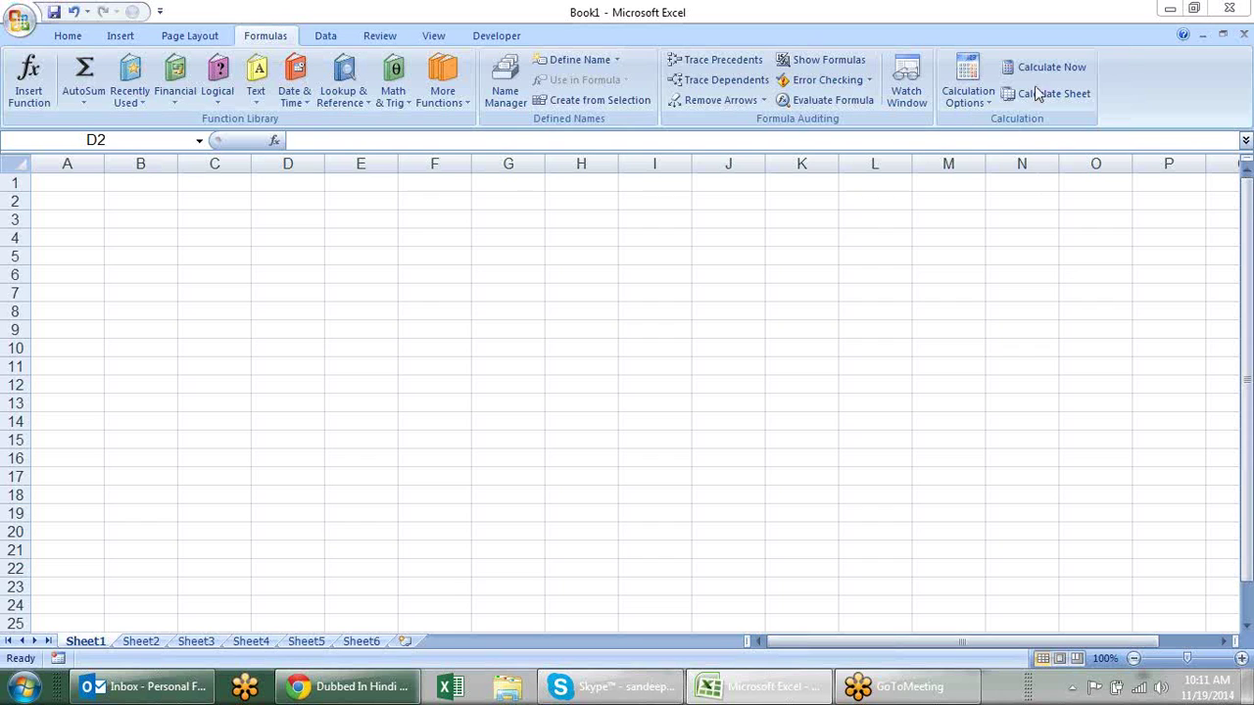
Browse the lookup and reference functions, then start and cancel an ADDRESS formula in C2.
left_click(270, 193)
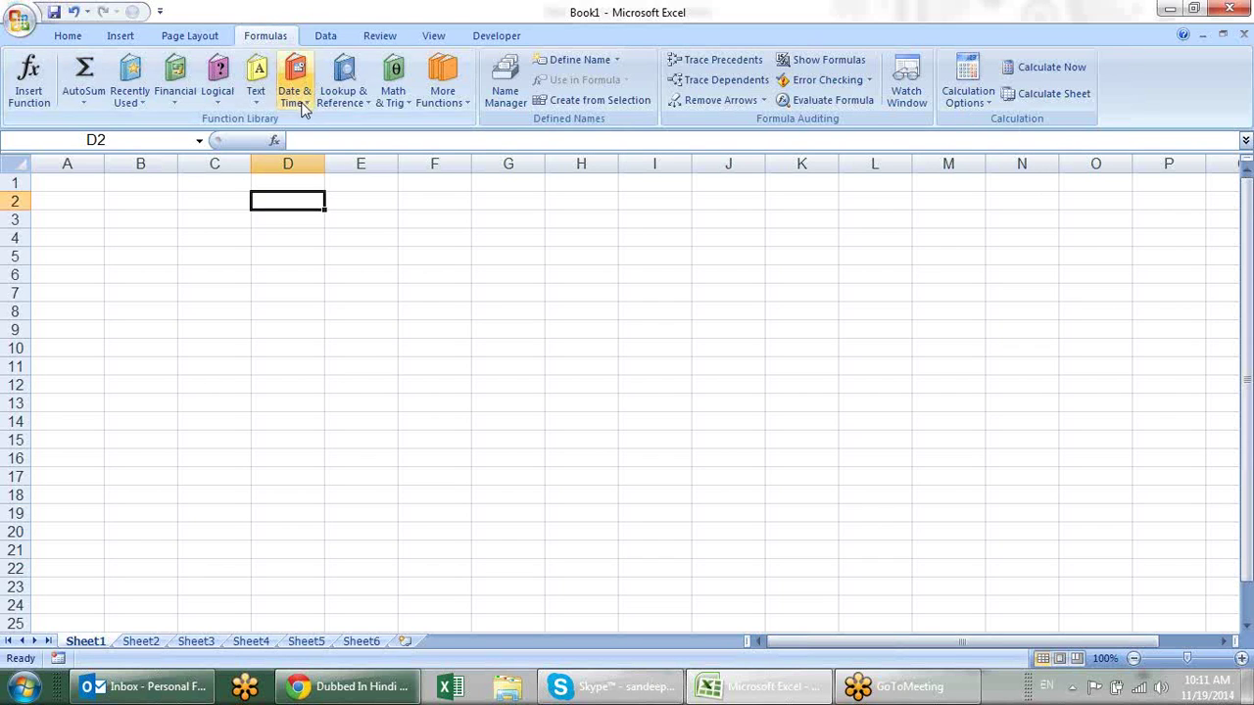
left_click(343, 96)
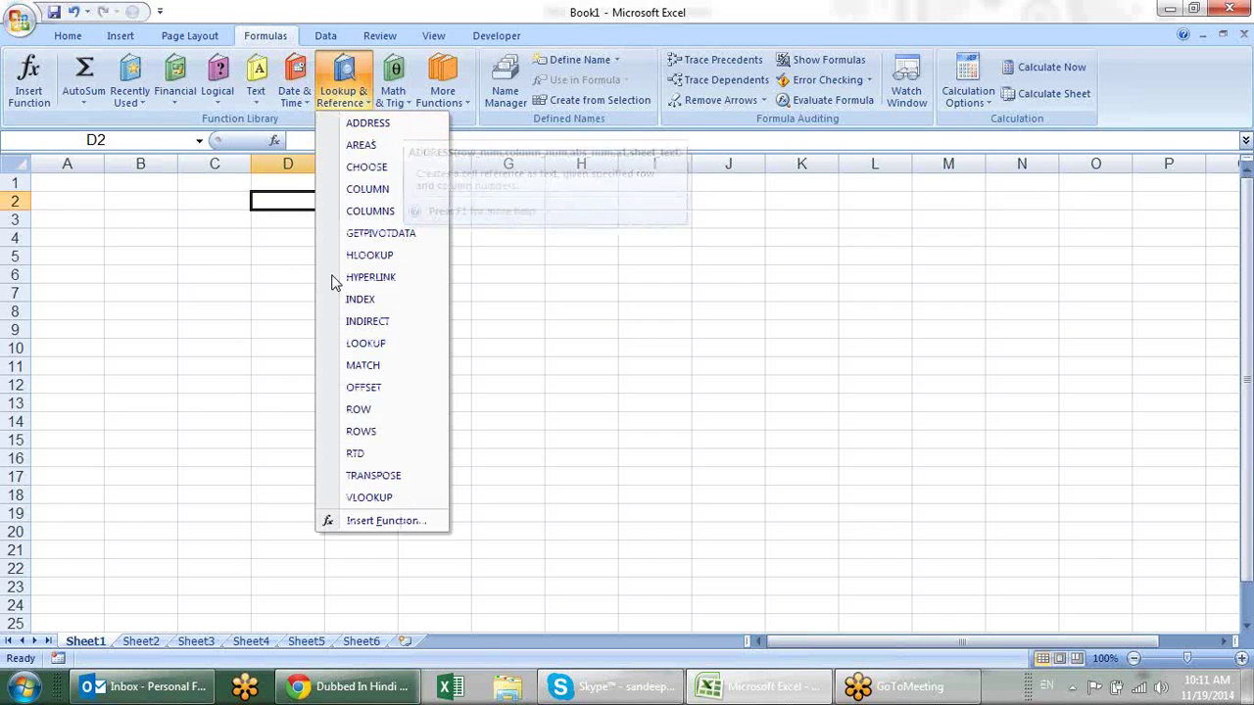
left_click(225, 216)
left_click(207, 196)
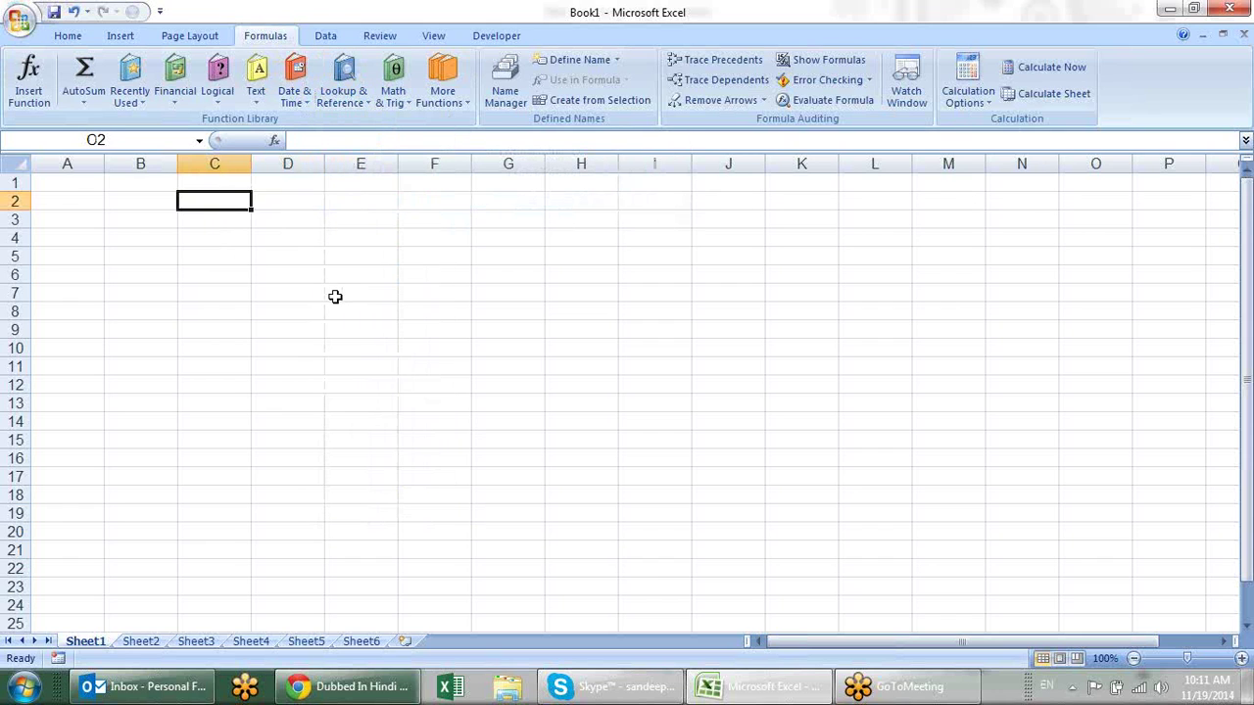
type("=ad")
key("Tab")
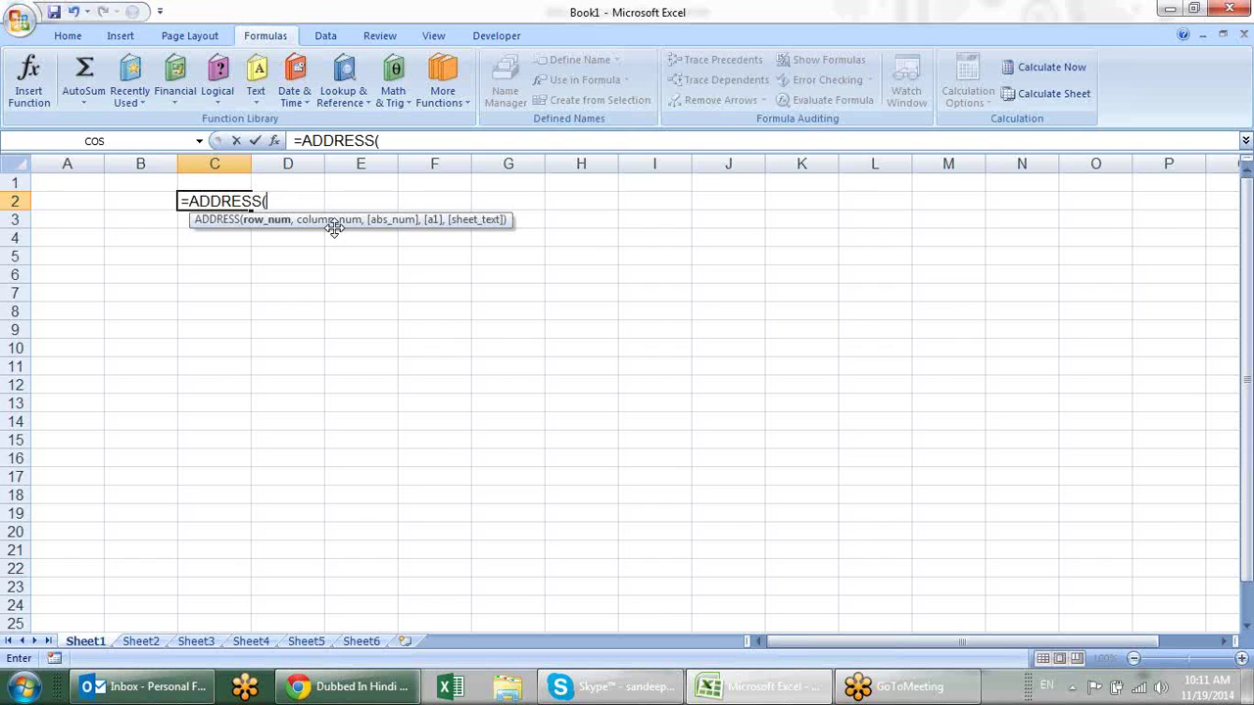
key("Escape")
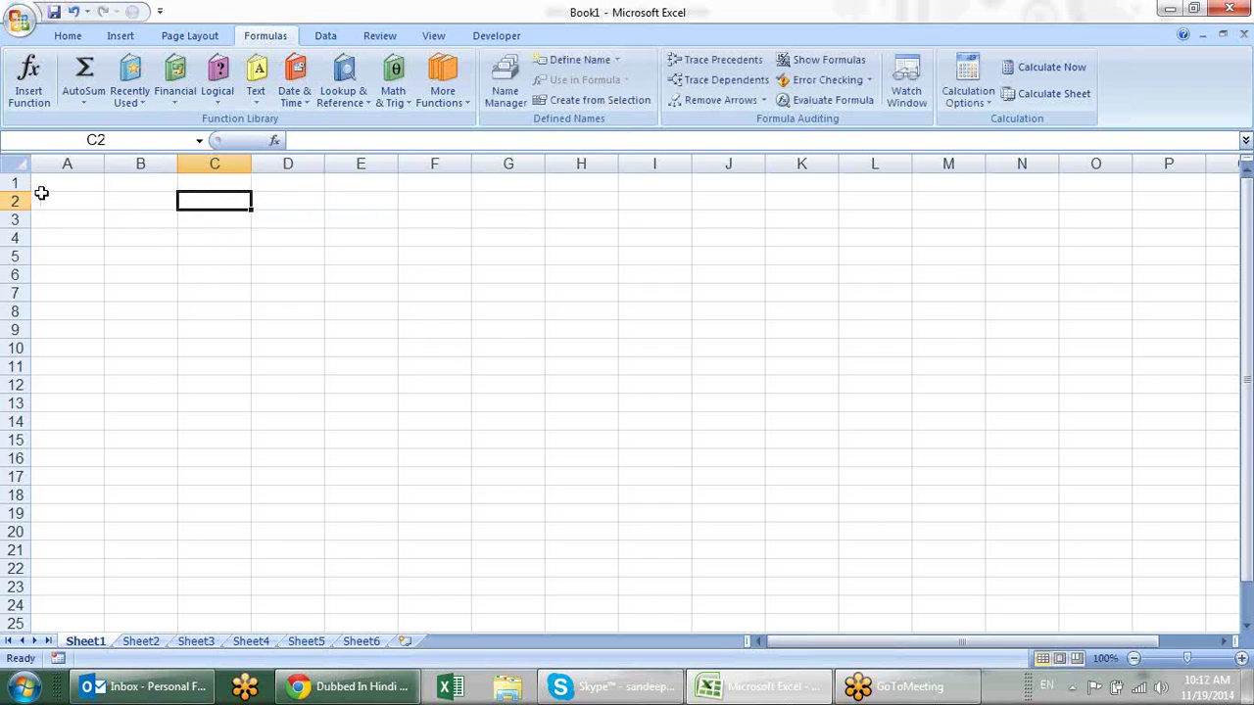
Enter row number 2 in A2 and column number 1 in B2.
left_click(41, 195)
type("2")
key("Tab")
type("1")
key("Tab")
Enter =ADDRESS(A2,B2) in C2.
type("=")
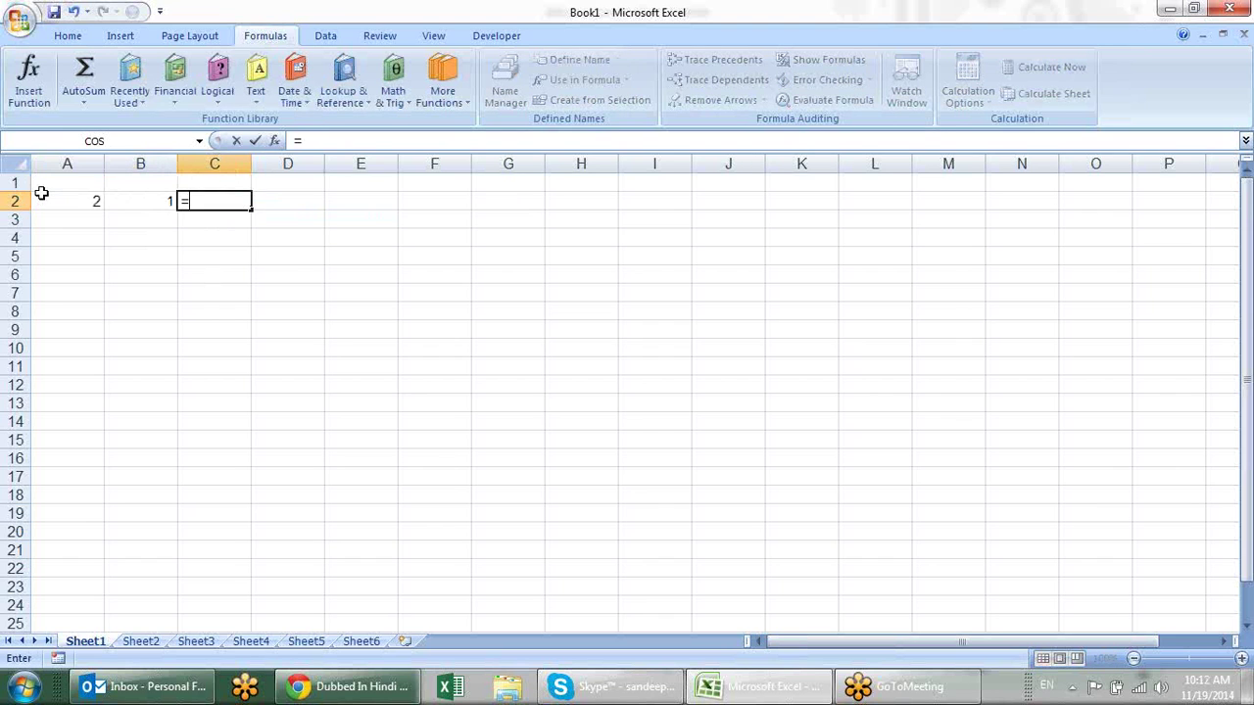
type("ad")
key("Tab")
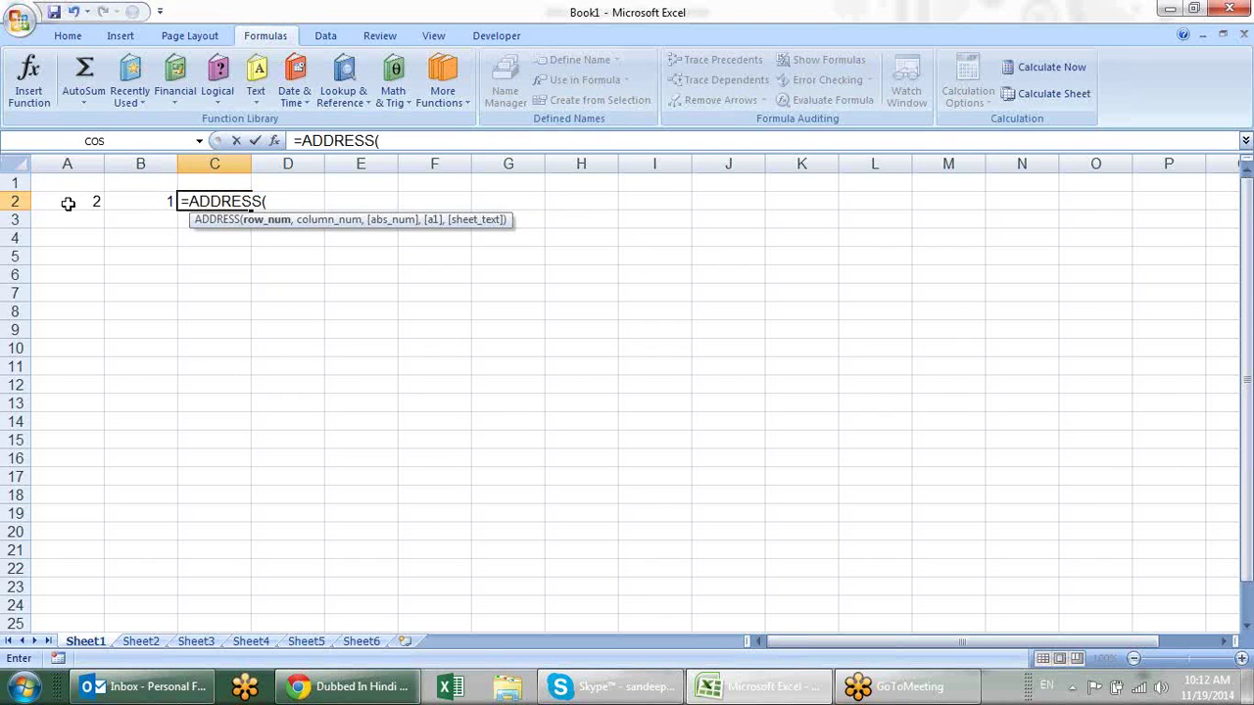
left_click(84, 201)
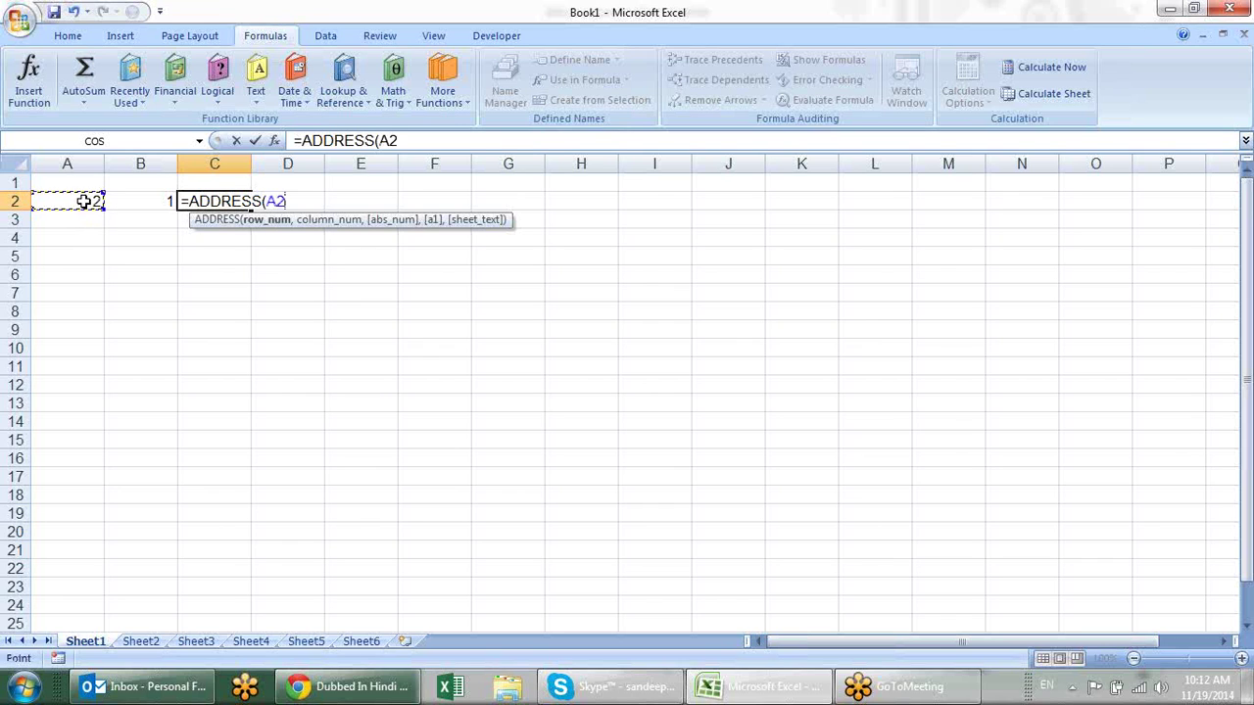
type(",")
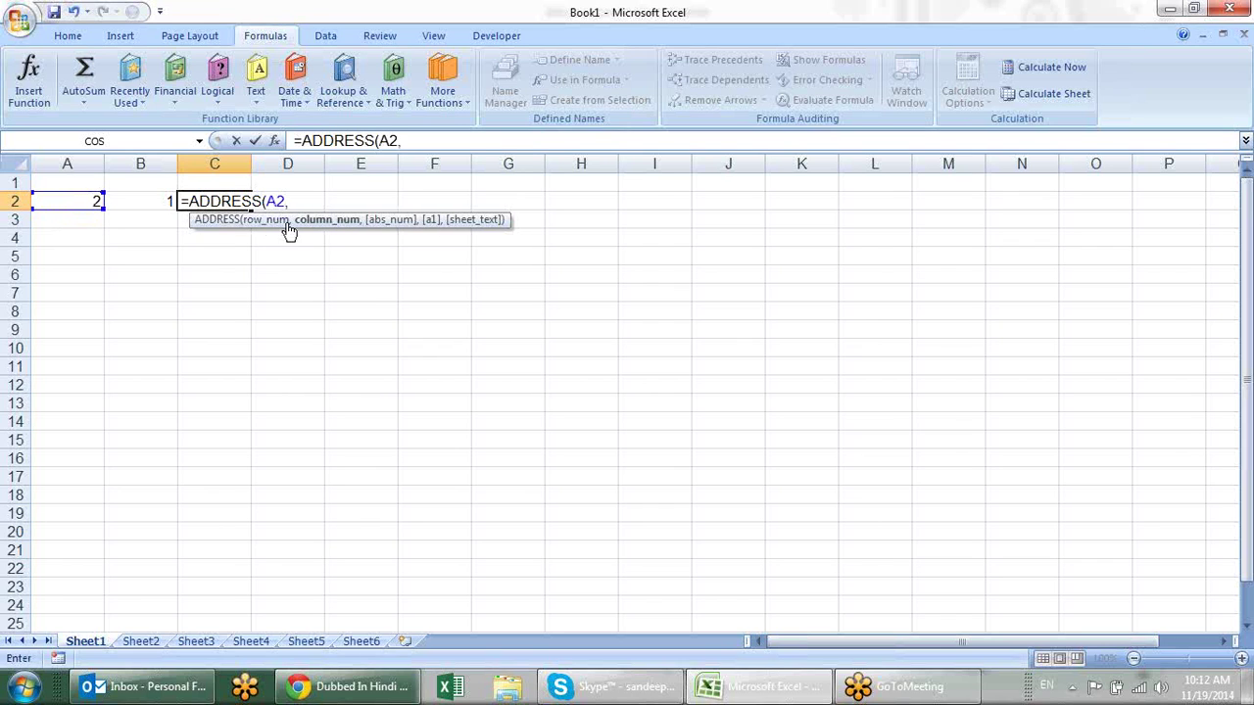
left_click(160, 200)
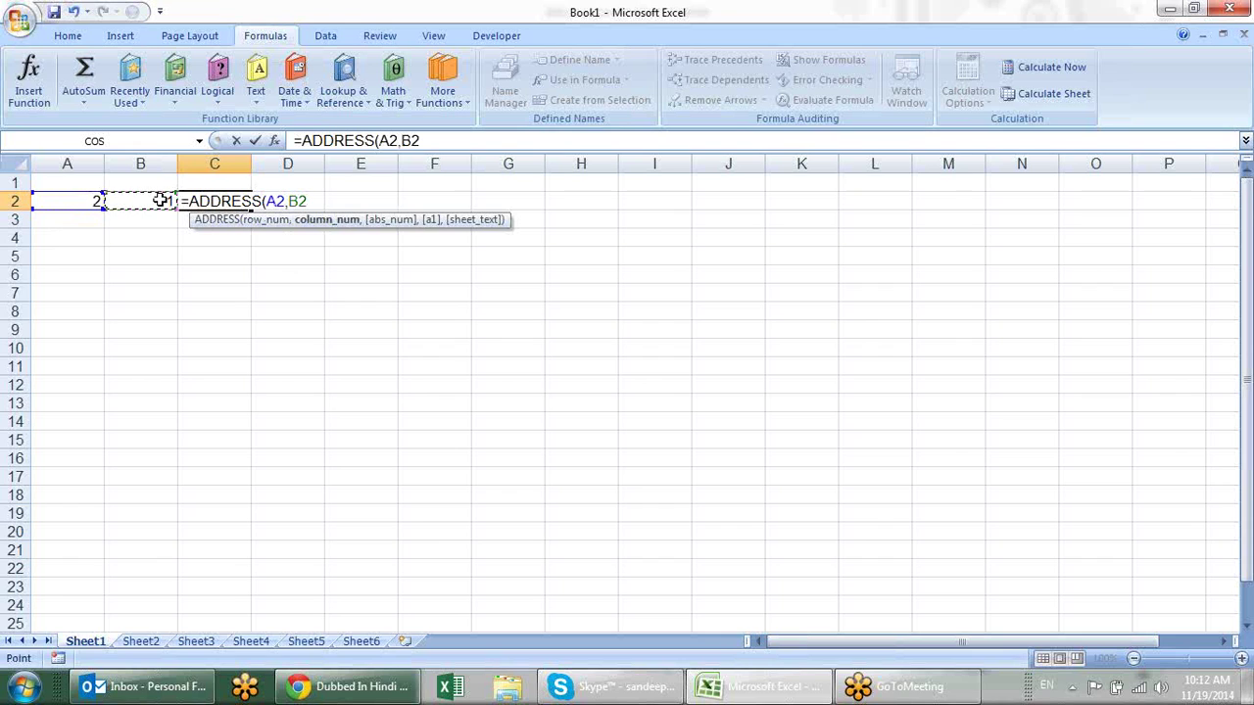
type(")")
key("Return")
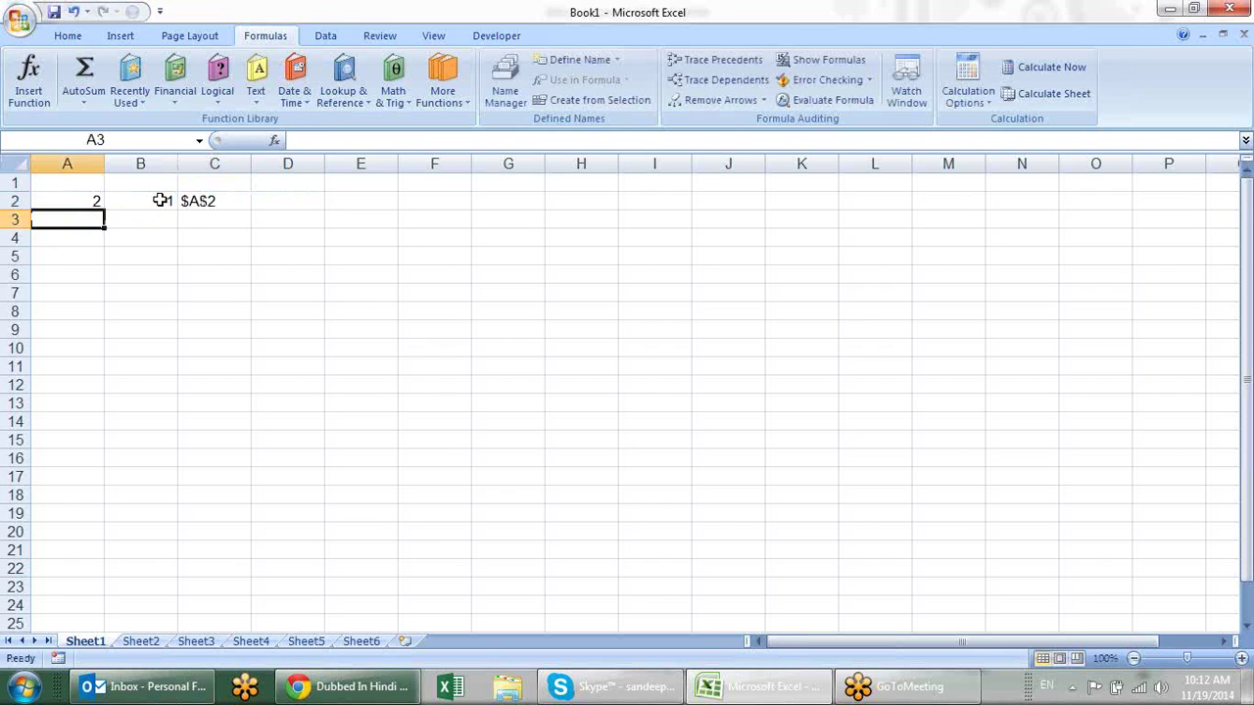
Change A2 to 3 and B2 to 2 so C2 returns $B$3.
left_click(218, 199)
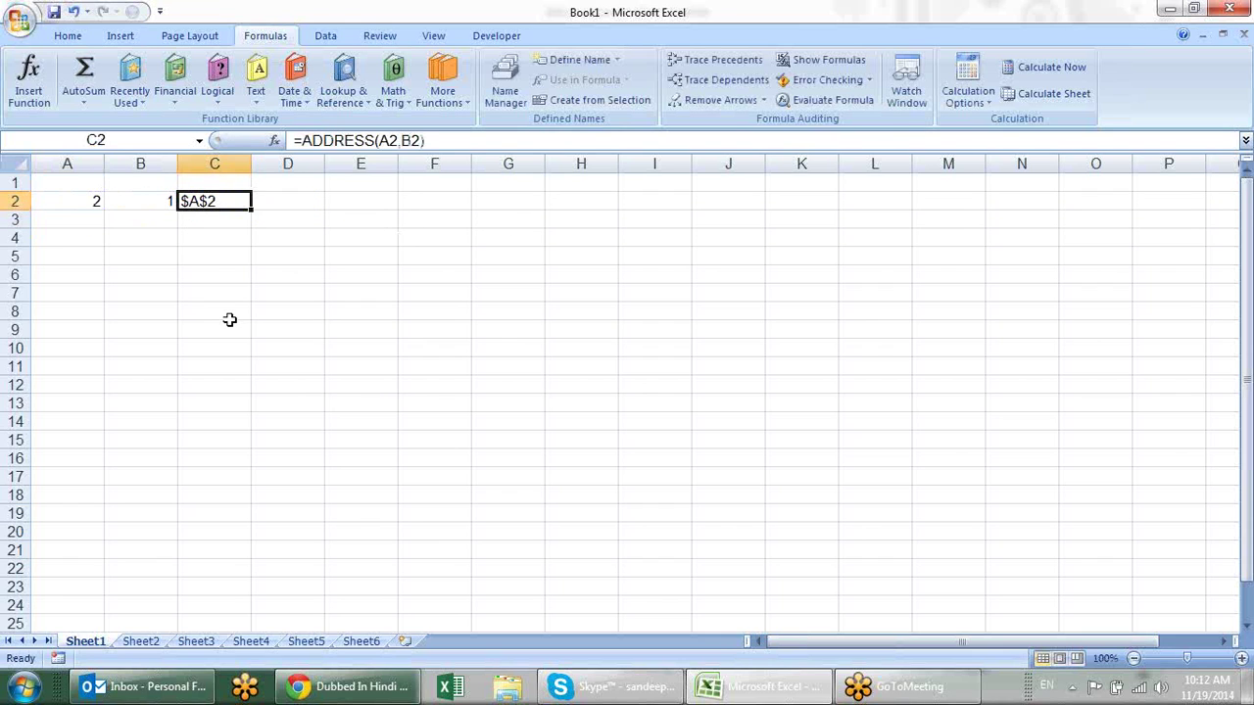
left_click(84, 198)
type("3")
key("Return")
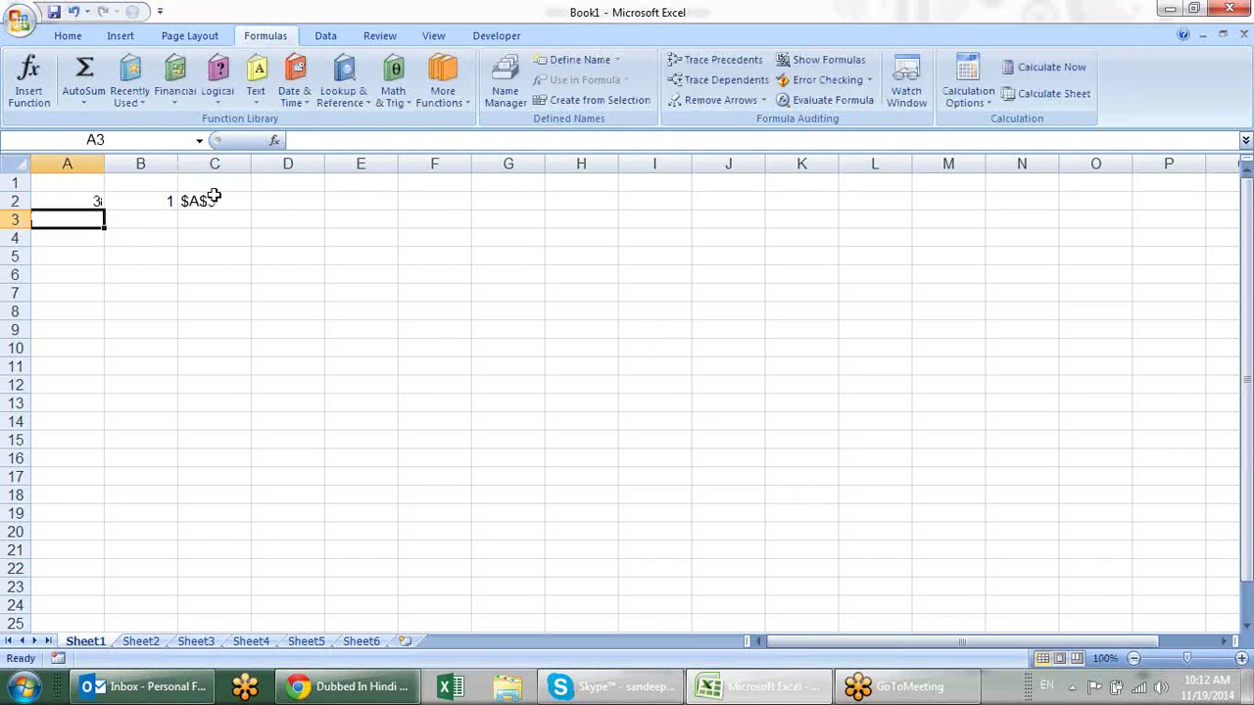
left_click(157, 201)
type("2")
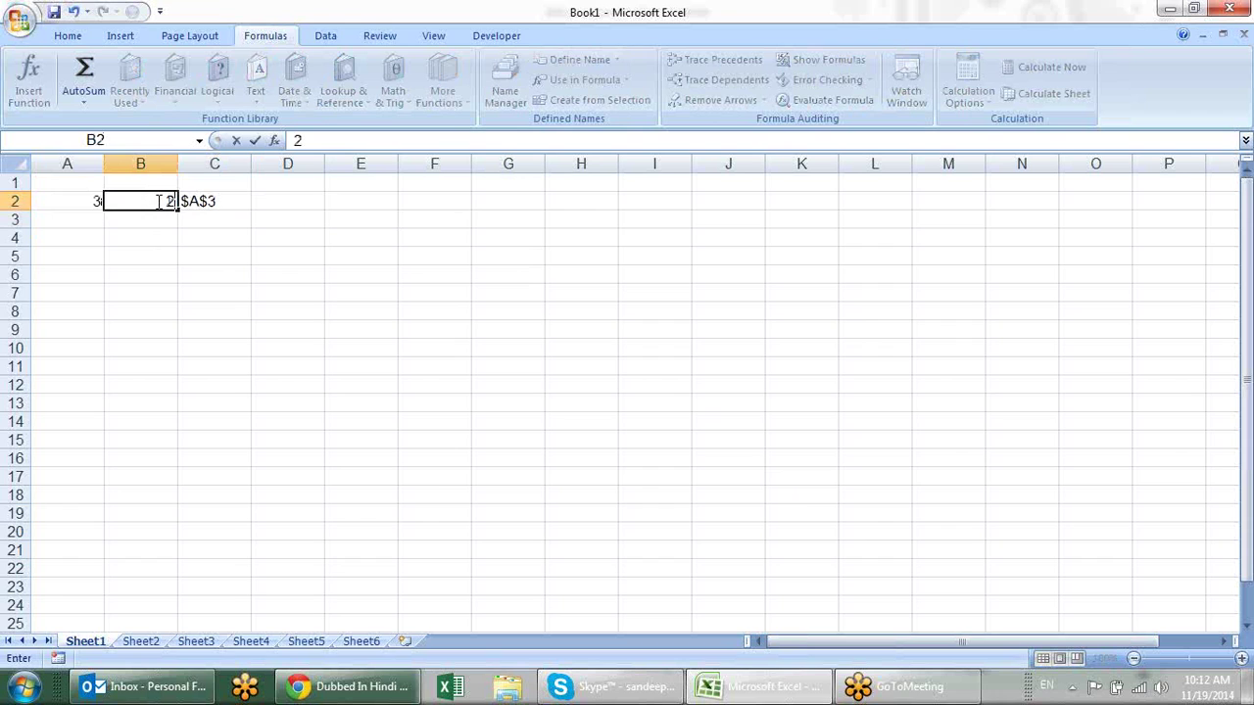
key("Return")
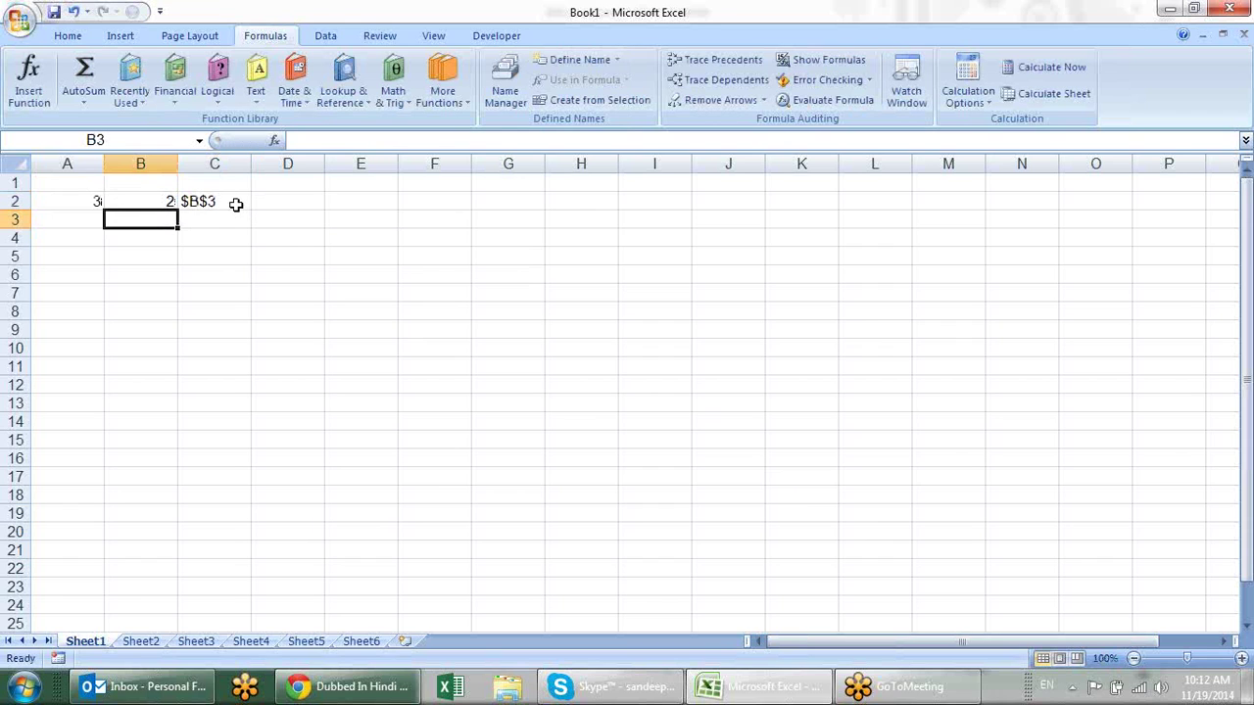
Try a test formula referencing A1 in C4, then cancel it.
left_click(217, 241)
type("=")
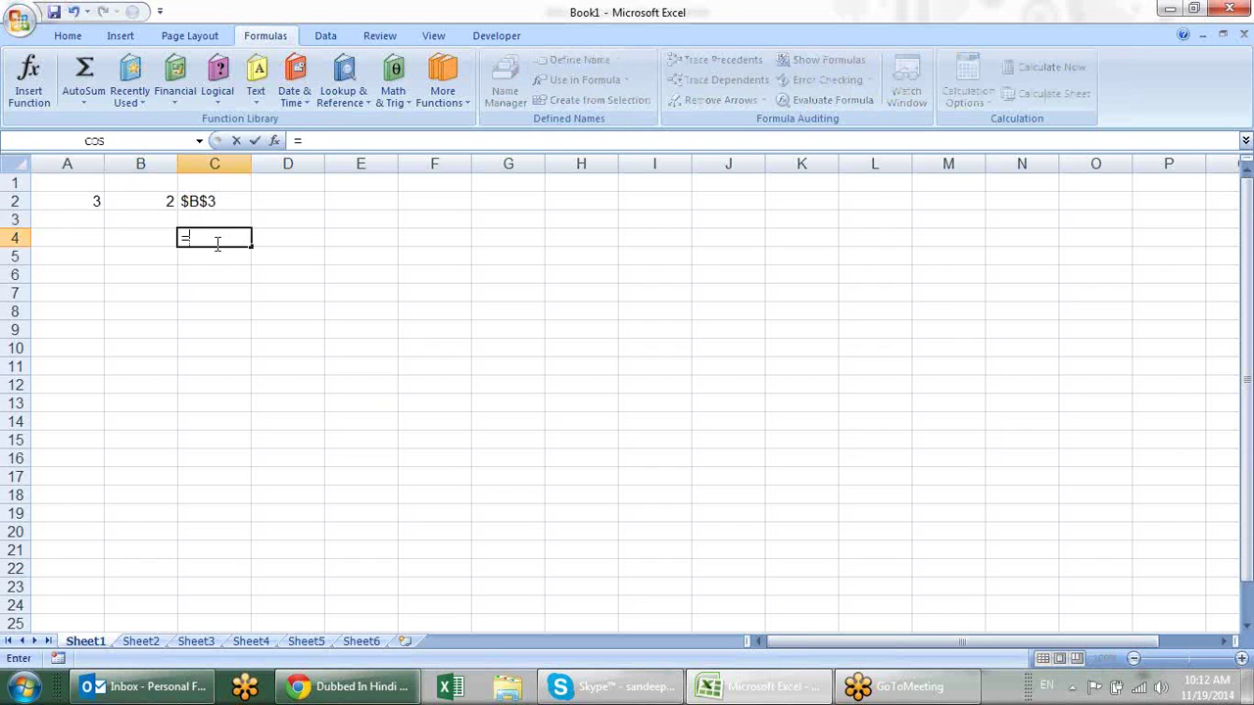
type("ab")
key("BackSpace")
key("BackSpace")
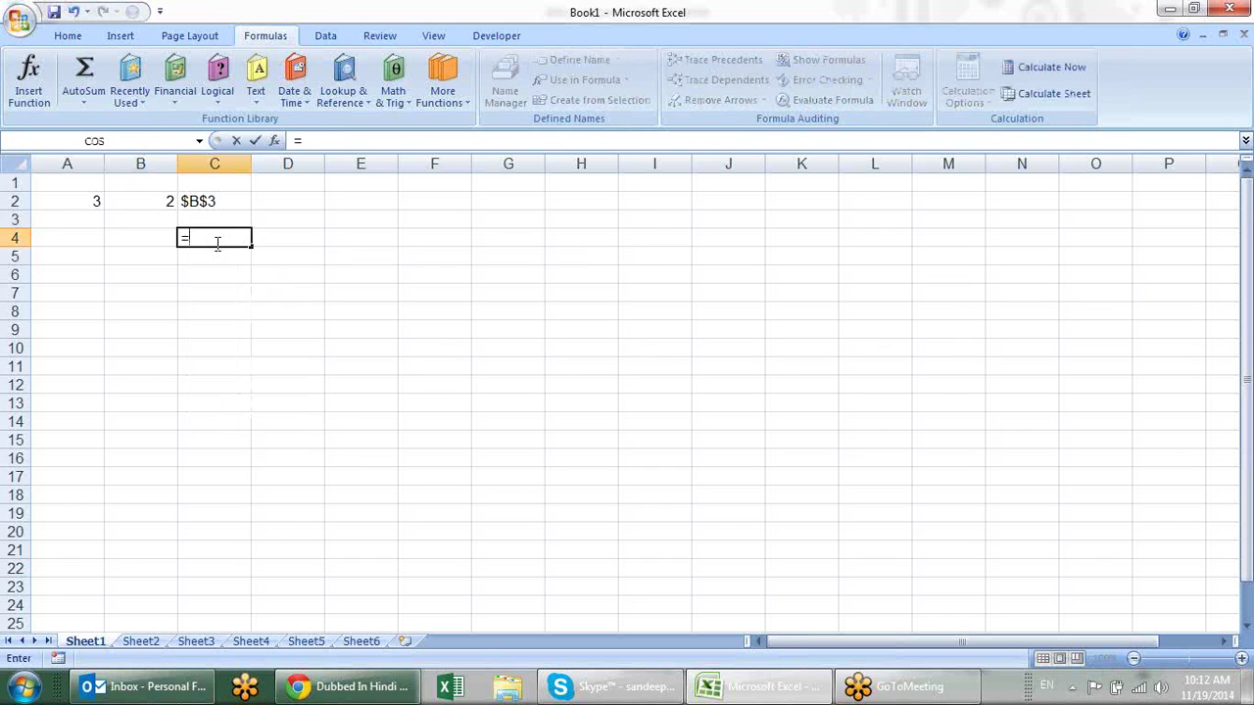
type("a1")
mouse_move(103, 186)
left_mouse_down()
mouse_move(152, 314)
mouse_move(126, 283)
left_mouse_up()
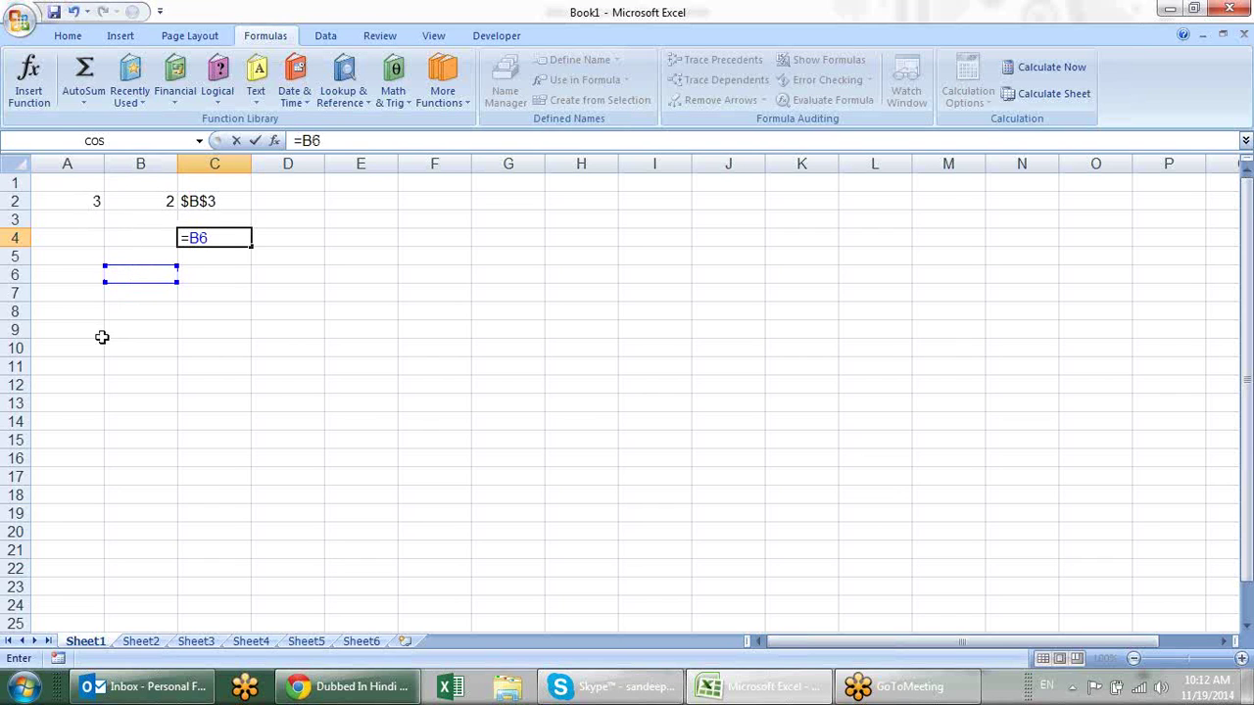
key("Escape")
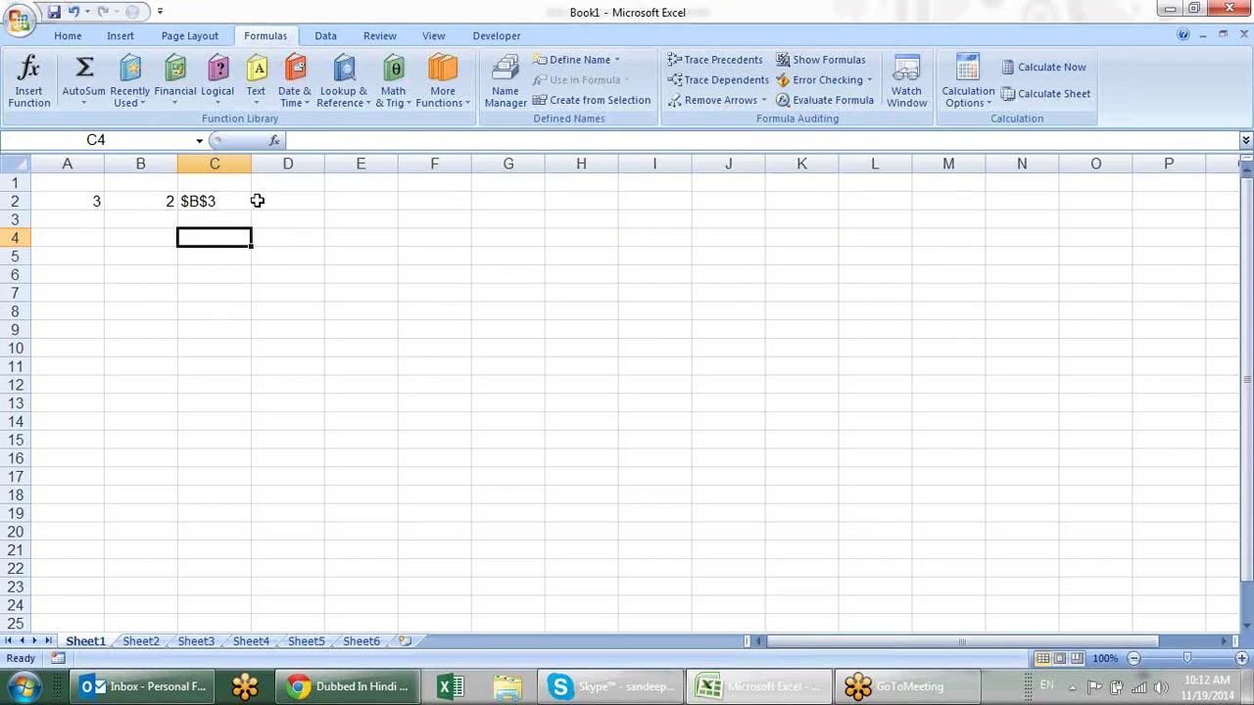
left_click(256, 199)
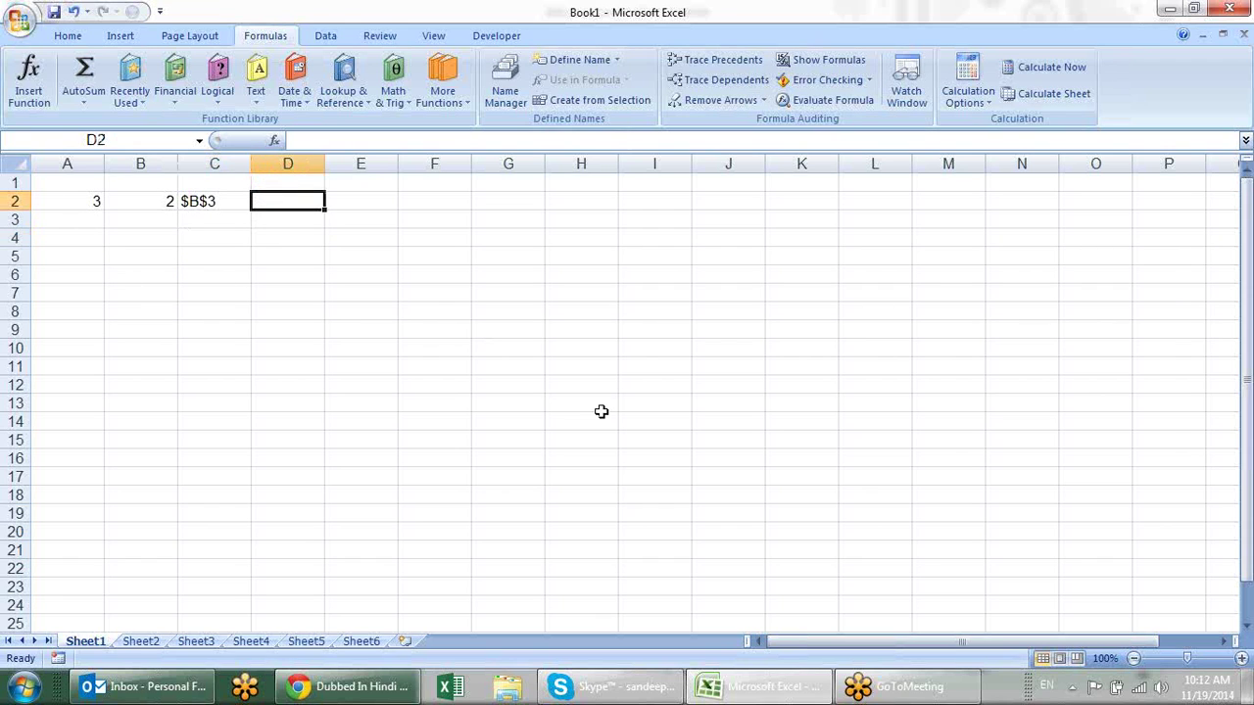
Enter =C2 in D2 so it shows $B$3.
left_click(226, 212)
left_click(281, 200)
type("=")
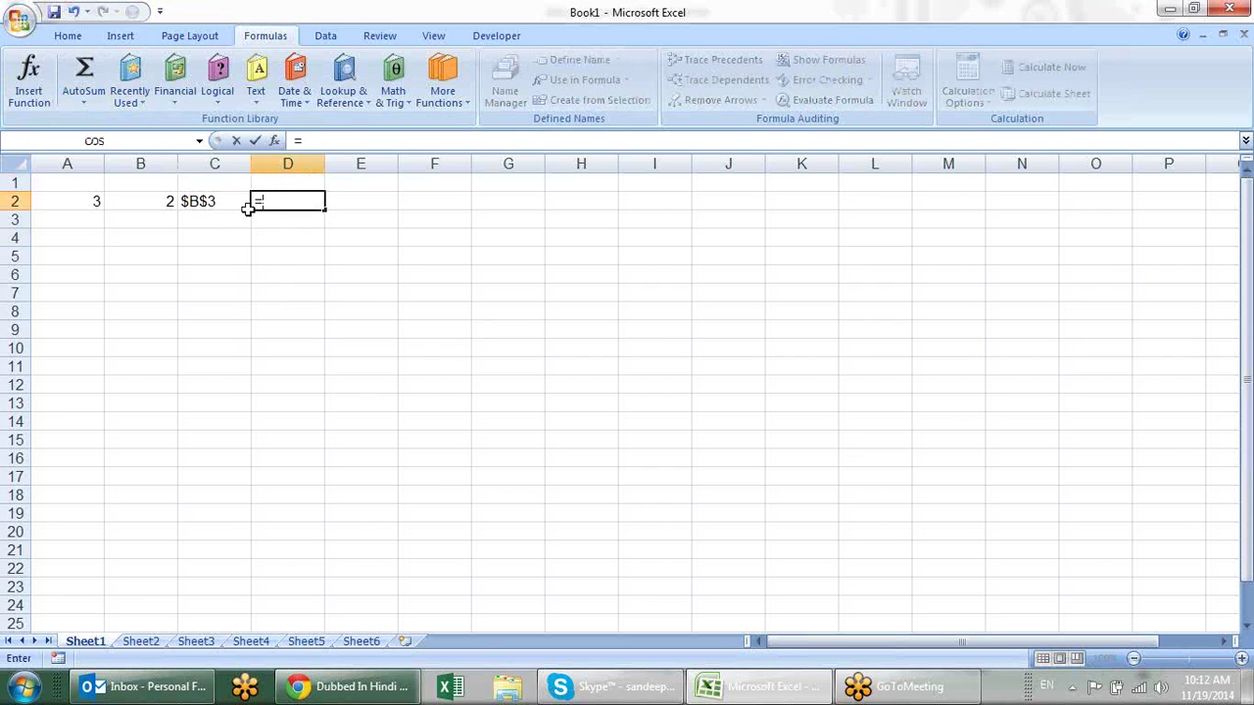
left_click(233, 201)
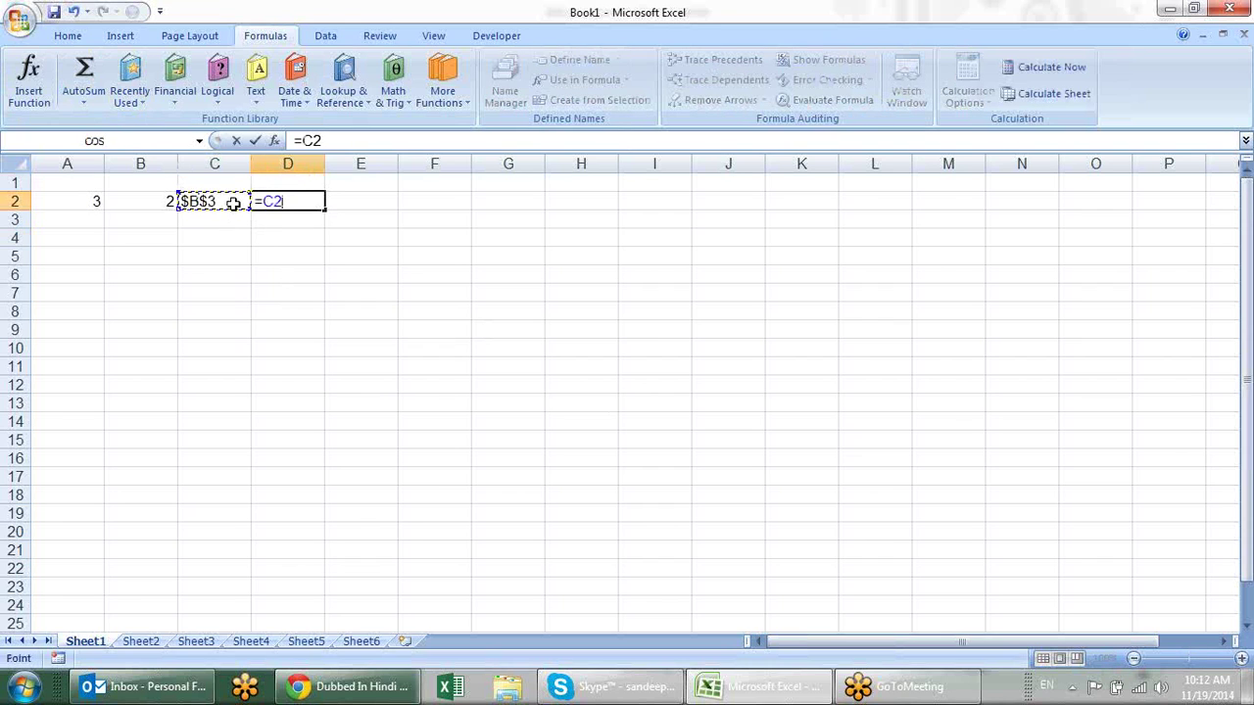
key("Return")
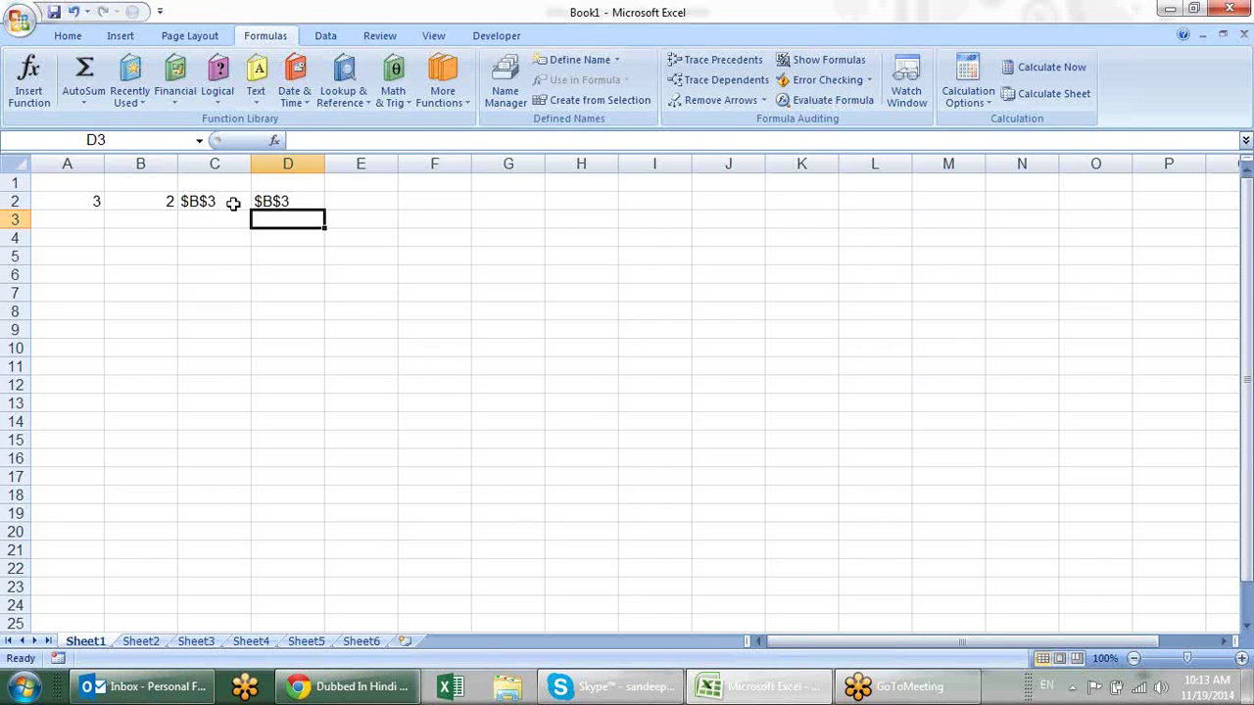
Type a person's name into B3, the cell that $B$3 points to.
key("Up")
key("Left")
key("Left")
key("Down")
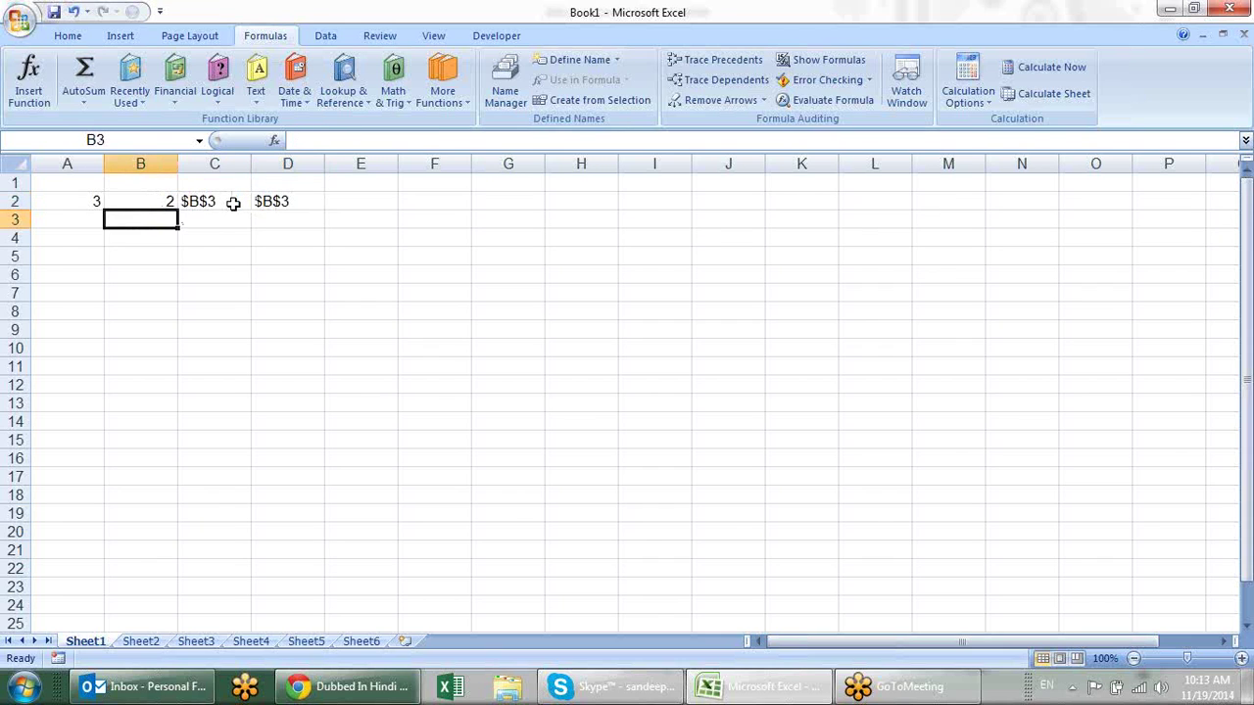
type("sandeep")
key("Return")
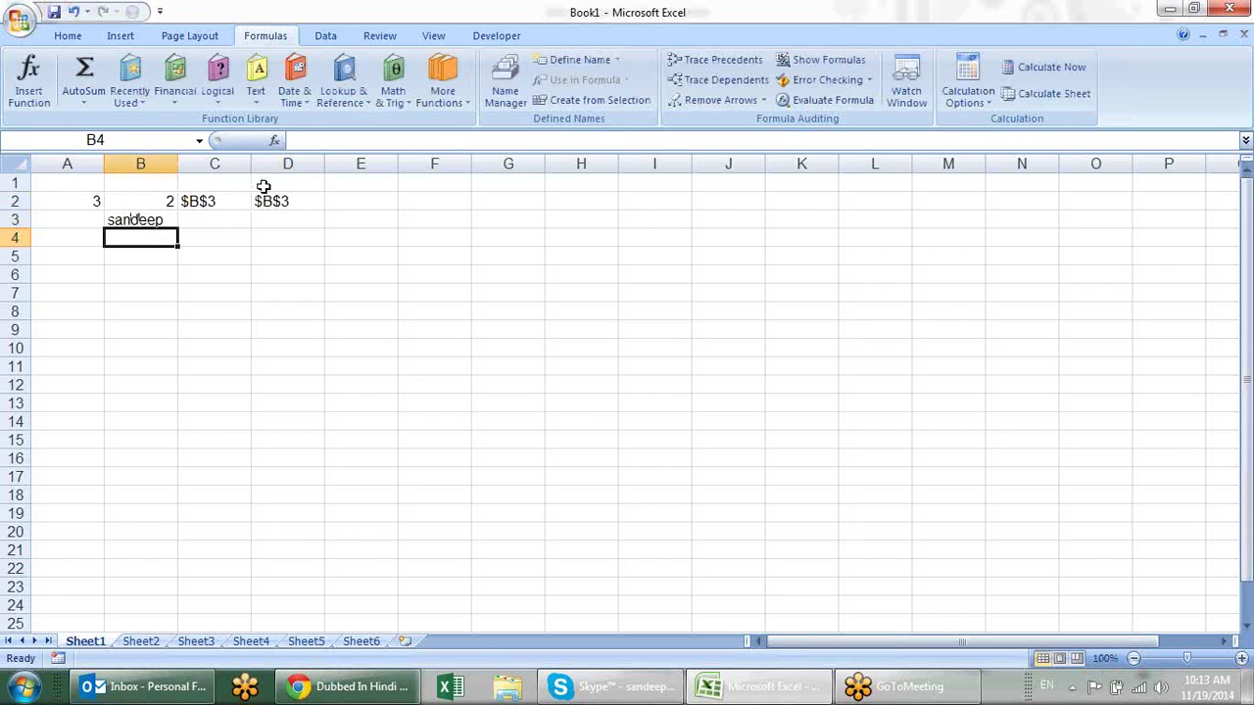
Check D2's formula and begin retyping it as an INDIRECT formula.
left_click(286, 200)
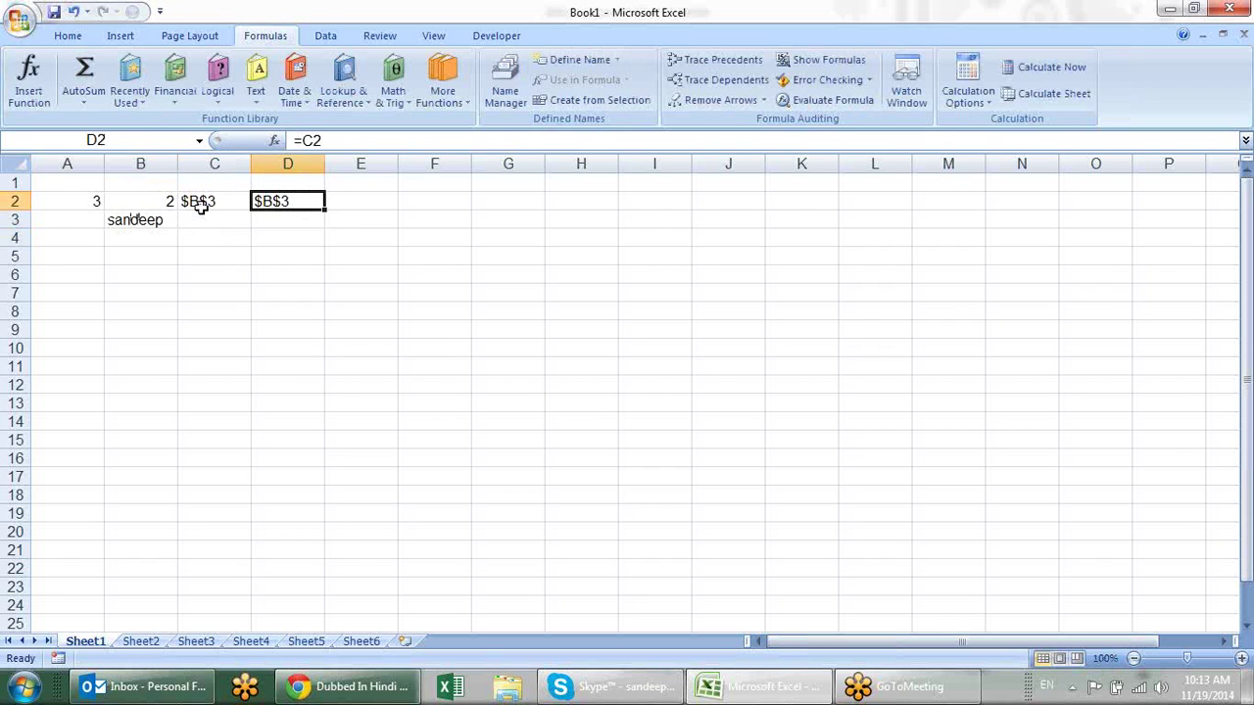
double_click(310, 202)
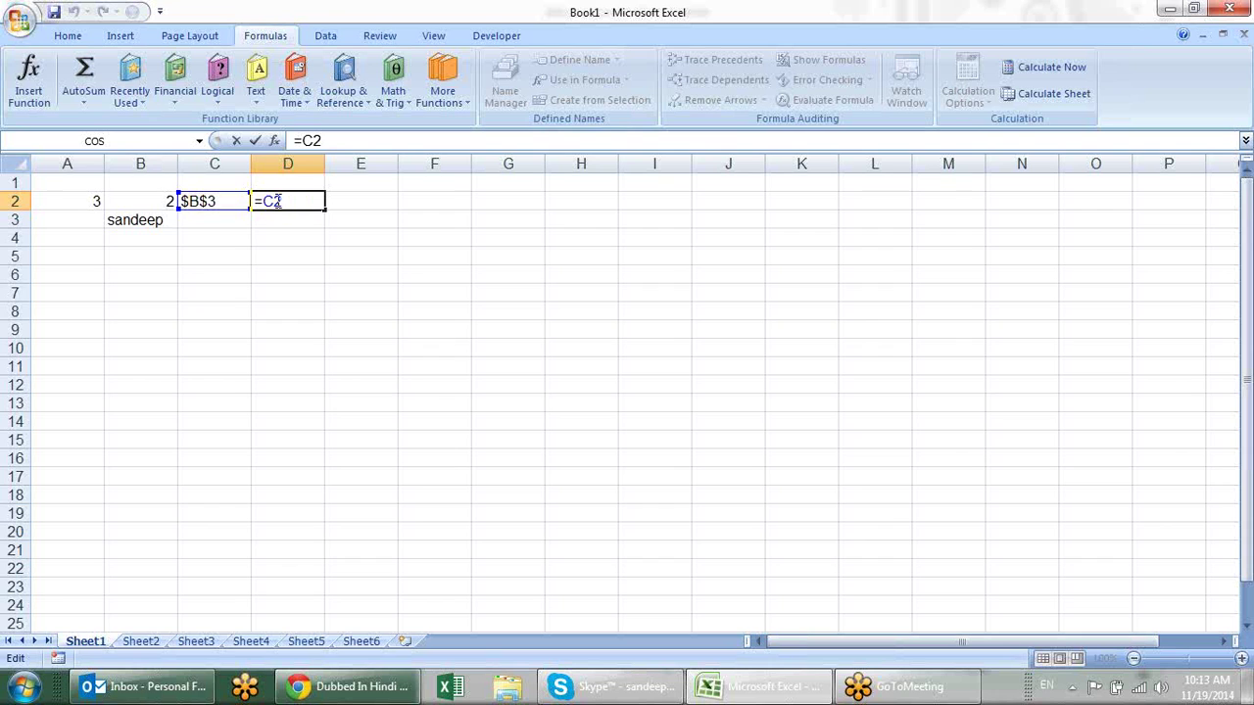
key("Escape")
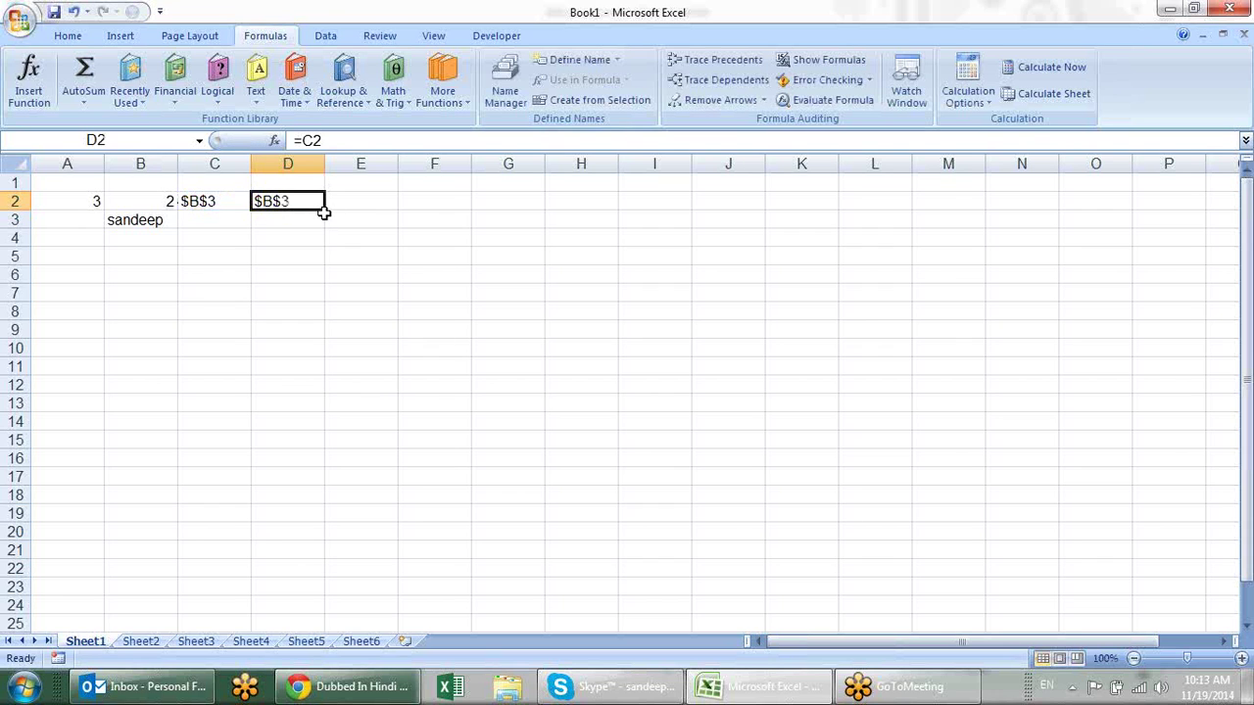
type("=")
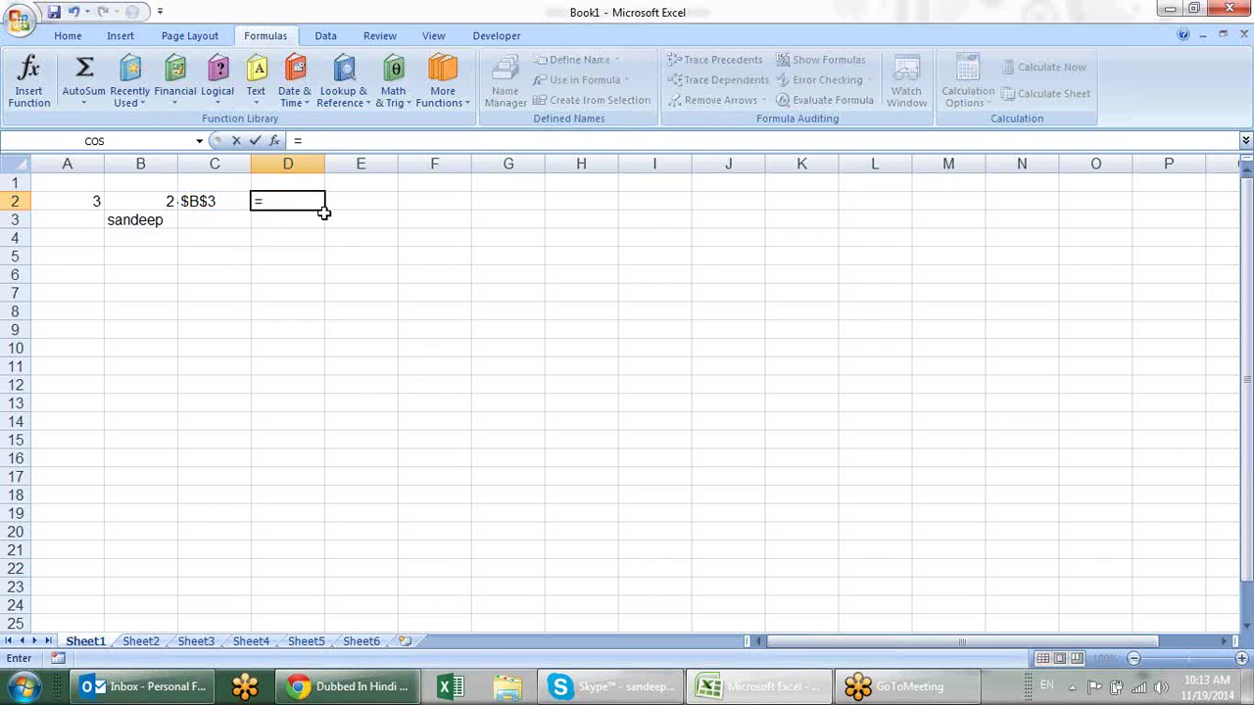
type("ind")
Complete =INDIRECT(C2) in D2.
key("Down")
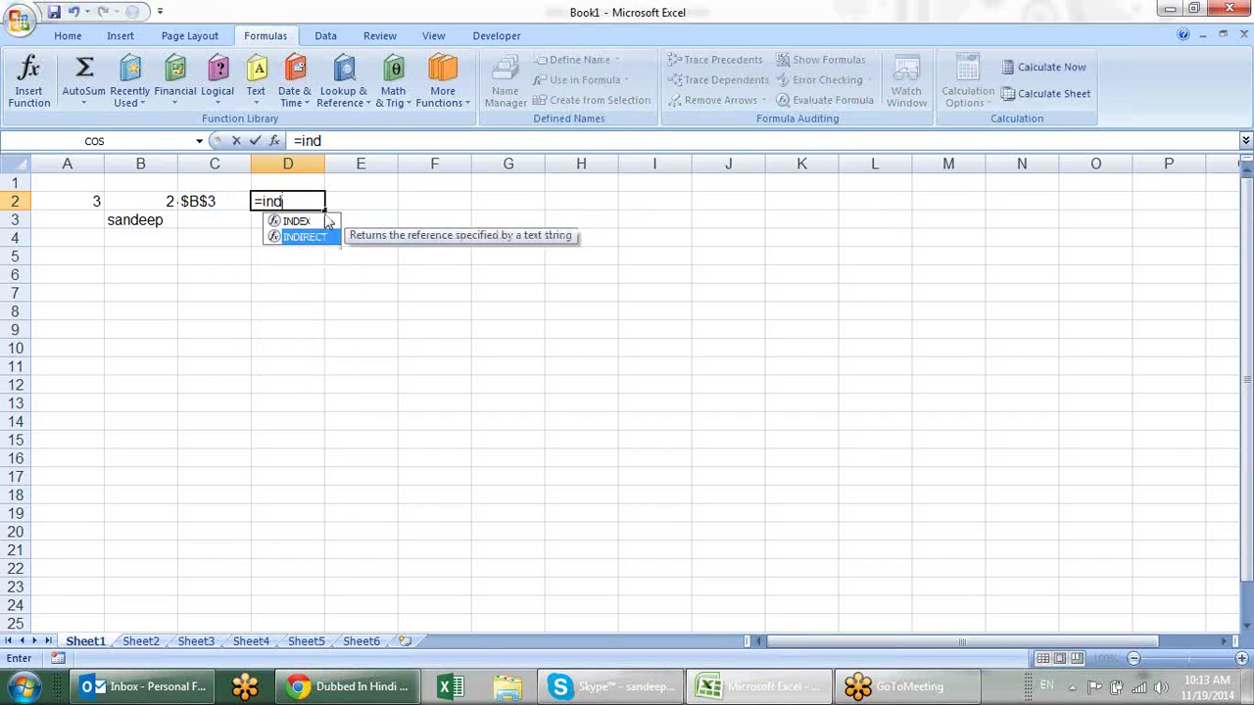
key("Tab")
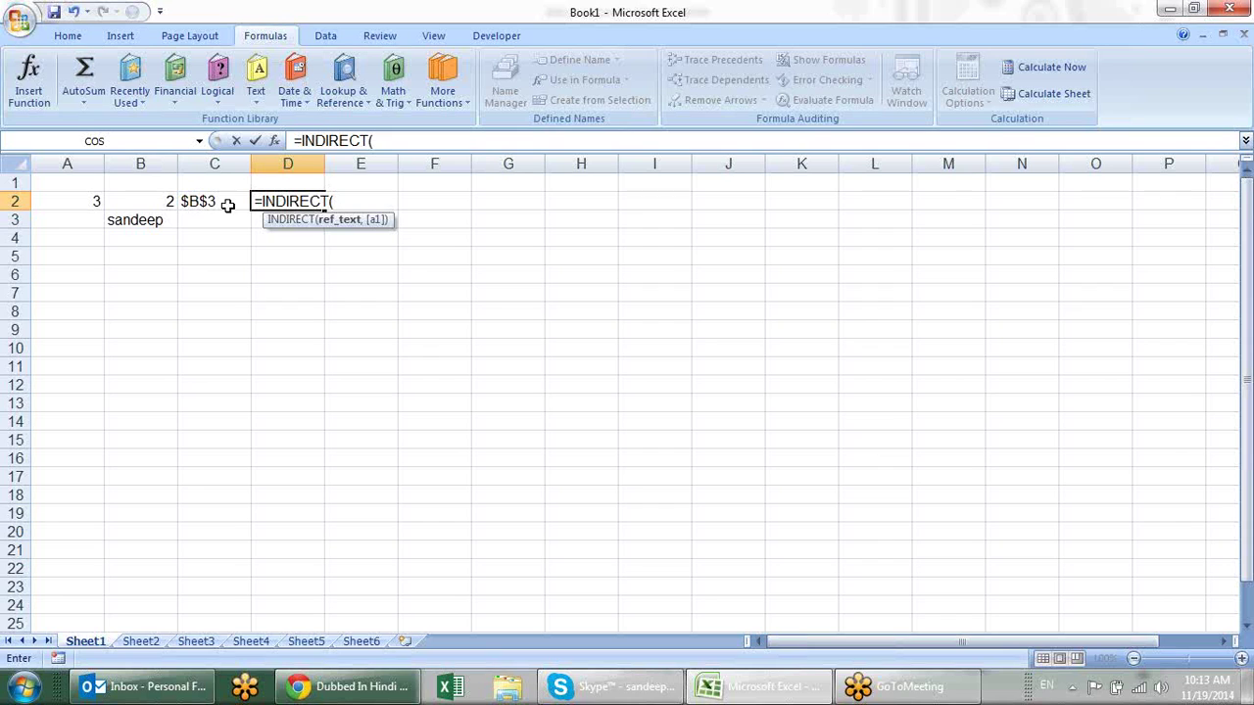
left_click(227, 201)
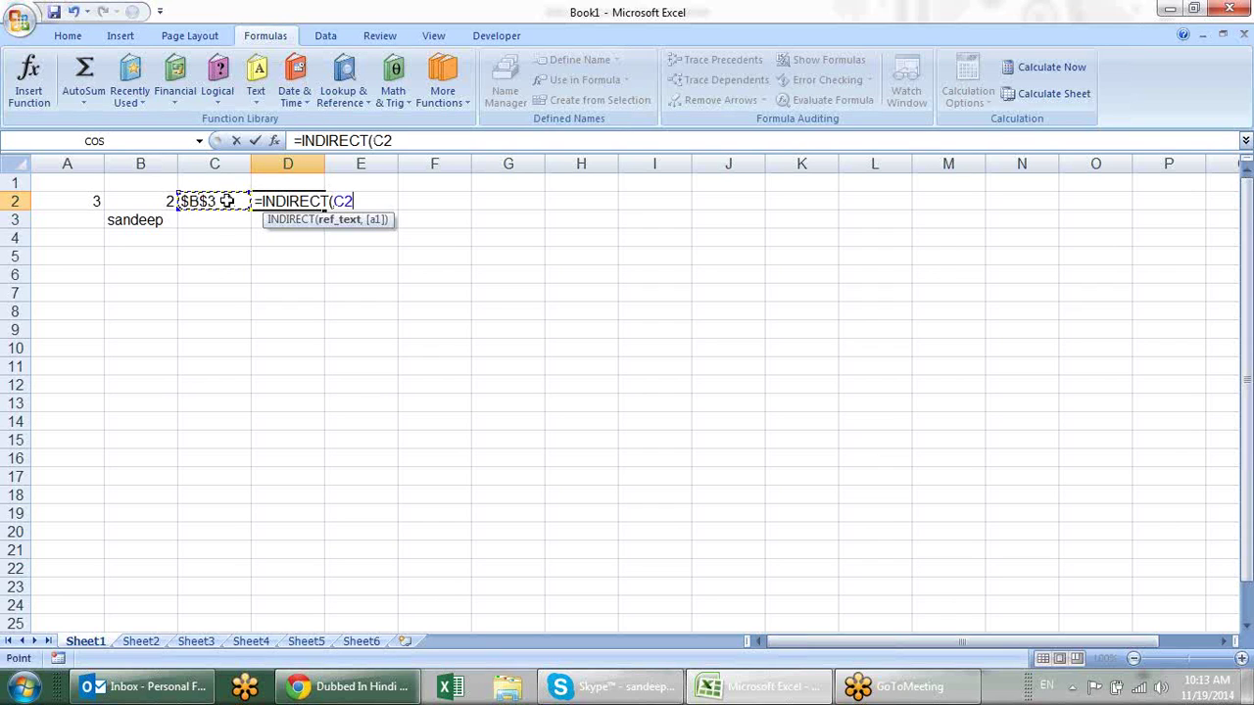
type(")")
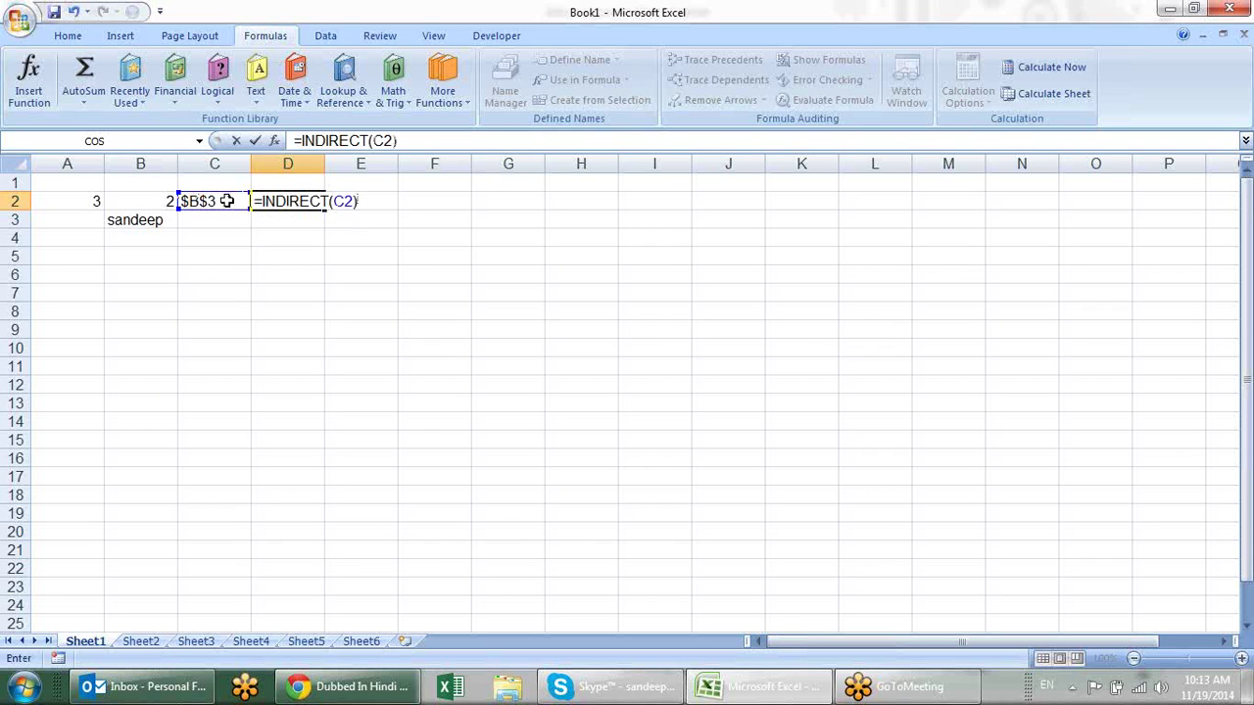
key("Return")
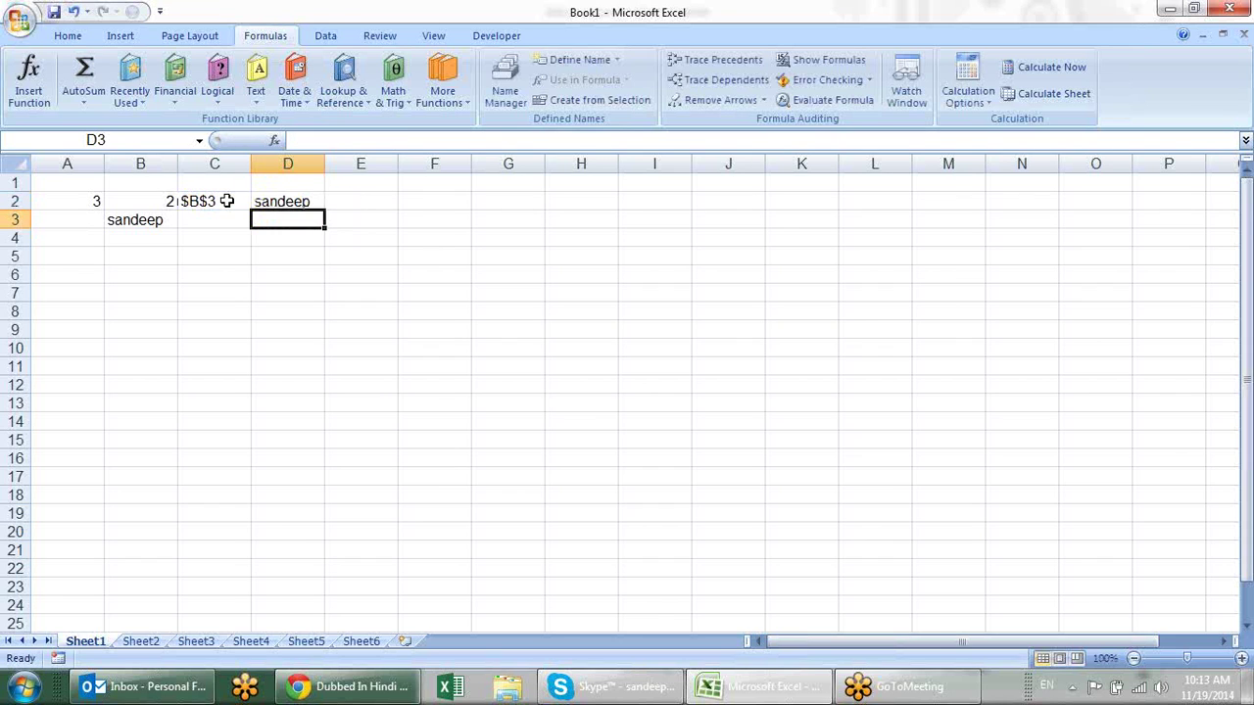
left_click(283, 197)
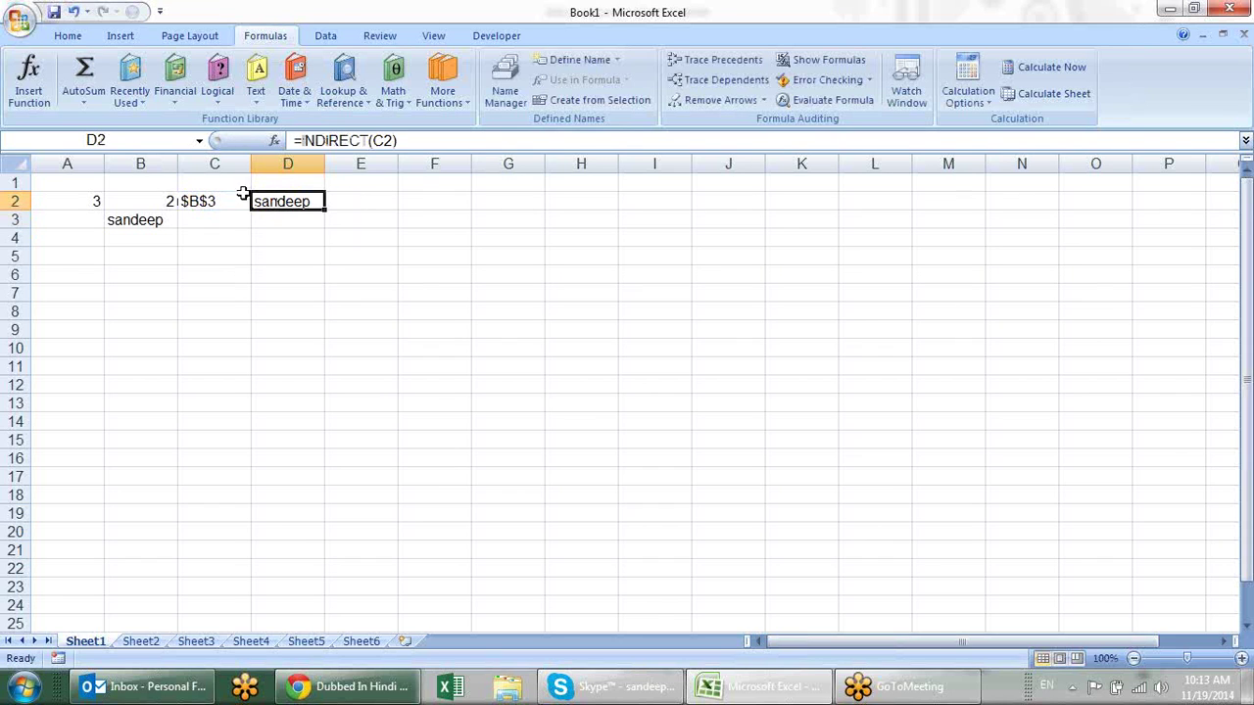
Change B2 to 3 and type hi in C3 so D2 shows hi.
left_click(169, 196)
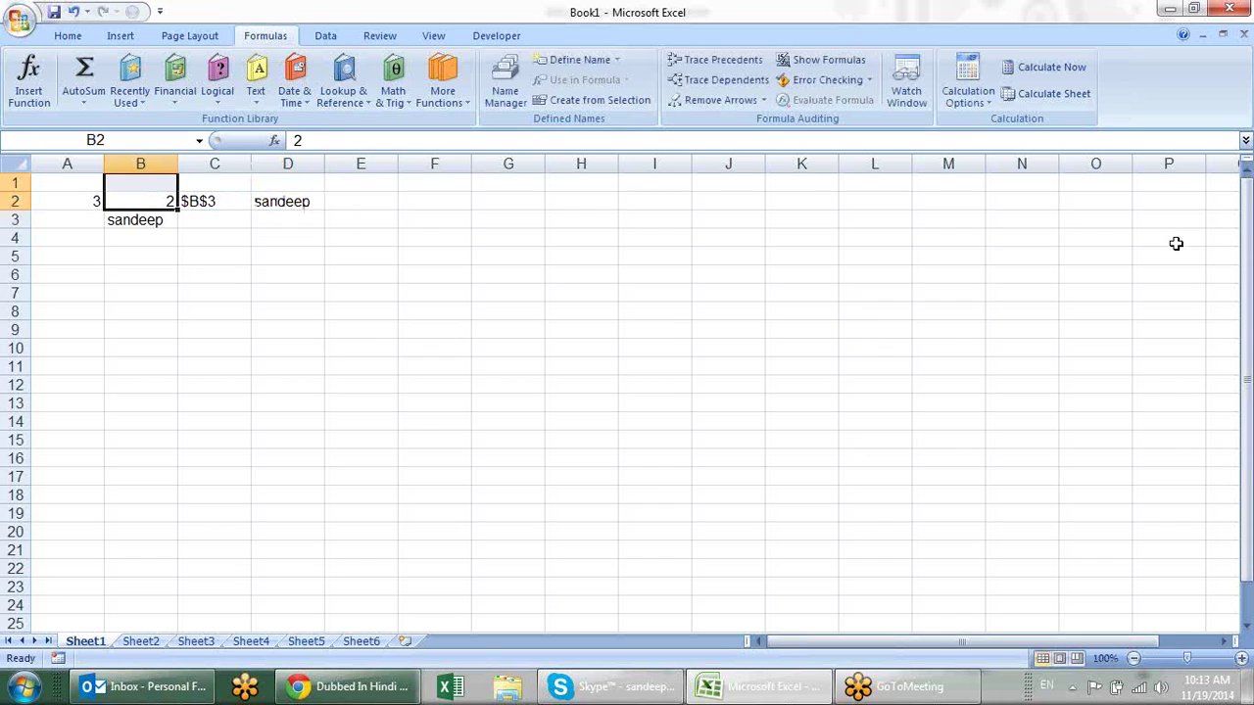
key("Down")
key("Up")
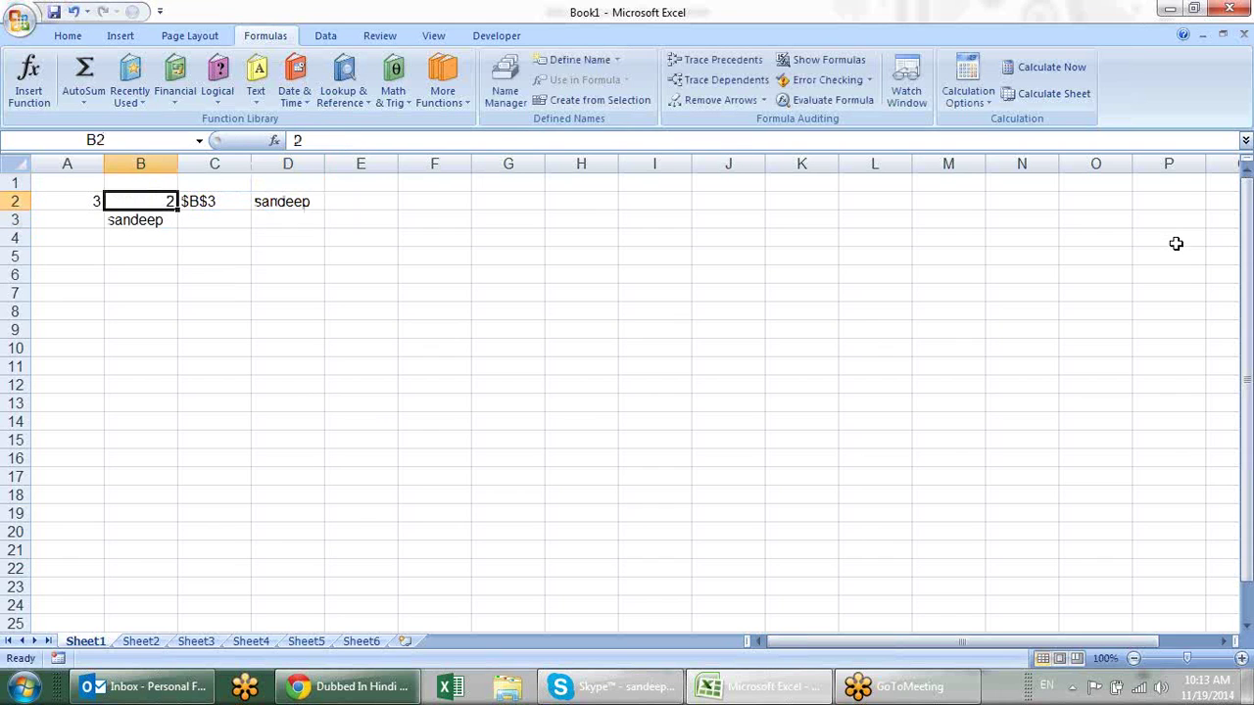
type("3")
key("Return")
key("Right")
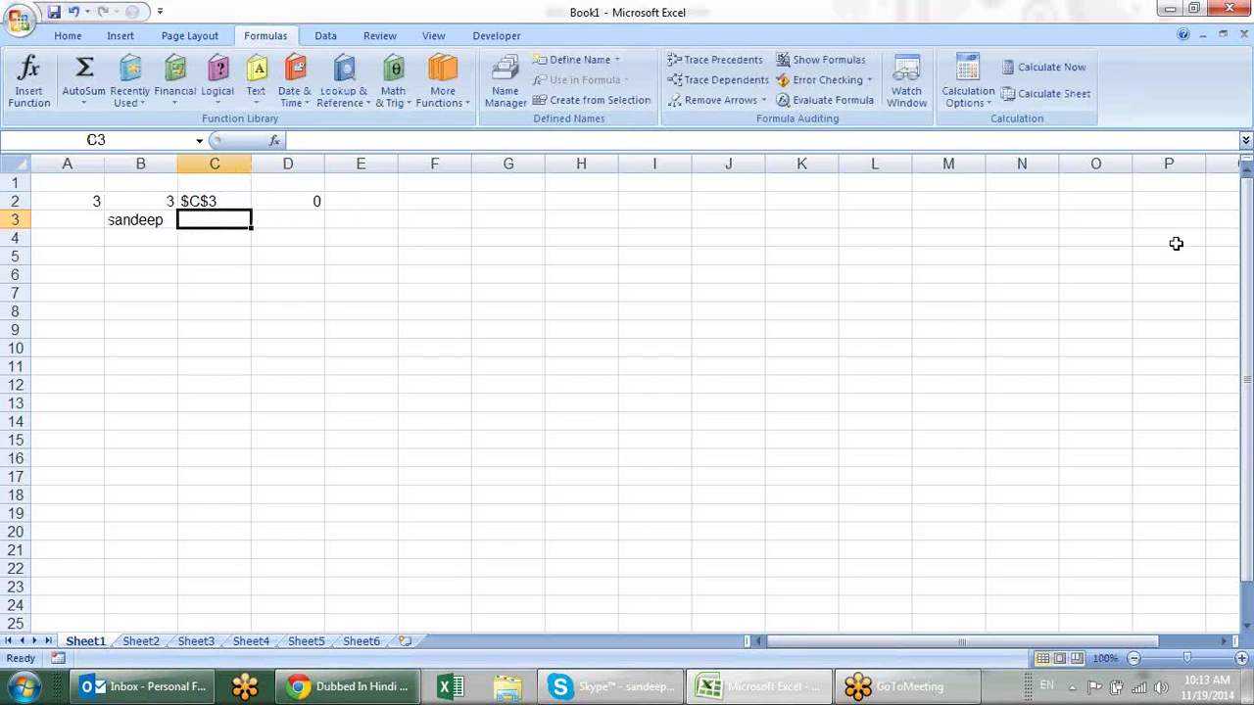
type("hi")
key("Return")
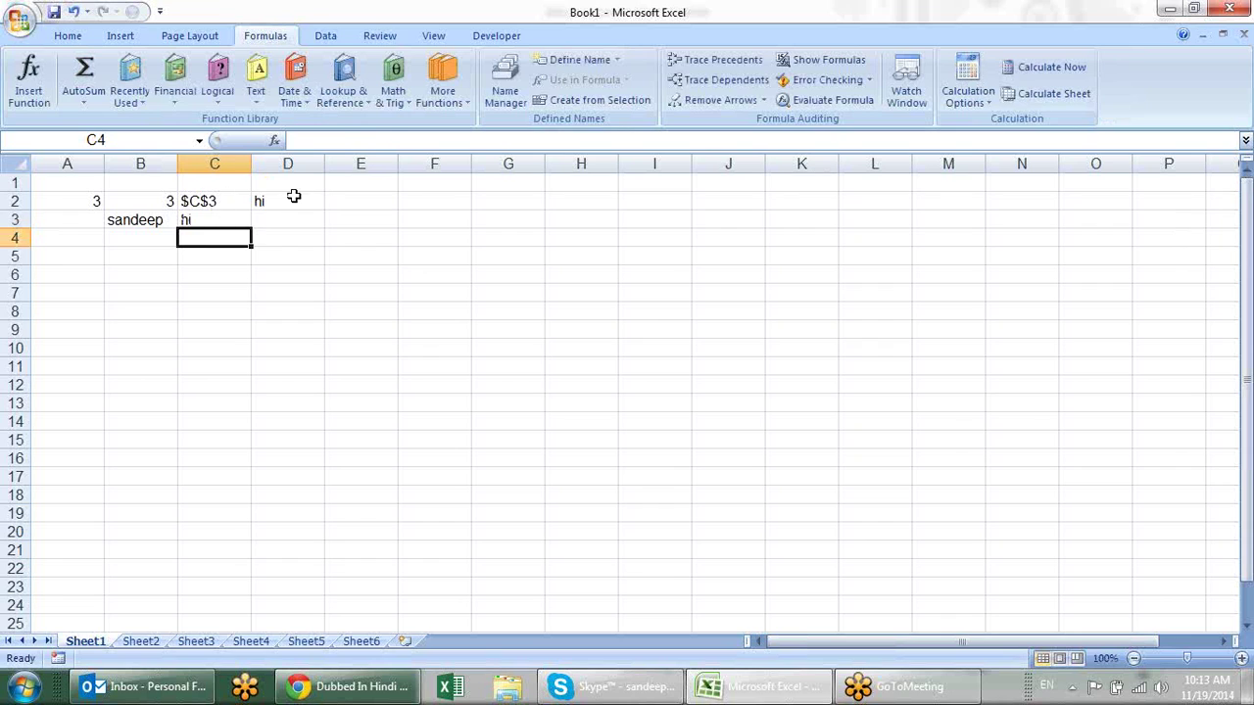
left_click(294, 197)
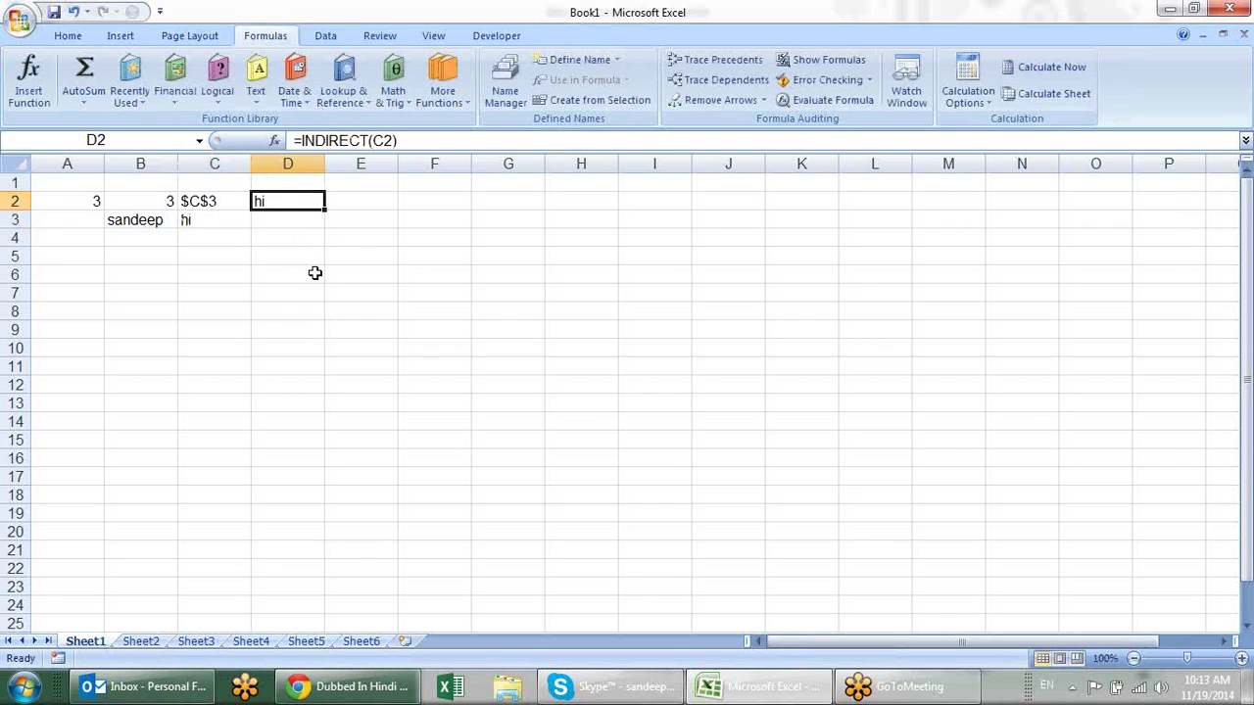
Check C2's formula and browse the lookup and reference functions without inserting one.
left_click(206, 204)
left_click(256, 202)
left_click(346, 104)
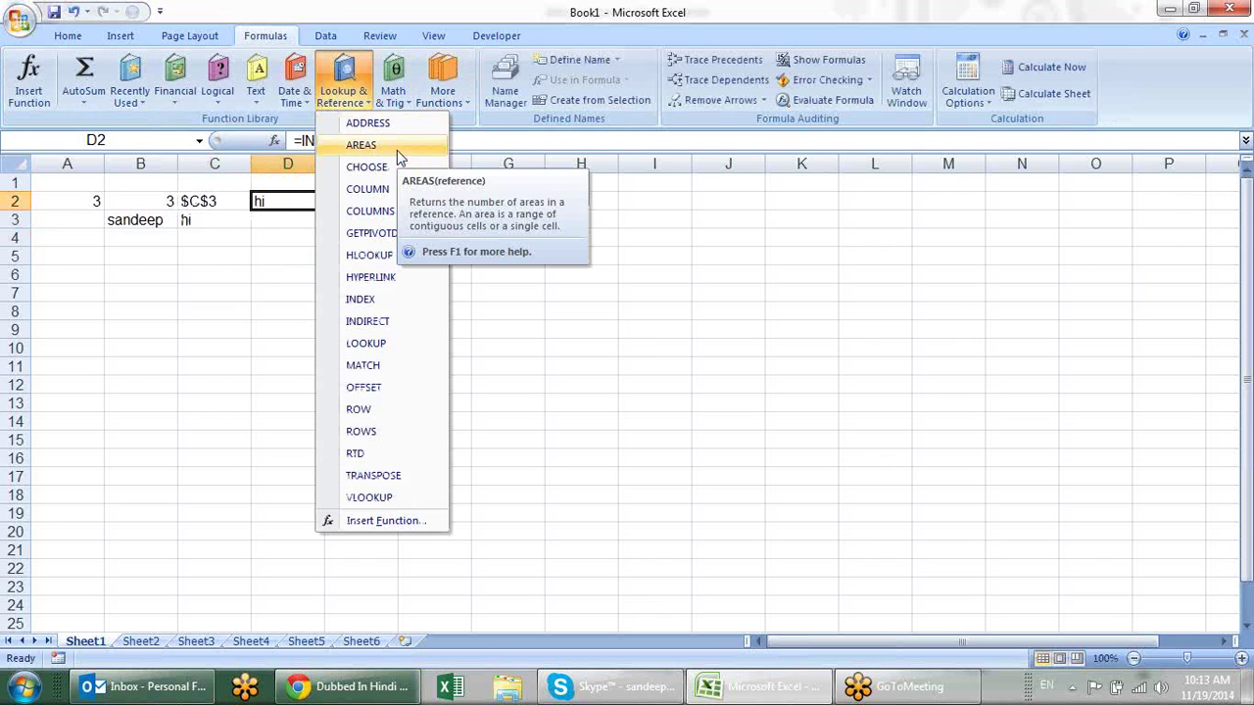
key("Escape")
Start =AREAS in E4 with I2:J17 as the first range.
left_click(352, 241)
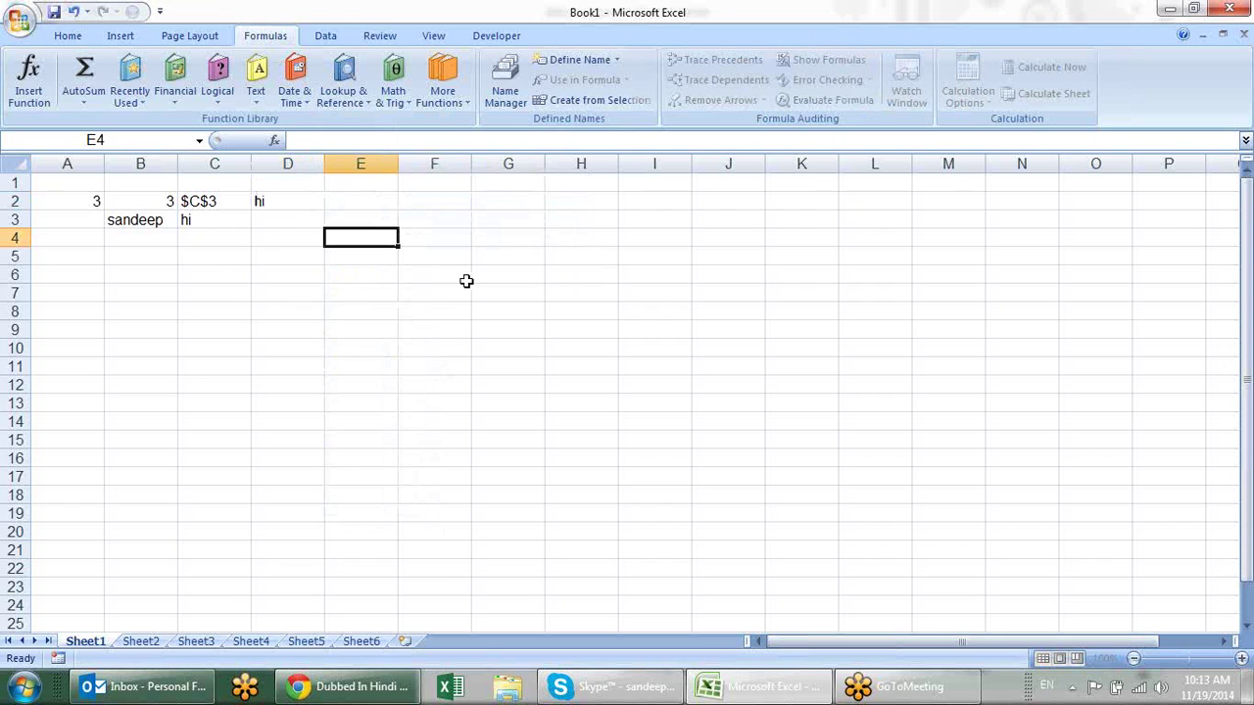
type("=area")
key("Tab")
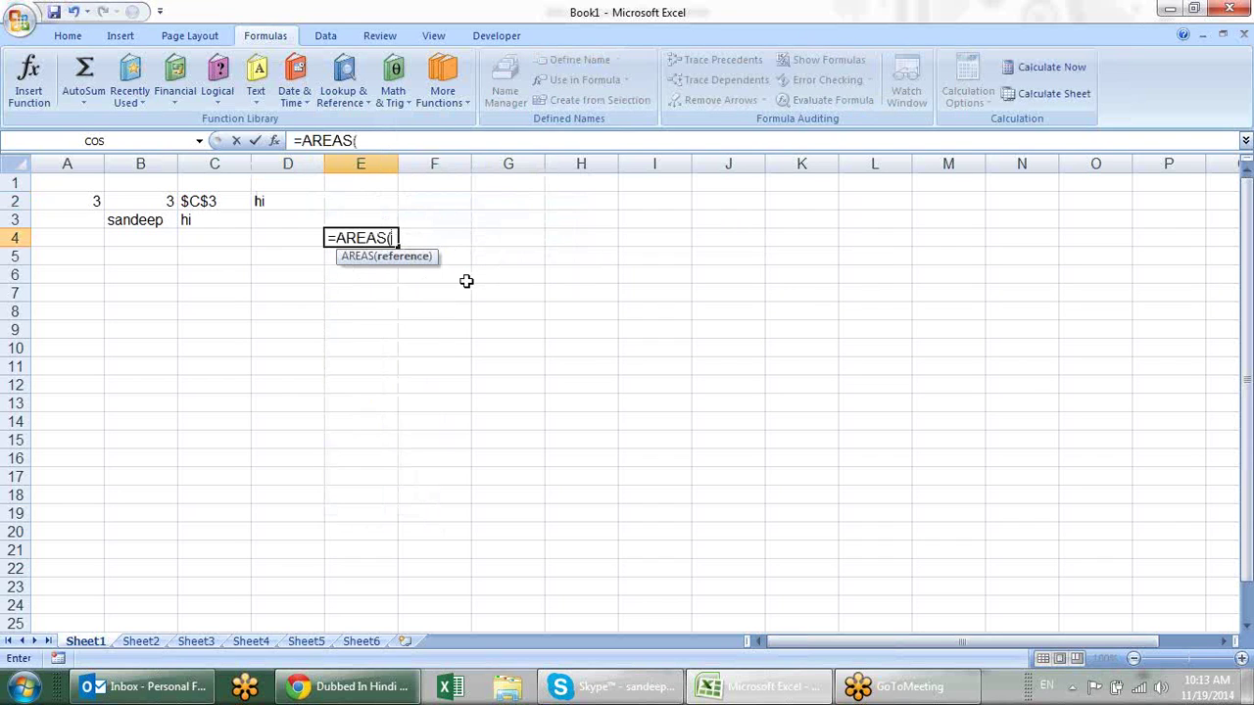
type("()")
left_click(397, 238)
left_click(662, 206)
left_click_drag(662, 209, 734, 477)
Add ranges G8:G19, L3:L17 and N3:N15 so E4 returns 4.
type(",")
left_click(878, 188)
left_click_drag(879, 188, 932, 601)
left_click_drag(529, 311, 520, 520)
type(",")
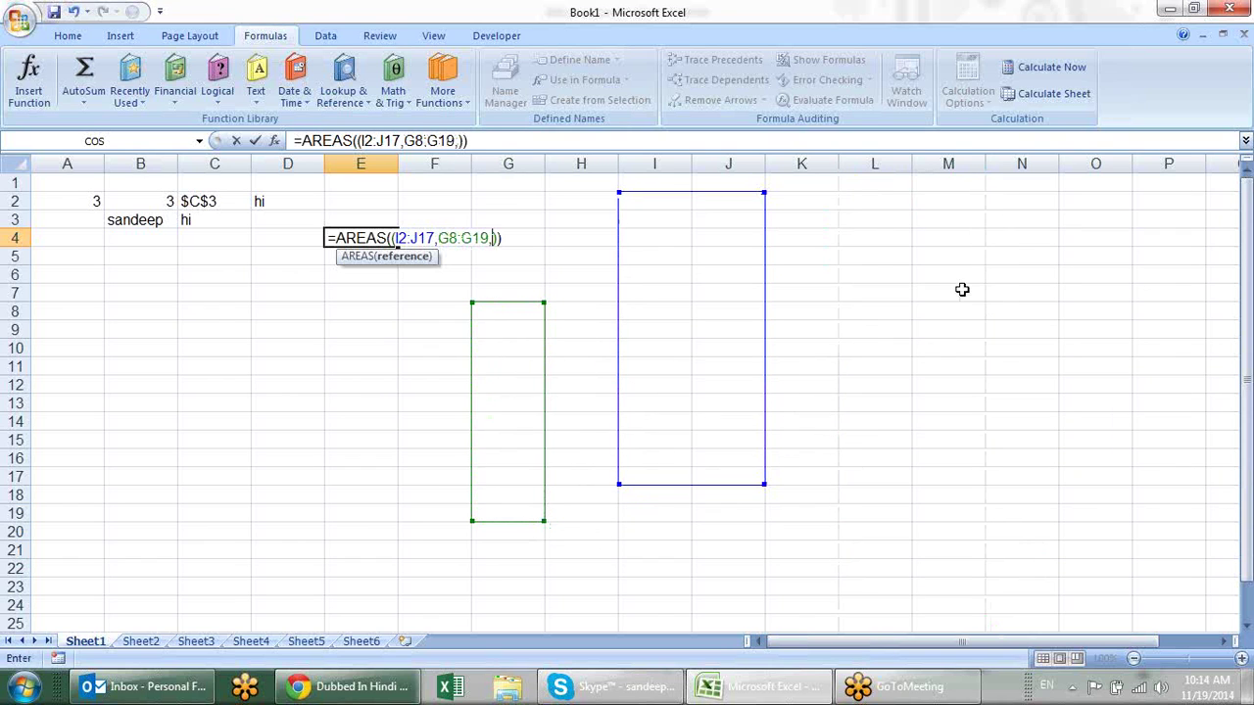
left_click_drag(892, 225, 898, 470)
type(",")
left_click_drag(1022, 212, 1021, 440)
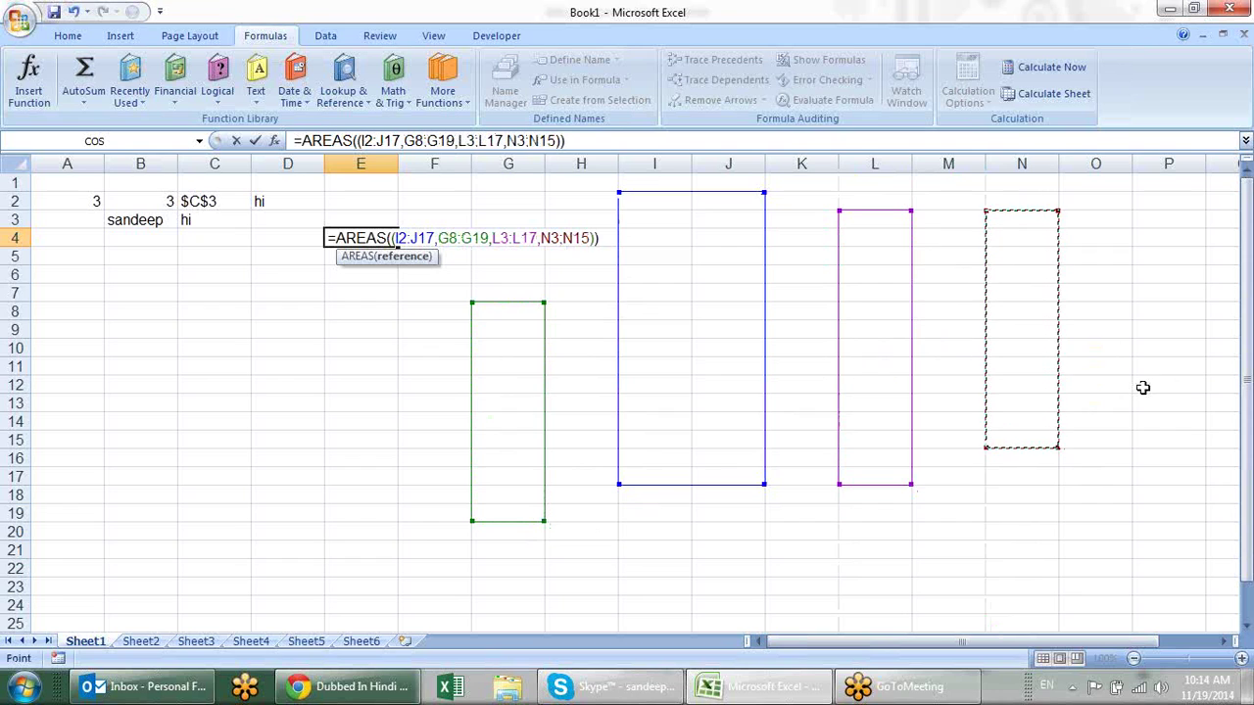
key("Return")
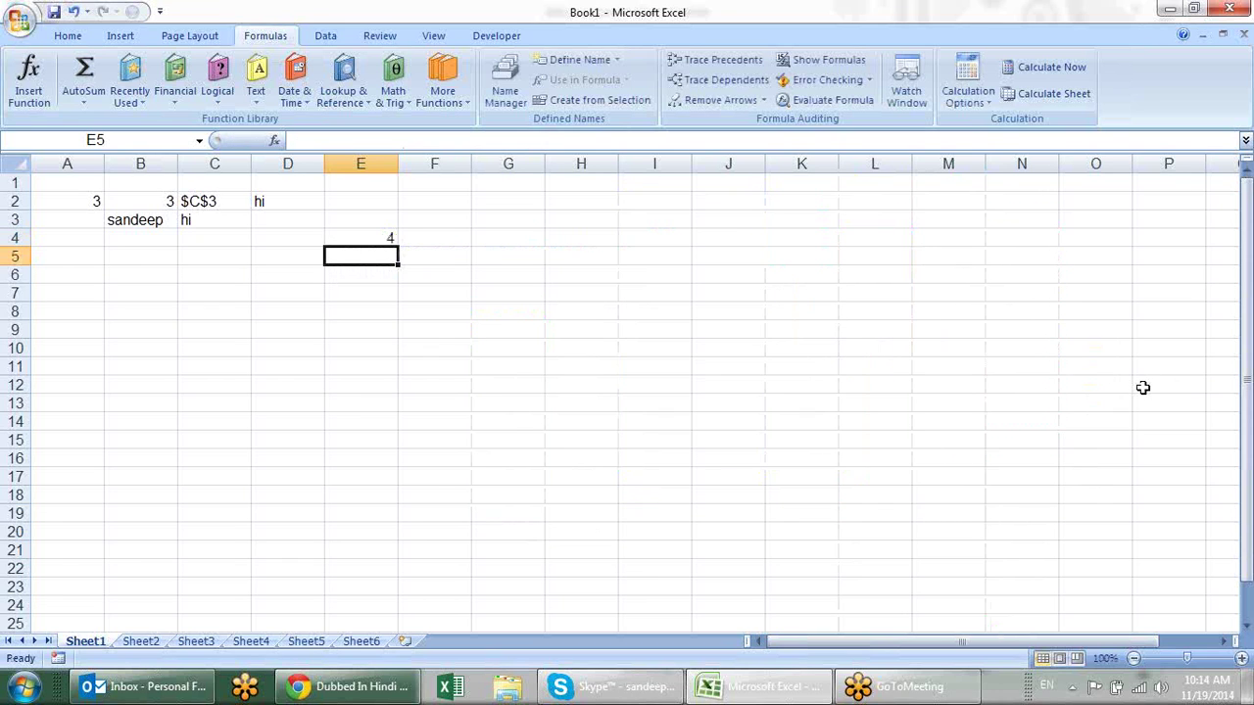
key("Up")
key("Down")
key("Left")
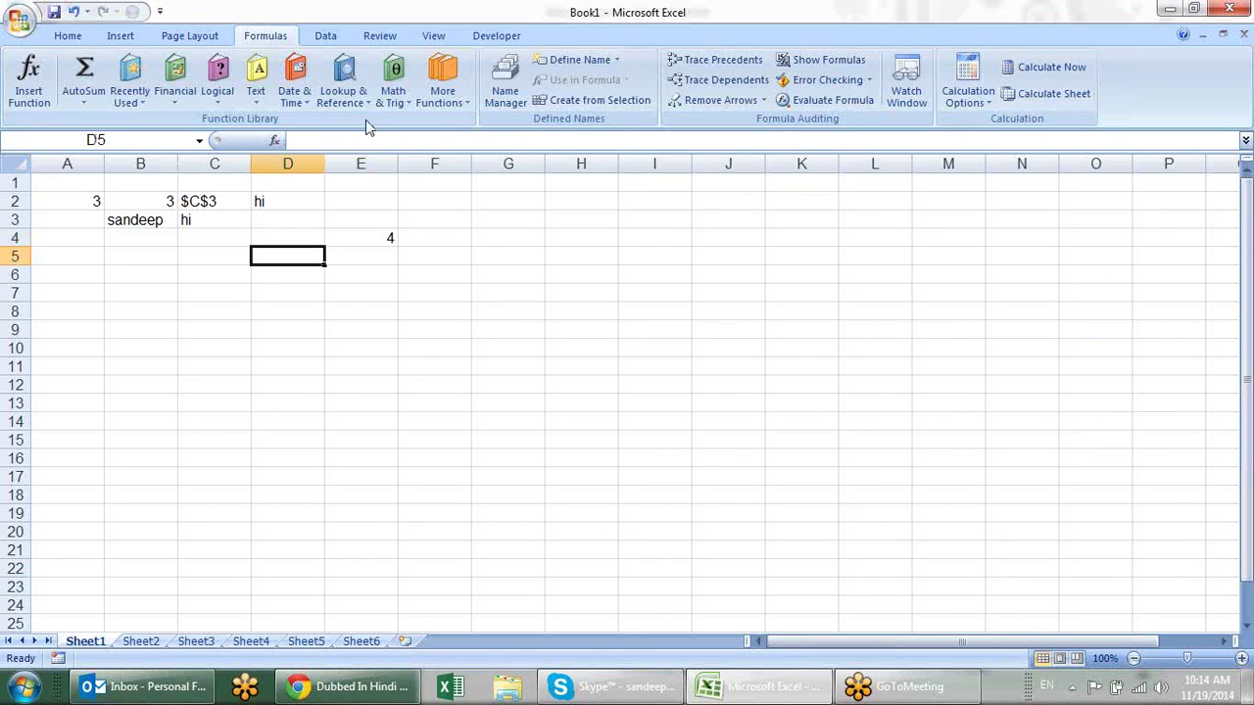
Type the starting numbers 1, 2 and 3 into G5:G7.
left_click(361, 107)
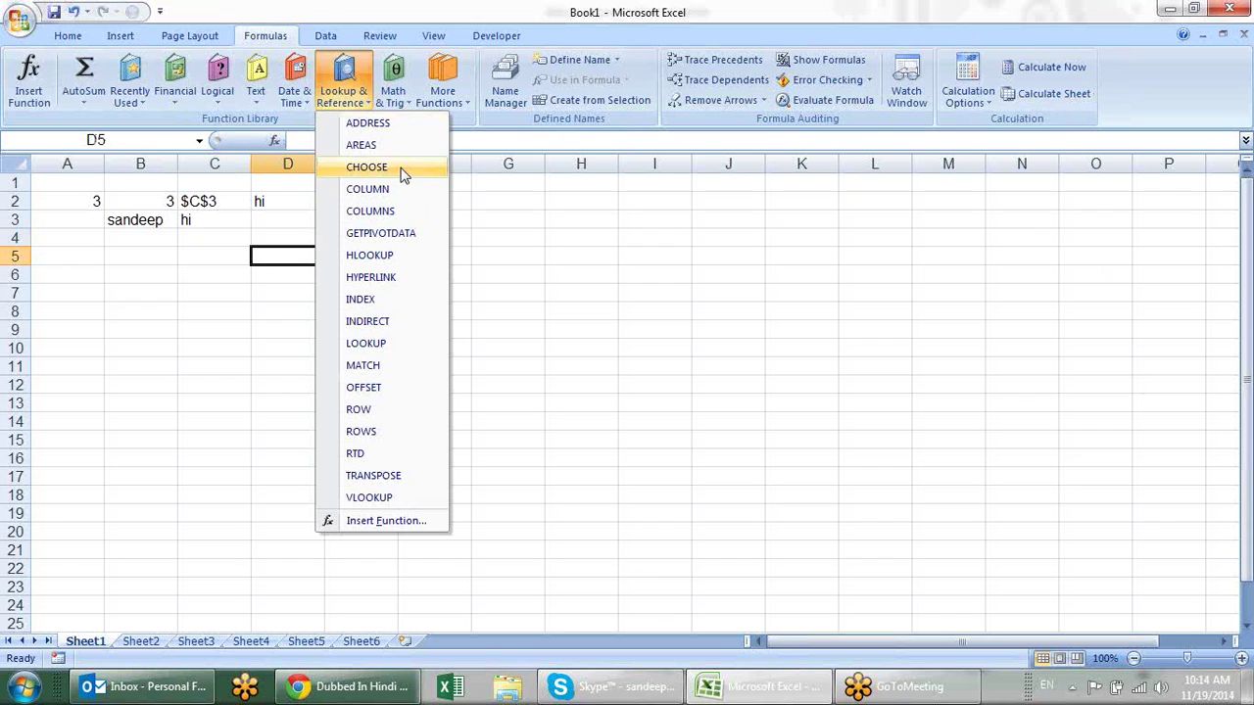
left_click(454, 184)
left_click(520, 275)
left_click(515, 258)
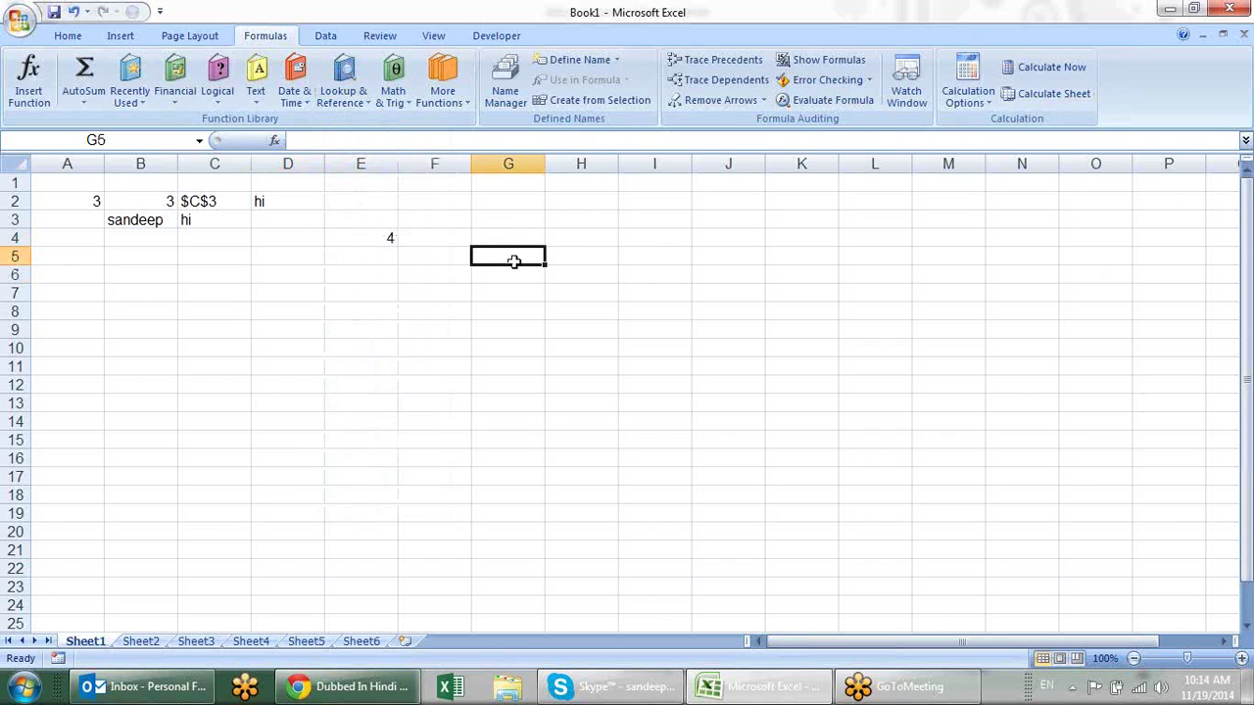
type("1")
key("Return")
type("2")
key("Return")
type("3")
key("Return")
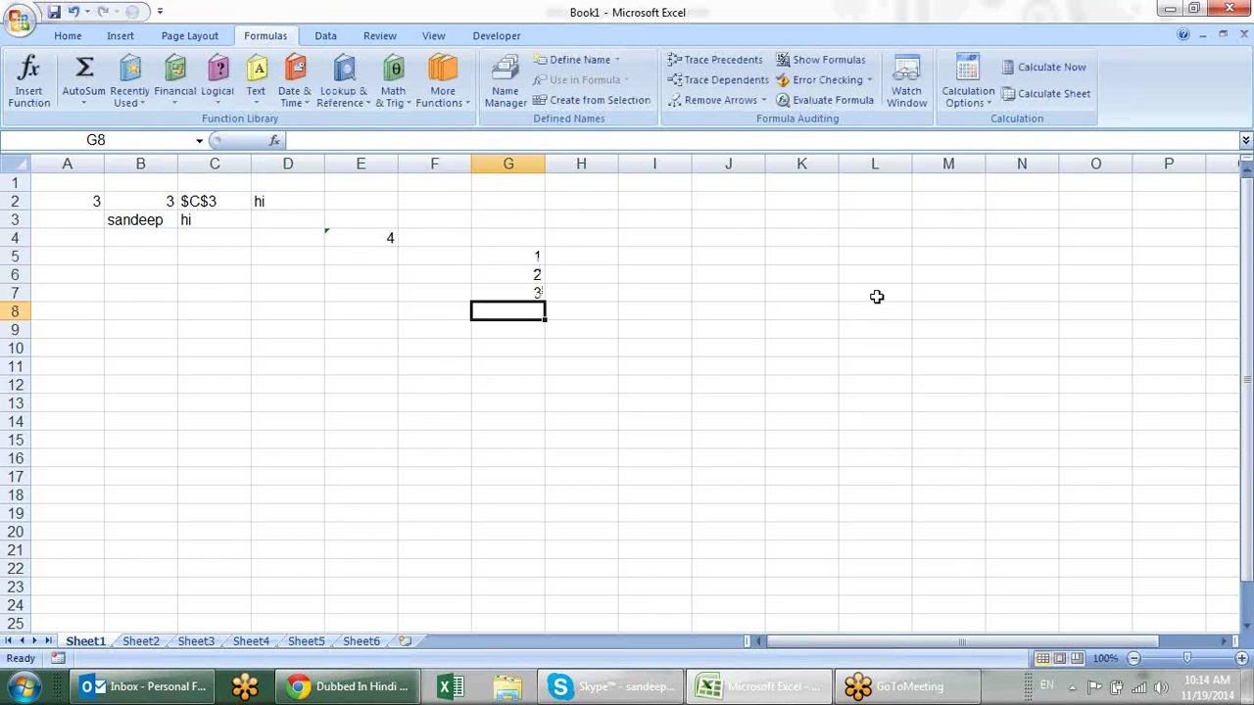
Drag the series down to fill G5:G16 with 1 through 12.
left_click_drag(527, 258, 536, 468)
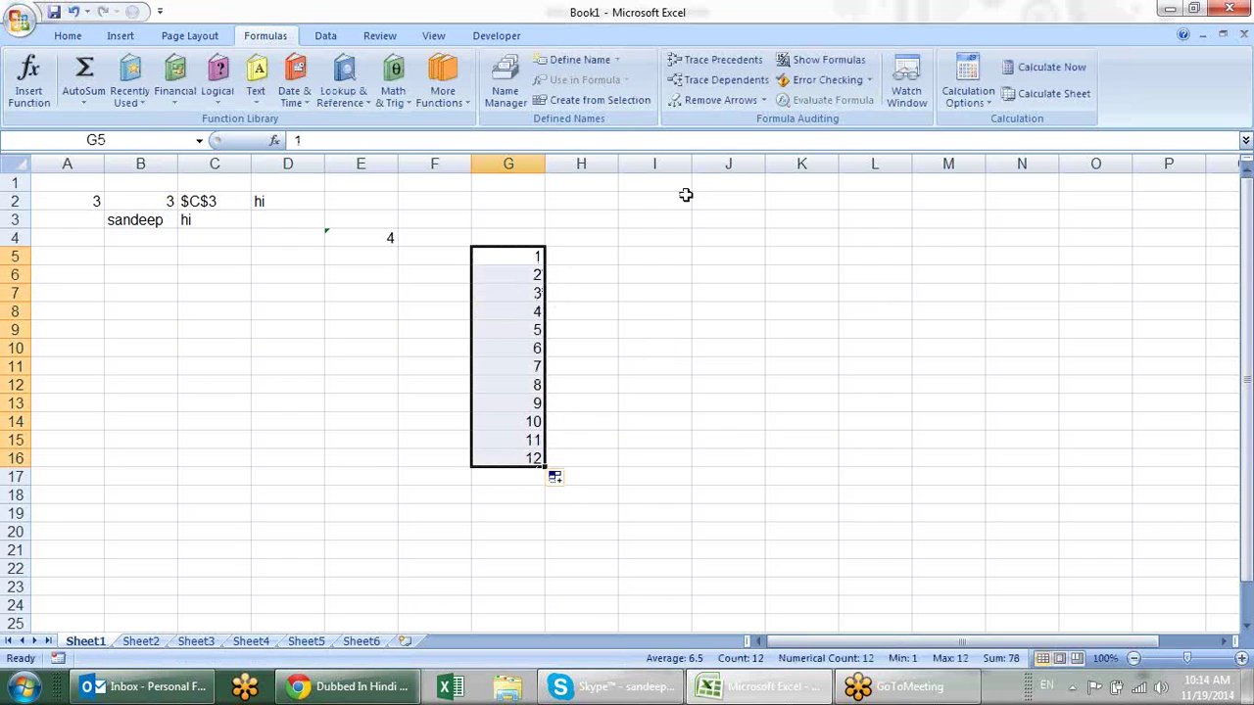
left_click(599, 258)
left_click(521, 258)
left_click(584, 257)
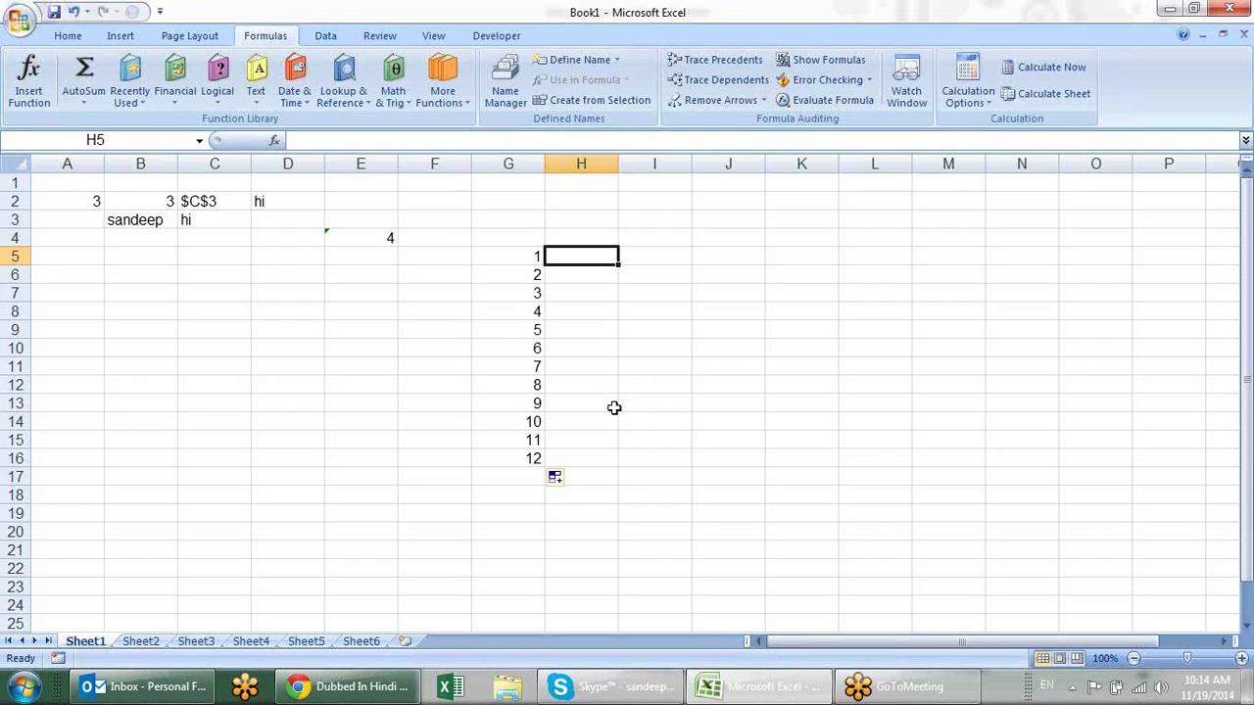
left_click(316, 311)
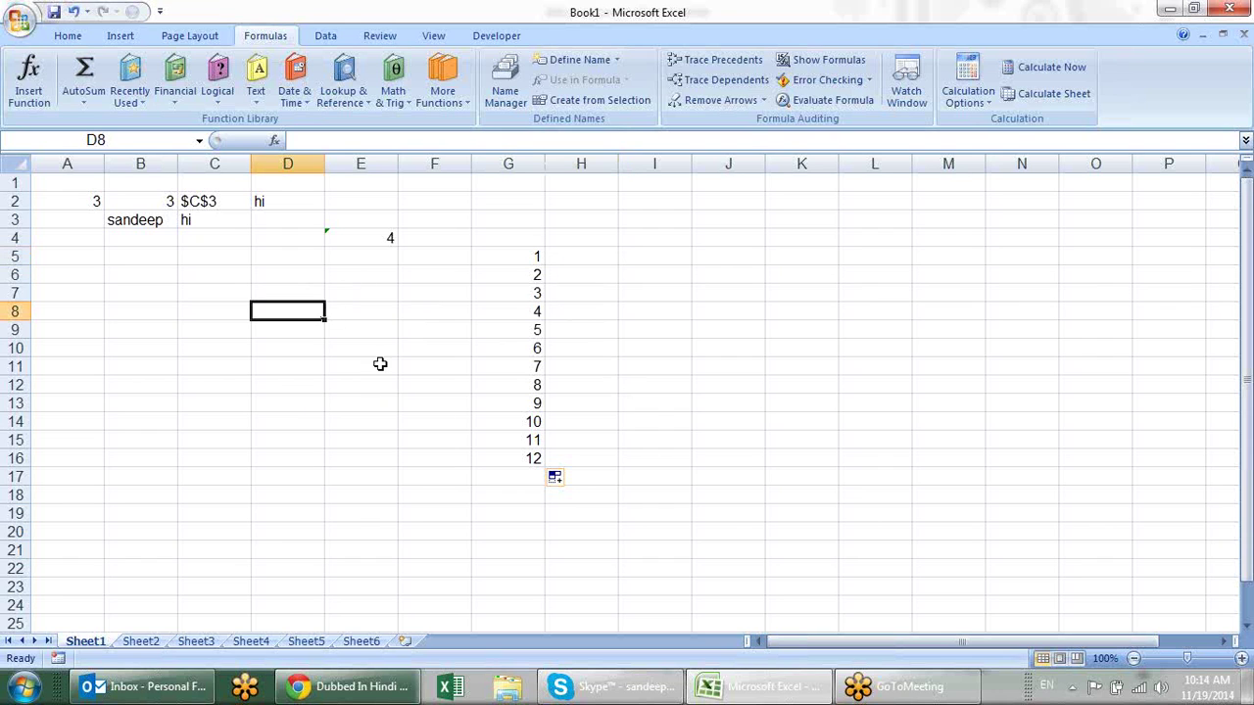
type("=cho")
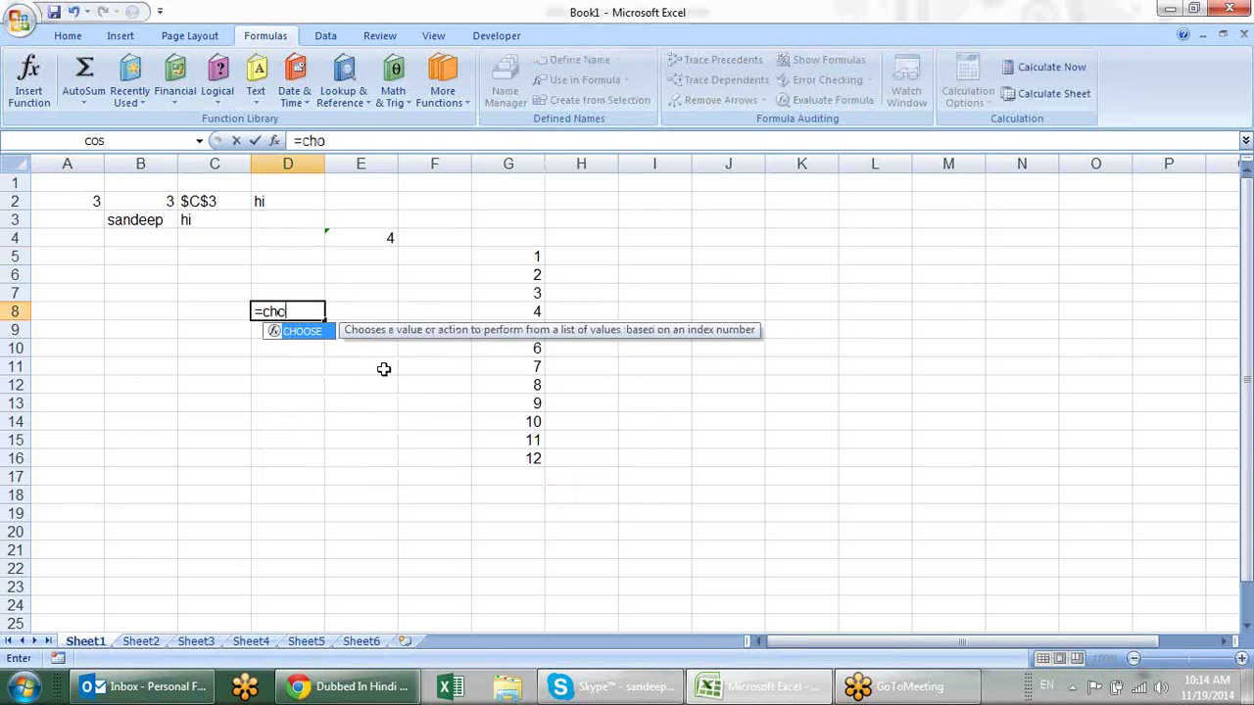
key("Tab")
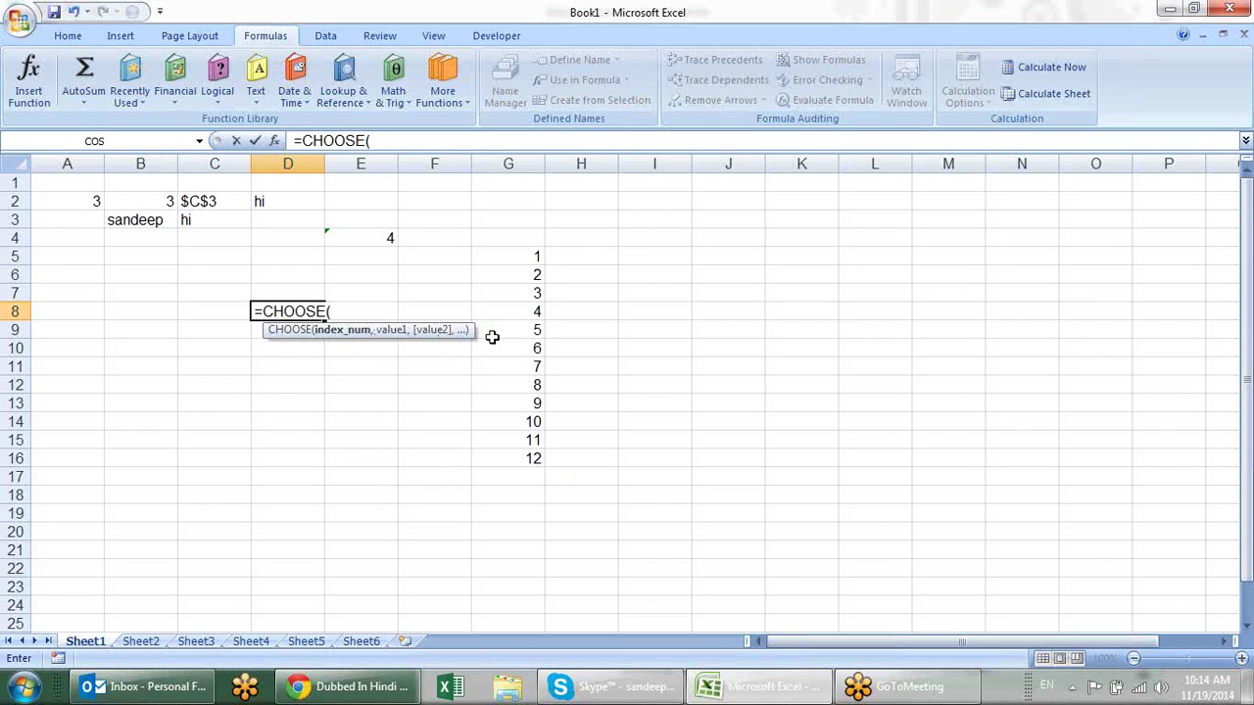
type("1,")
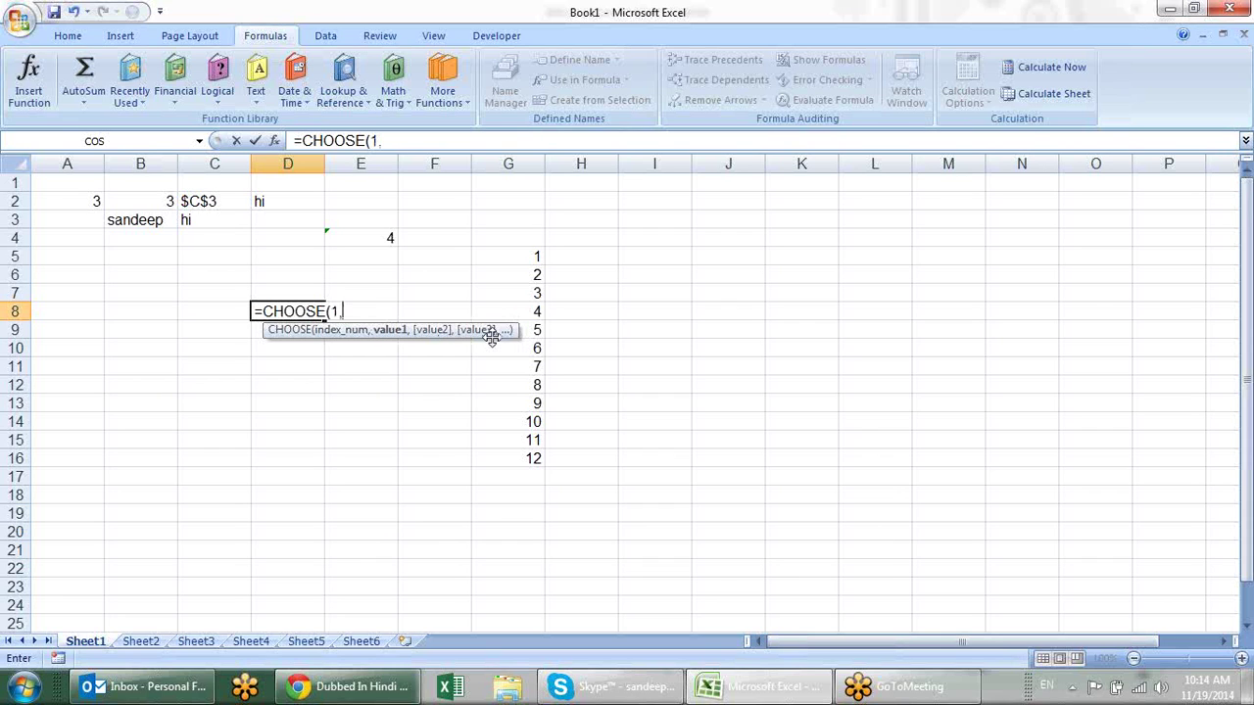
type("\"A")
type(",\"A\",\"b\"")
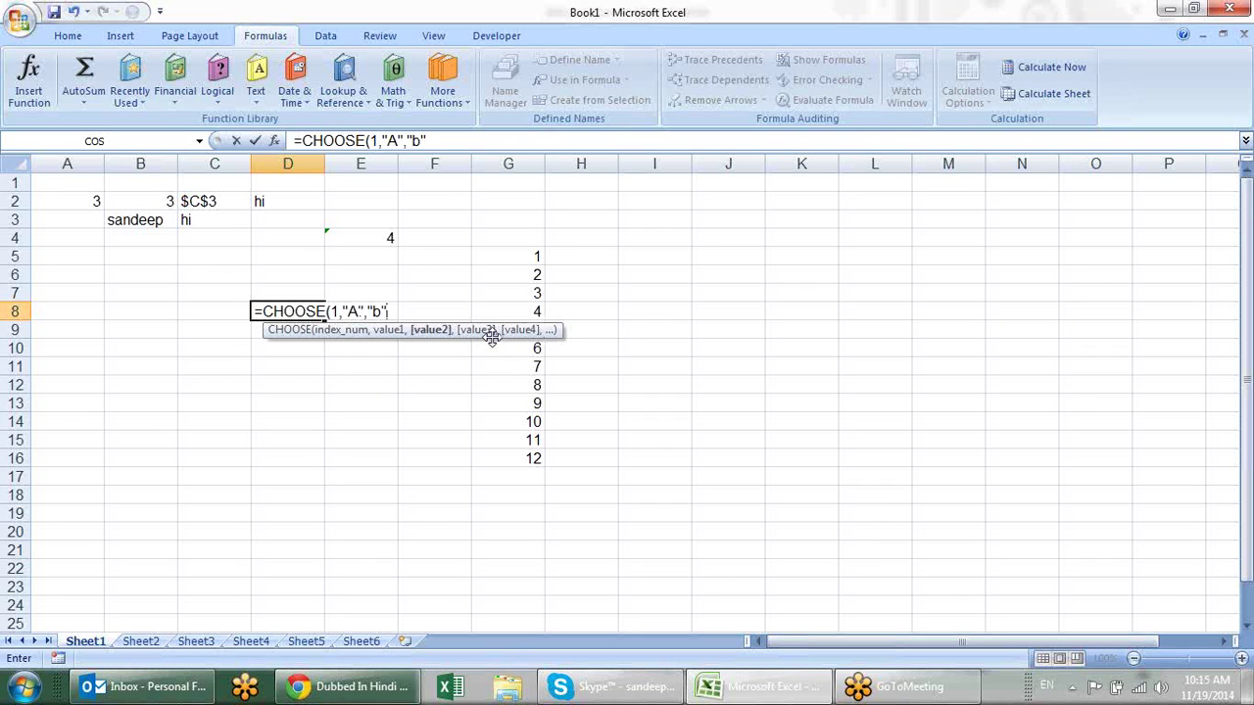
type(",\"C")
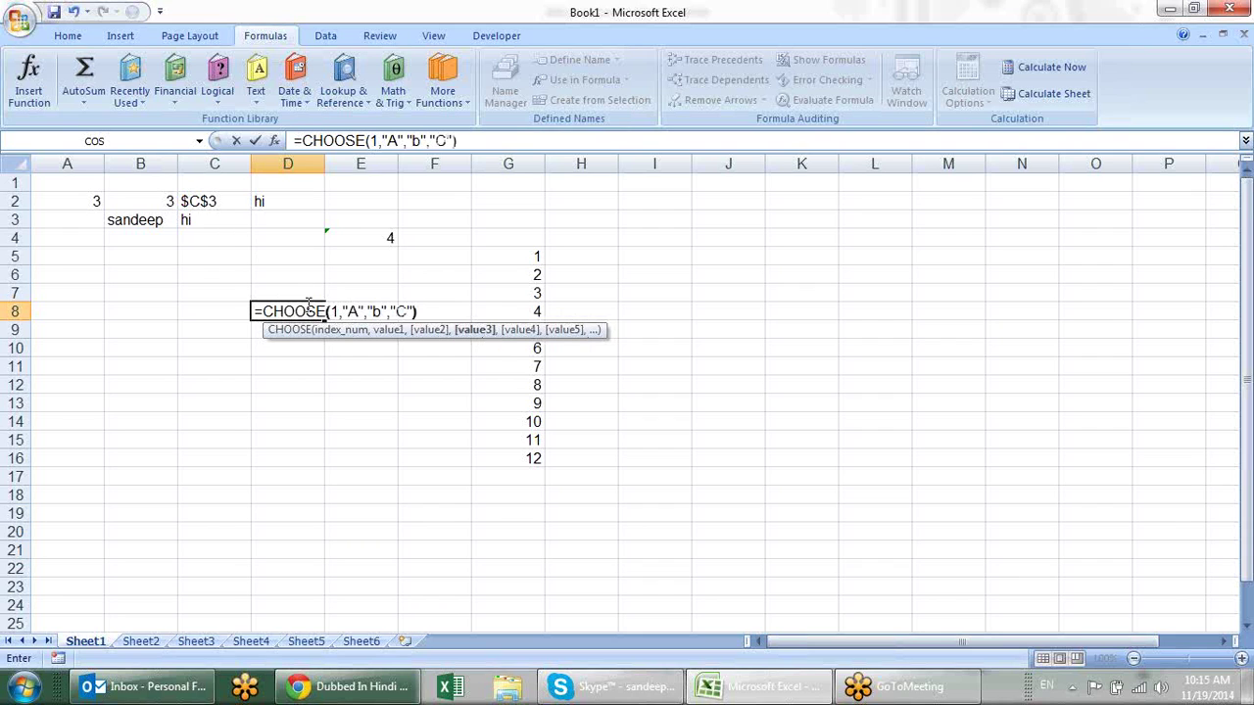
left_click(407, 311)
left_click(337, 311)
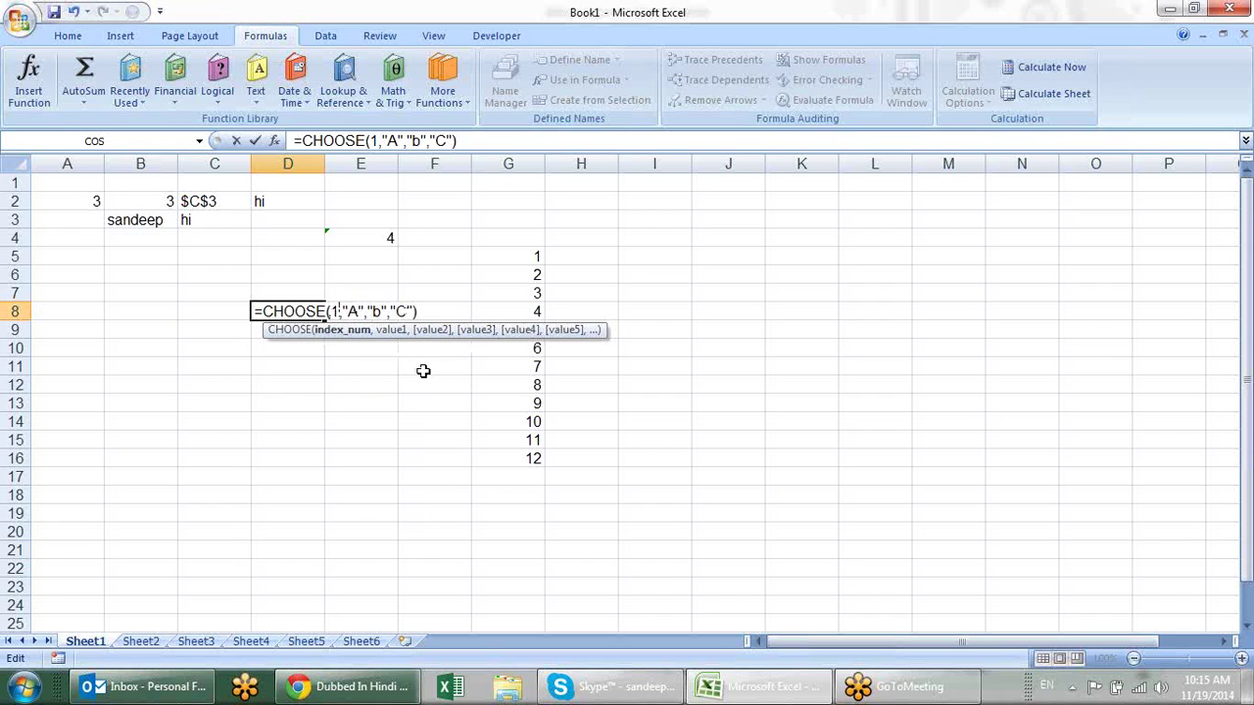
key("BackSpace")
type("2")
key("Return")
key("Up")
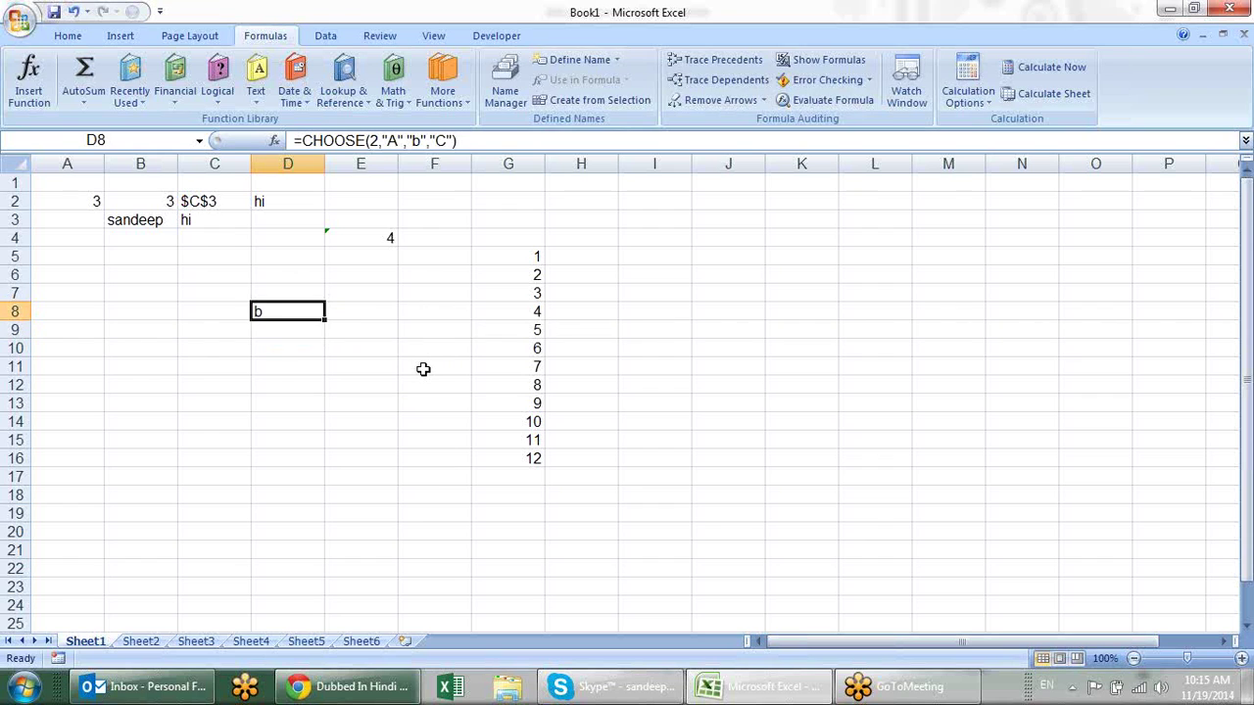
key("F2")
key("Left")
key("Left")
key("Left")
key("Left")
key("Left")
key("Left")
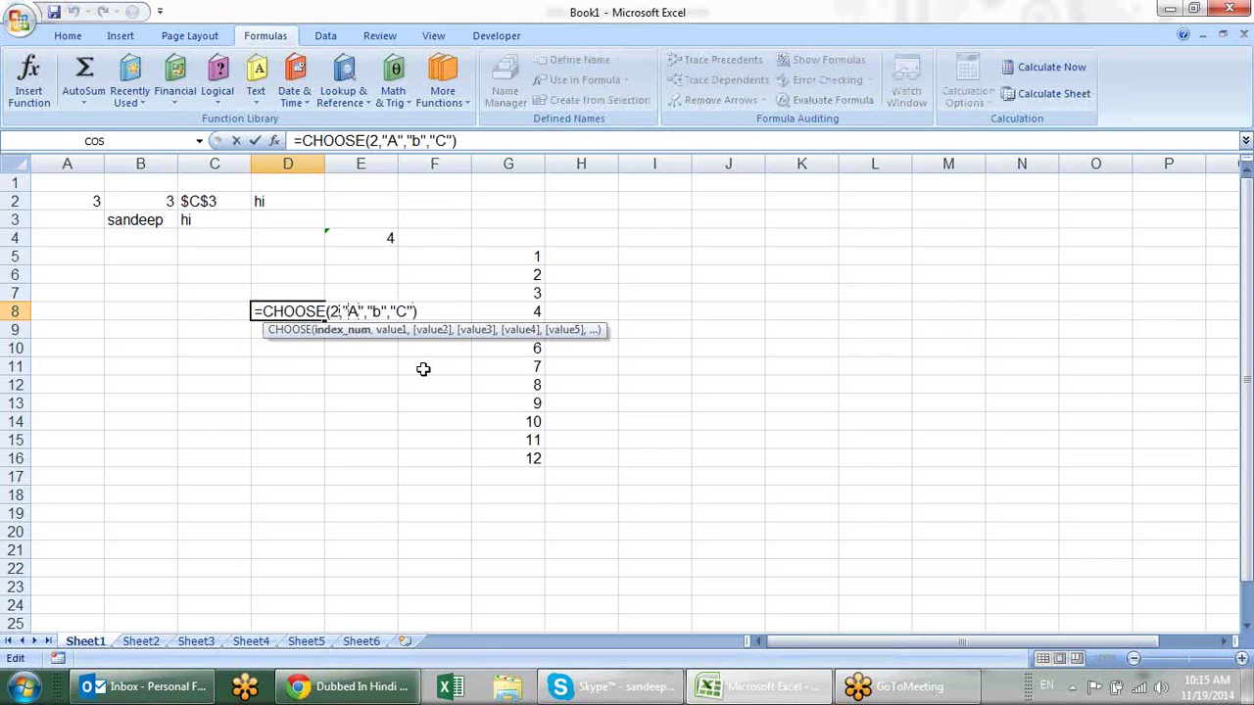
key("BackSpace")
type("3")
key("Return")
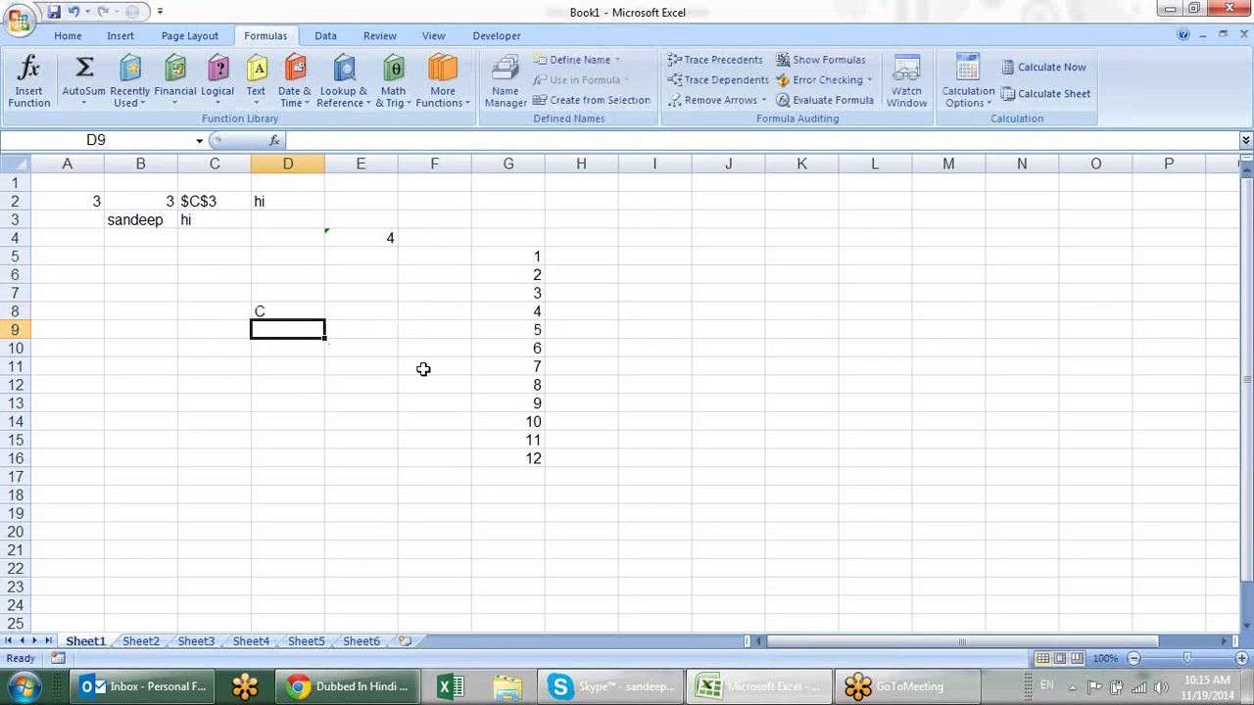
key("Up")
key("Delete")
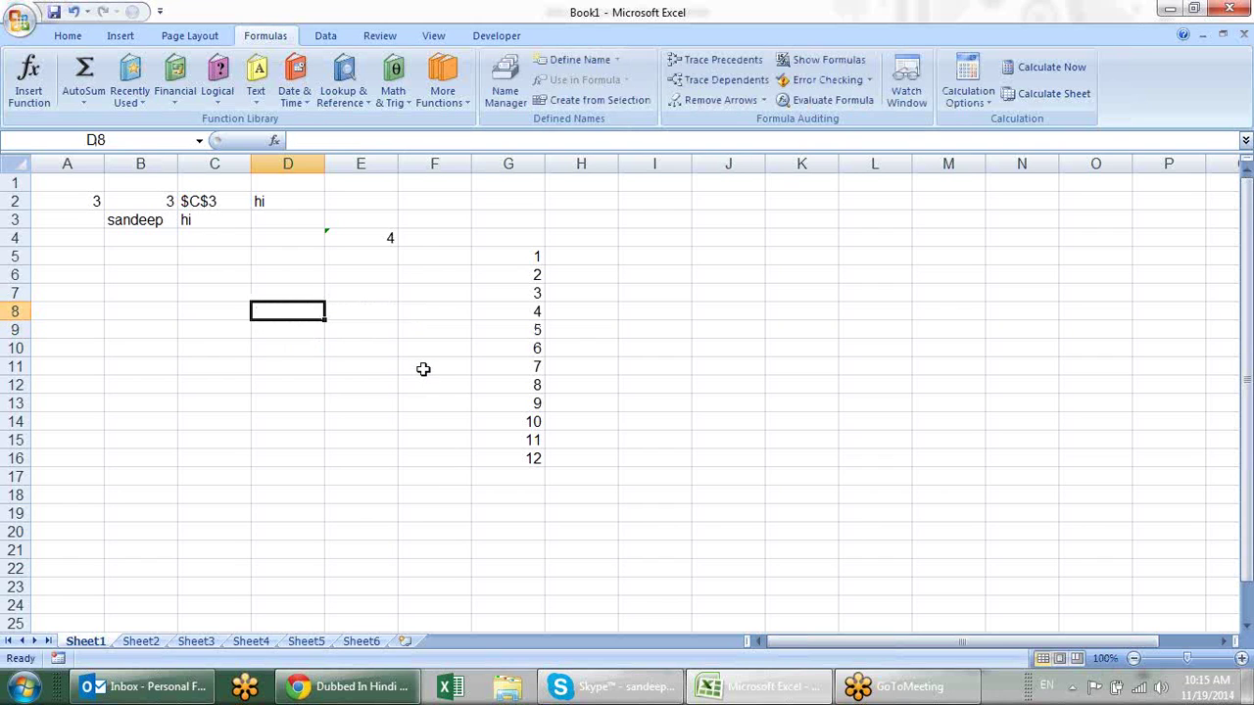
Type jan in H5 and fill the months feb through dec down to H16.
left_click(500, 253)
left_click_drag(500, 253, 510, 446)
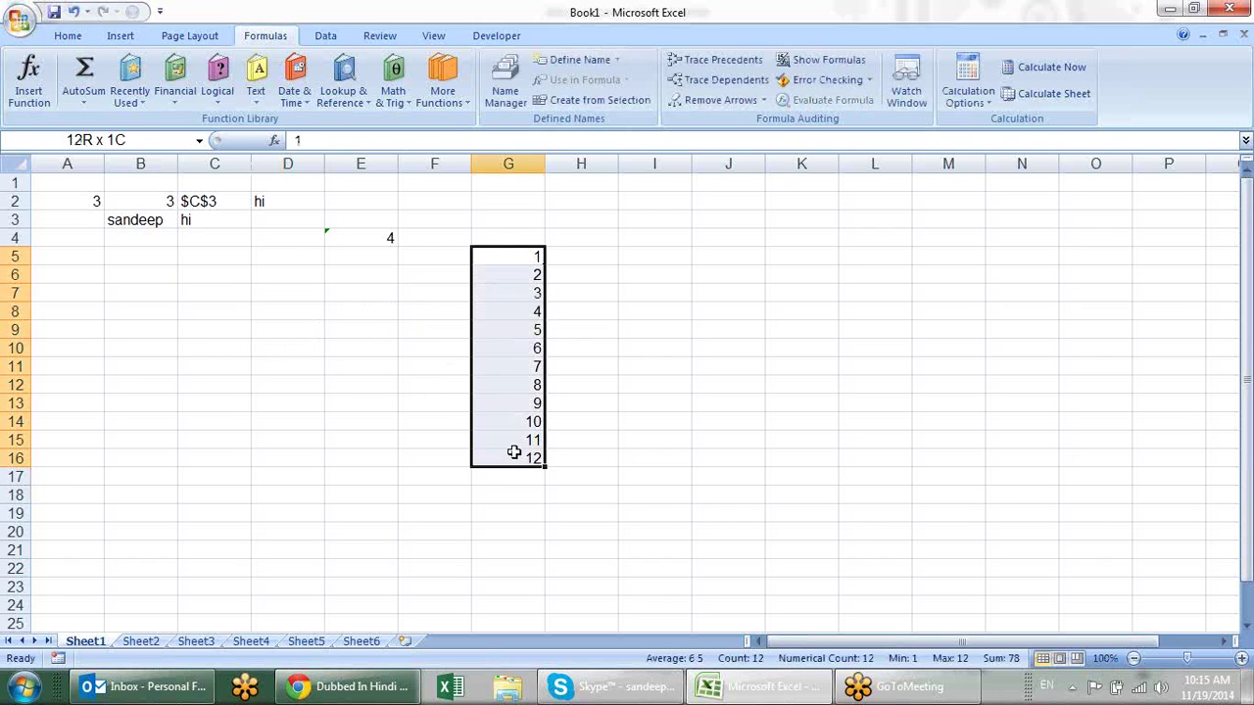
left_click(567, 256)
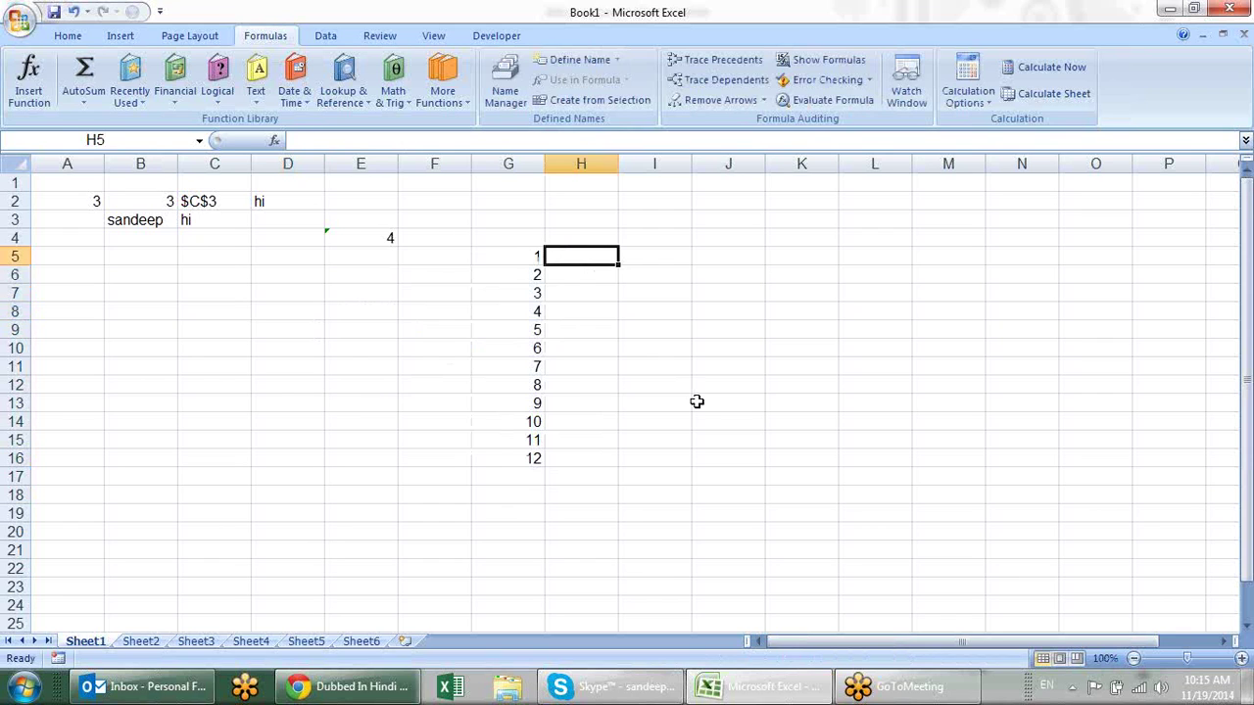
type("jan")
key("Return")
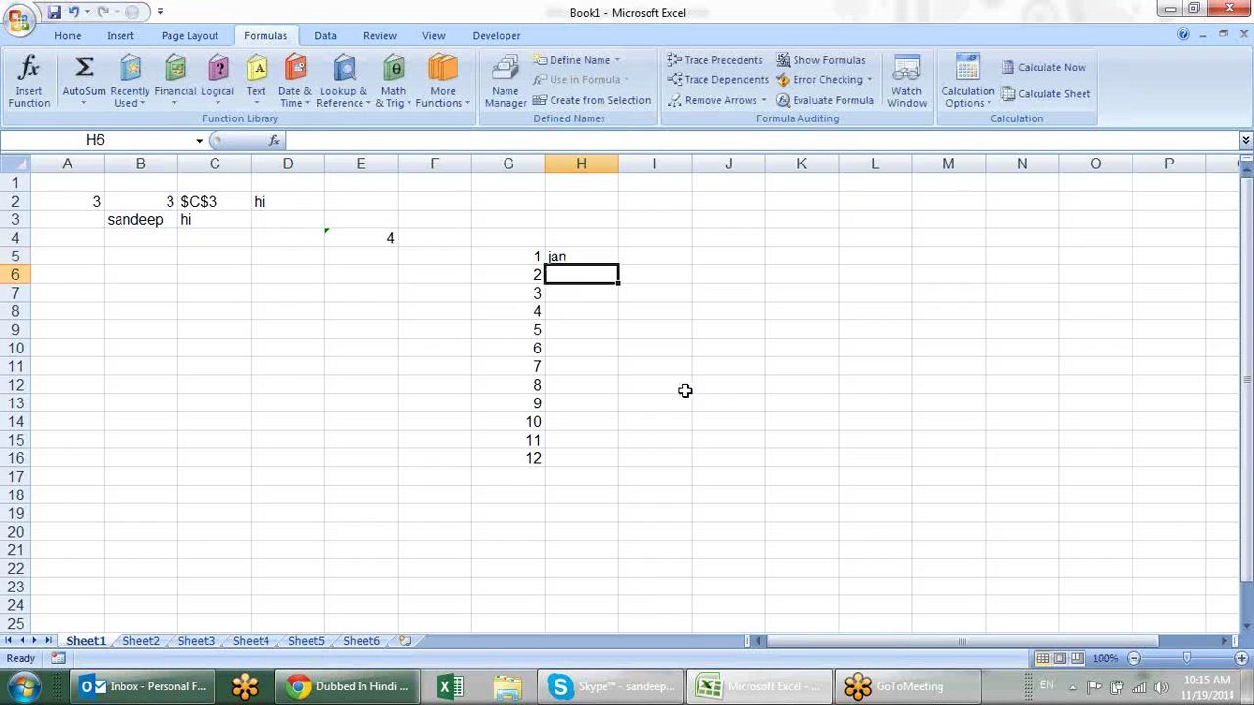
left_click(600, 257)
left_click_drag(618, 266, 627, 468)
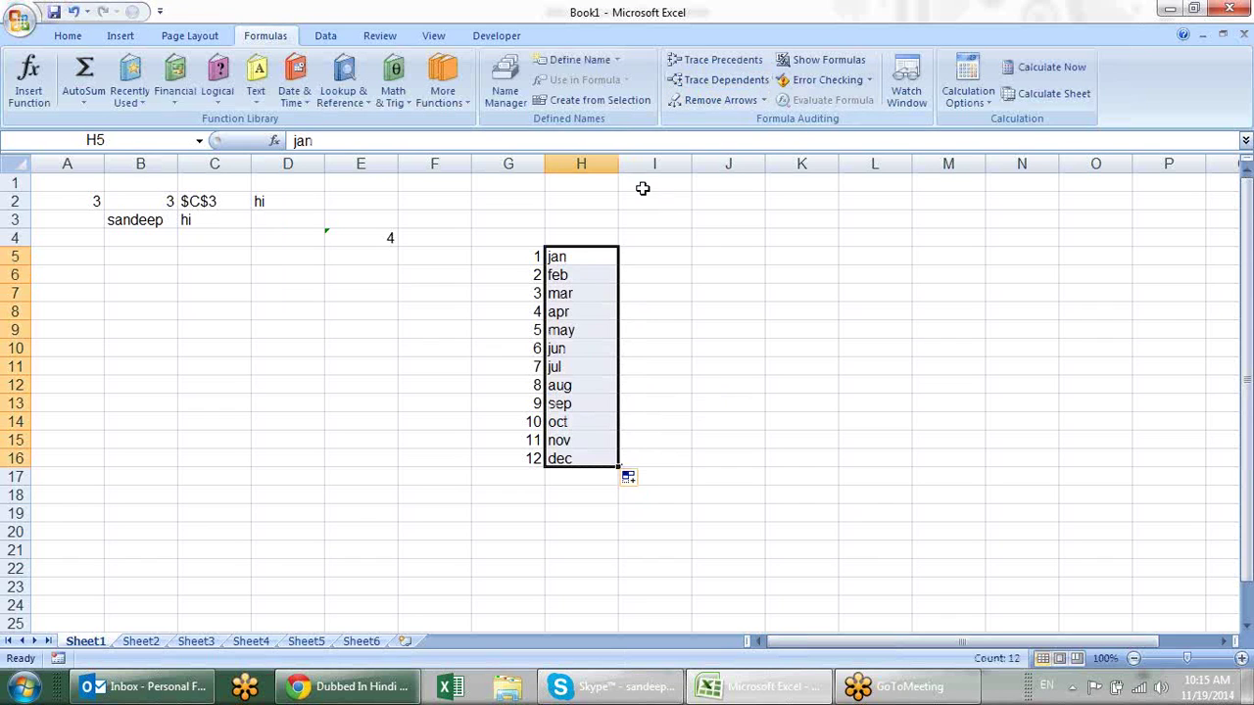
Widen column H and merge the twelve months into H5 with Fill > Justify.
left_click_drag(618, 164, 1058, 258)
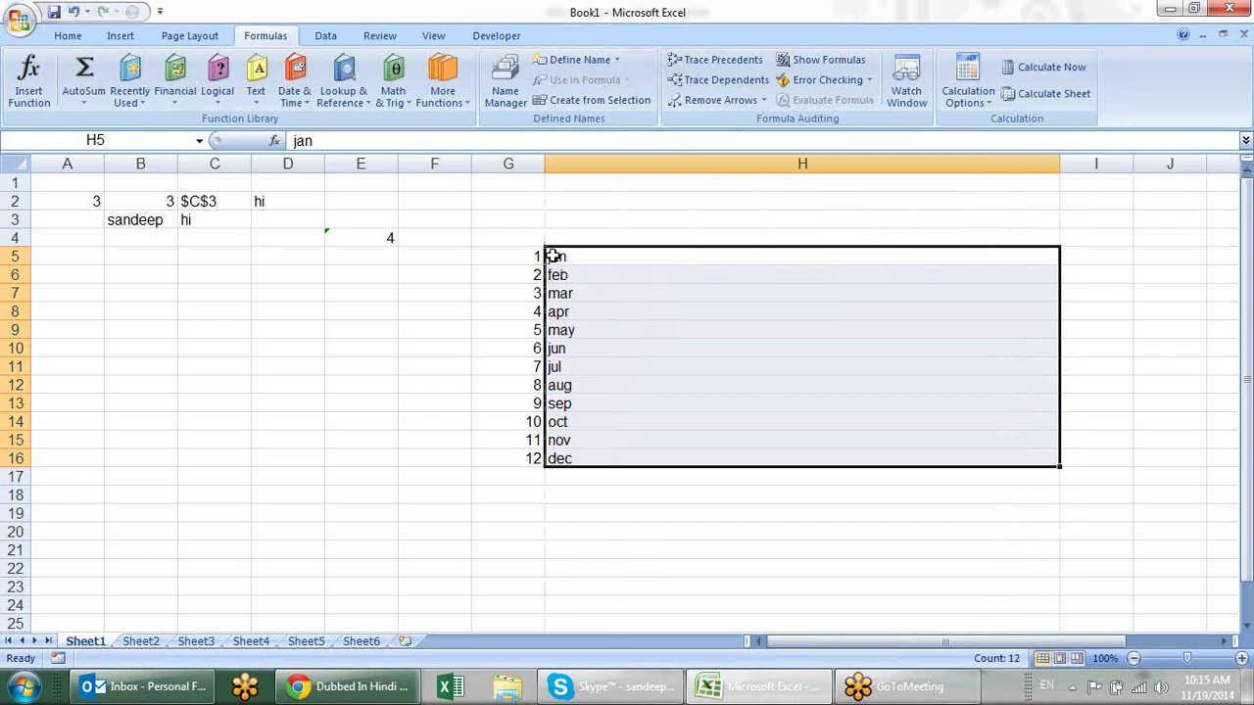
left_click(67, 35)
left_click(1009, 79)
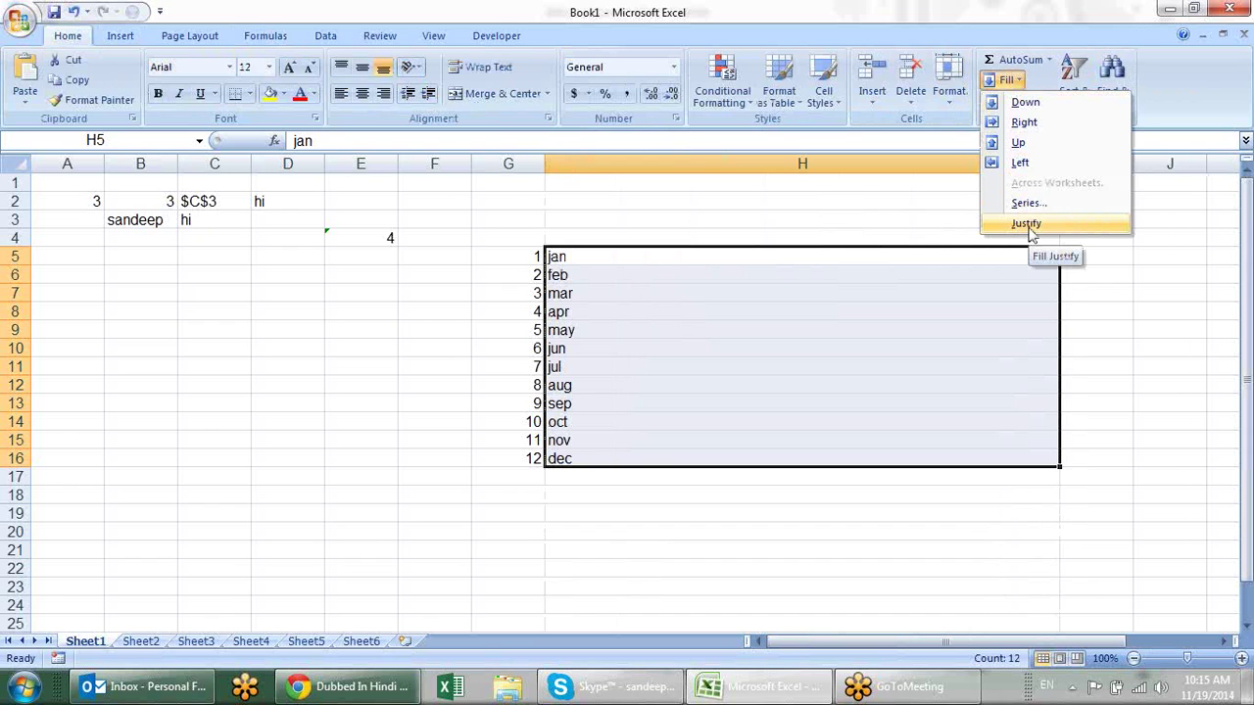
left_click(1028, 226)
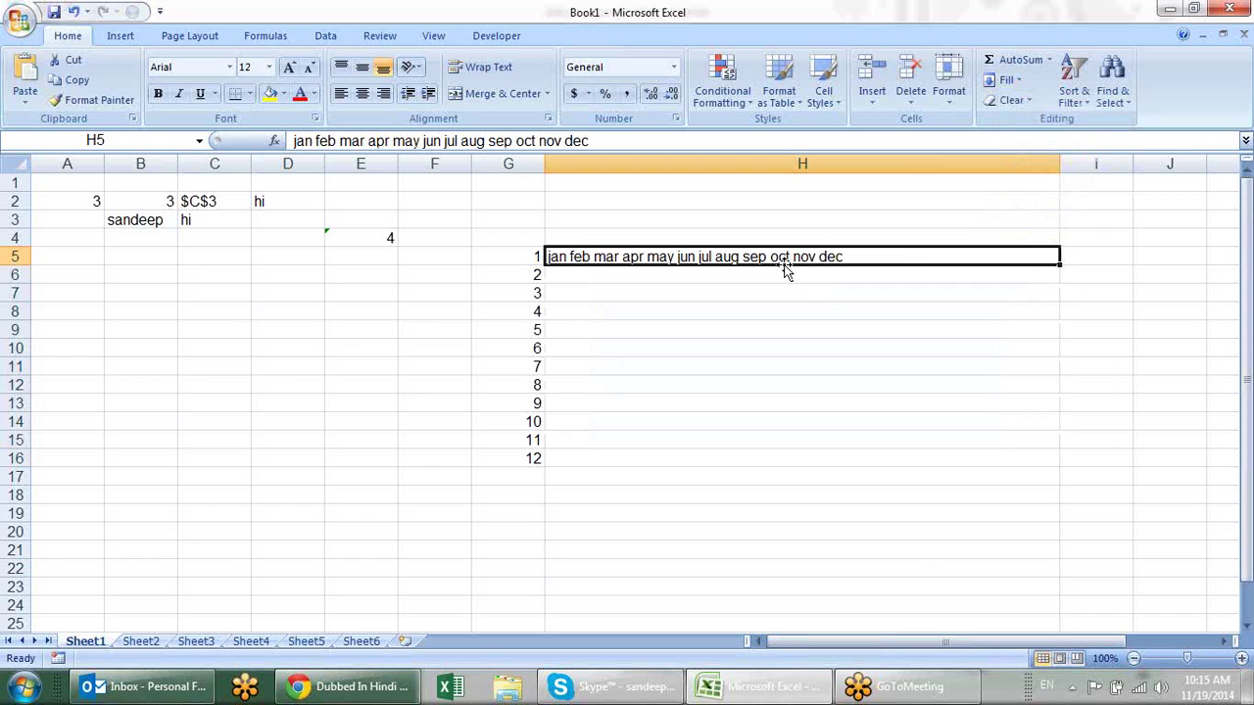
left_click_drag(1057, 165, 696, 164)
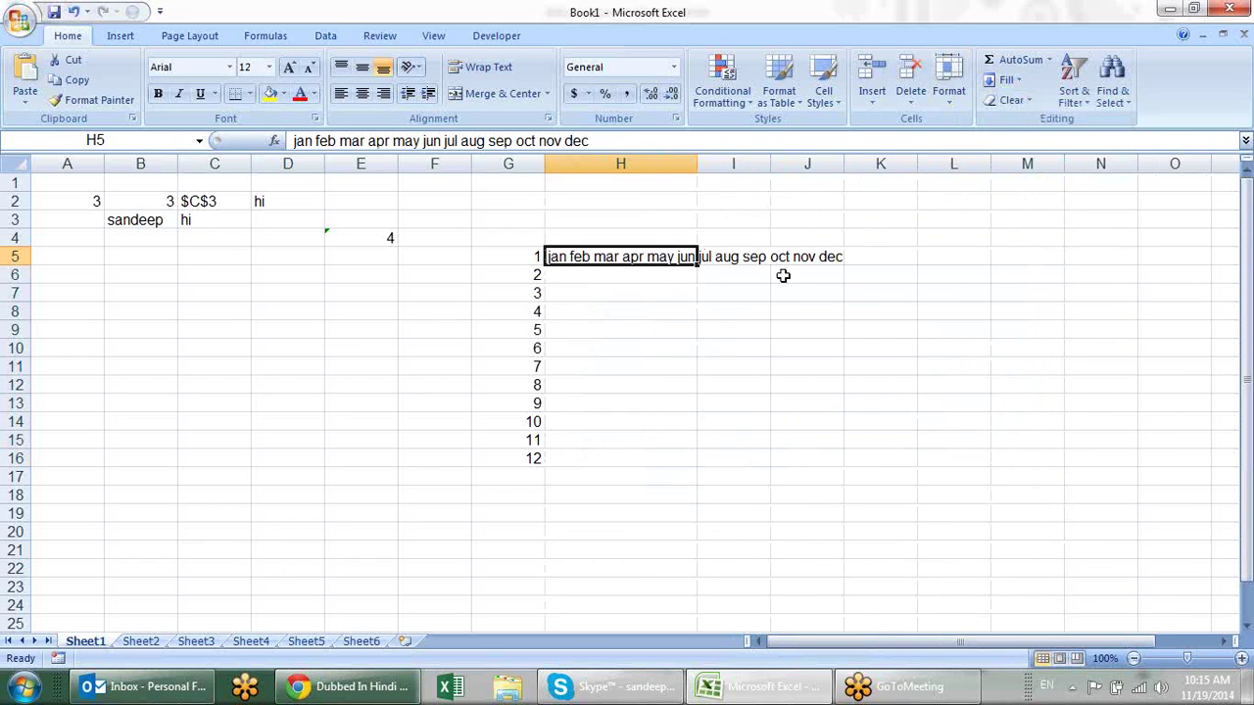
left_click_drag(699, 164, 875, 165)
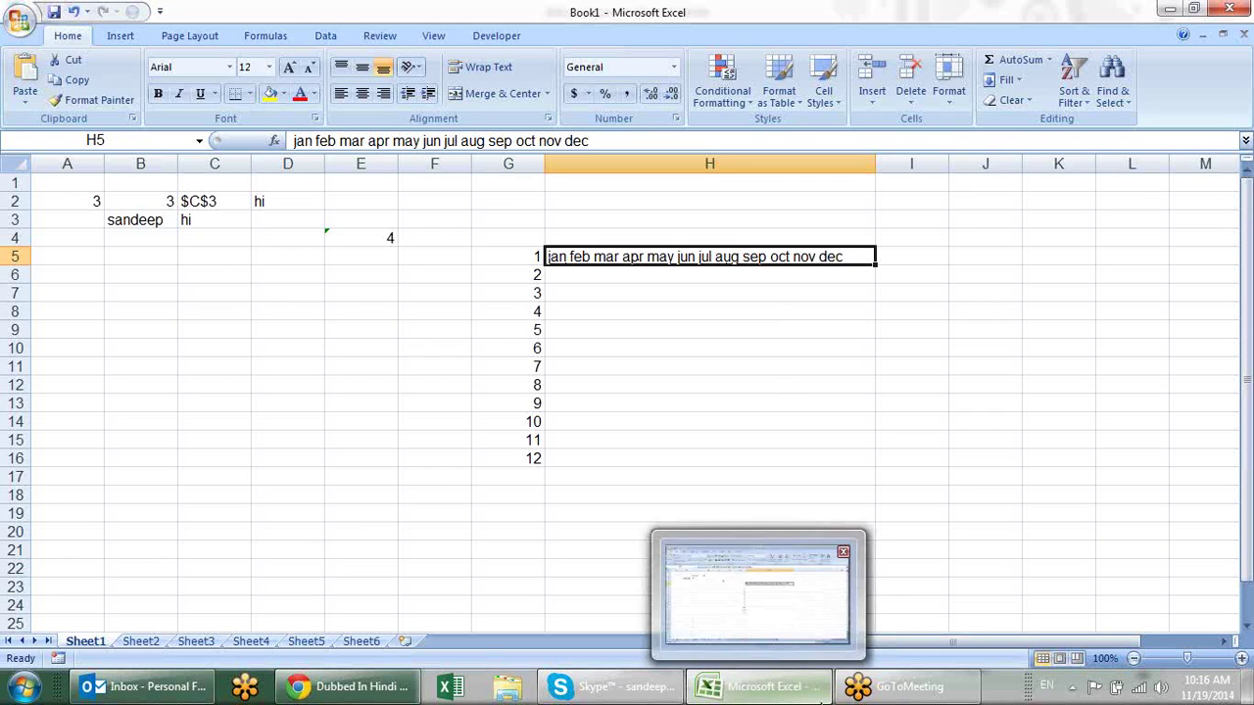
Replace the spaces in H5 with "," and add a quote at the start of the text.
key("ctrl+f")
left_click(417, 381)
type("\",\"")
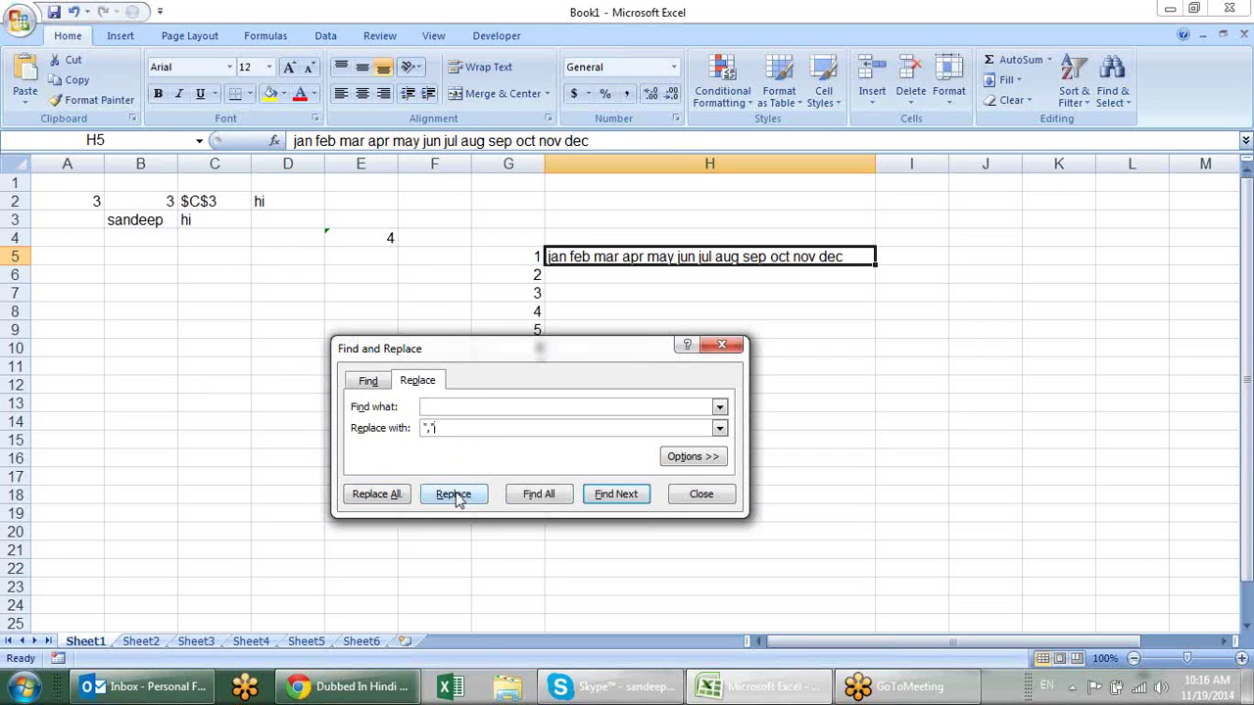
left_click(455, 496)
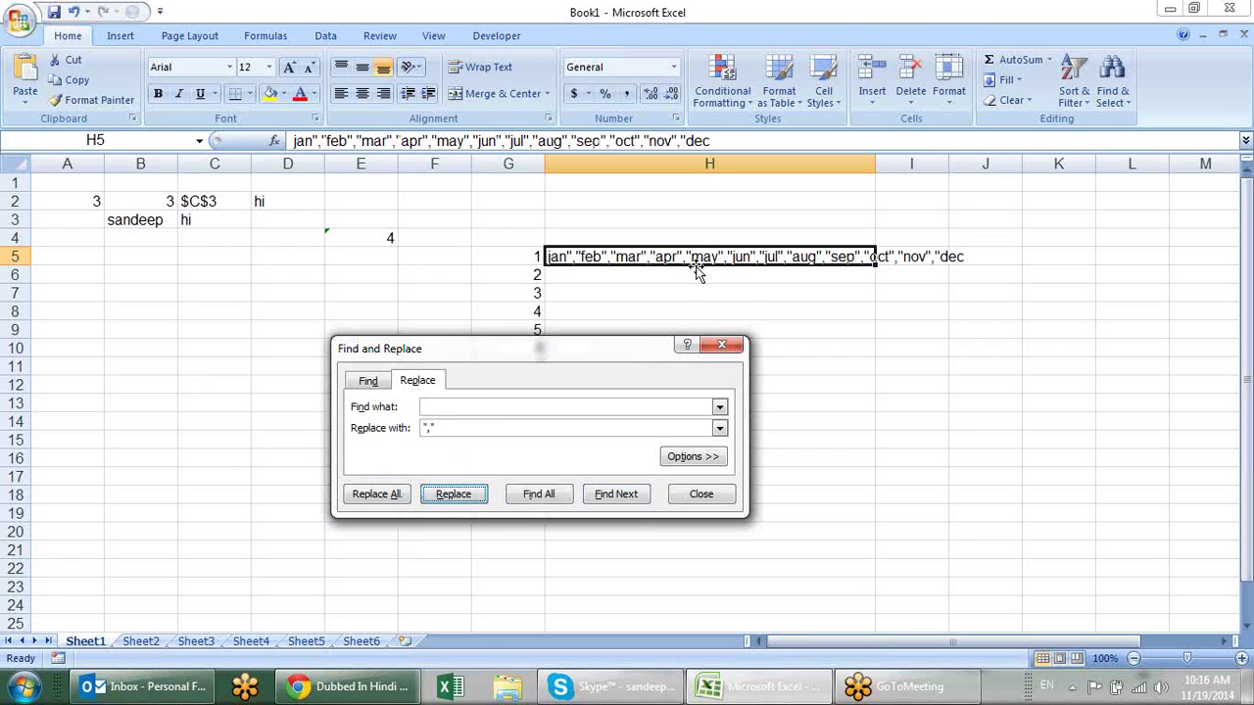
left_click(805, 259)
key("Escape")
key("F2")
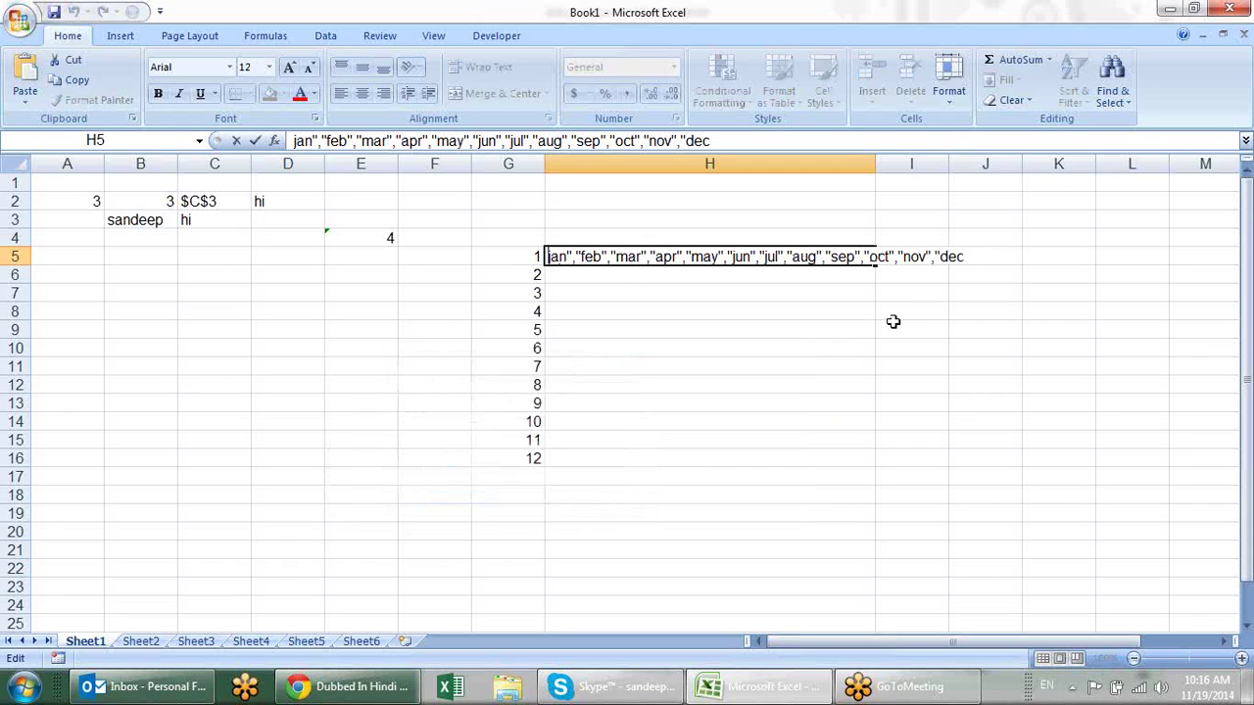
type("\"")
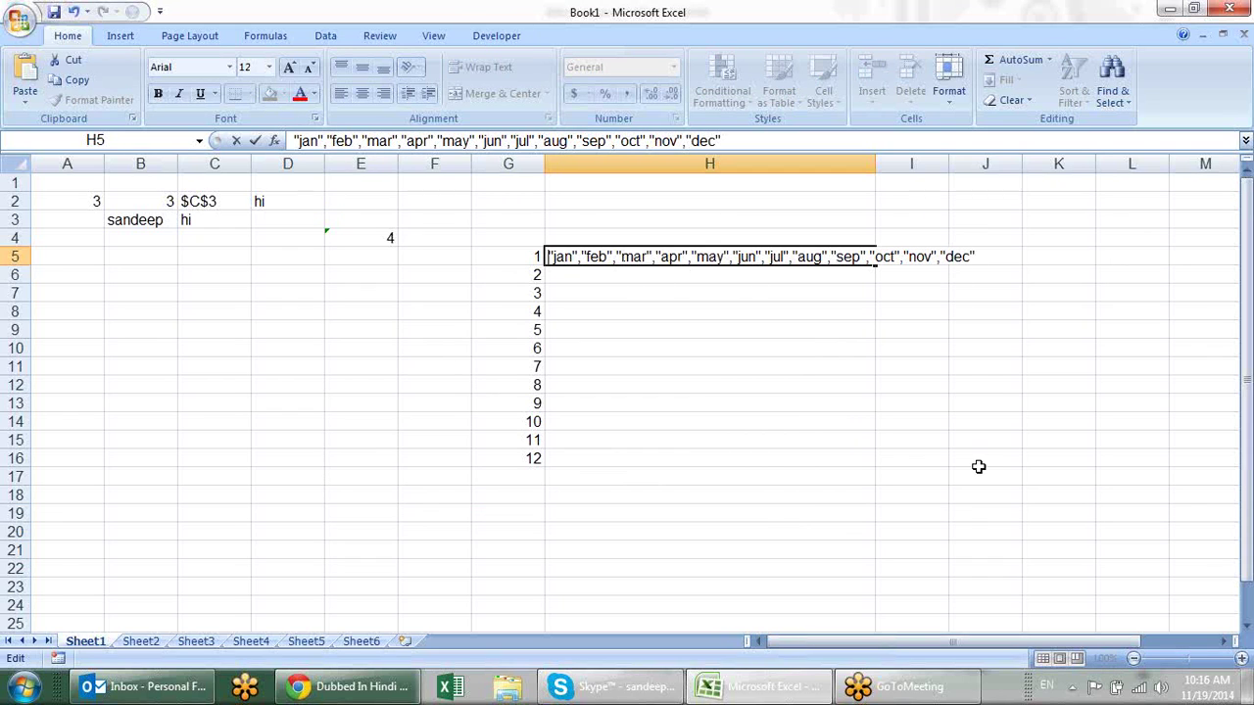
Turn H5 into =CHOOSE(G5,"jan",…,"dec") using G5 as the index, showing jan.
type("=")
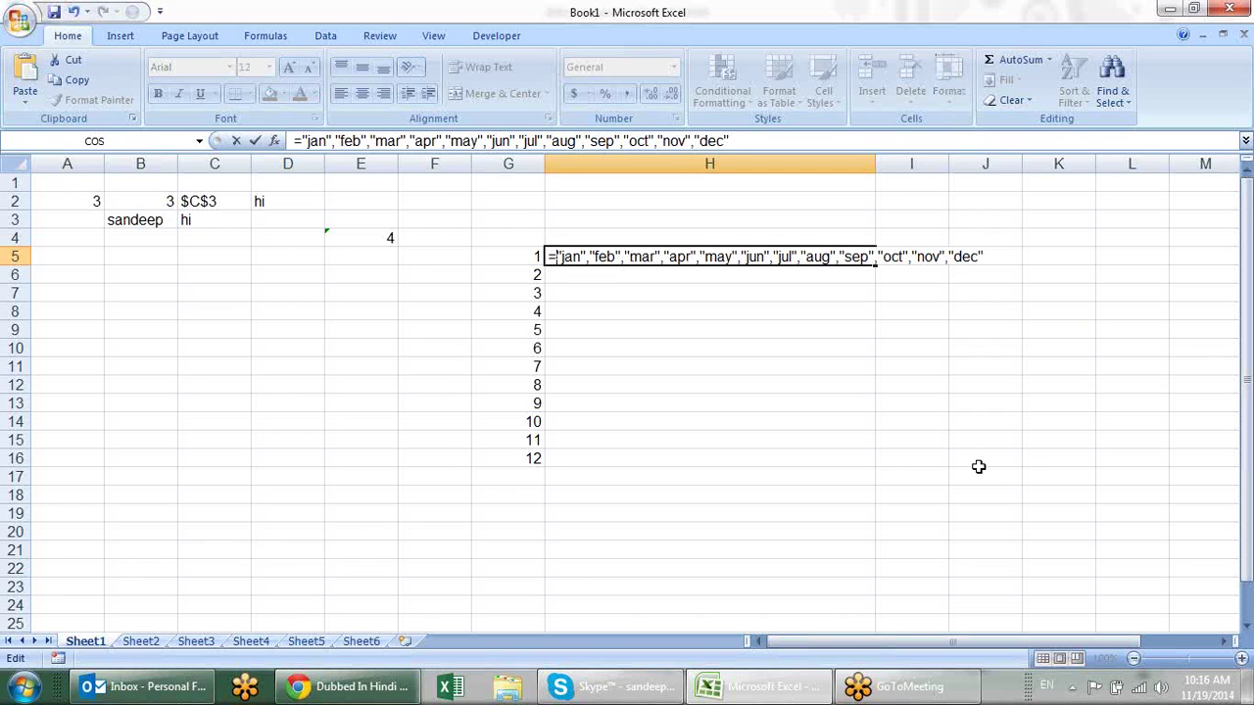
type("cho")
key("Tab")
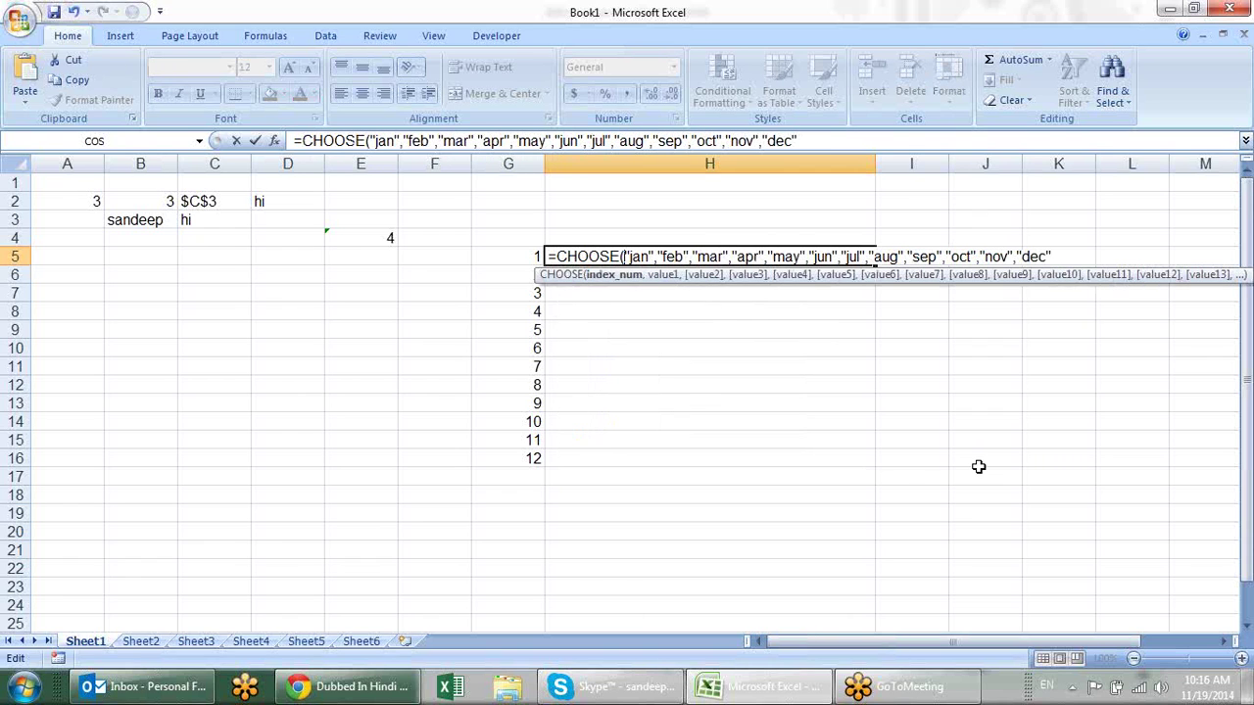
left_click(527, 258)
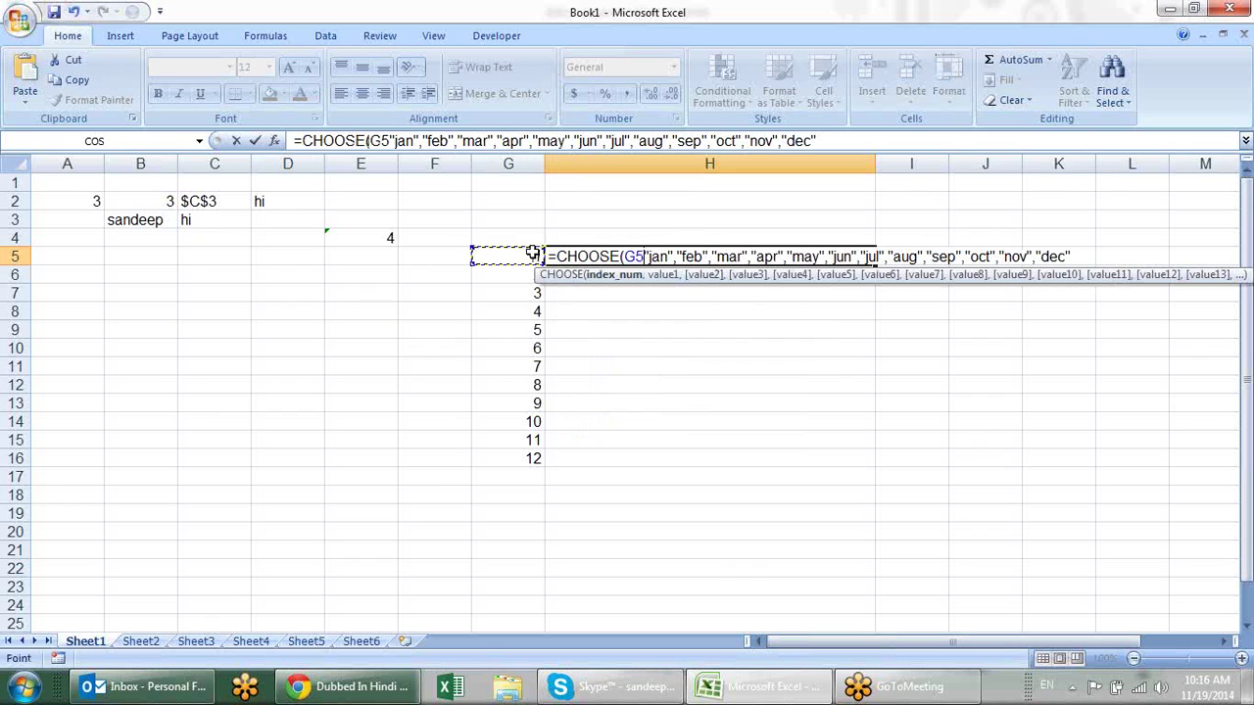
type(",")
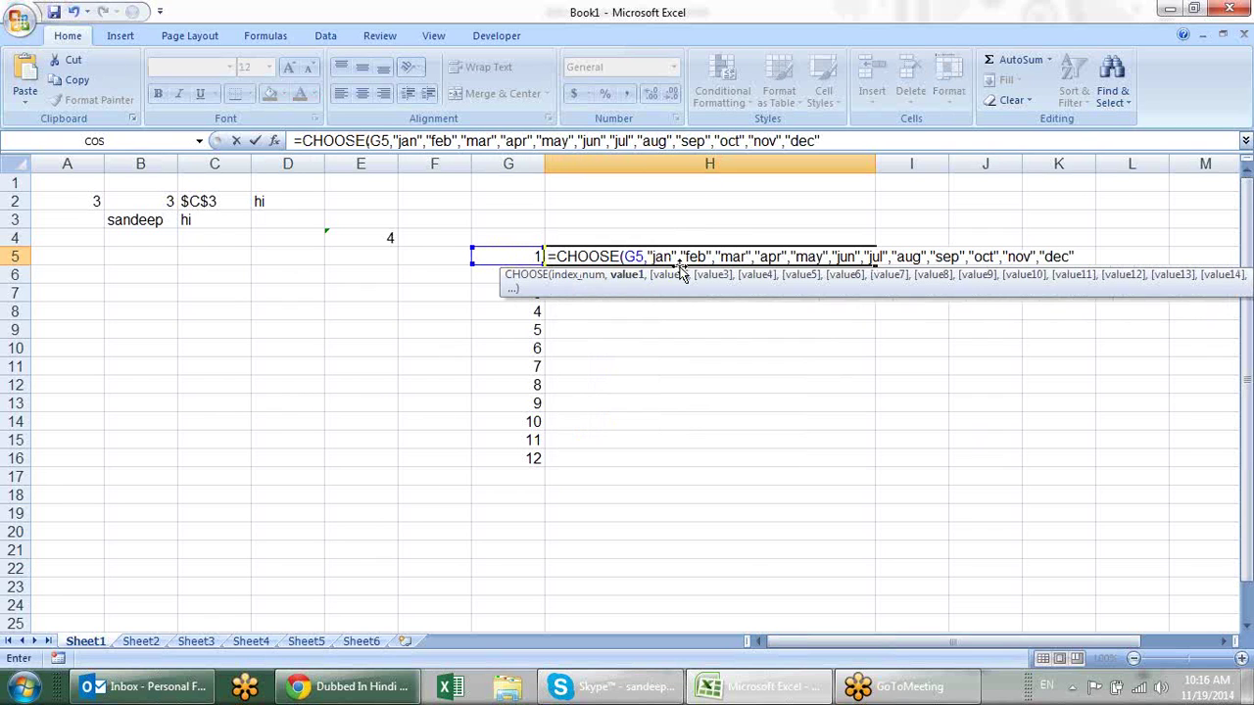
left_click(627, 275)
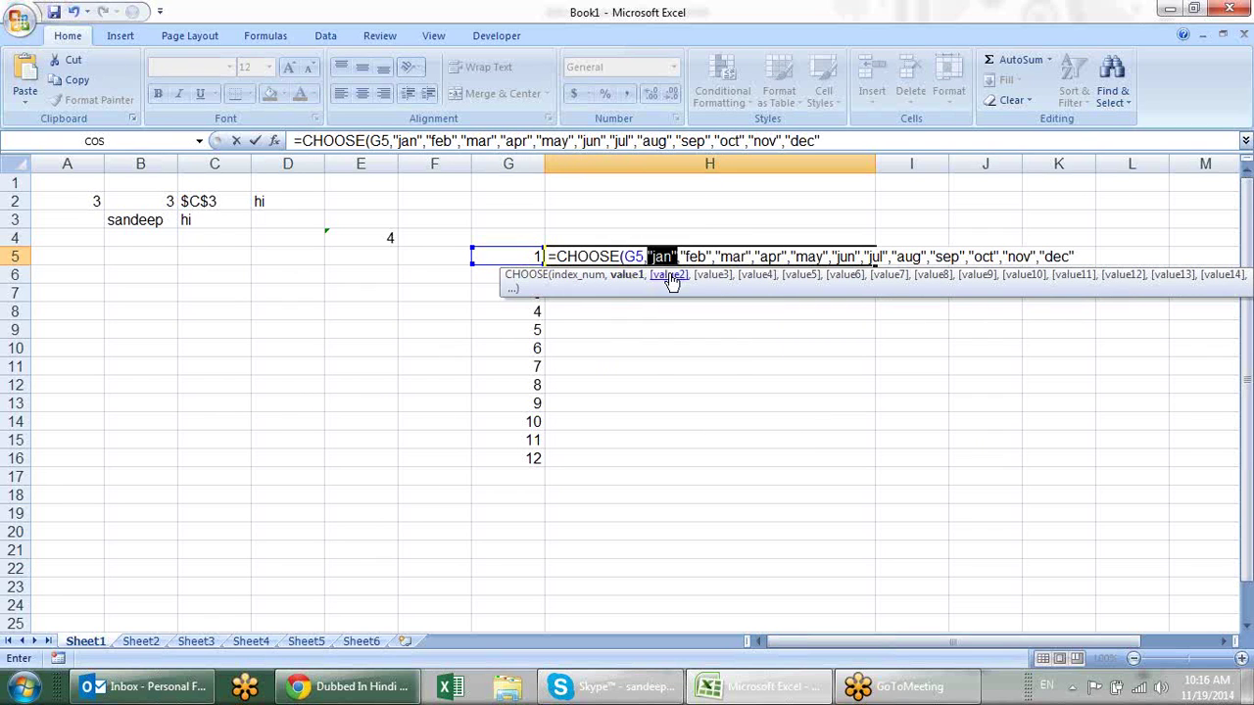
left_click(674, 275)
left_click(714, 275)
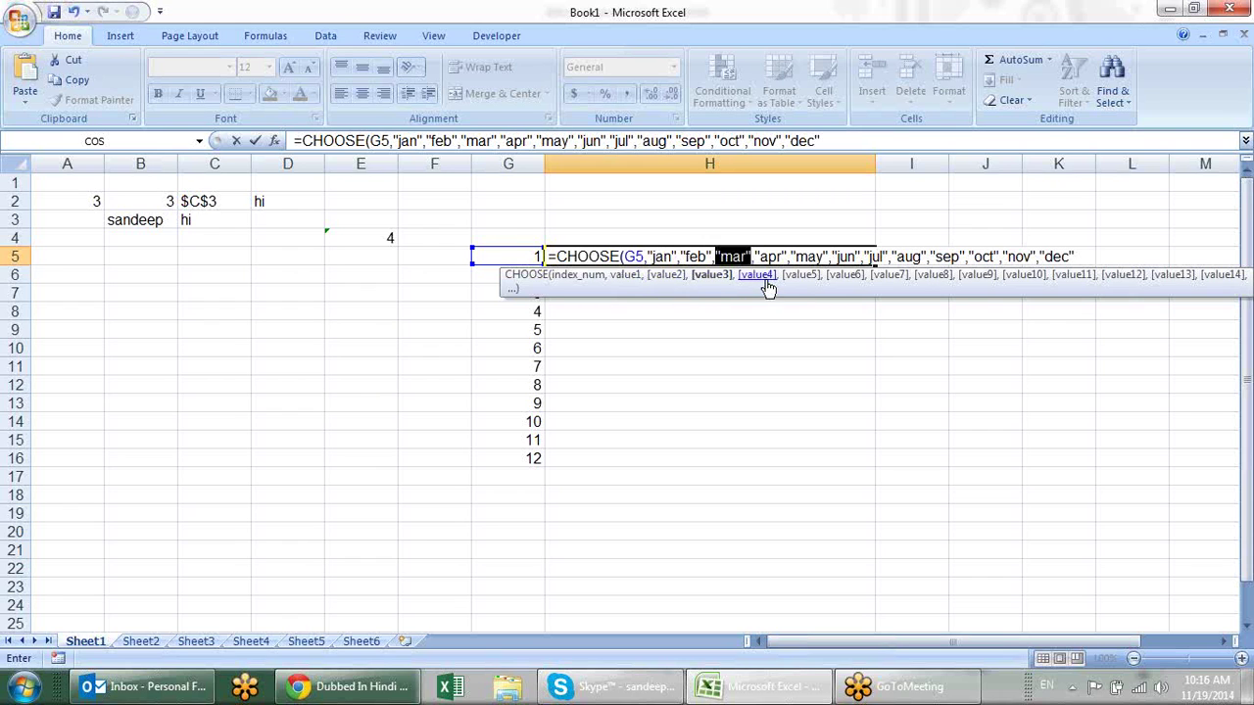
left_click(756, 275)
left_click(800, 275)
left_click(845, 279)
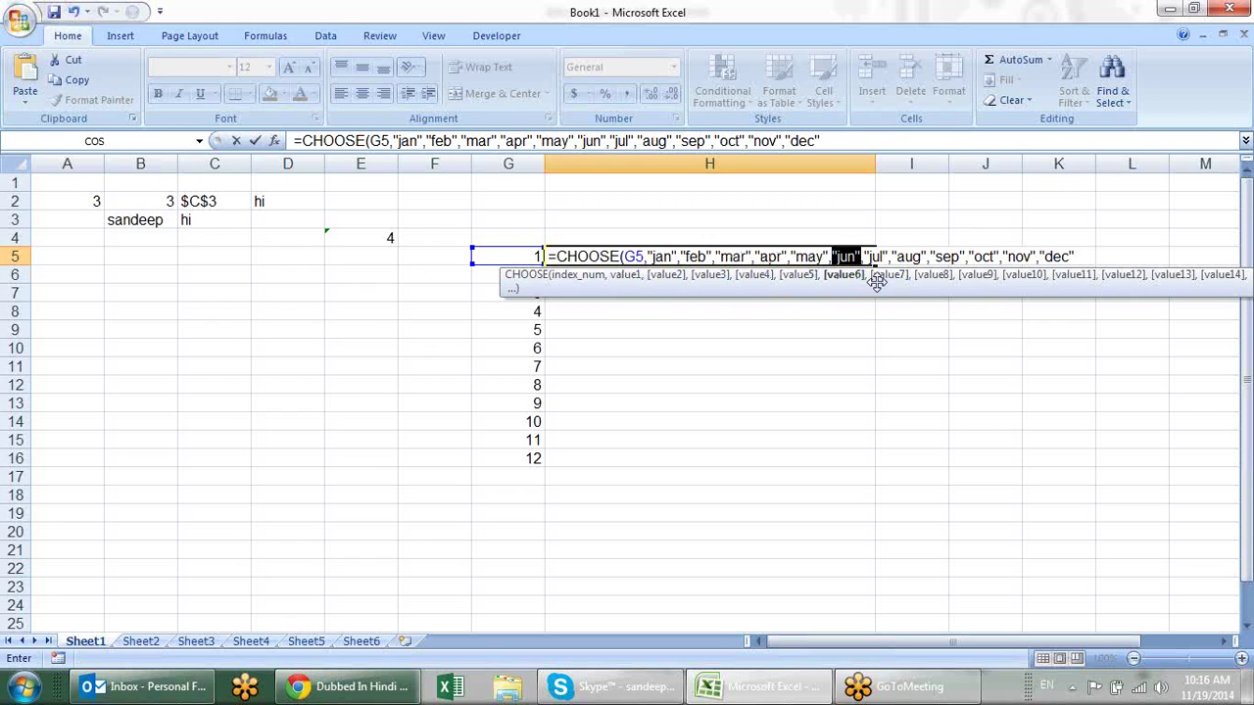
left_click(1113, 285)
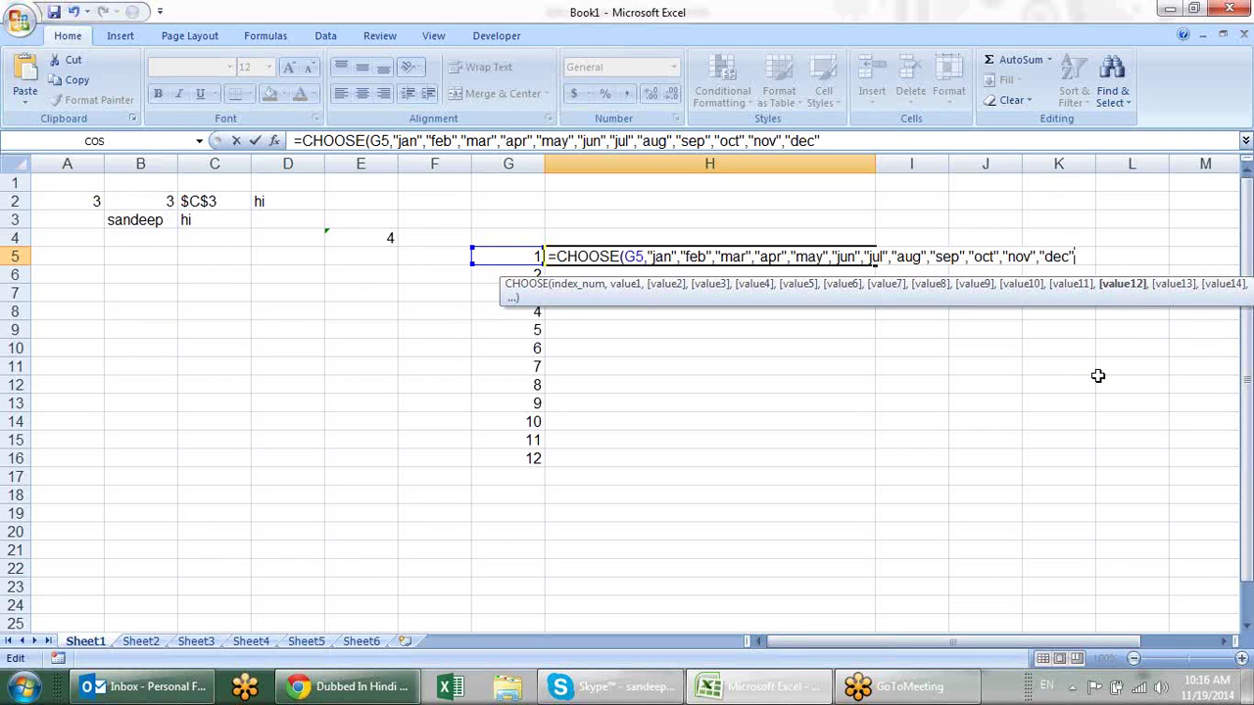
type(")")
key("Return")
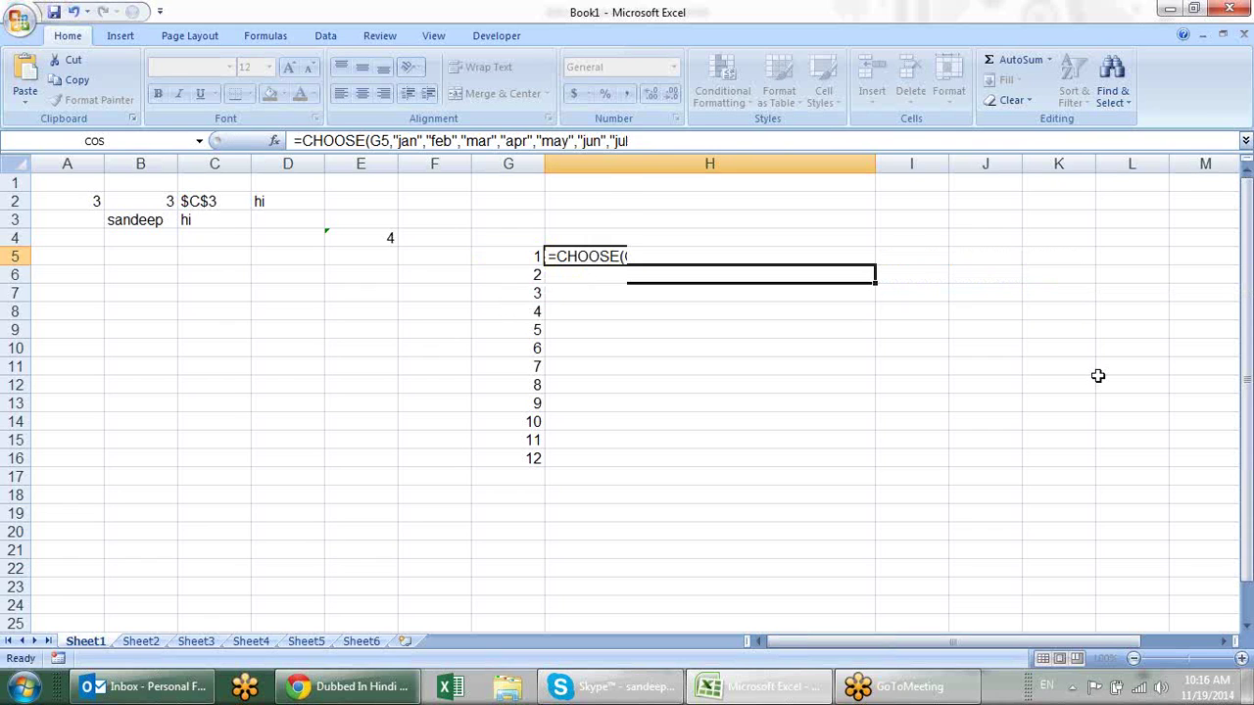
Copy H5's CHOOSE month formula down to H16 and check the copied formulas.
left_click(537, 256)
left_click(678, 270)
left_click_drag(875, 266, 853, 470)
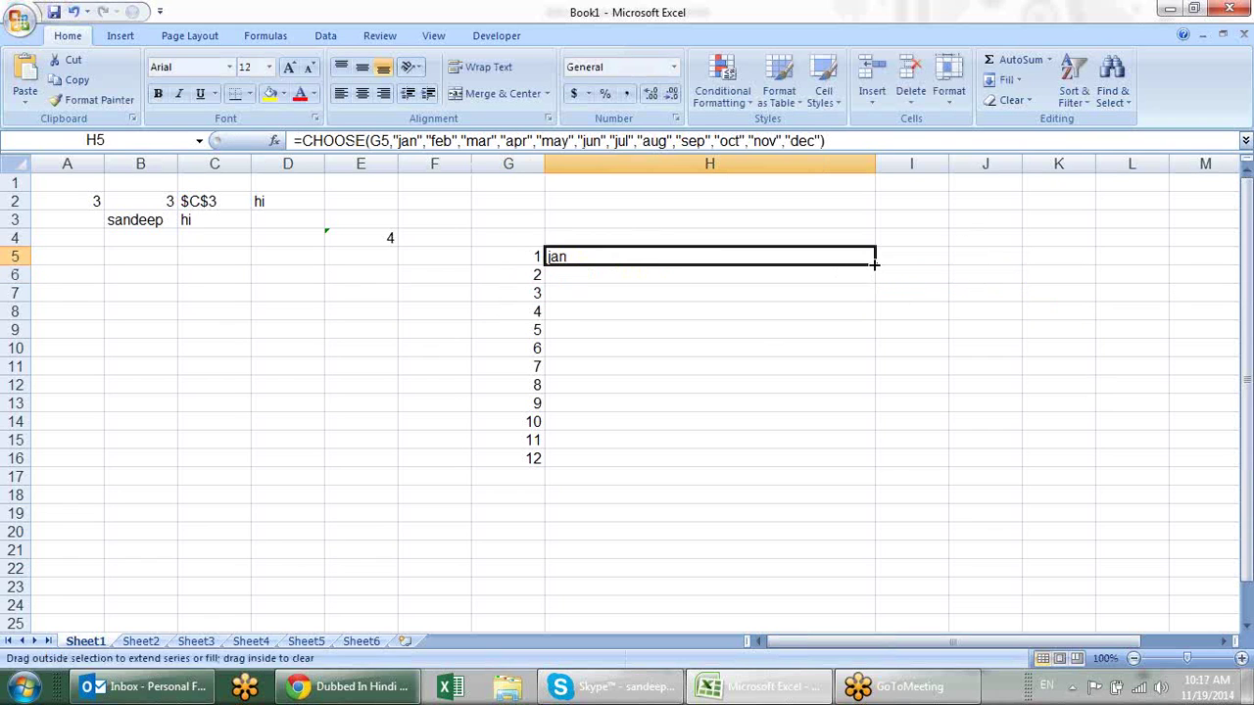
left_click(627, 273)
left_click(627, 331)
left_click_drag(631, 384, 634, 393)
left_click(633, 461)
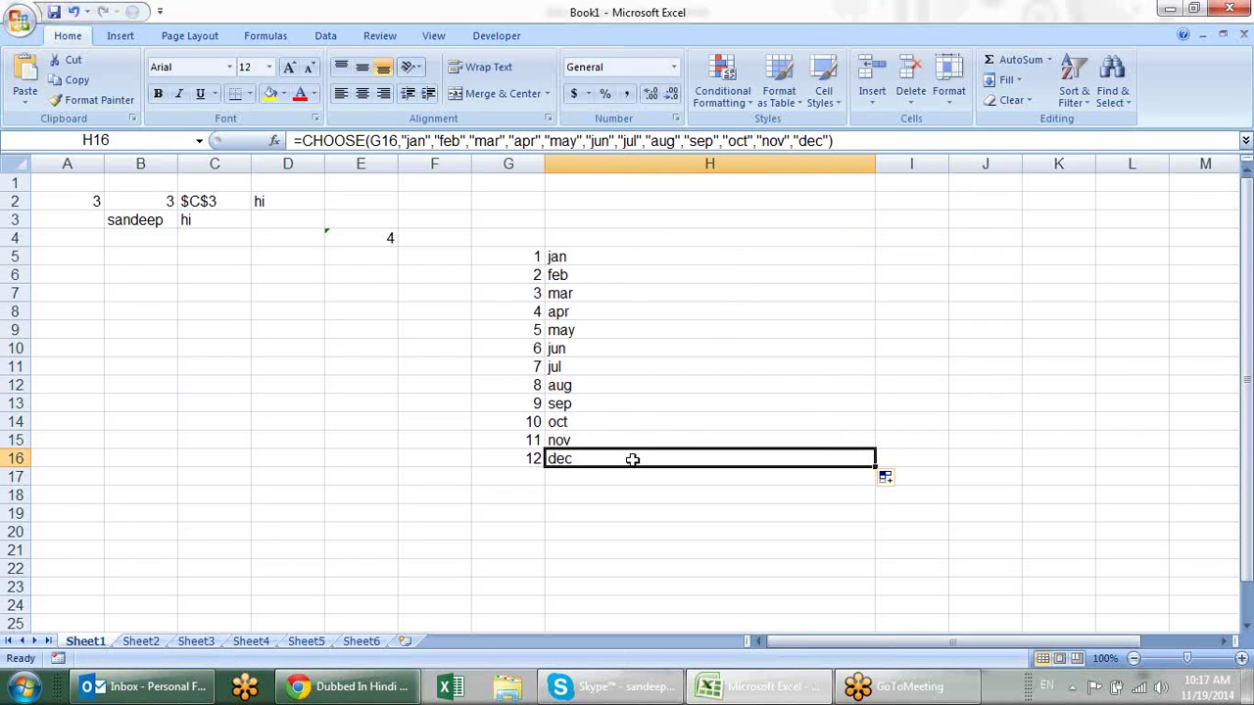
Enter 2, 4, 12, 10 in G5:G8 so H shows feb, apr, dec, oct, and narrow column H.
left_click(524, 258)
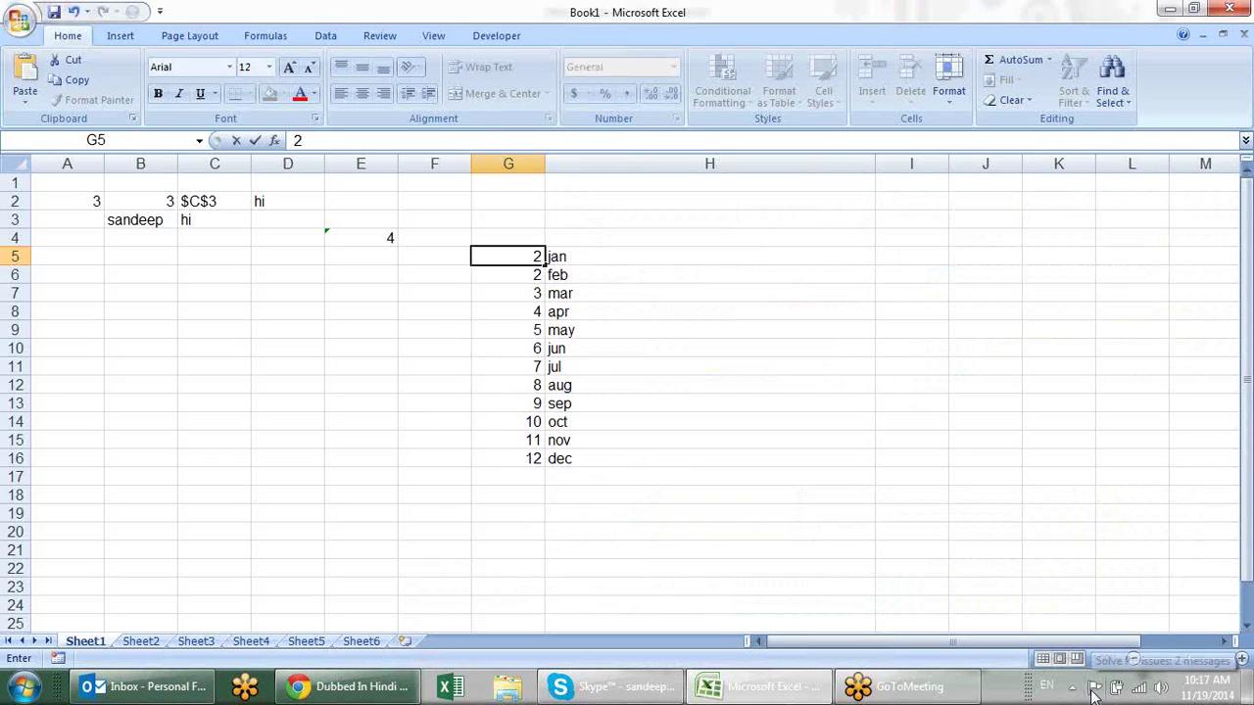
type("4")
key("Return")
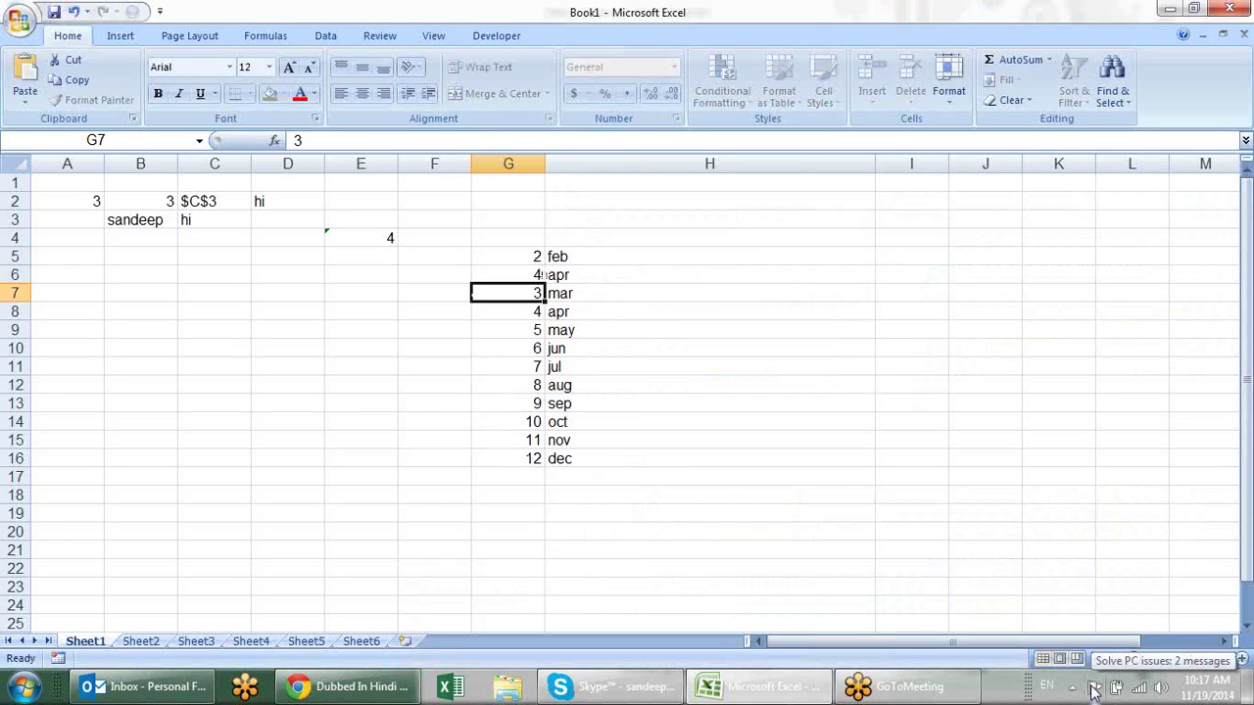
type("12")
key("Return")
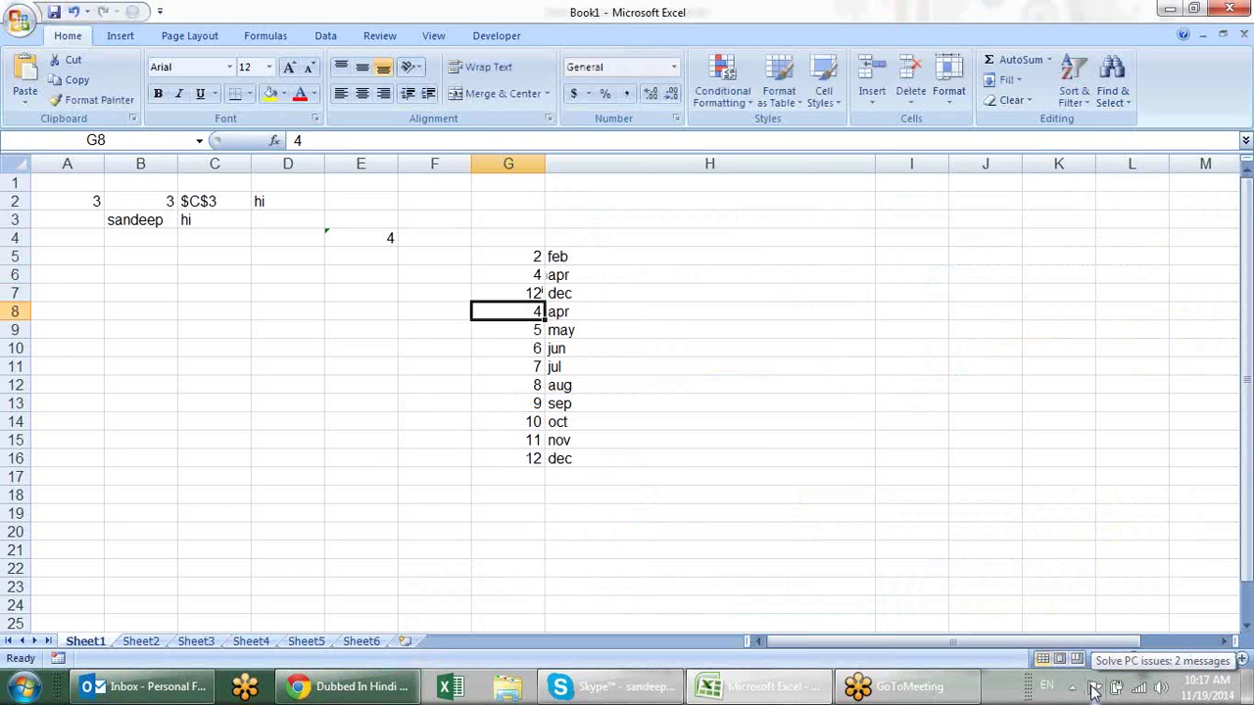
type("10")
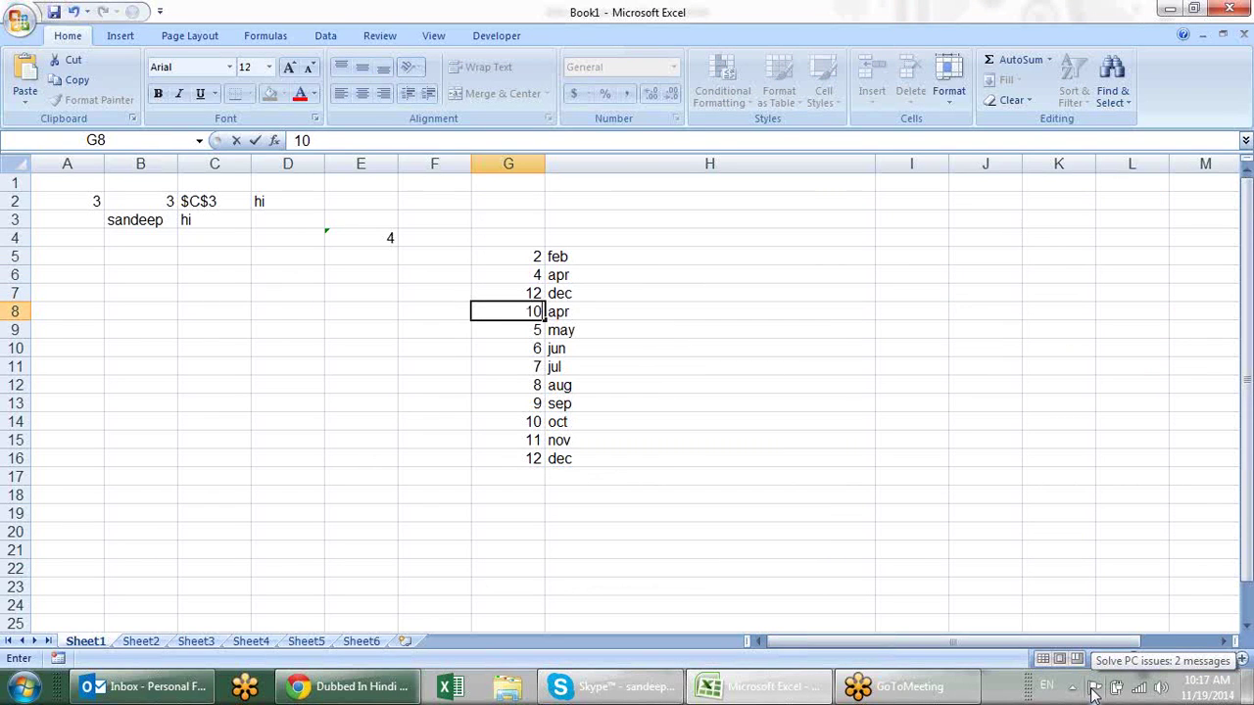
key("Return")
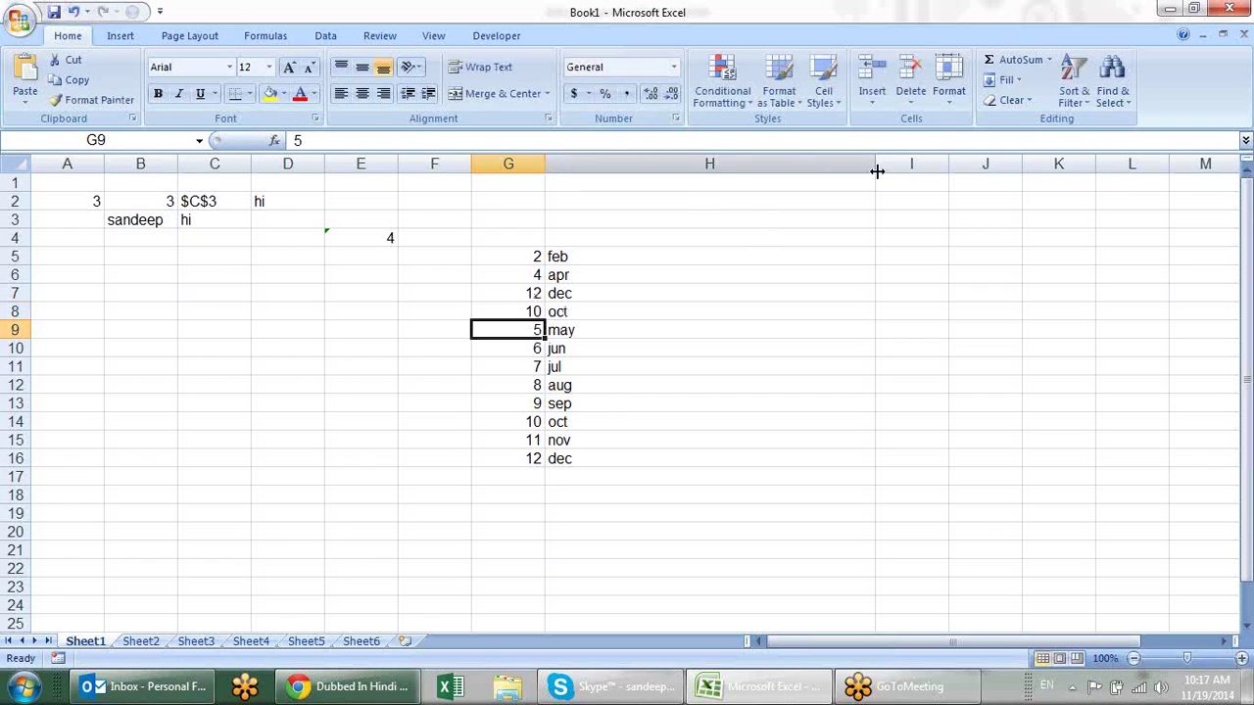
left_click_drag(870, 164, 632, 164)
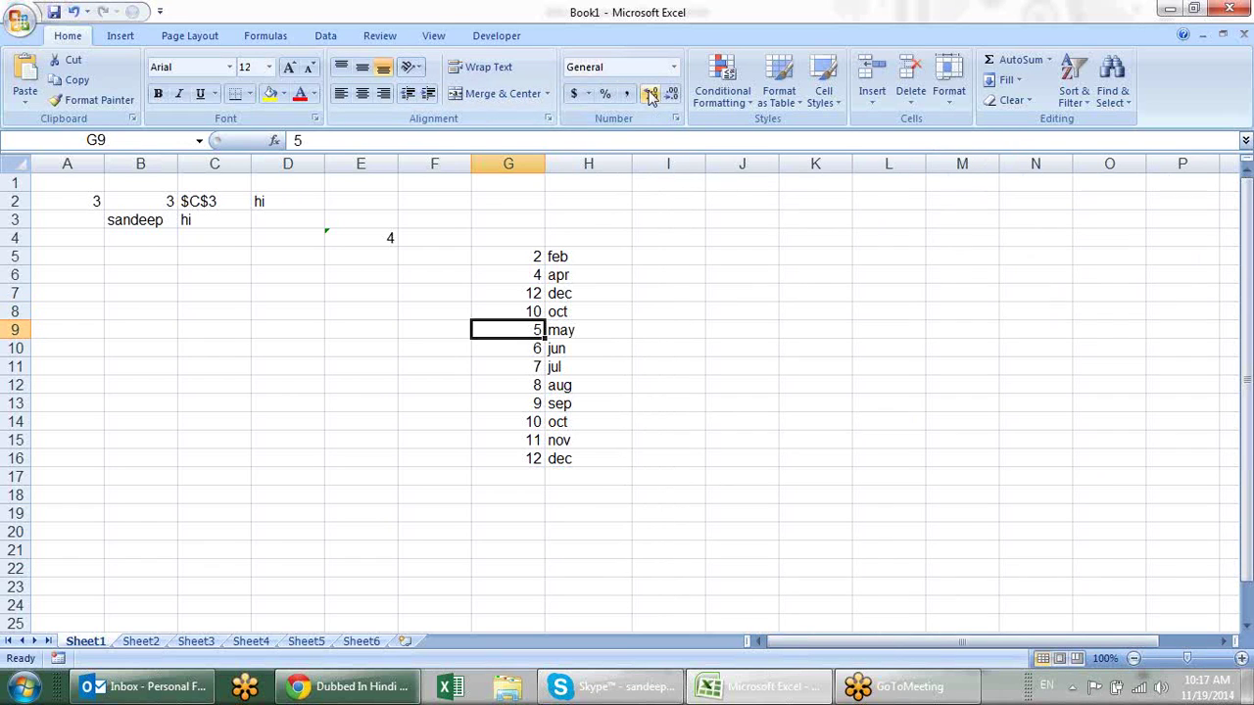
left_click(331, 36)
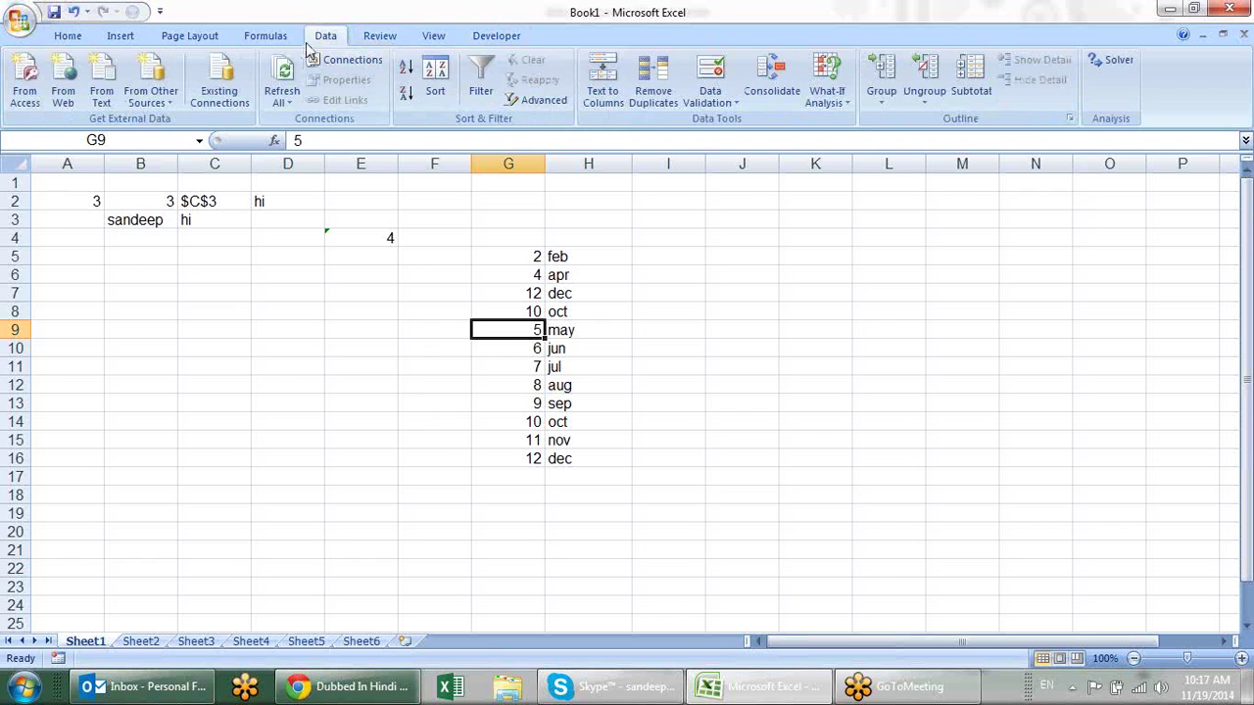
Browse the Lookup & Reference function list on the Formulas ribbon, then close it.
left_click(277, 36)
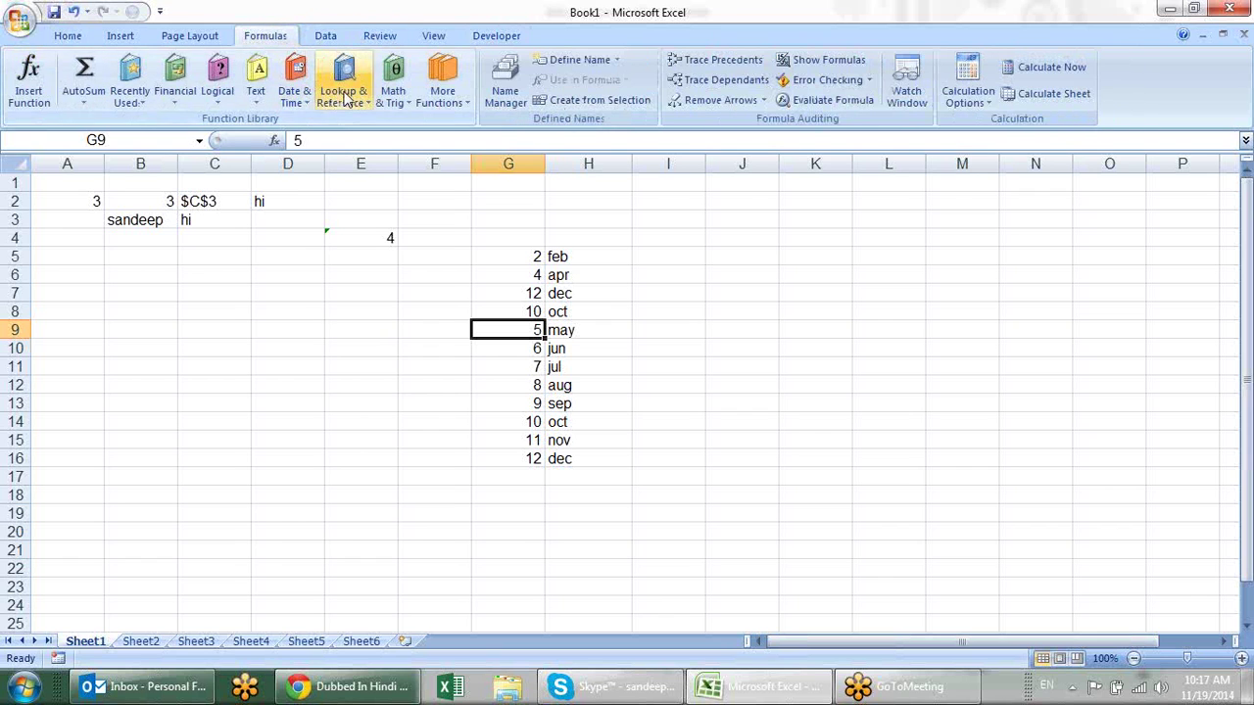
left_click(343, 95)
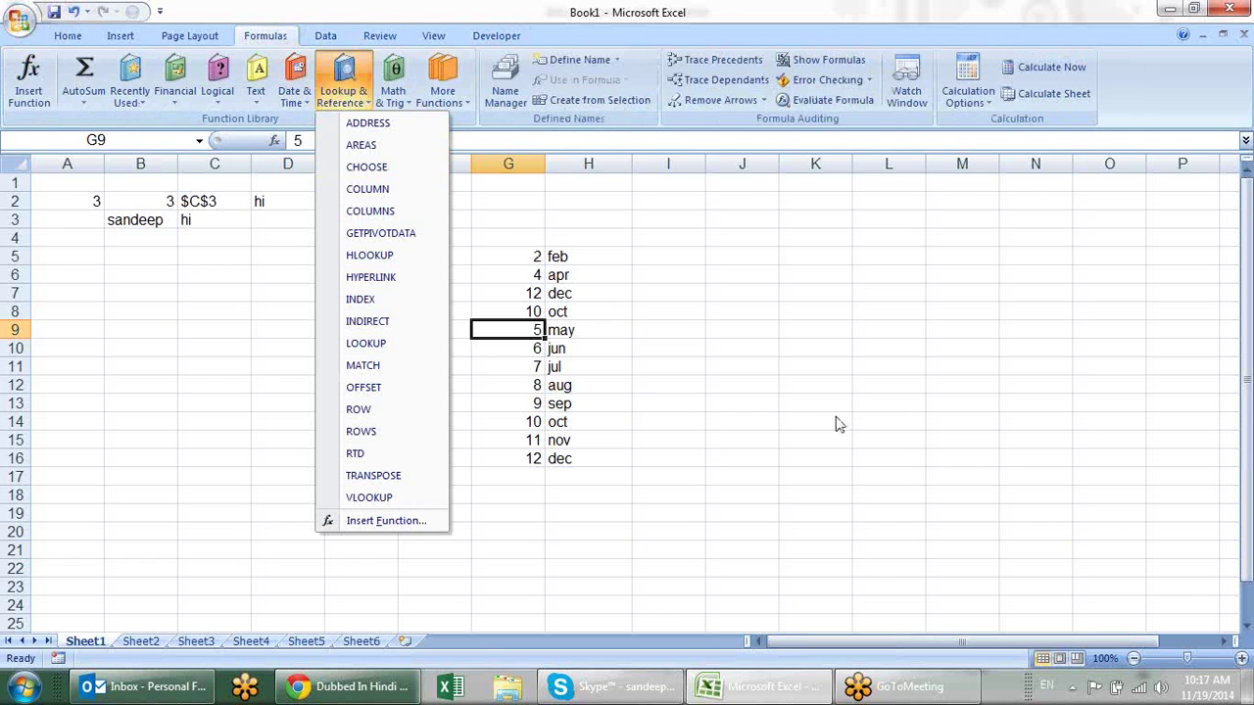
left_click(641, 358)
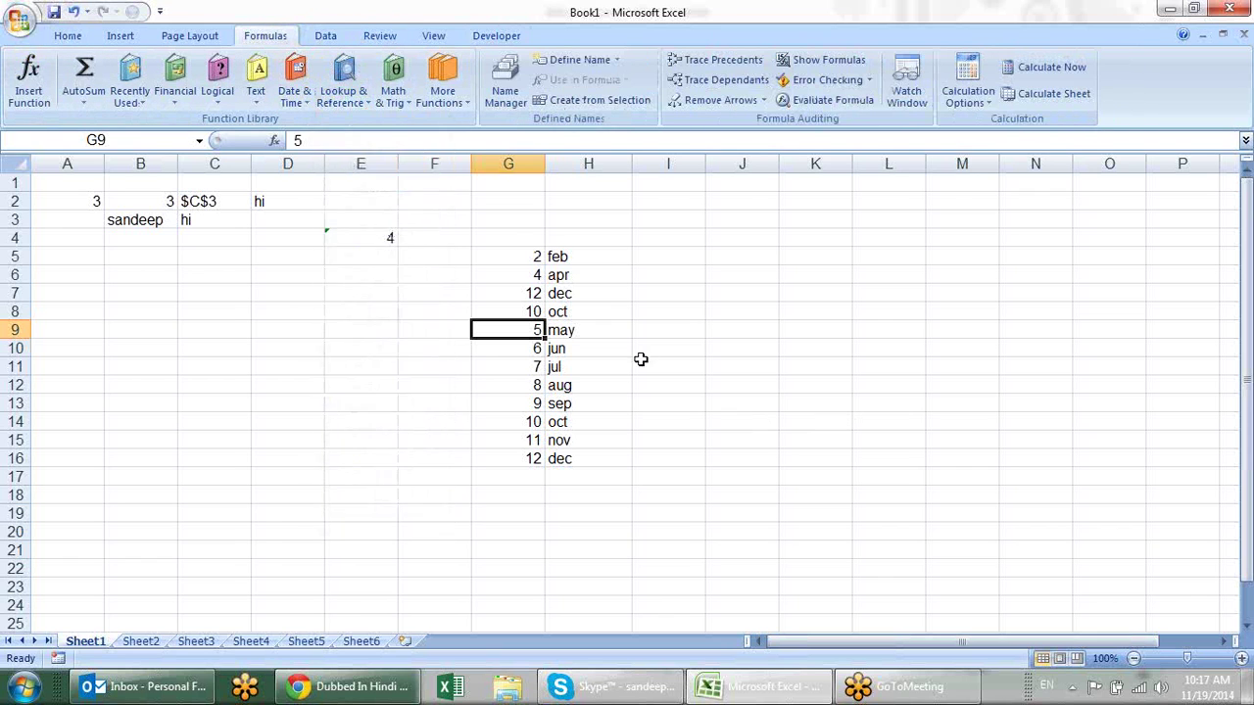
Enter =ROW() in B7 so it displays 7.
left_click(165, 287)
type("=")
type("fro")
key("BackSpace")
key("BackSpace")
key("BackSpace")
type("ro")
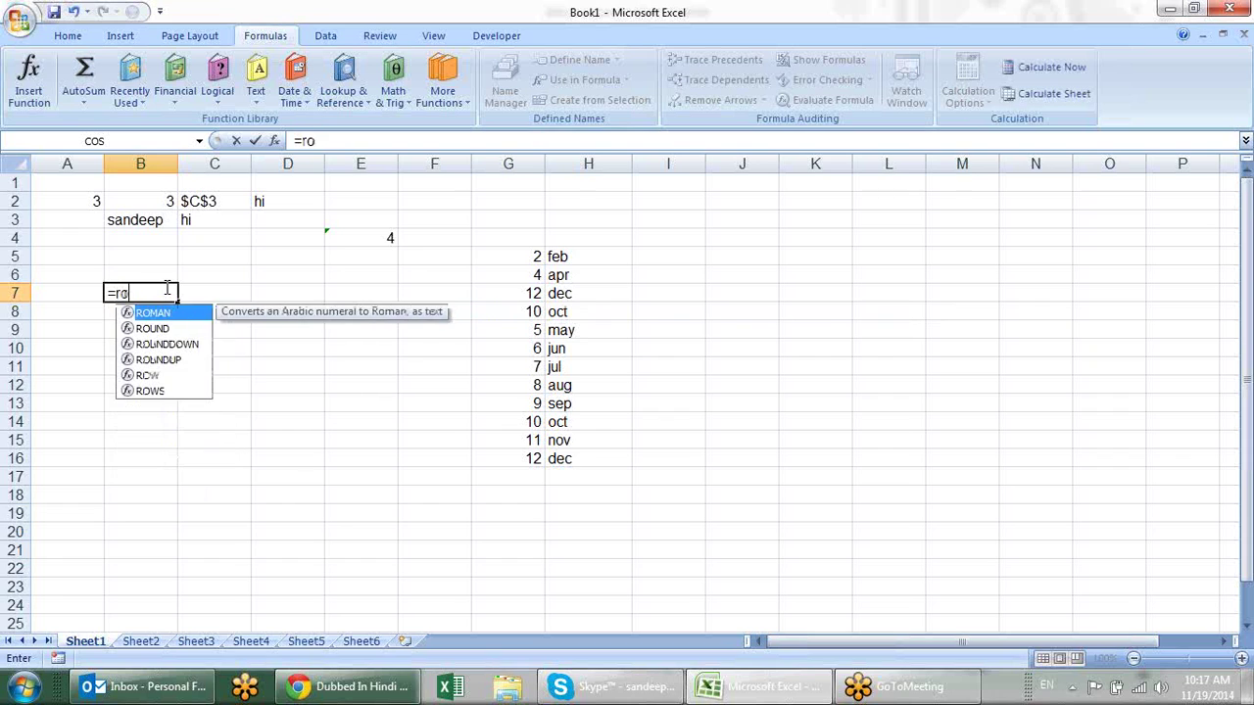
type("w")
key("Tab")
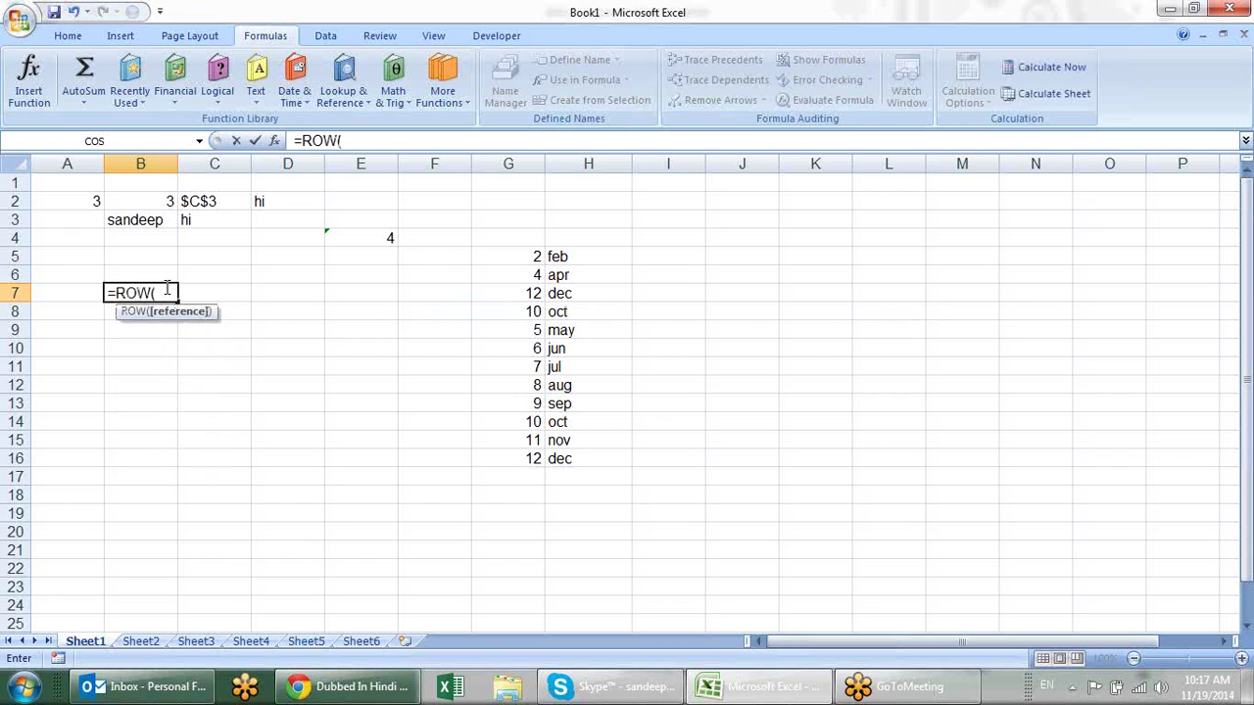
key("Return")
left_click(166, 287)
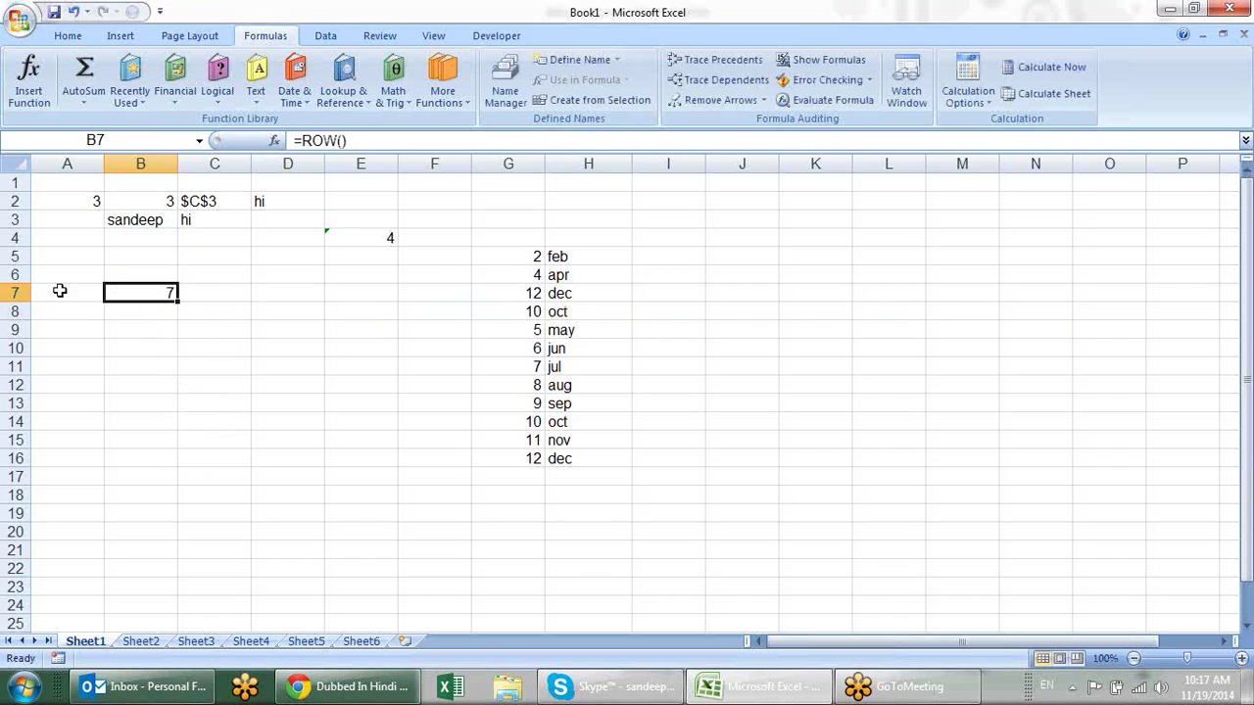
left_click_drag(175, 366, 171, 352)
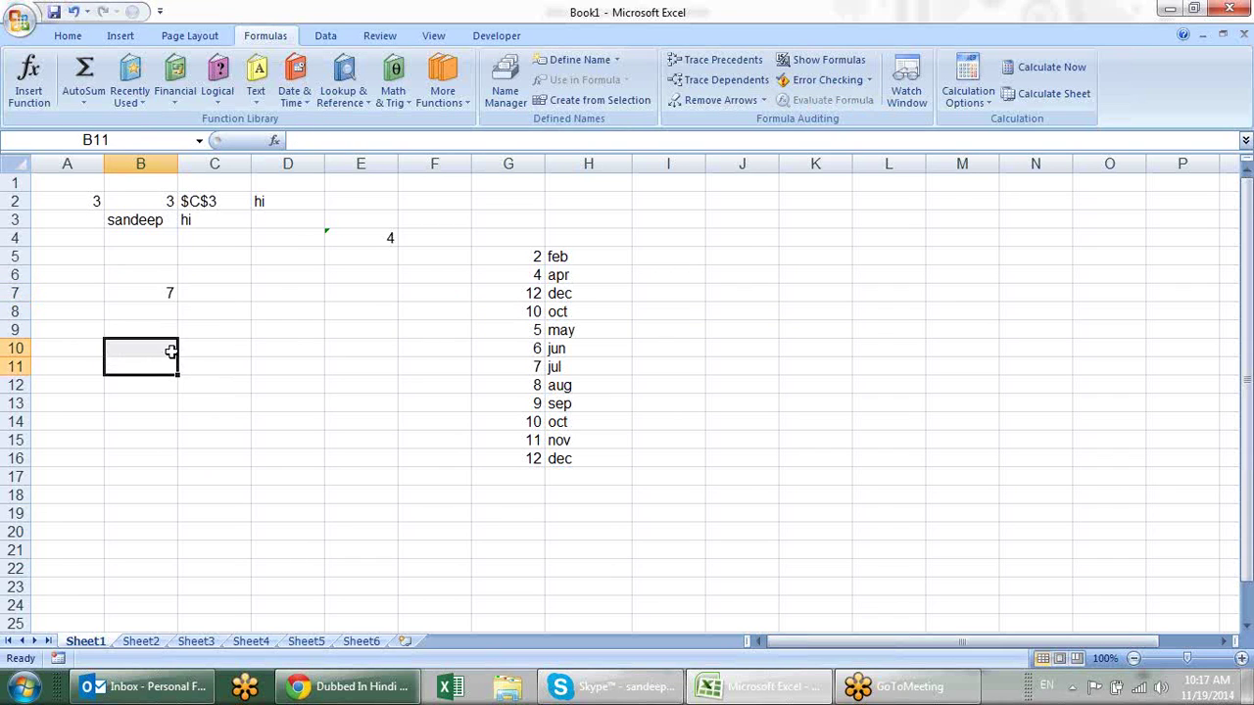
Enter =ROW() in B10 so it returns 10.
left_click(170, 351)
type("=r")
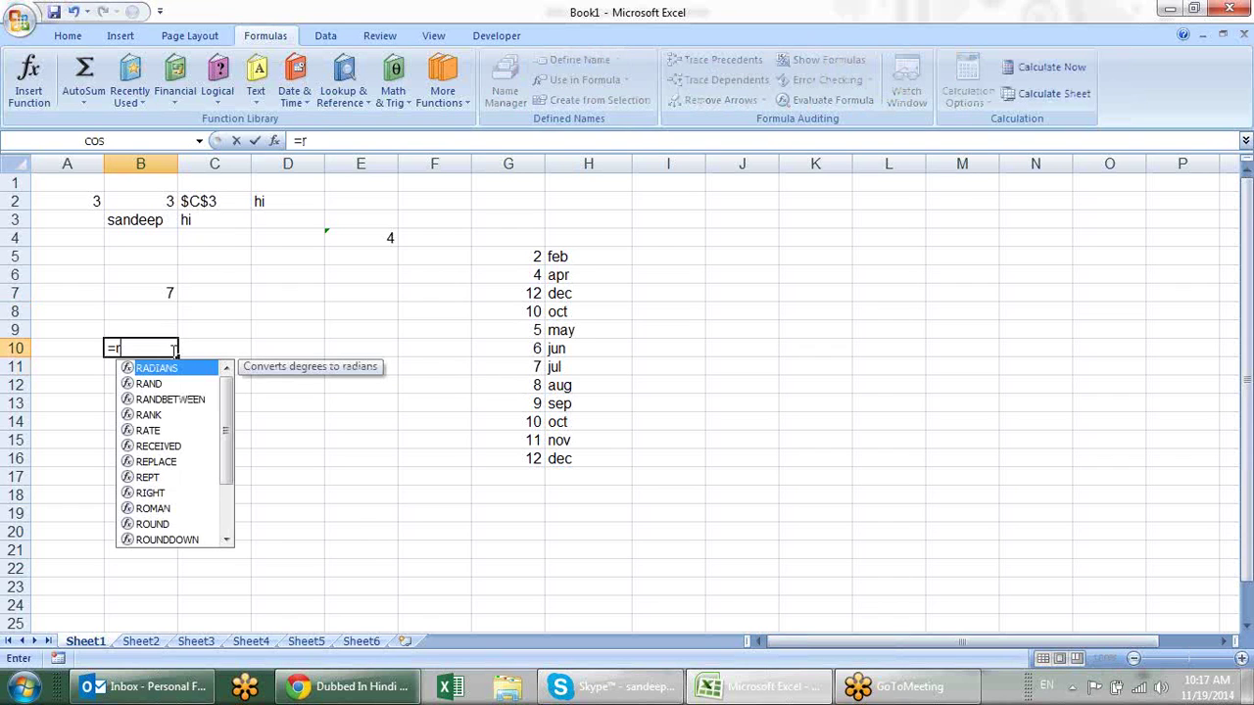
type("ow")
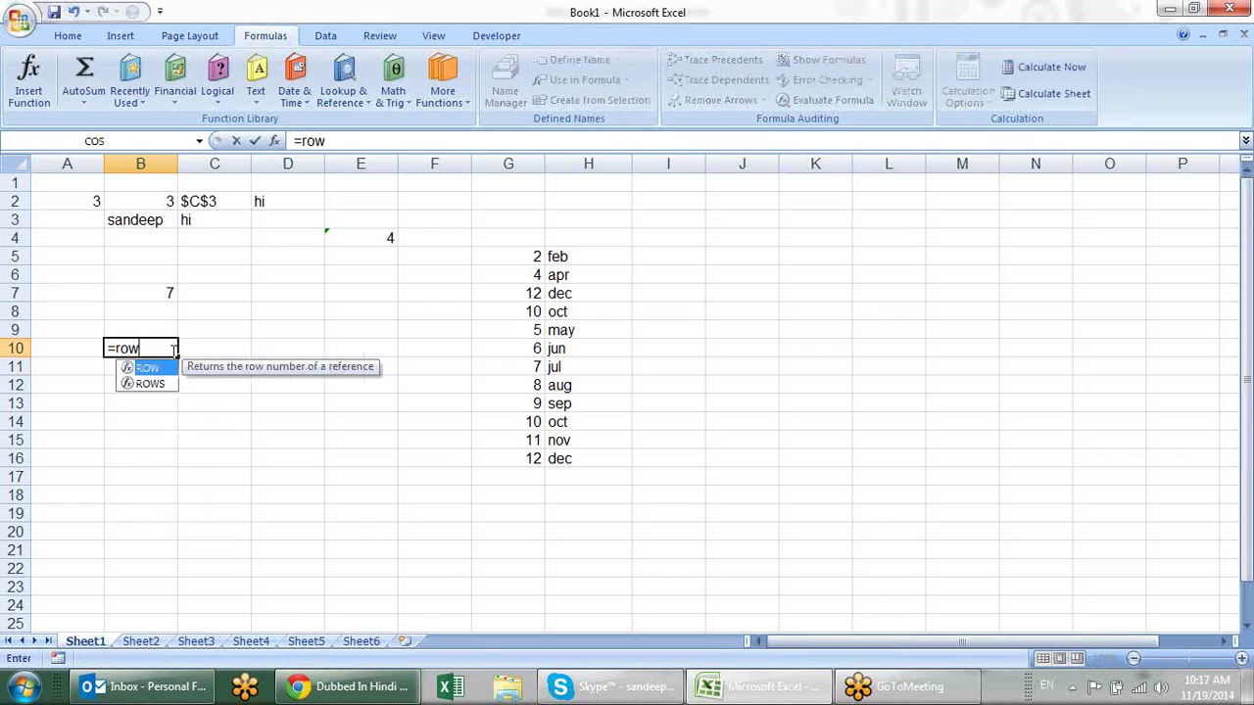
key("Tab")
key("Return")
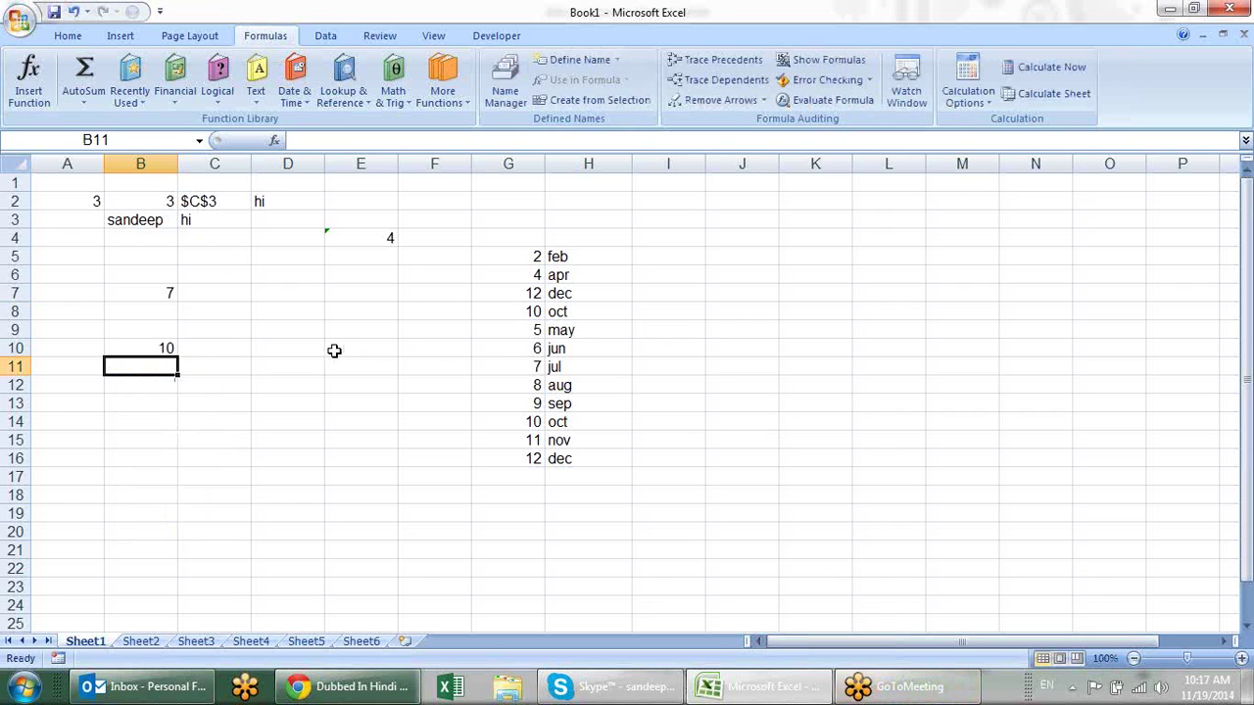
Enter =ROW(C6) in C9 so it shows 6.
left_click(197, 323)
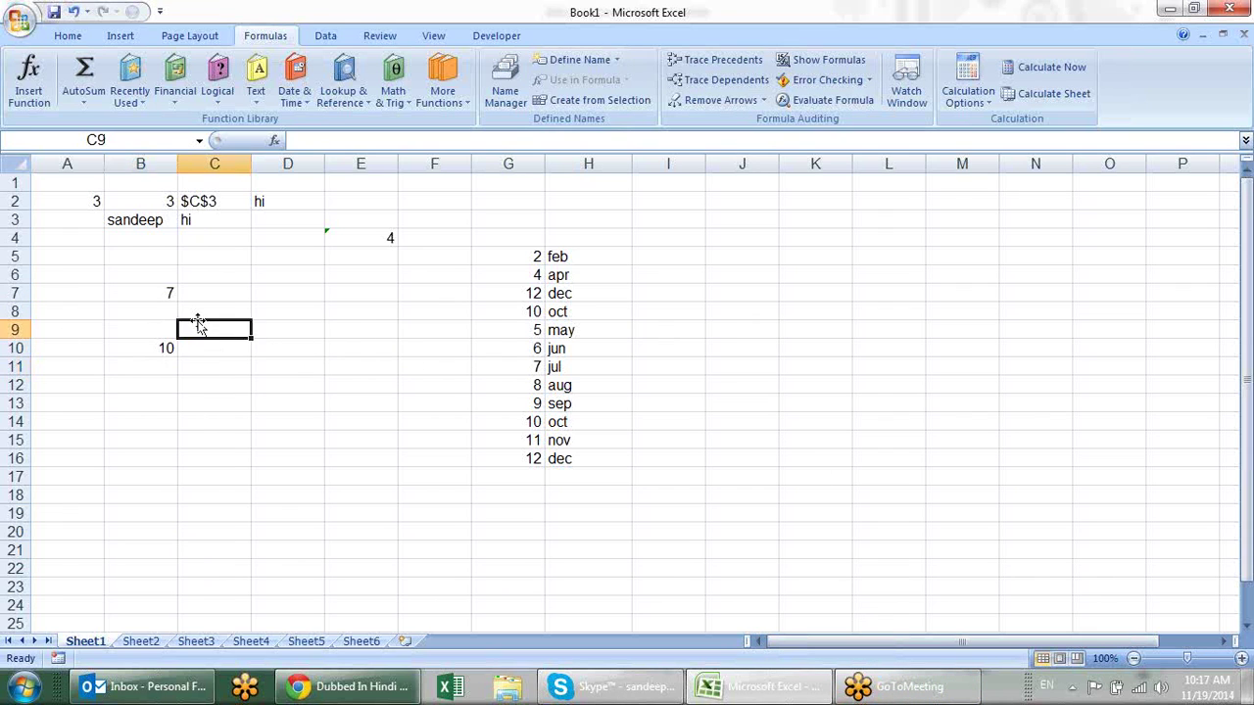
type("=r")
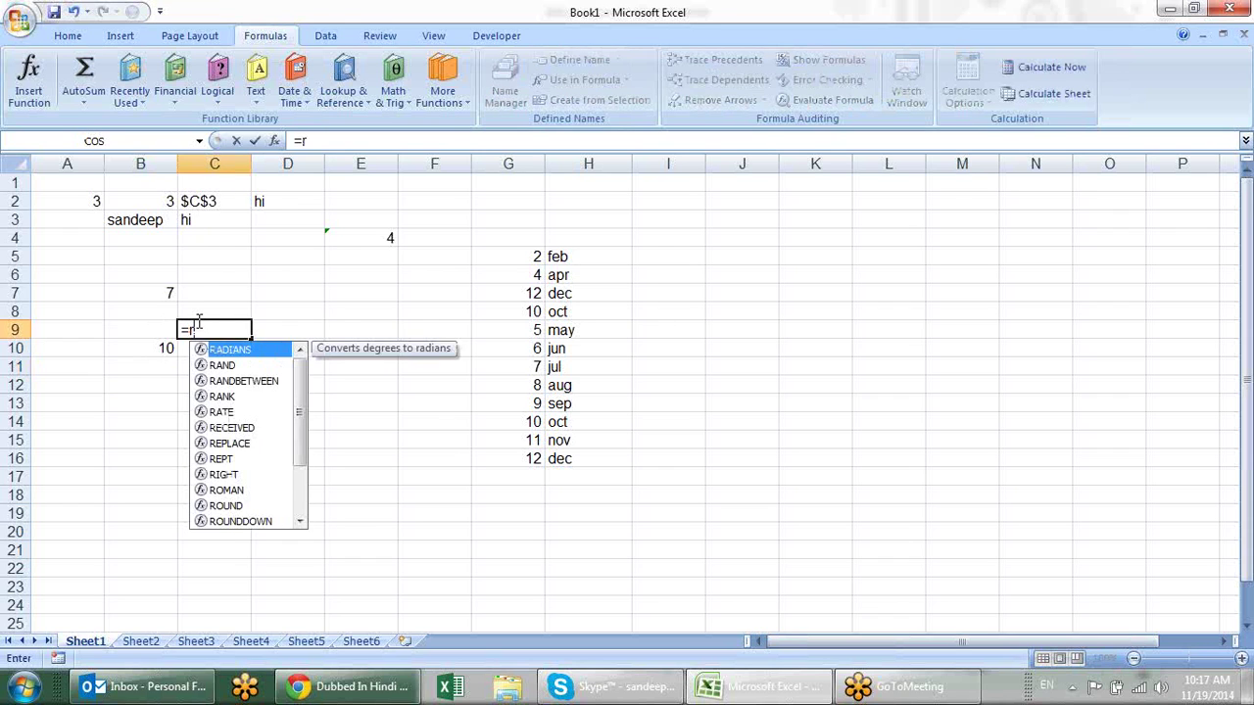
type("ow")
key("Tab")
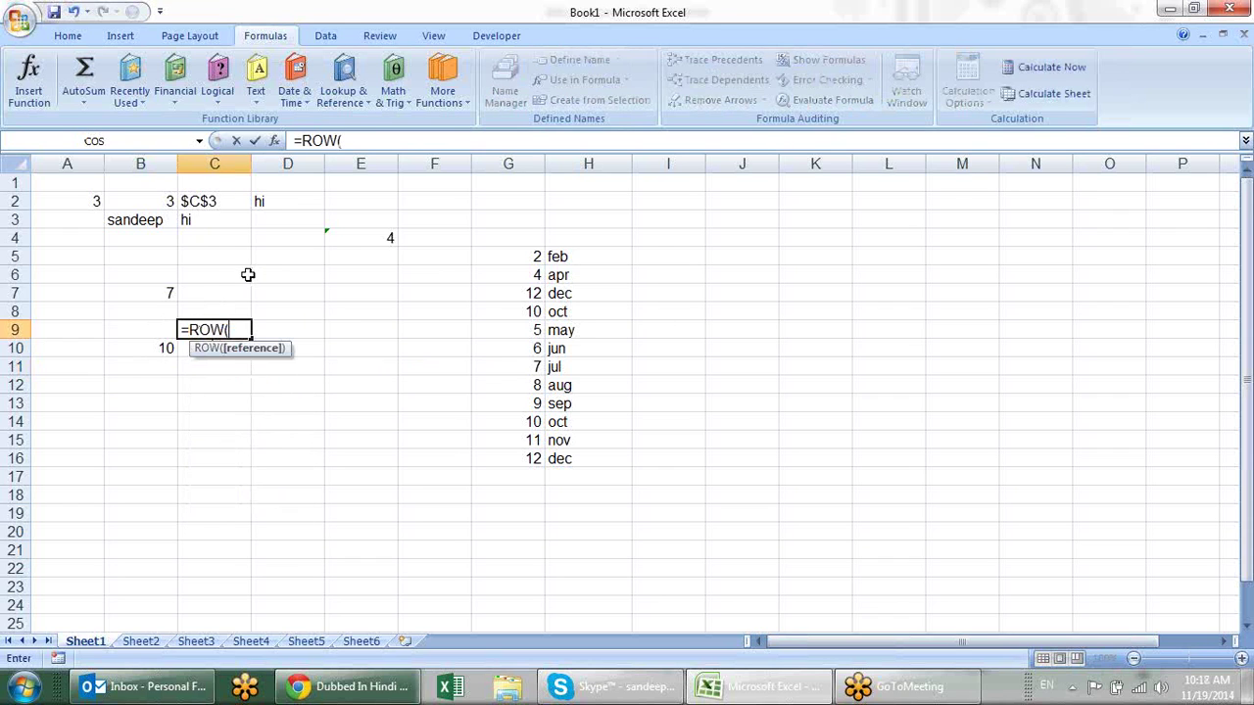
left_click(247, 275)
type(")")
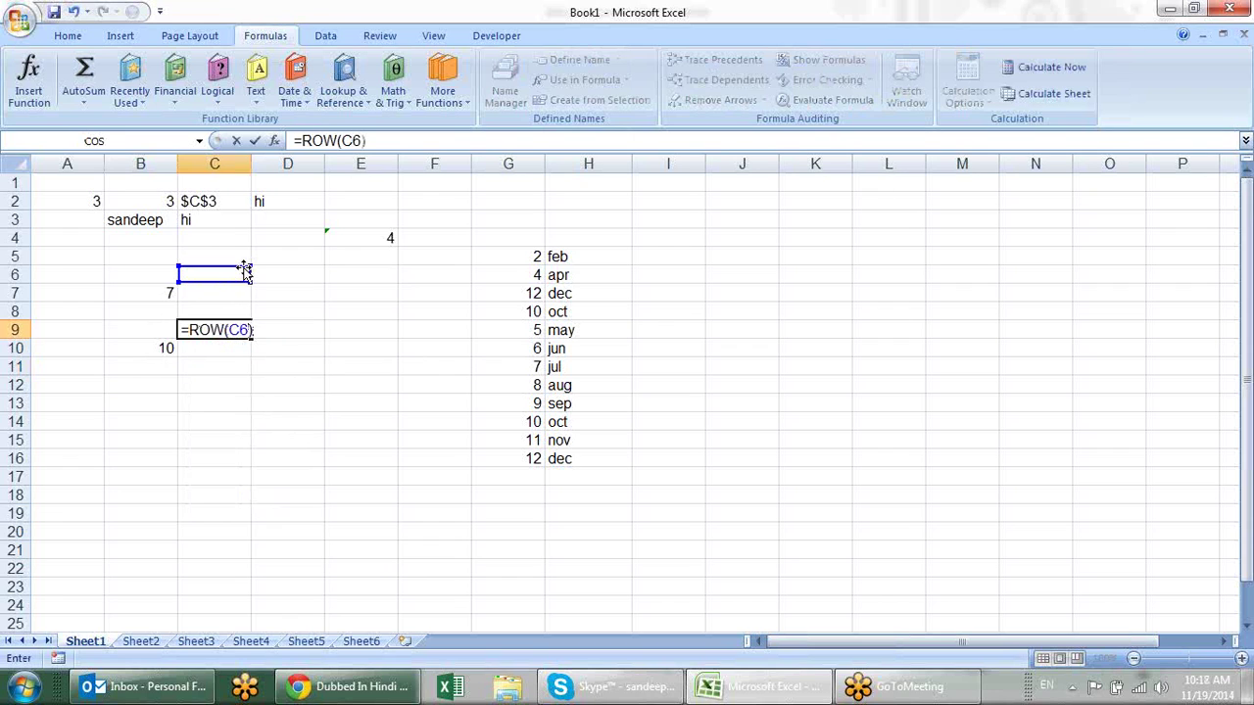
key("Return")
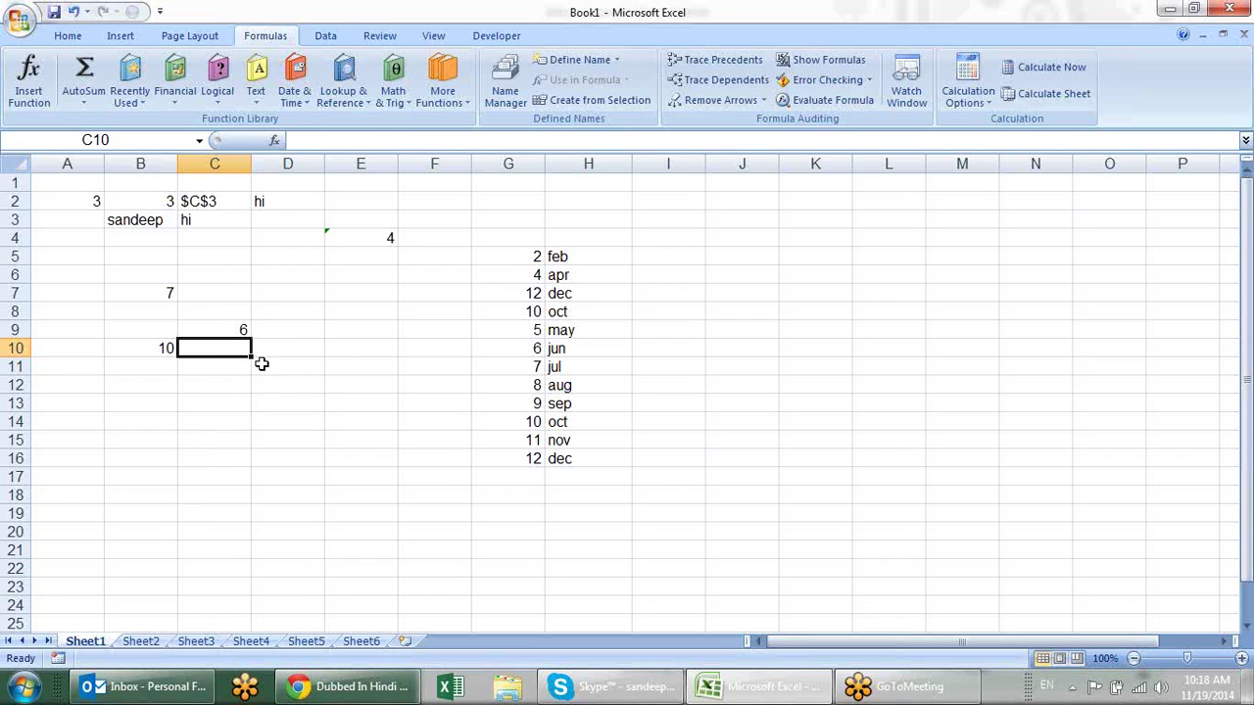
Enter =COLUMN(E7) in C10 so it returns 5.
type("=col")
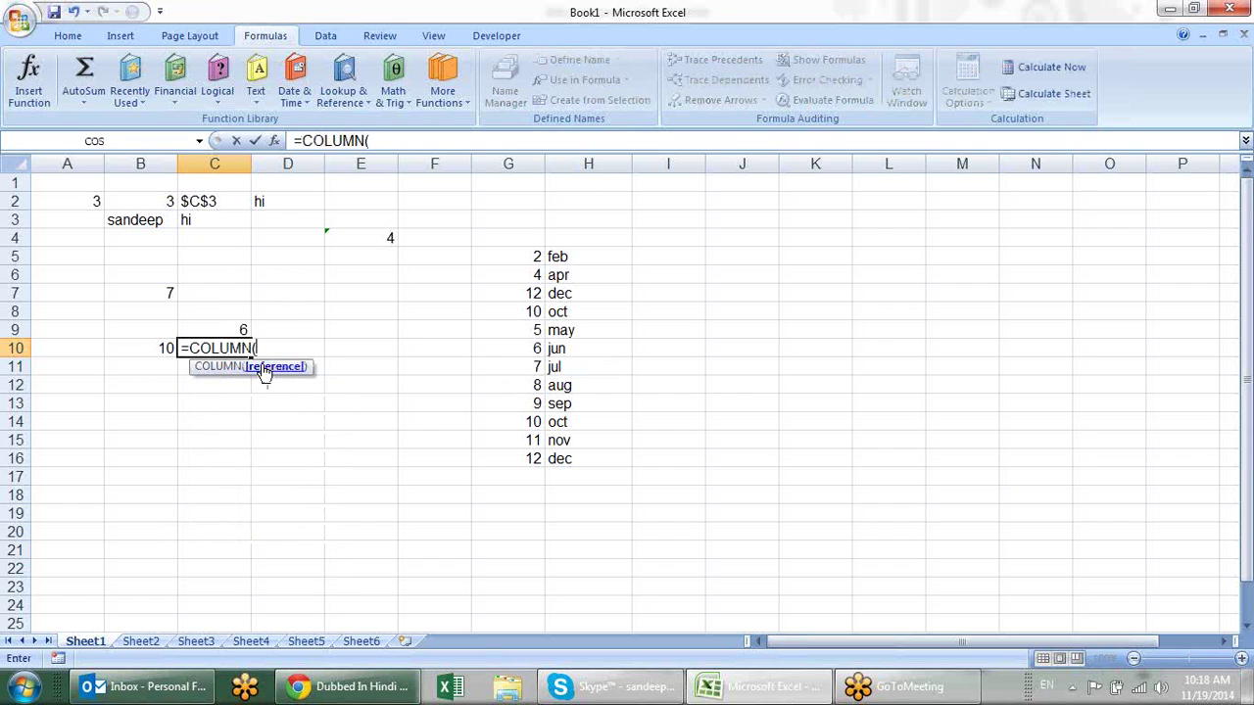
key("Return")
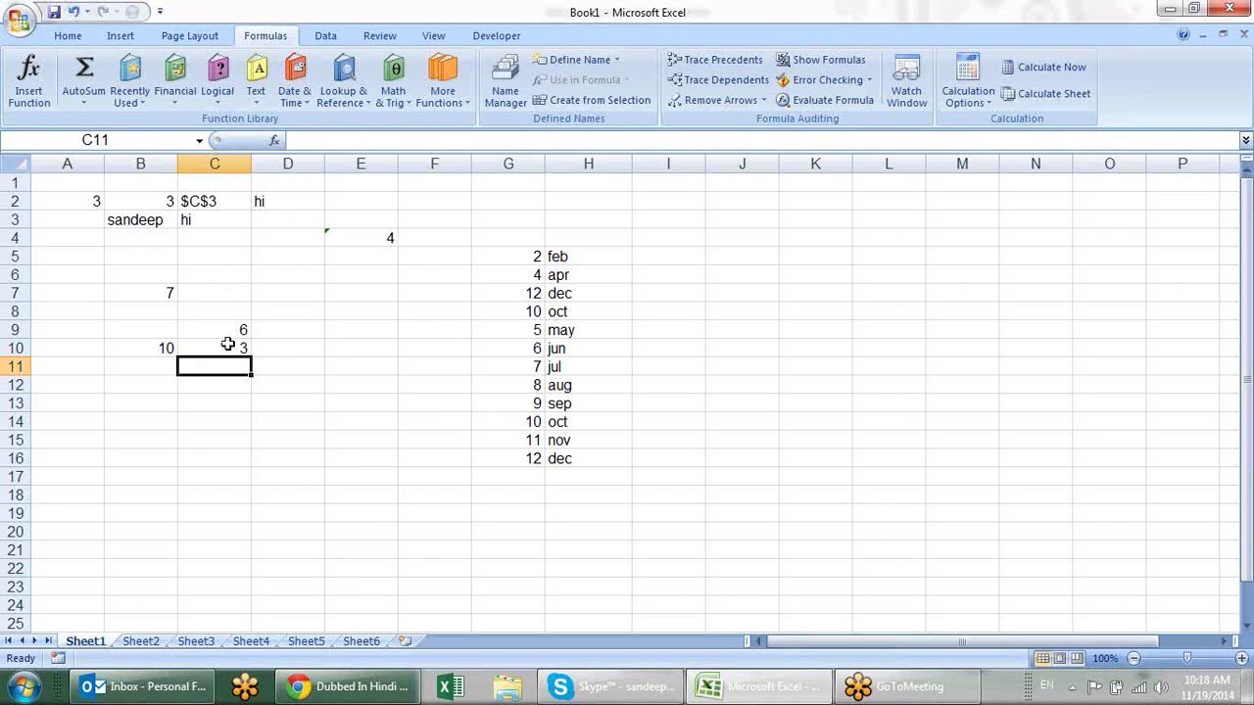
left_click(227, 343)
key("F2")
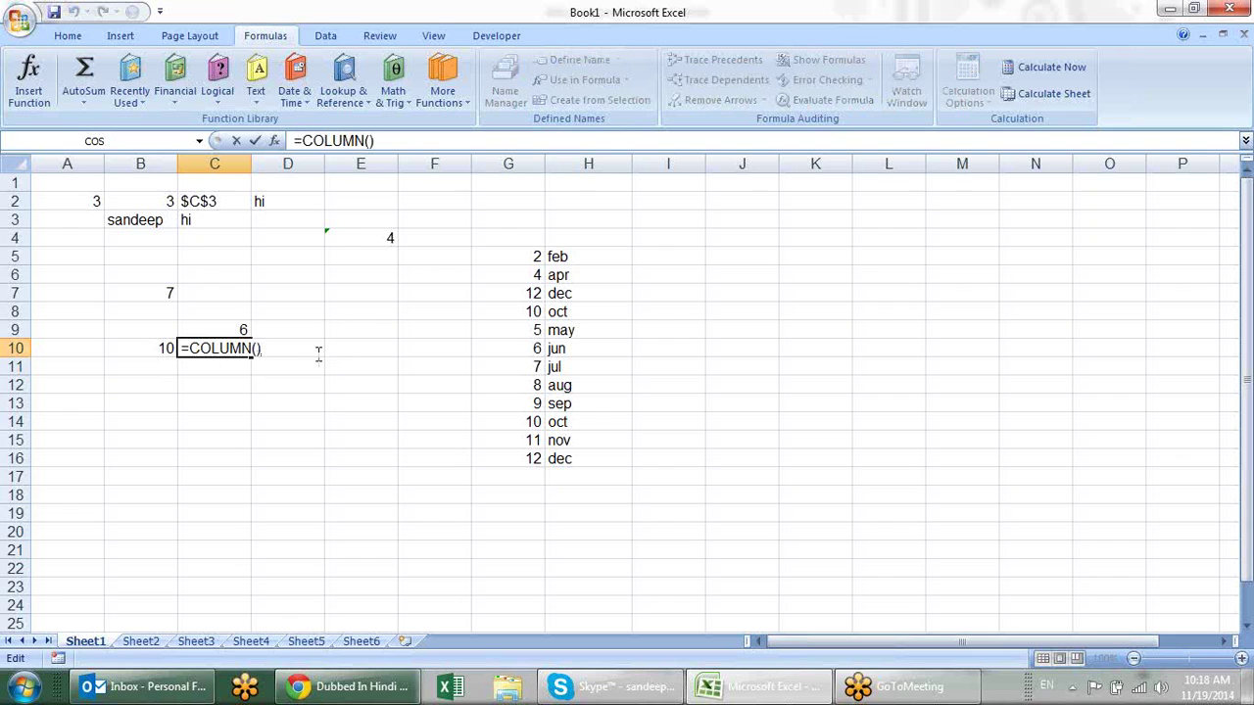
left_click(365, 285)
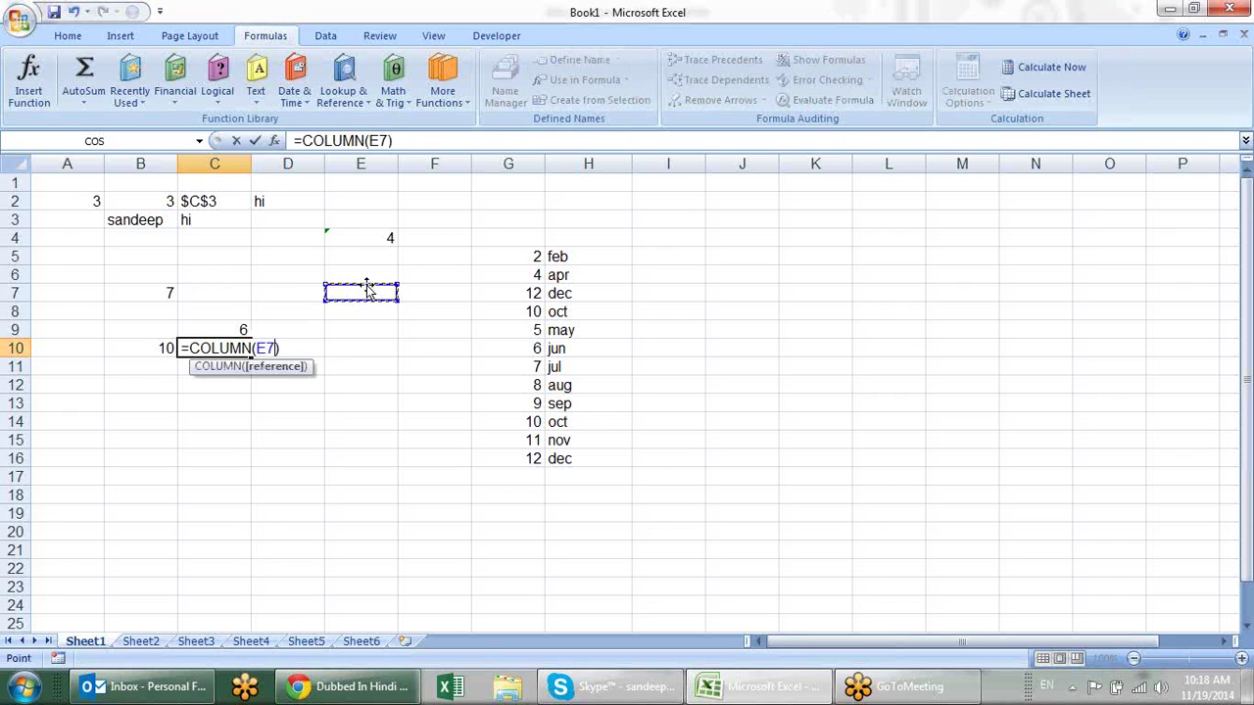
key("Return")
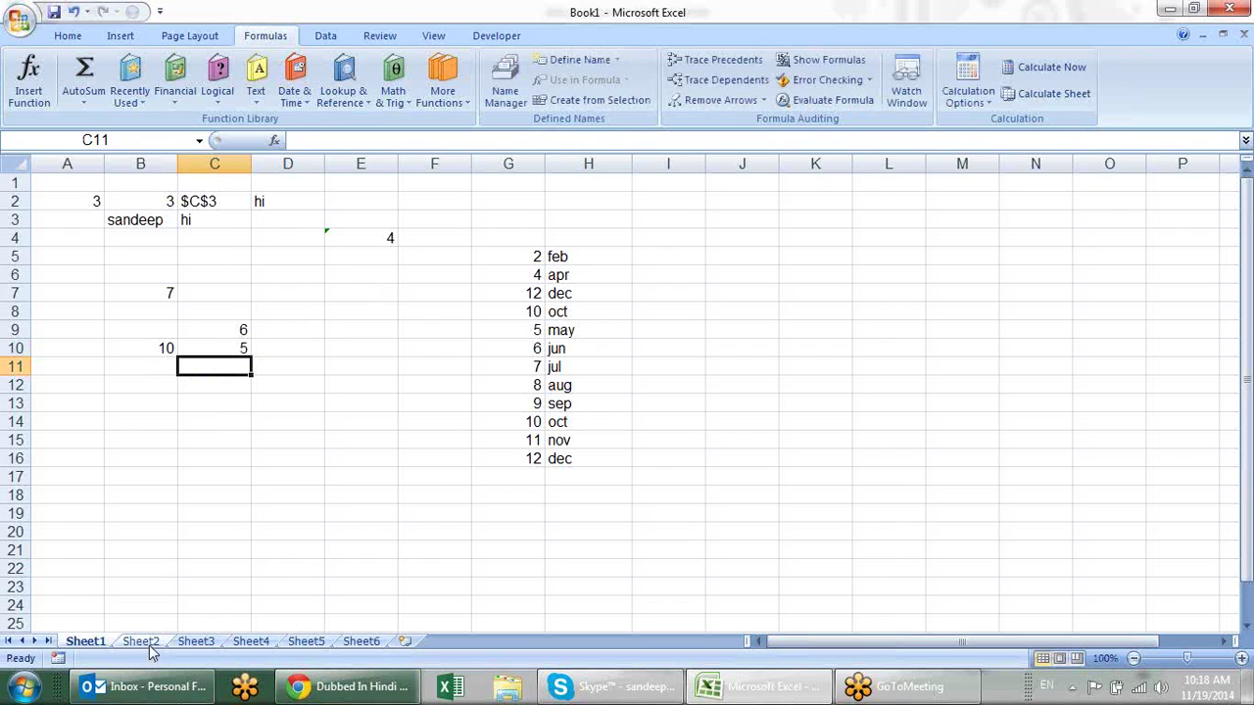
On Sheet2, type sandeep in B1 and fill the name series down to B44.
left_click(141, 642)
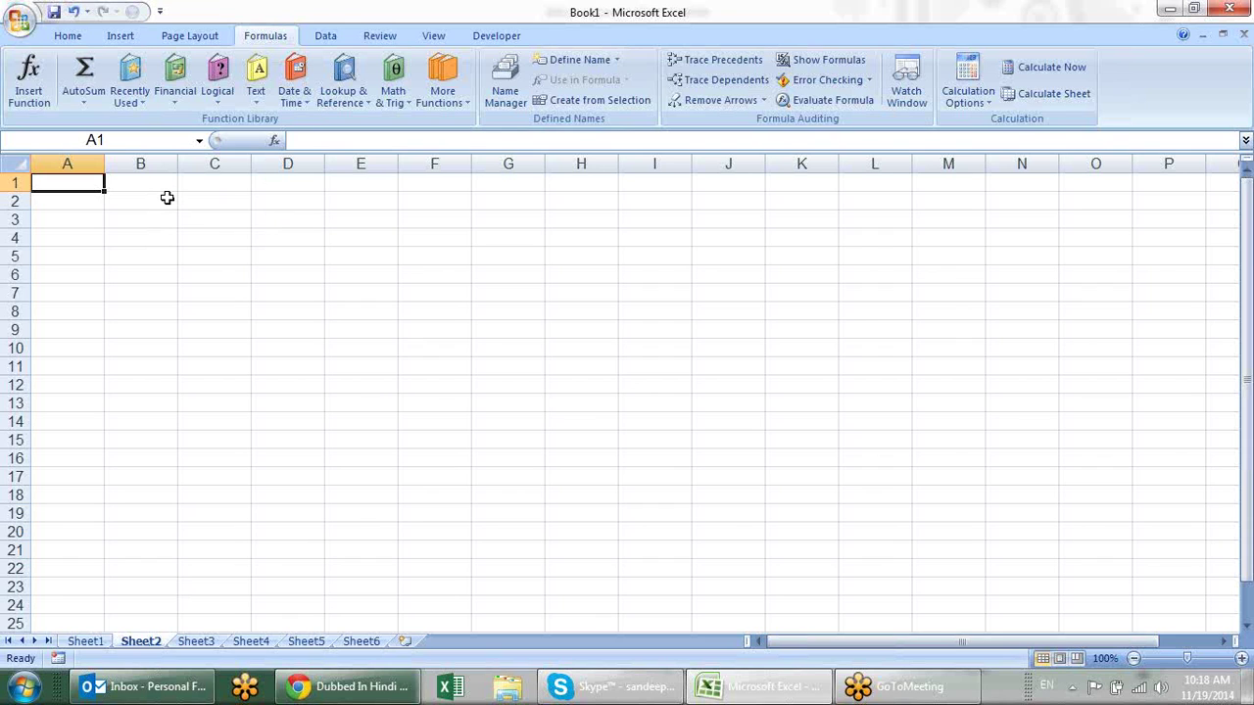
type("N")
key("BackSpace")
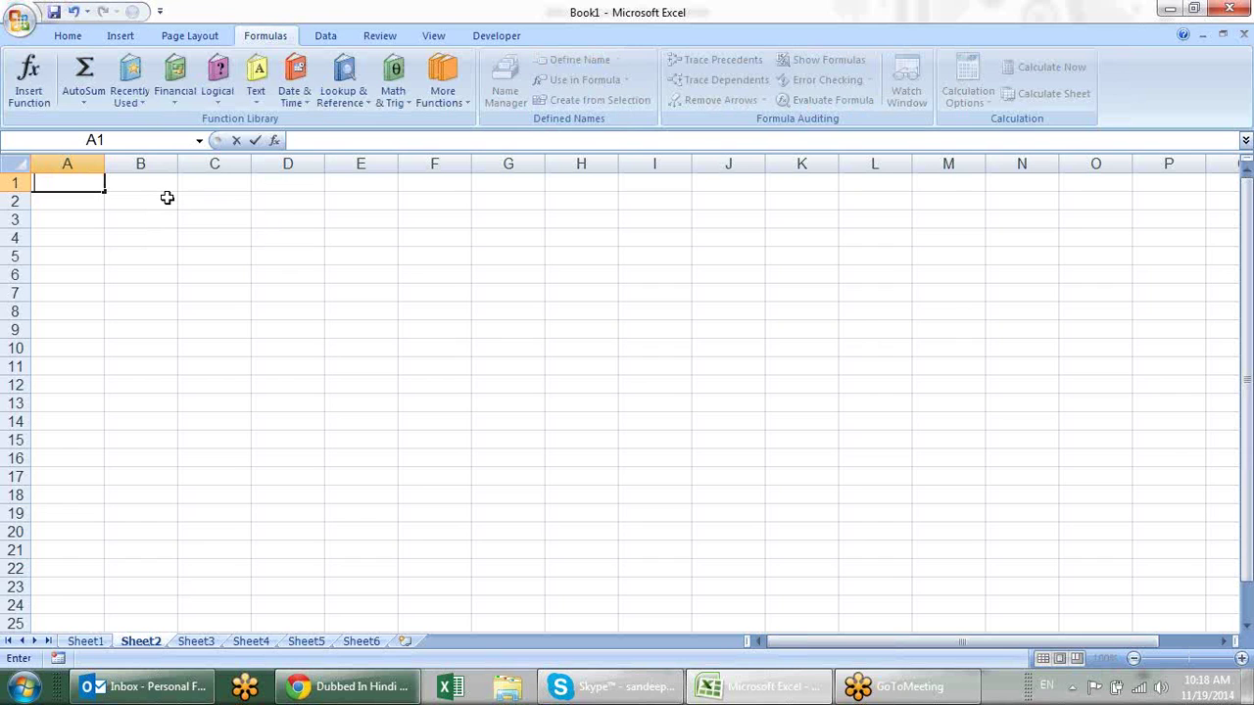
key("Tab")
type("sandeep")
key("Return")
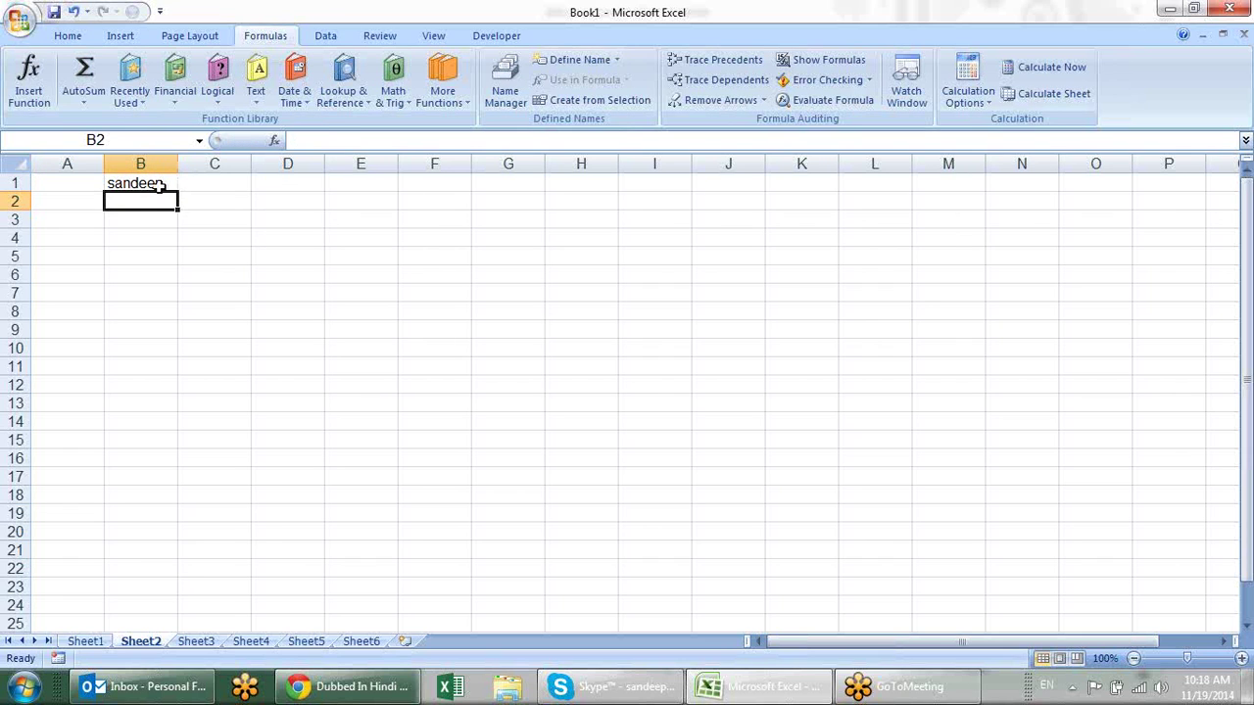
left_click(160, 187)
left_click_drag(180, 193, 186, 627)
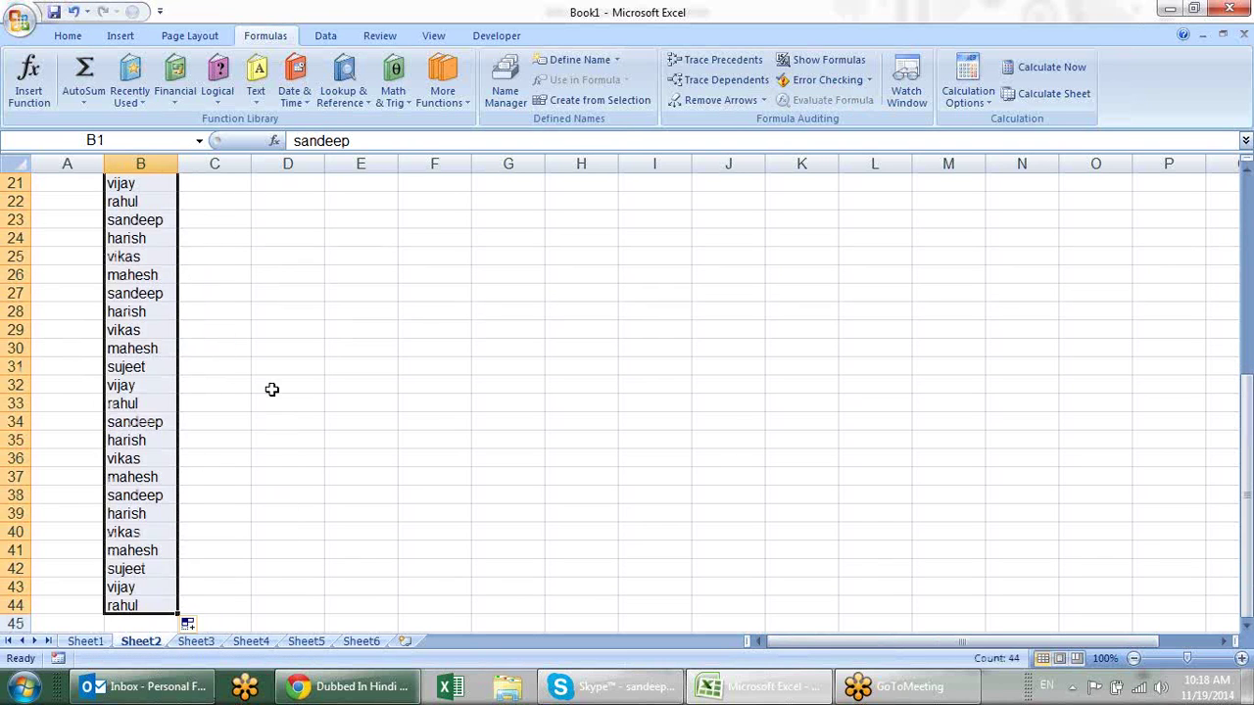
scroll(279, 372, "up", 7)
Enter =ROW() in A1 so it returns 1.
left_click(92, 181)
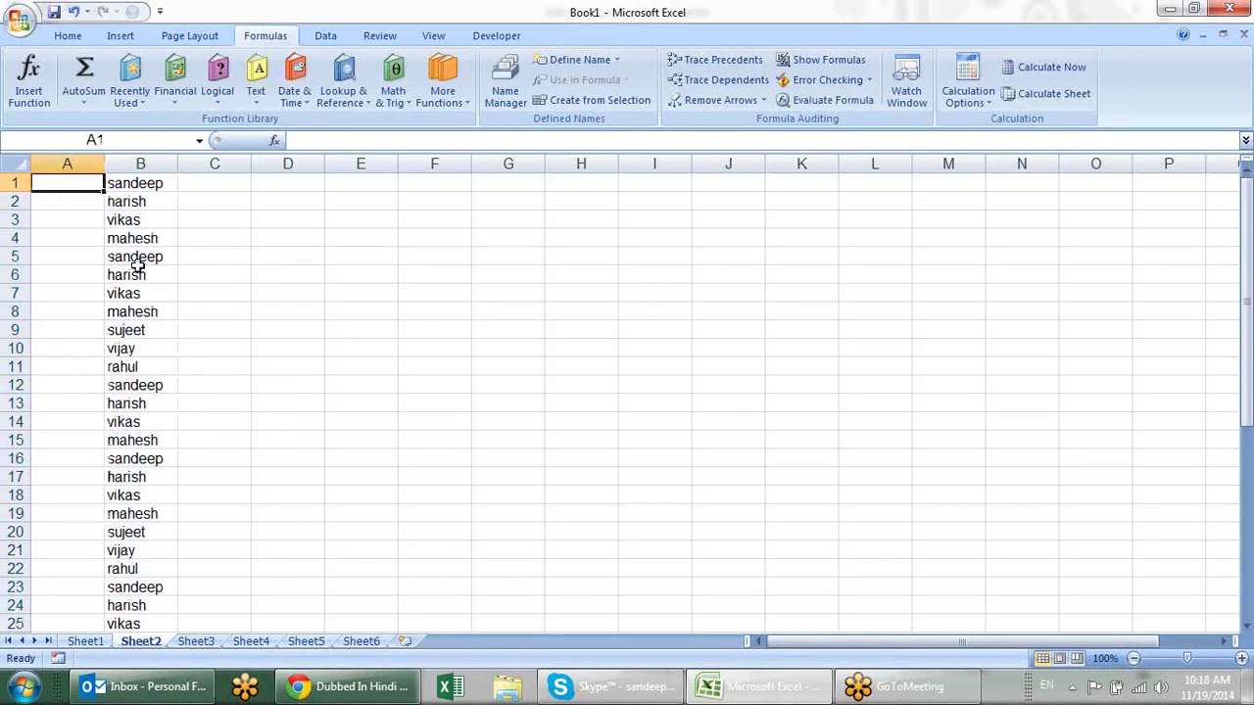
type("=row")
key("Tab")
key("Return")
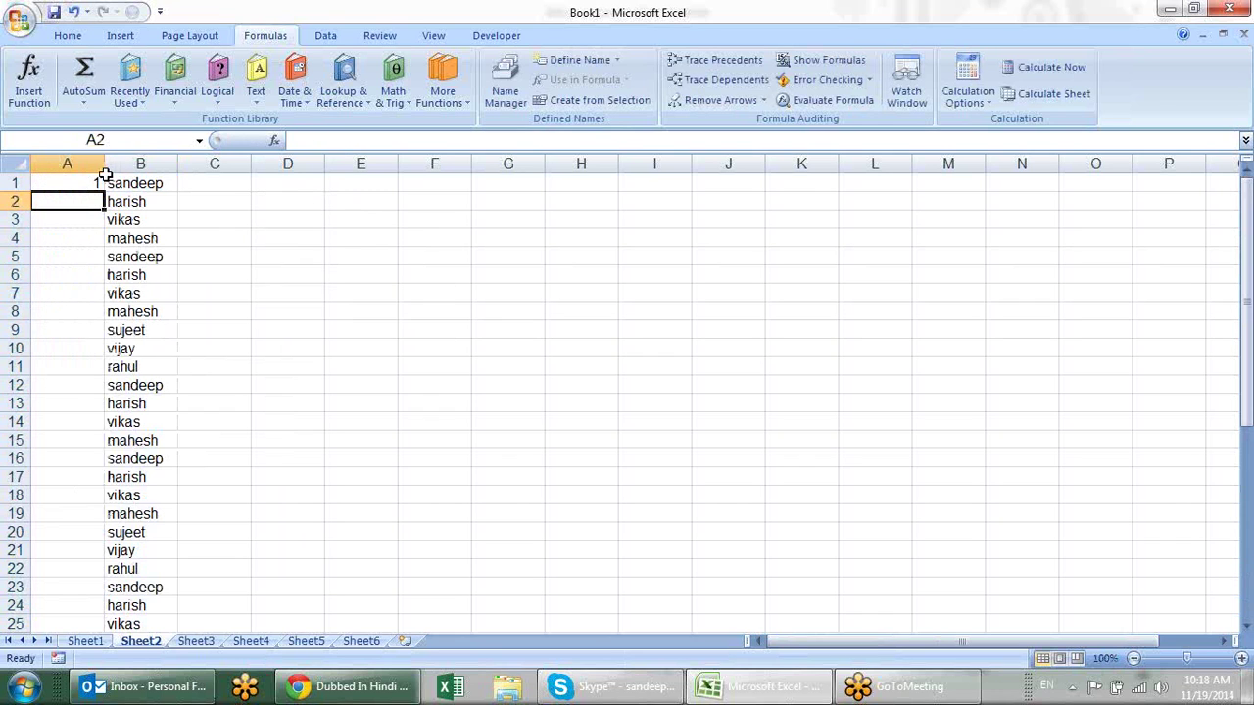
Copy A1's =ROW() formula down to A44 and review the names beside the numbers.
left_click(96, 181)
double_click(104, 188)
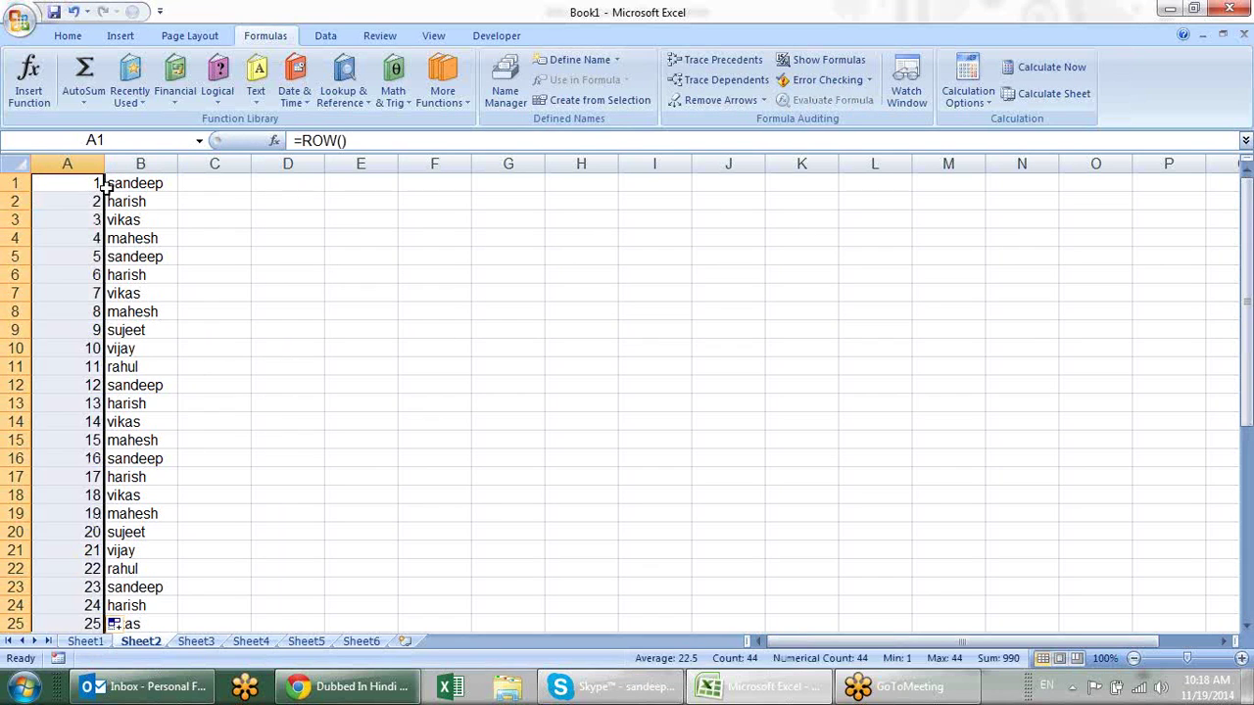
left_click(344, 244)
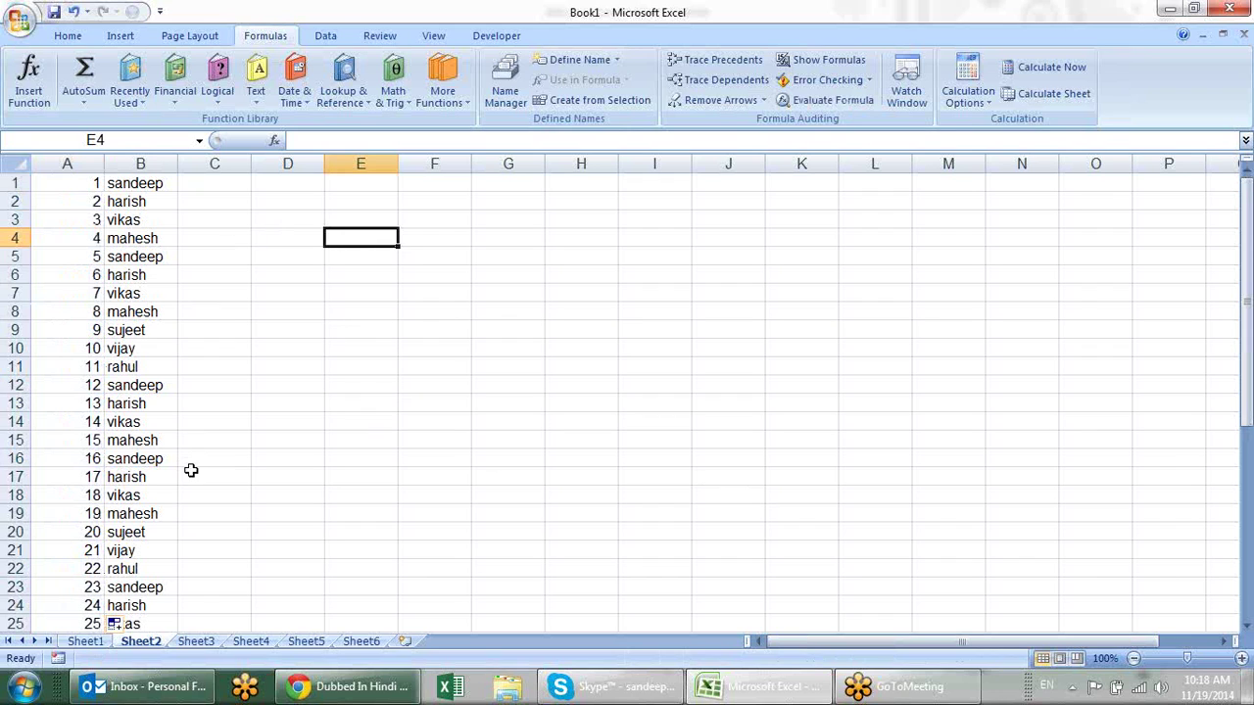
left_click(147, 257)
left_click(157, 349)
left_click(165, 257)
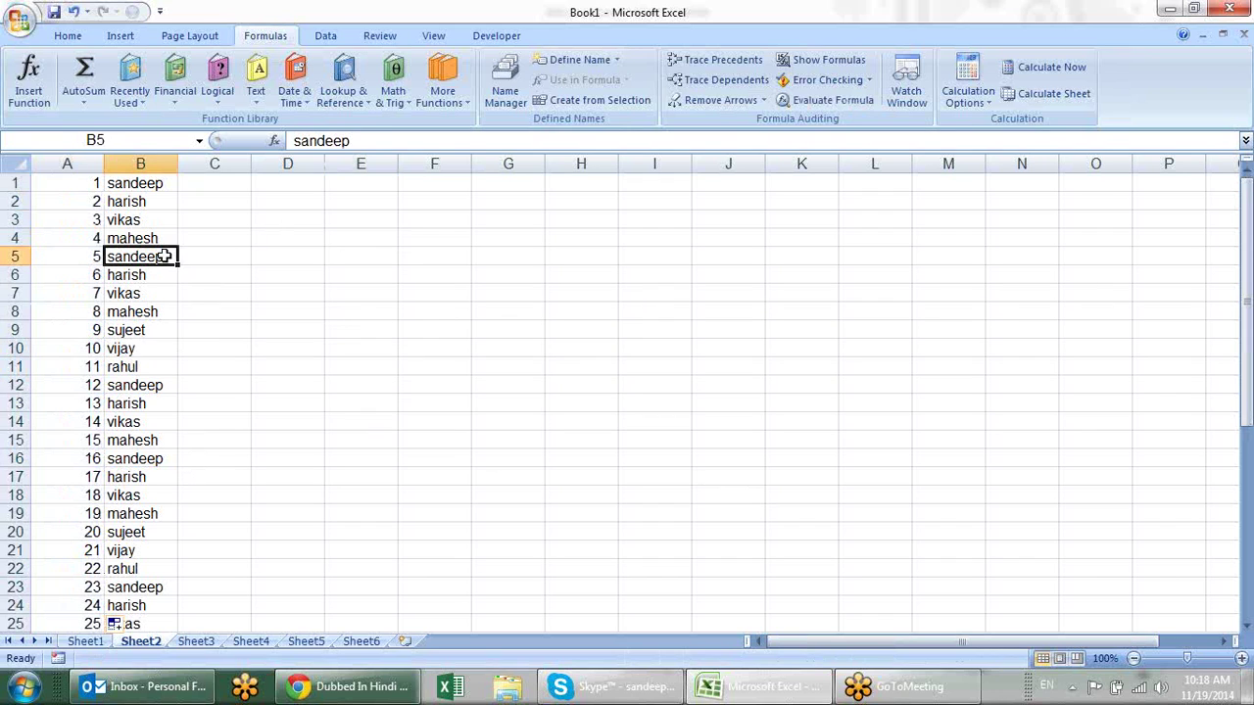
left_click(184, 328)
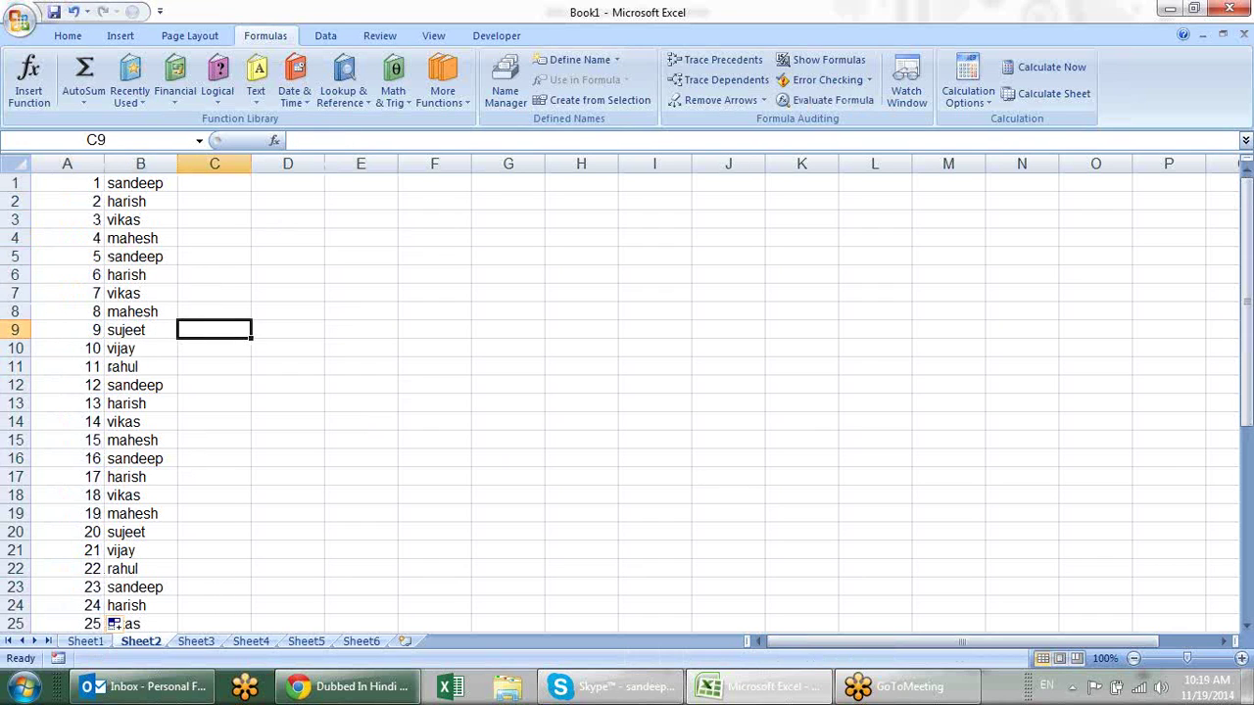
Select rows 7 through 9.
left_click_drag(15, 294, 17, 349)
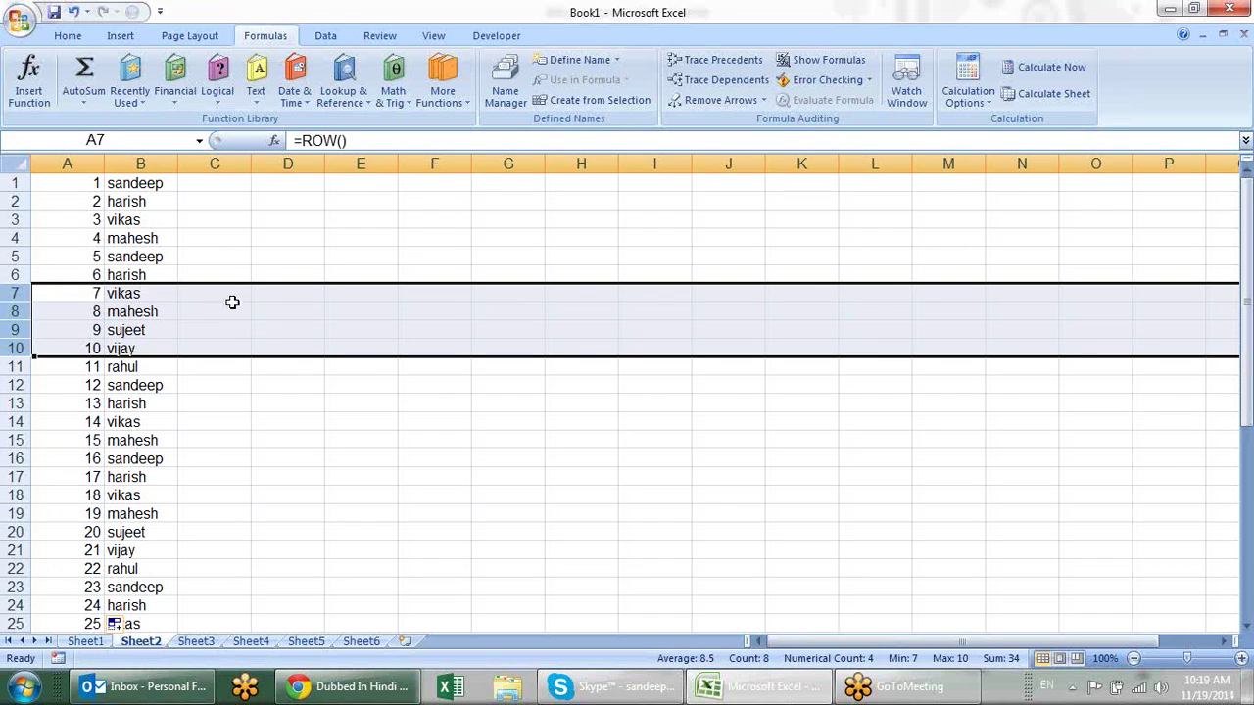
left_click(230, 421)
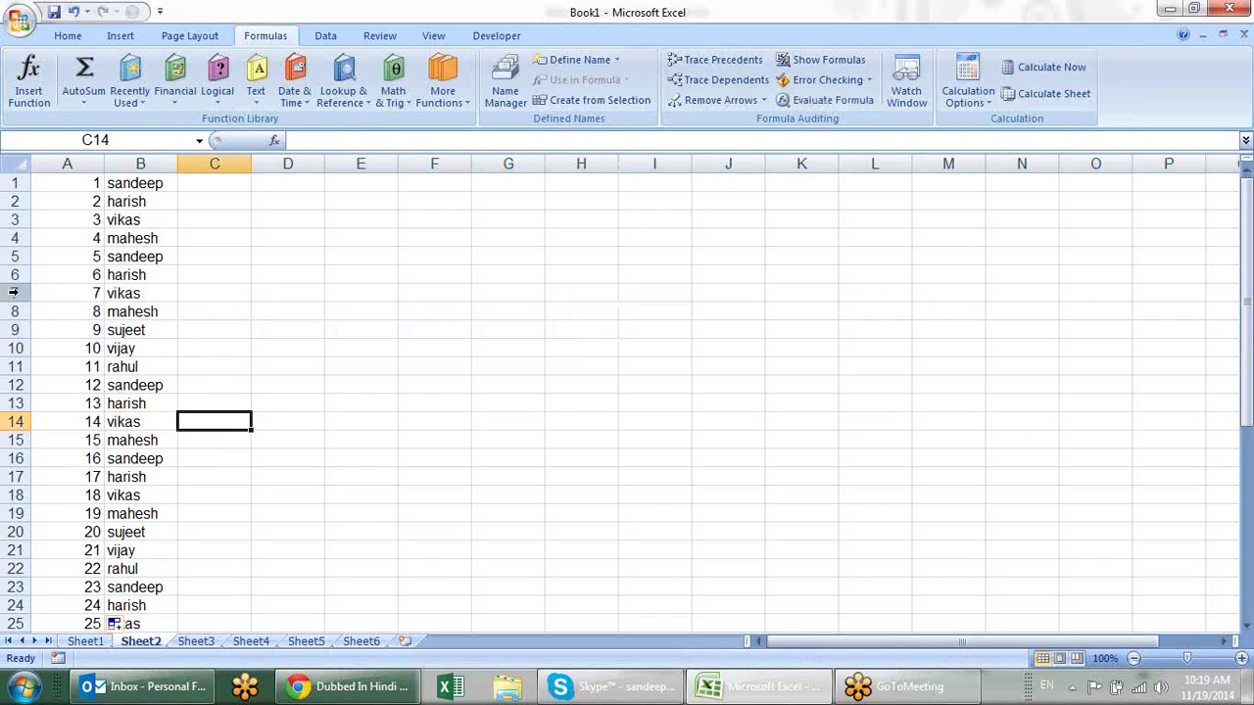
left_click_drag(14, 293, 14, 330)
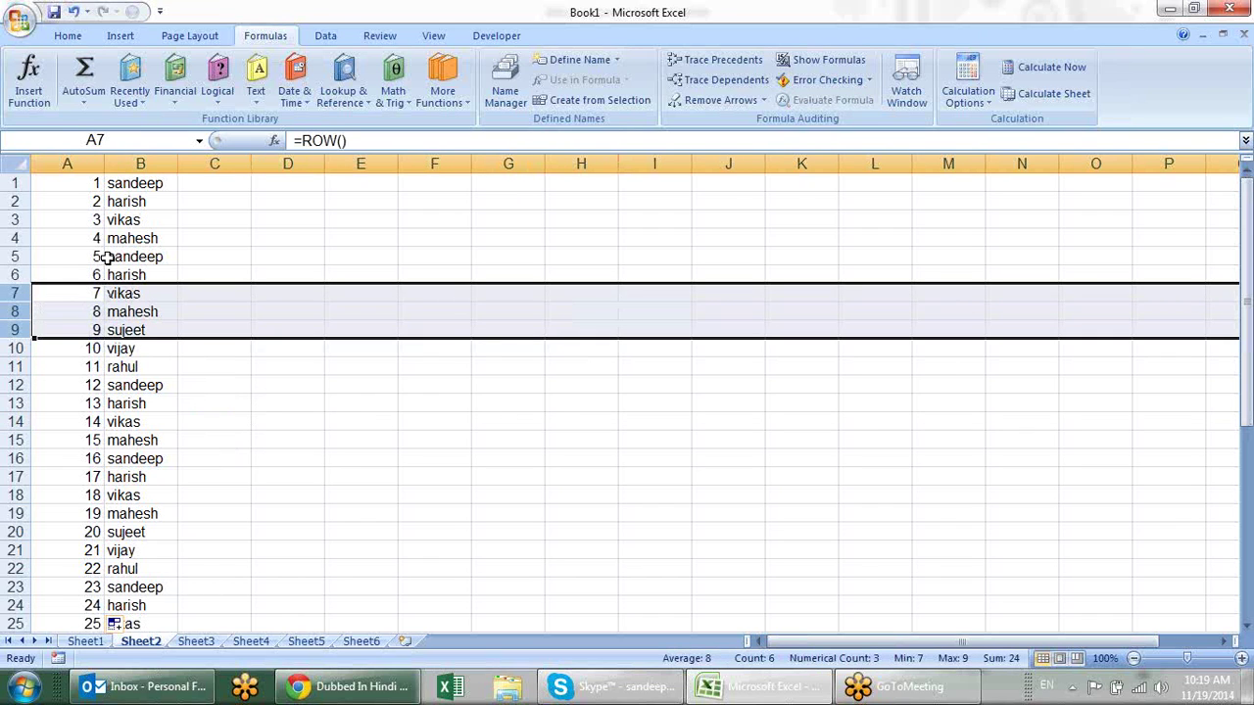
Delete rows 7–9 of Sheet2.
right_click(15, 310)
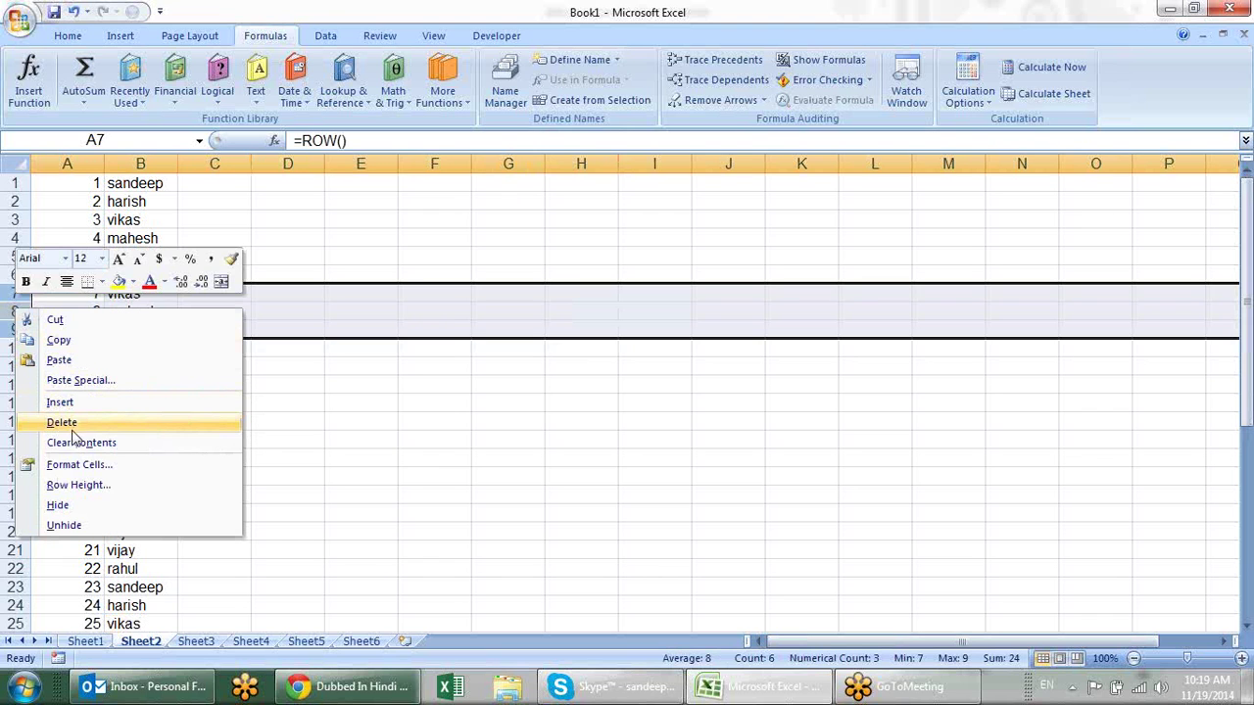
left_click(71, 425)
left_click(406, 397)
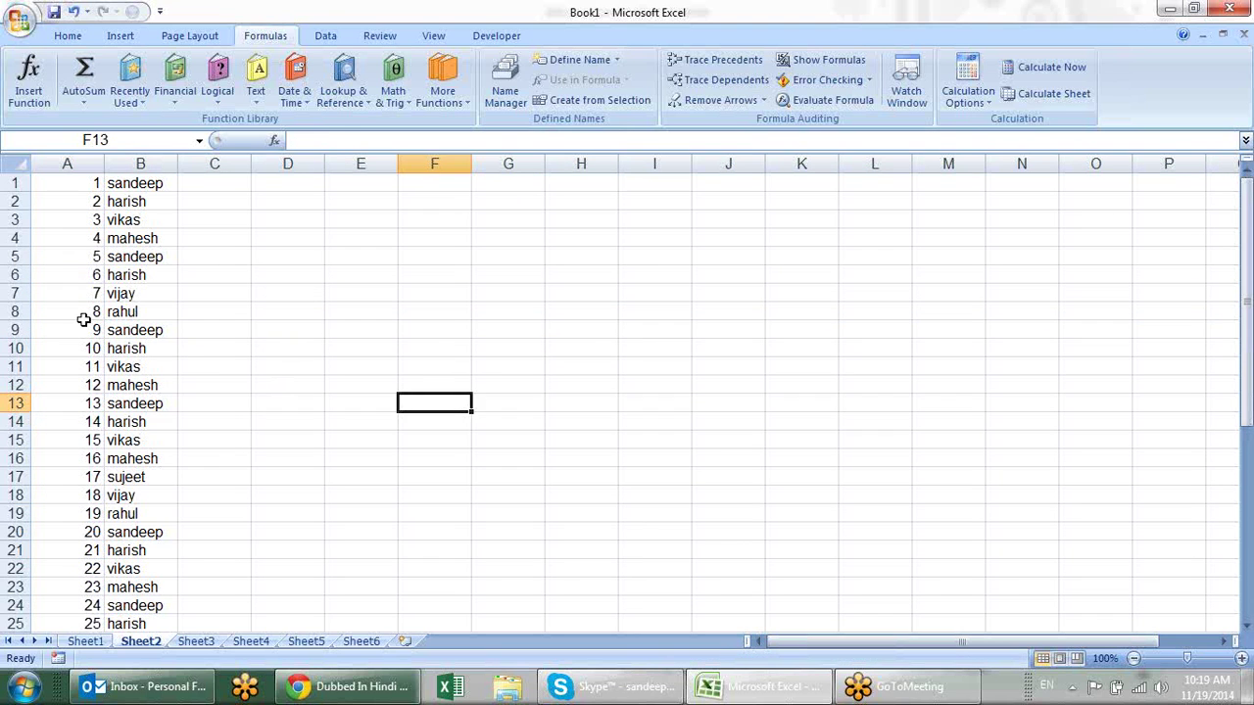
Verify column A's serial numbers stay continuous after the deletion, then select A1:B6.
left_click(81, 276)
left_click(79, 330)
left_click(82, 366)
left_click(78, 403)
left_click(70, 241)
left_click(71, 330)
left_click(70, 367)
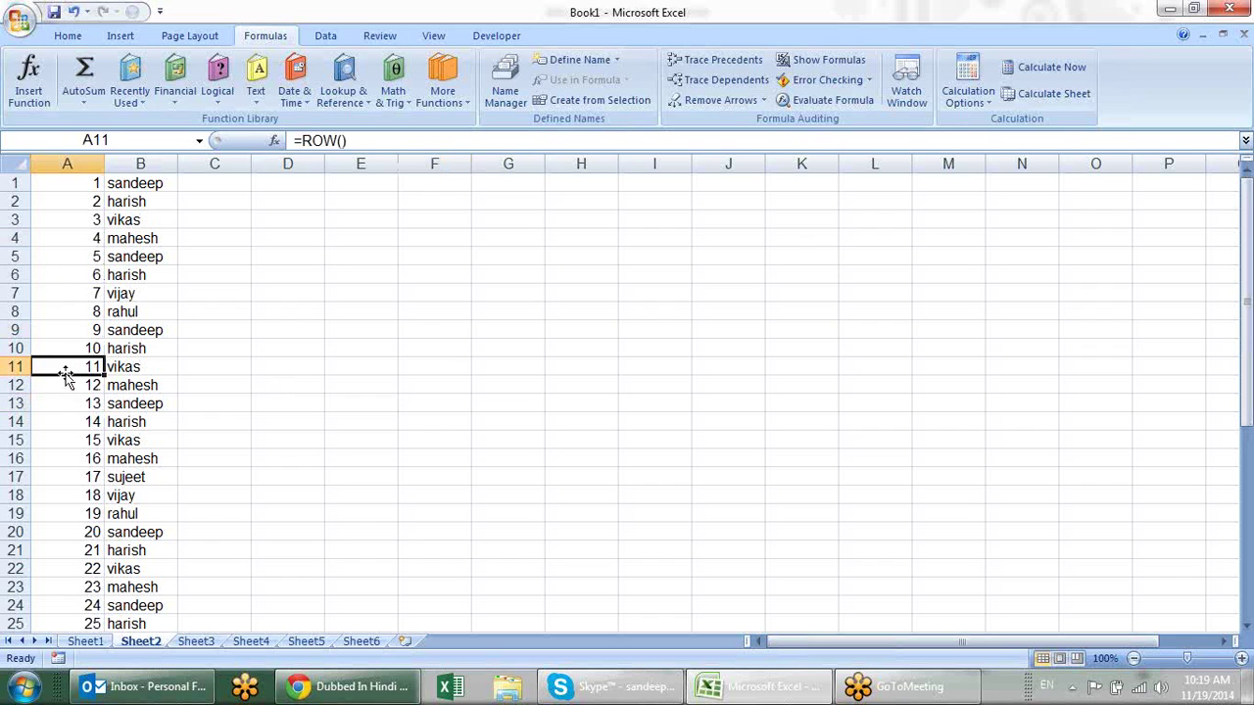
left_click(74, 310)
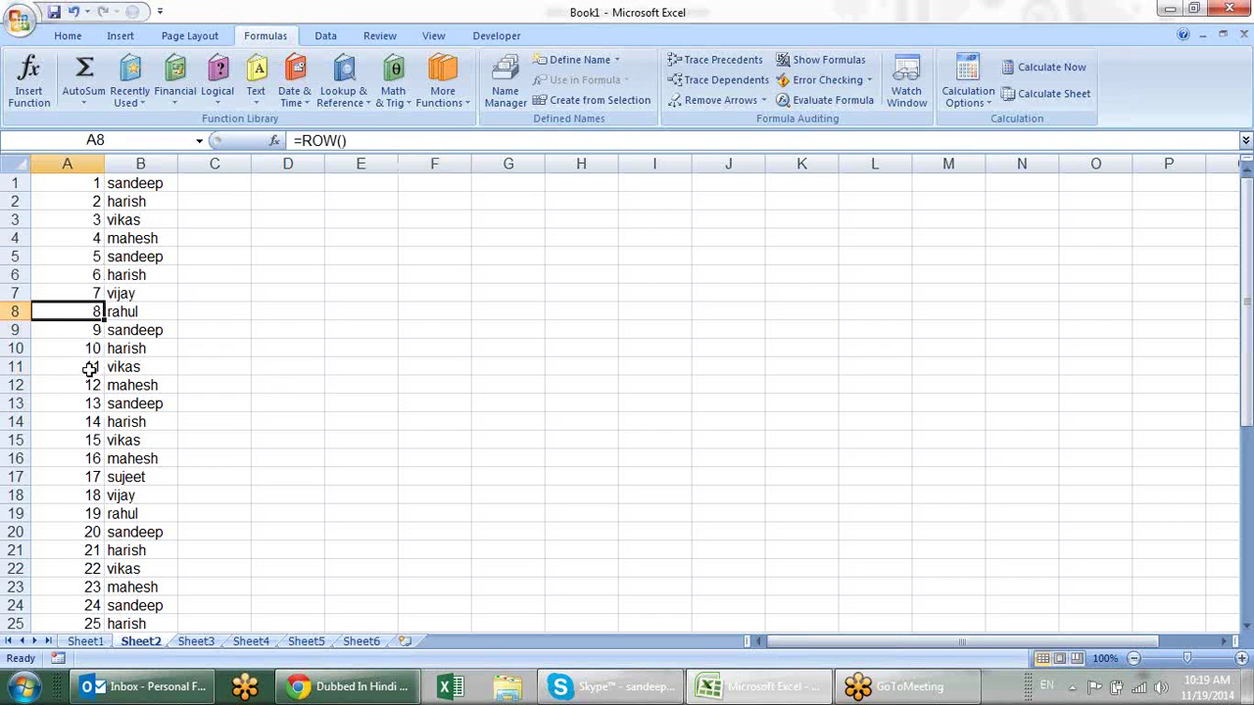
left_click(89, 367)
left_click_drag(89, 367, 89, 349)
left_click(90, 424)
scroll(137, 409, "down", 4)
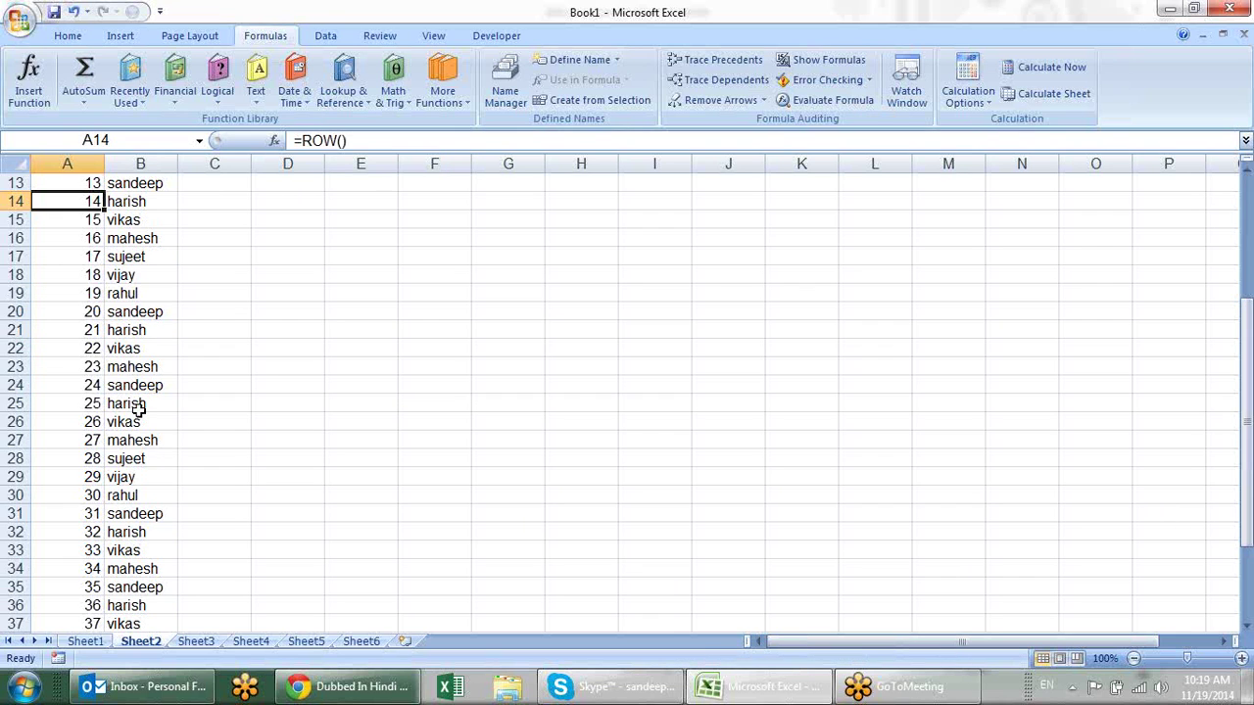
scroll(139, 410, "down", 5)
scroll(139, 404, "up", 9)
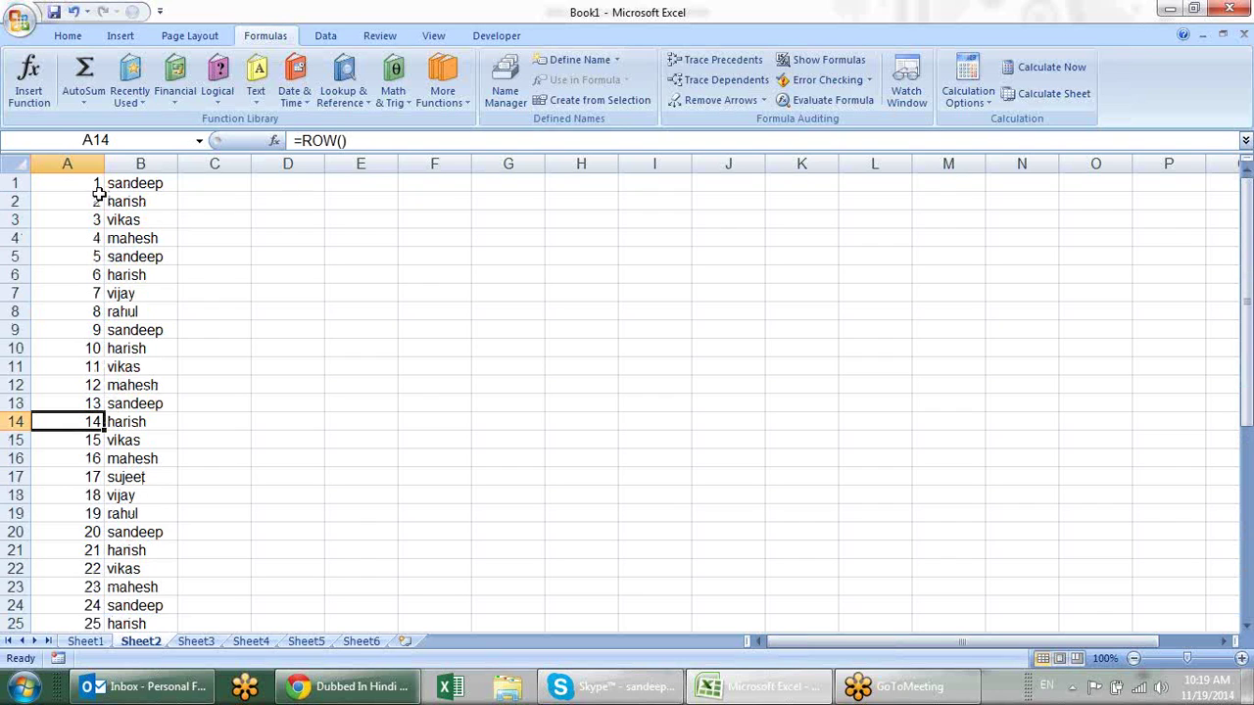
left_click(133, 183)
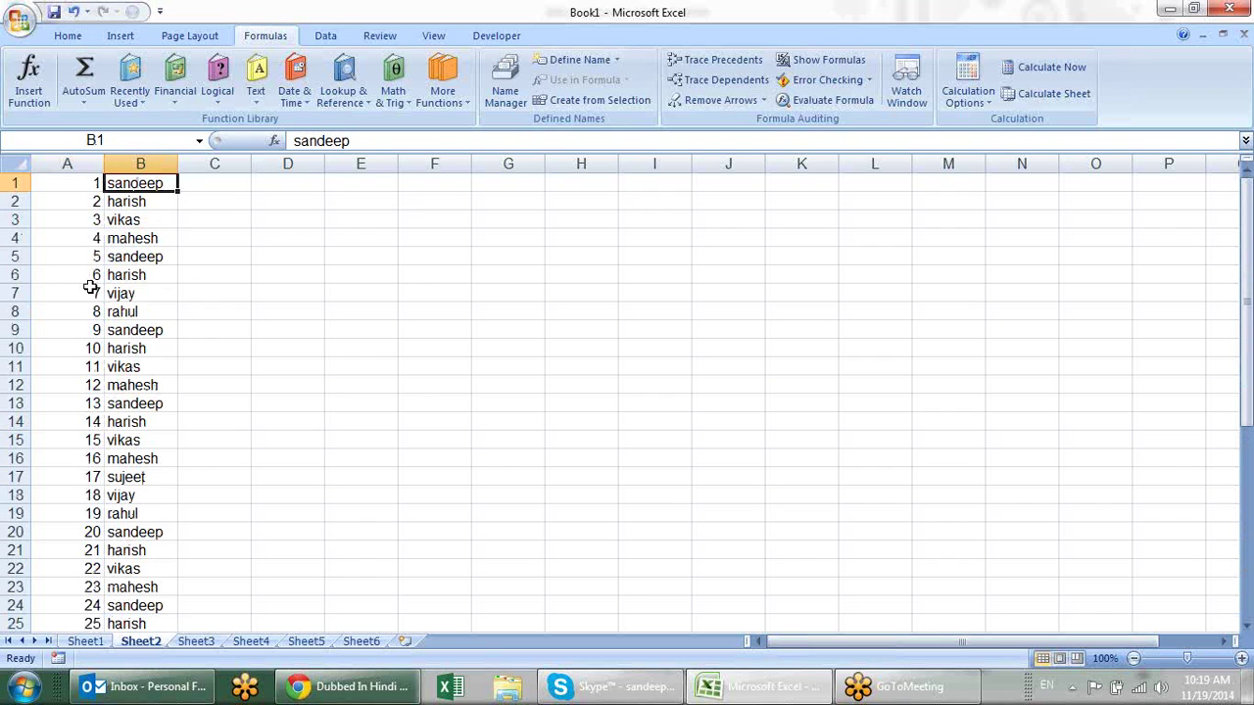
left_click_drag(150, 276, 66, 147)
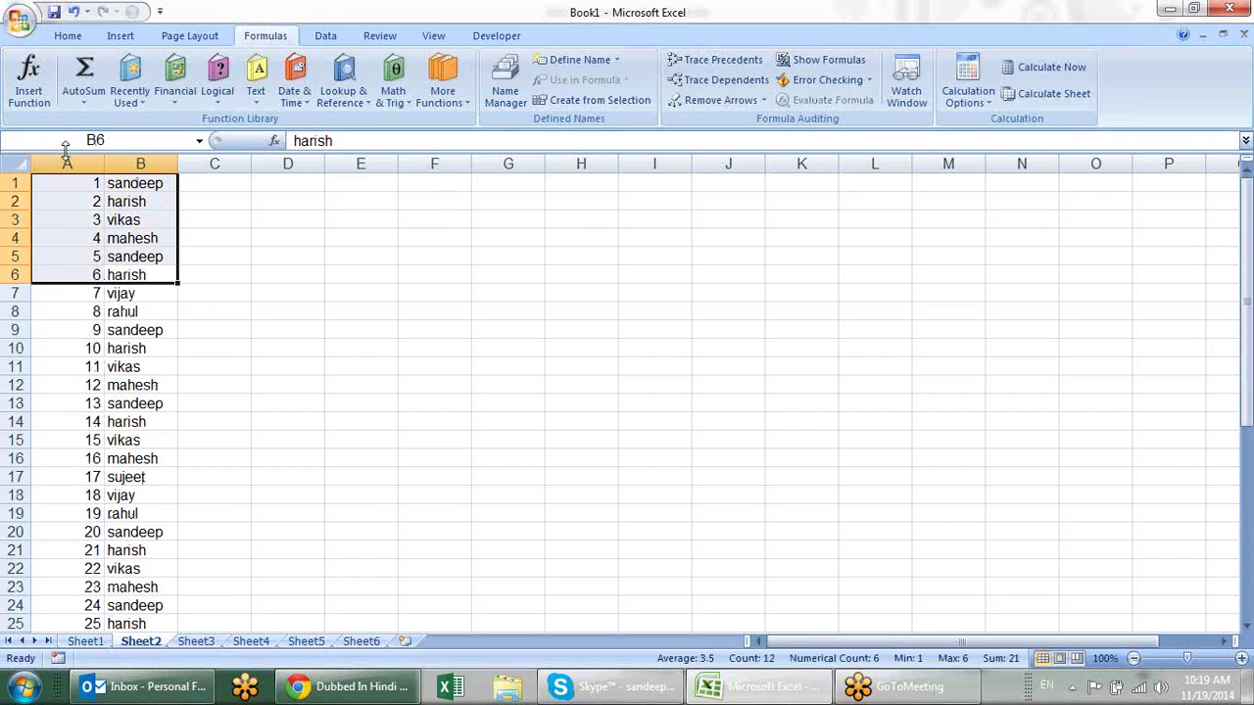
Clear A1:B6 and add the headers Name in B6 and Sl in A6.
key("Delete")
left_click(304, 402)
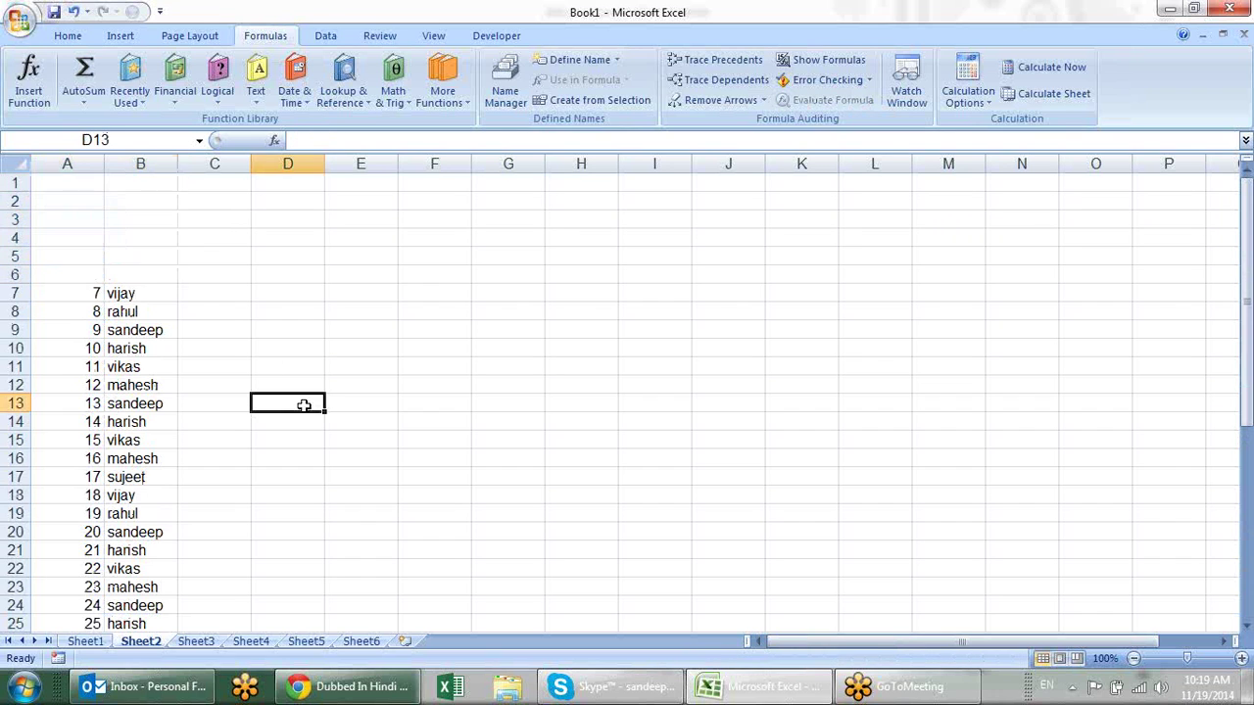
left_click(168, 271)
type("Name")
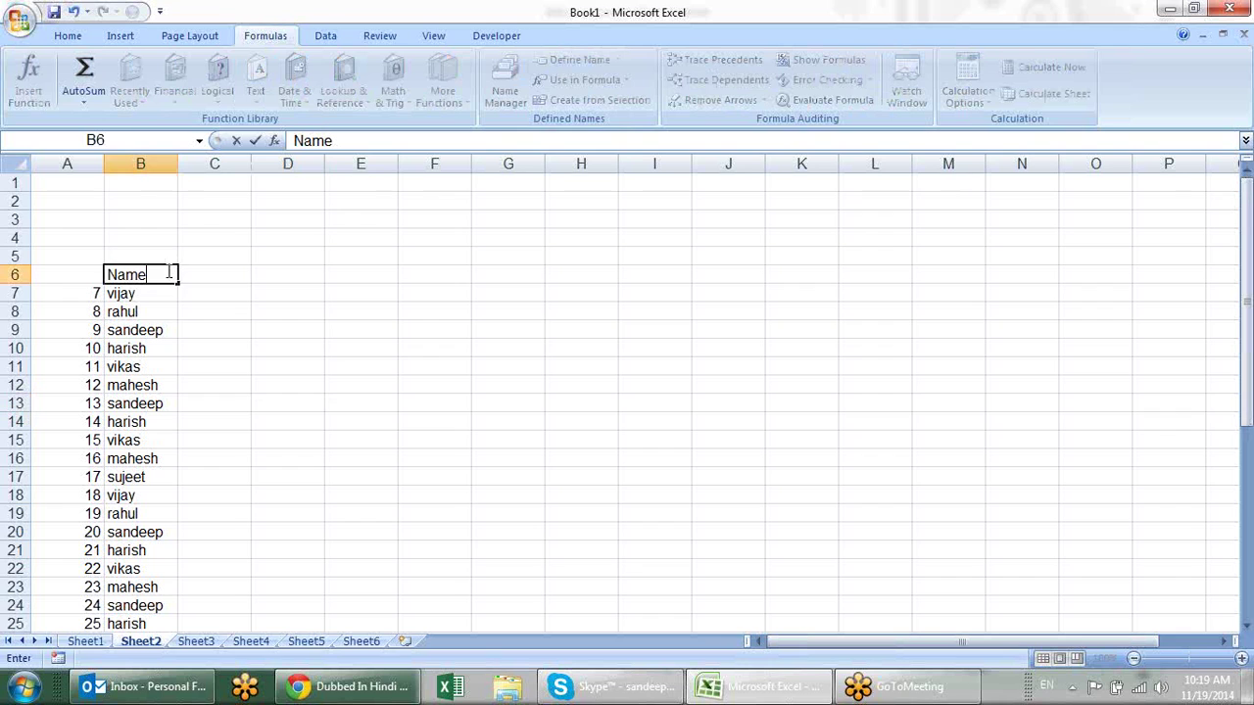
left_click(93, 274)
type("Sl")
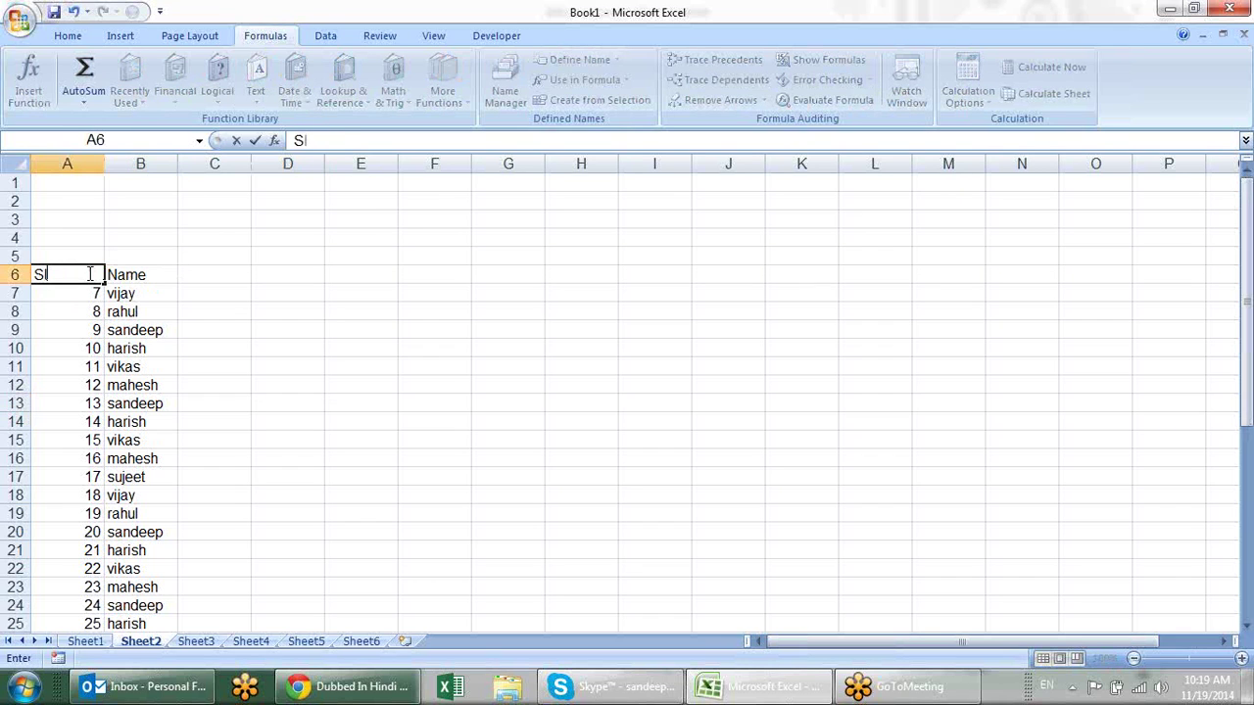
key("Return")
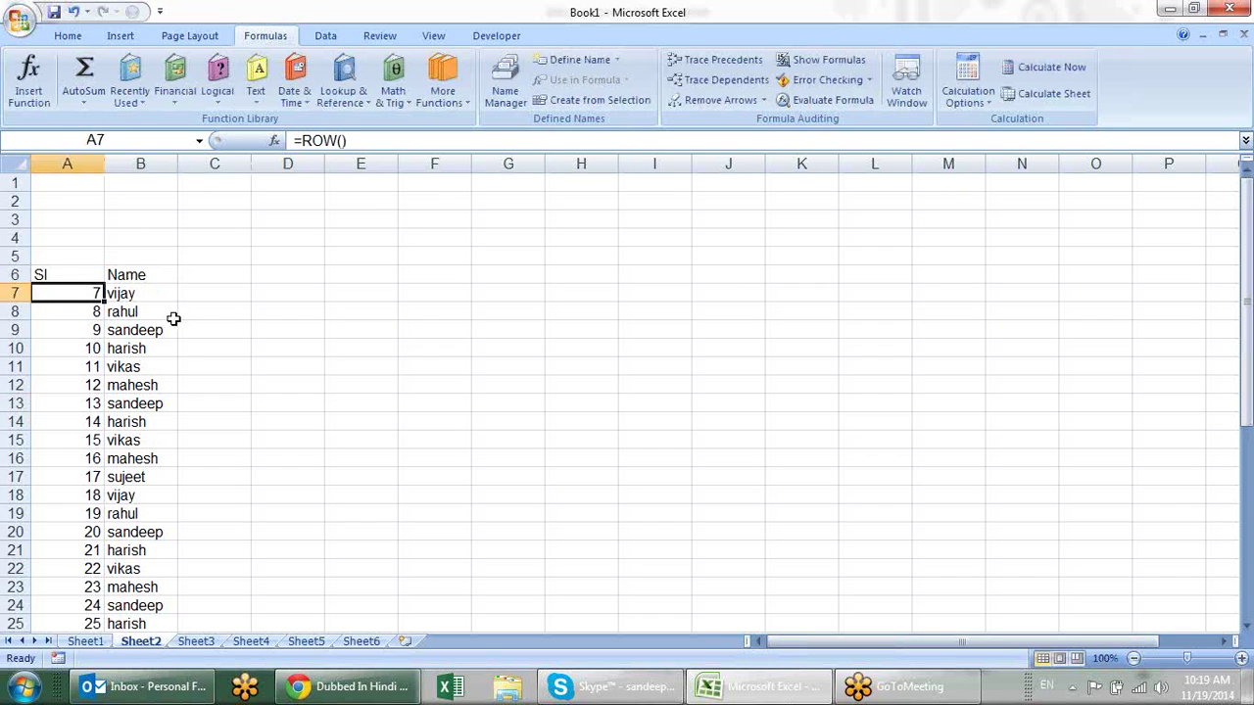
Change A7 to =ROW()-6 and fill the numbering down column A.
key("F2")
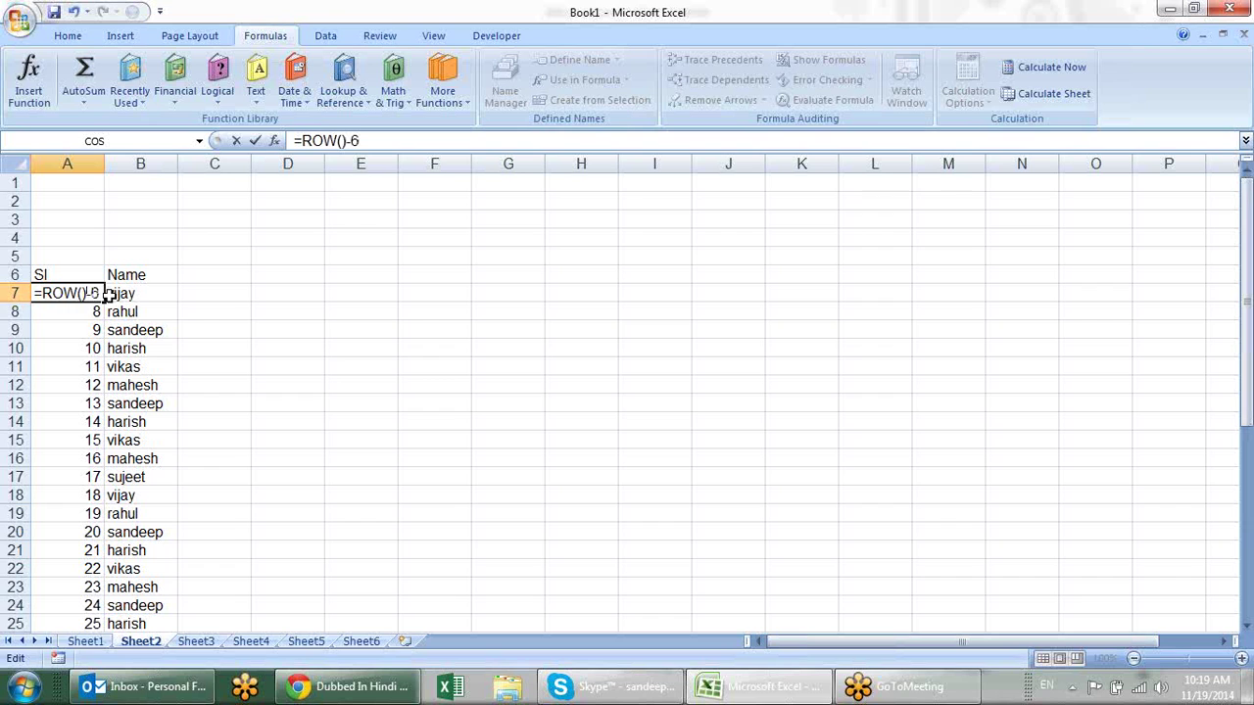
key("Return")
left_click(93, 294)
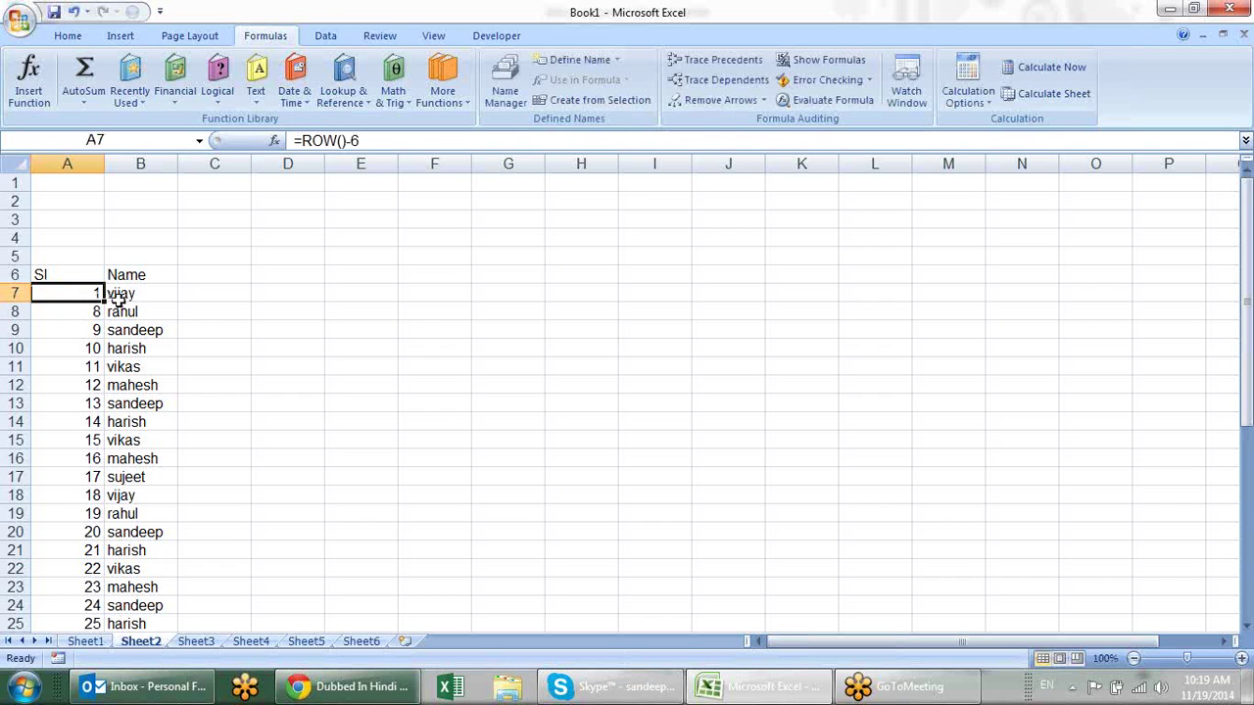
double_click(105, 301)
Delete rows 12 and 13 and confirm the Sl numbering stays continuous.
left_click(399, 405)
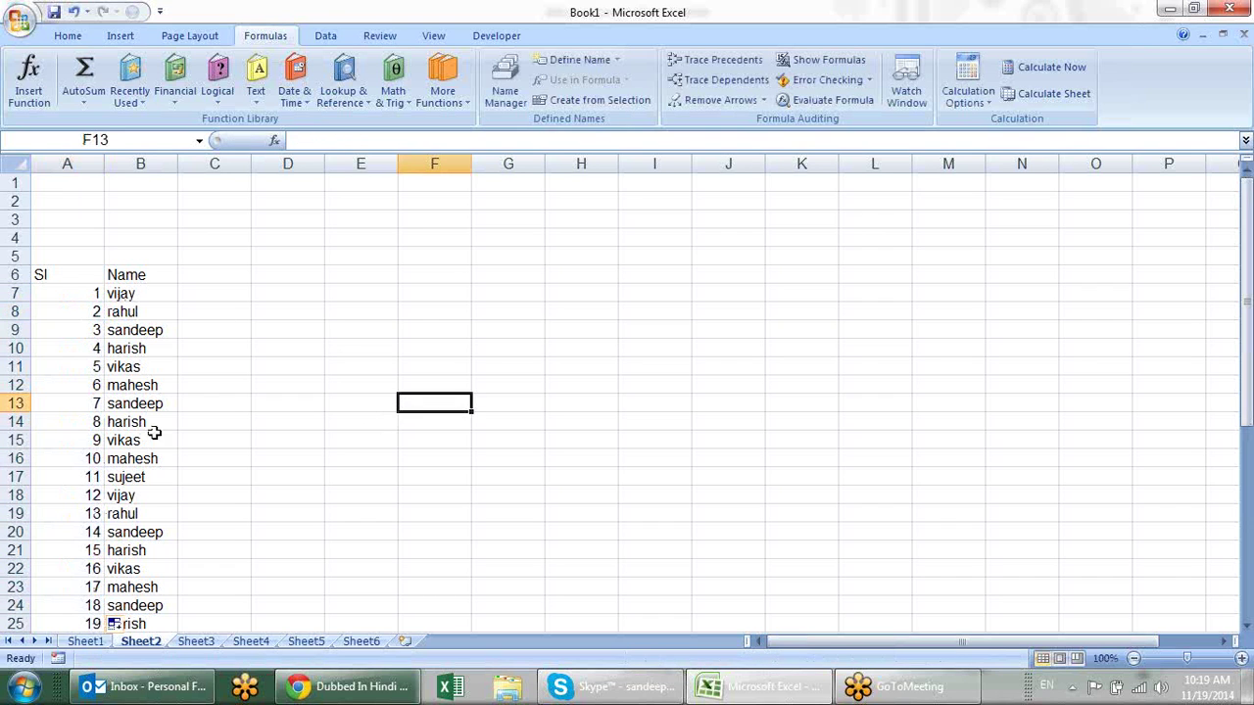
left_click_drag(14, 387, 5, 409)
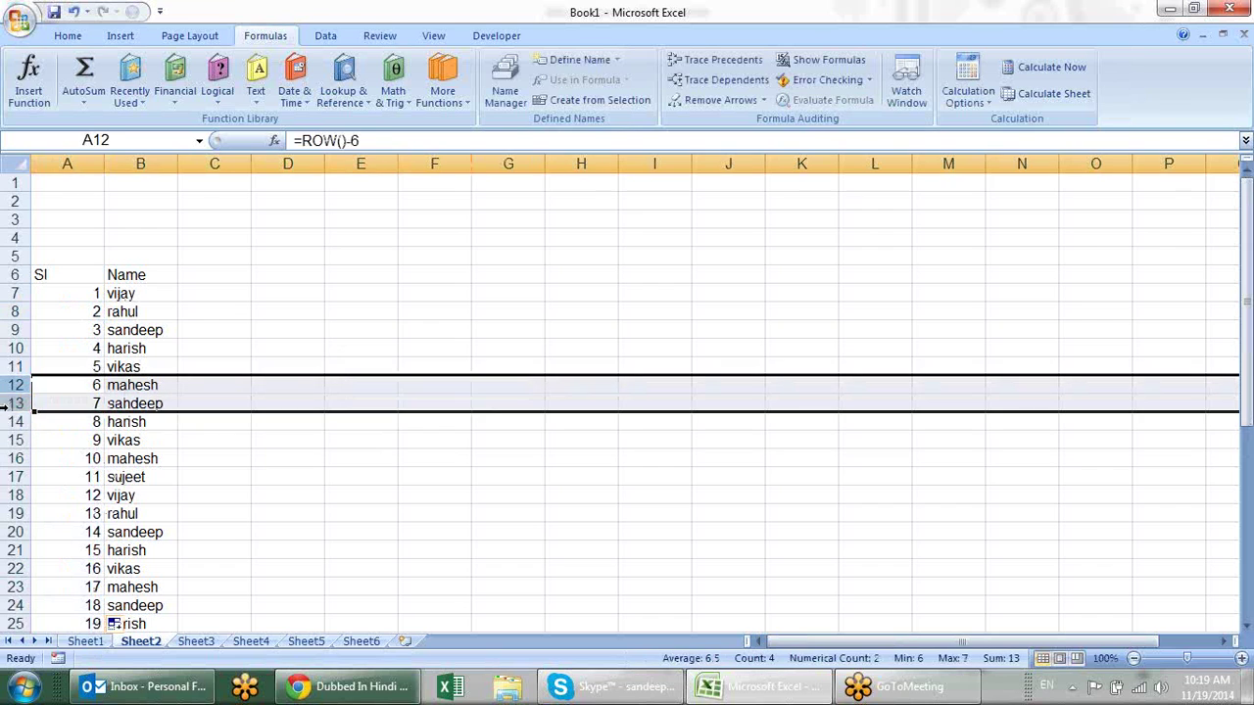
key("ctrl+minus")
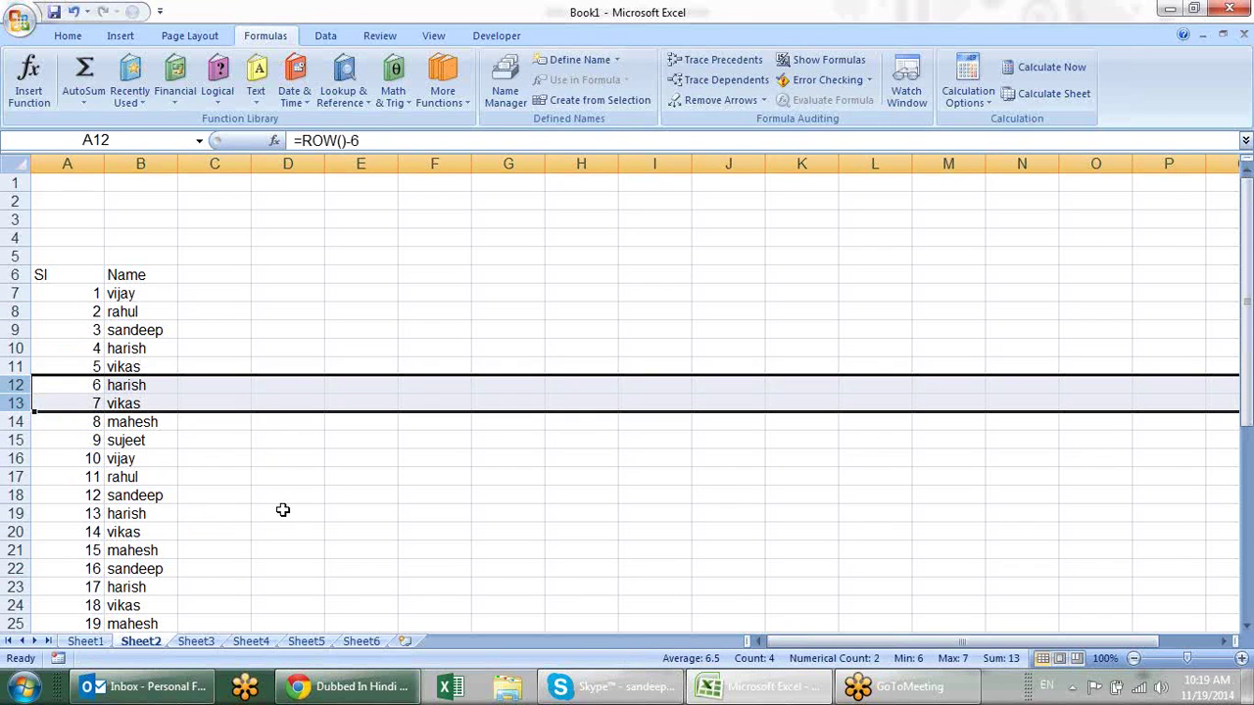
left_click(282, 510)
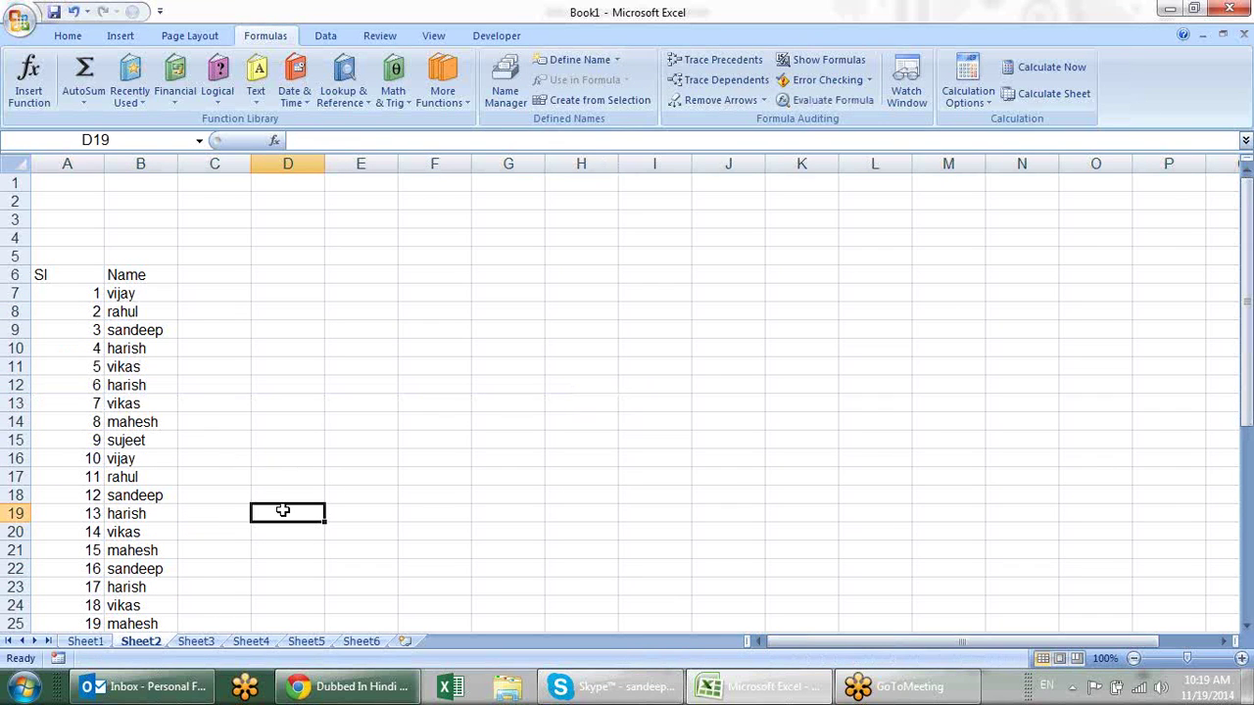
scroll(282, 511, "down", 4)
scroll(282, 511, "down", 4)
scroll(282, 510, "up", 6)
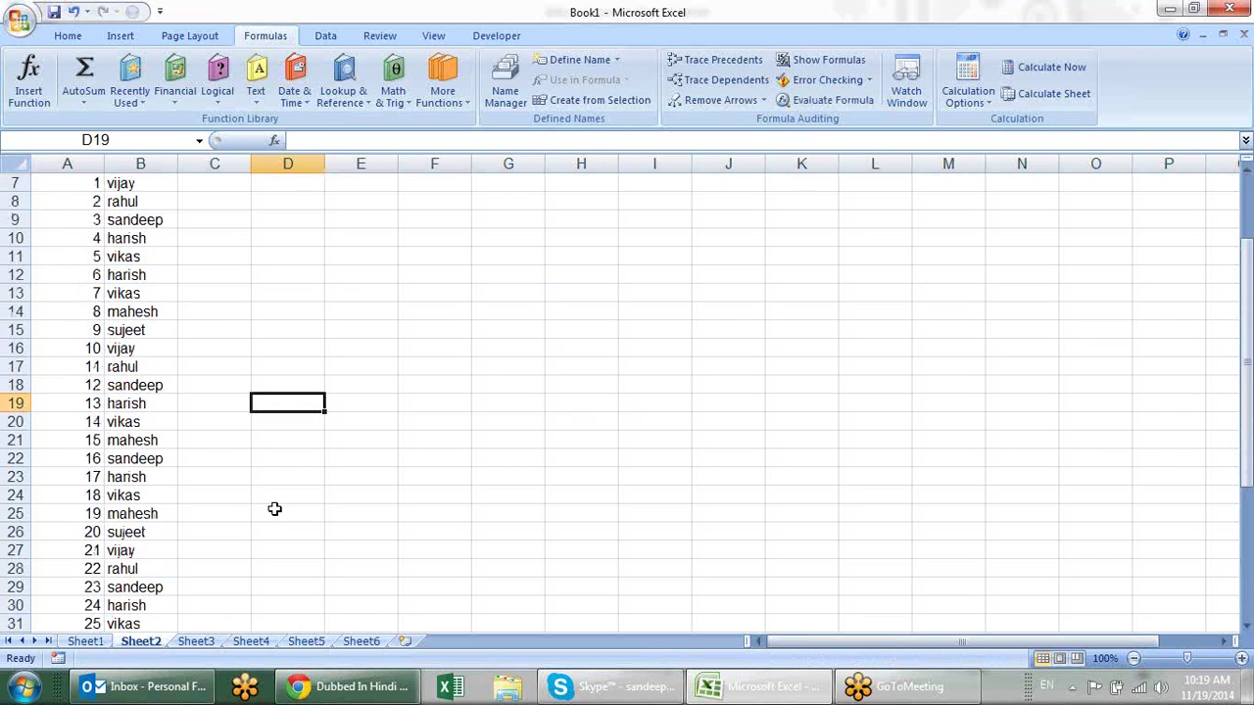
scroll(282, 511, "up", 2)
Clear every name in column B from B8 down, below vijay.
left_click(157, 296)
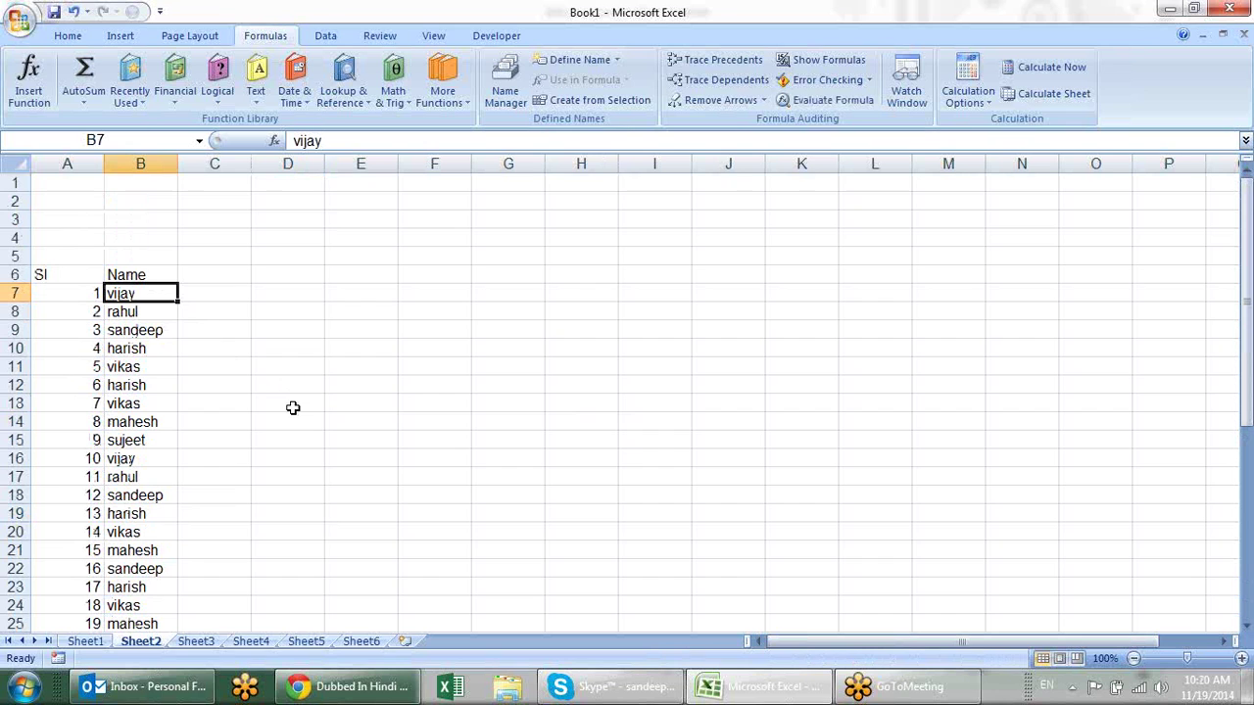
left_click(168, 310)
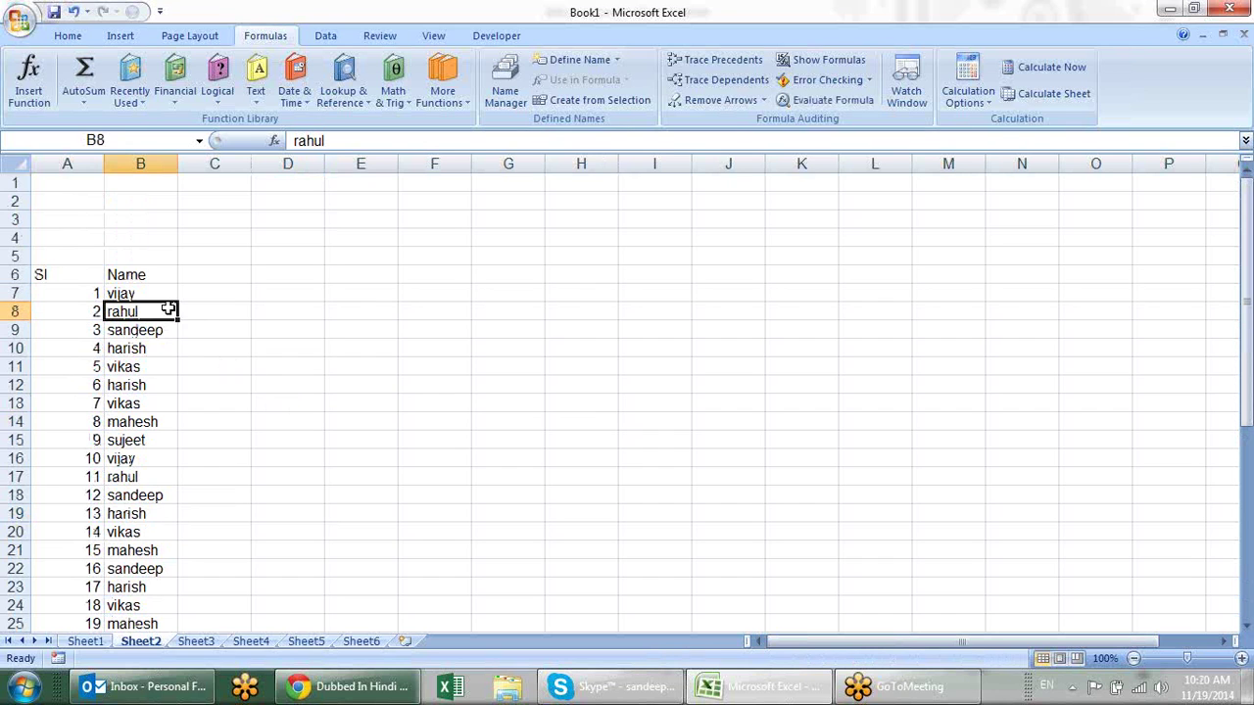
key("ctrl+shift+Down")
key("Delete")
Change A7's formula to =IF(B7="","",ROW()-6) so it shows 1.
left_click(259, 348)
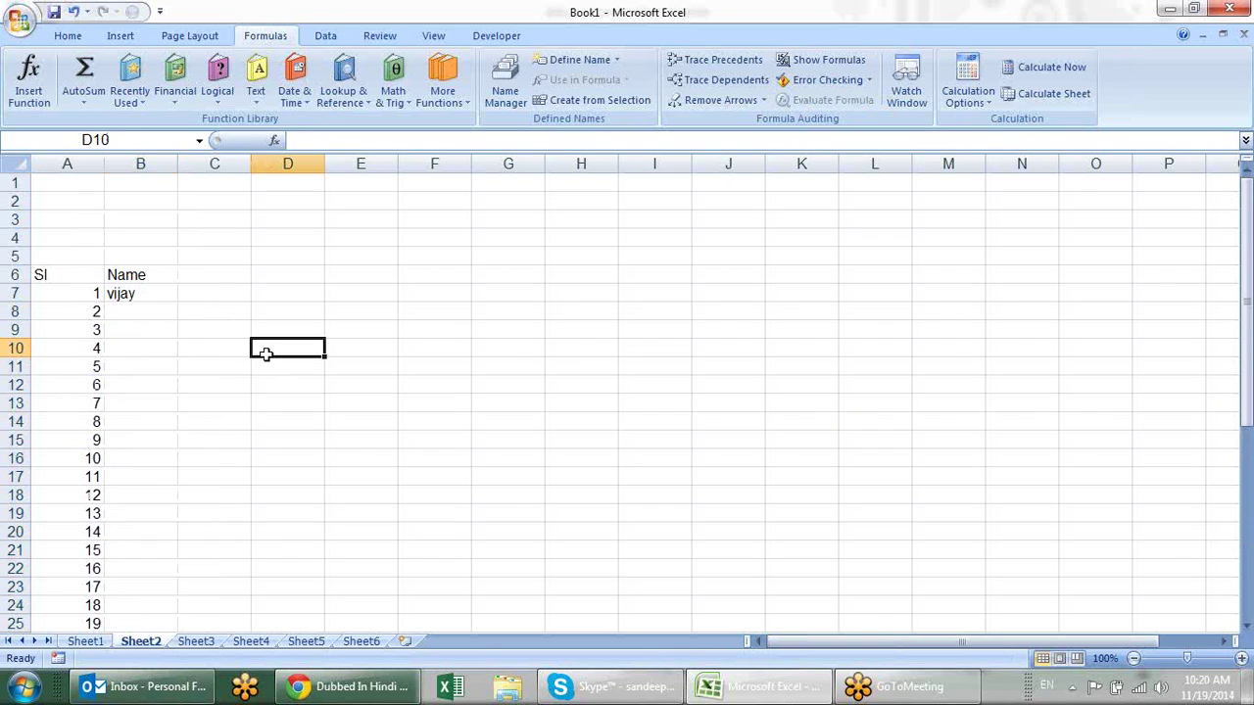
left_click(83, 293)
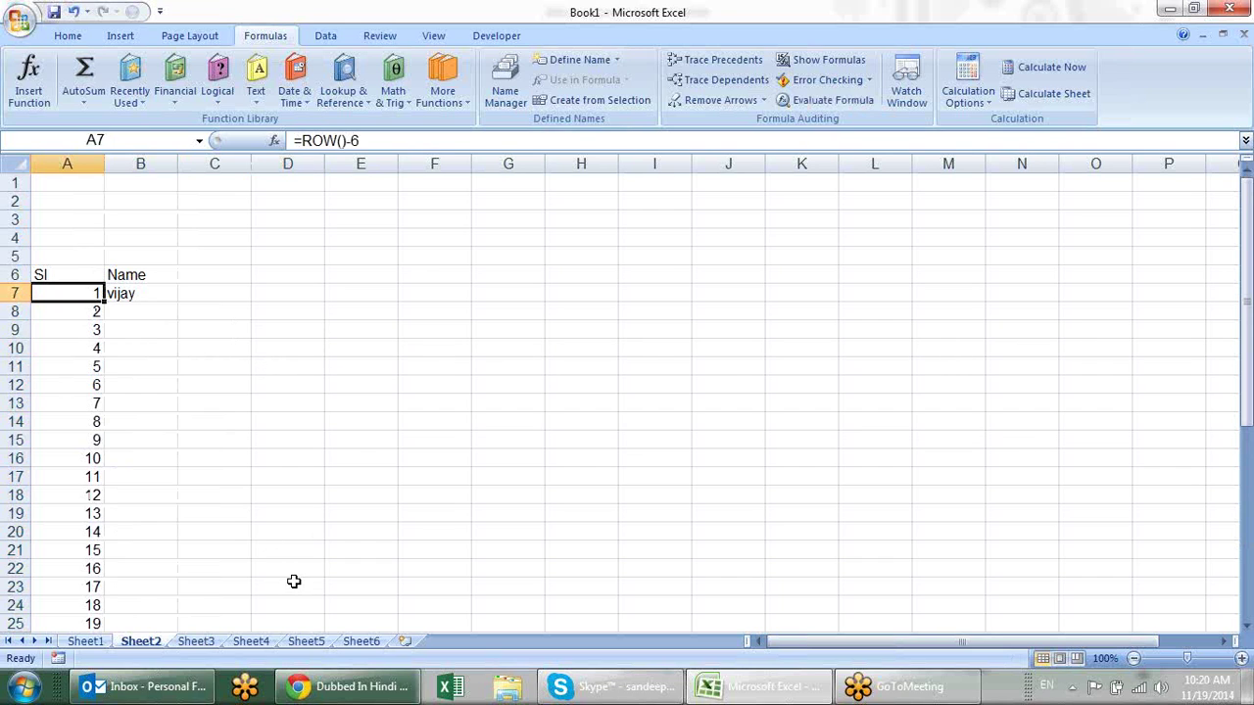
key("F2")
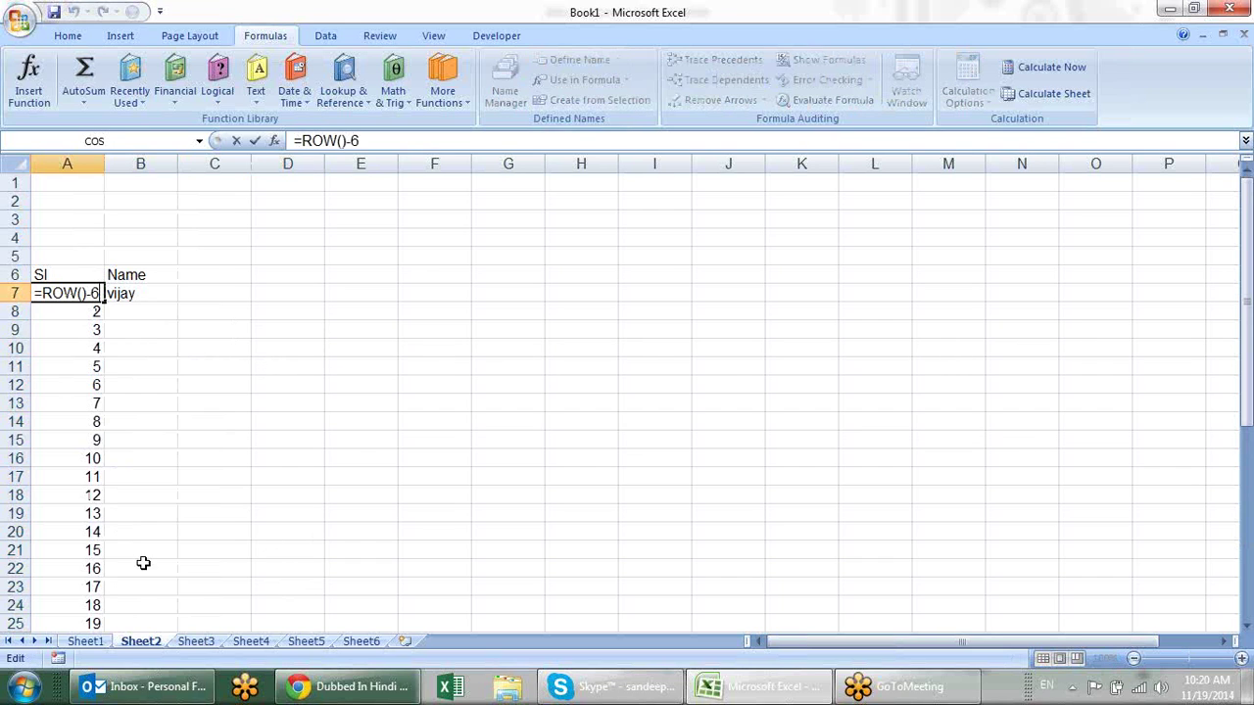
left_click_drag(103, 293, 36, 285)
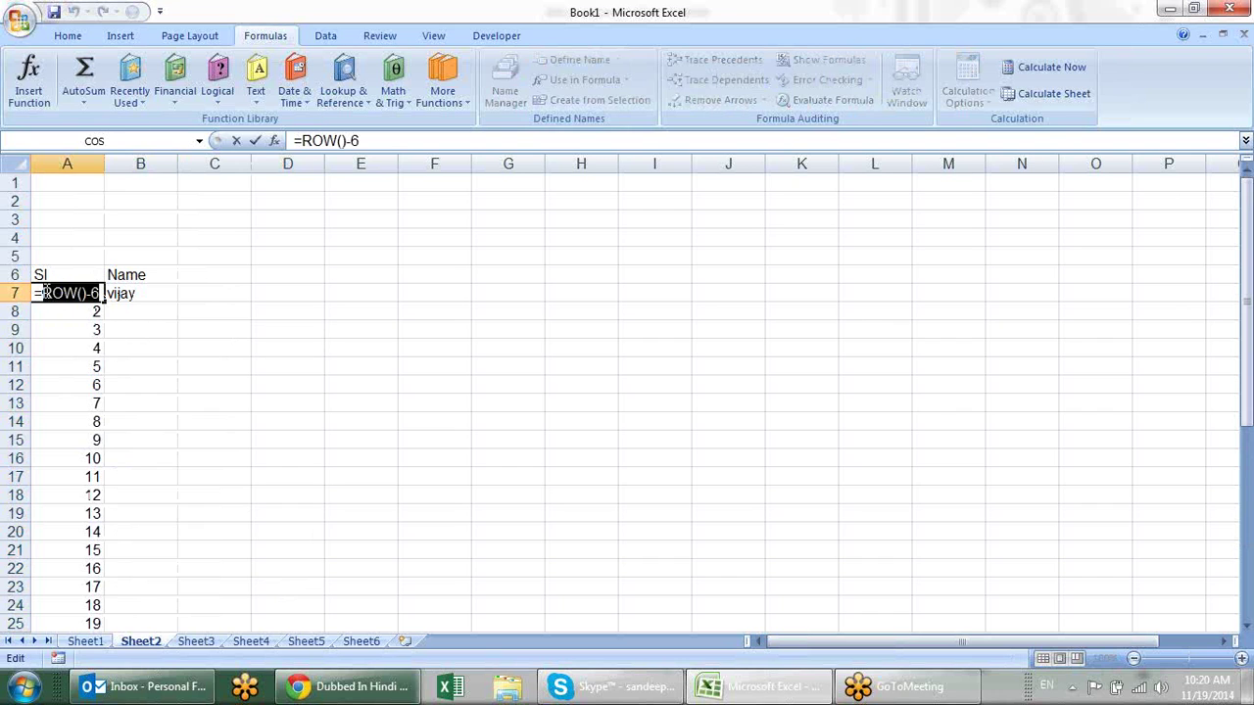
left_click(41, 293)
type("IF(")
left_click(287, 292)
key("Left")
key("Left")
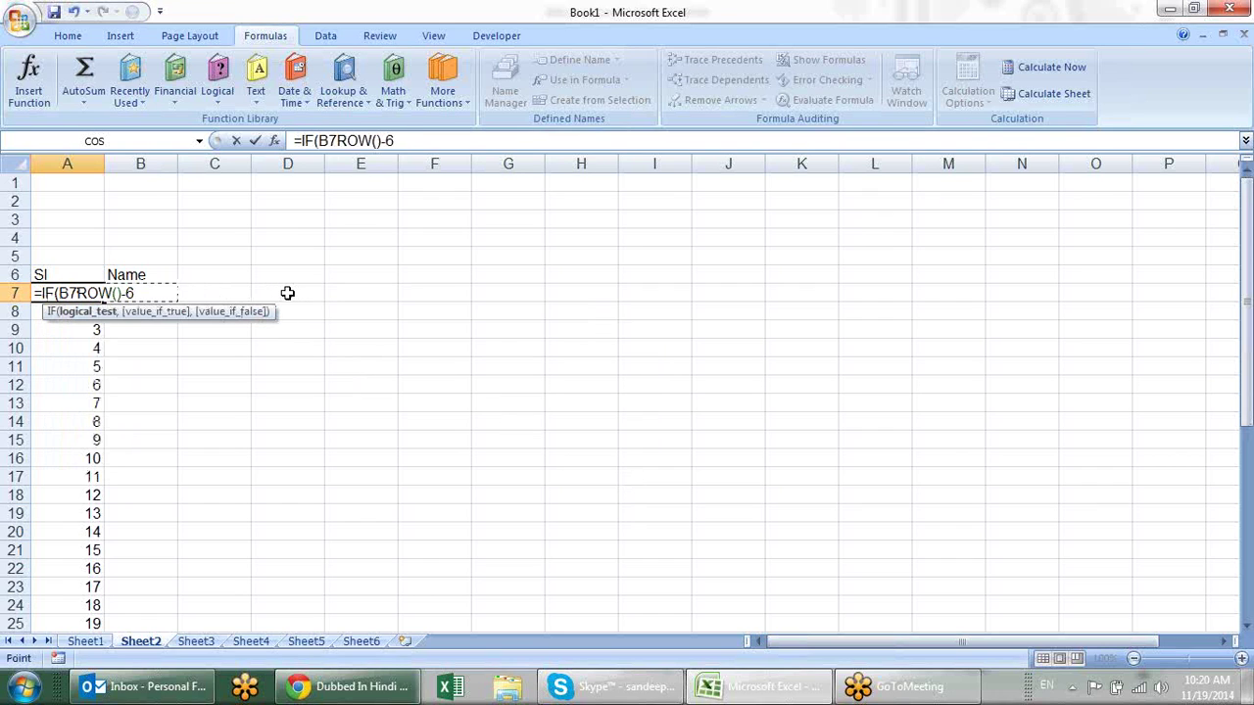
type("=\"\"")
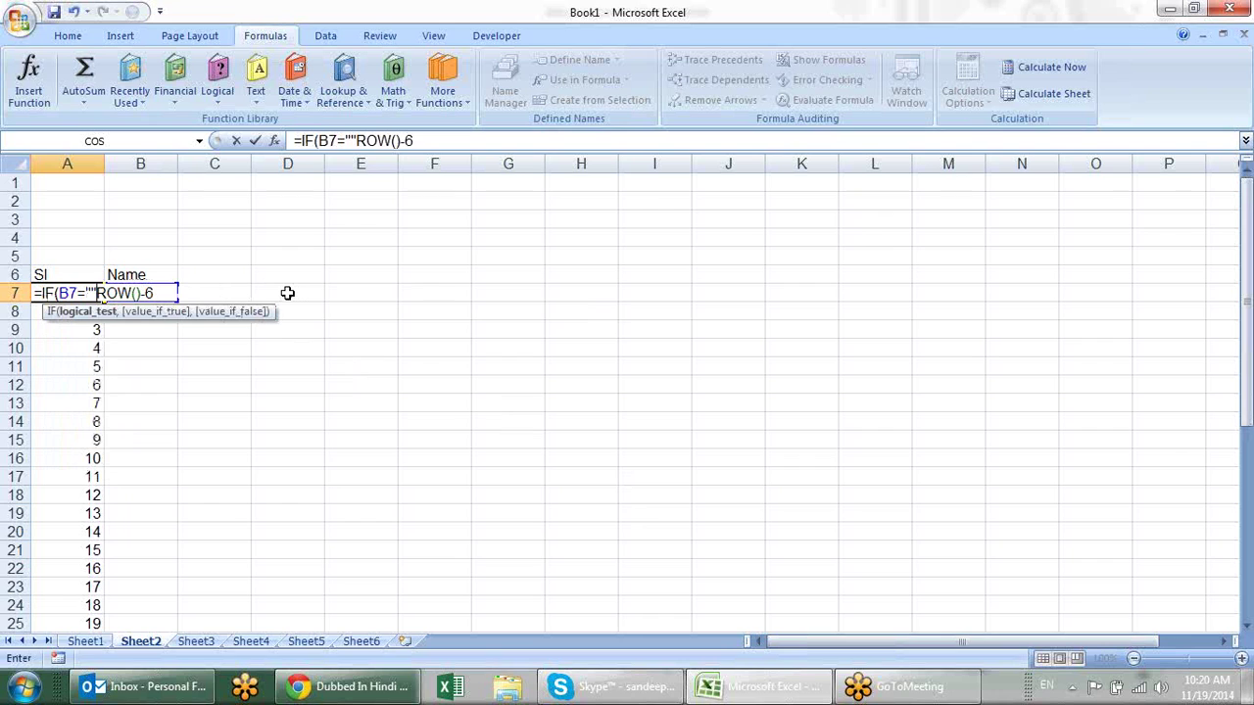
type(",\"\"")
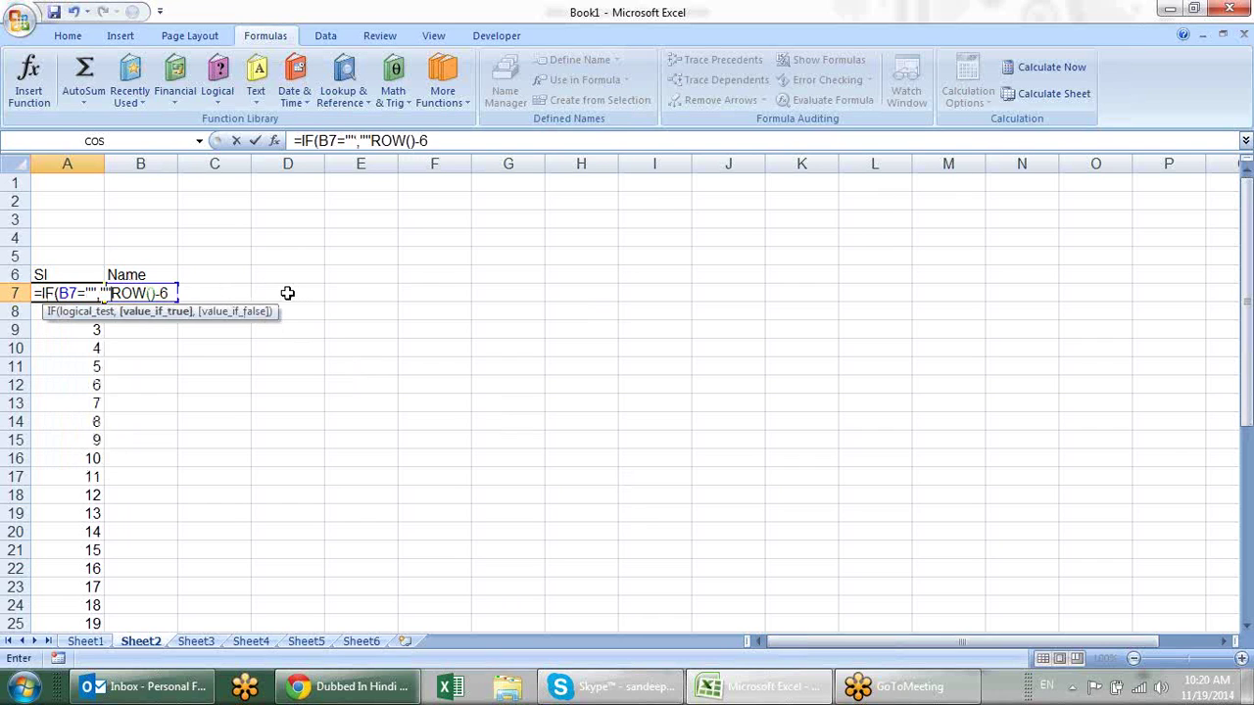
type(",")
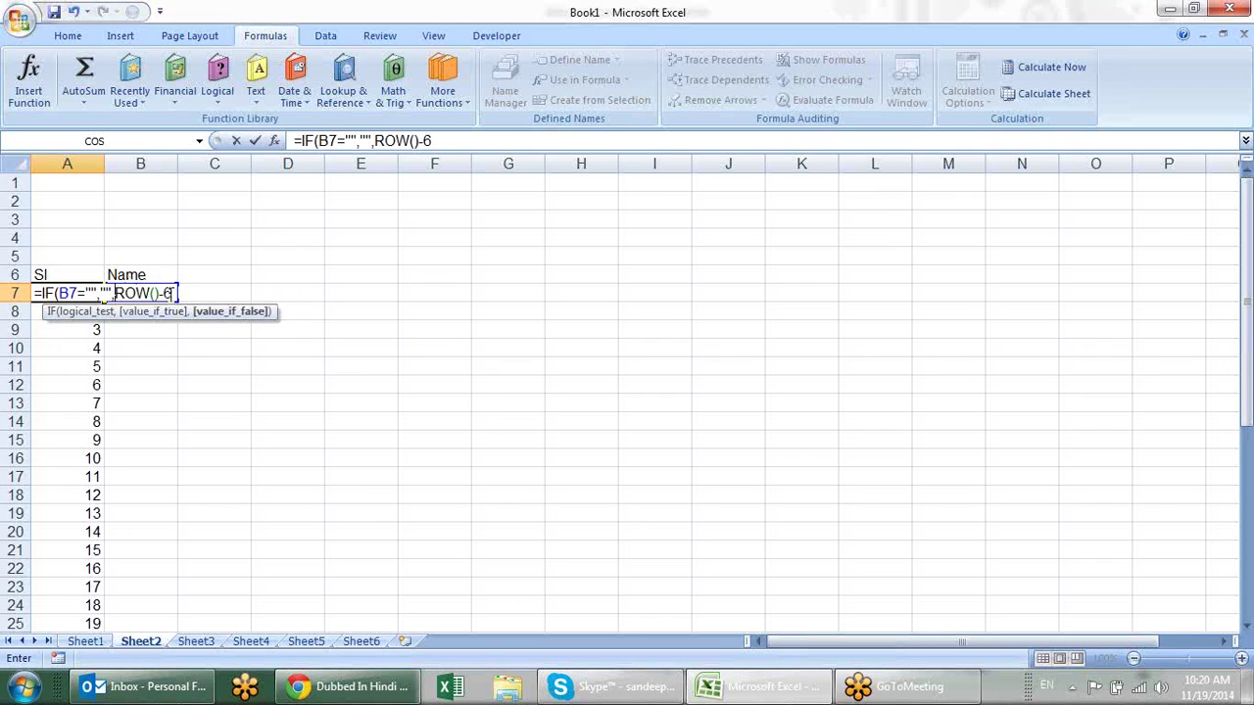
left_click(174, 292)
type(")")
key("Return")
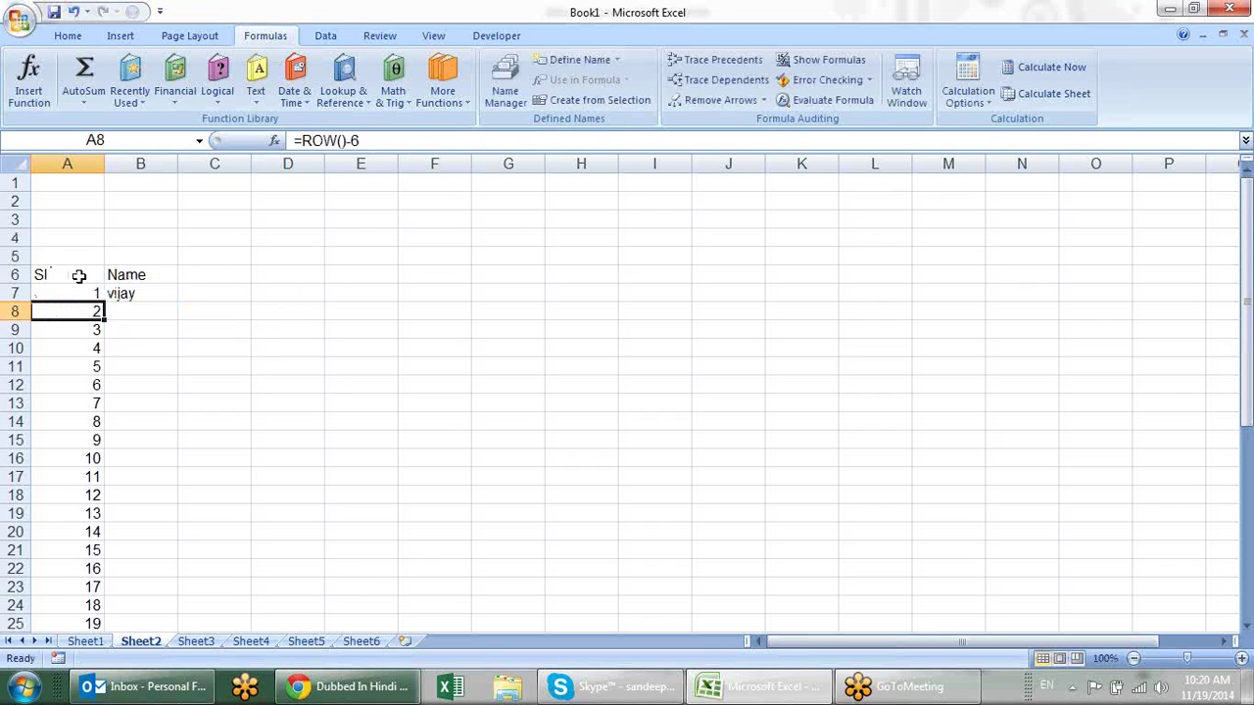
Copy the IF formula down column A to row 40.
left_click(88, 294)
left_click_drag(103, 304, 103, 620)
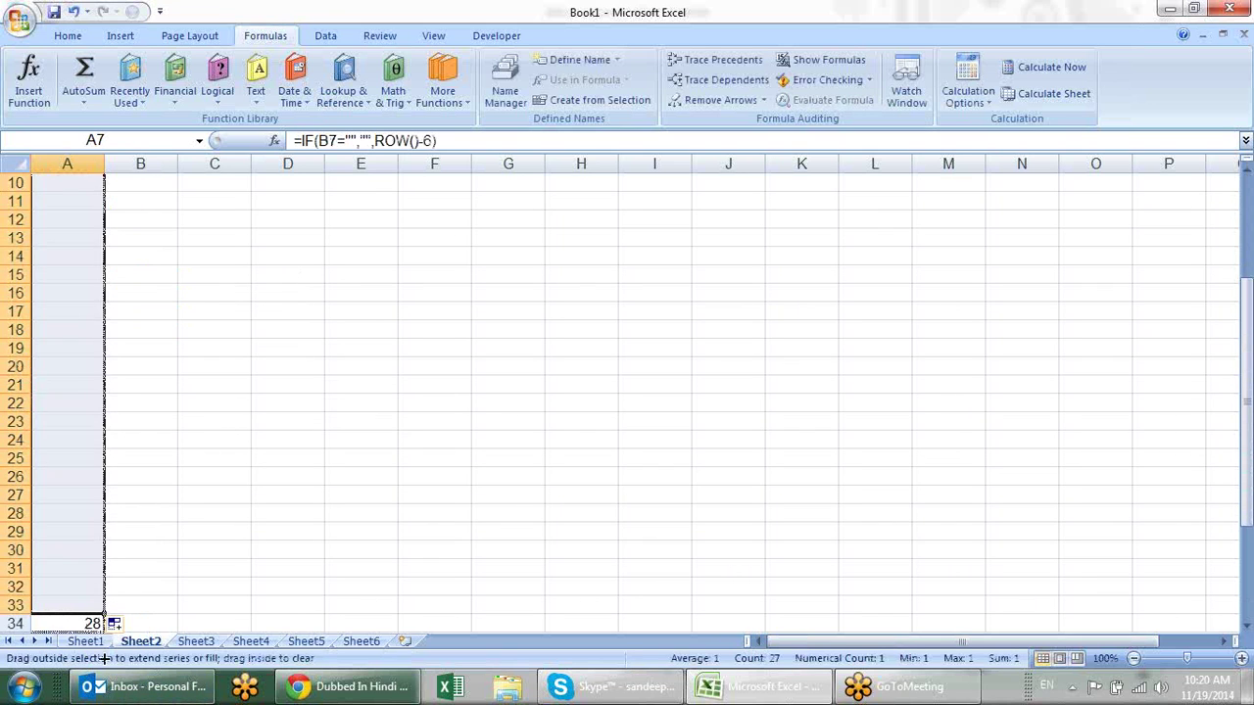
left_click_drag(103, 620, 103, 615)
left_click(226, 305)
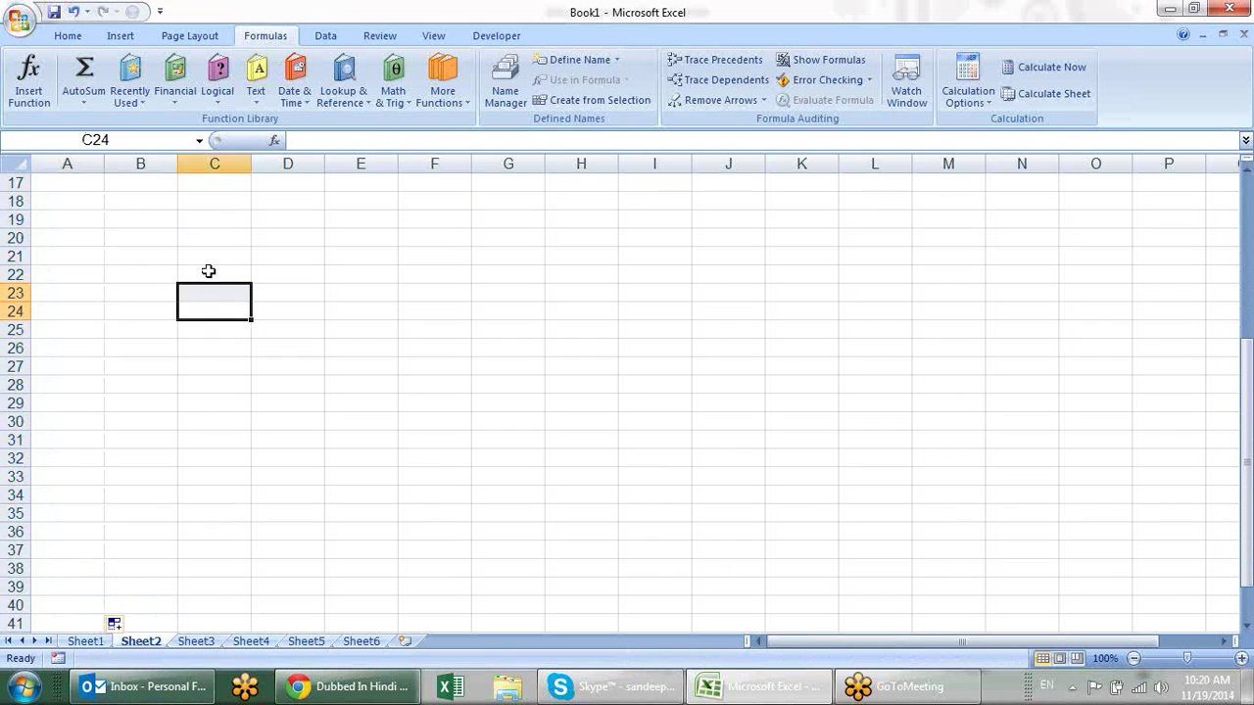
scroll(206, 277, "up", 5)
Enter names from B8 down to B21 (ending 'dd' and 'df') and check A8's numbering formula.
left_click(160, 313)
type("sdf df df df df df df df df df ")
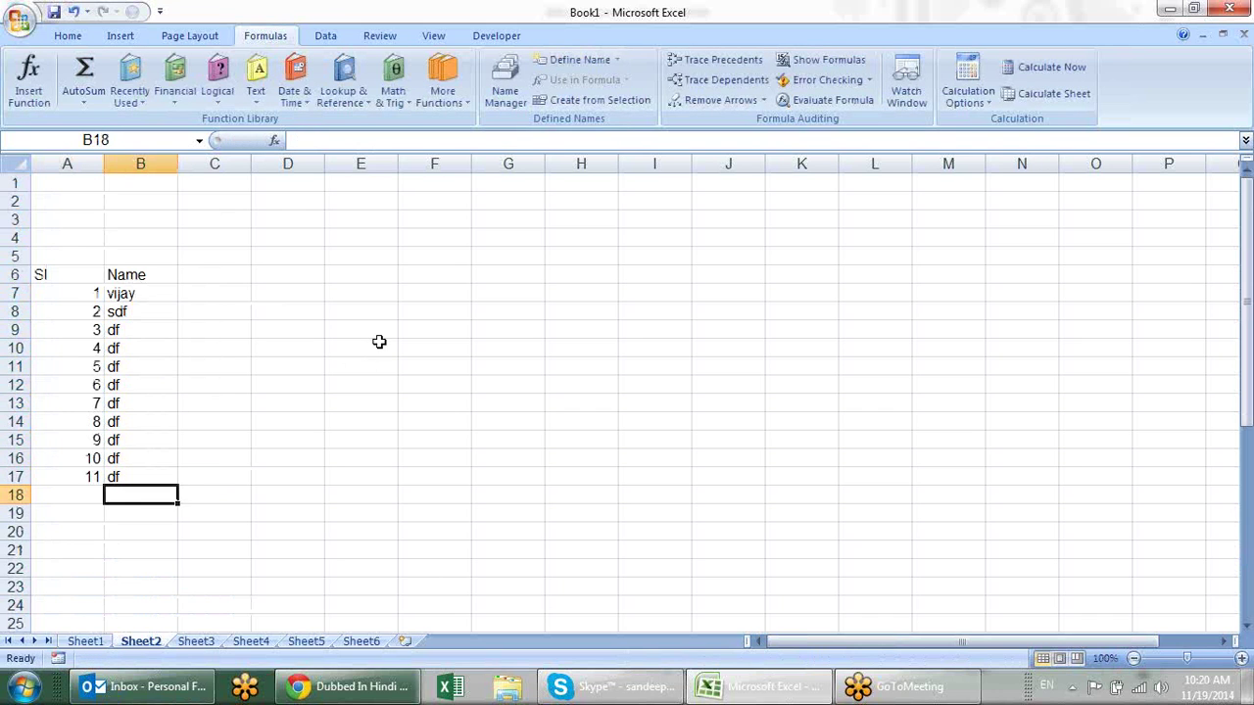
type("df")
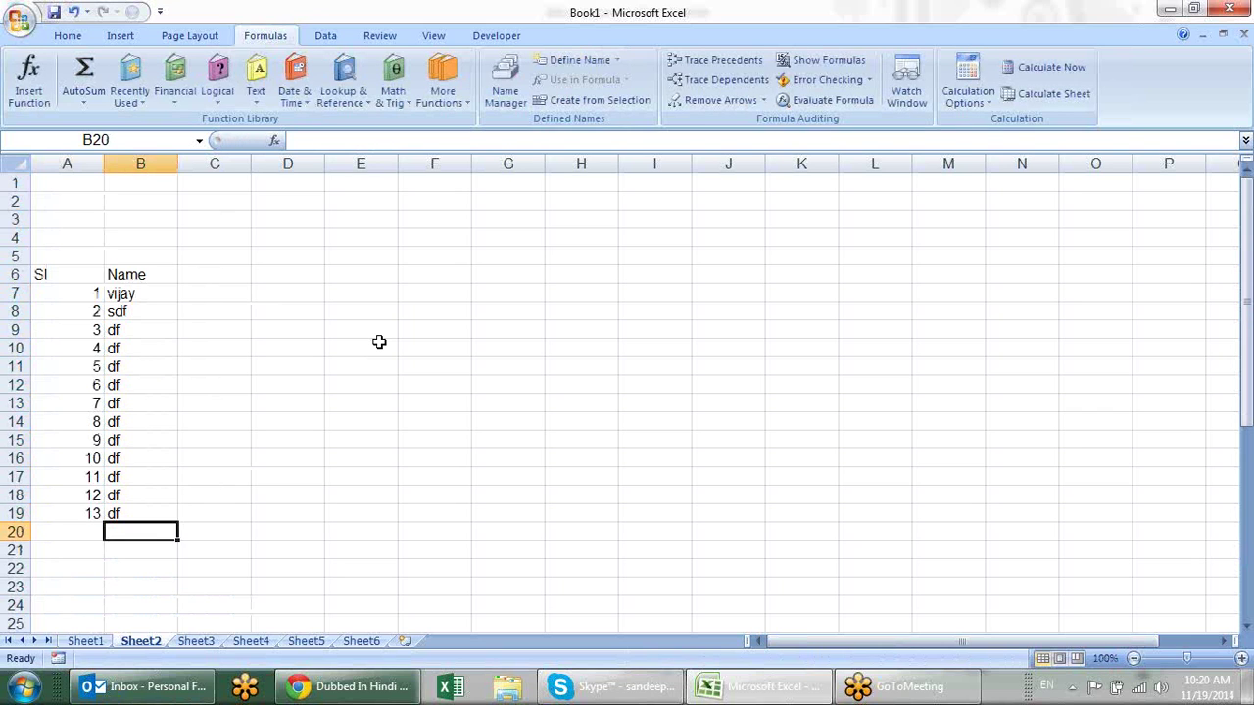
type(" df dd")
key("Return")
type("df")
key("Return")
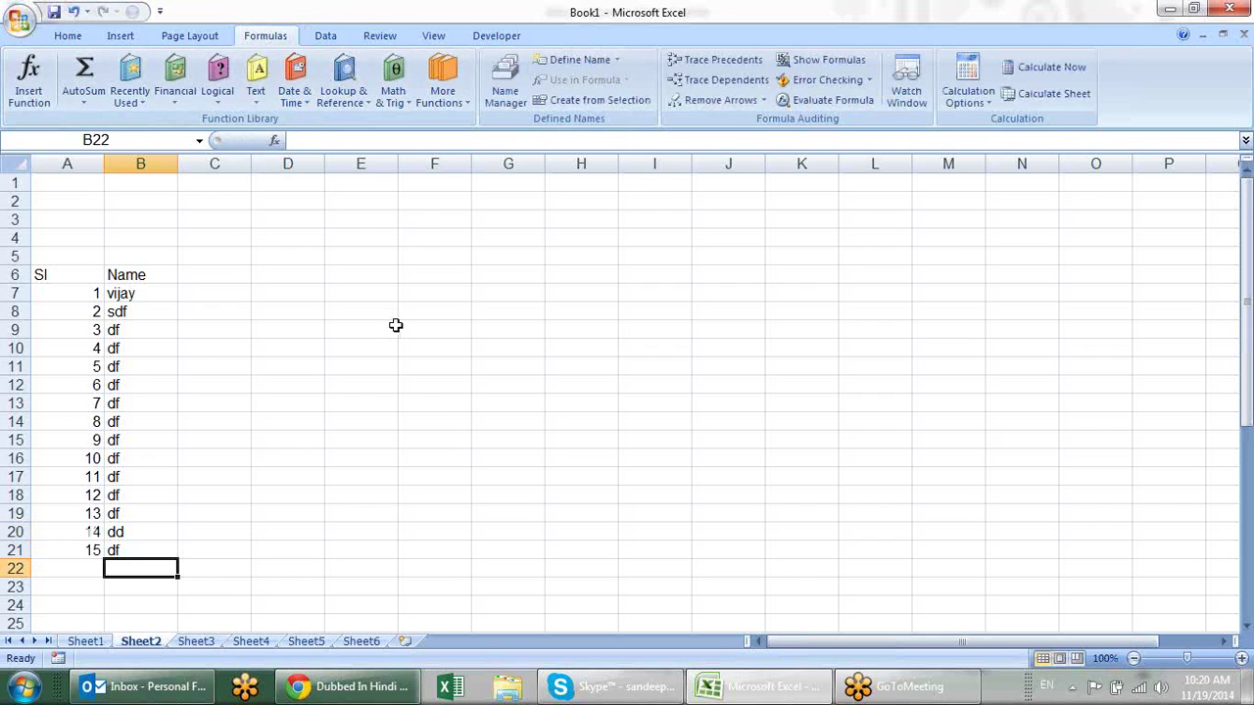
left_click(98, 311)
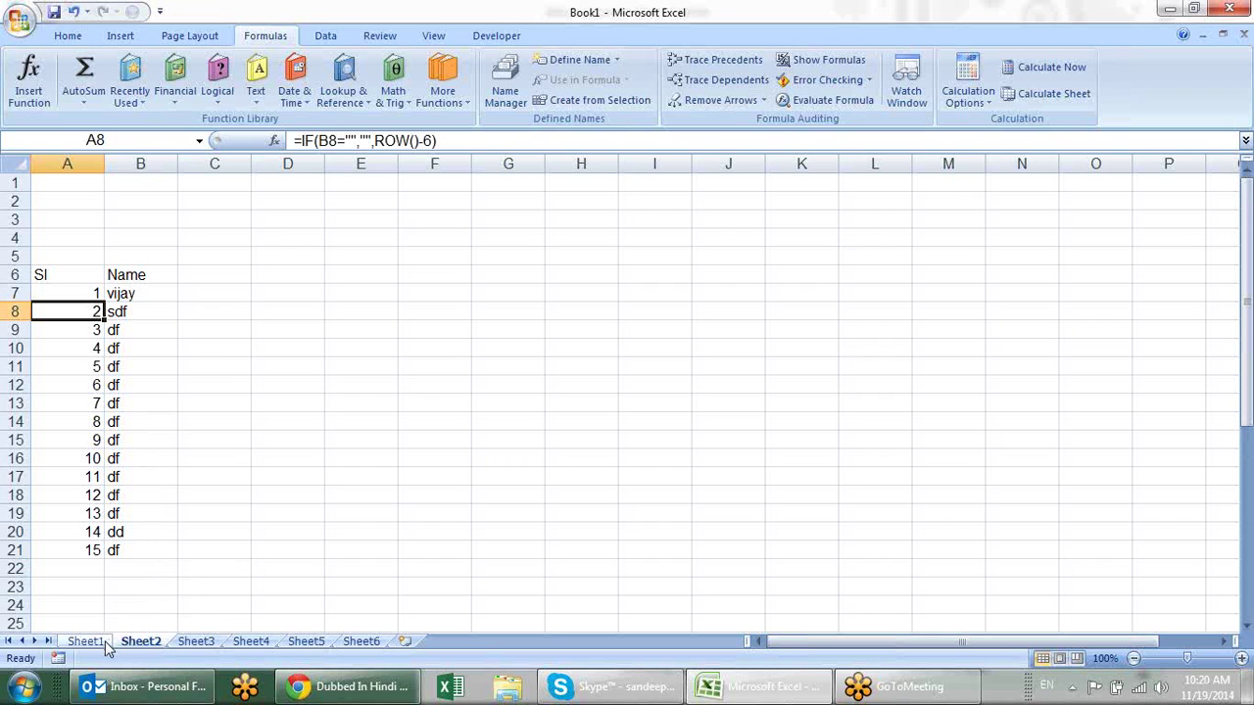
Enter =COLUMNS(I3:L7) in F5 so it returns 4.
left_click(350, 102)
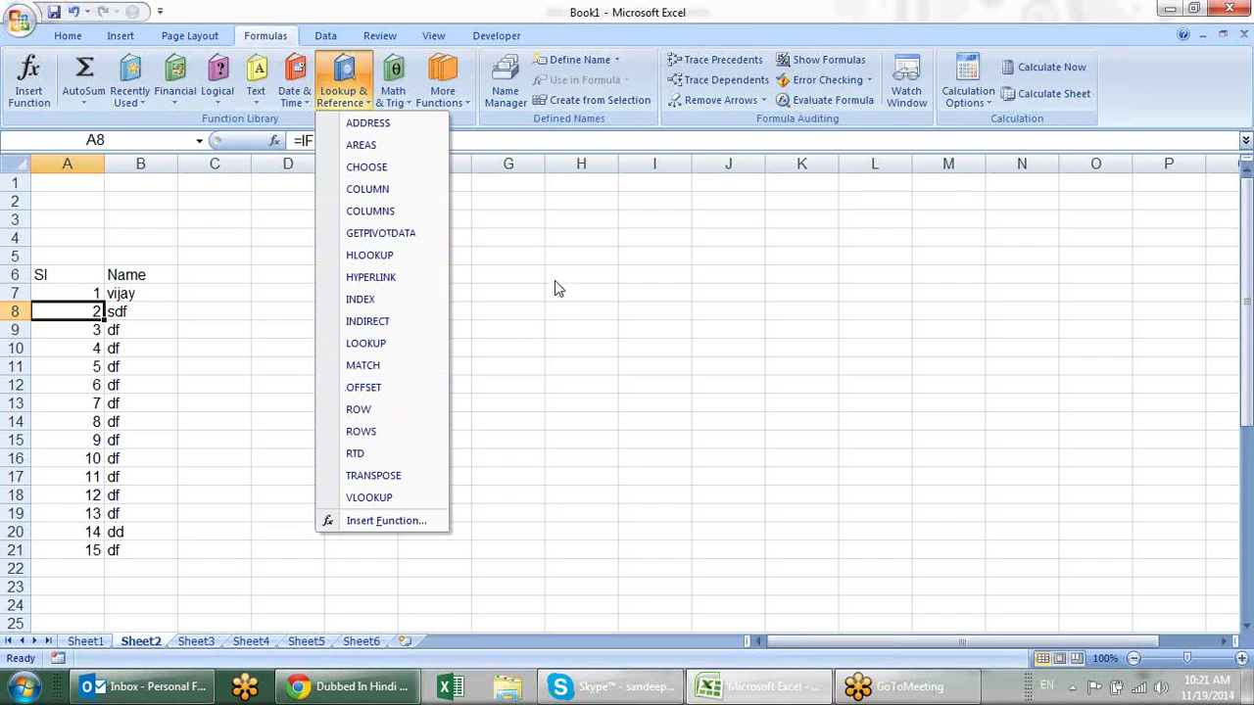
left_click(529, 263)
left_click(420, 254)
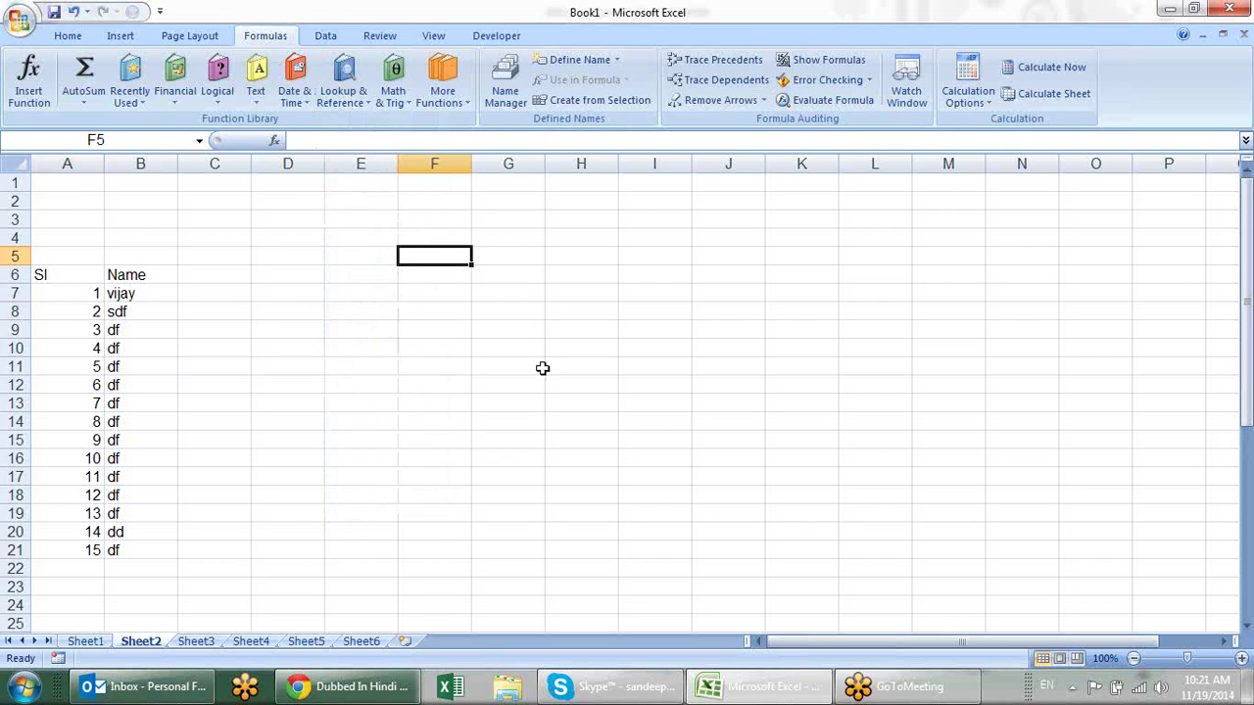
type("=ro")
key("BackSpace")
key("BackSpace")
type("cl")
key("BackSpace")
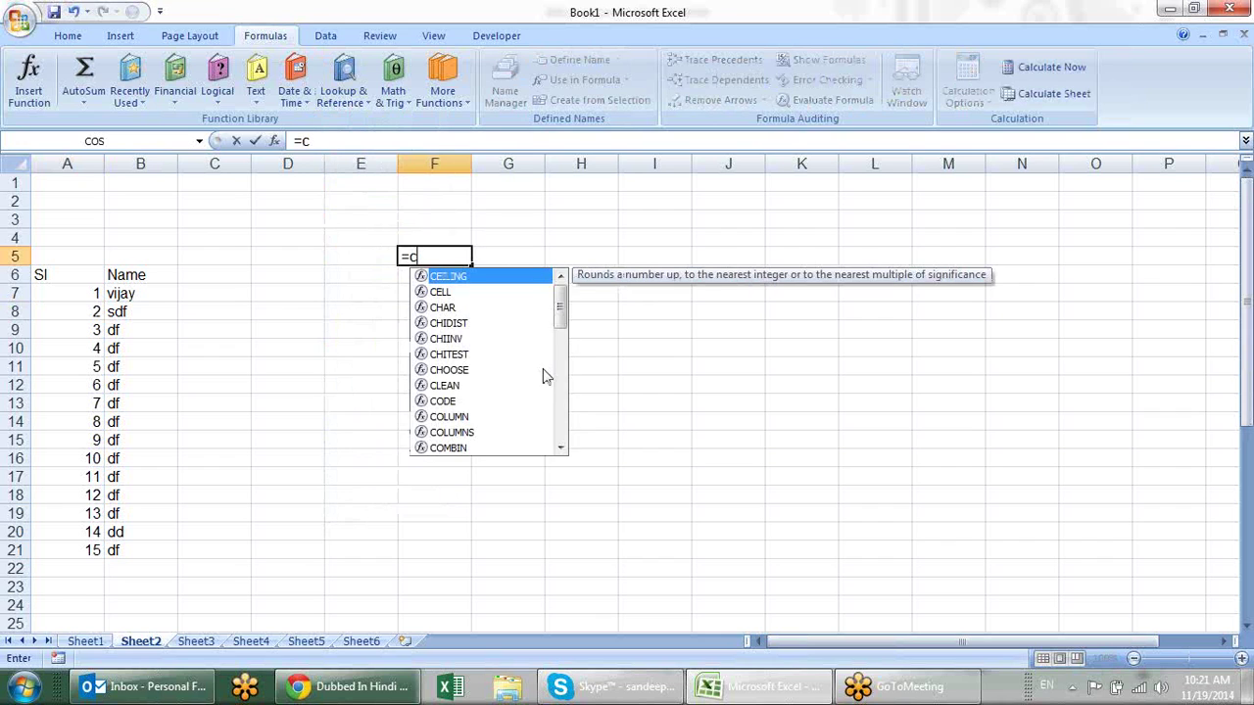
type("ol")
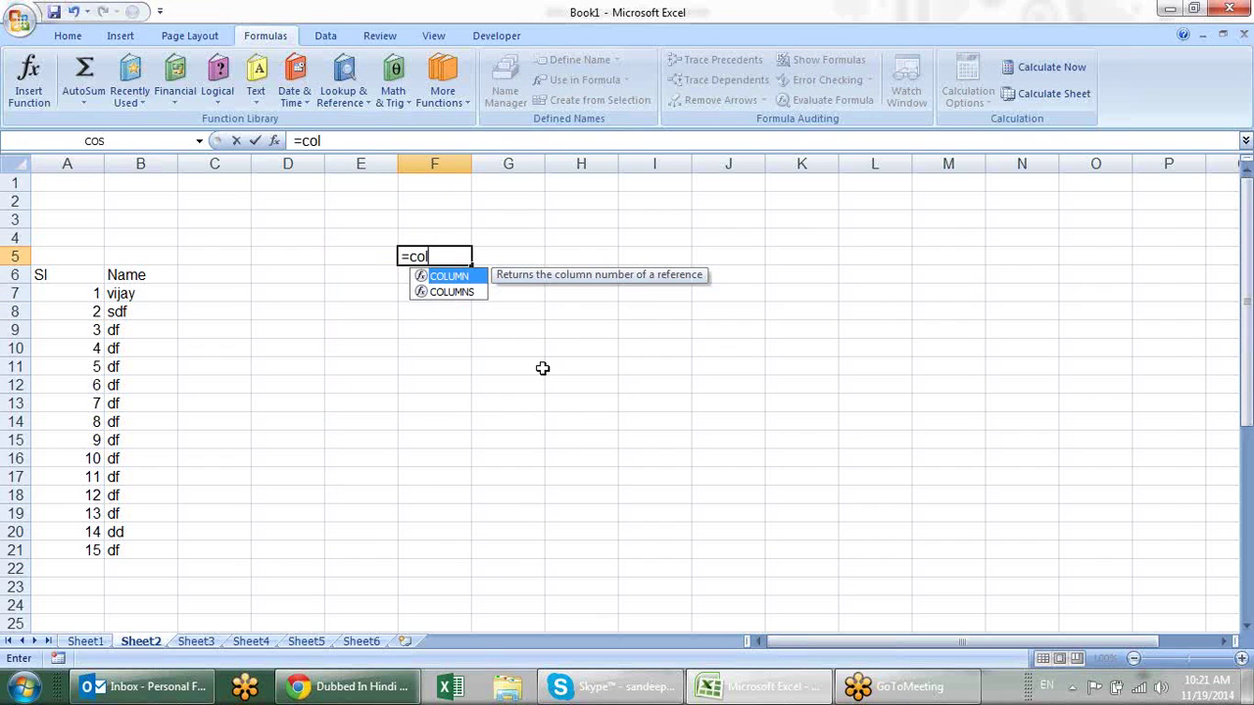
key("Down")
key("Tab")
left_click_drag(627, 221, 901, 299)
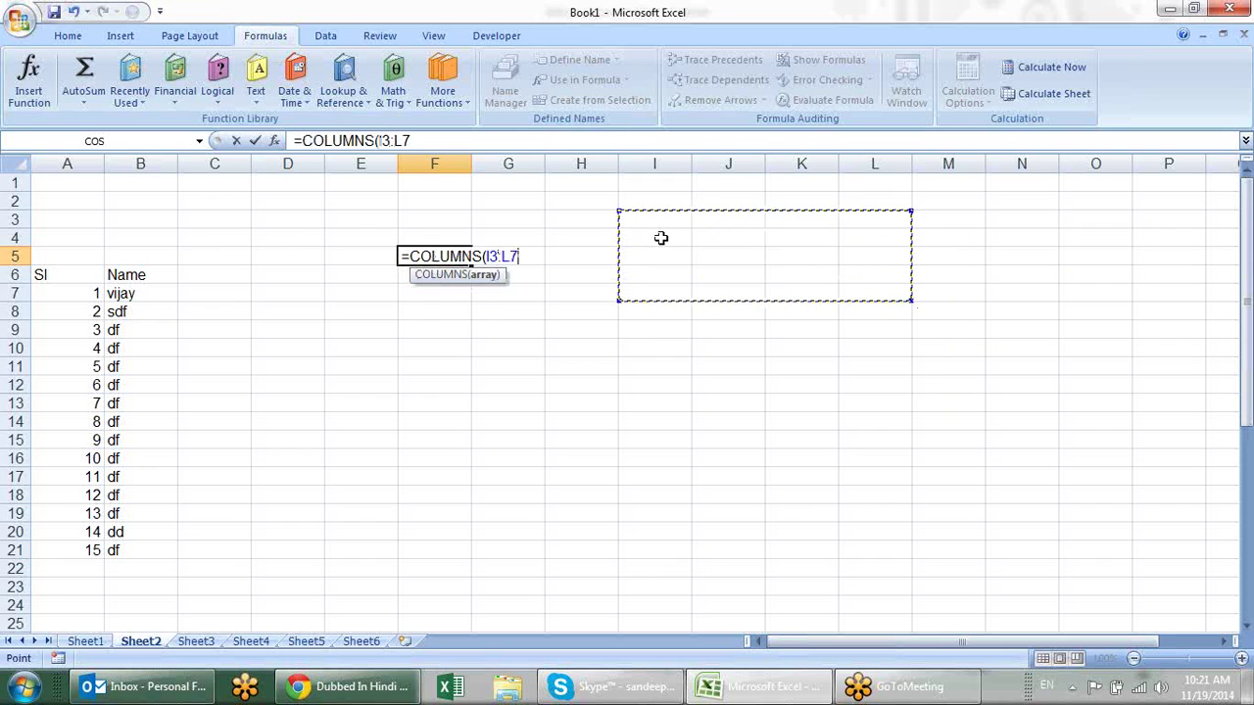
key("Return")
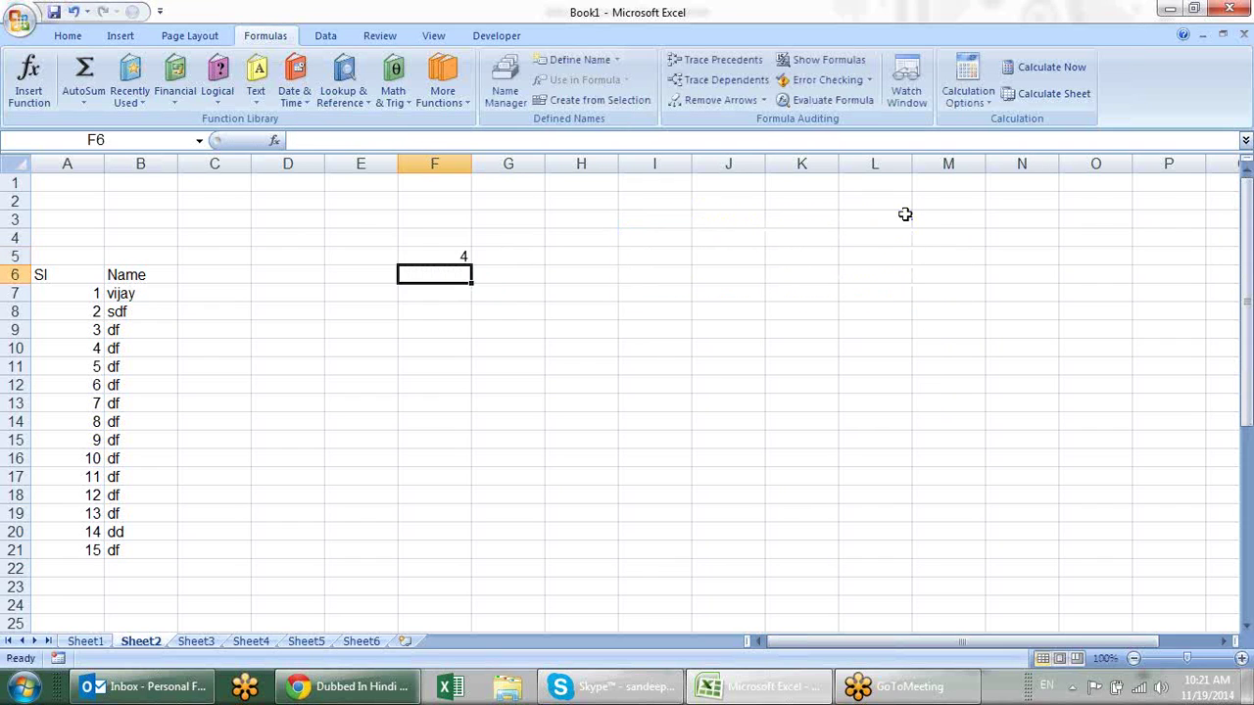
Enter =ROWS(J6:L10) in F6 so it returns 5, then review both results.
type("=")
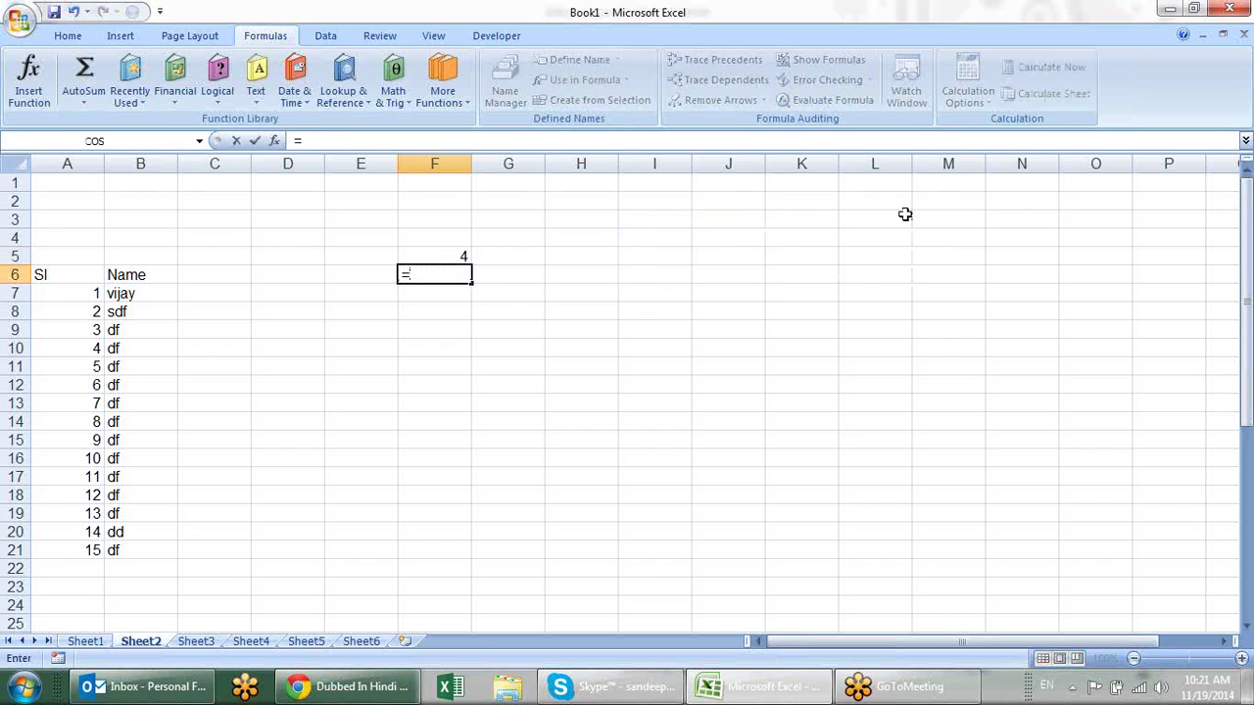
type("row")
key("Down")
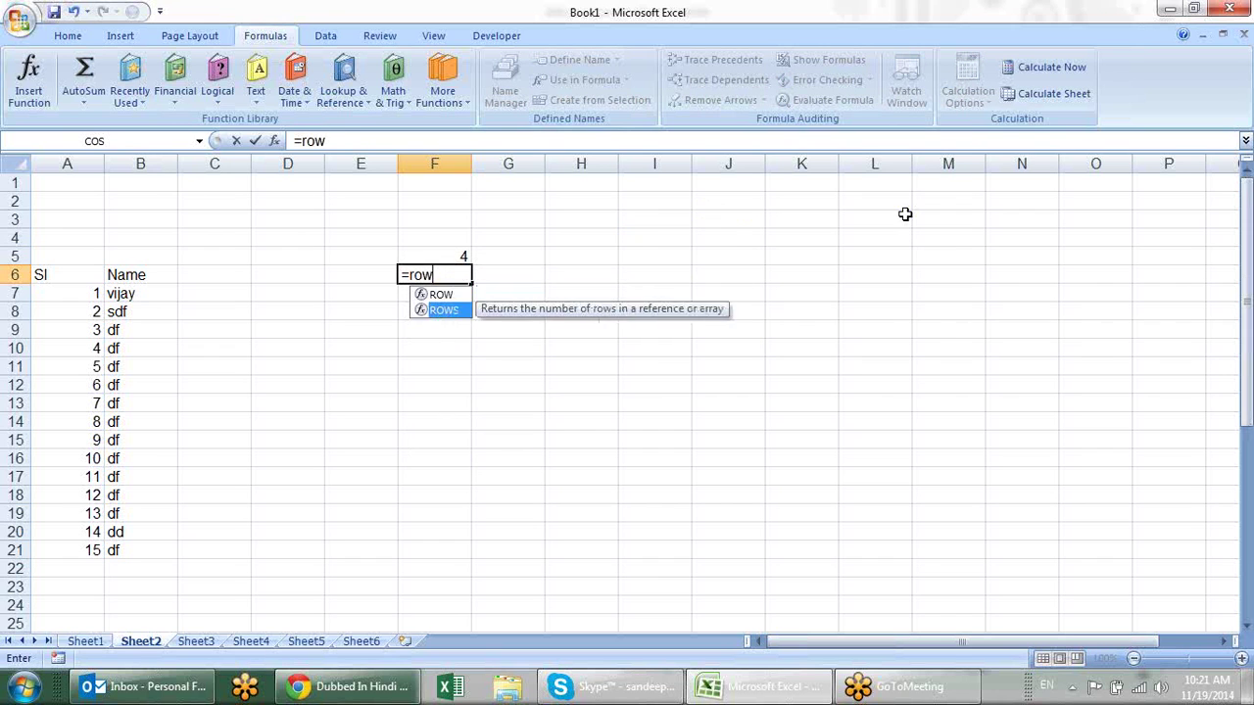
key("Tab")
mouse_move(727, 274)
left_mouse_down()
mouse_move(930, 381)
mouse_move(884, 358)
left_mouse_up()
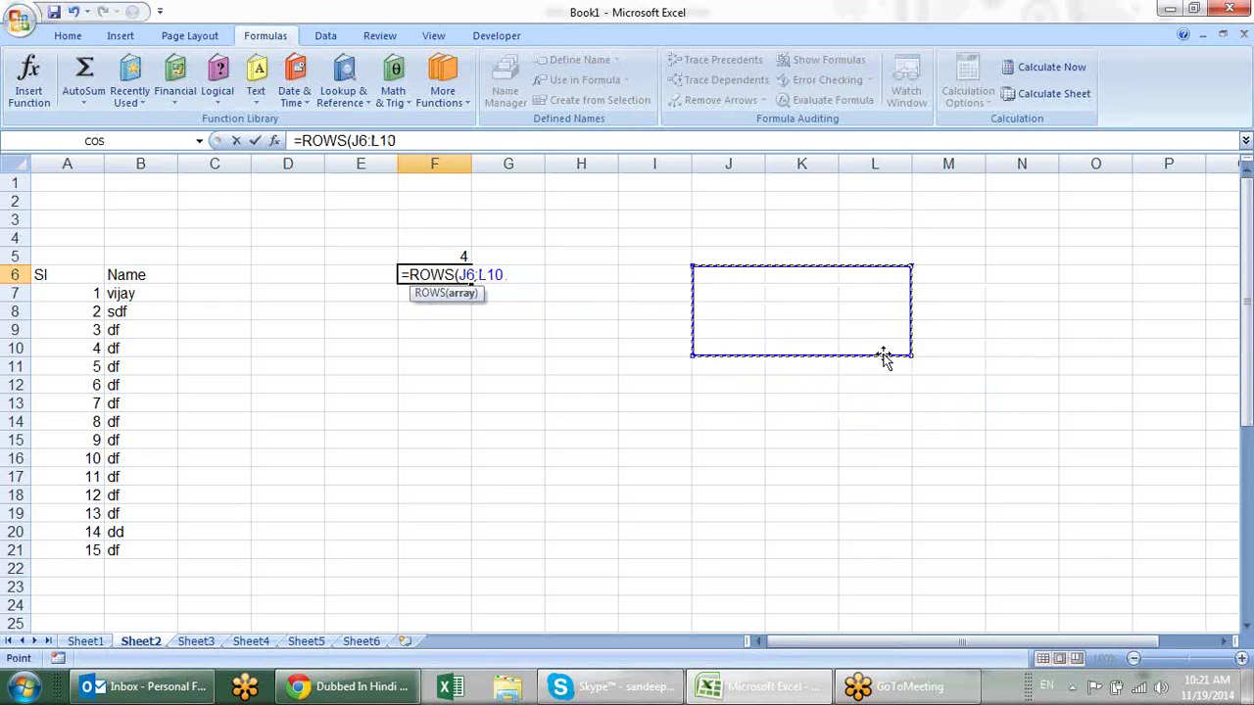
key("Return")
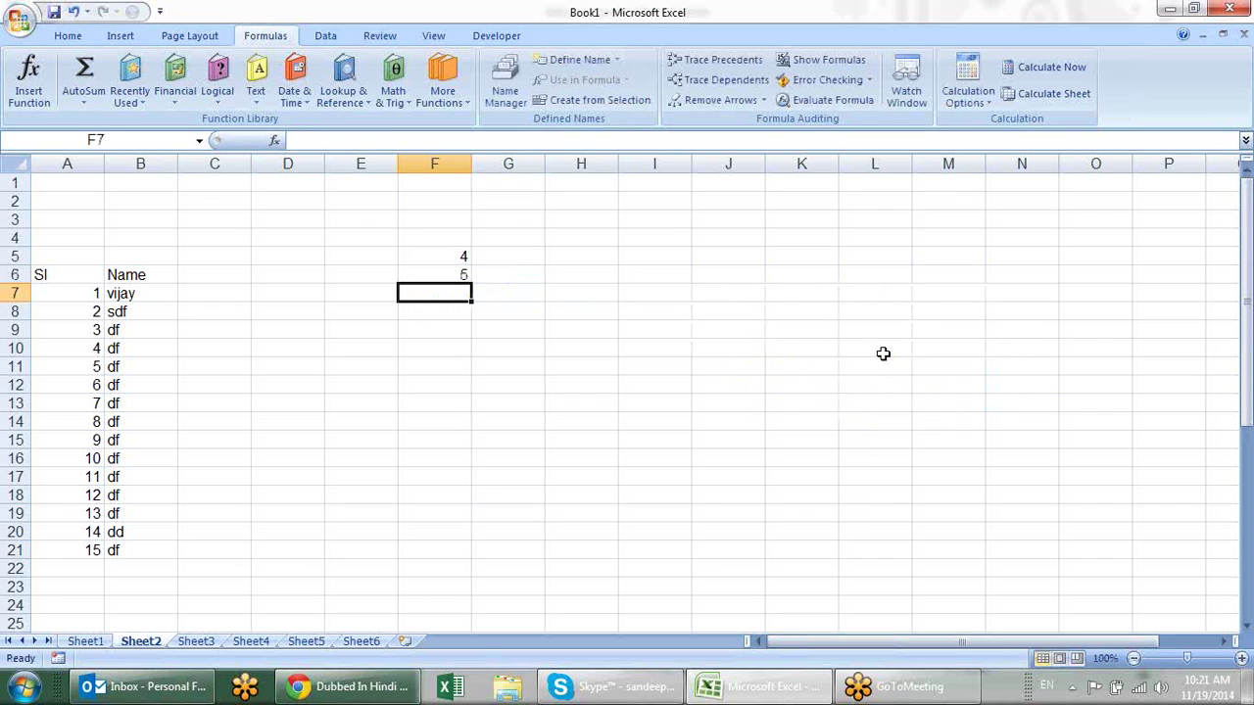
key("Up")
key("Up")
key("shift+Down")
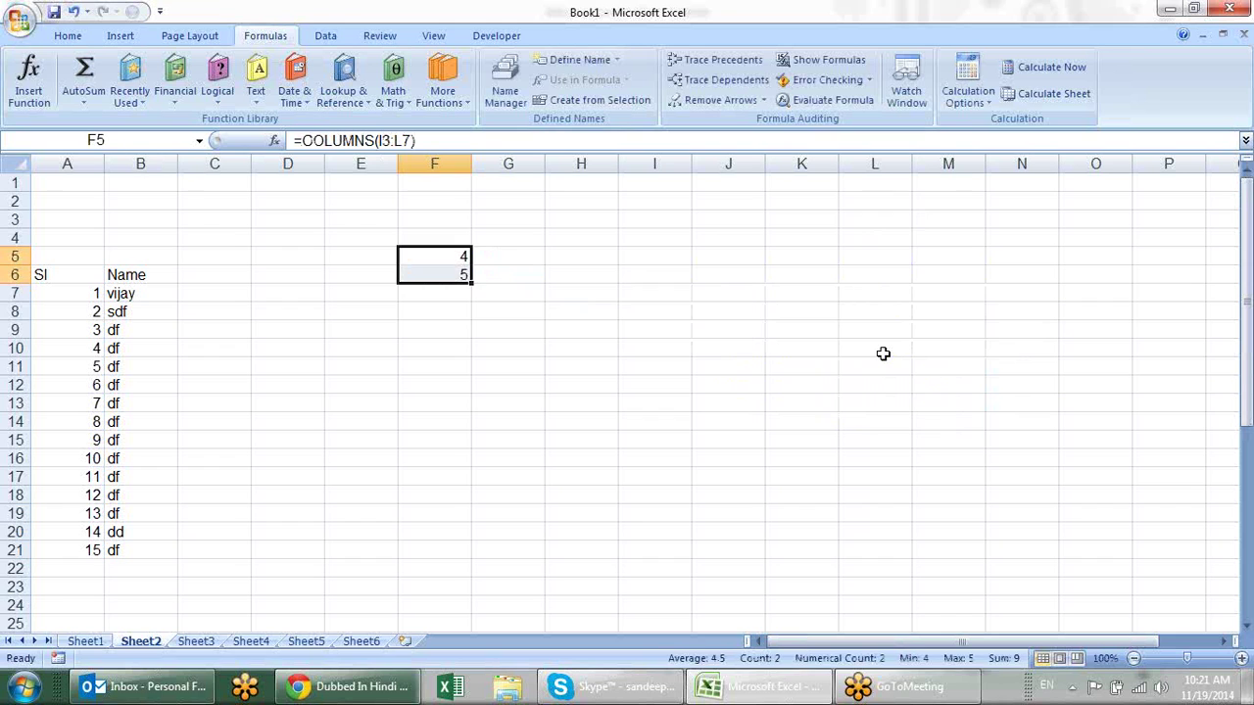
key("Left")
key("Left")
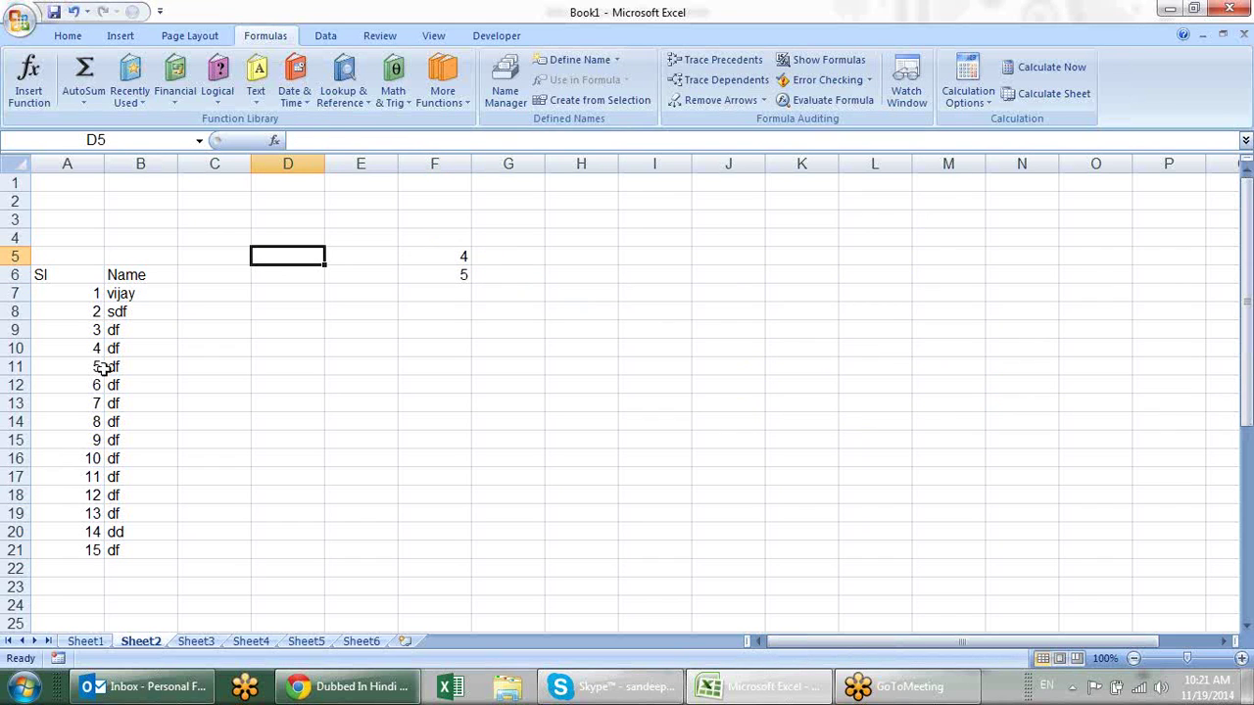
left_click(352, 95)
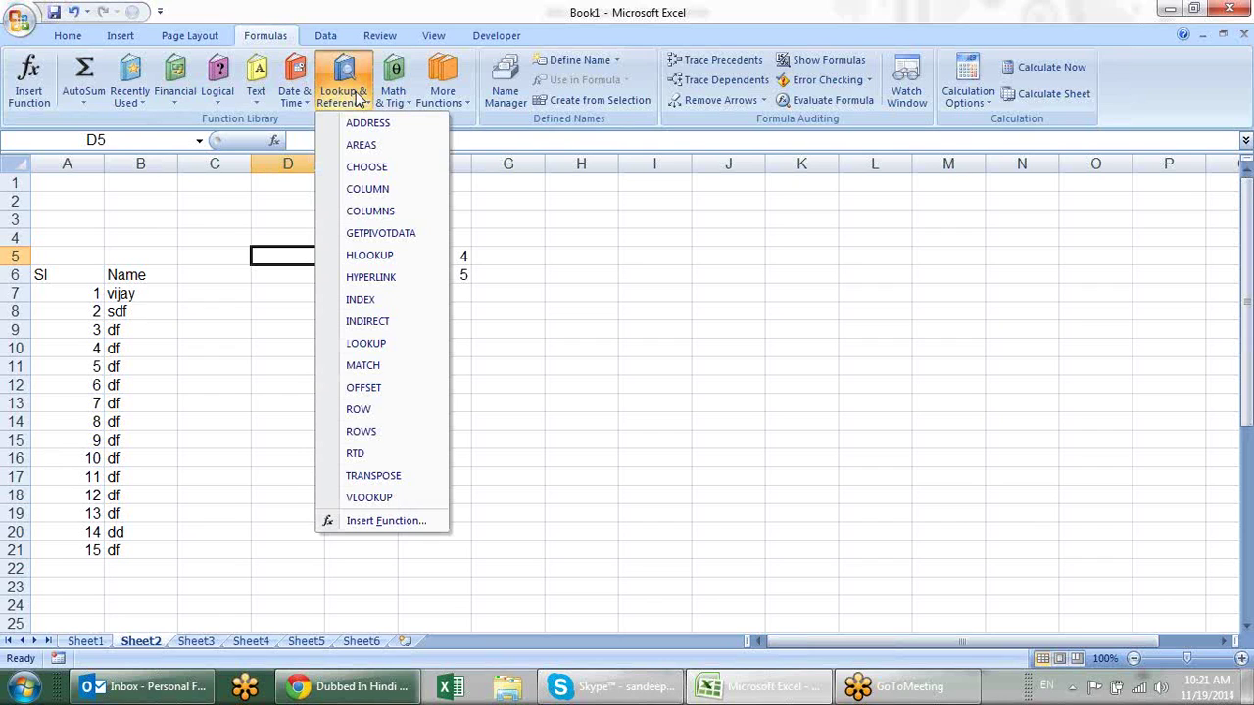
left_click(568, 407)
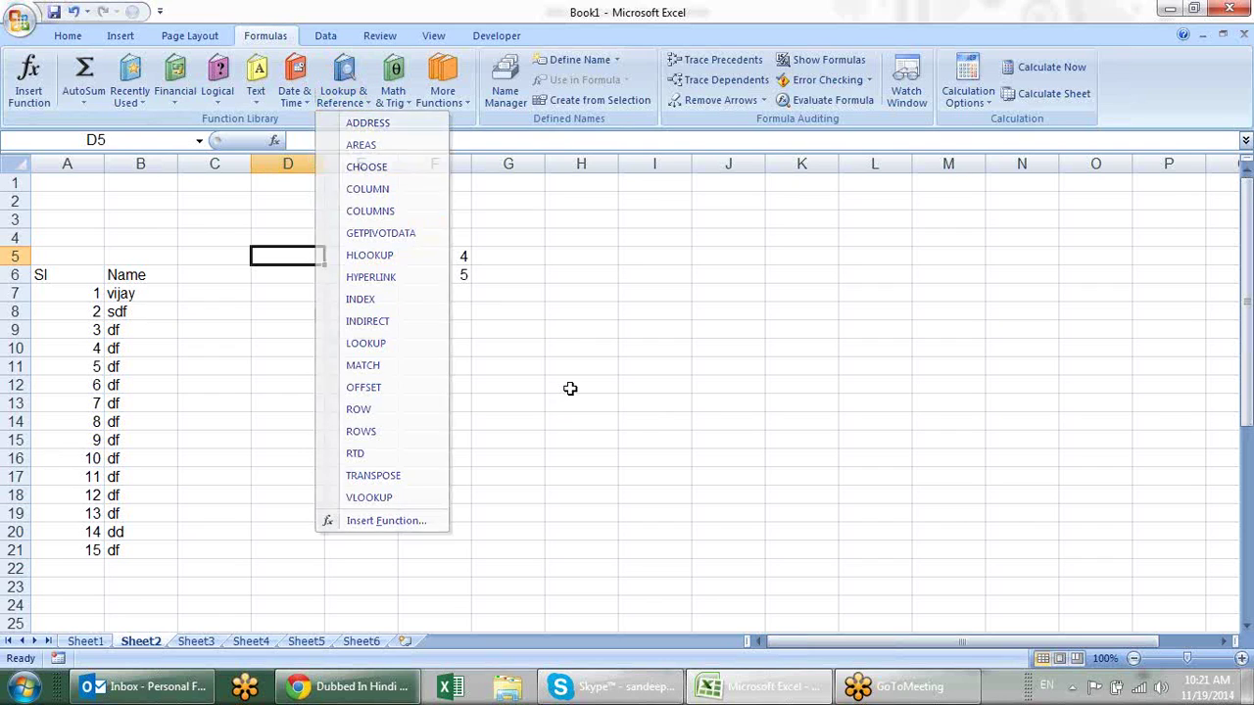
left_click(581, 256)
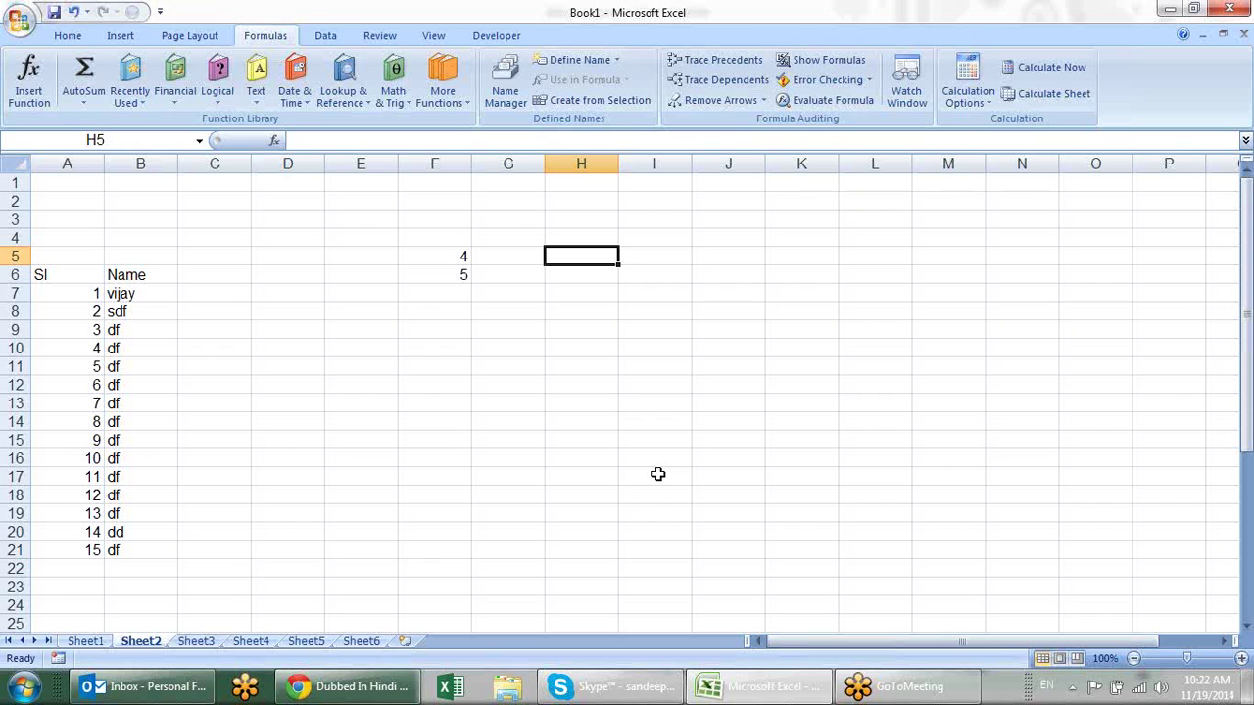
Type Google, Facebook, Gmail and Rediff into cells H5 through H8.
type("Google")
key("Return")
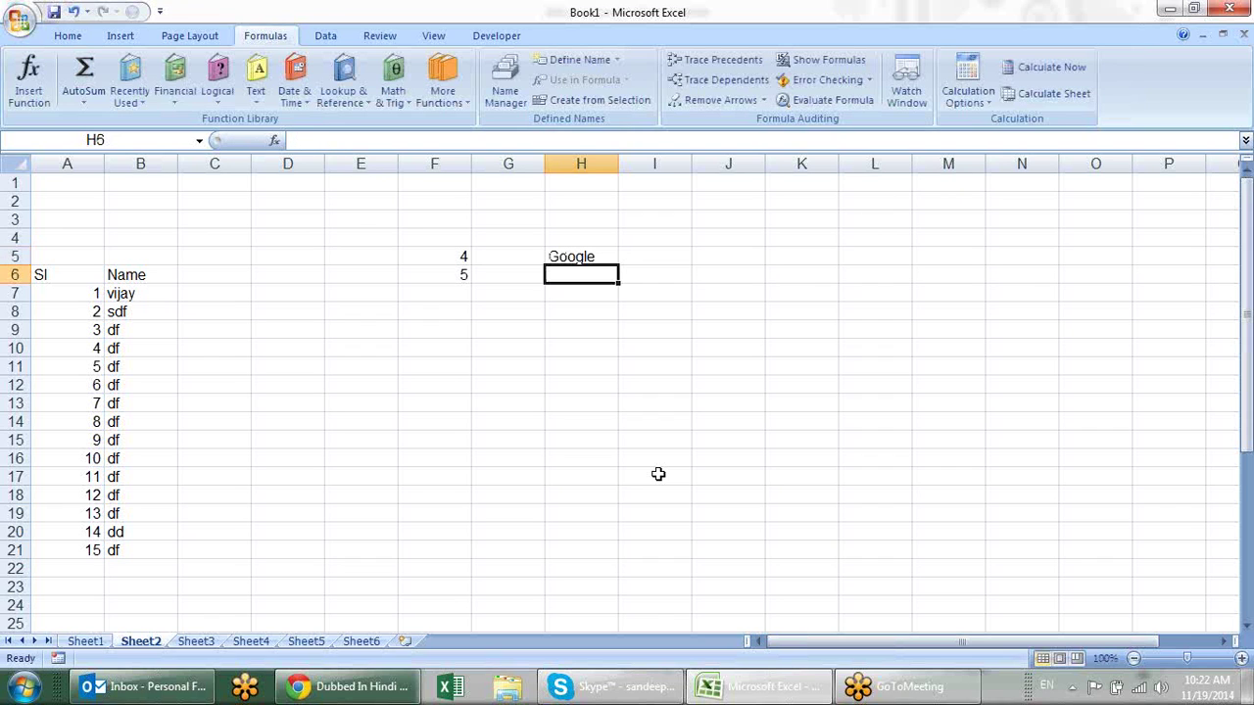
type("Facebook")
key("Return")
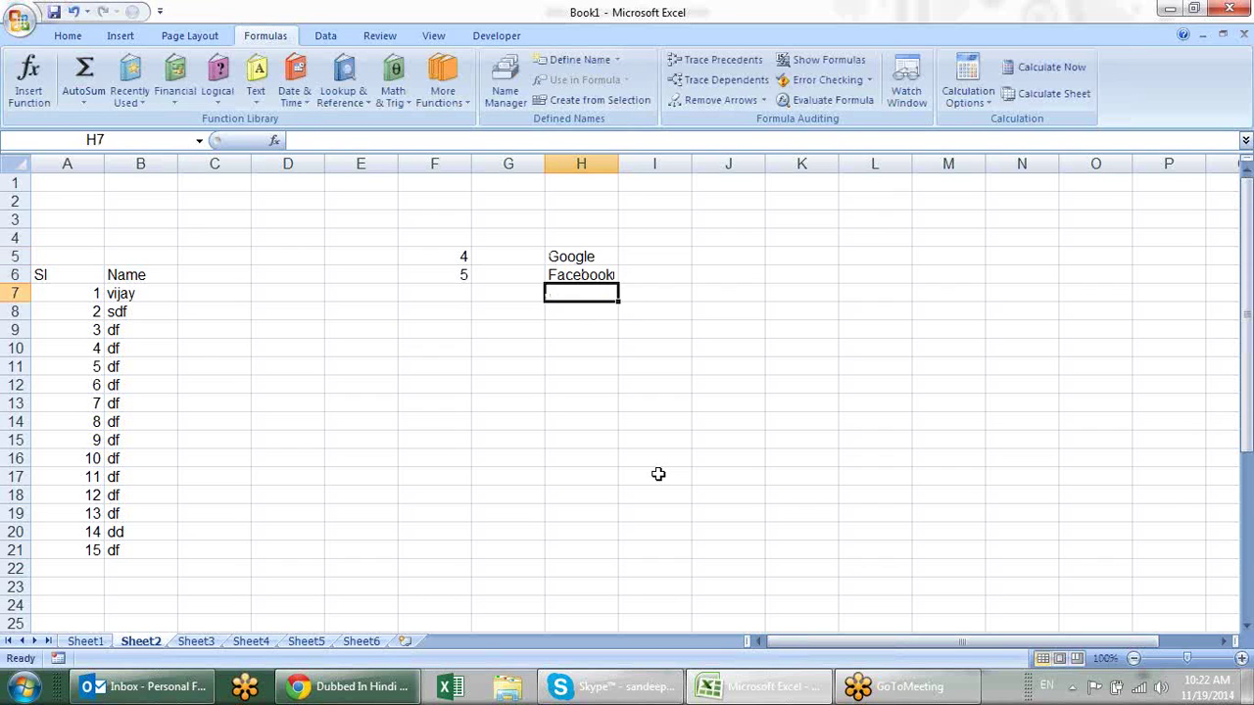
type("Gmai")
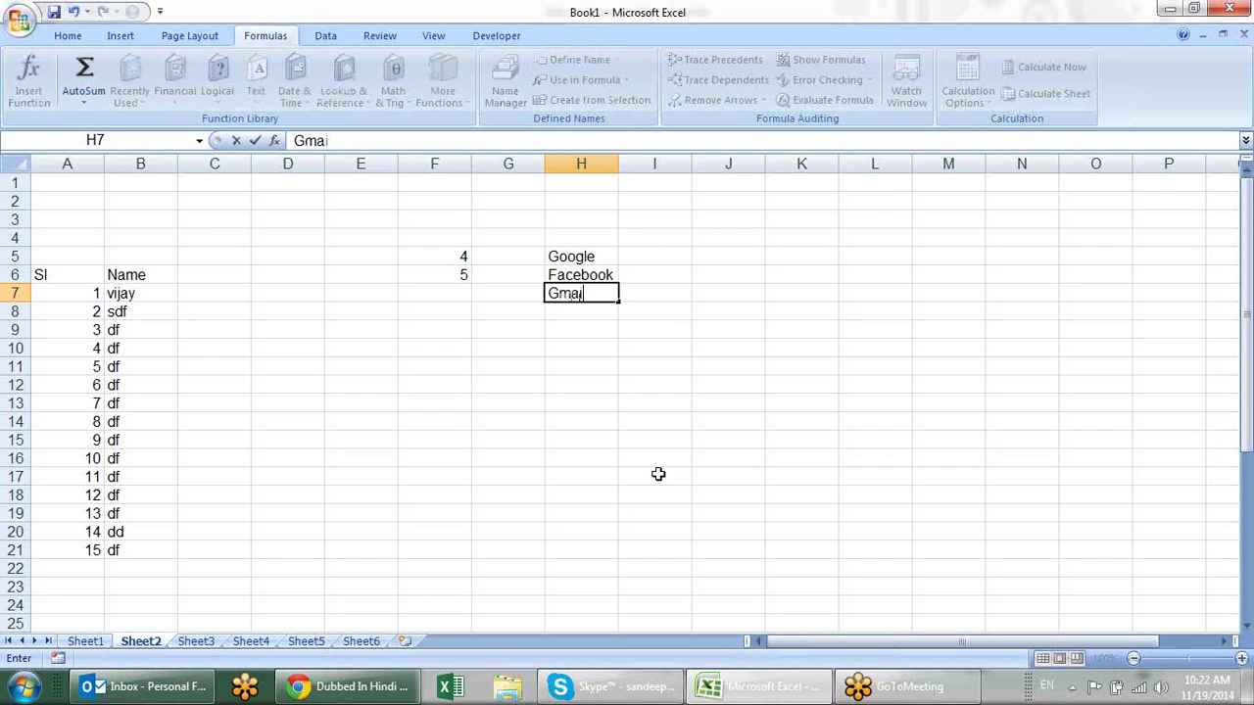
type("l")
key("Return")
type("Re")
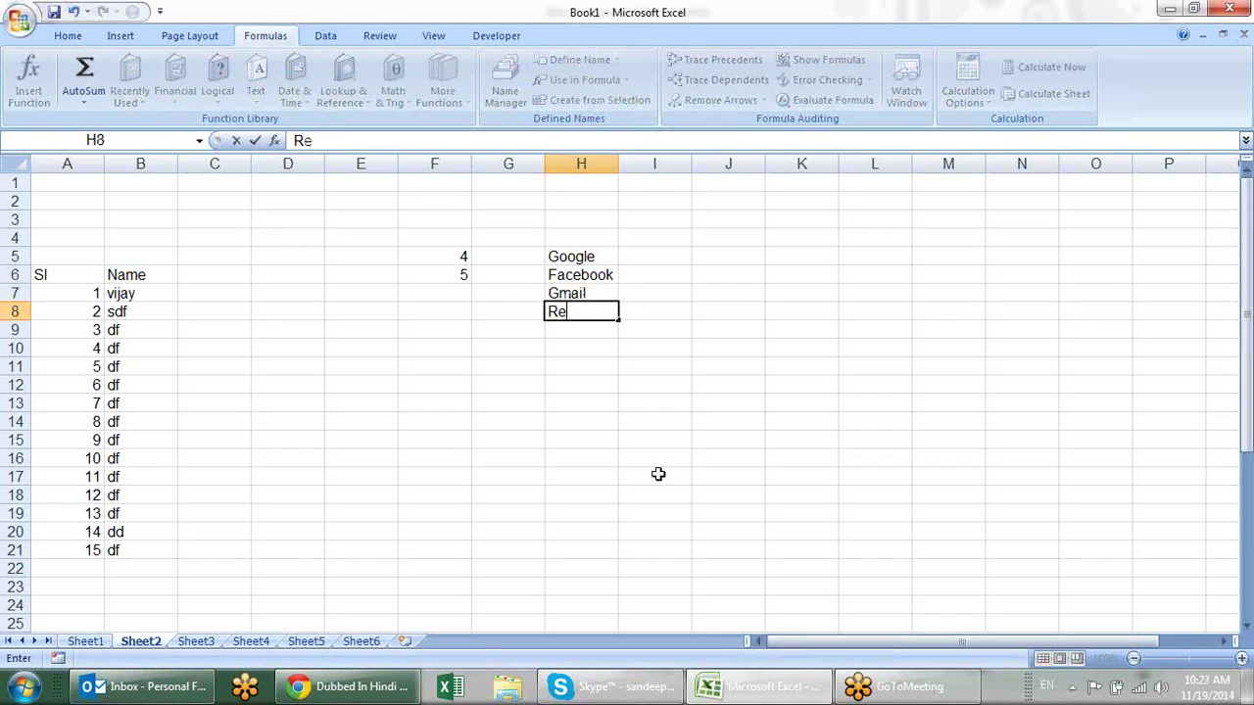
type("diff")
key("Return")
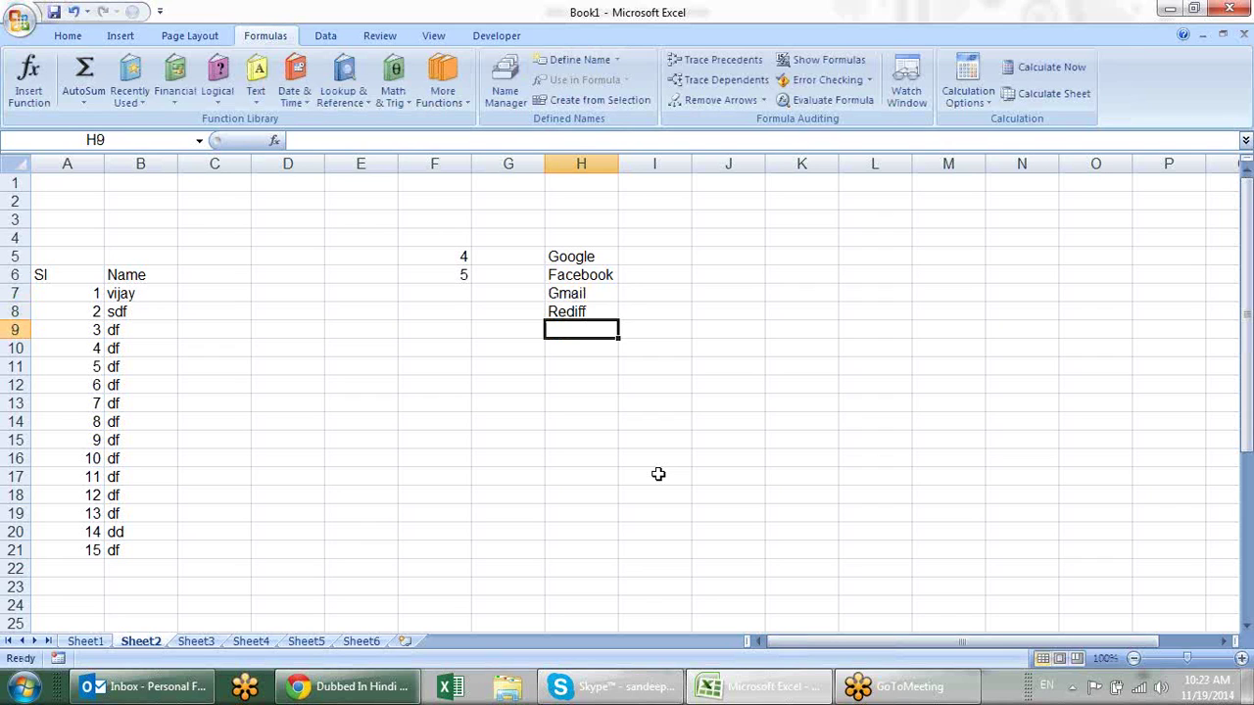
left_click(602, 261)
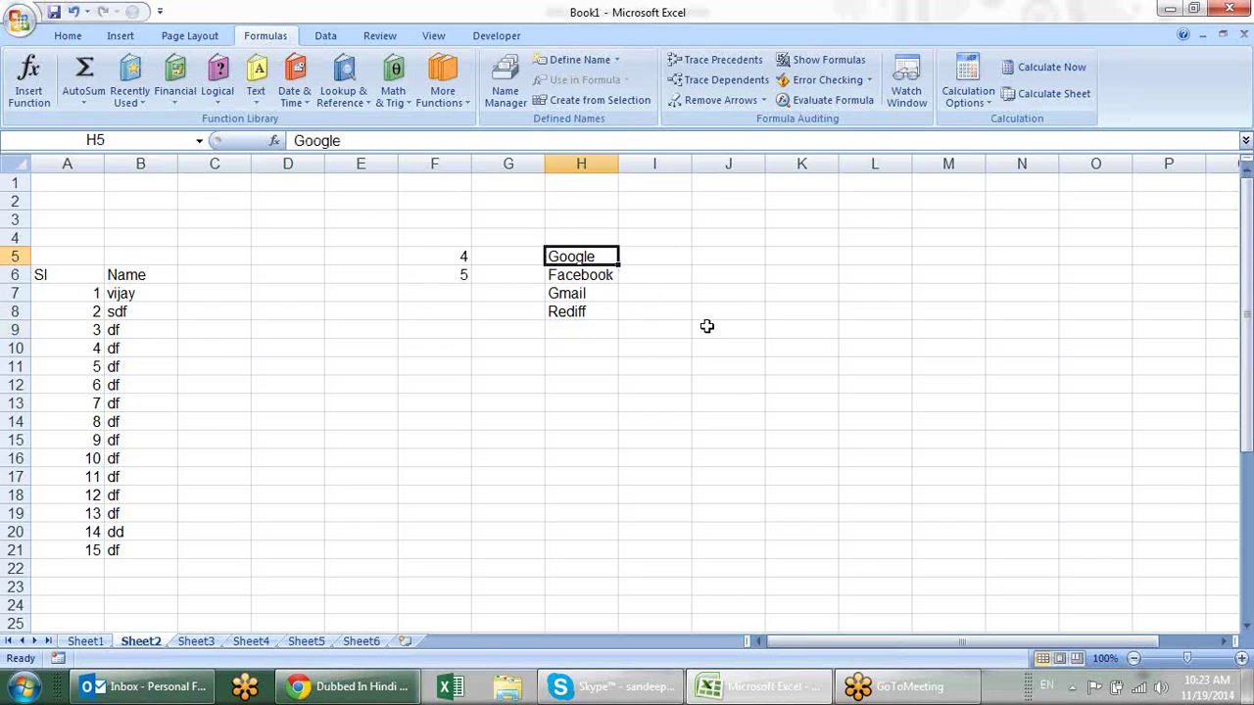
left_click(591, 277)
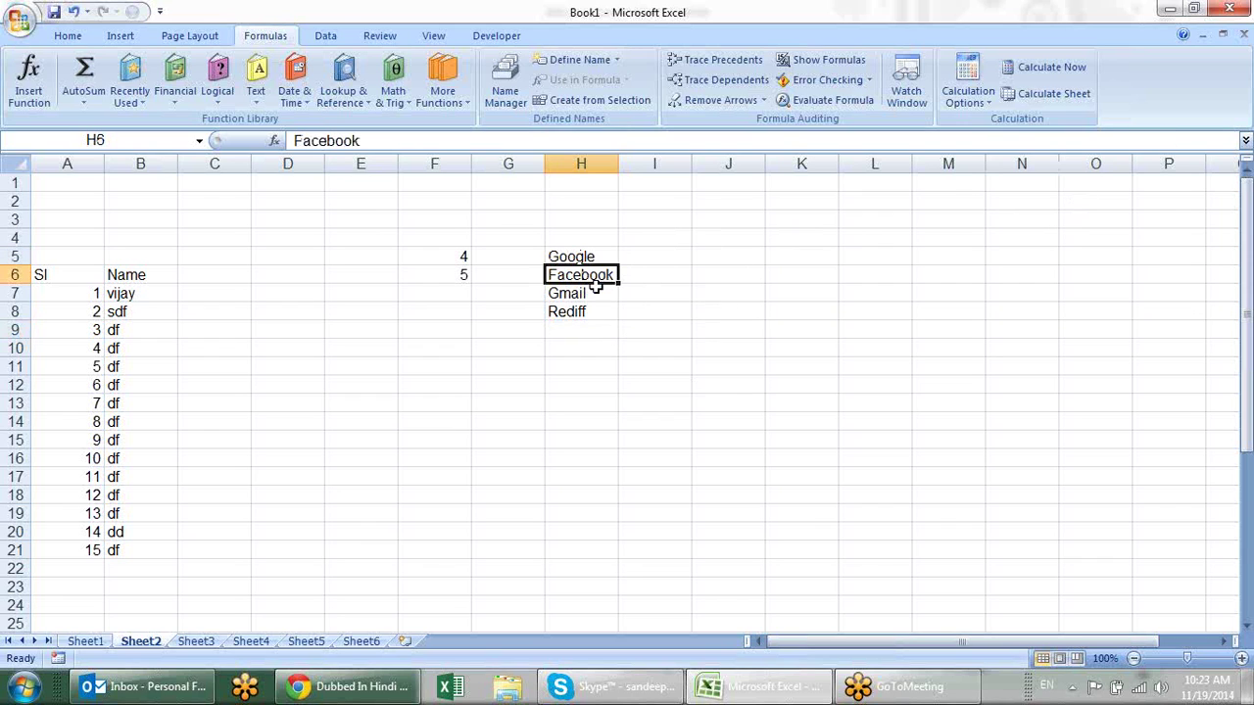
left_click(599, 290)
left_click(610, 314)
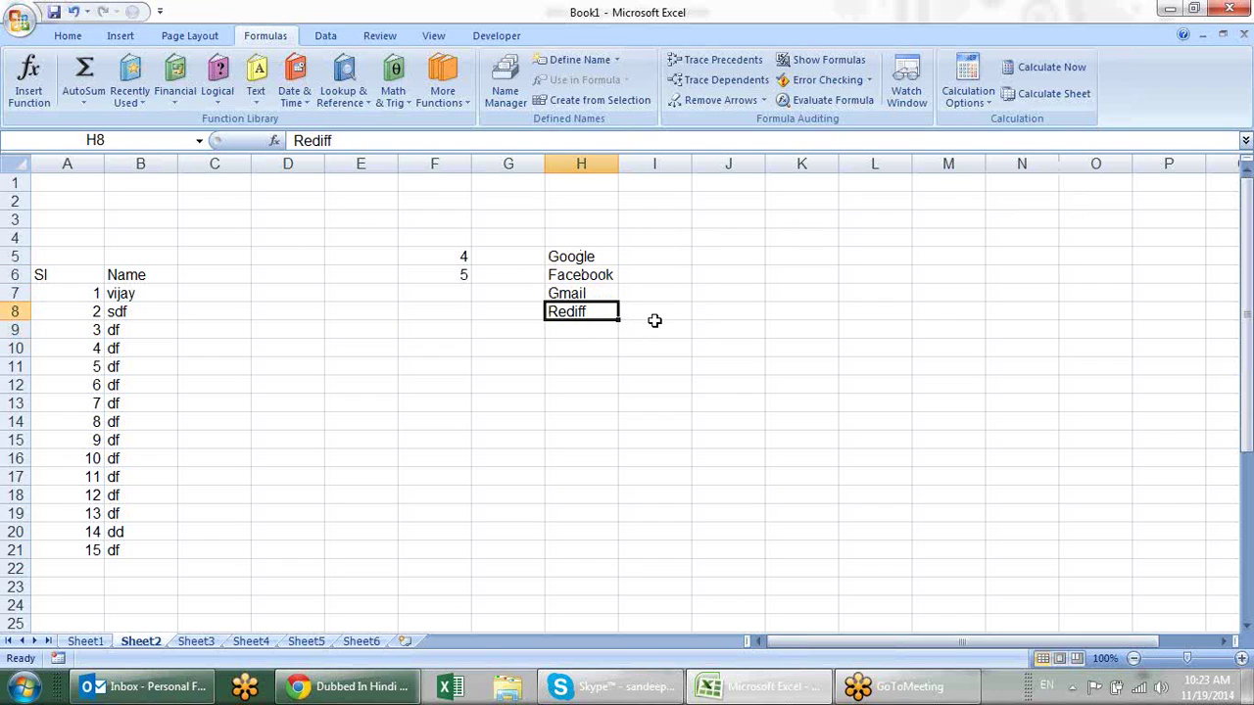
left_click(612, 270)
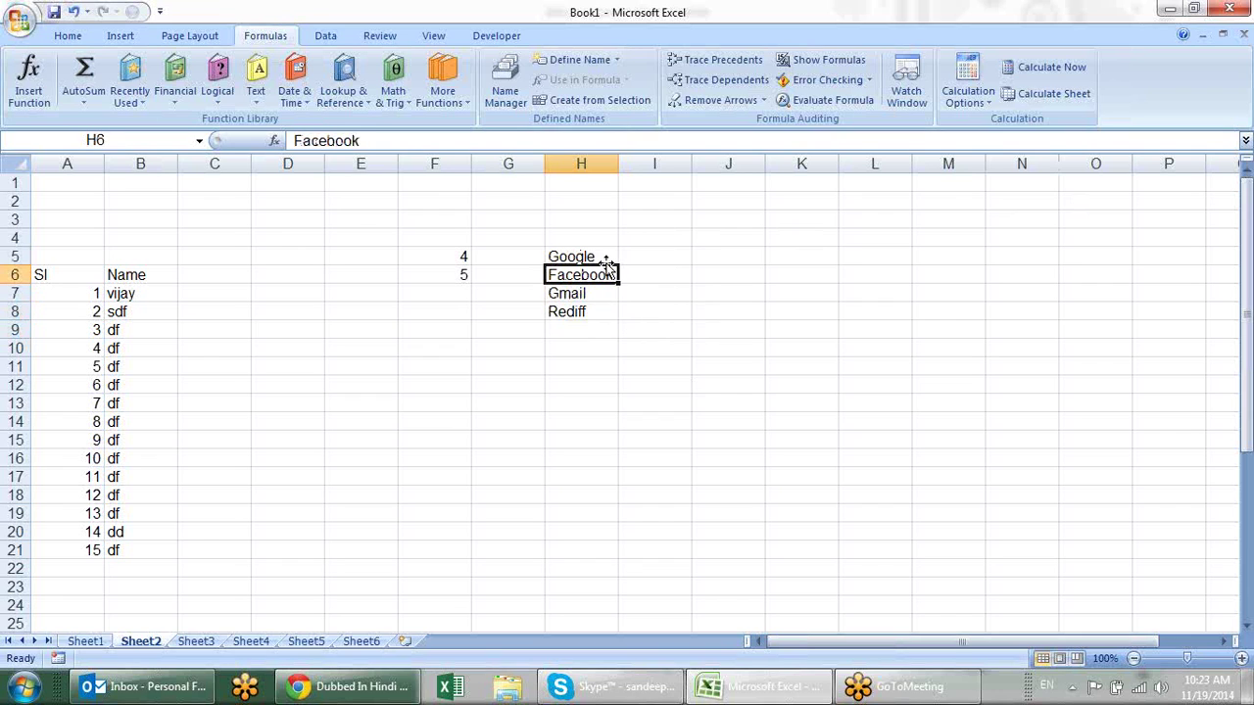
left_click(607, 259)
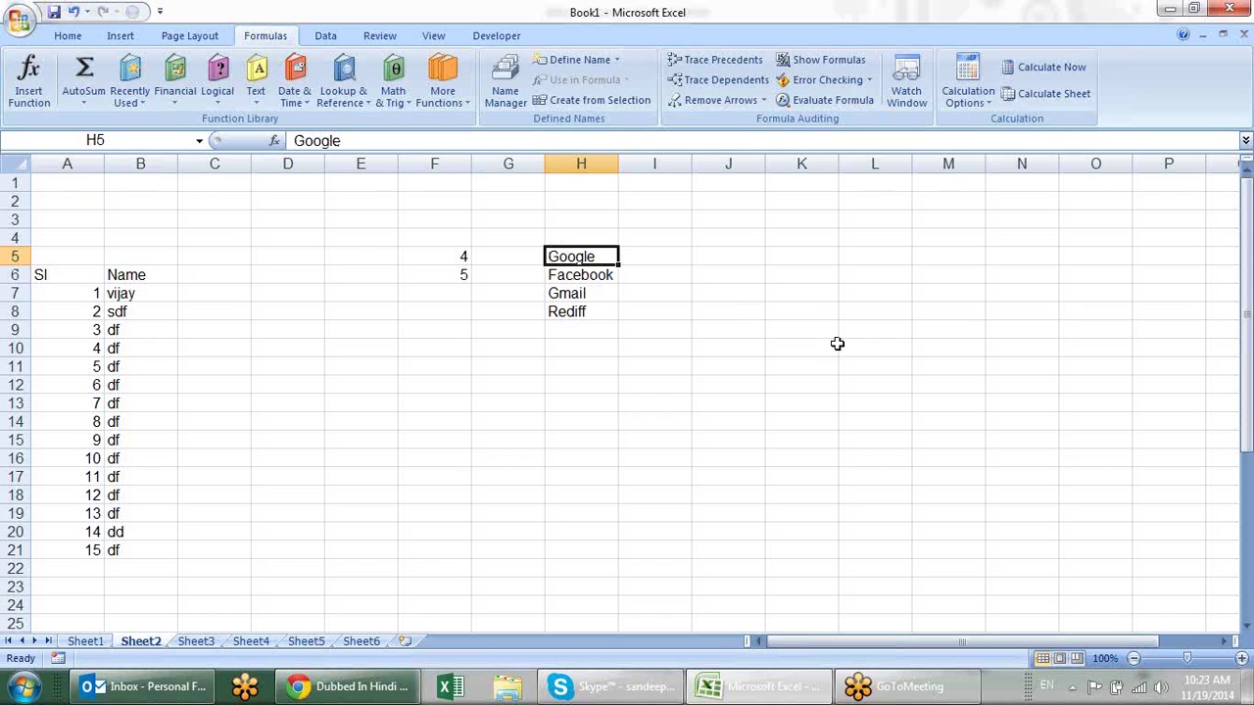
key("ctrl+k")
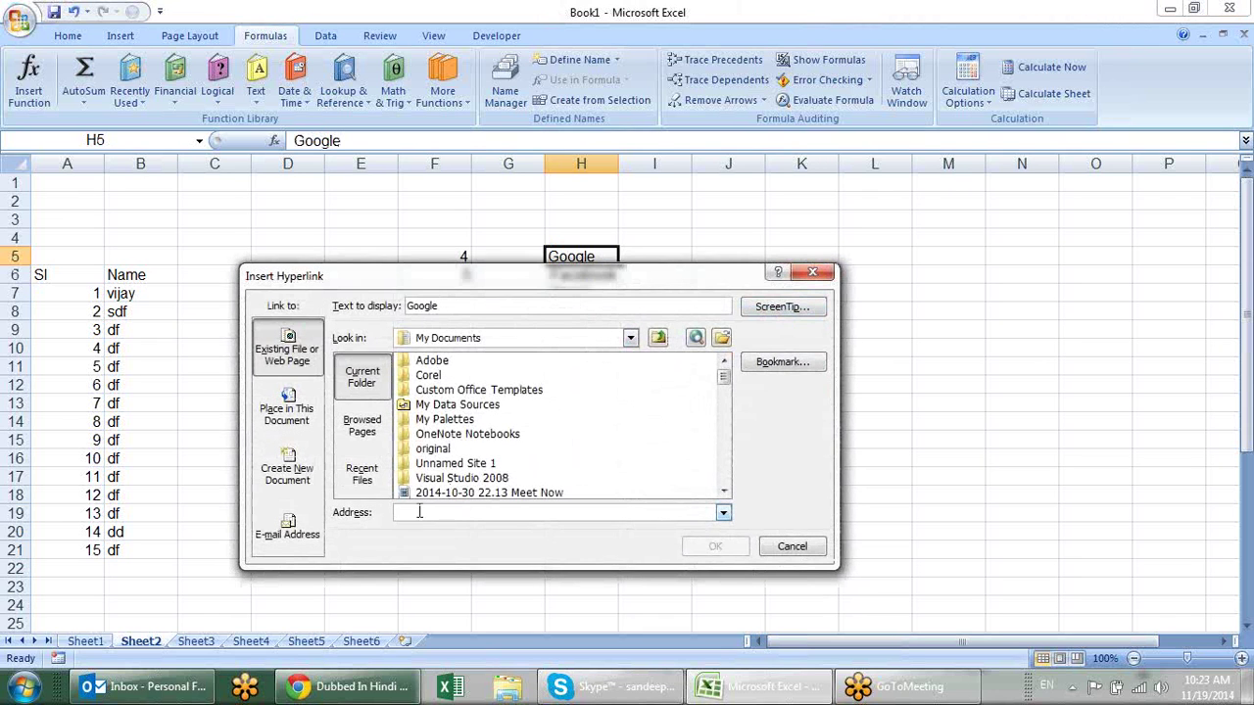
key("Escape")
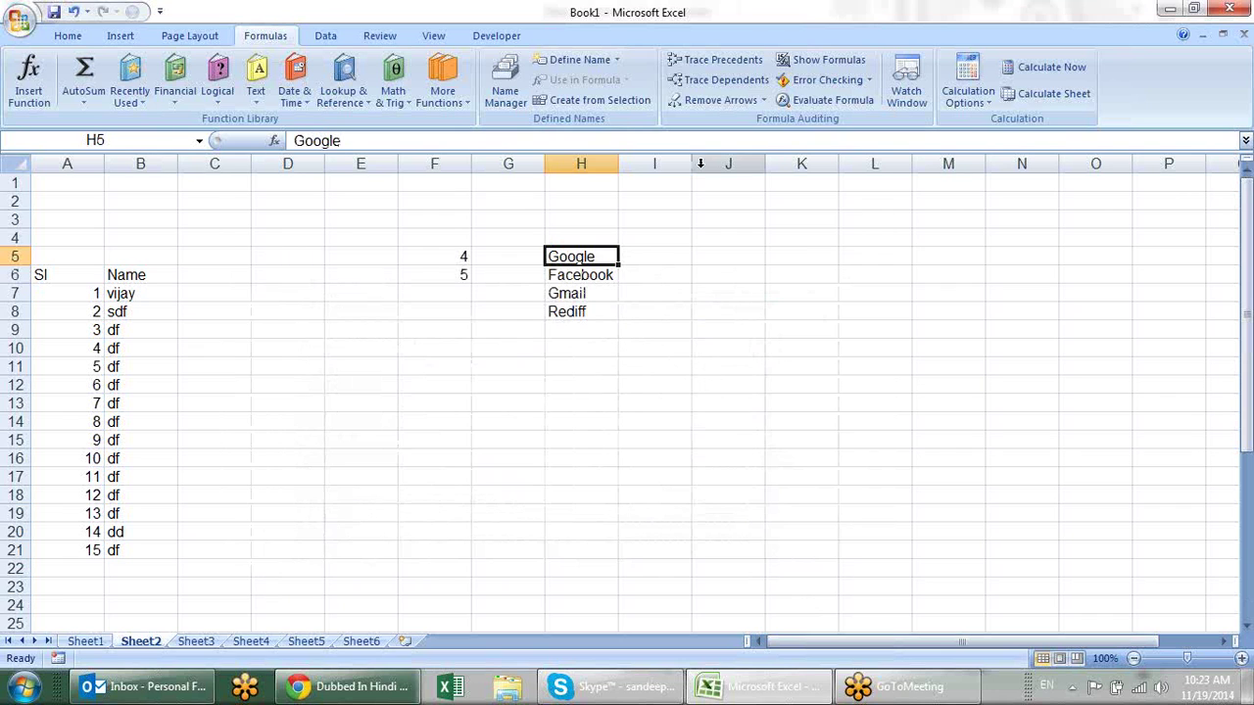
left_click_drag(694, 170, 757, 170)
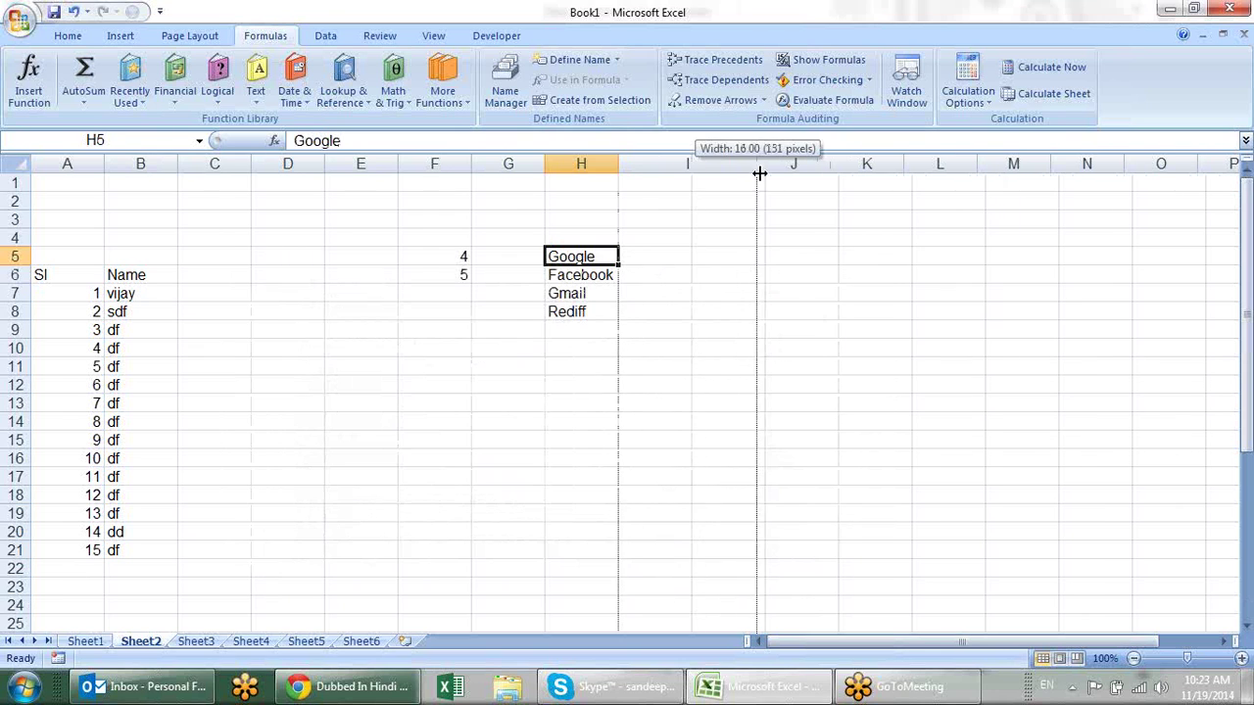
left_click(686, 254)
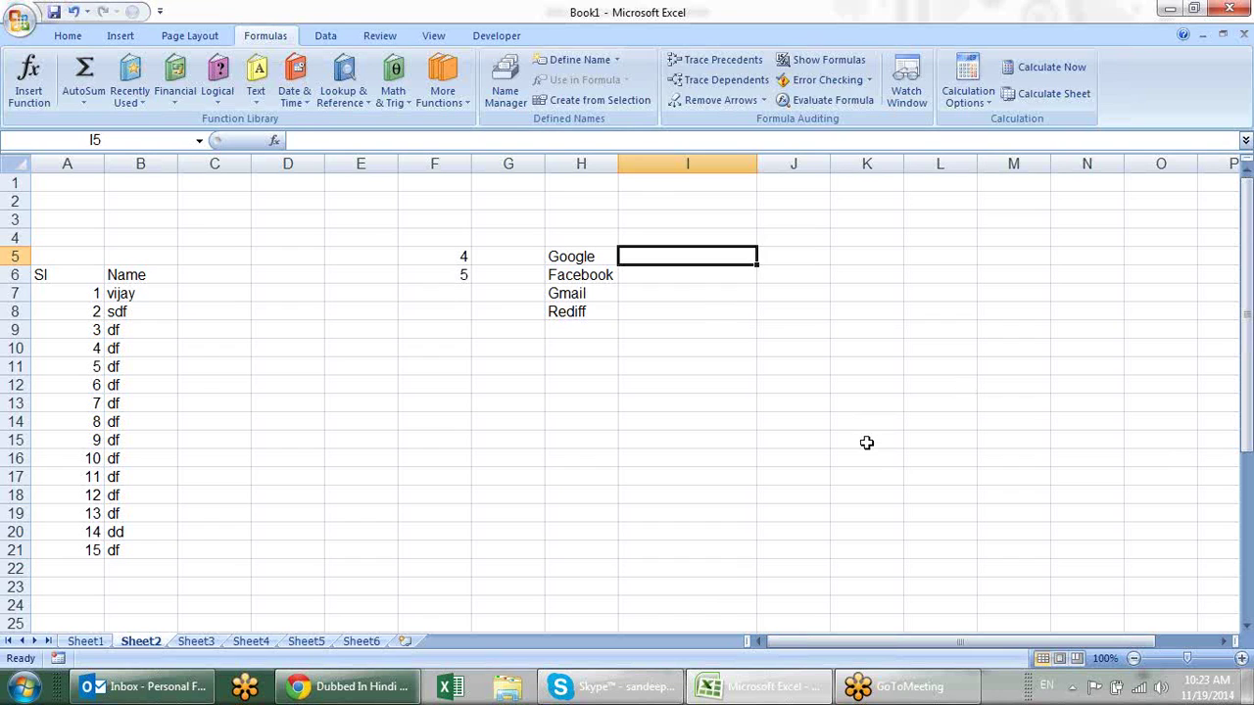
type("=hy")
key("Tab")
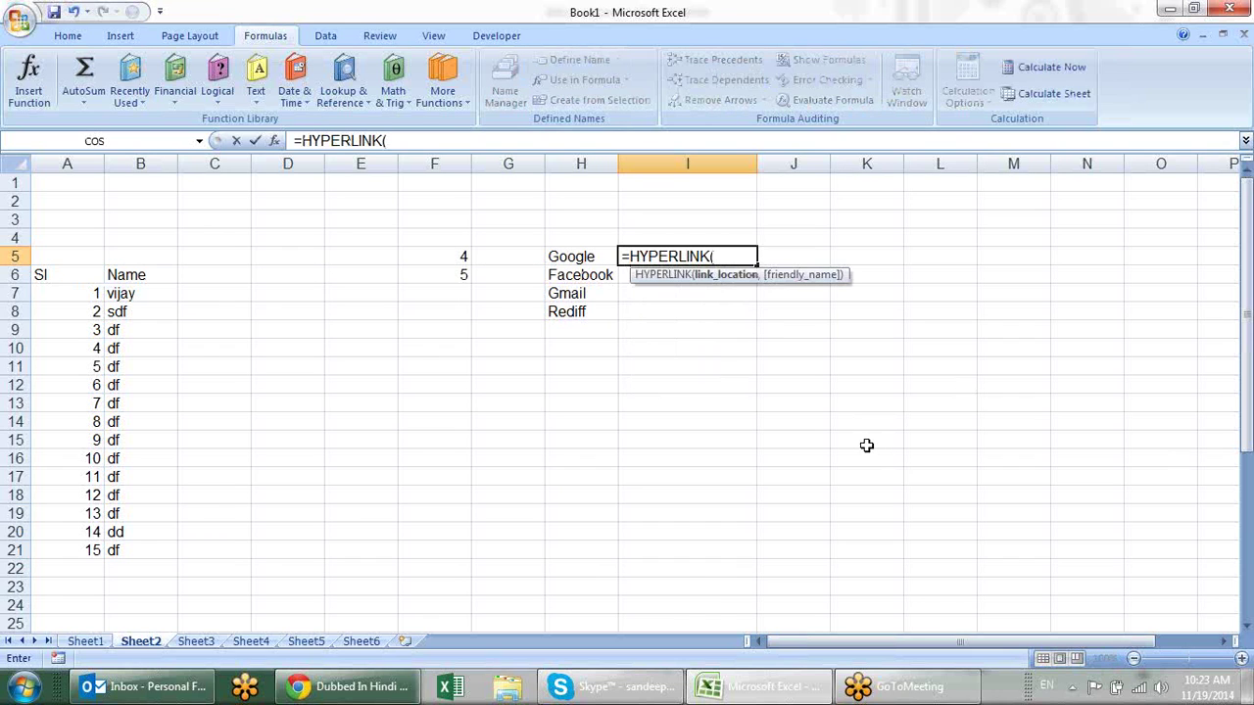
type("\"htt")
type("p")
key("Escape")
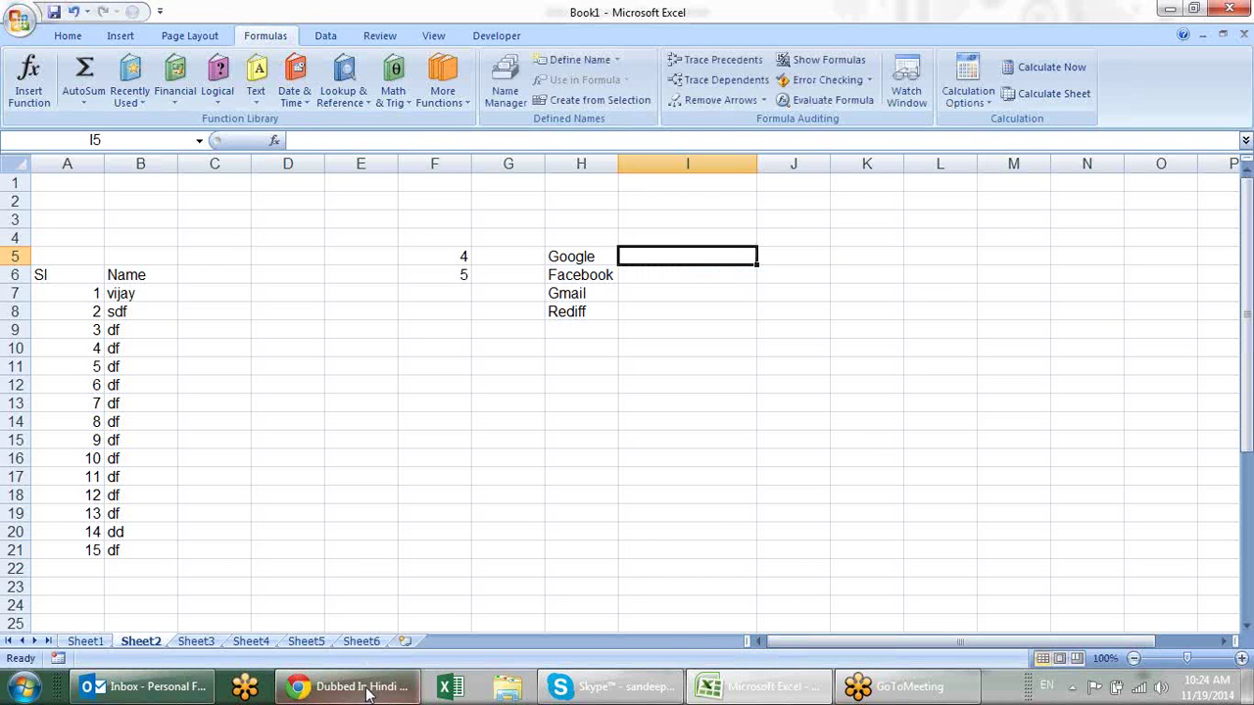
Load google.co.in in a new Chrome tab, copy its address, and return to Excel's I5.
left_click(350, 686)
left_click(206, 11)
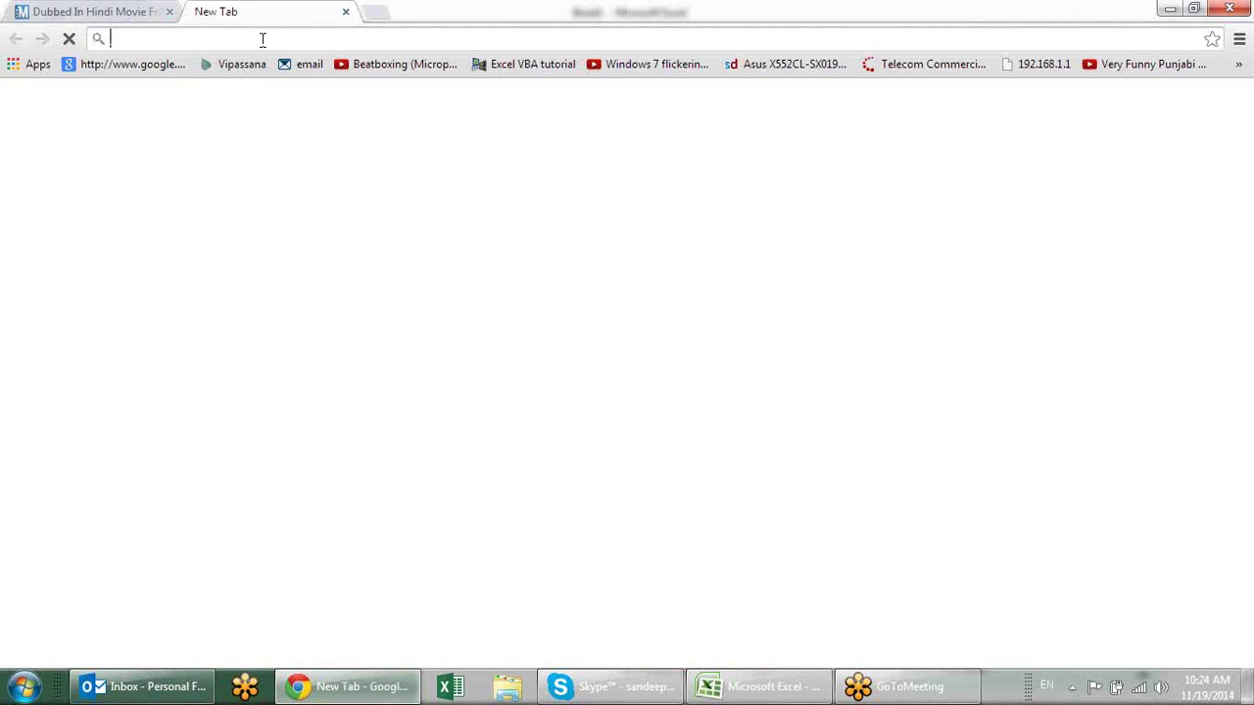
left_click(263, 44)
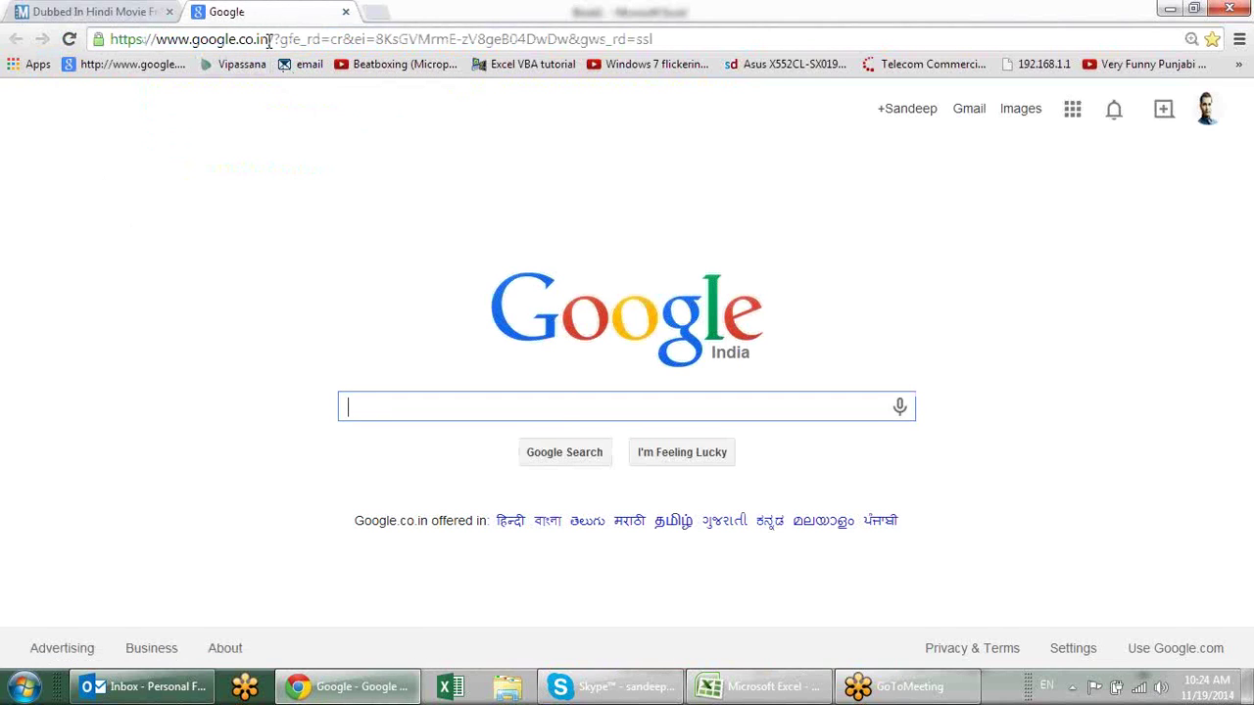
left_click_drag(270, 40, 84, 21)
key("ctrl+c")
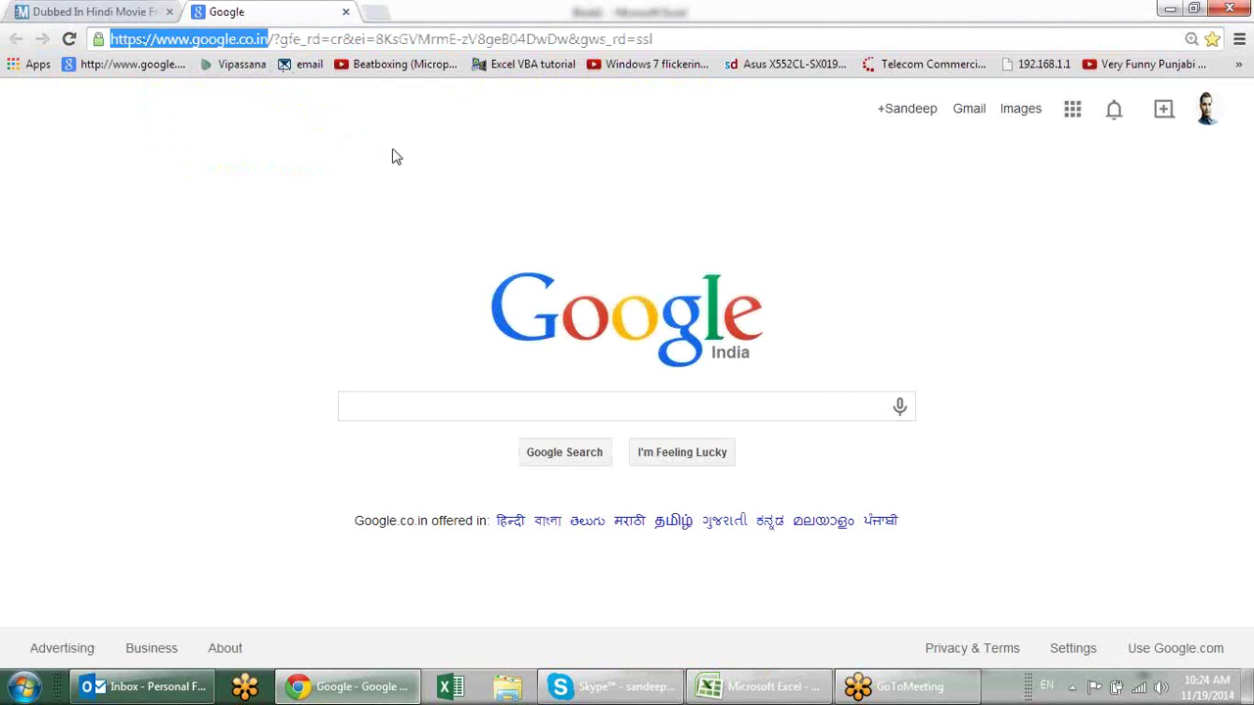
key("alt+Tab")
key("F2")
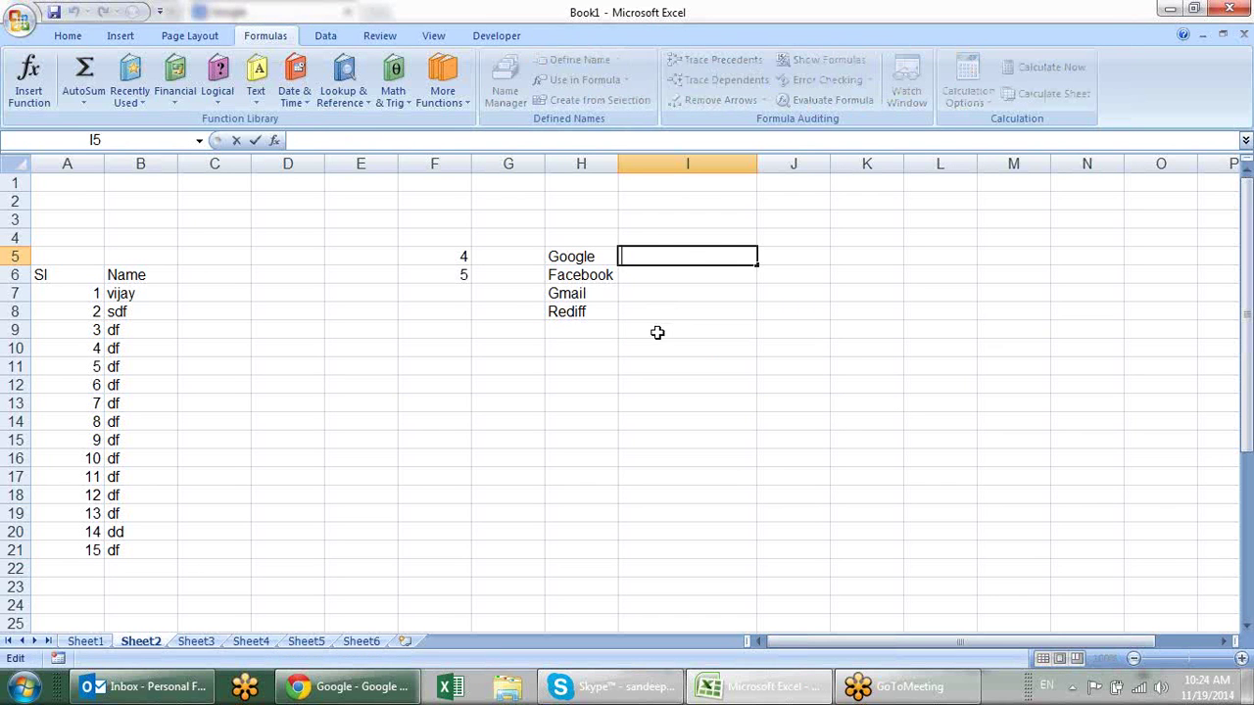
key("ctrl+v")
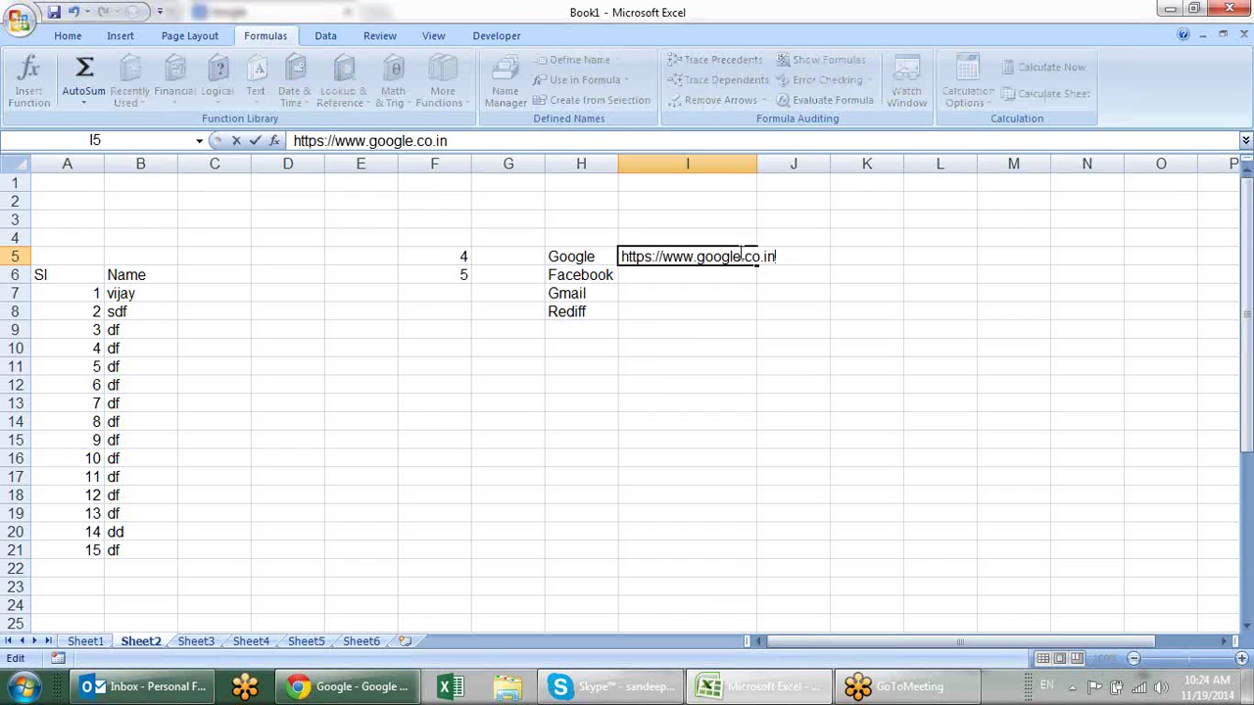
key("ctrl+Return")
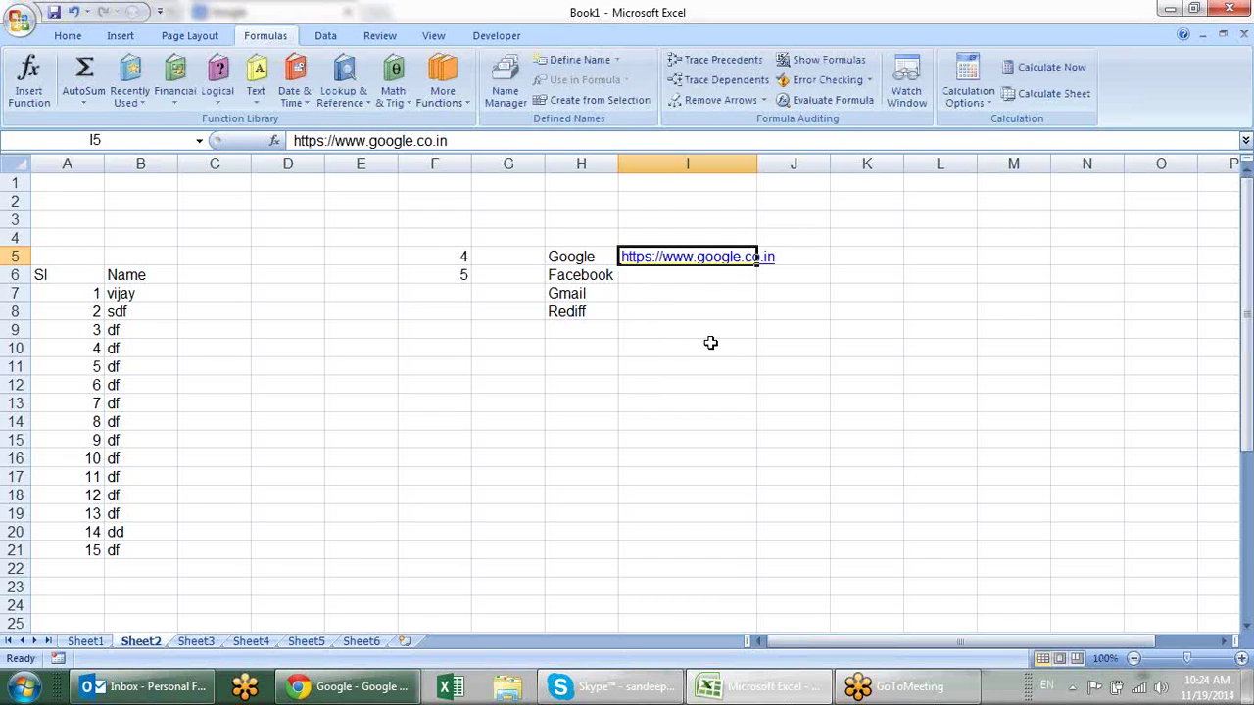
right_click(727, 252)
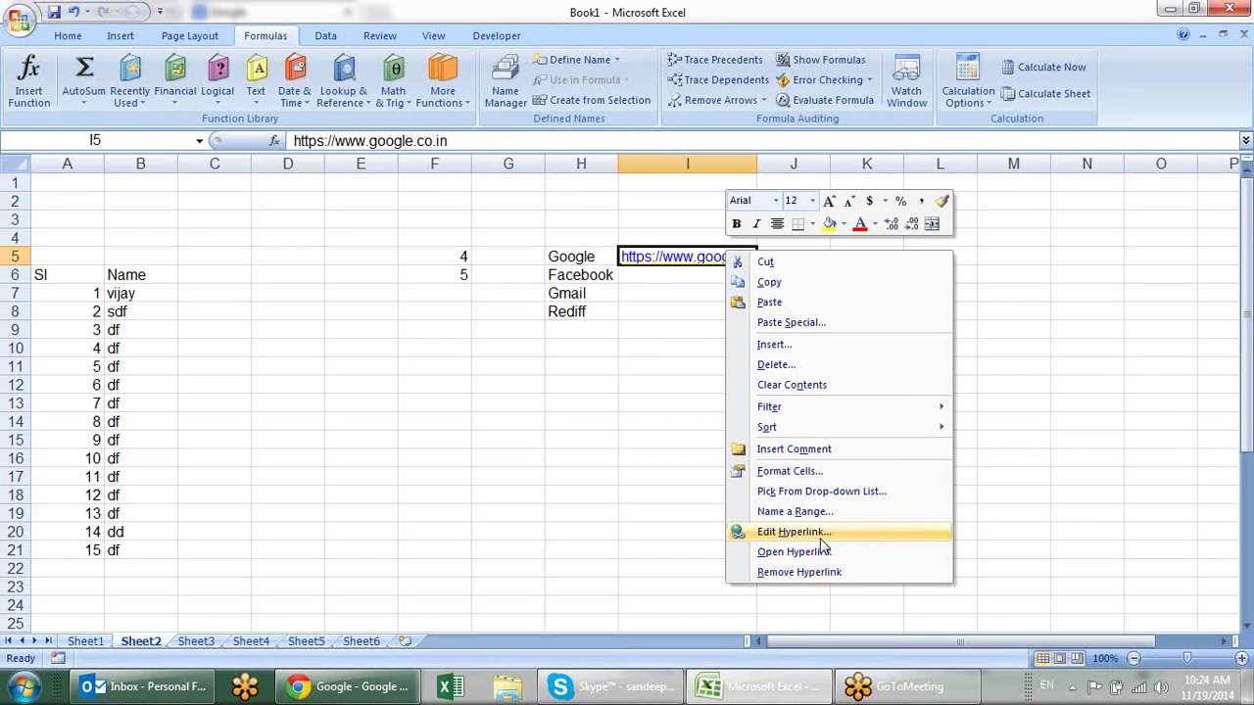
left_click(823, 572)
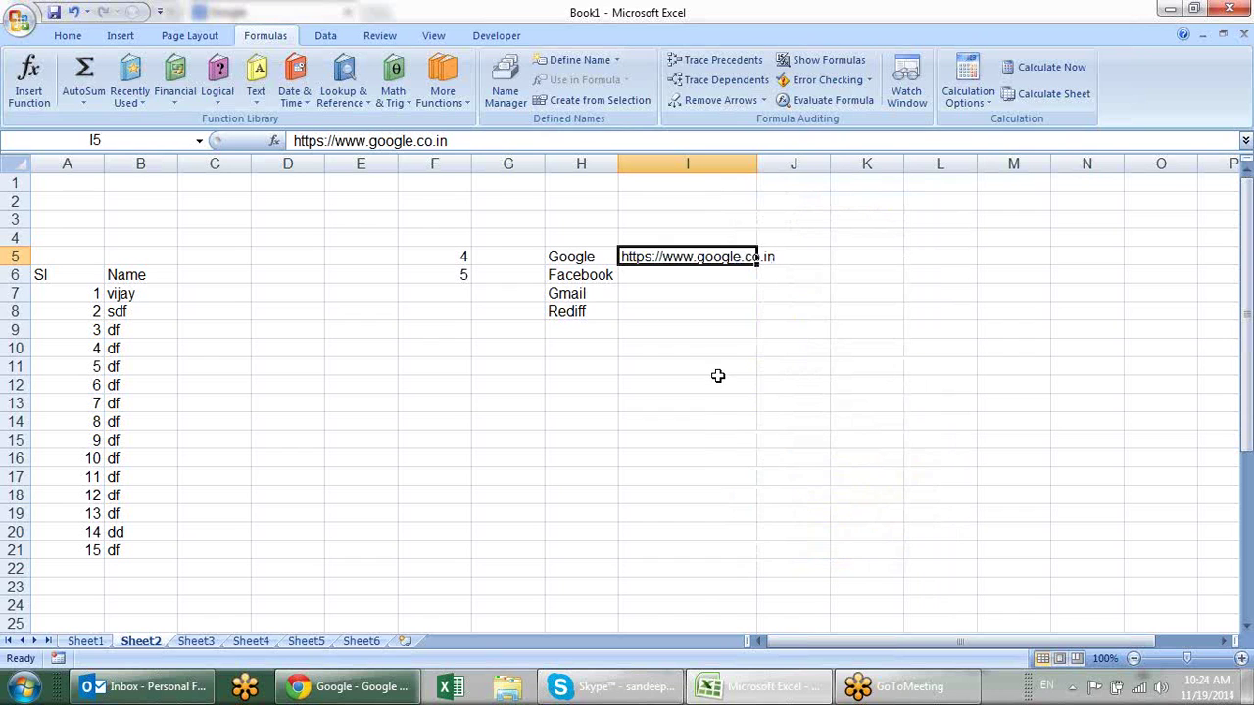
key("F2")
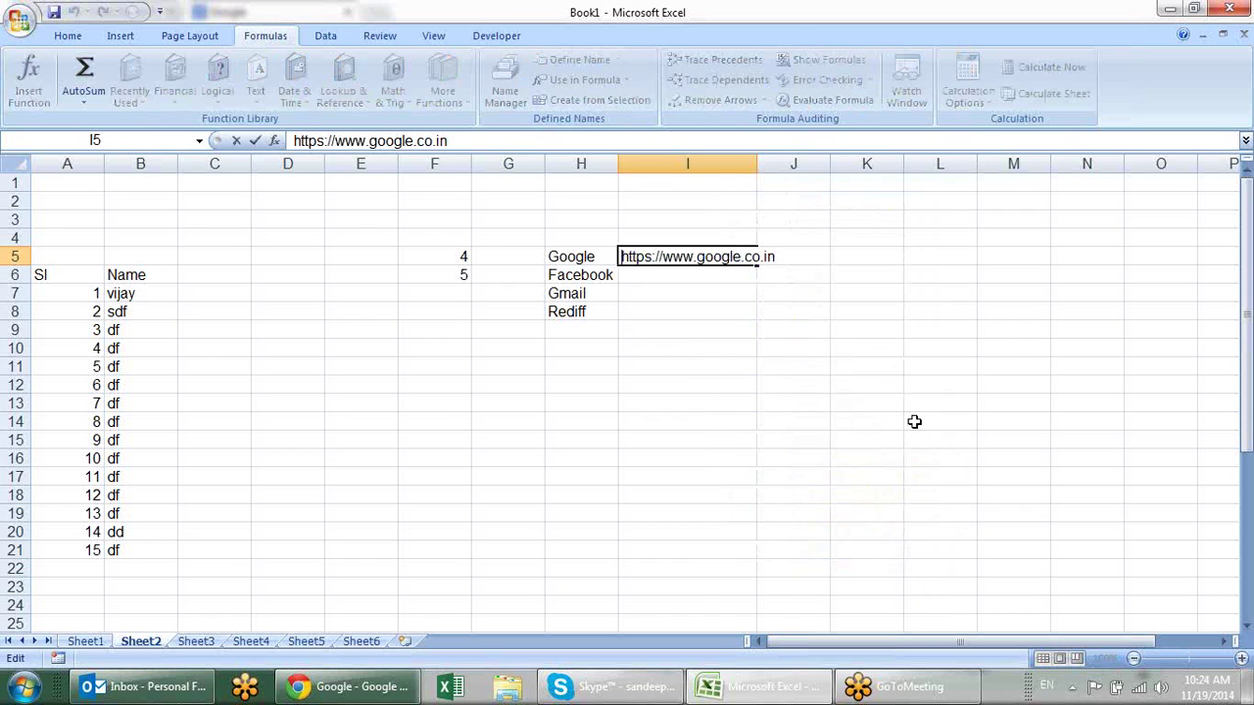
type("=hy")
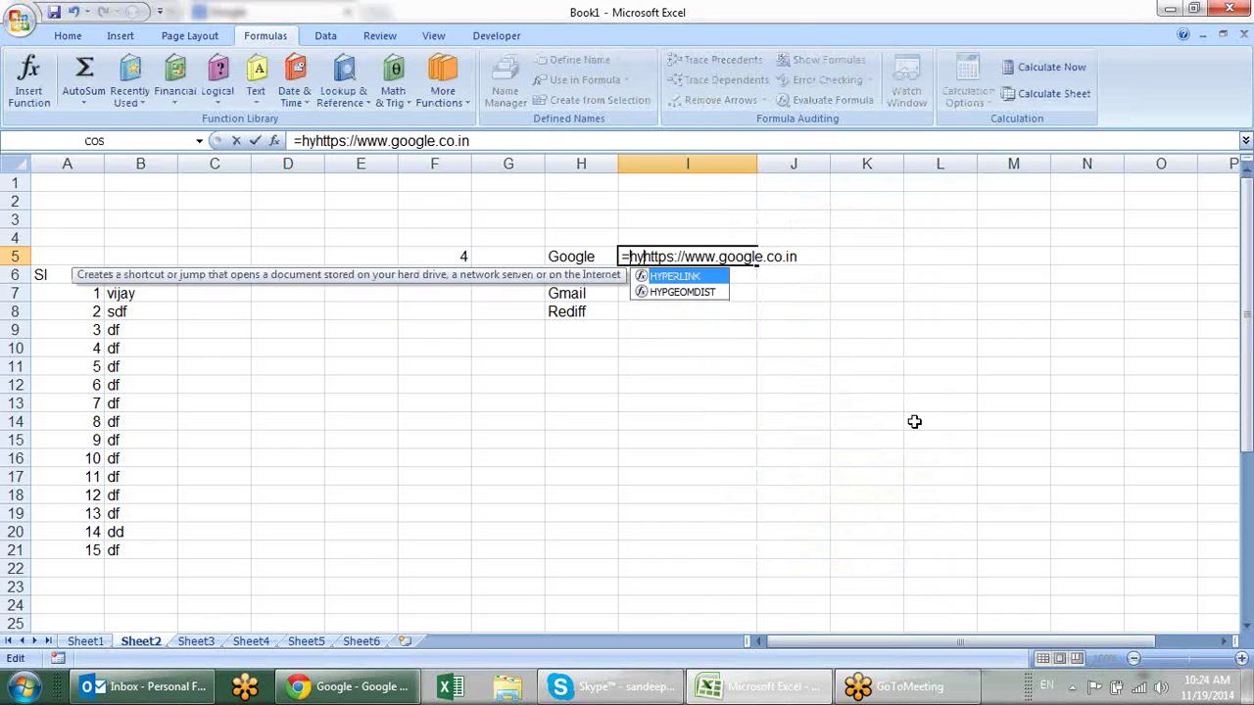
key("Tab")
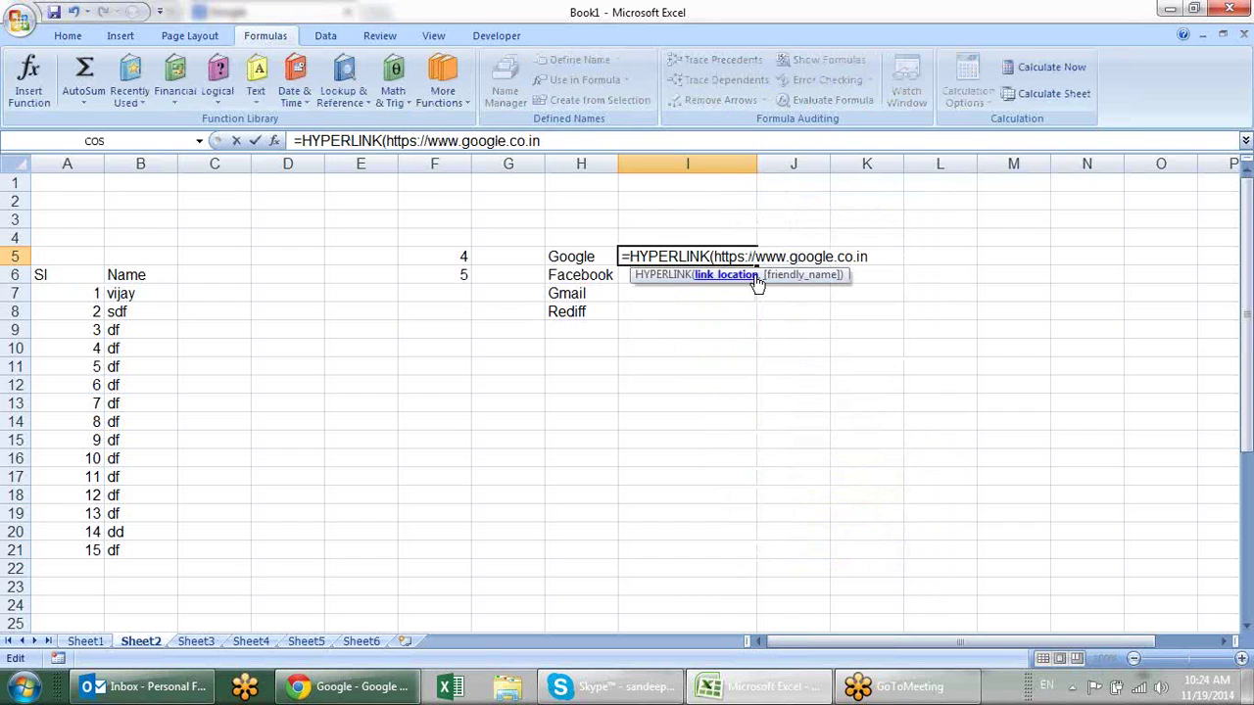
type("\"")
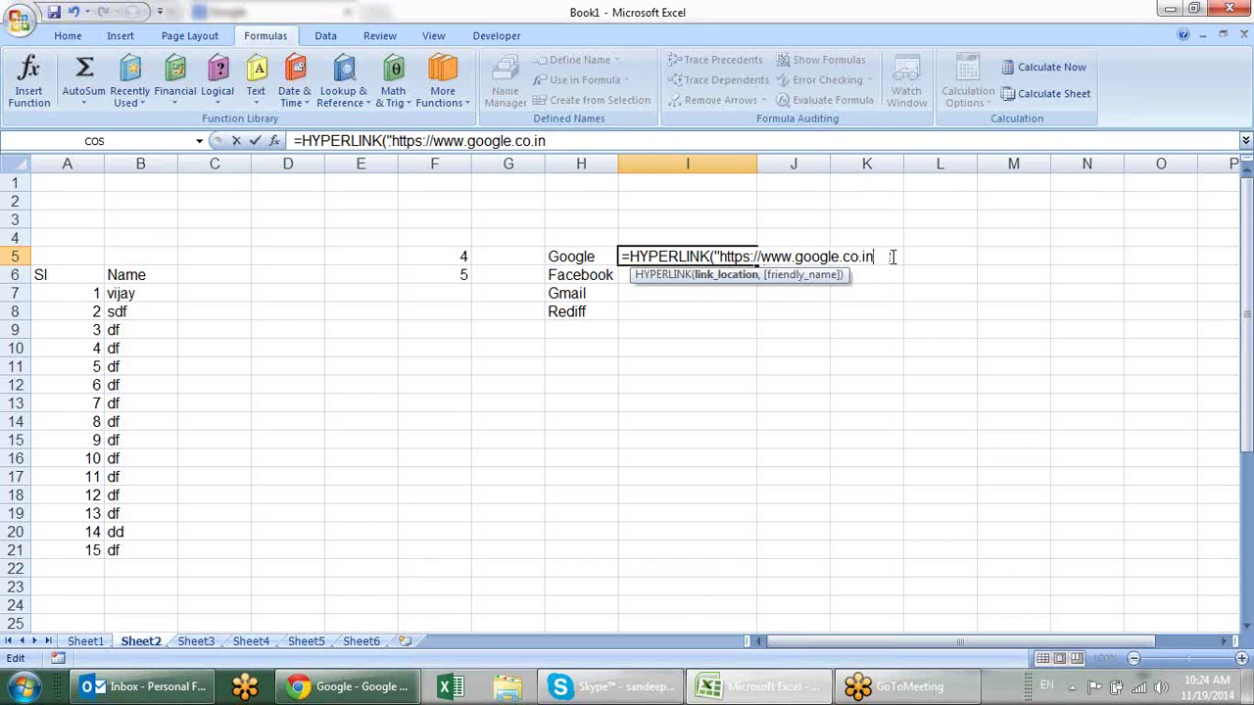
type("\",\"Click Me")
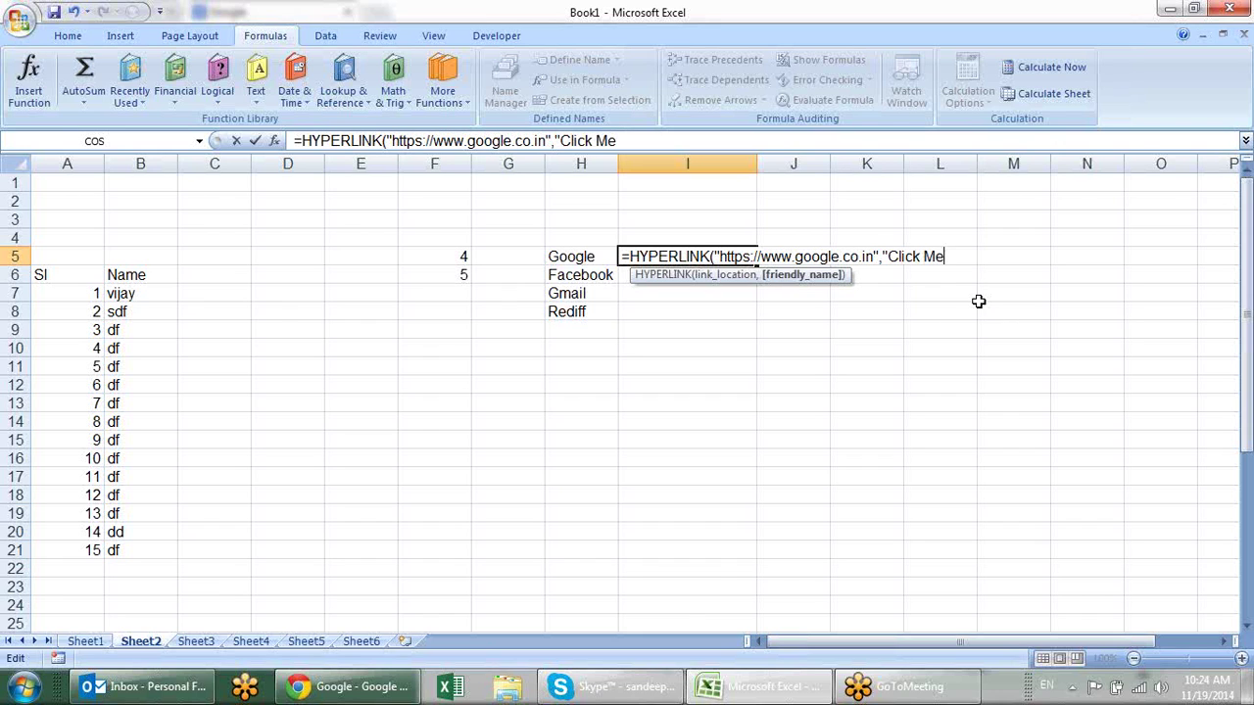
type("\")")
left_click(799, 255)
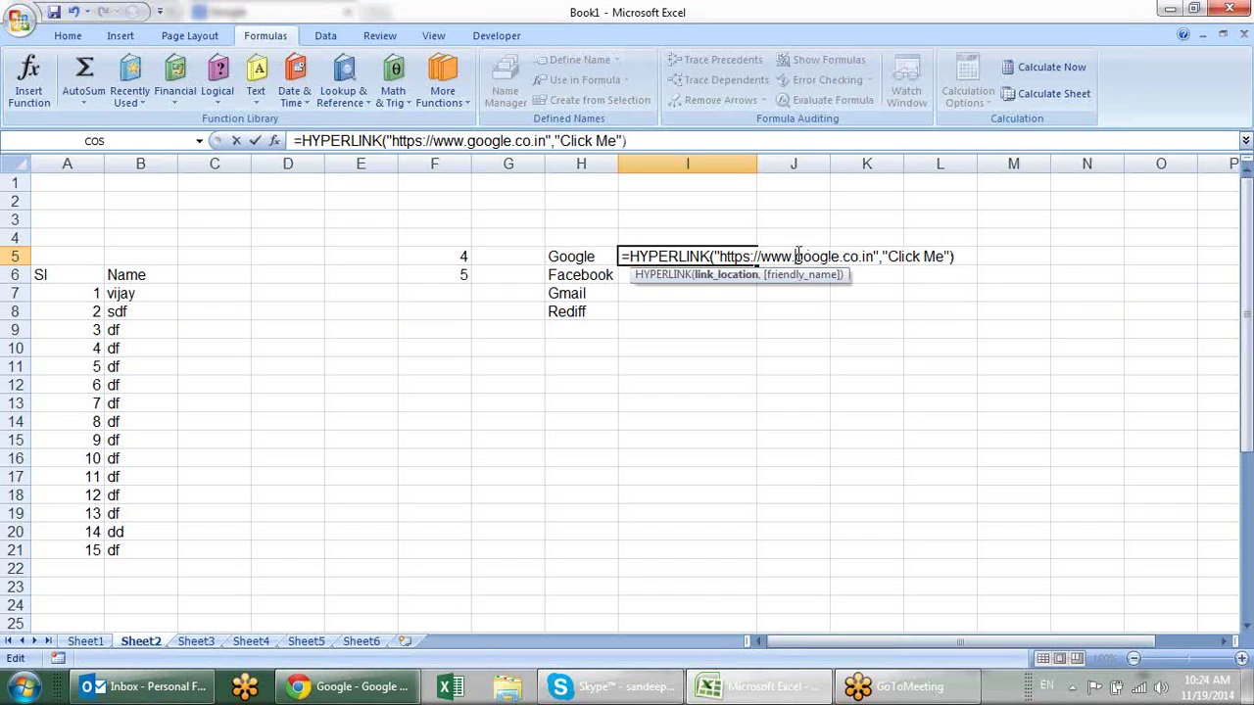
type("\"&")
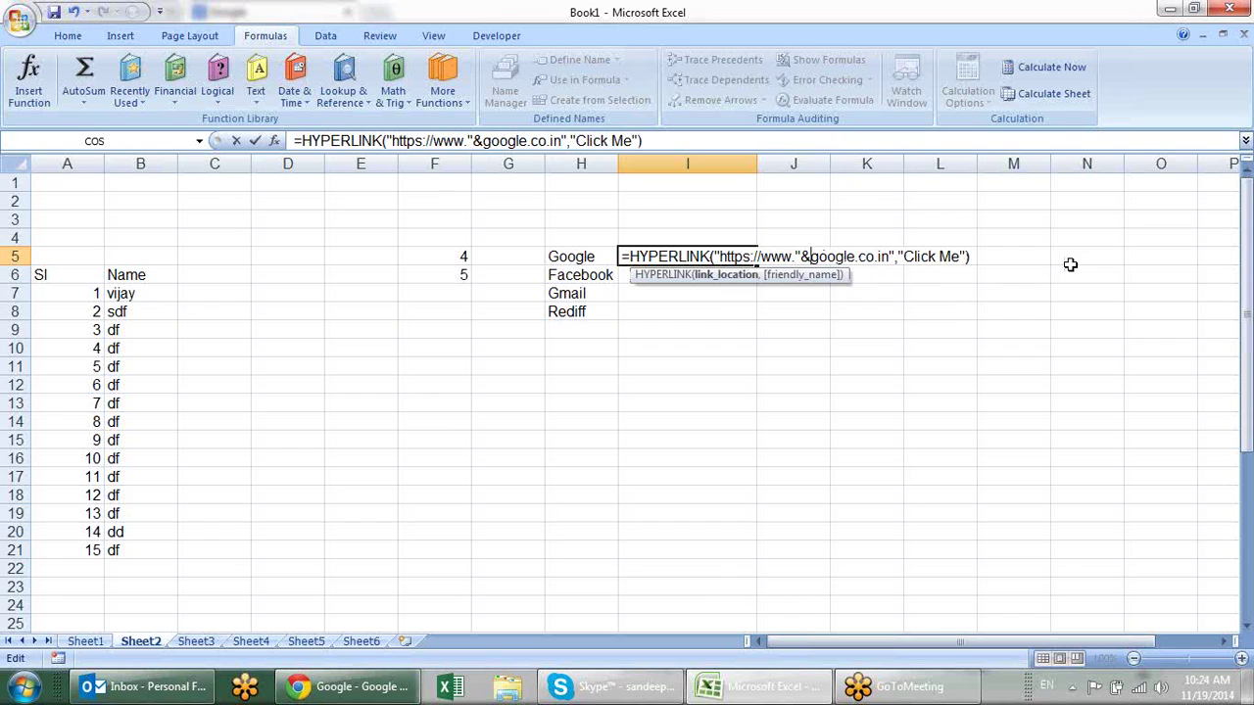
left_click(605, 258)
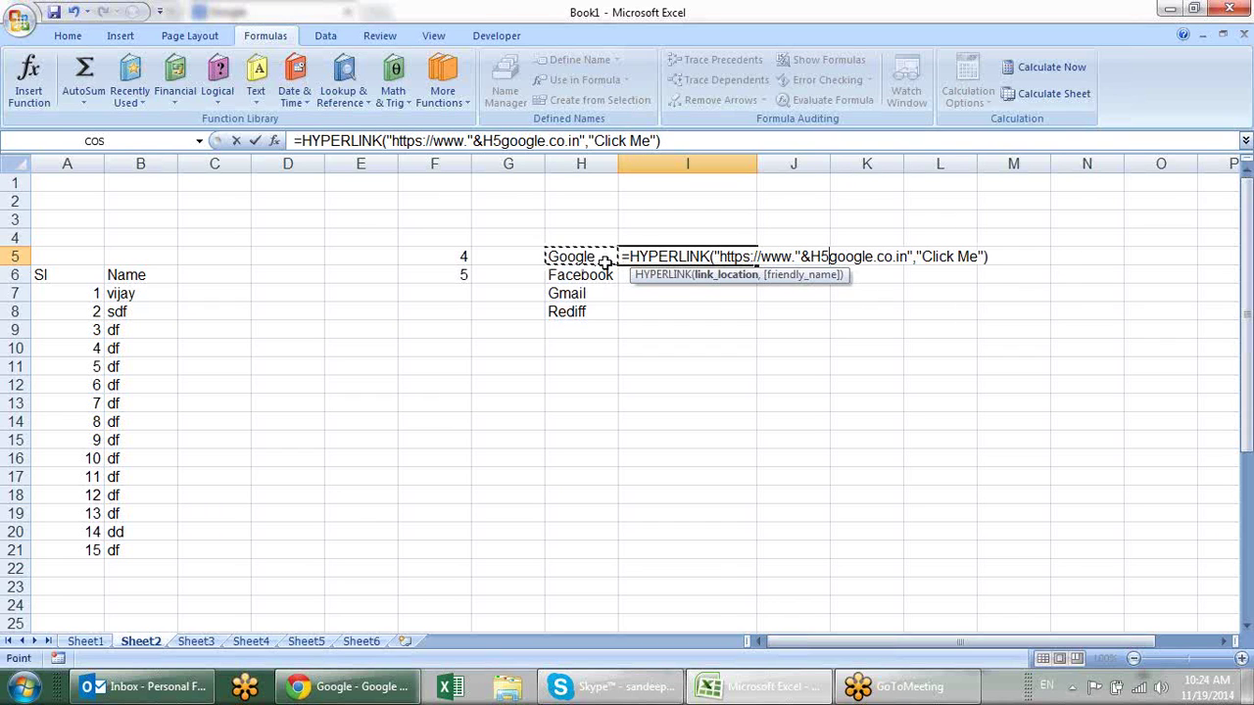
key("Delete")
key("Delete")
key("Delete")
key("Delete")
key("Delete")
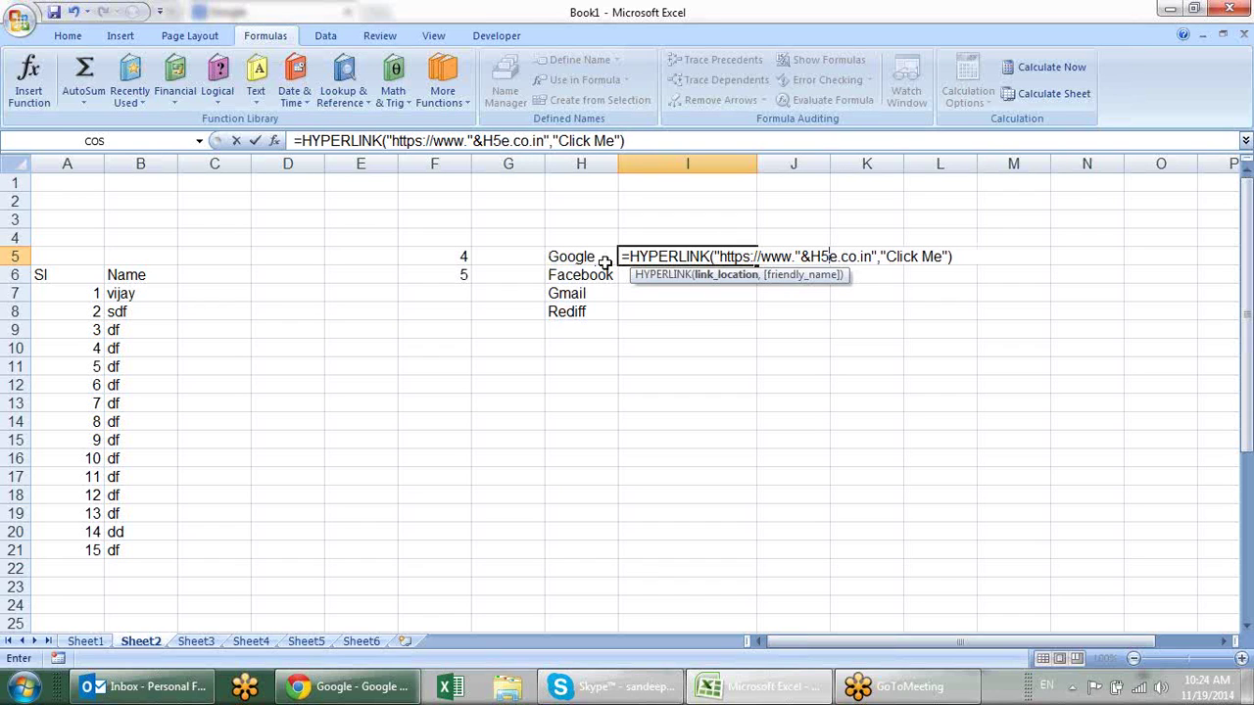
key("Delete")
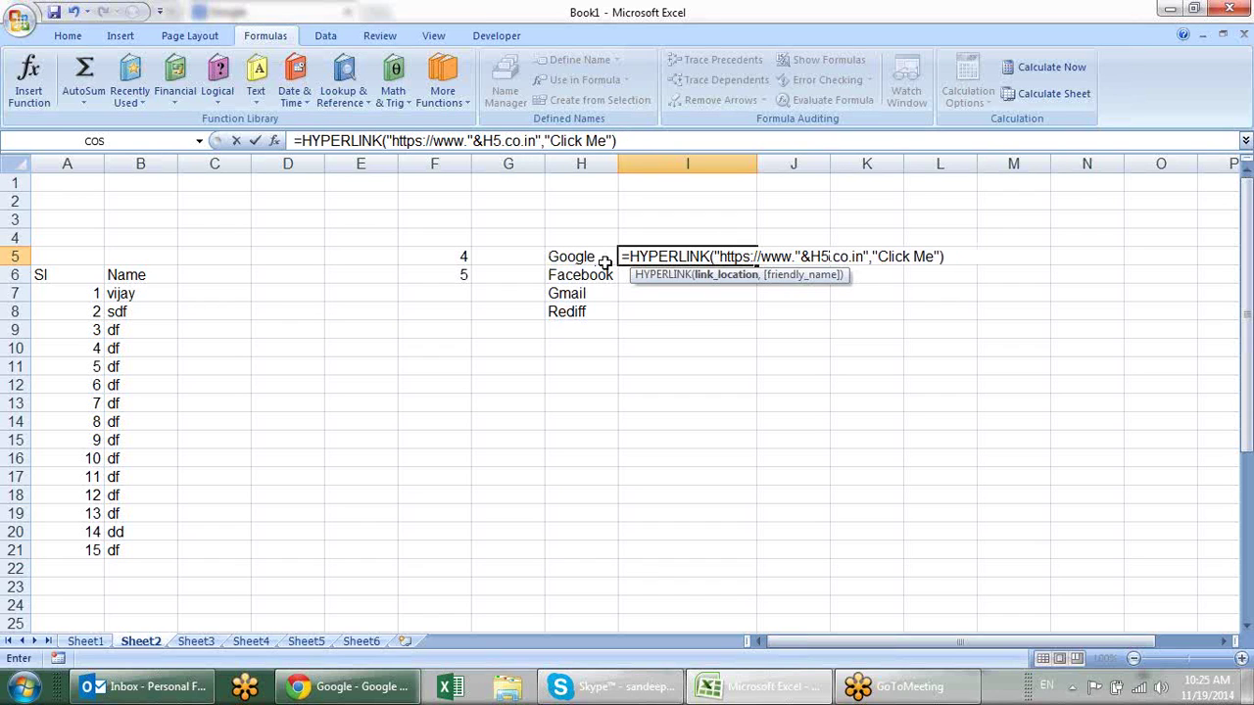
type("&\"")
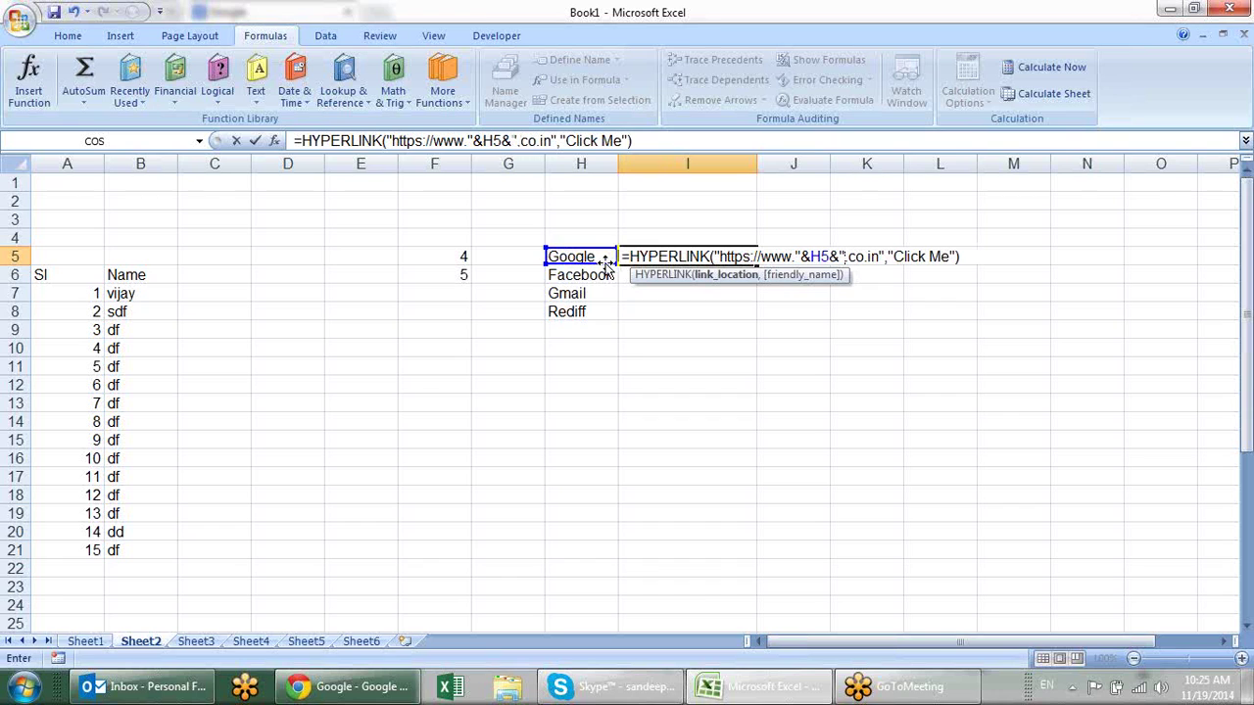
key("Delete")
key("Delete")
key("Delete")
key("Delete")
key("Delete")
key("Delete")
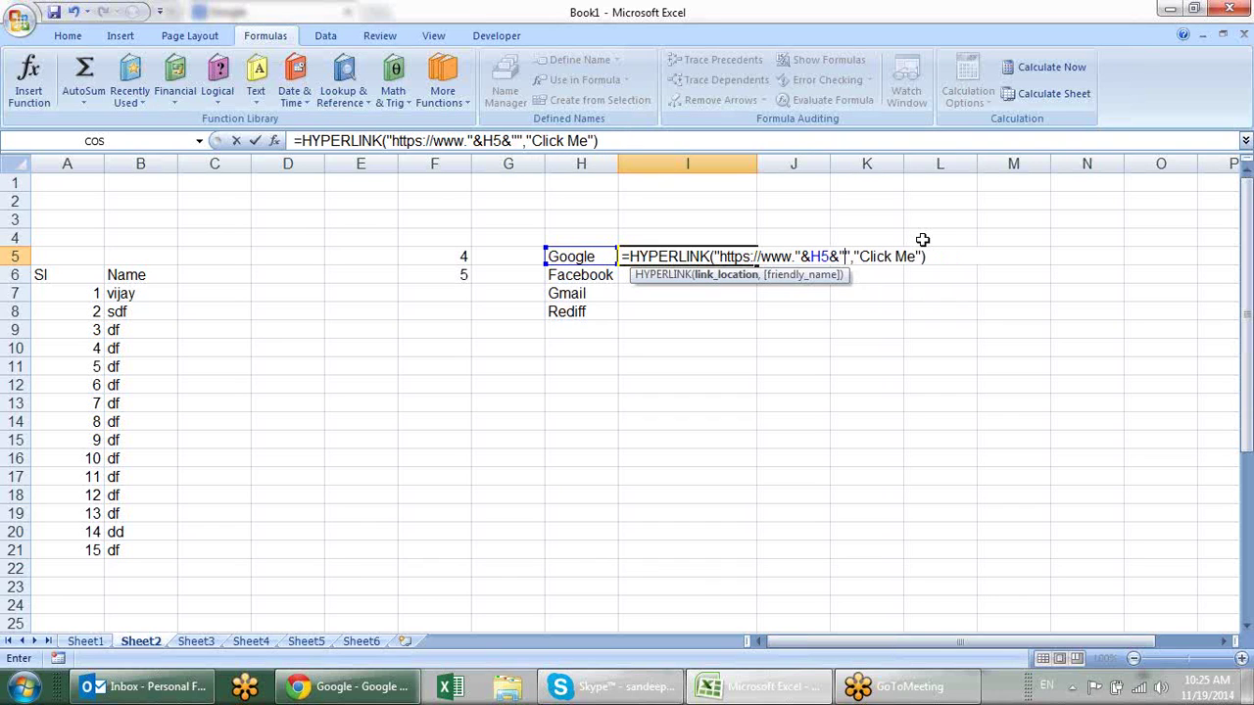
type("co")
key("BackSpace")
key("BackSpace")
type(".com")
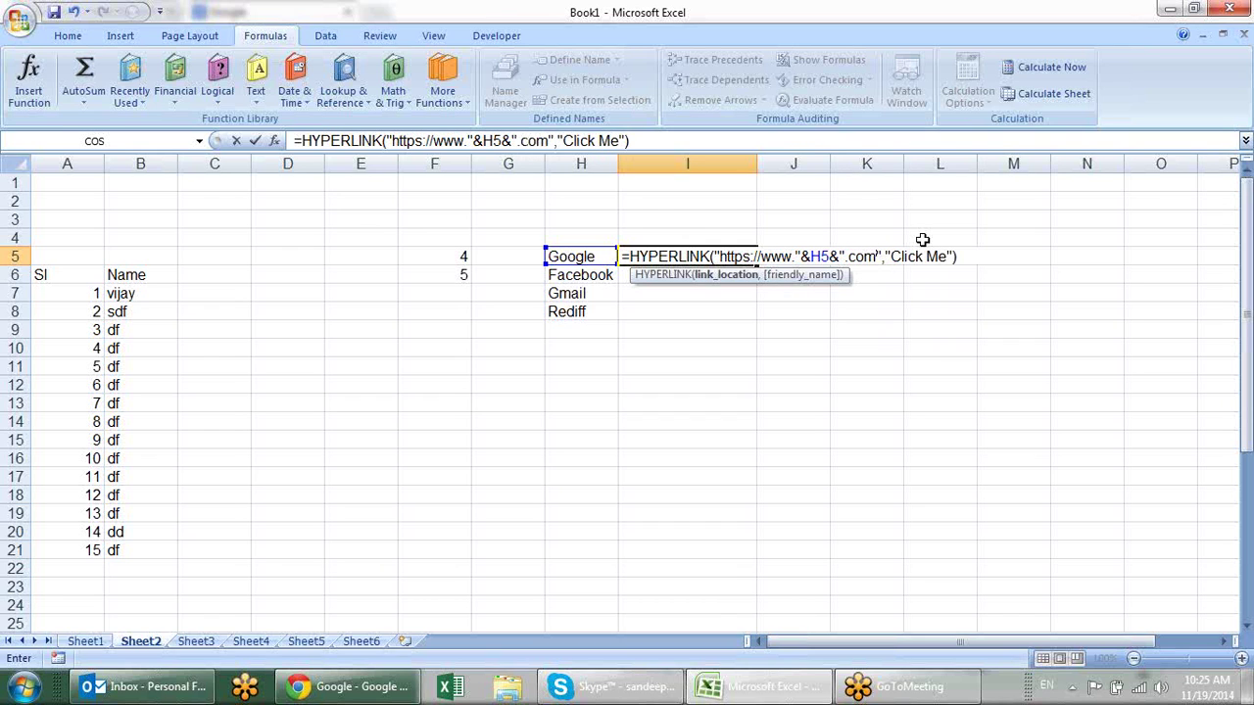
key("Return")
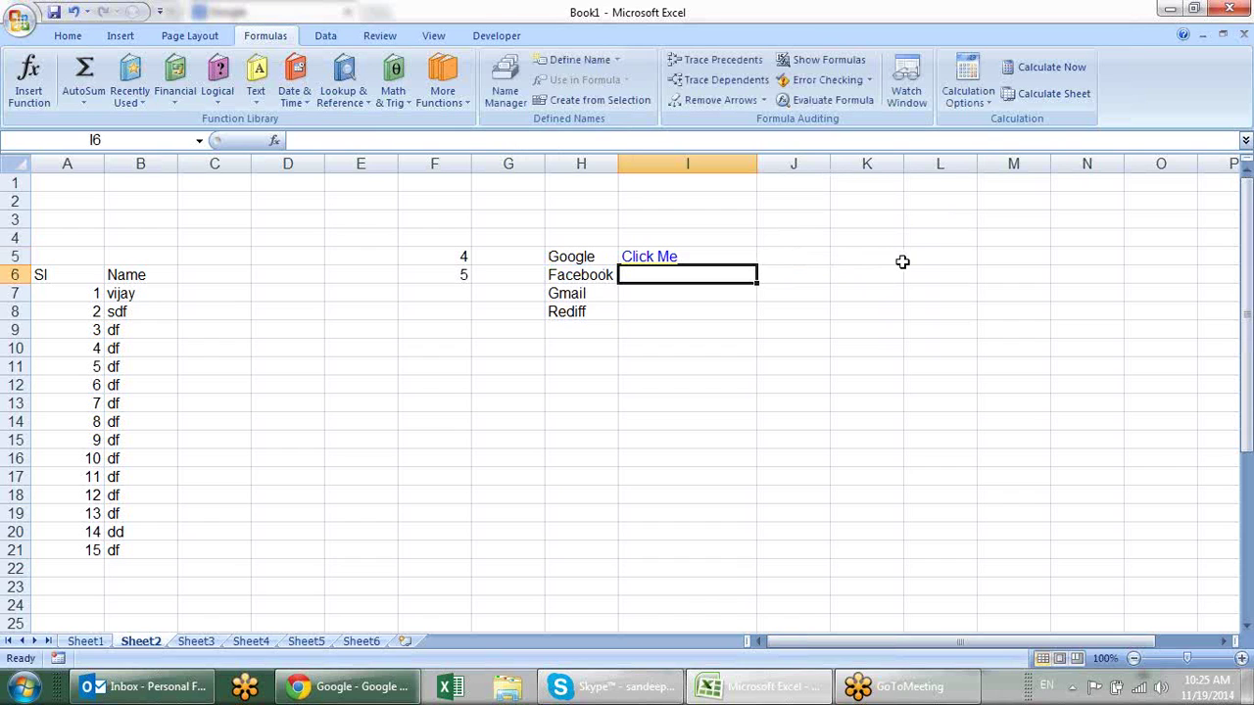
Copy I5's HYPERLINK formula down through I8, then follow the Google link in I5.
key("Up")
left_click_drag(758, 262, 759, 306)
left_click(770, 314)
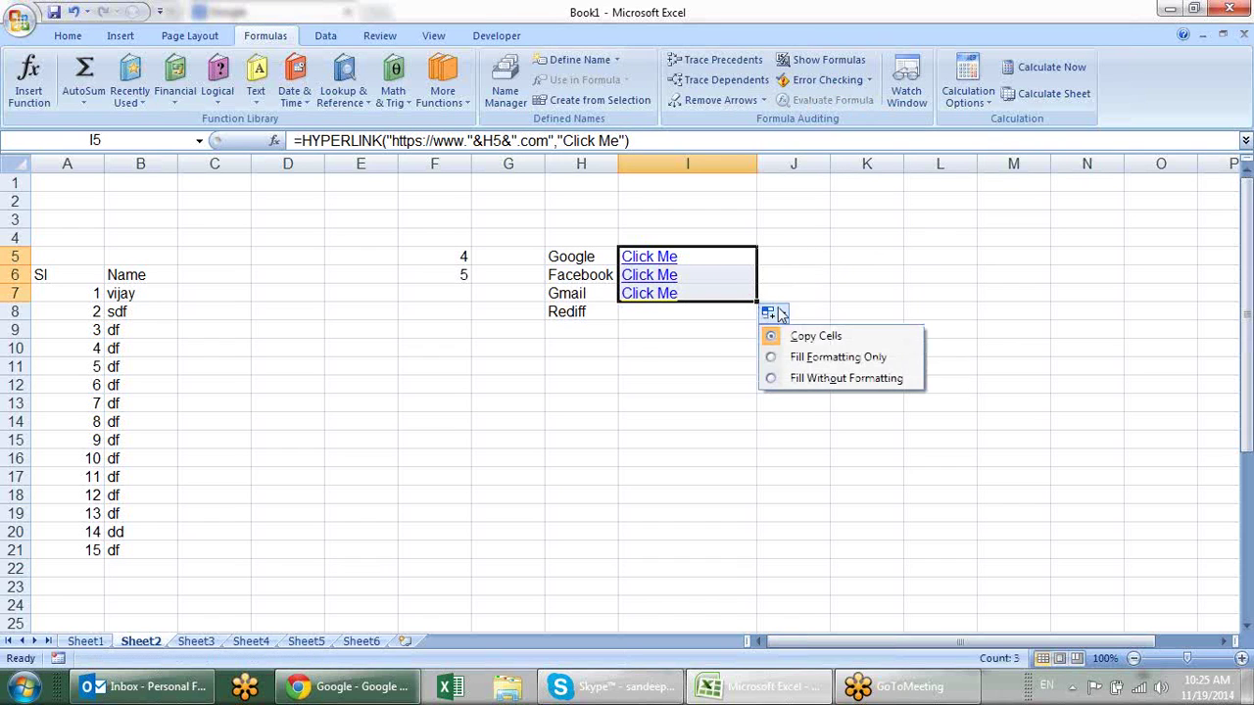
left_click(777, 281)
left_click(735, 315)
key("ctrl+d")
left_click(895, 289)
left_click(651, 259)
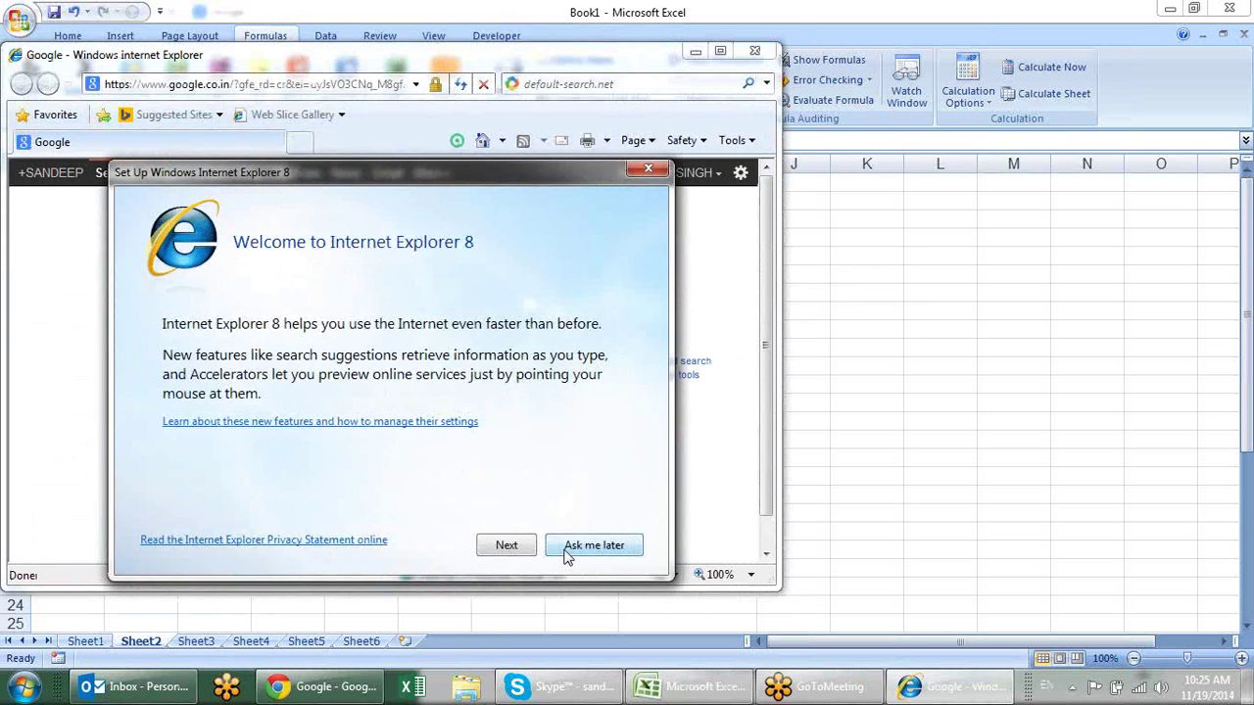
Close the Google page in Internet Explorer, remove Excel's precedent arrows, and follow I7's Gmail link.
left_click(589, 542)
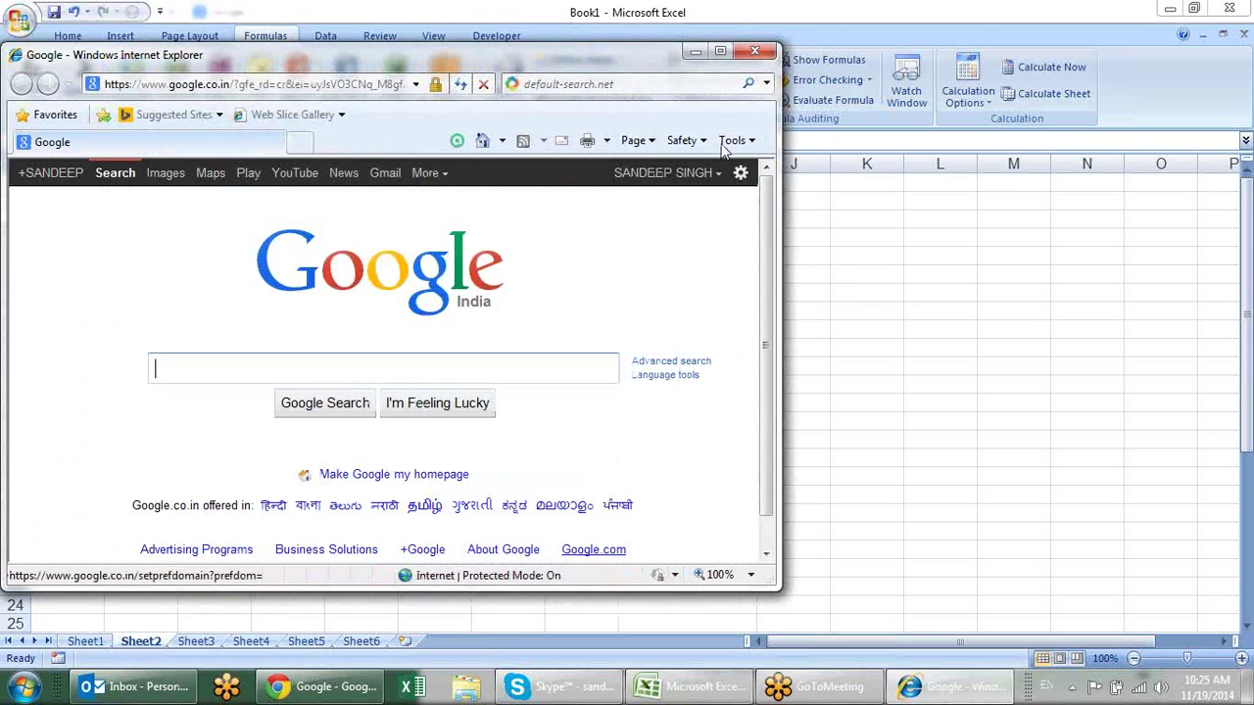
left_click(762, 55)
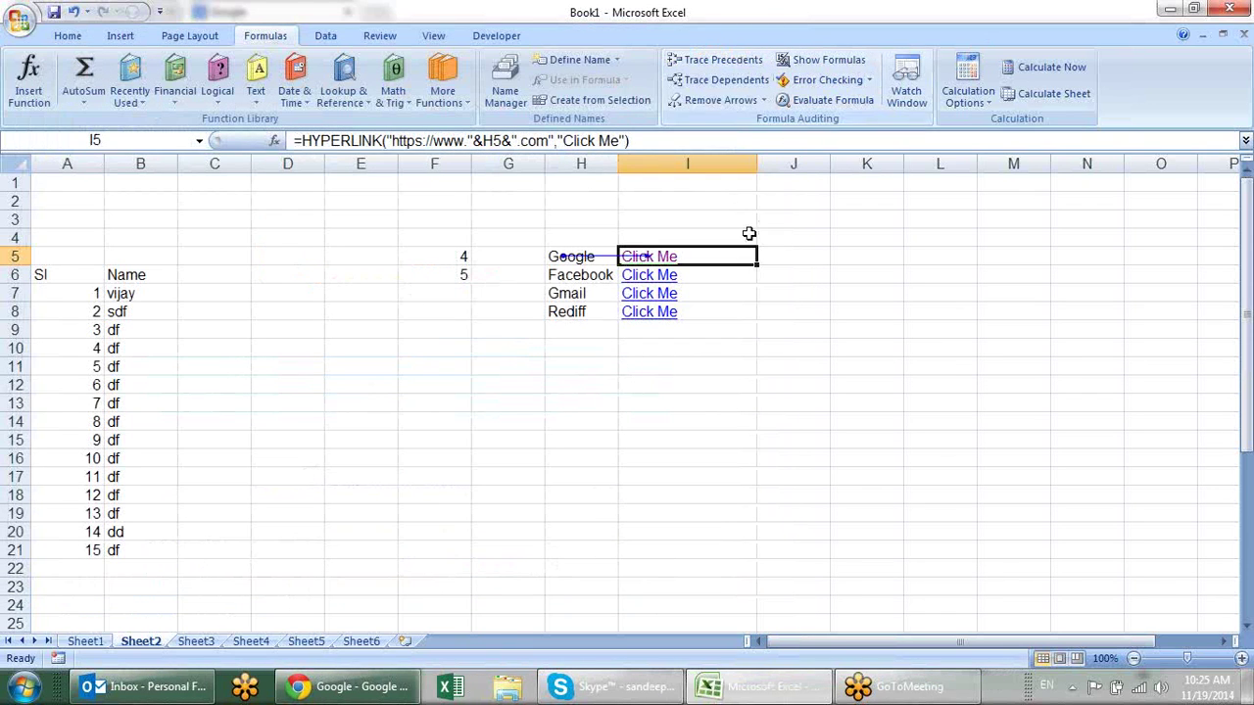
left_click(719, 100)
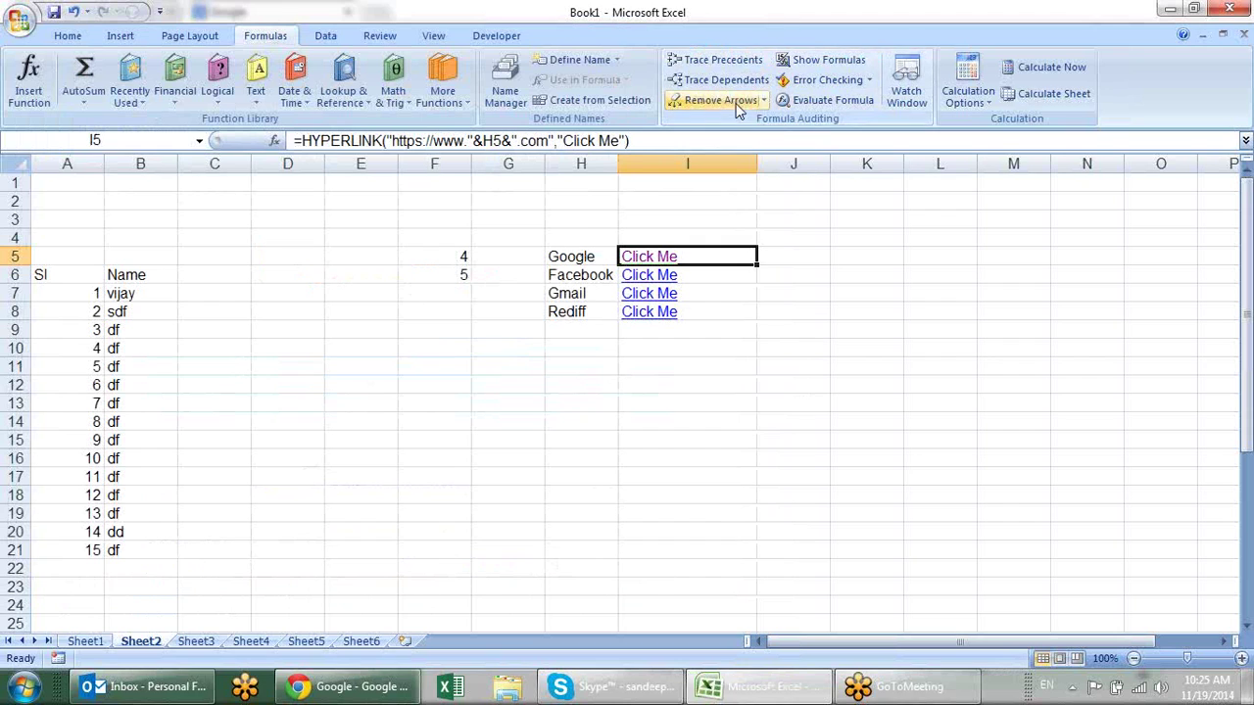
left_click(661, 296)
left_click(661, 296)
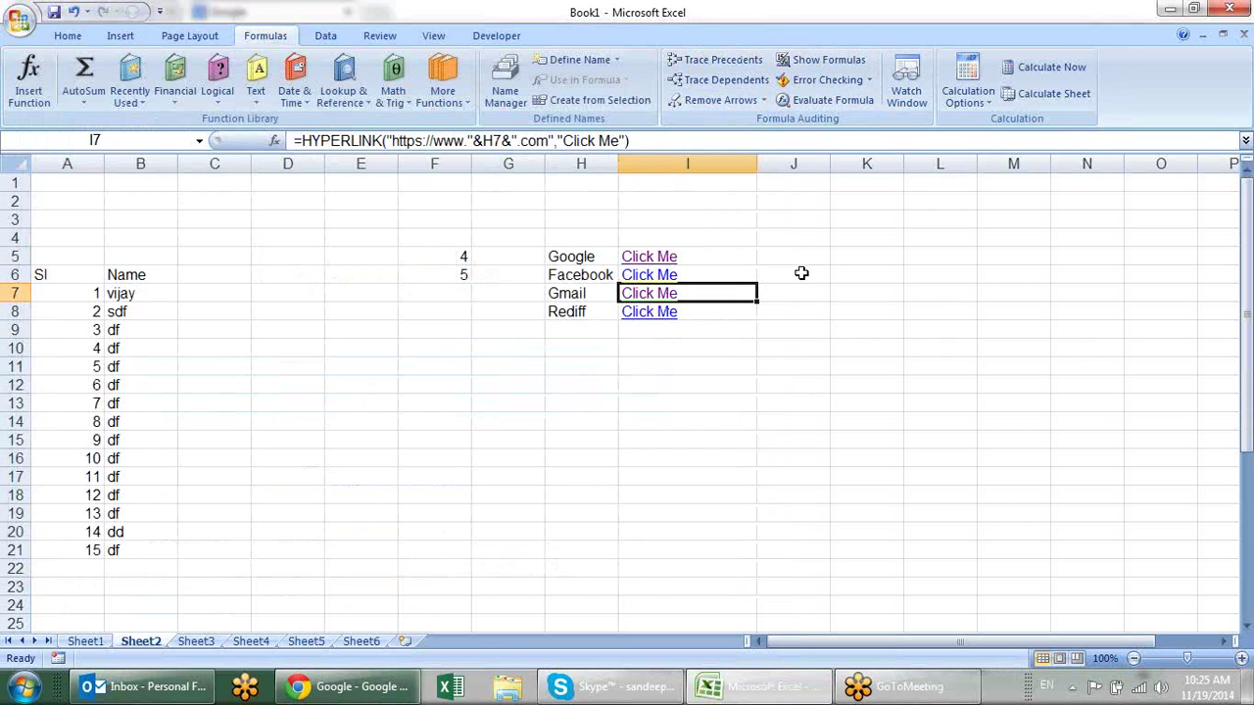
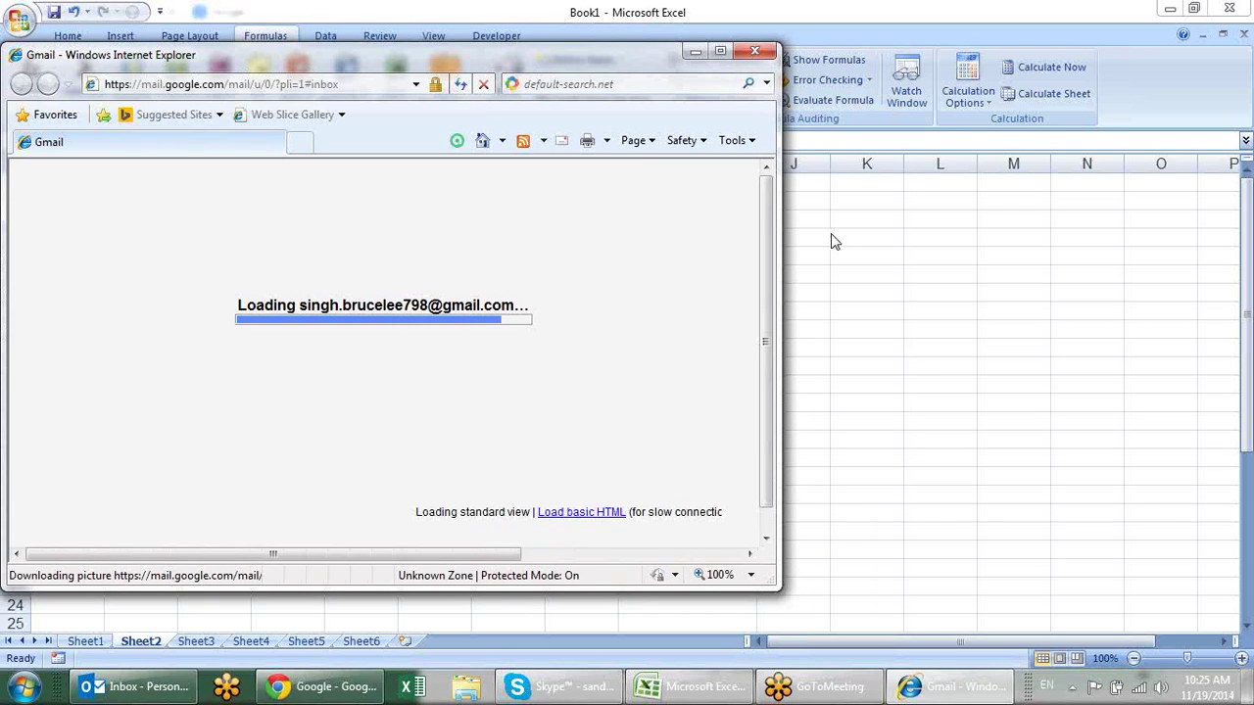
Close the Gmail browser window and clear the extra Click Me links below I5.
left_click(755, 52)
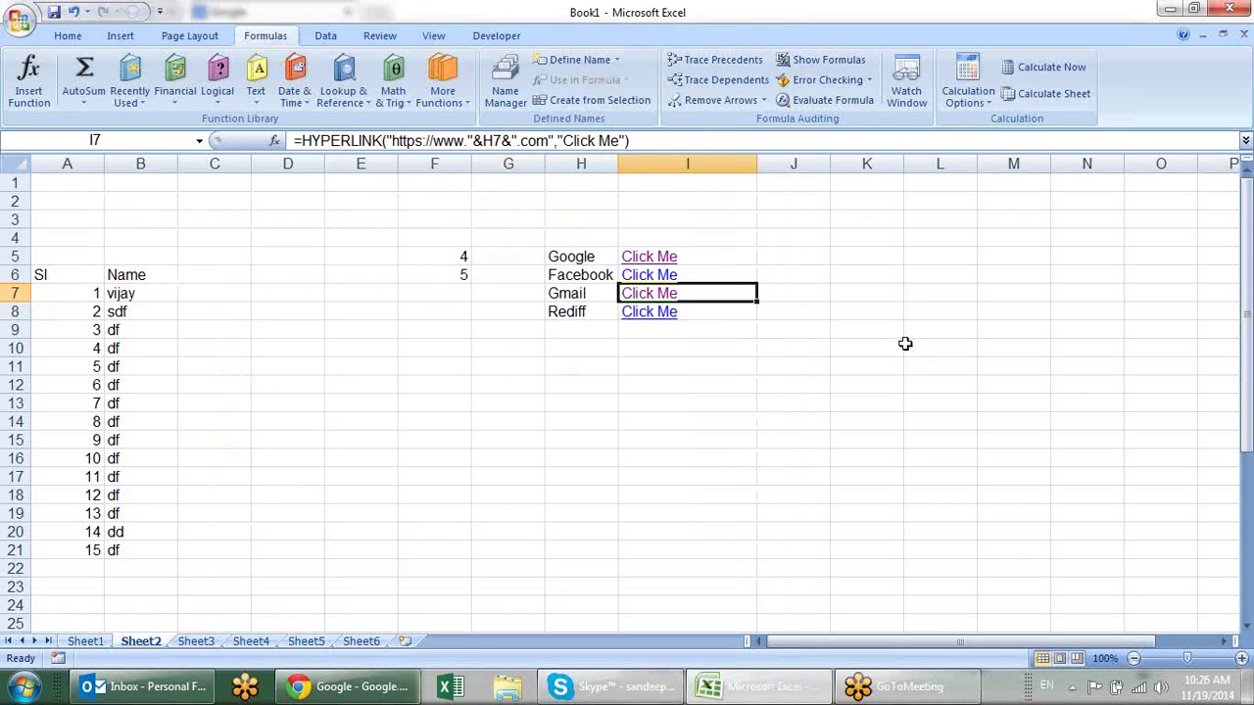
key("Up")
key("Up")
key("Down")
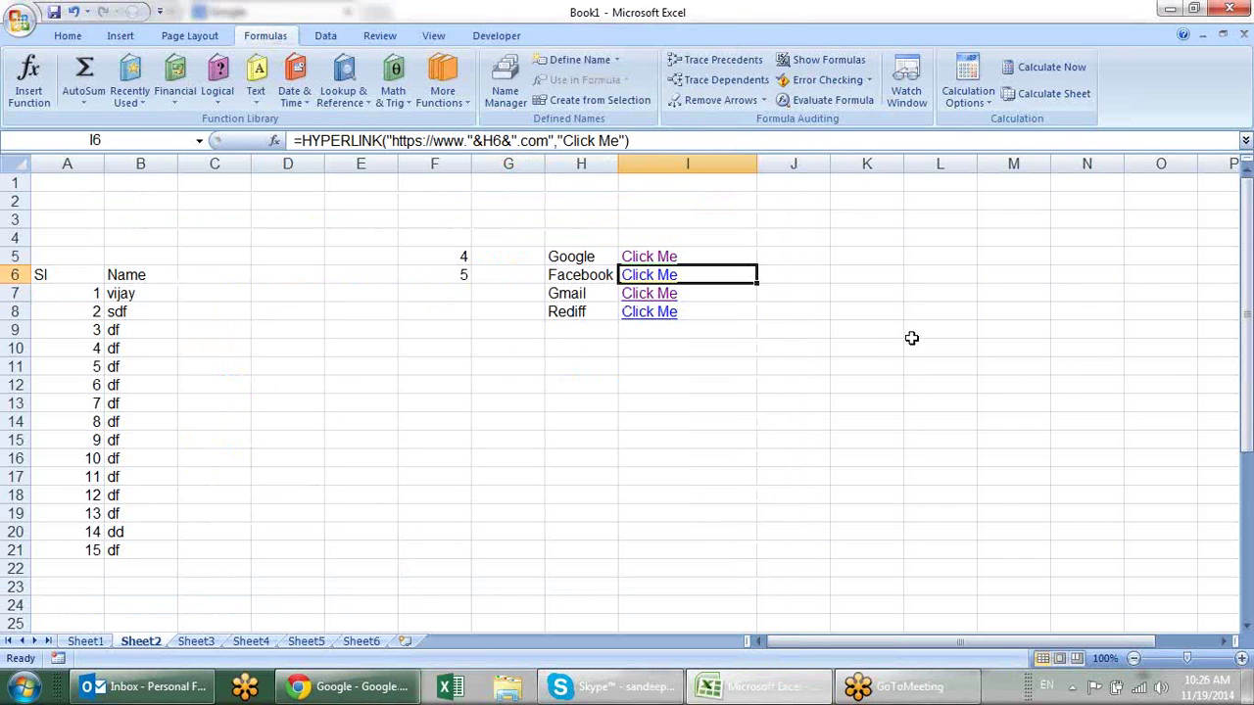
key("shift+Down")
key("shift+Down")
key("shift+Down")
key("Delete")
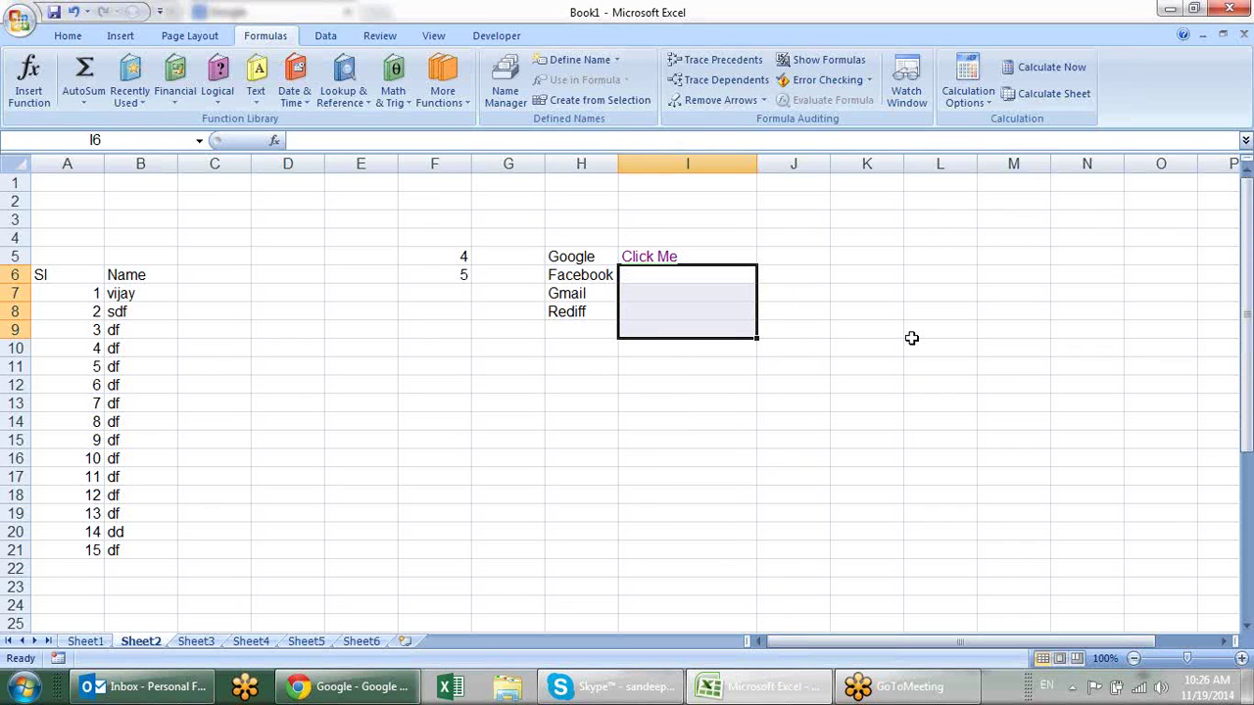
Copy the site names Google, Facebook, Gmail and Rediff from H5:H8 into K4:K7.
left_click_drag(560, 260, 574, 313)
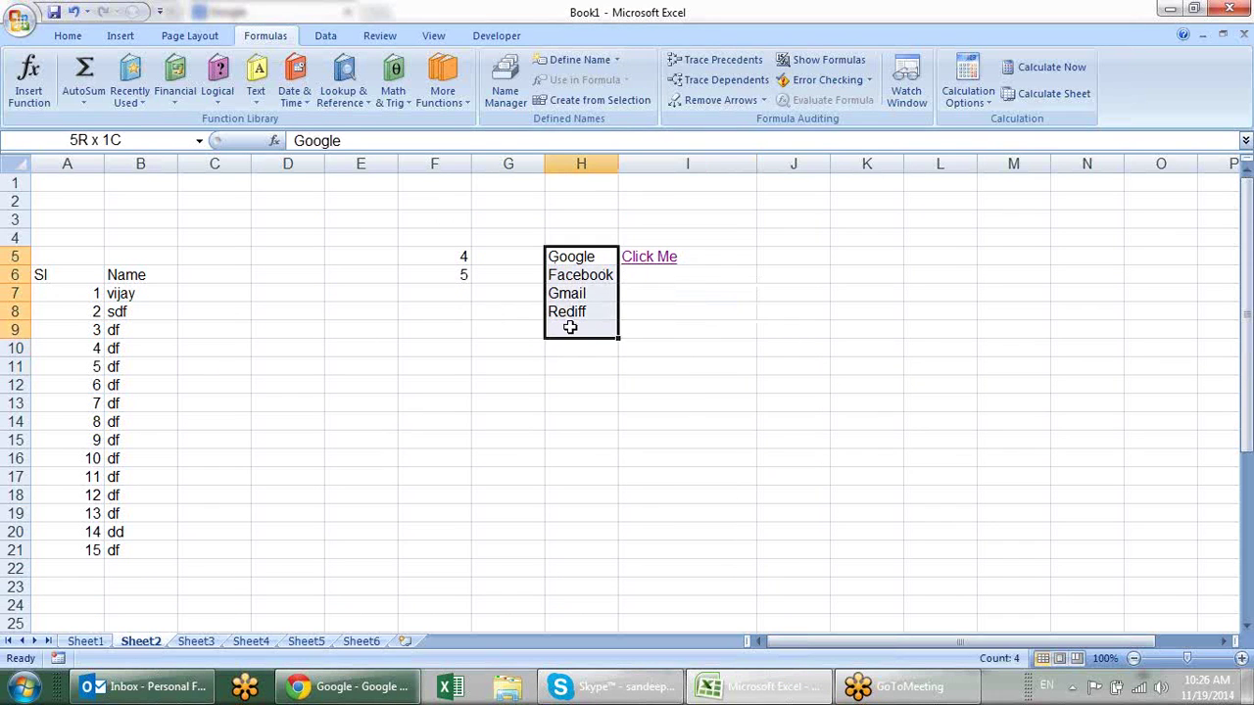
key("ctrl+c")
left_click(843, 243)
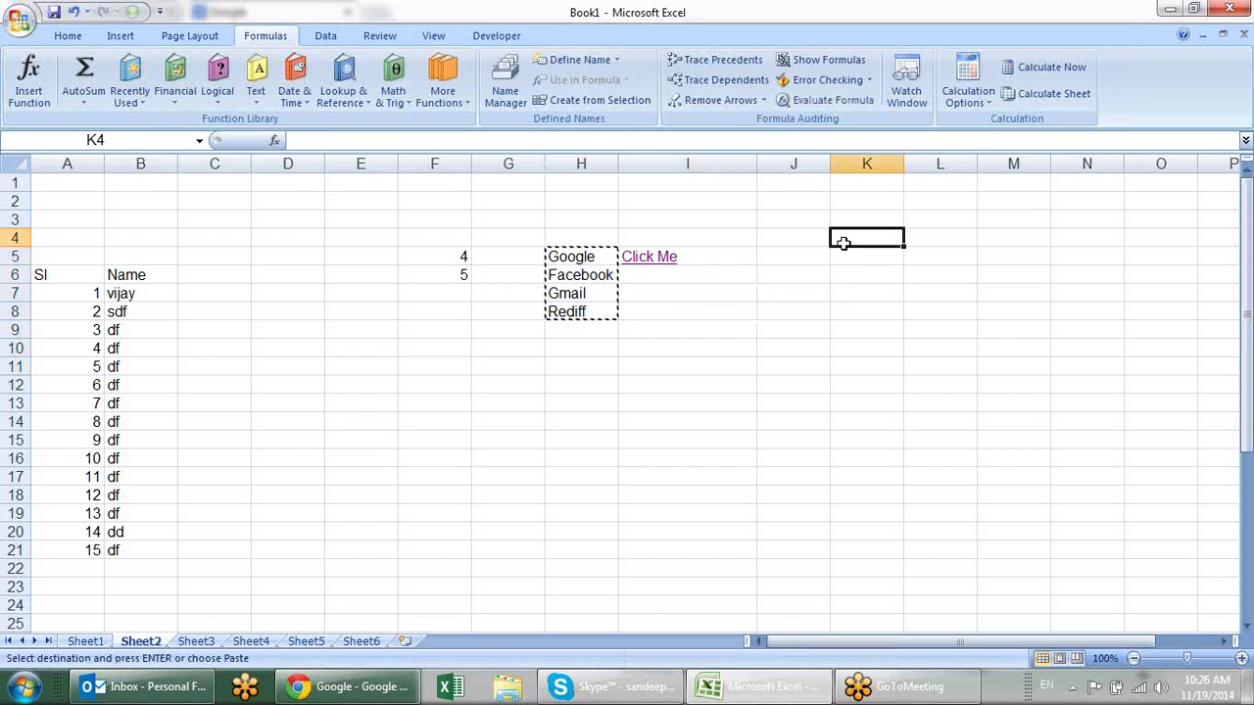
key("ctrl+v")
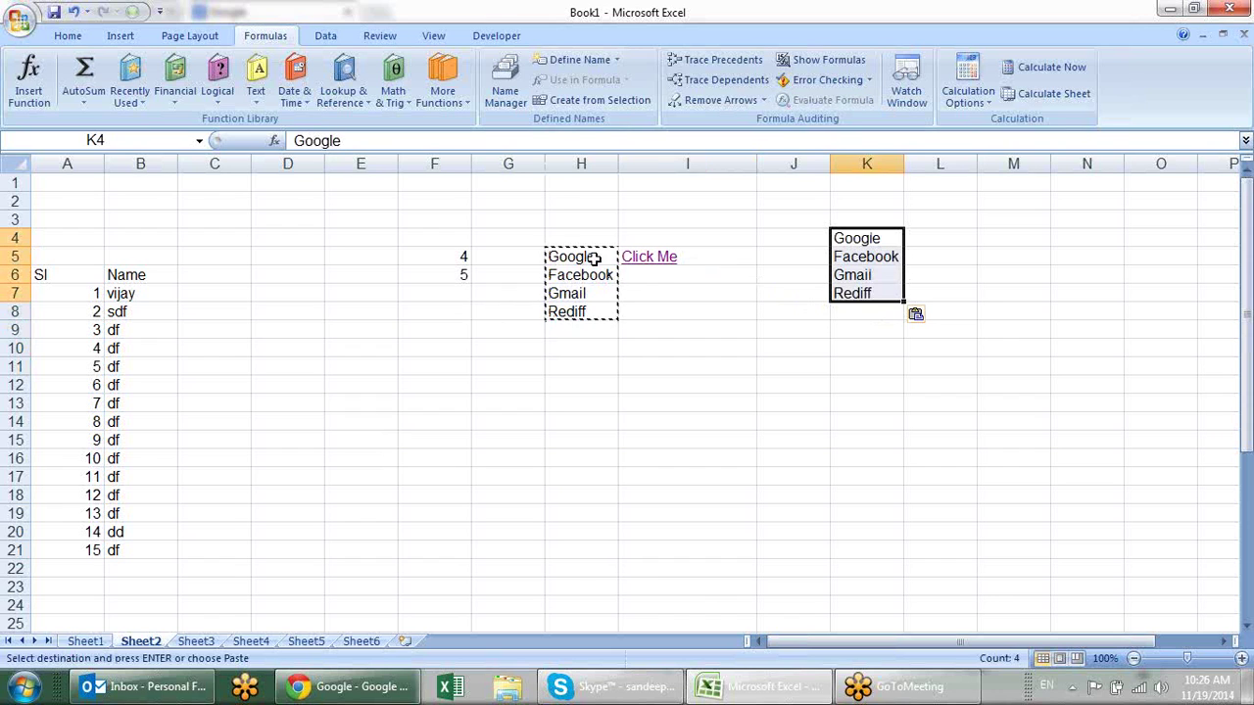
key("Escape")
left_click(593, 258)
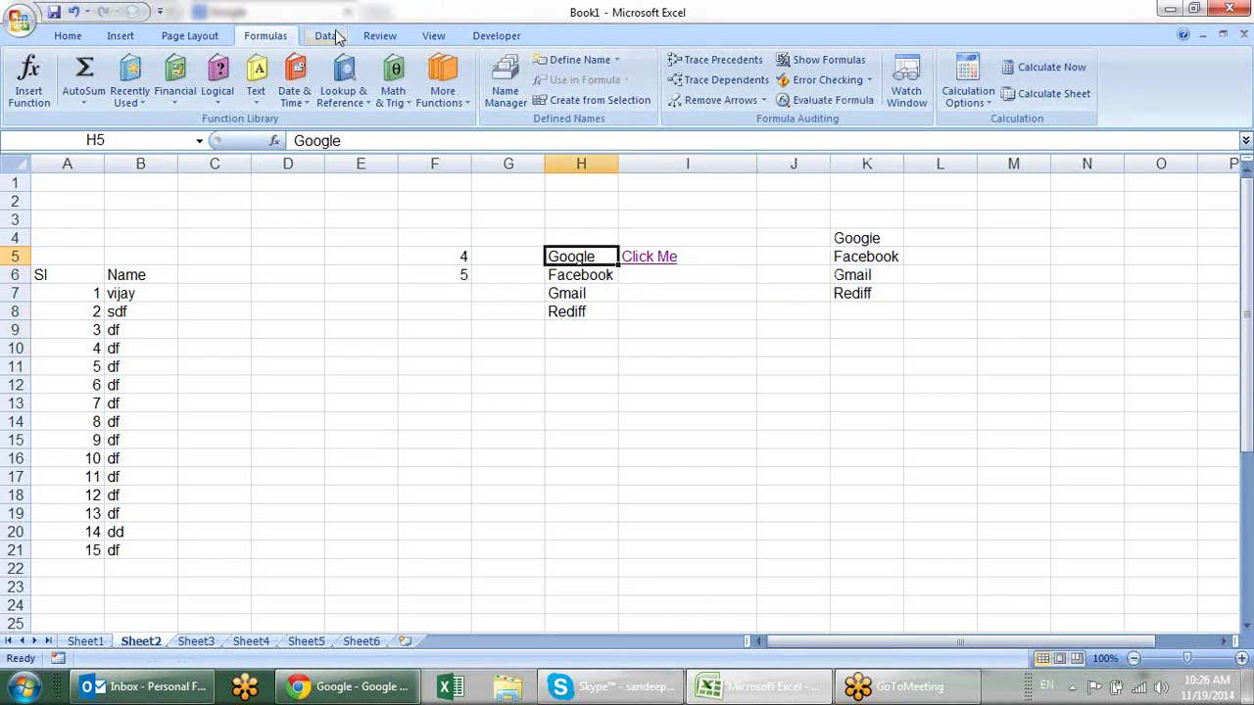
Add a List data validation to H5 with source =$K$4:$K$7.
left_click(329, 37)
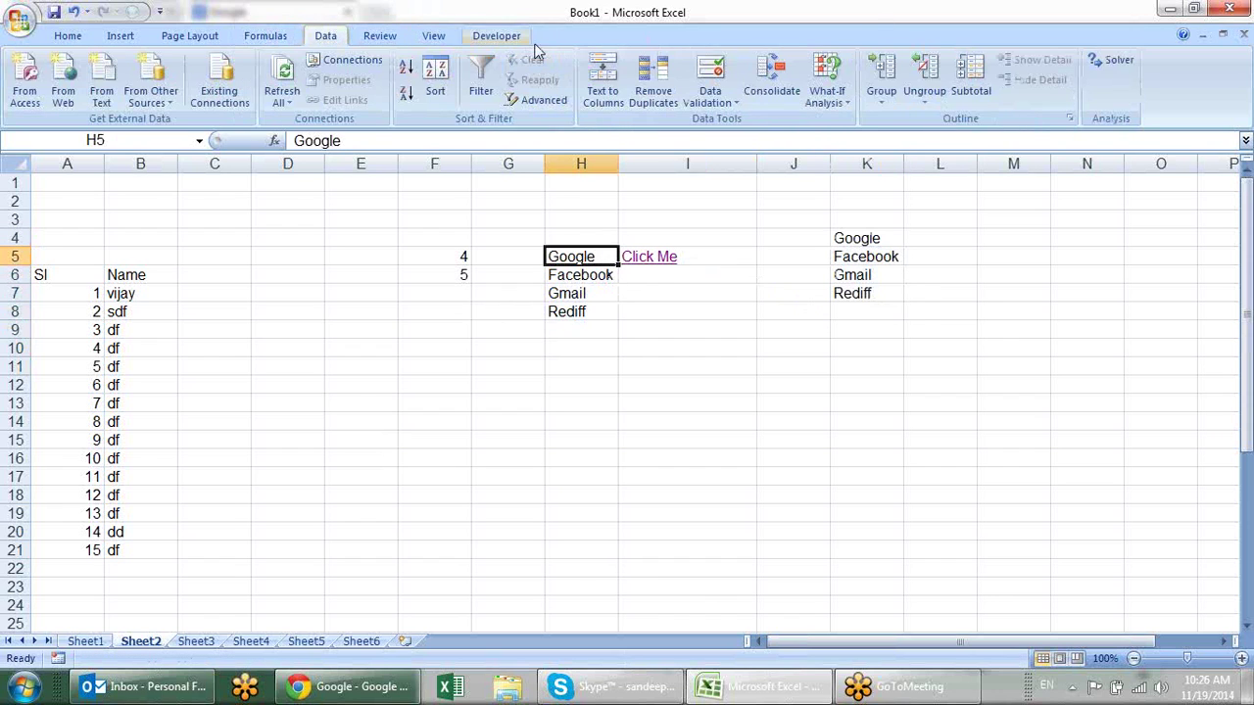
left_click(710, 71)
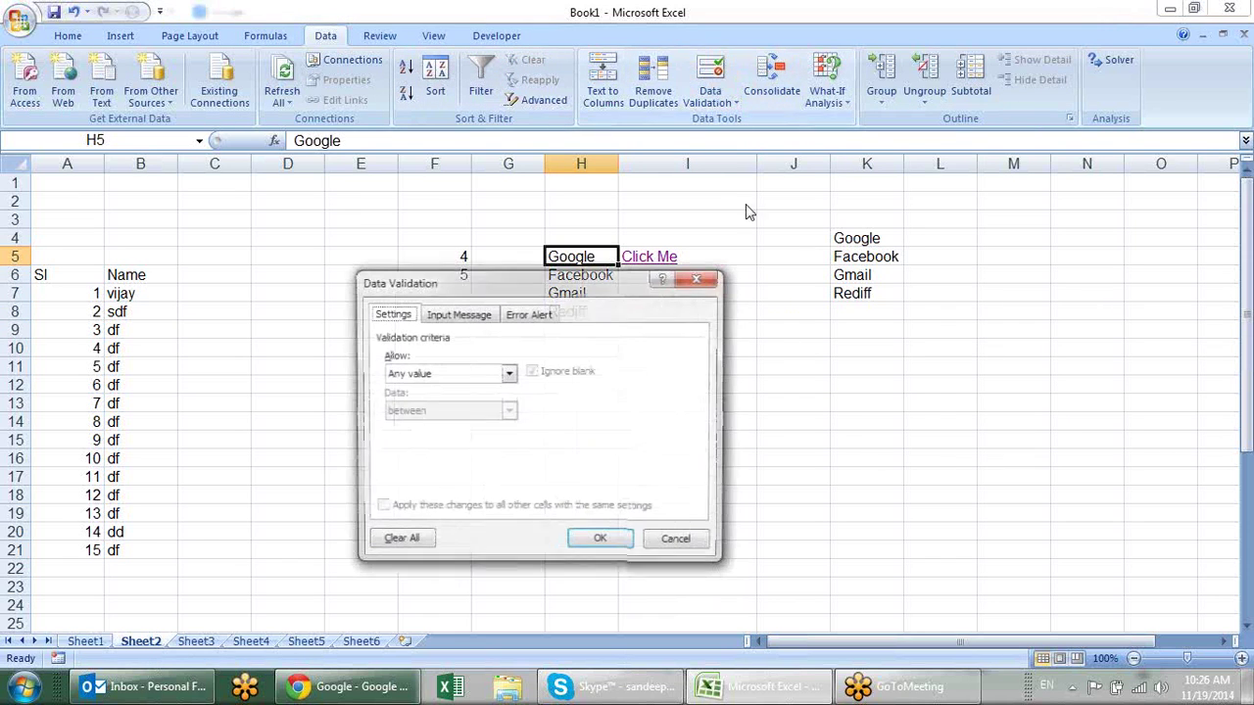
left_click(473, 382)
left_click(459, 427)
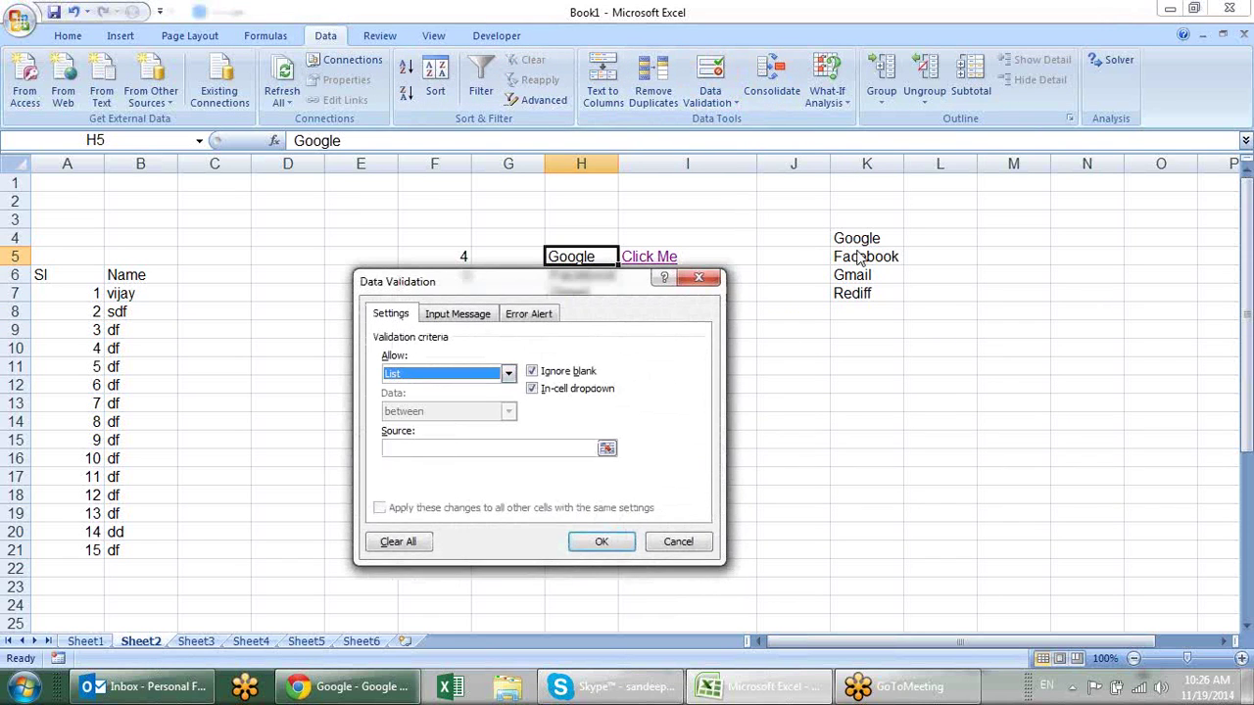
left_click(606, 447)
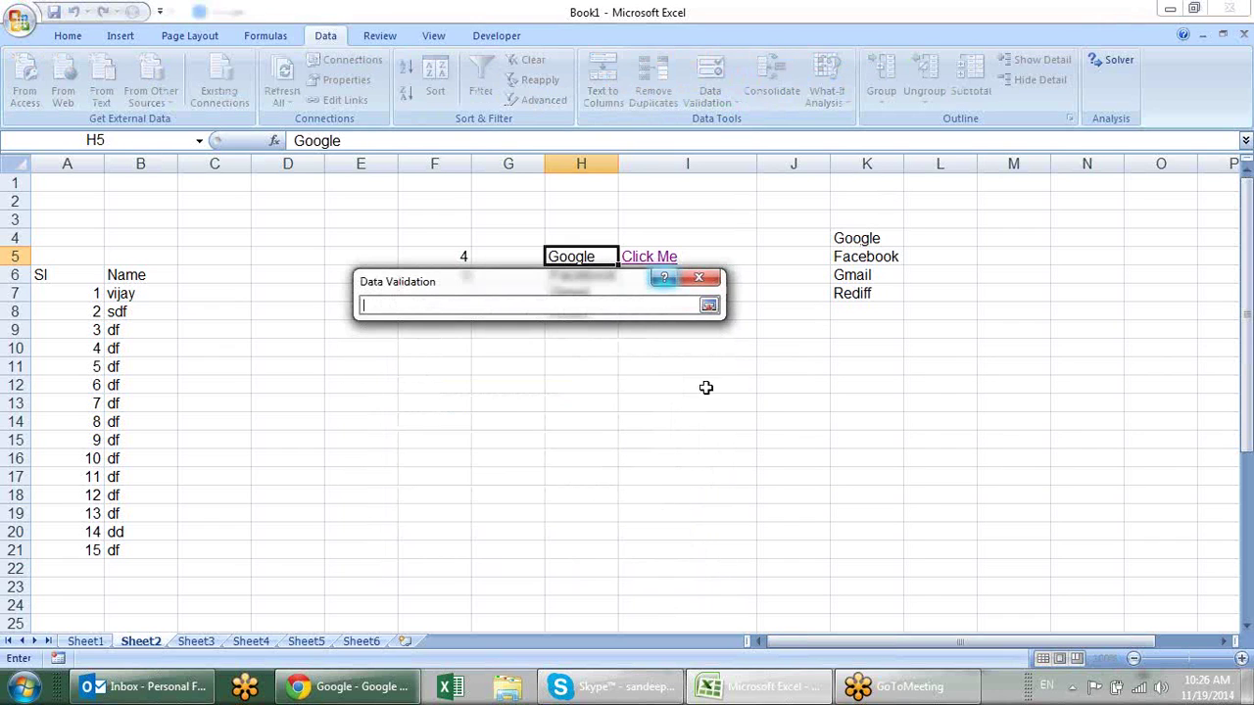
left_click_drag(866, 243, 849, 284)
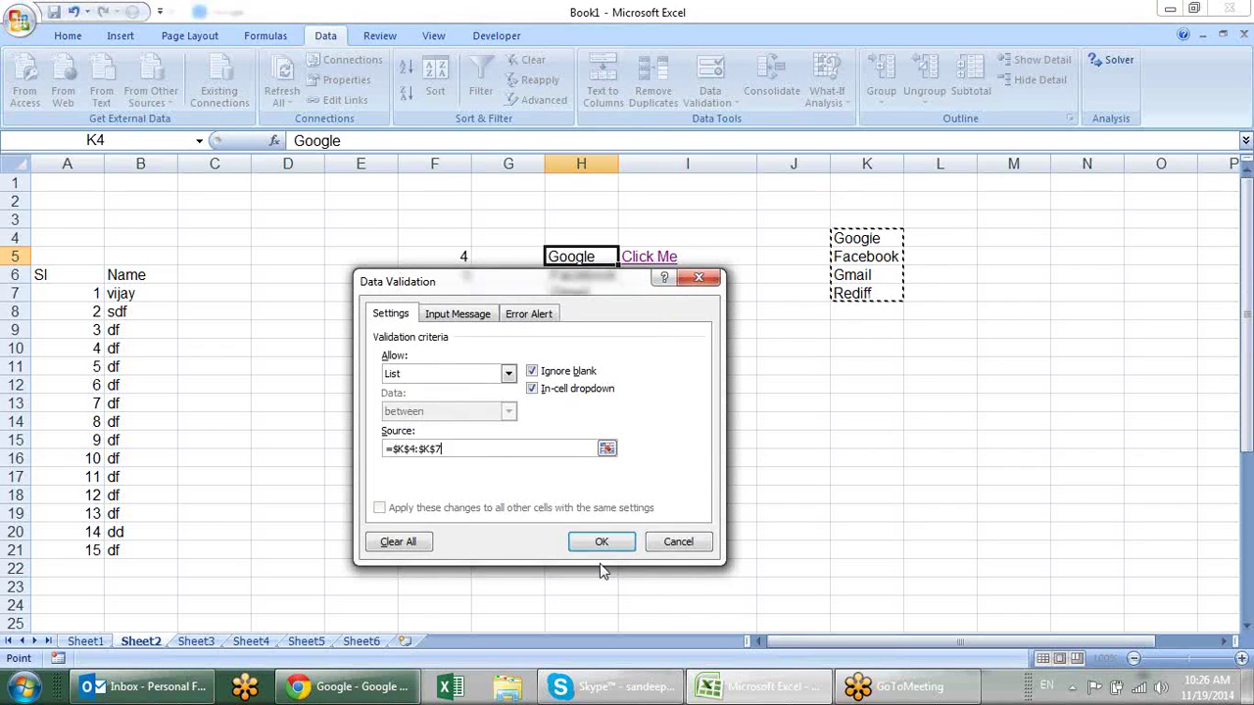
left_click(606, 539)
Clear Facebook, Gmail and Rediff from H6:H8.
left_click(606, 274)
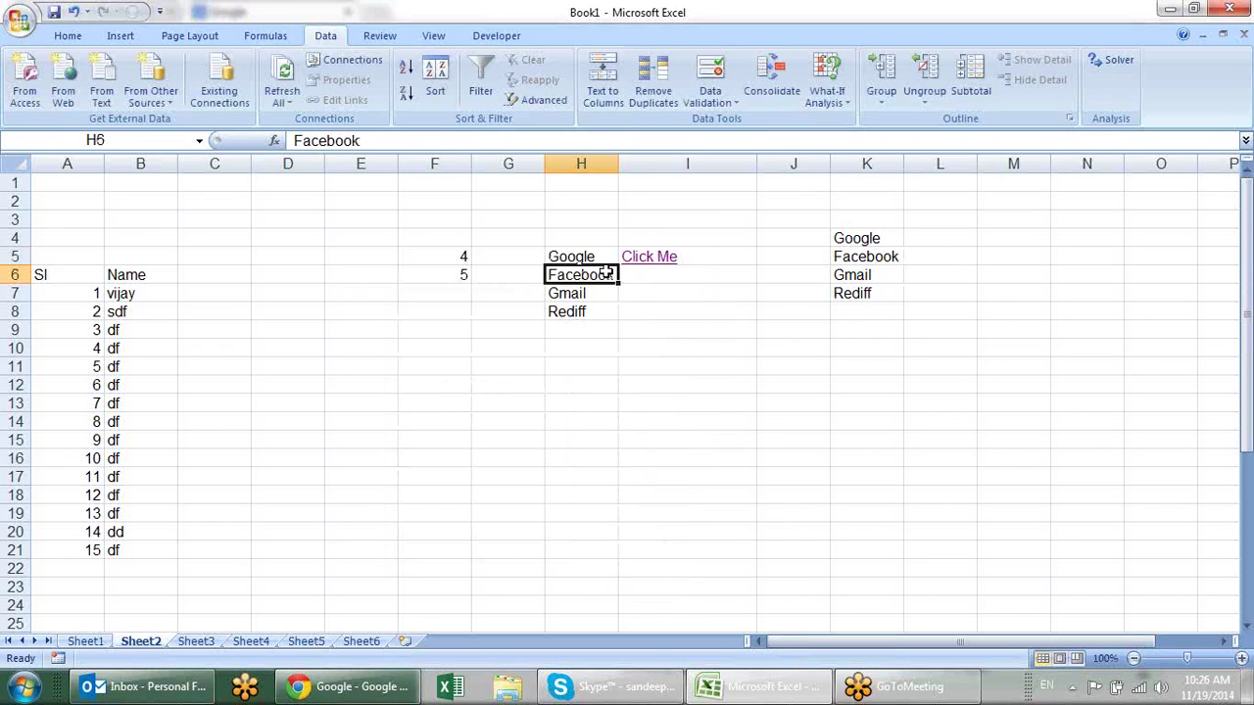
key("shift+Down")
key("shift+Down")
key("Delete")
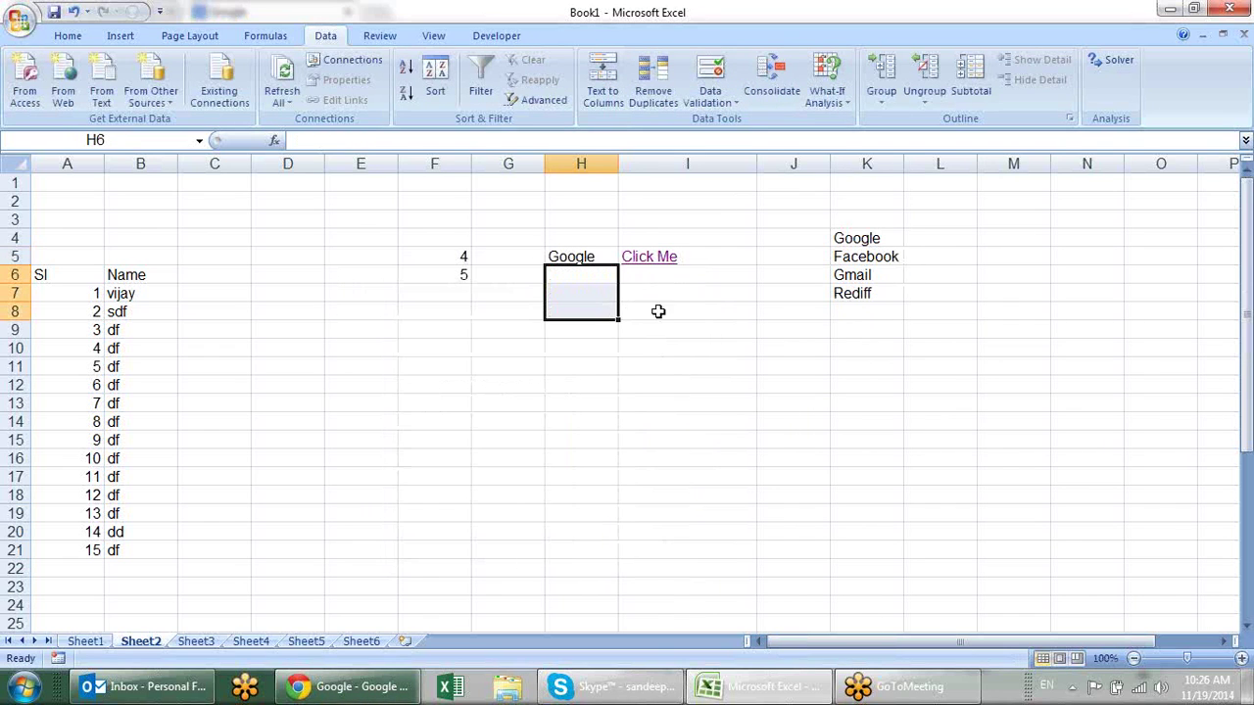
Choose Rediff from H5's site-name dropdown.
left_click(659, 312)
left_click(574, 257)
left_click(625, 257)
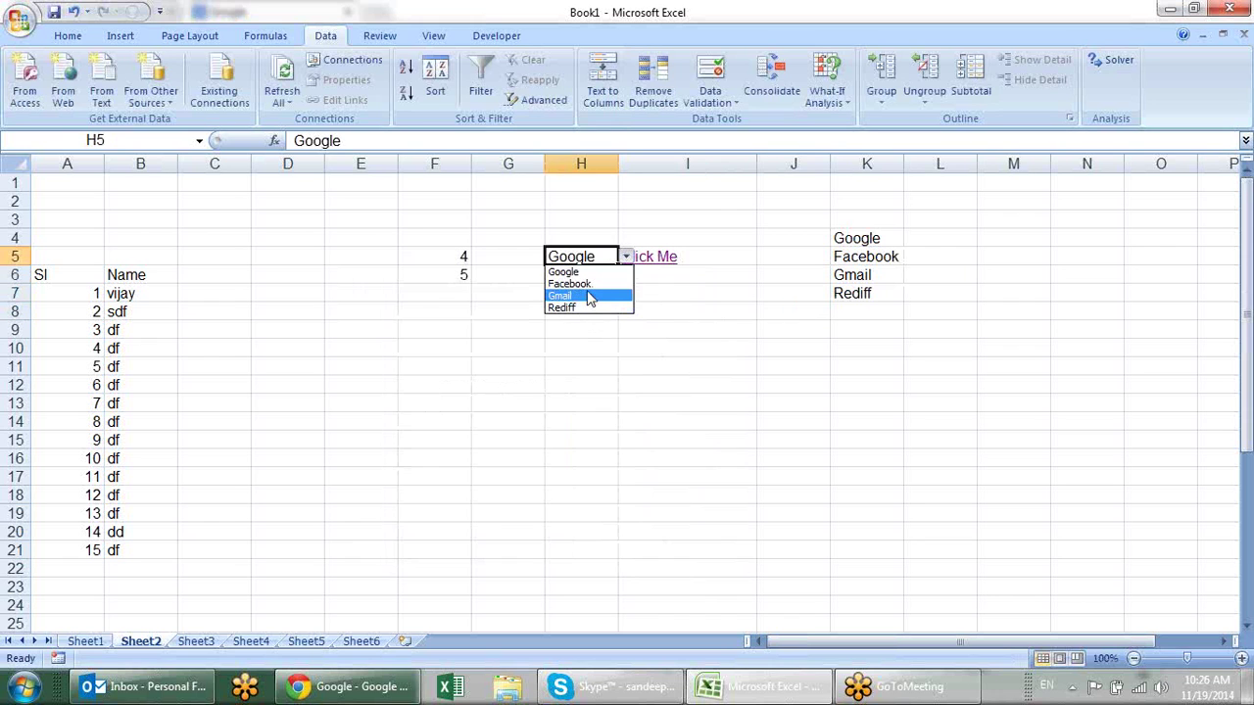
left_click(576, 308)
Follow the Click Me link to rediff.com, past the certificate warning and pop-up block, then close IE.
left_click(685, 262)
left_click(669, 267)
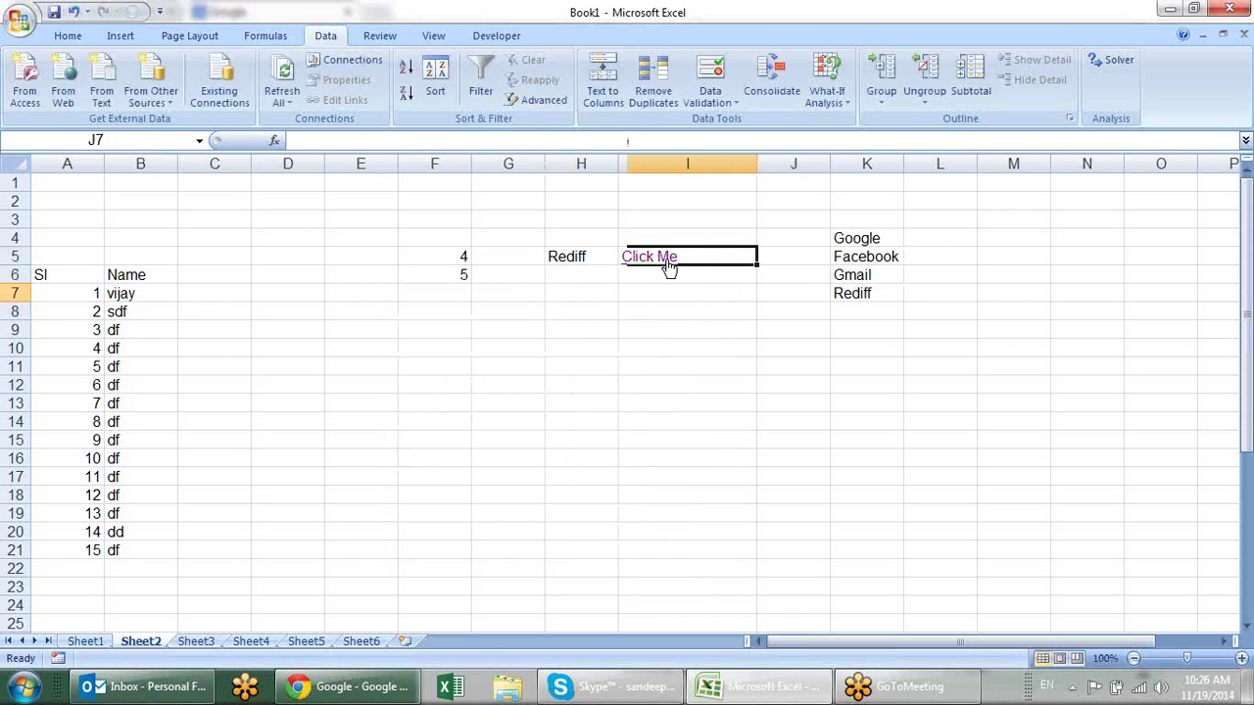
left_click(539, 450)
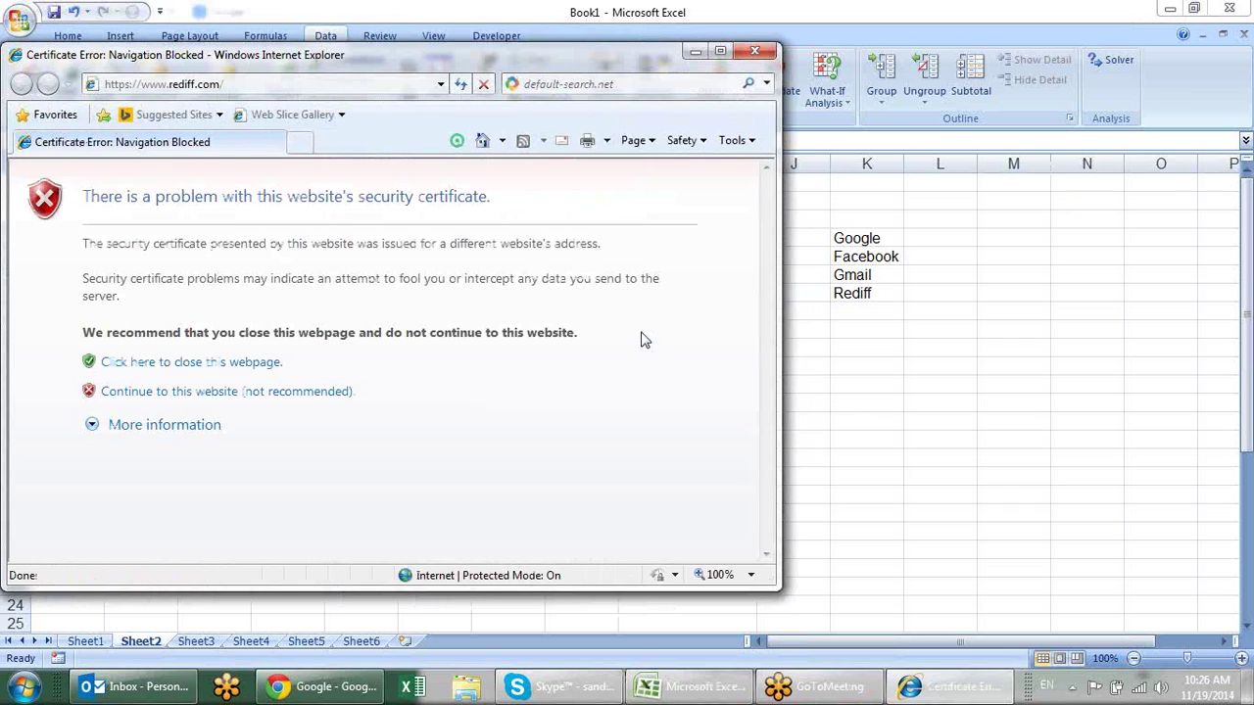
left_click(191, 401)
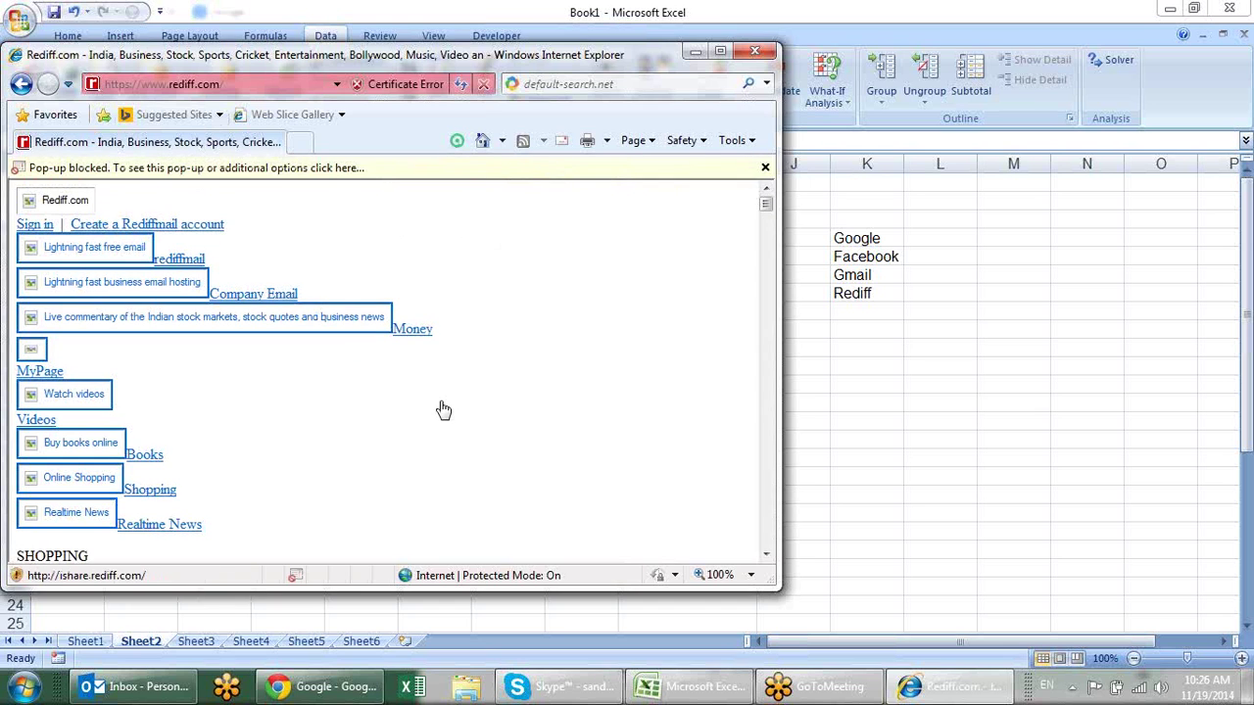
left_click(301, 178)
left_click(374, 185)
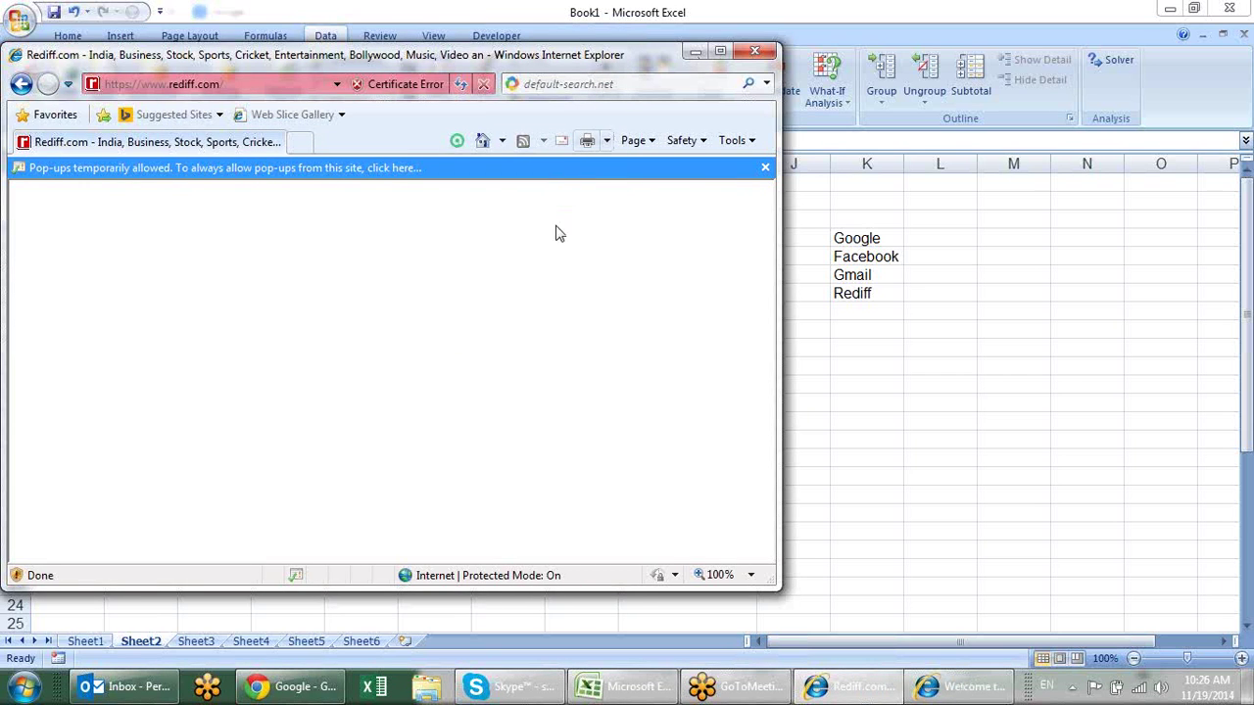
left_click(372, 169)
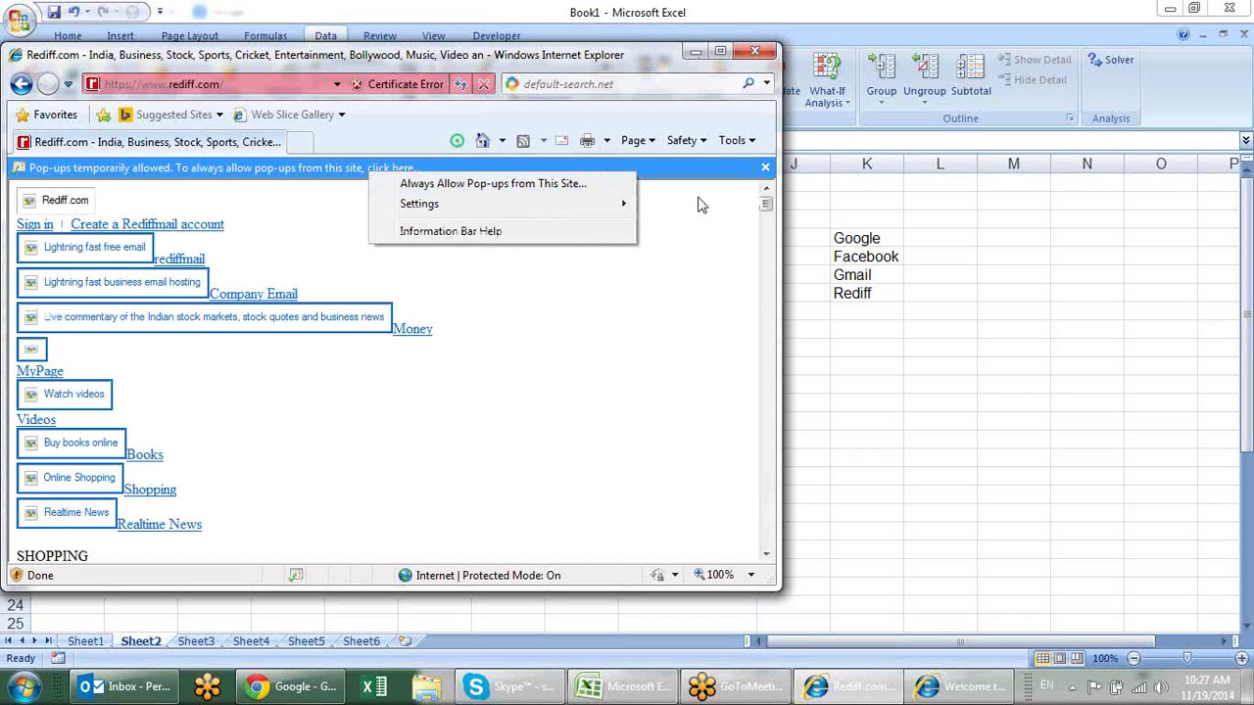
left_click(756, 52)
left_click(757, 52)
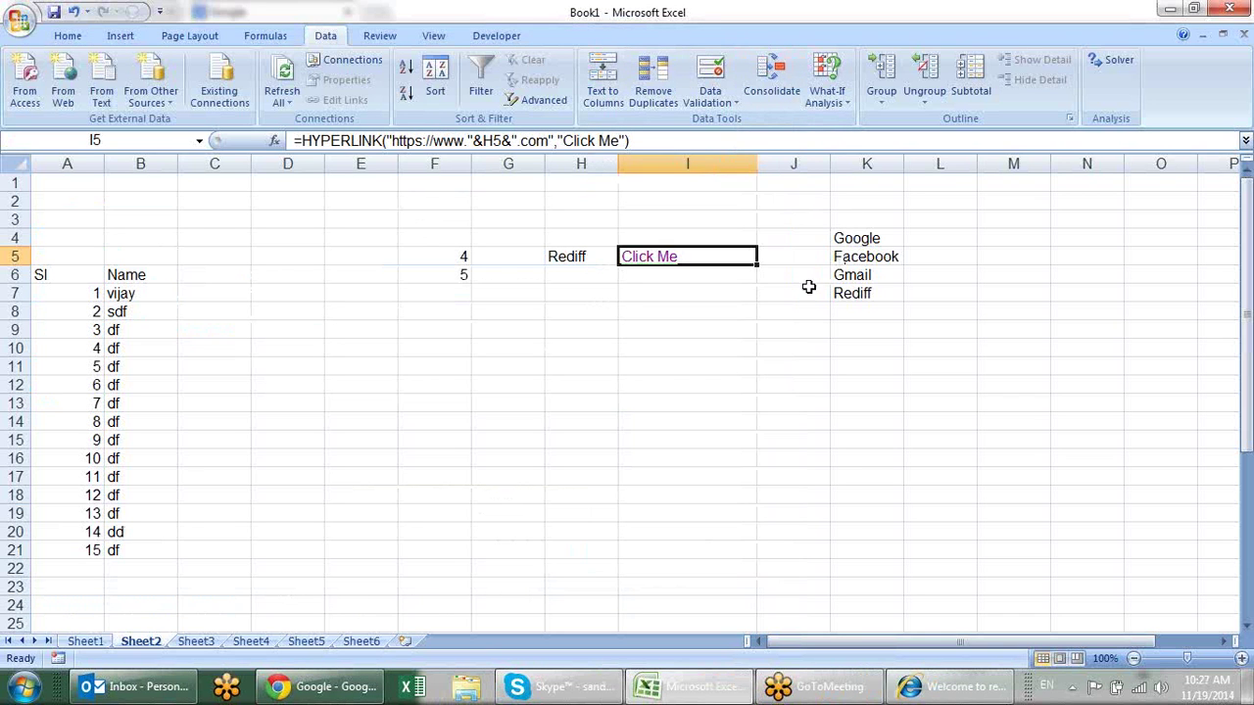
Switch H5's dropdown selection to Facebook.
left_click(585, 250)
left_click(621, 261)
left_click(610, 255)
left_click(621, 260)
left_click(610, 257)
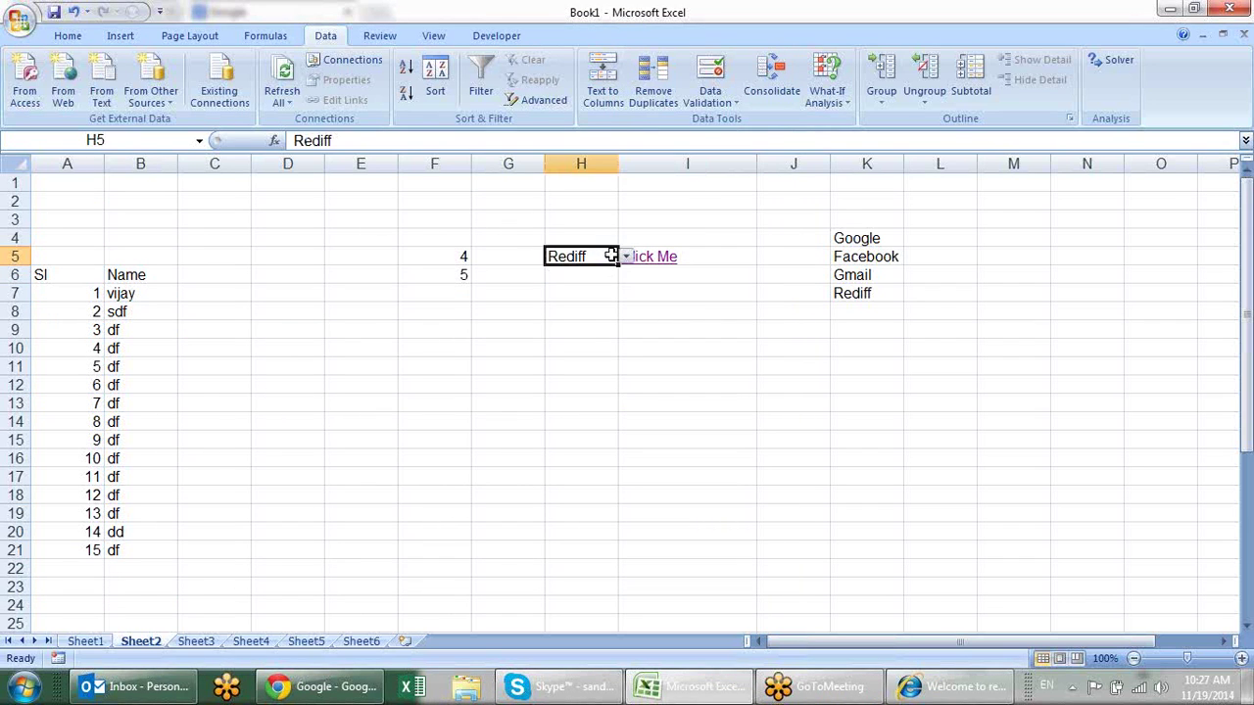
left_click(625, 257)
left_click(601, 283)
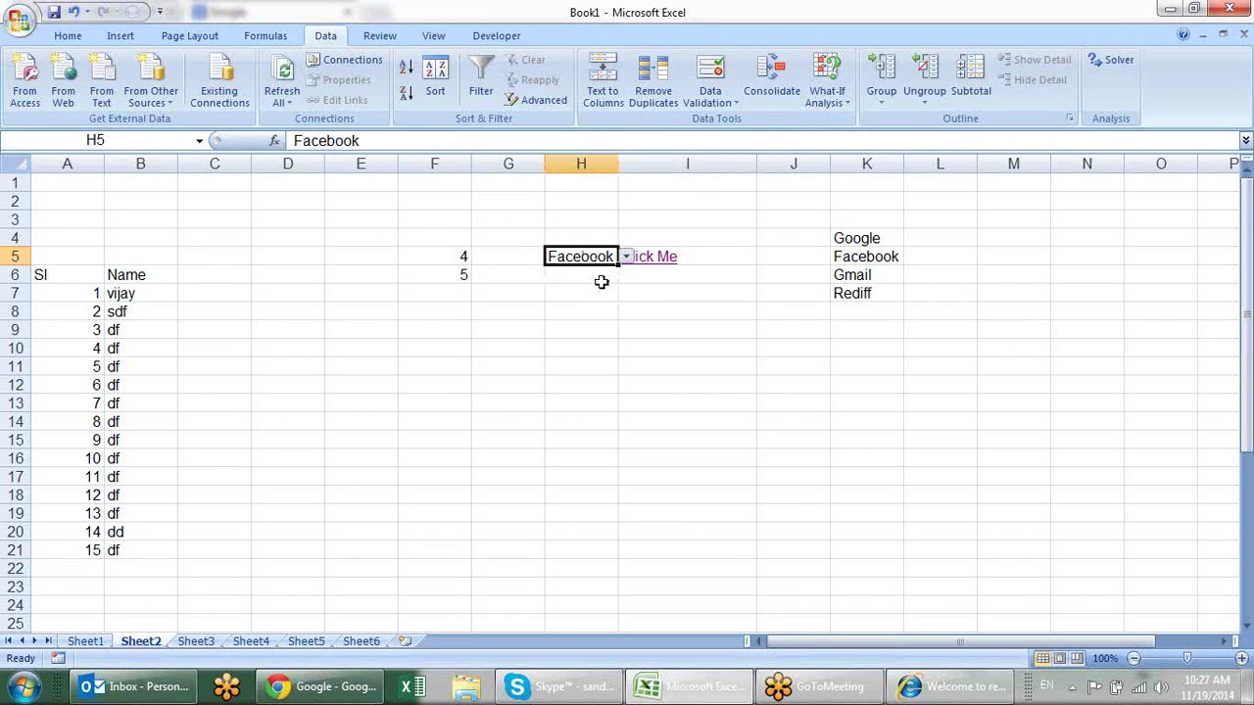
Open facebook.com from the Click Me link in I5, then close the browser.
left_click(661, 282)
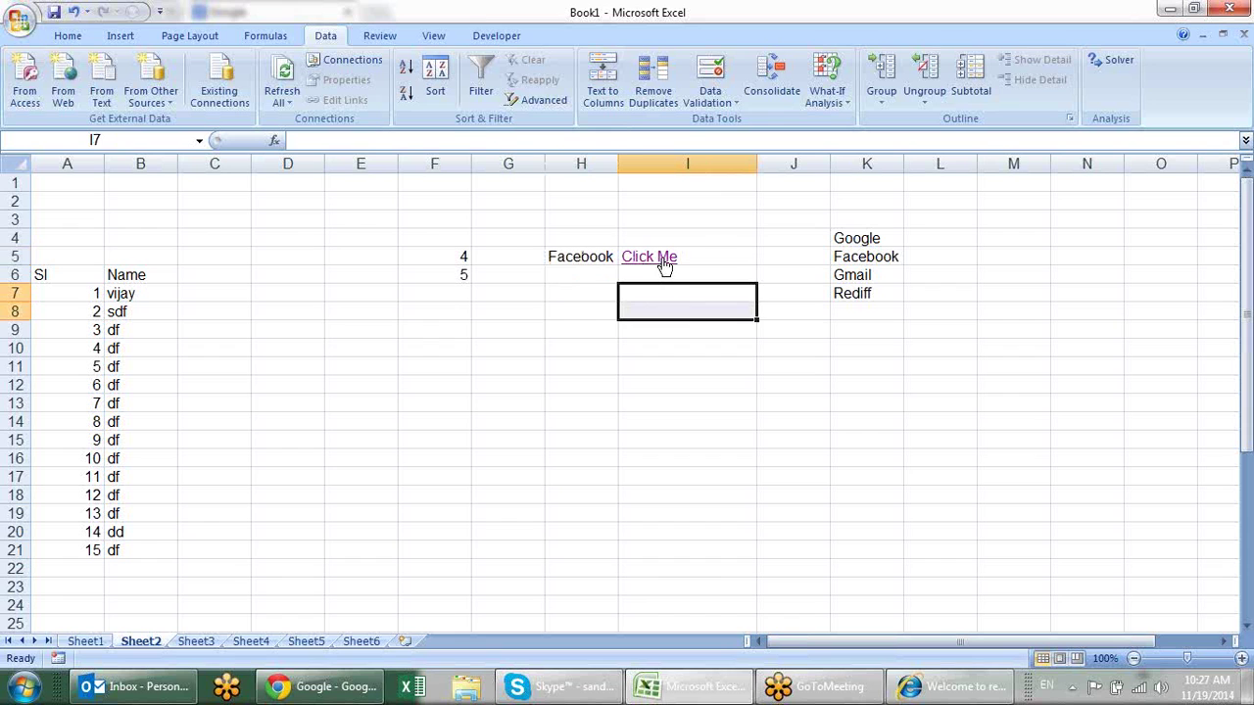
left_click(665, 263)
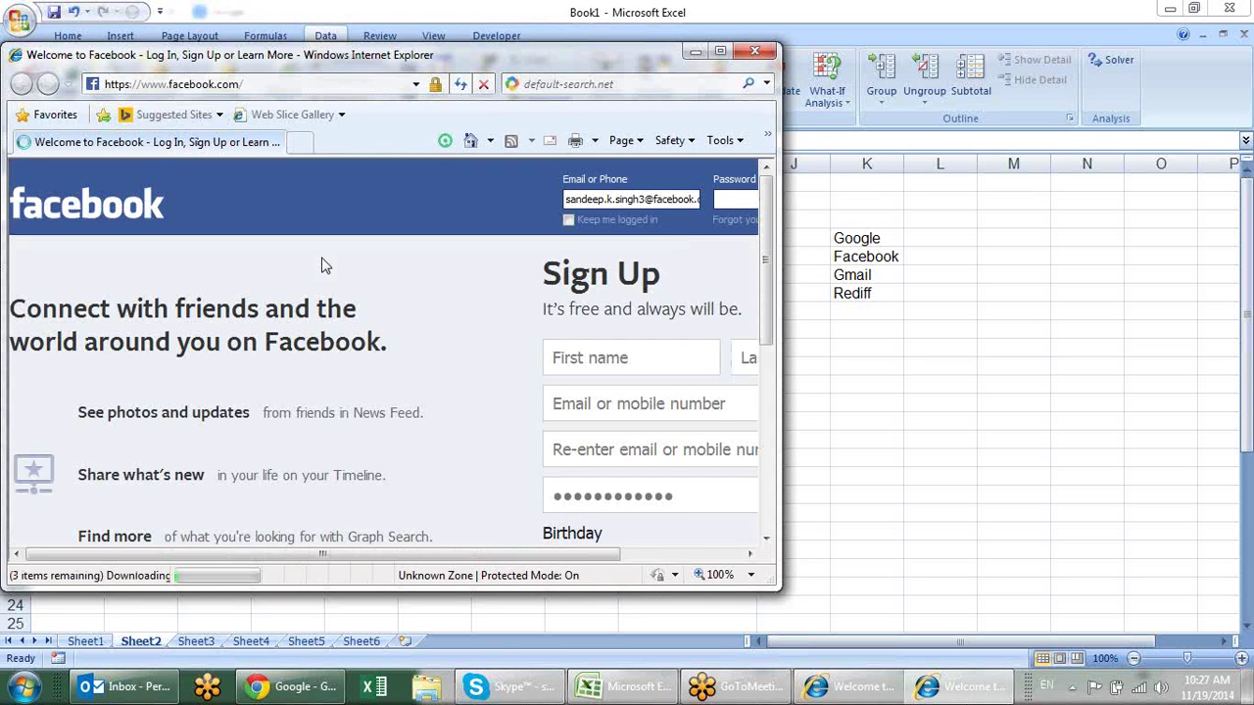
left_click(756, 52)
left_click(737, 398)
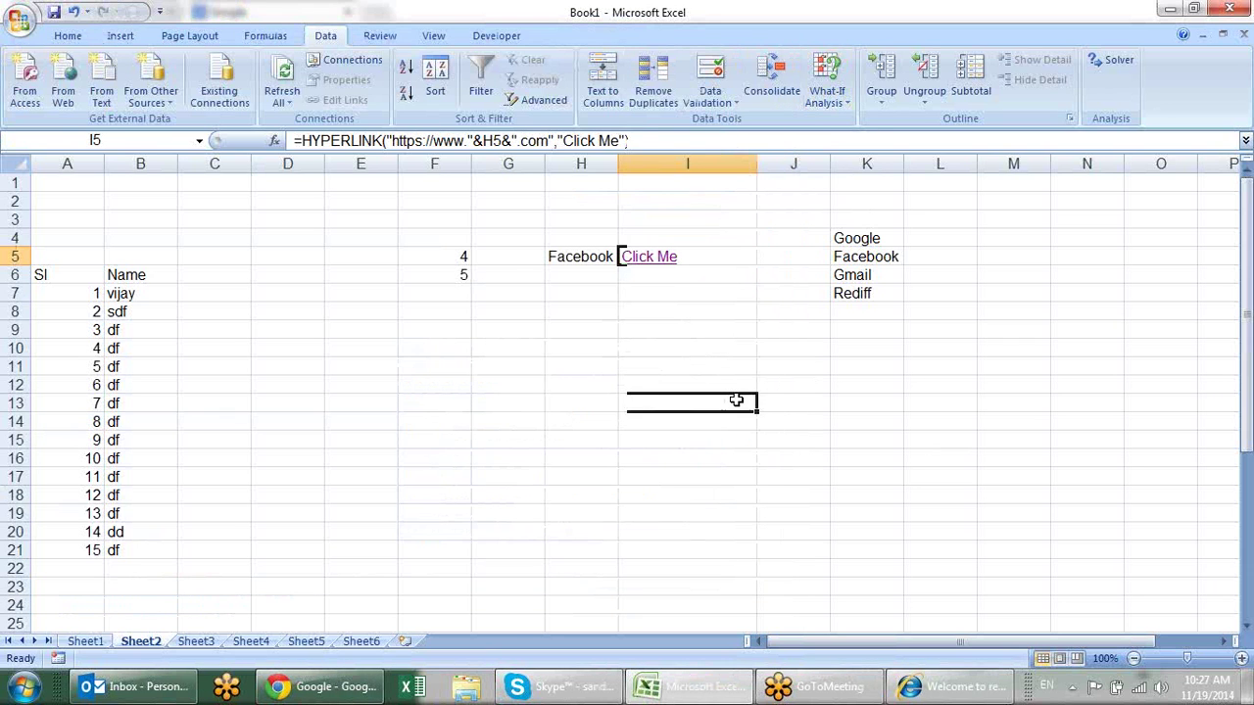
left_click(511, 373)
left_click(266, 37)
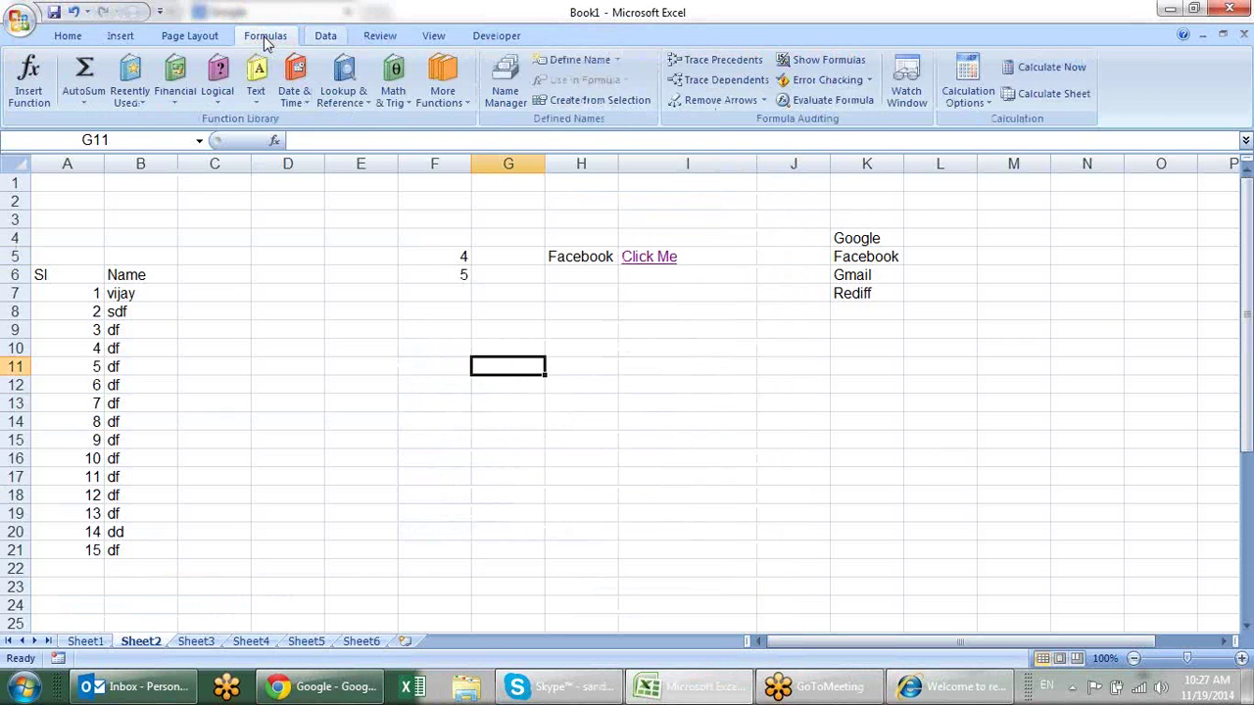
left_click(345, 102)
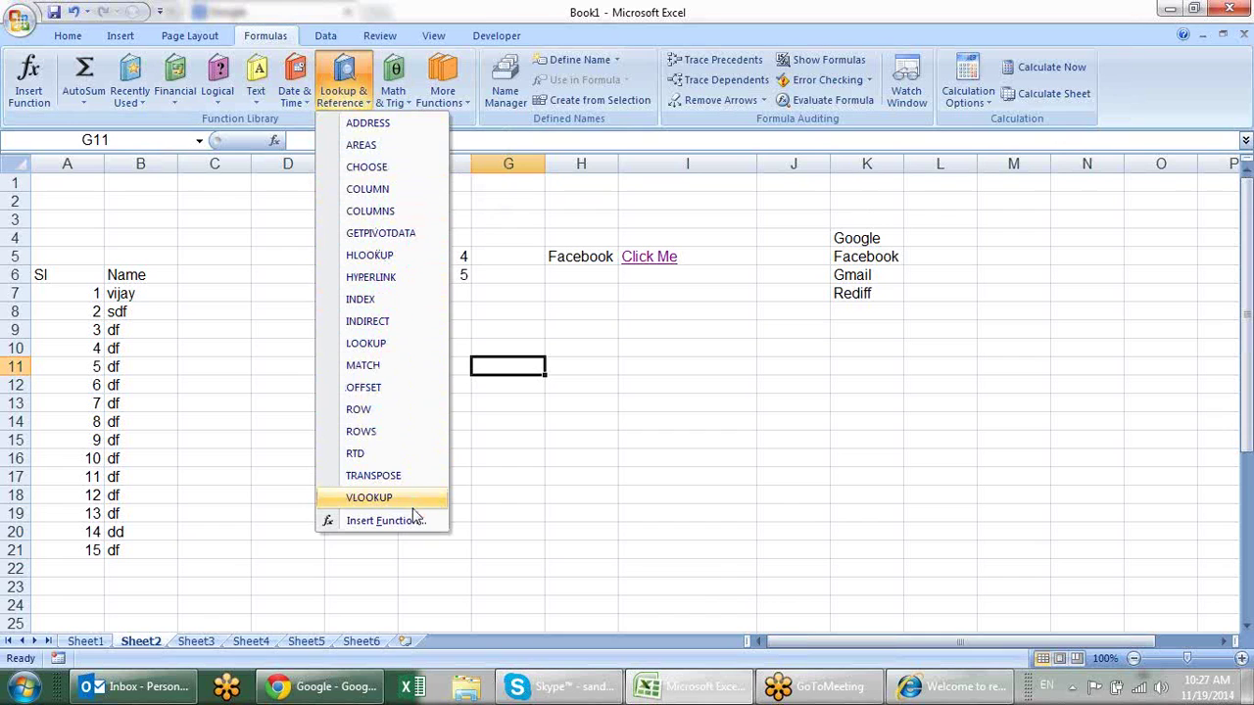
left_click(632, 485)
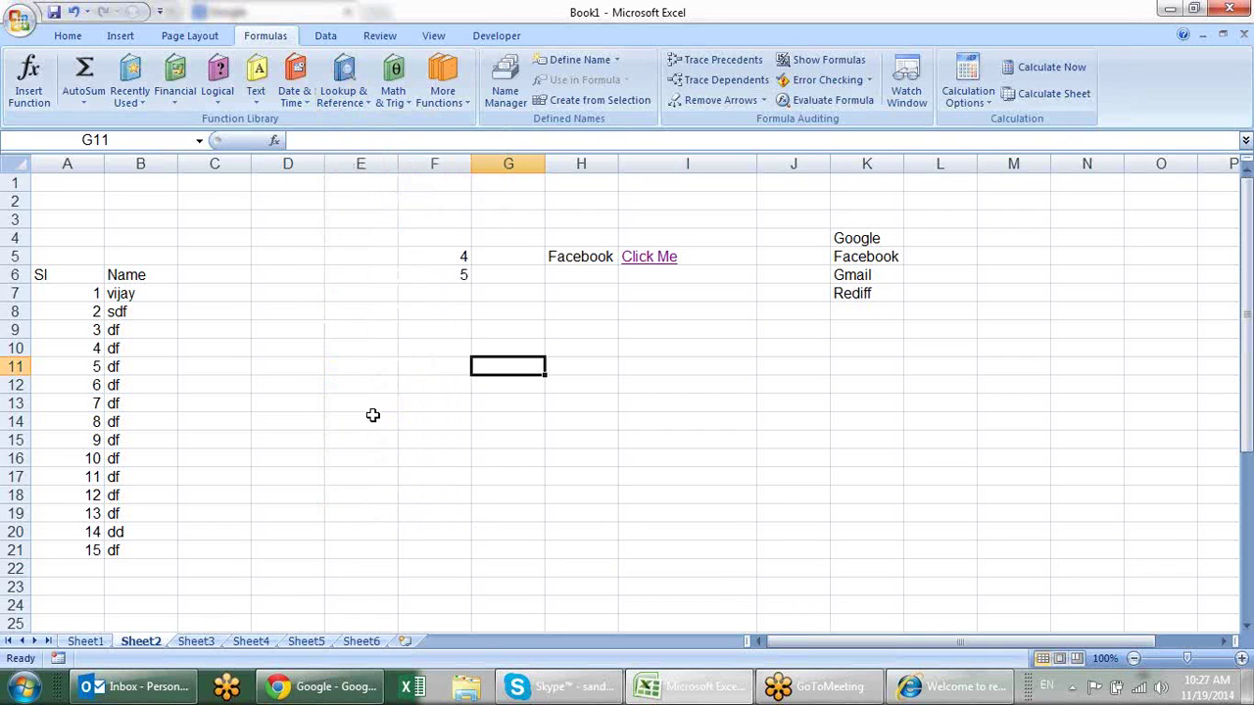
left_click_drag(161, 291, 161, 550)
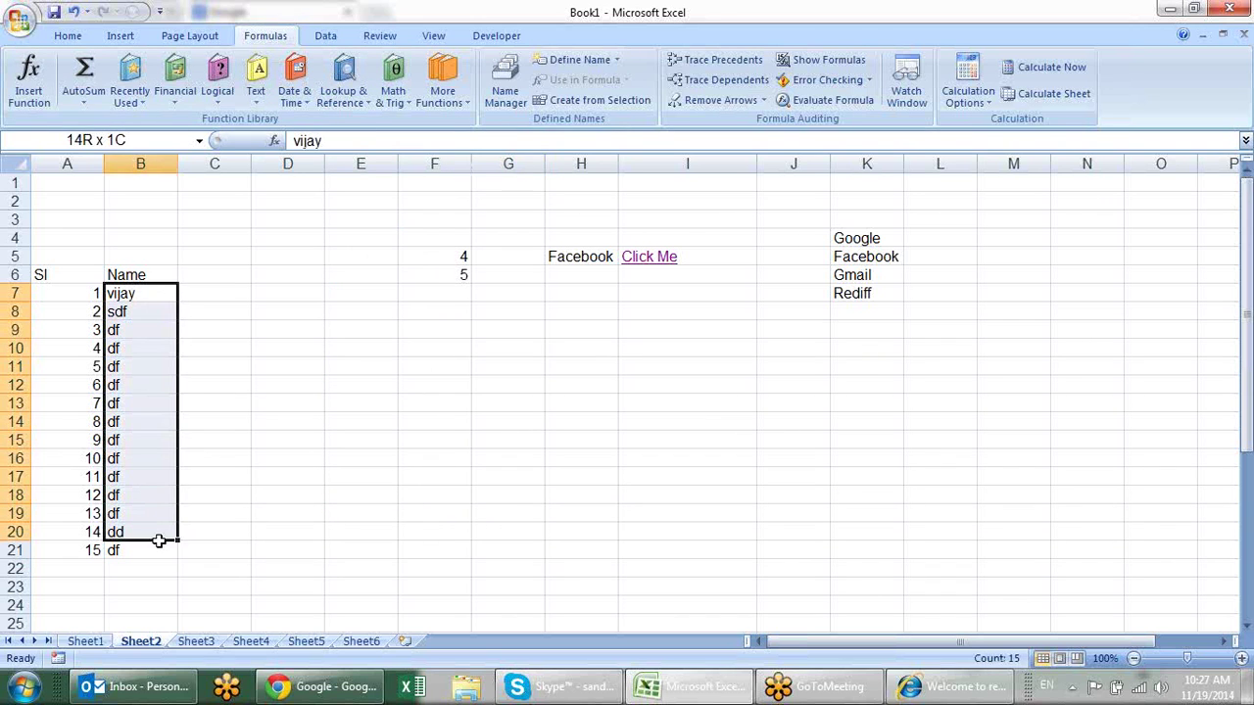
key("ctrl+c")
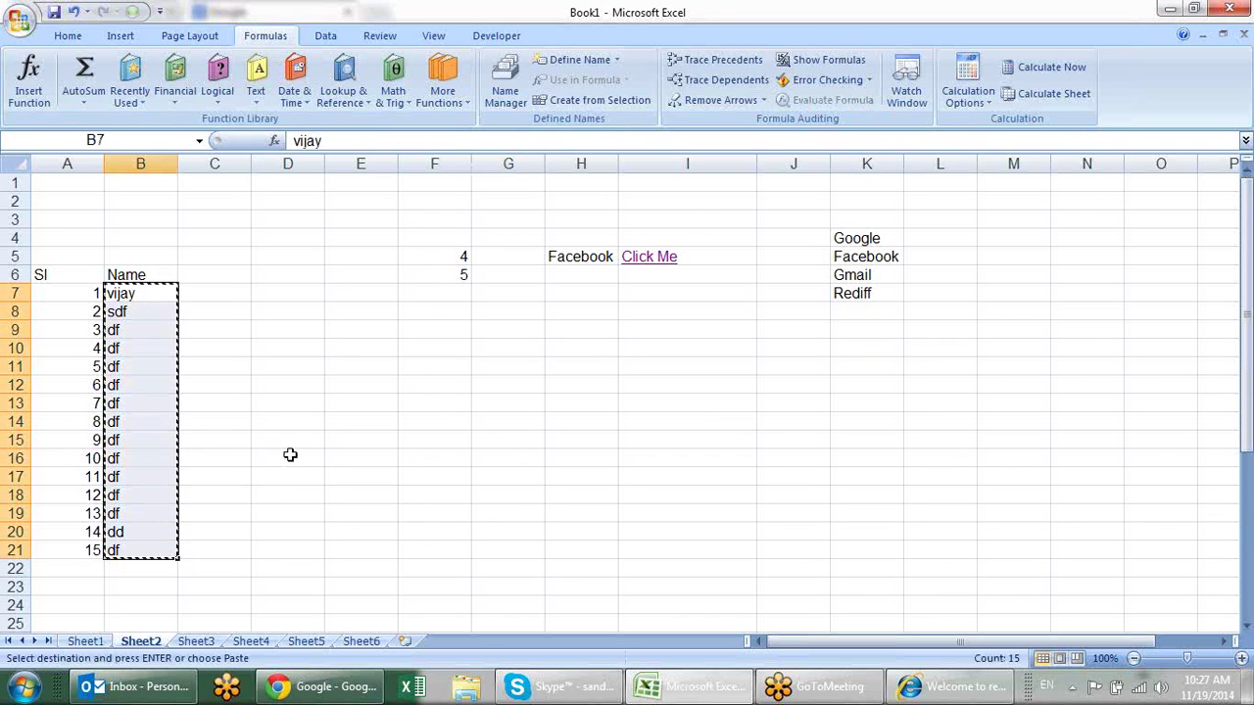
left_click(355, 326)
key("ctrl+alt+v")
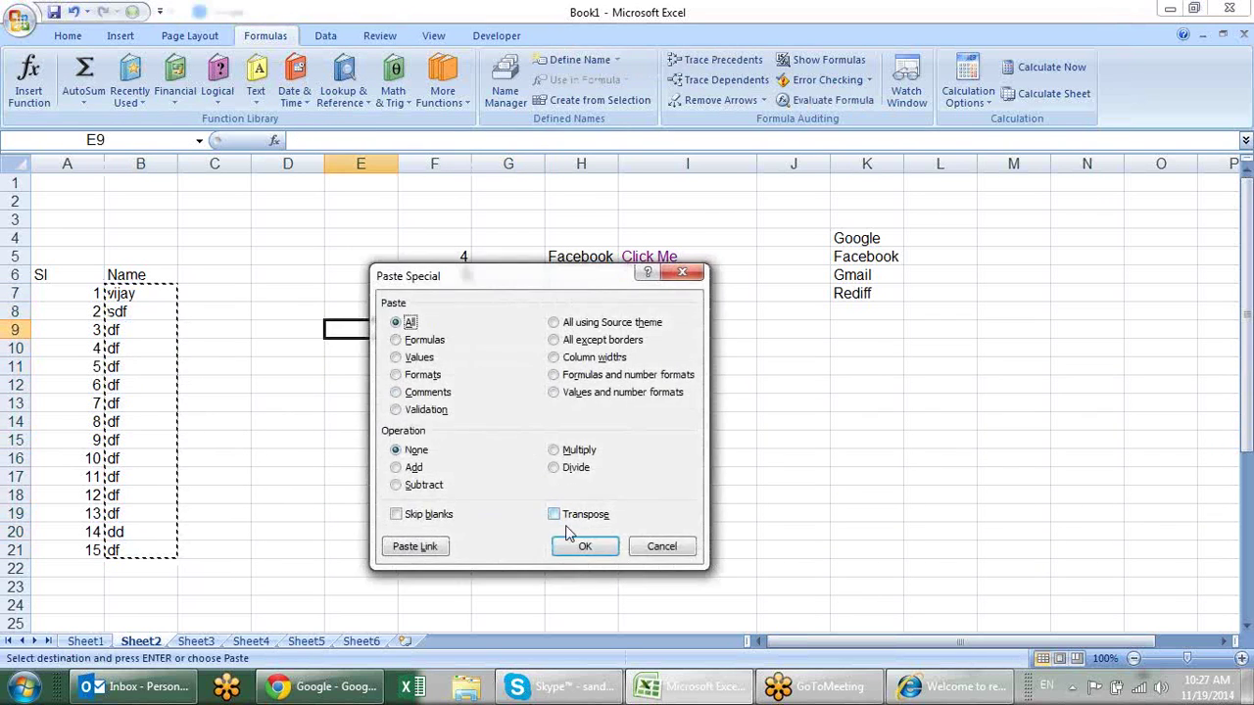
left_click(585, 547)
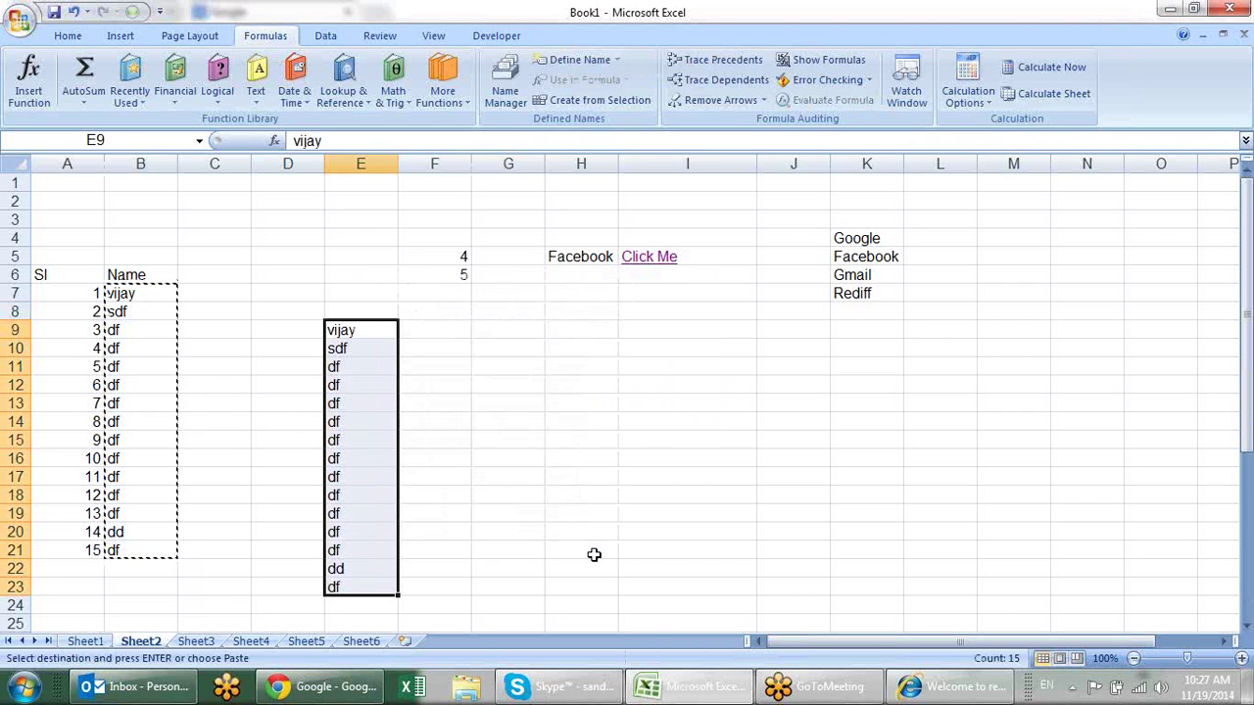
key("Delete")
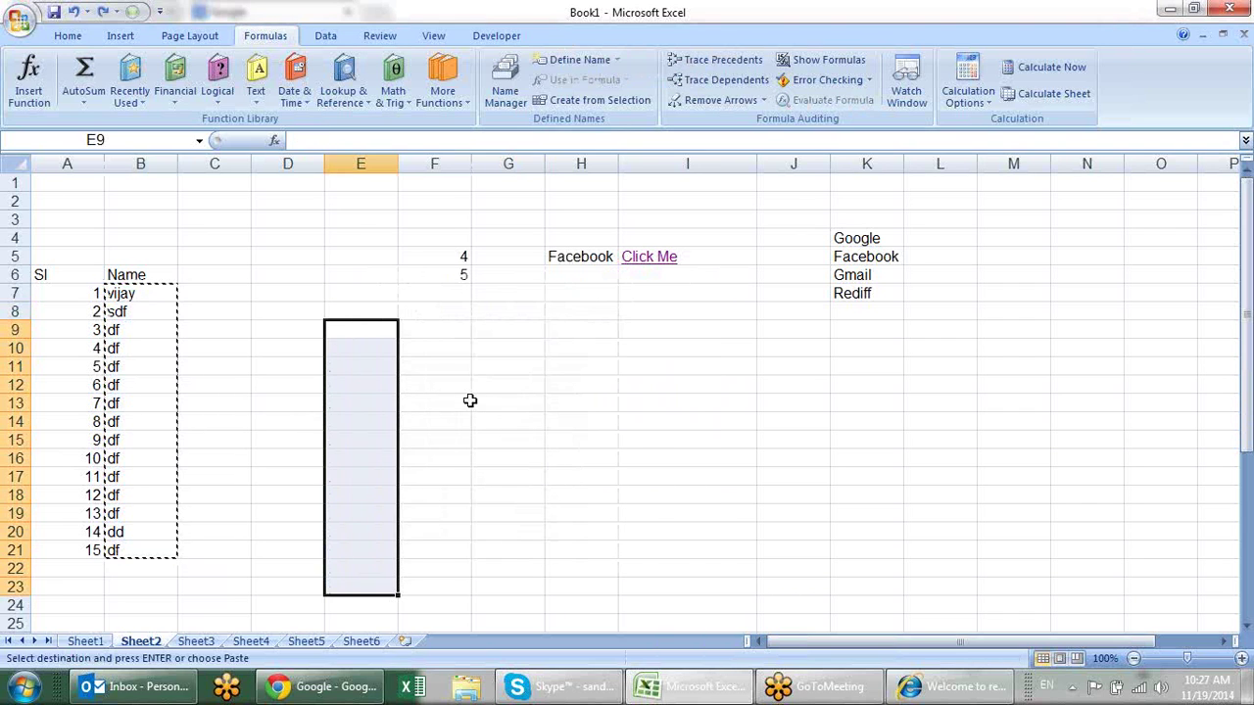
left_click(347, 331)
key("ctrl+alt+v")
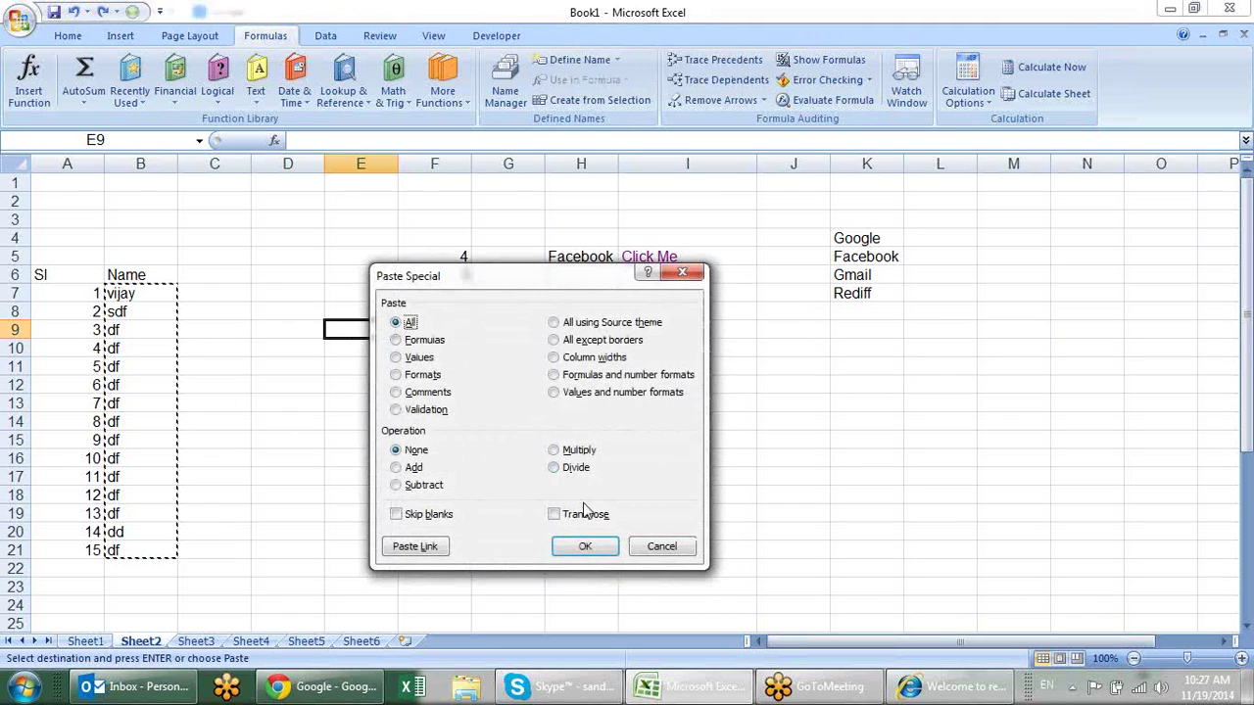
left_click(565, 517)
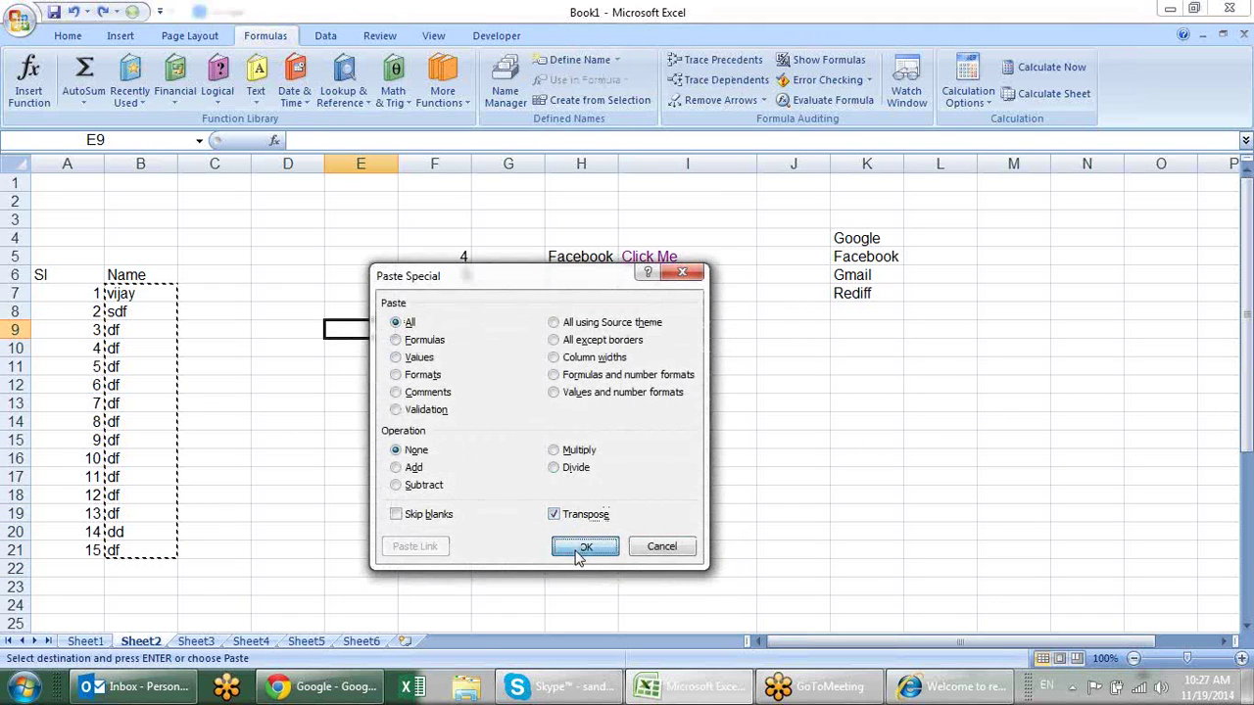
left_click(581, 549)
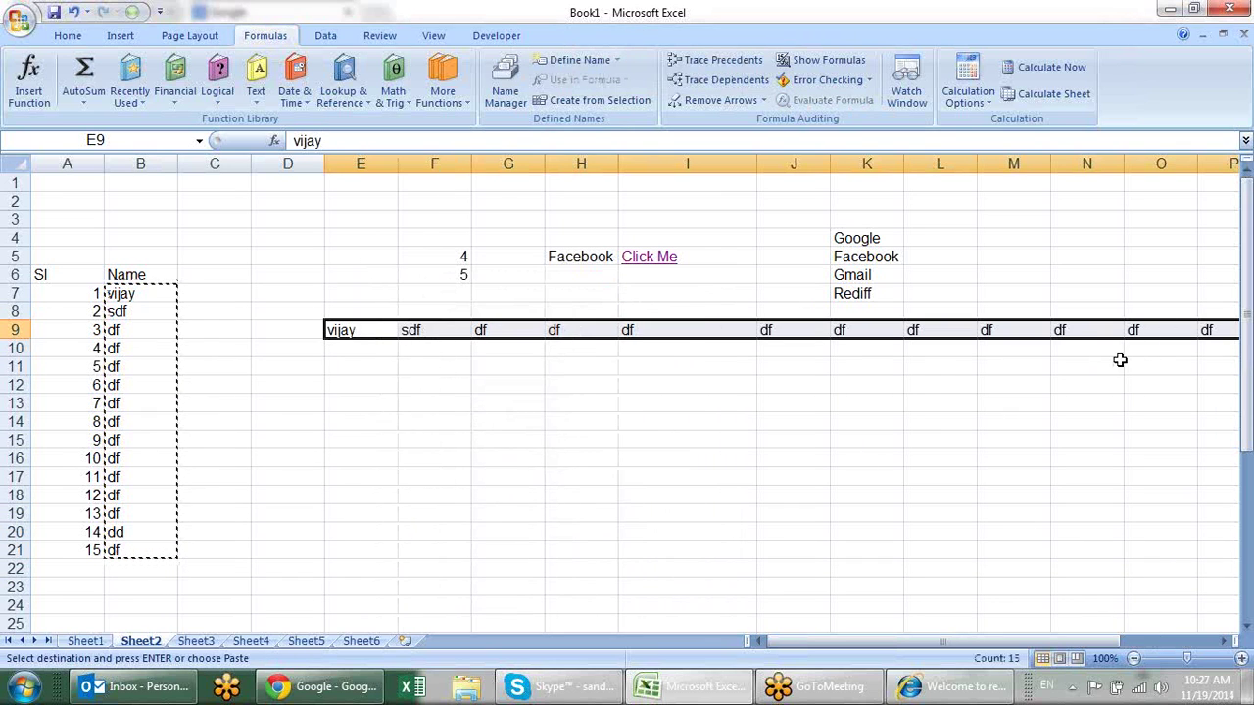
key("ctrl+z")
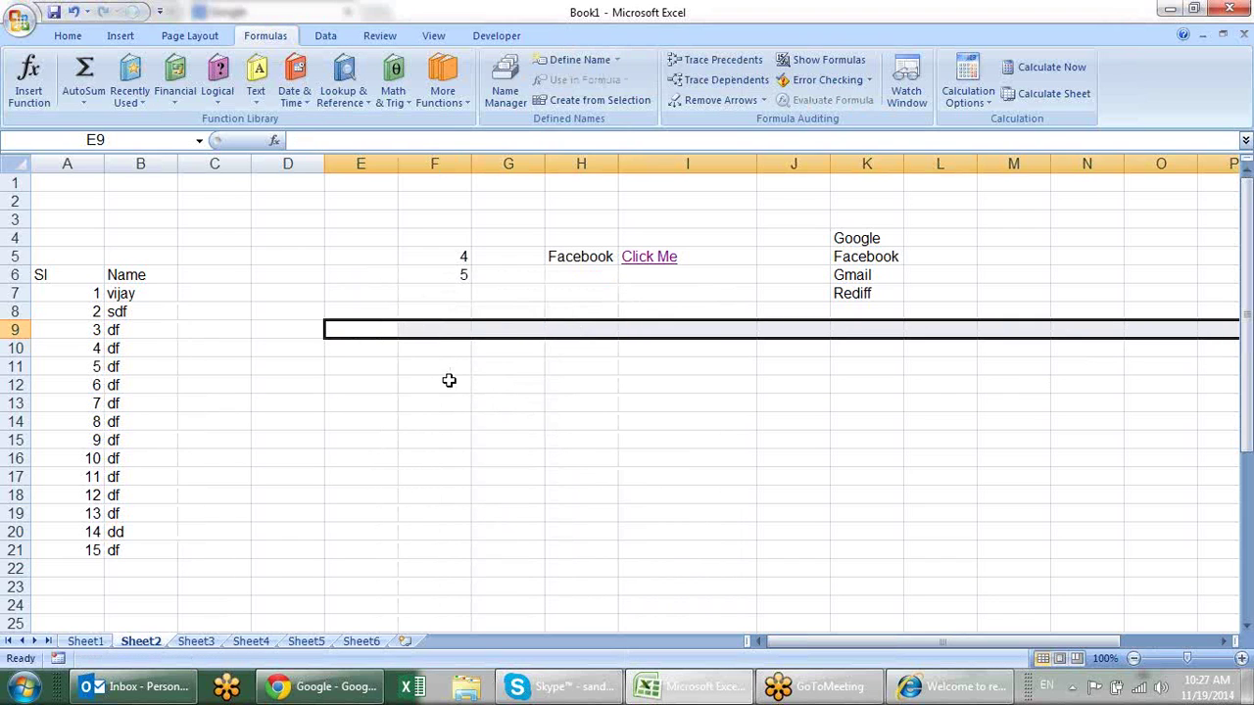
left_click(447, 382)
left_click(376, 327)
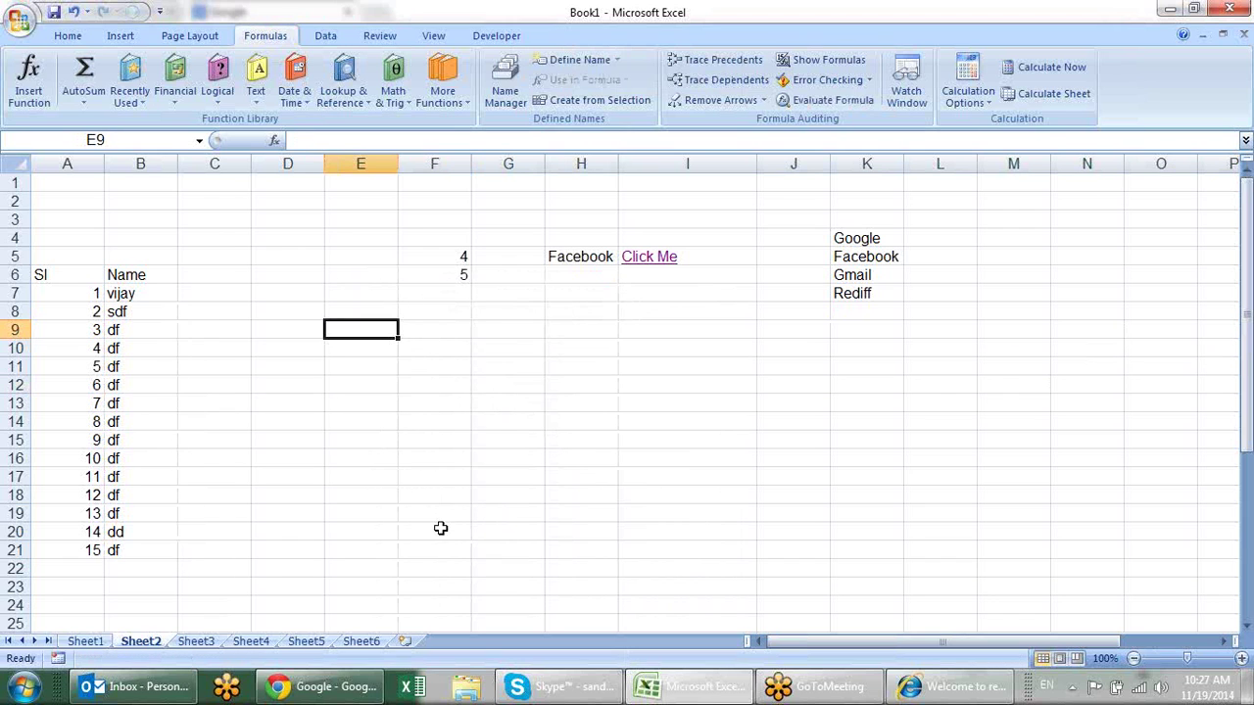
Enter =TRANSPOSE(B7:B12) as an array formula across E9:J9.
type("=tr")
key("Tab")
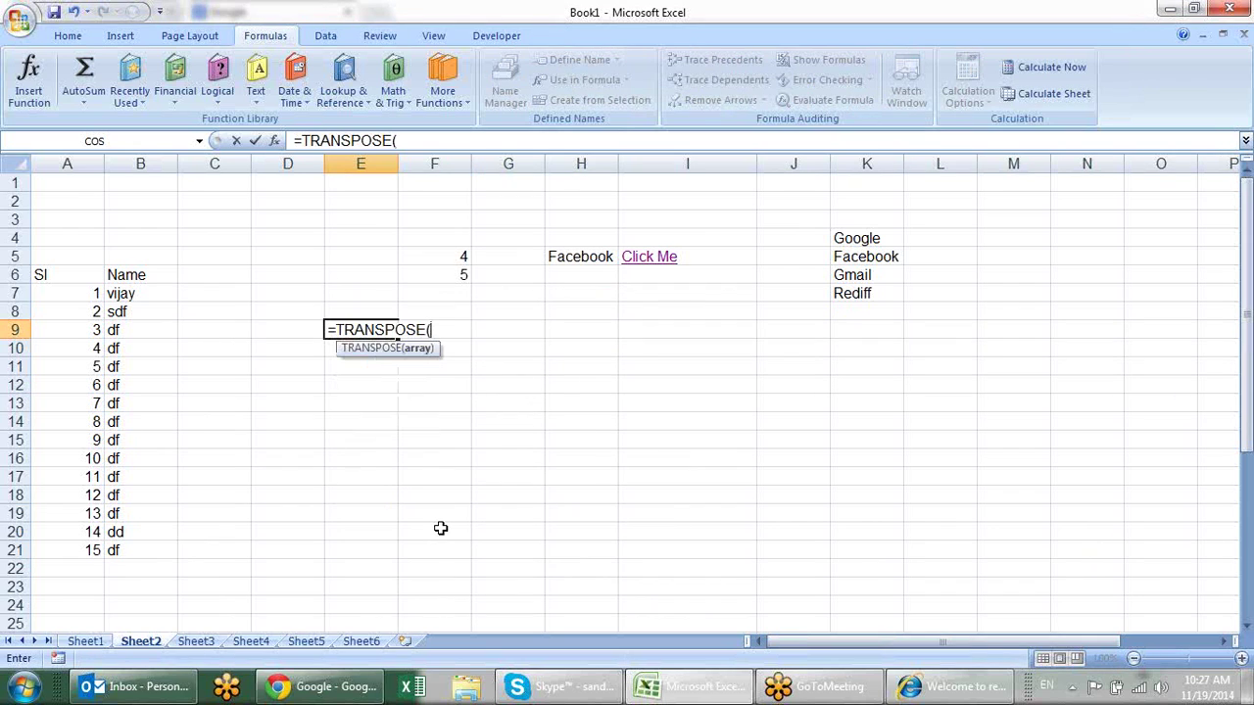
left_click_drag(134, 298, 117, 388)
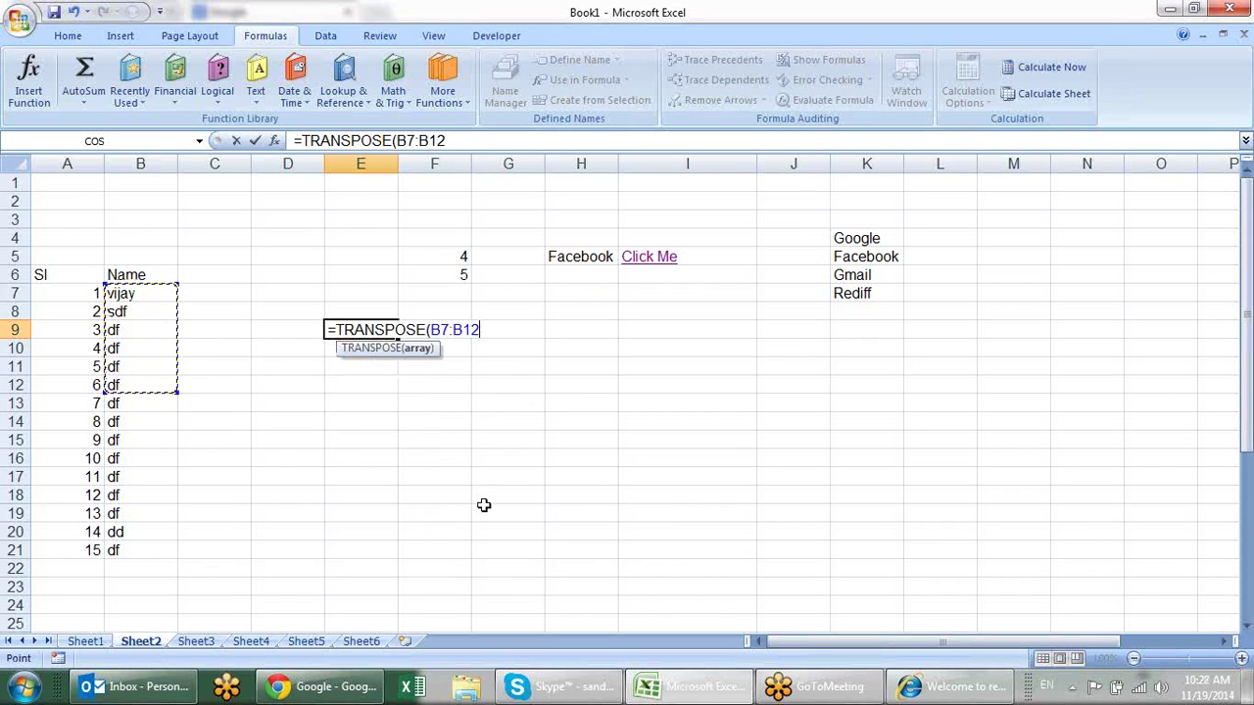
type(")")
key("ctrl+shift+Return")
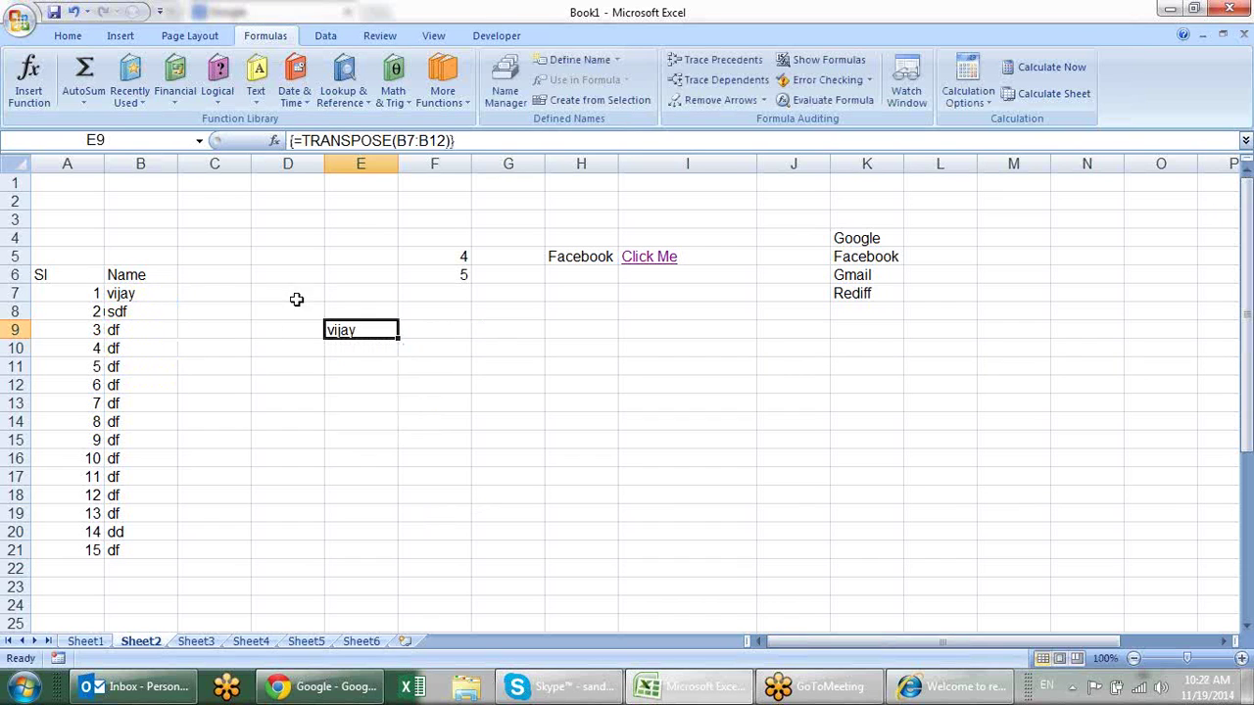
left_click_drag(378, 330, 788, 330)
key("F2")
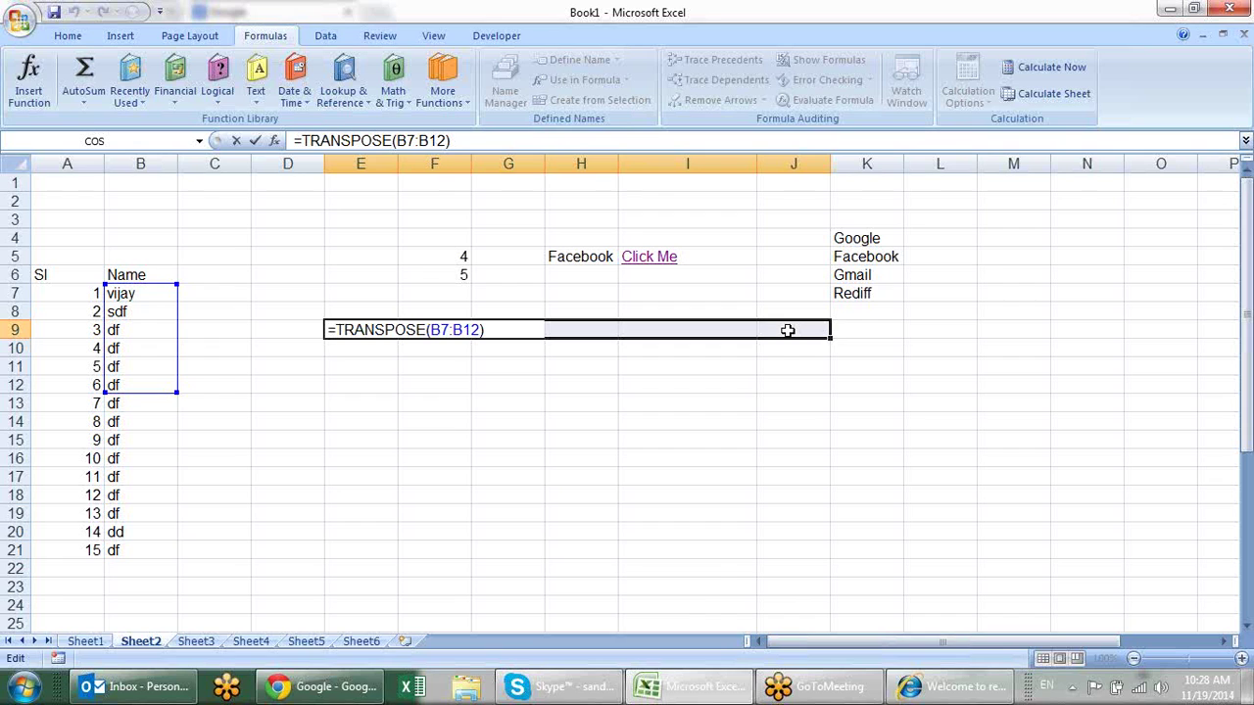
key("ctrl+shift+Return")
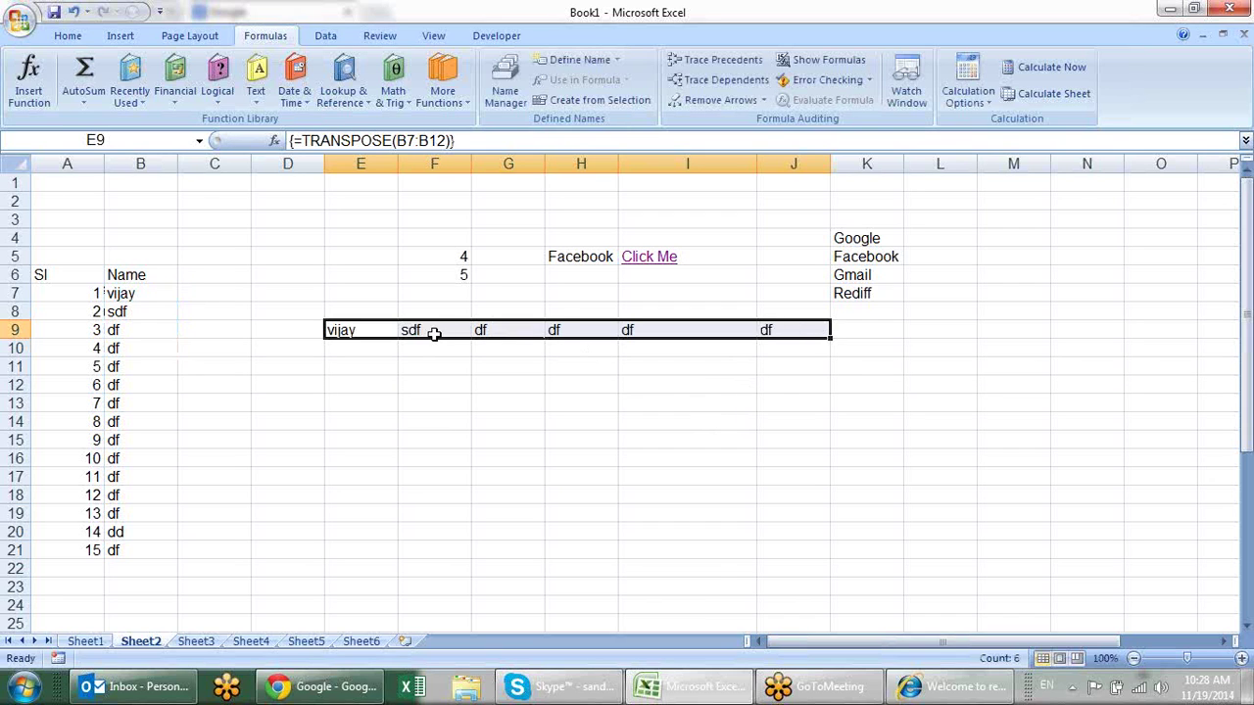
Replace the name sdf in B8 with sandeep.
left_click(170, 312)
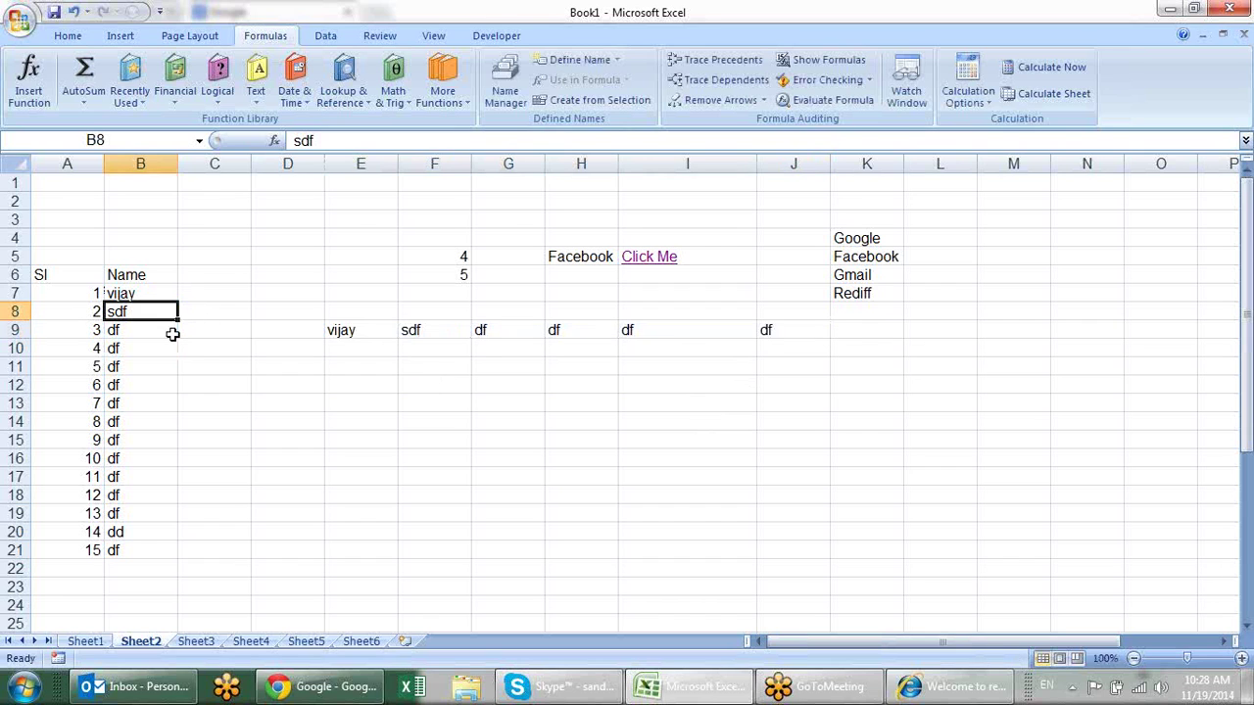
type("sandeep")
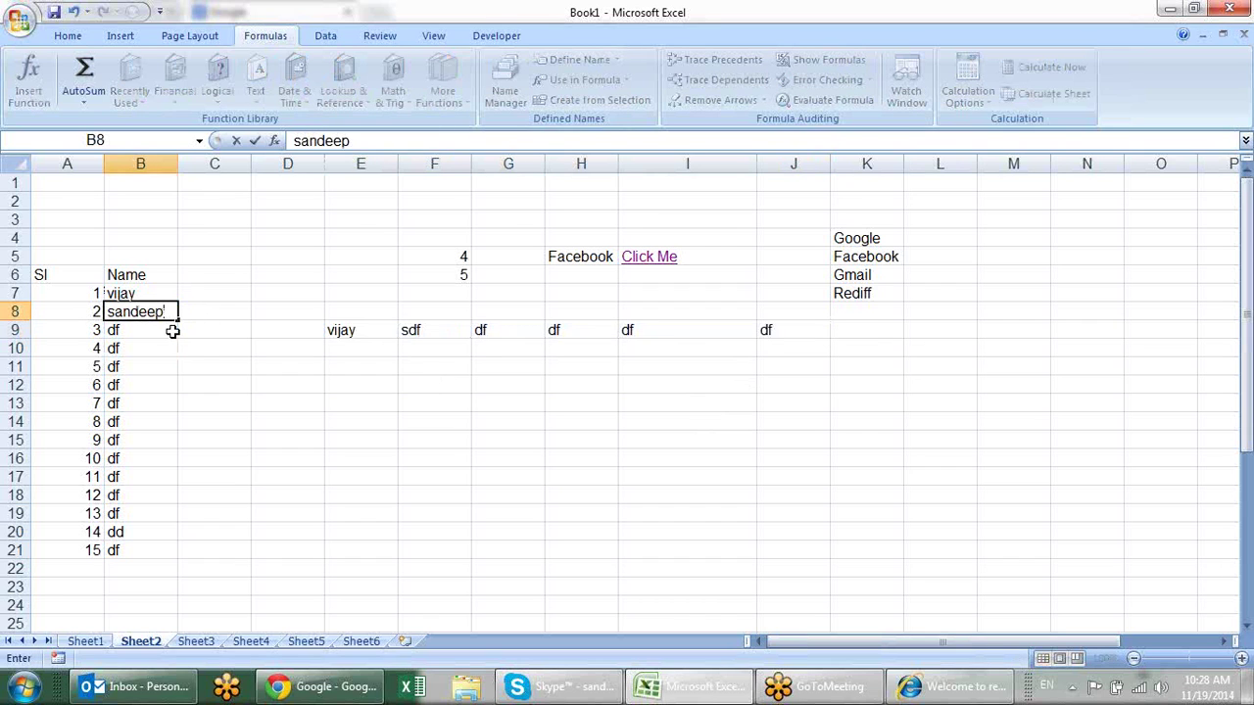
left_click(173, 331)
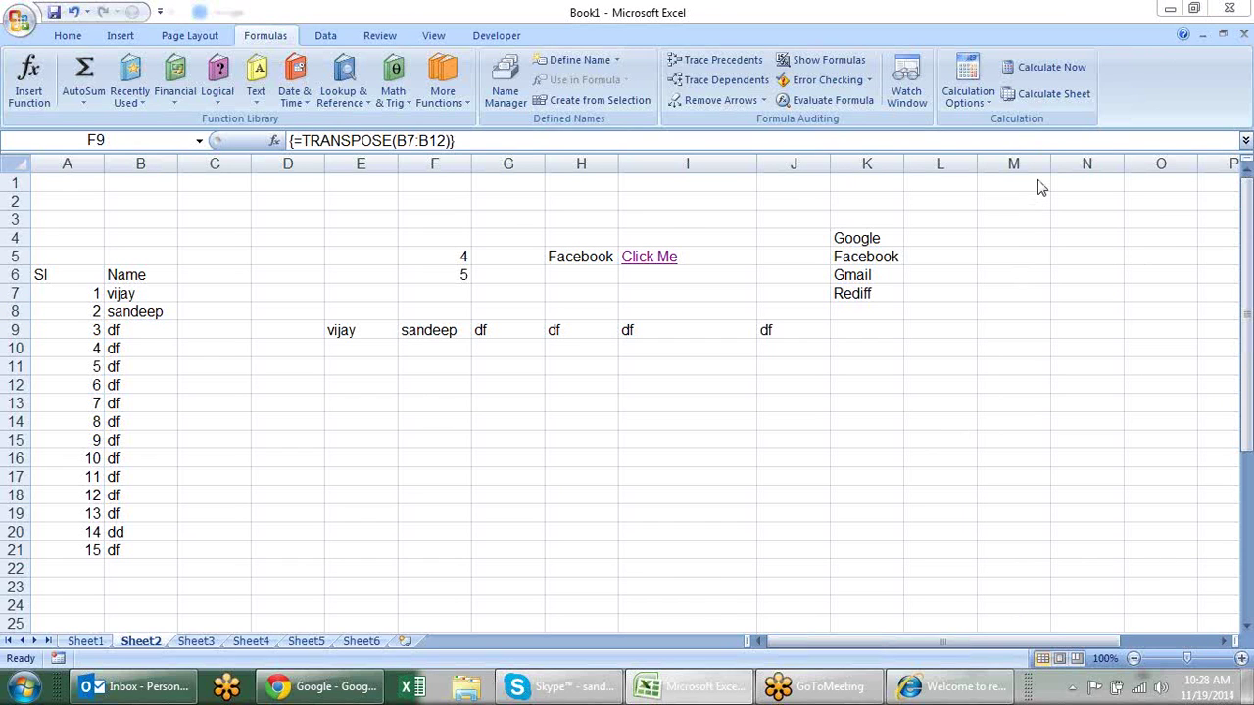
Browse the Math & Trig and Lookup & Reference function lists, then go to Sheet3.
key("Left")
key("Down")
key("Down")
key("Down")
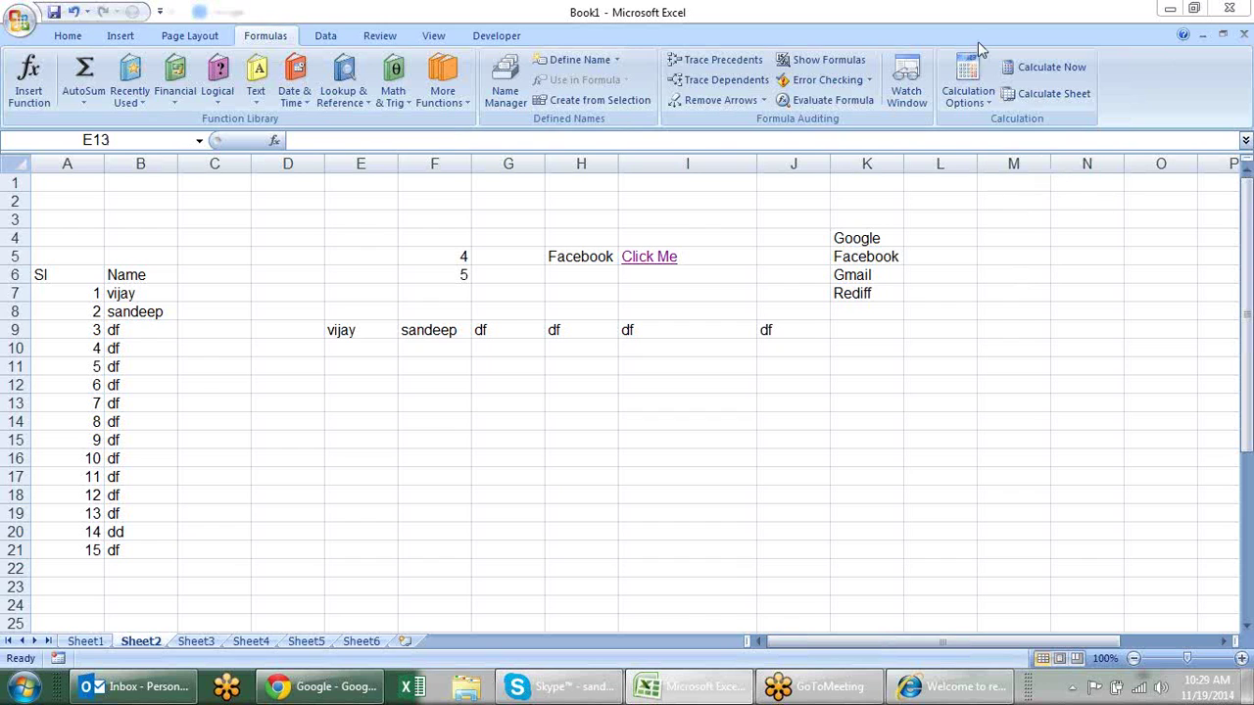
left_click(392, 90)
left_click(343, 91)
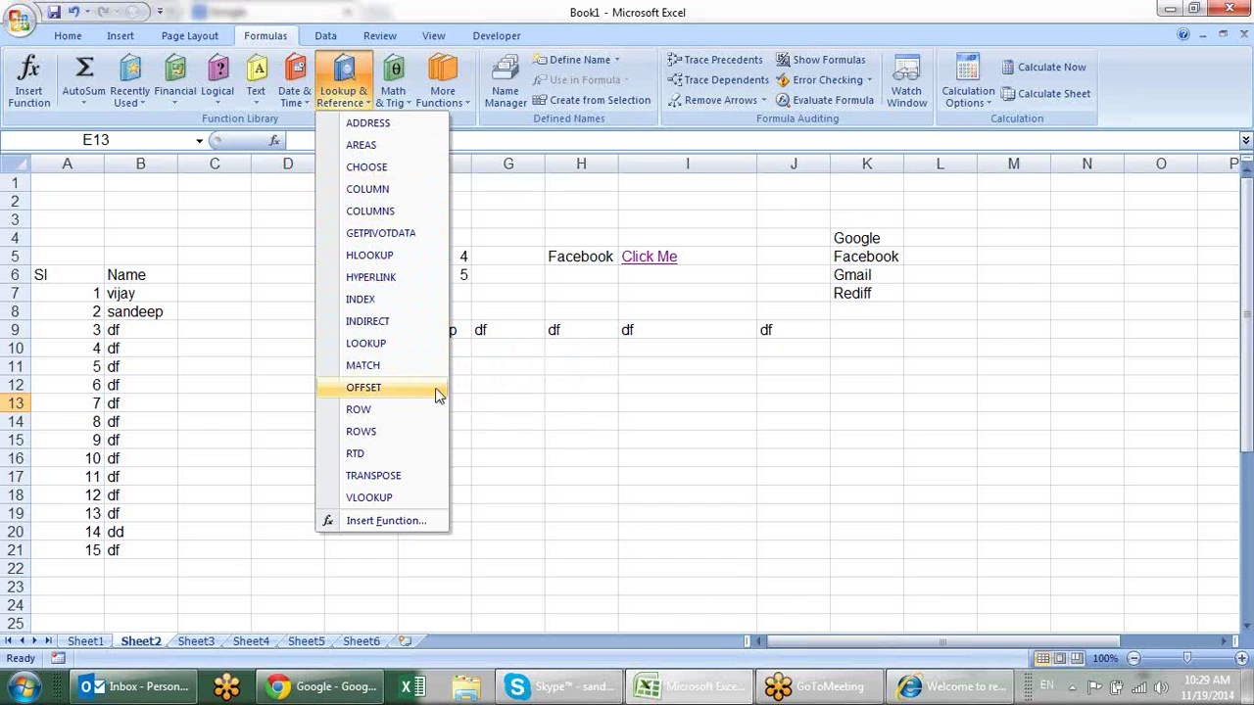
key("Escape")
left_click(203, 642)
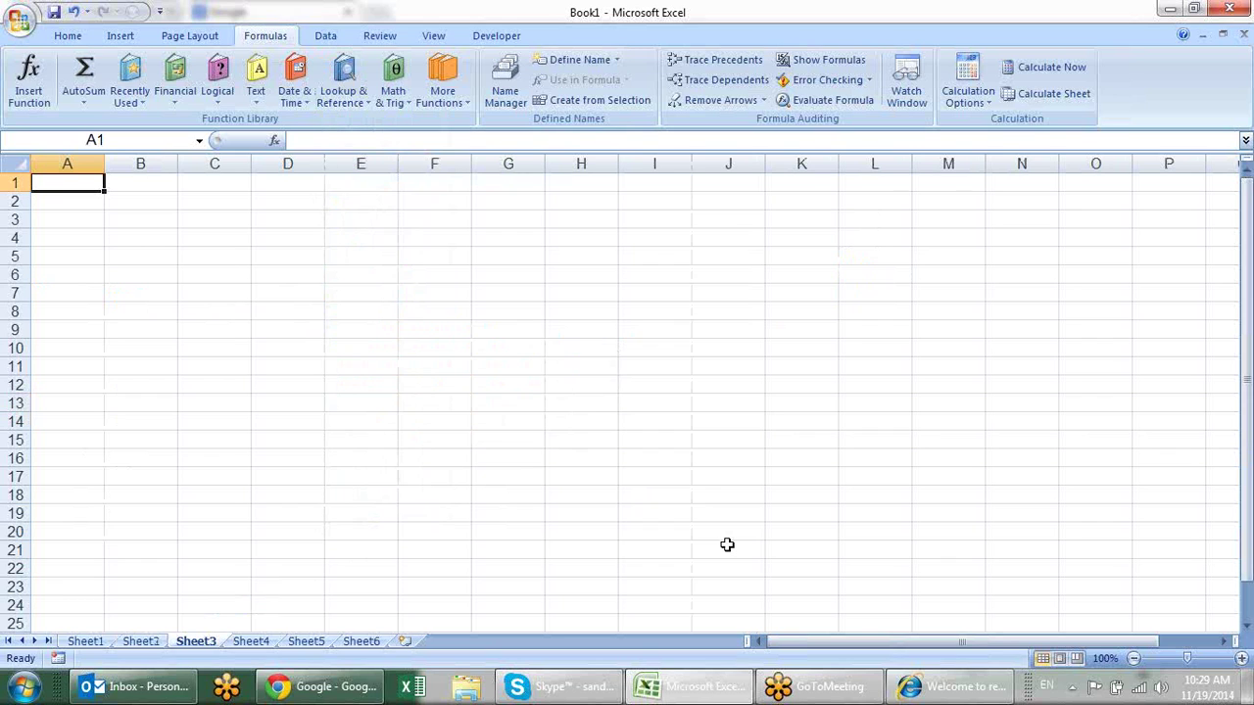
Type the headers EID, Name, City and Sales across B1:E1.
key("Right")
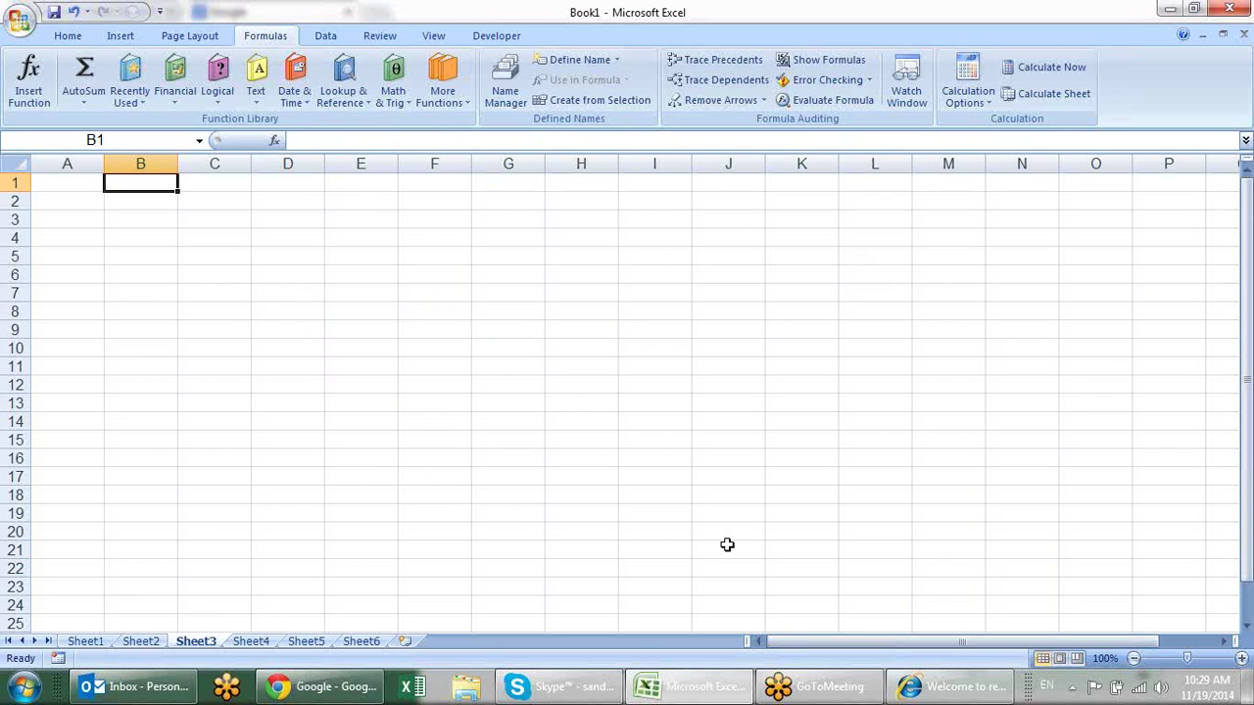
type("E")
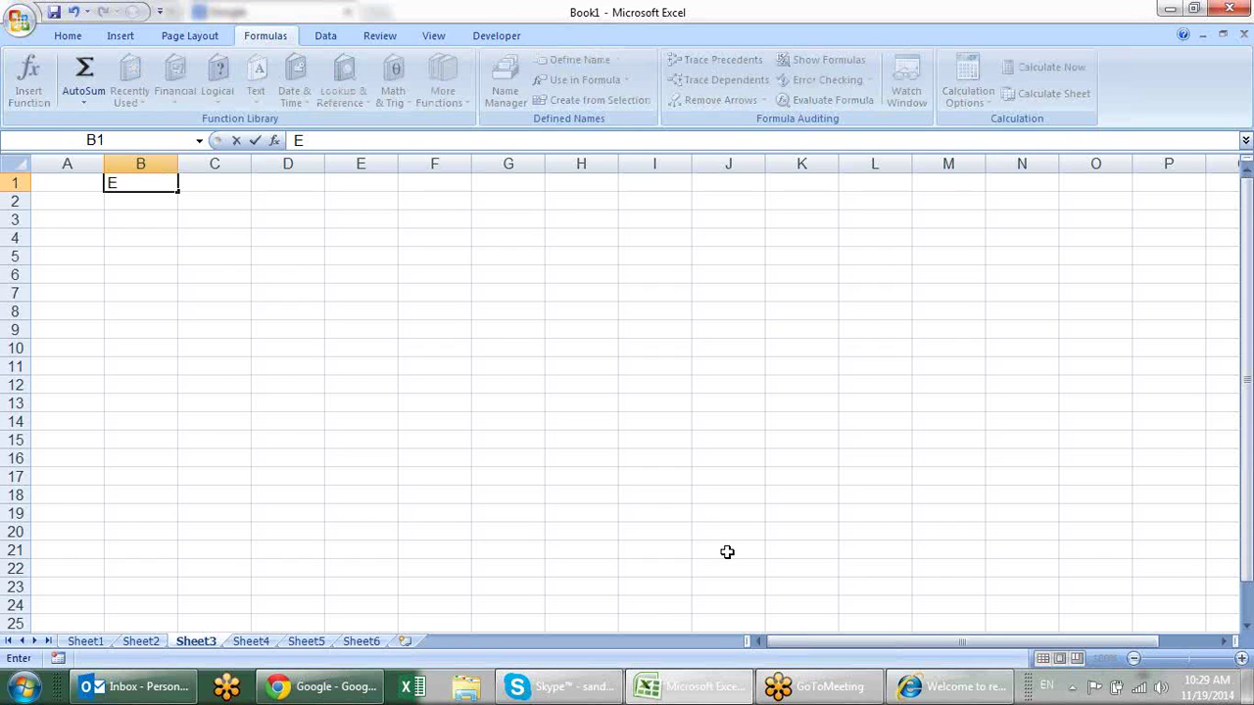
key("BackSpace")
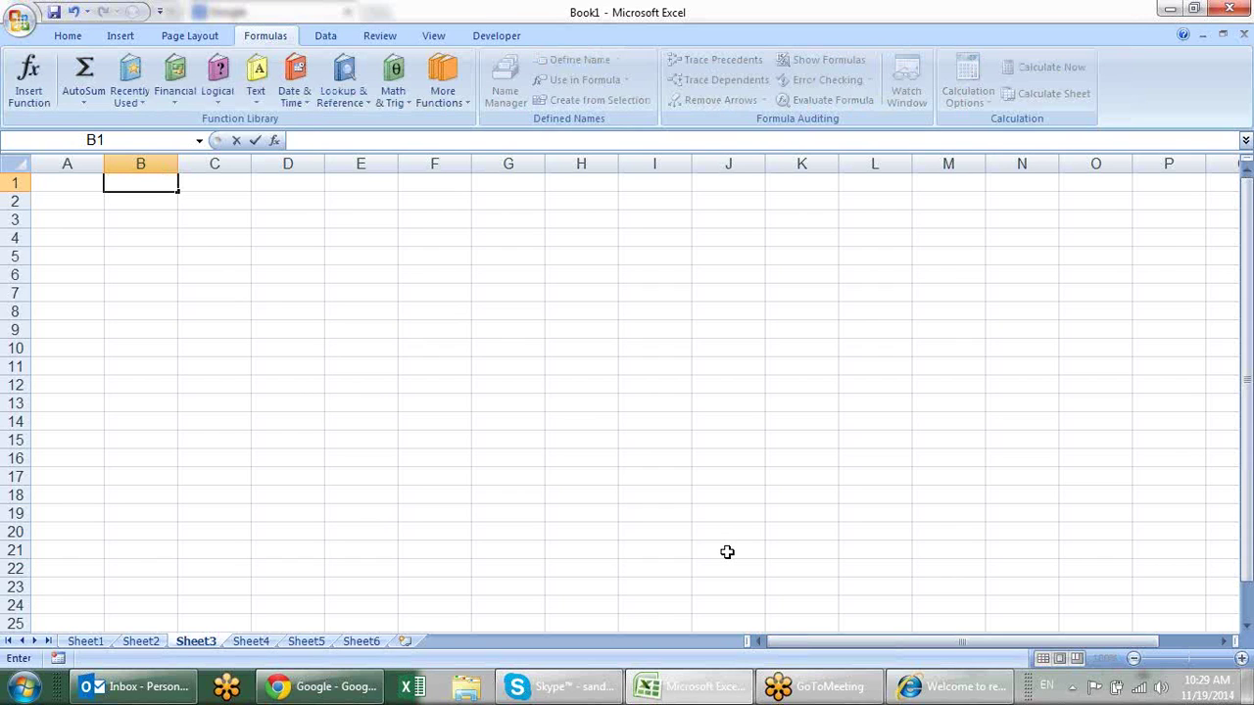
type("EID")
key("Tab")
type("Name")
key("Tab")
type("Cit")
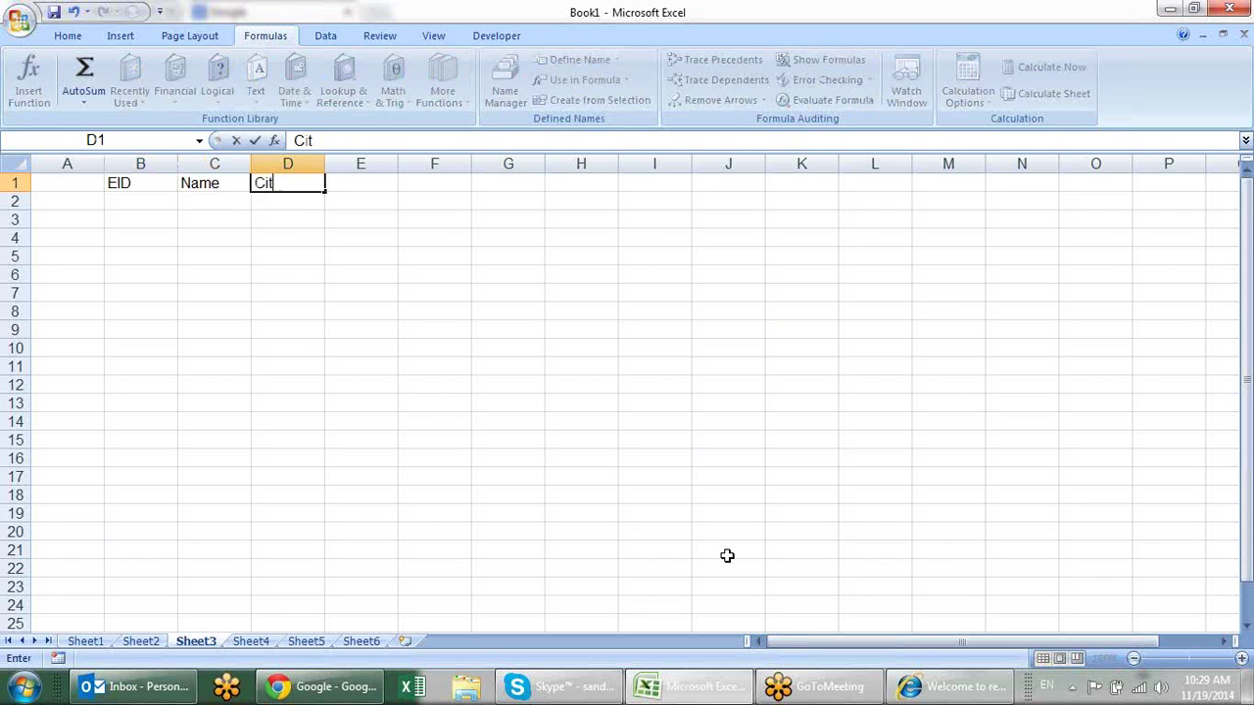
type("y")
key("Tab")
type("Sale")
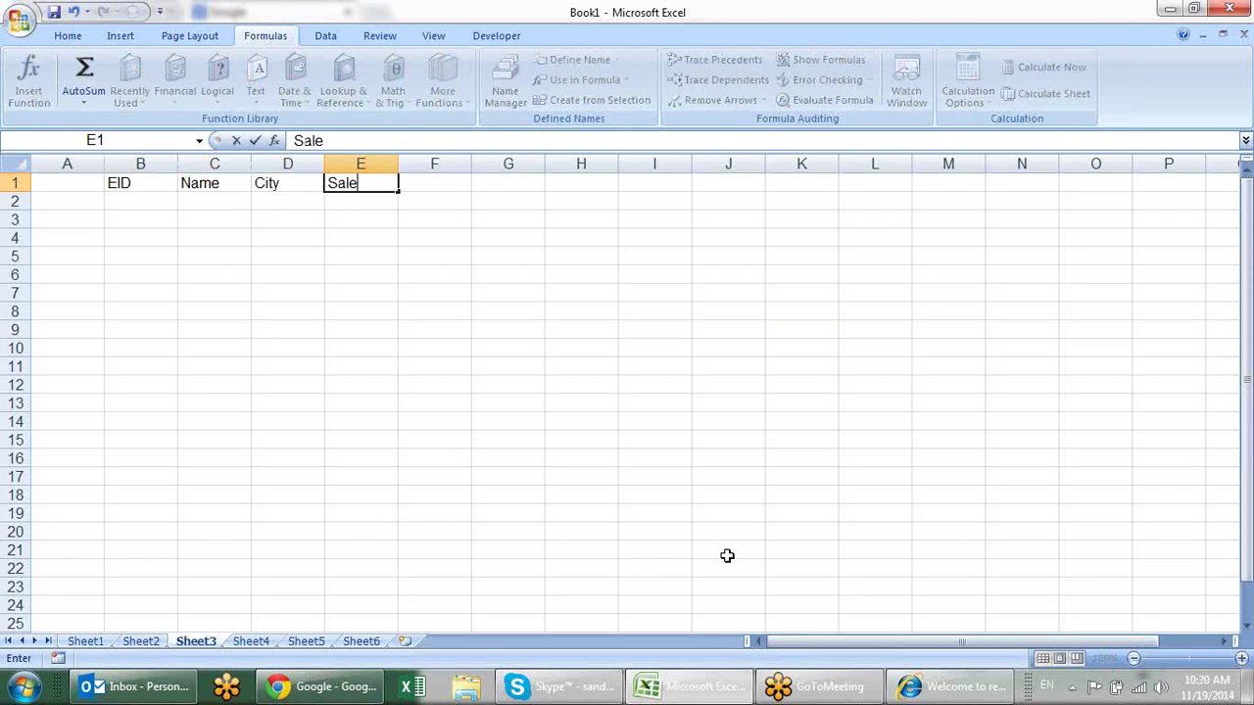
type("s")
key("Return")
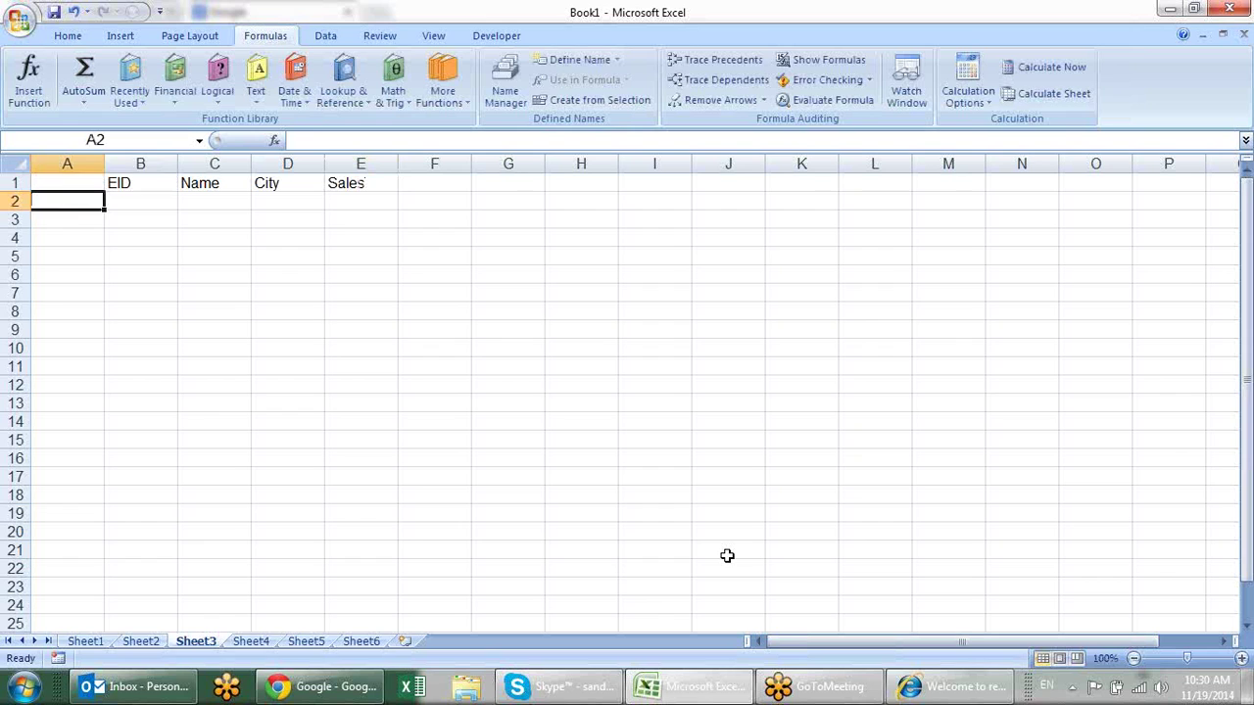
Enter E001 as the first EID in B2.
key("Tab")
type("E001")
key("Return")
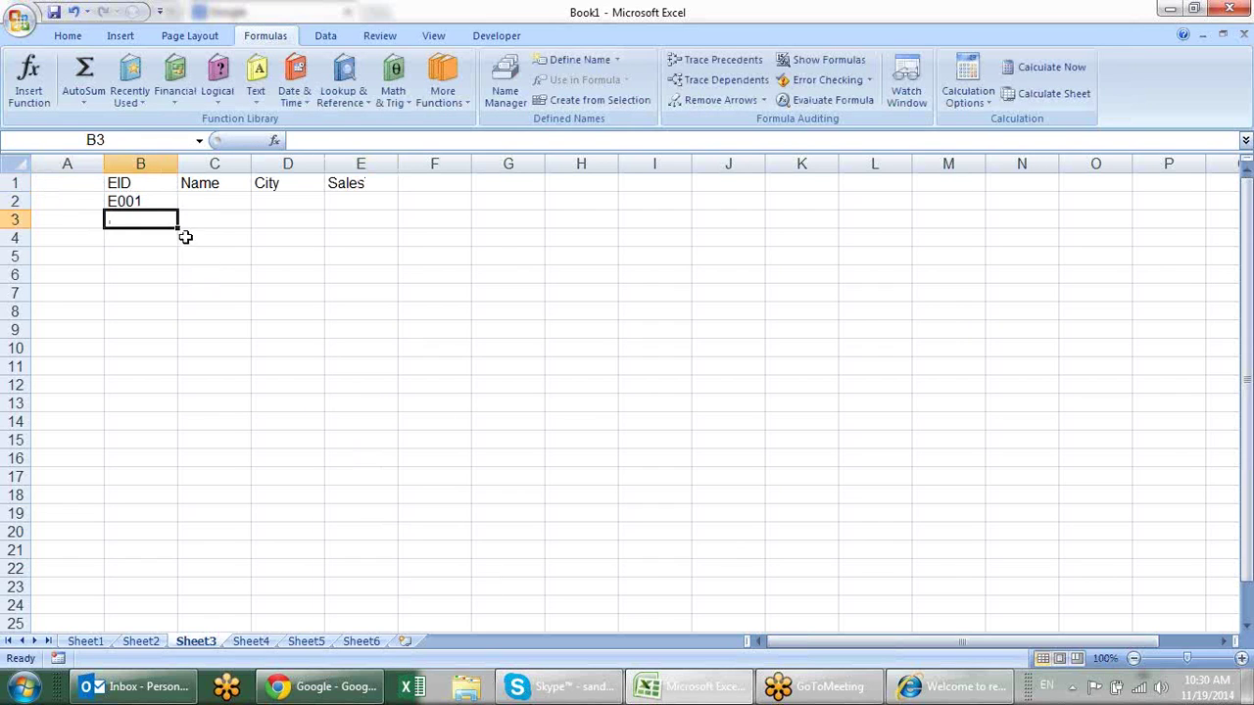
Fill EIDs E001–E011 down B2:B12 and enter sandeep and palwal as the first name and city.
left_click(166, 202)
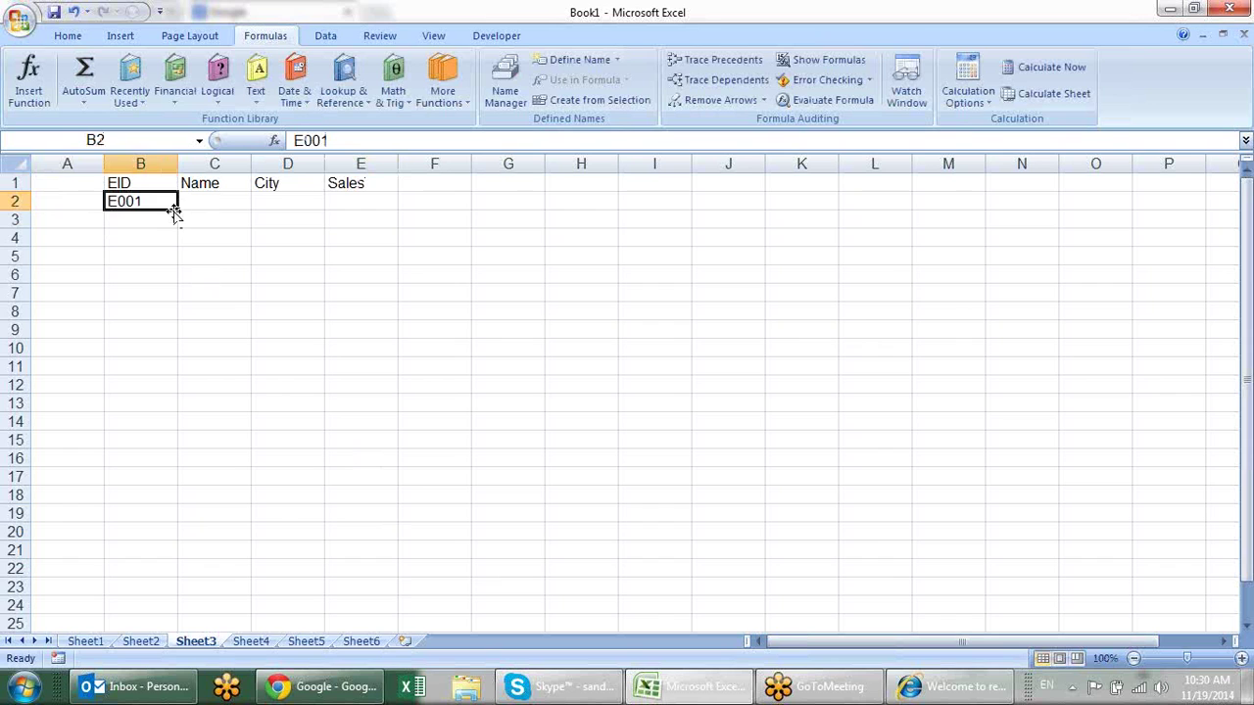
left_click_drag(175, 209, 179, 393)
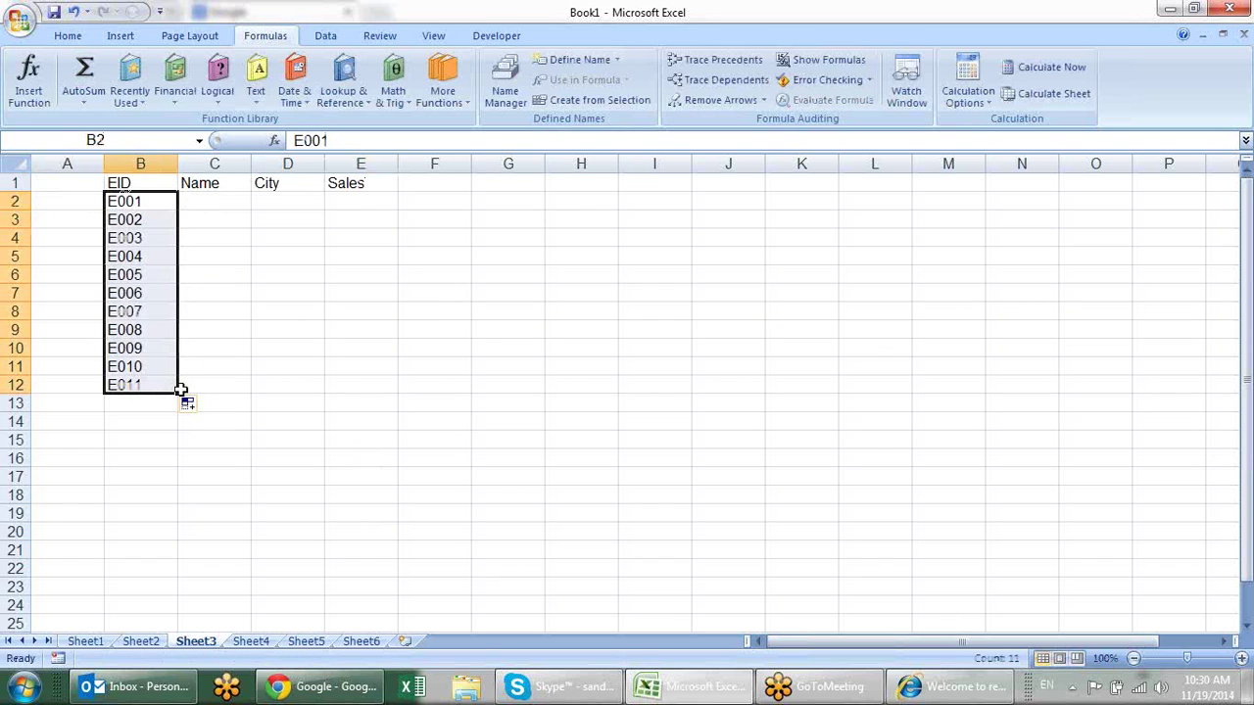
left_click(238, 201)
type("sandeep")
key("Return")
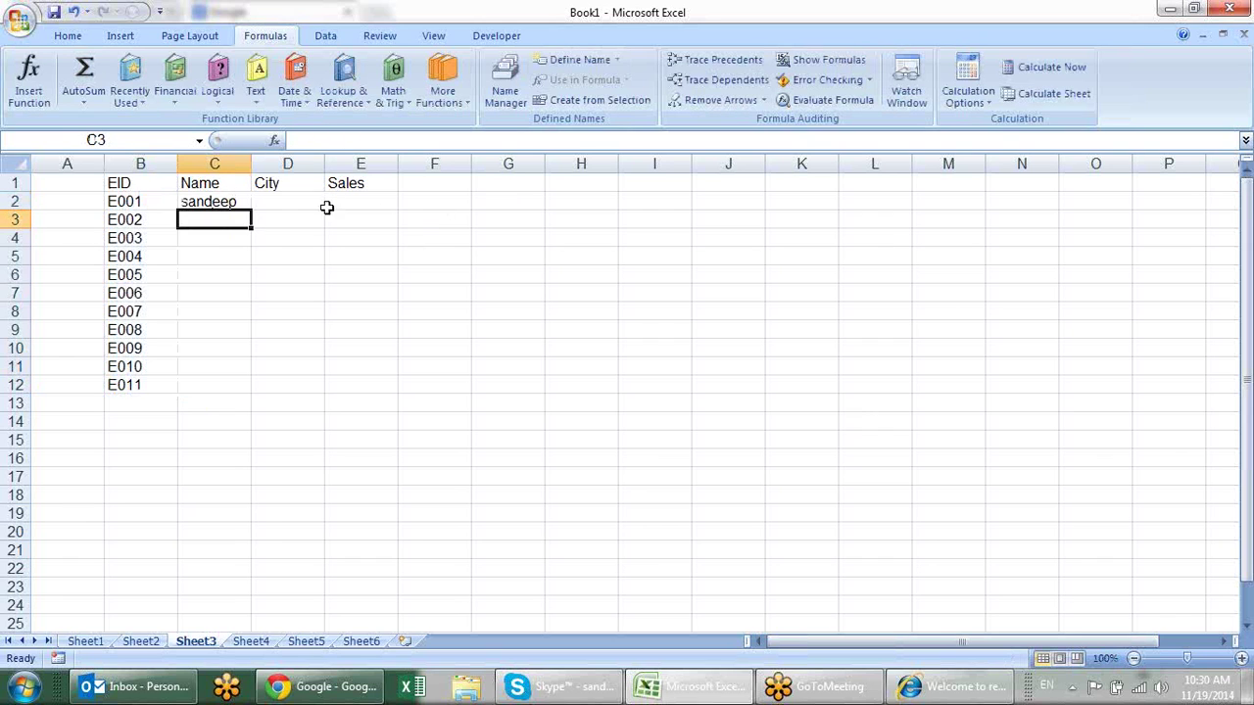
left_click(310, 201)
type("palwal")
key("Tab")
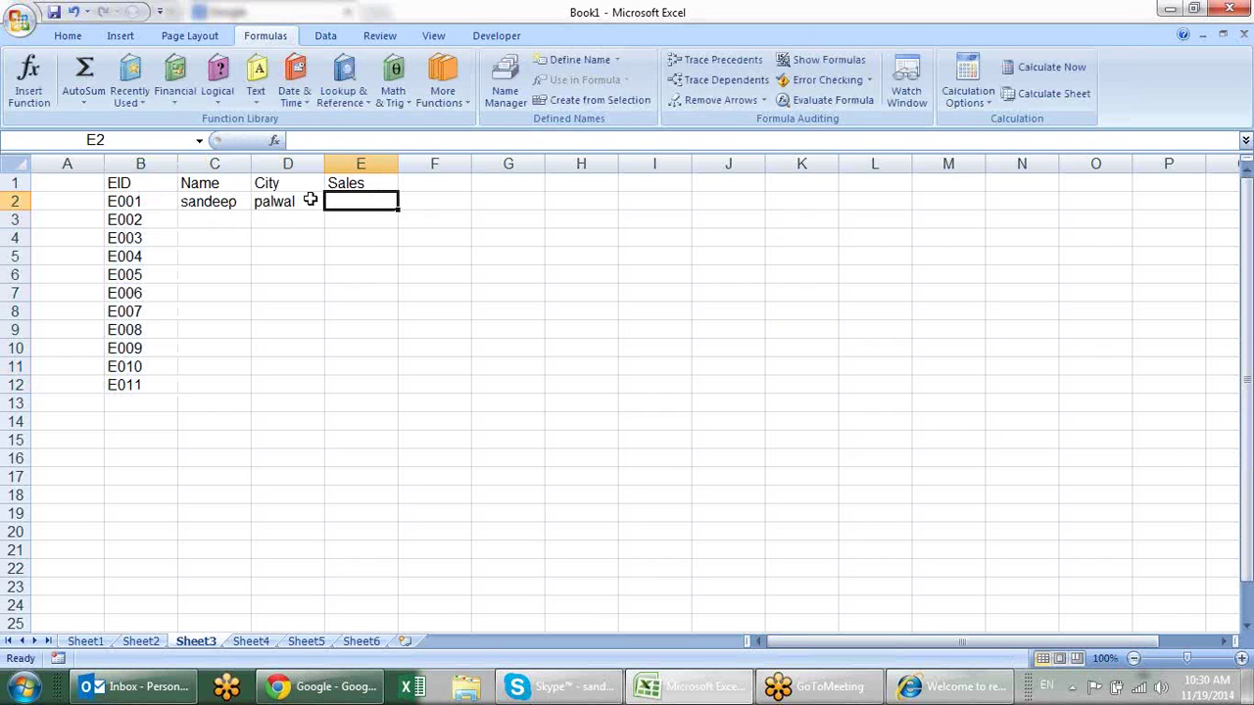
Enter =RANDBETWEEN(10,90) in E2 as the first sales figure.
type("=ra")
key("Down")
key("Down")
key("Down")
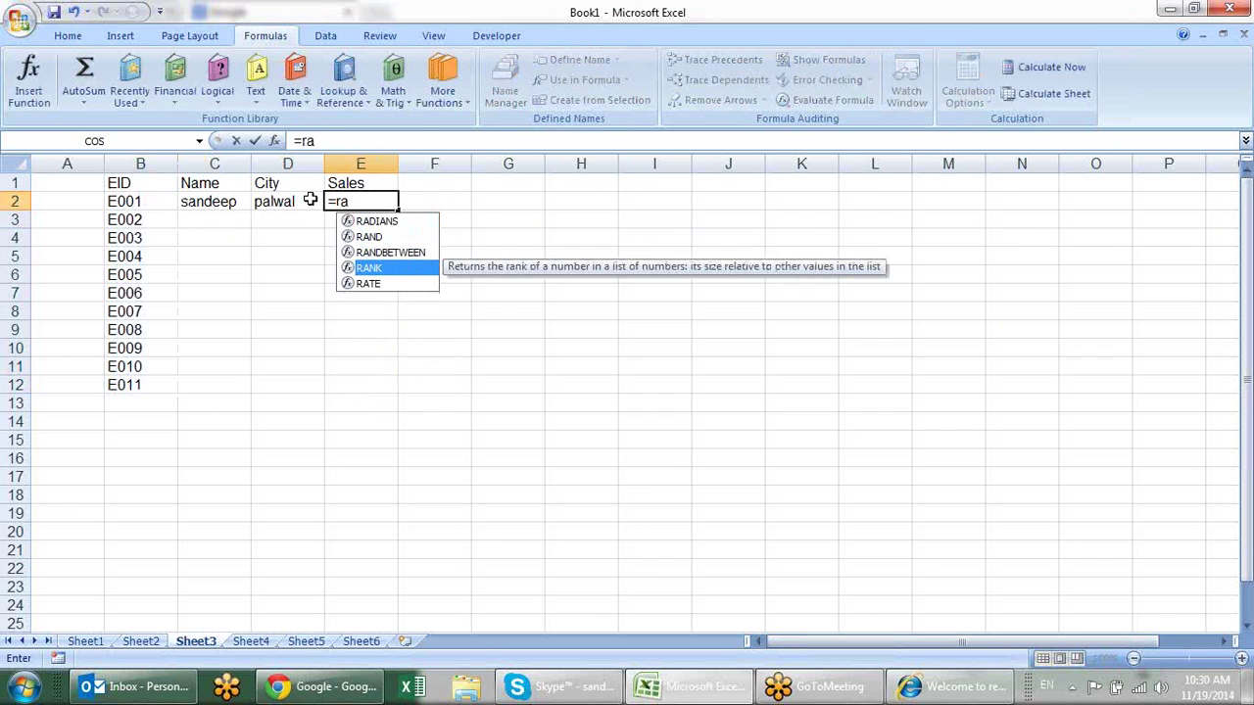
key("Up")
key("Tab")
type("10,90")
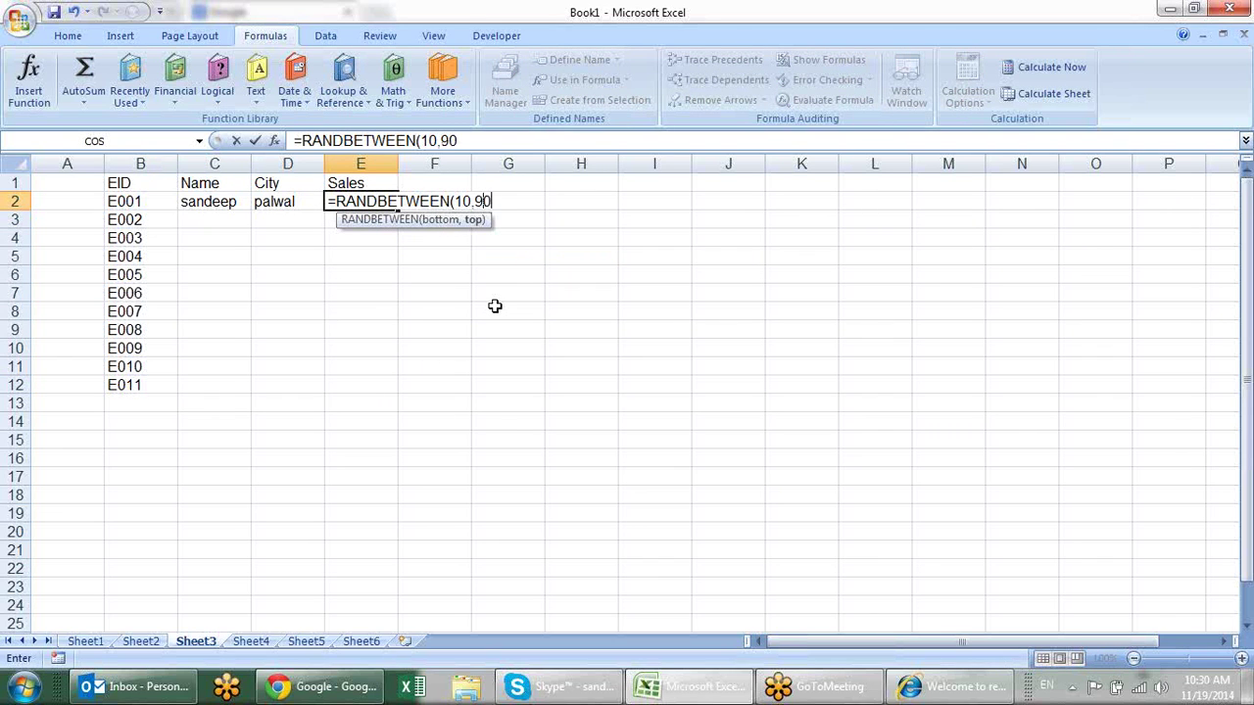
type(")")
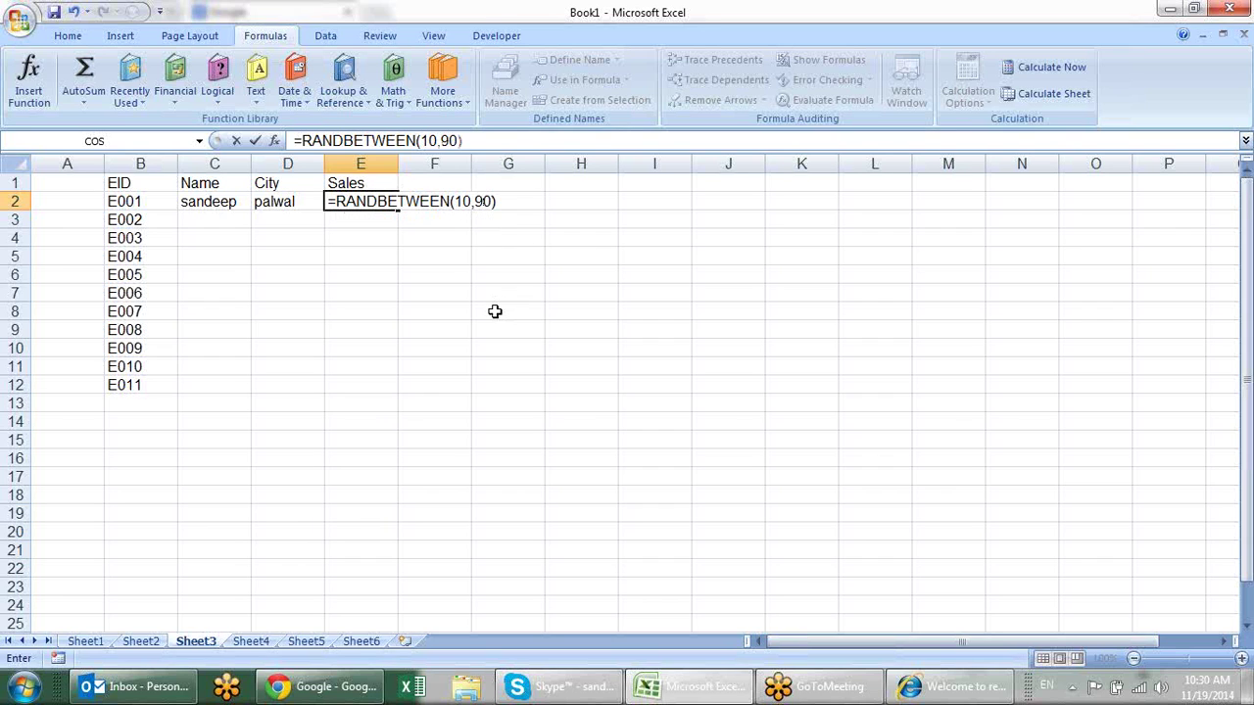
key("Return")
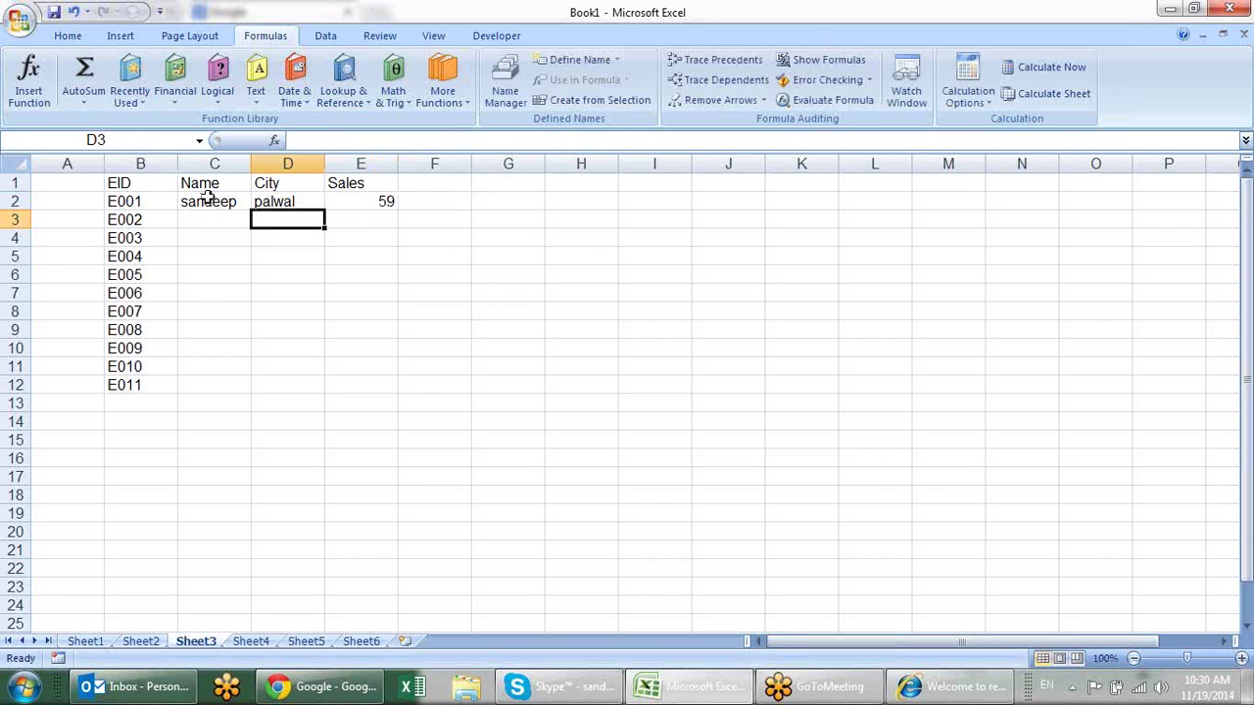
left_click_drag(207, 200, 400, 211)
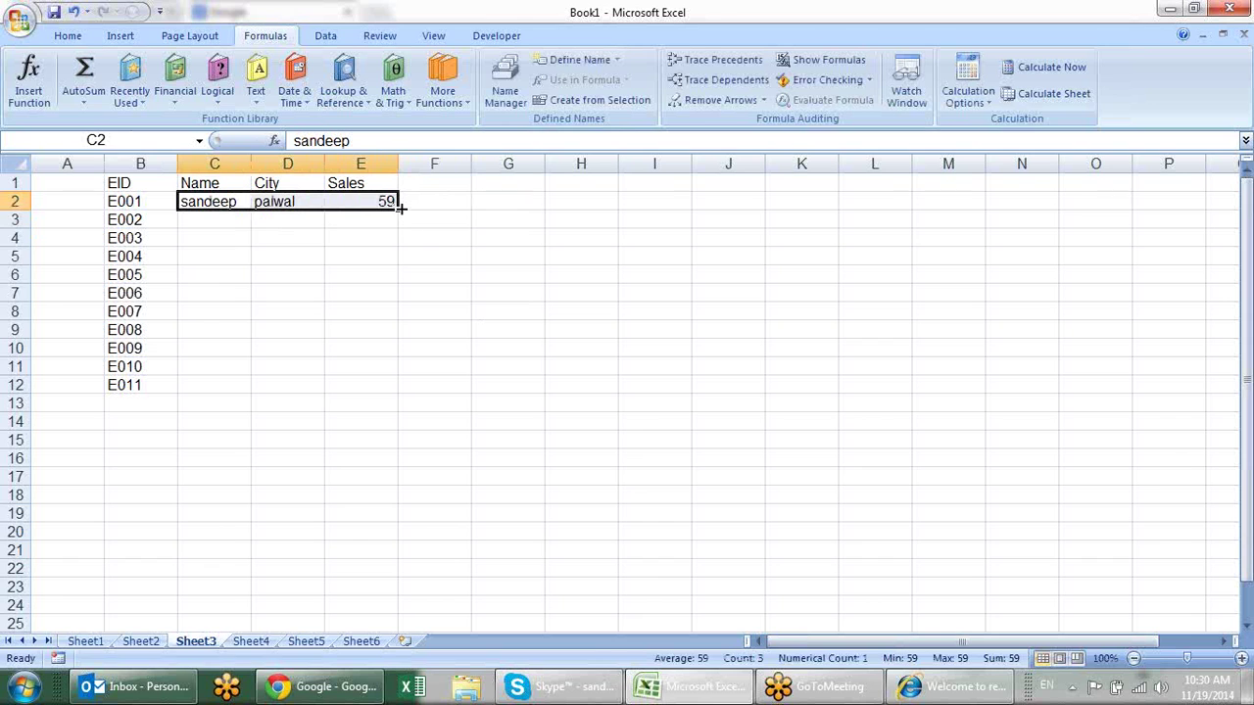
Fill the first record down to row 12 and convert the names, cities and sales to fixed values.
double_click(398, 210)
key("ctrl+c")
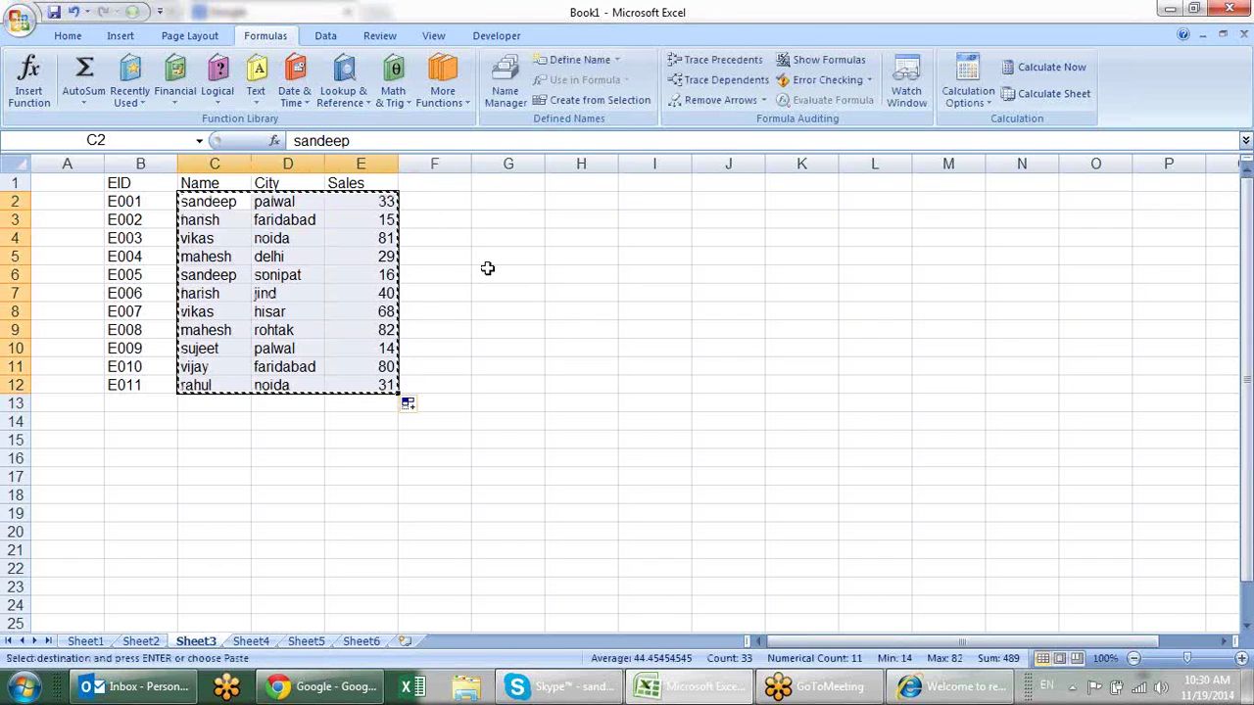
key("alt+e")
key("s")
key("v")
key("Return")
key("Escape")
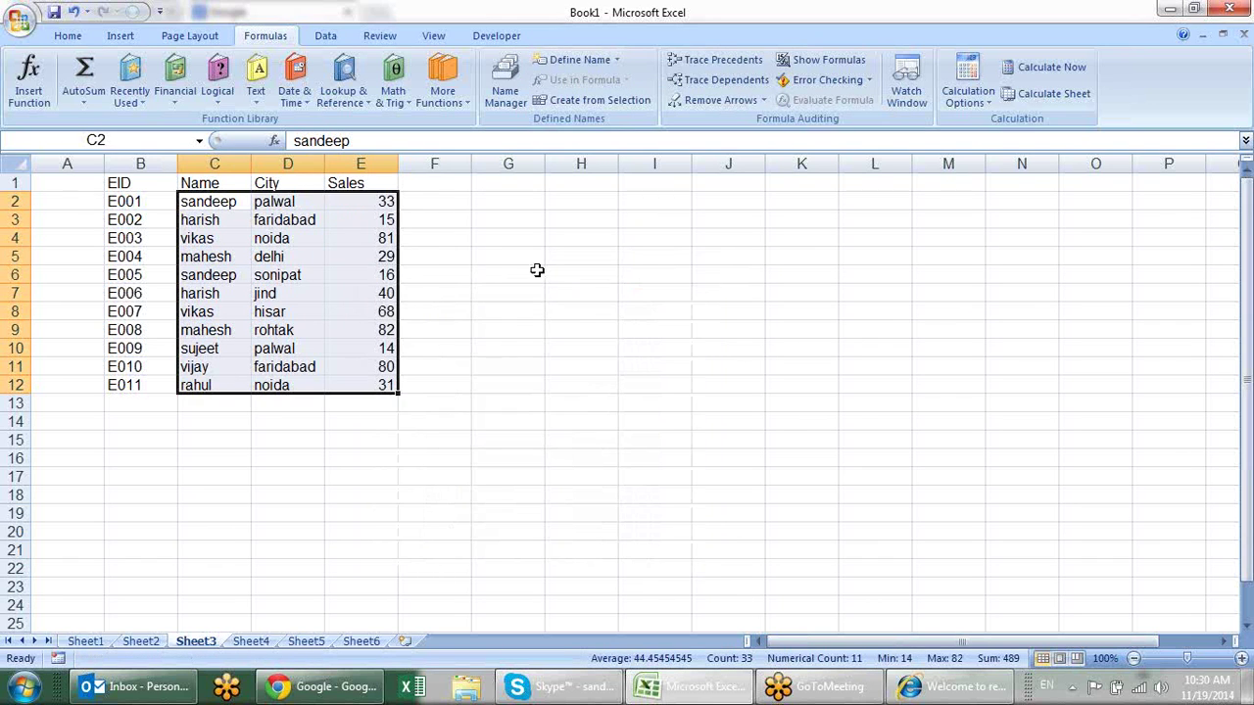
left_click(536, 271)
Copy the EID, Name, City and Sales headers from B1:E1 into H2:K2.
mouse_move(118, 186)
left_mouse_down()
mouse_move(373, 194)
mouse_move(373, 184)
left_mouse_up()
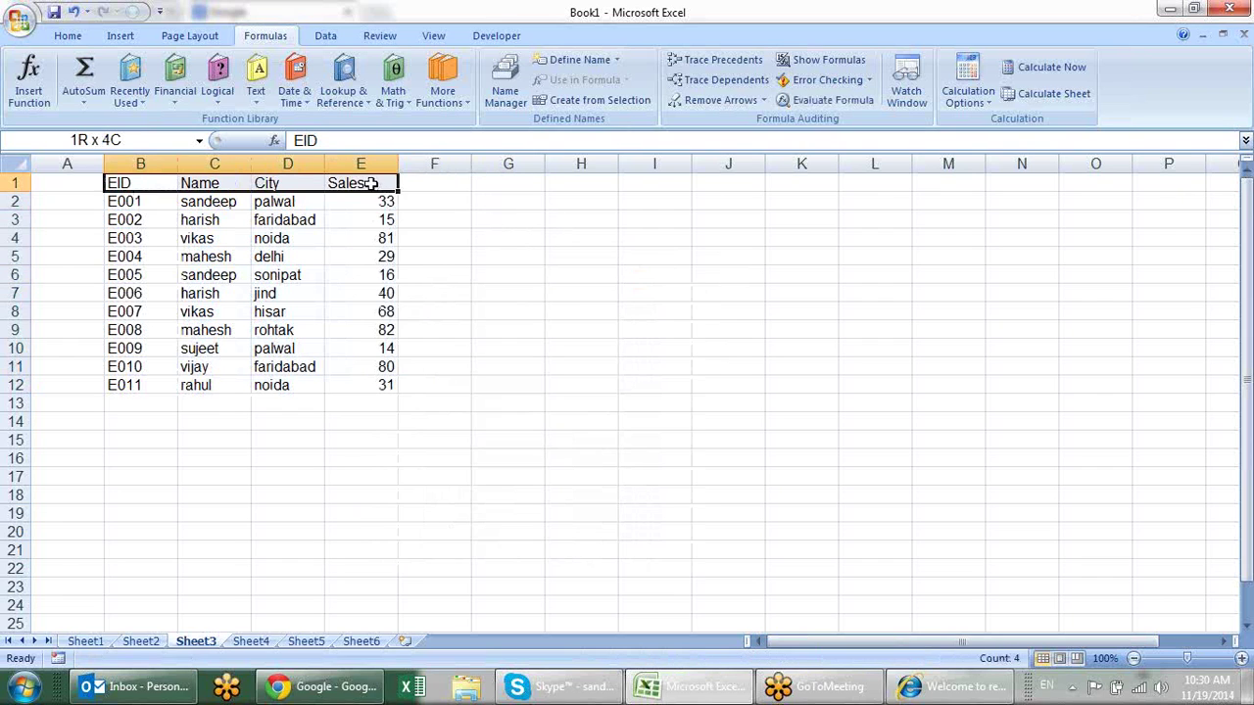
key("ctrl+c")
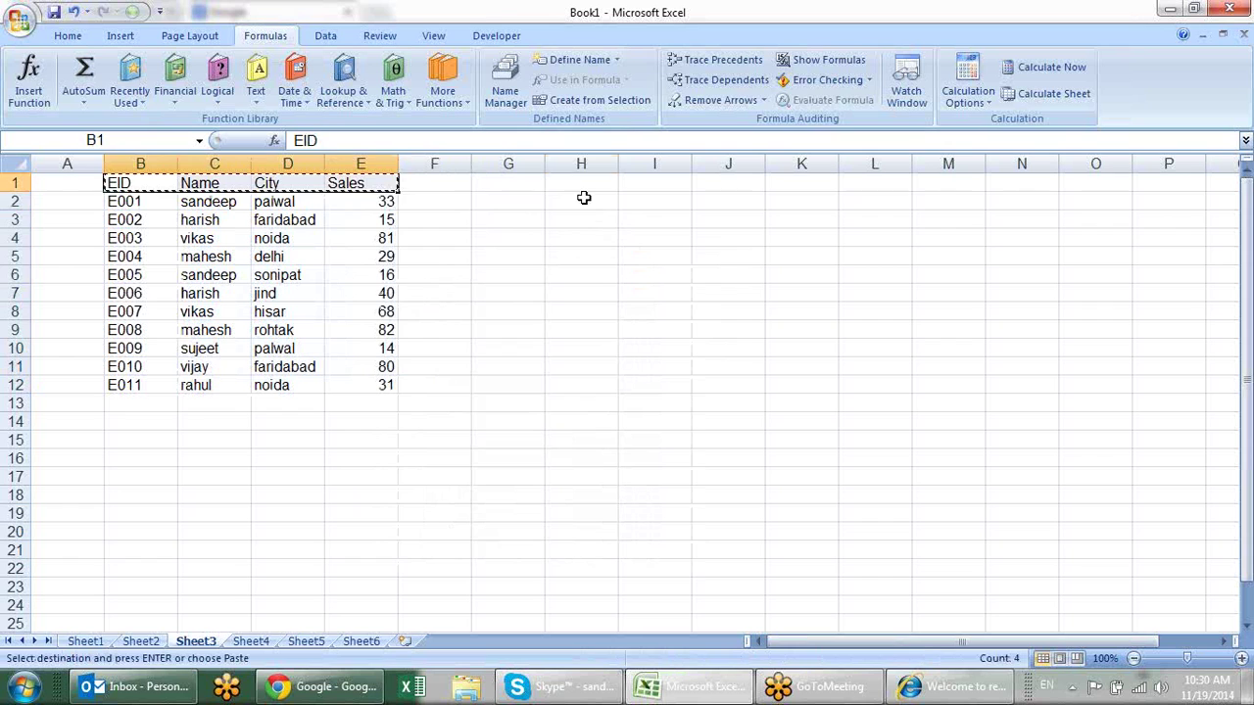
left_click(582, 201)
key("ctrl+v")
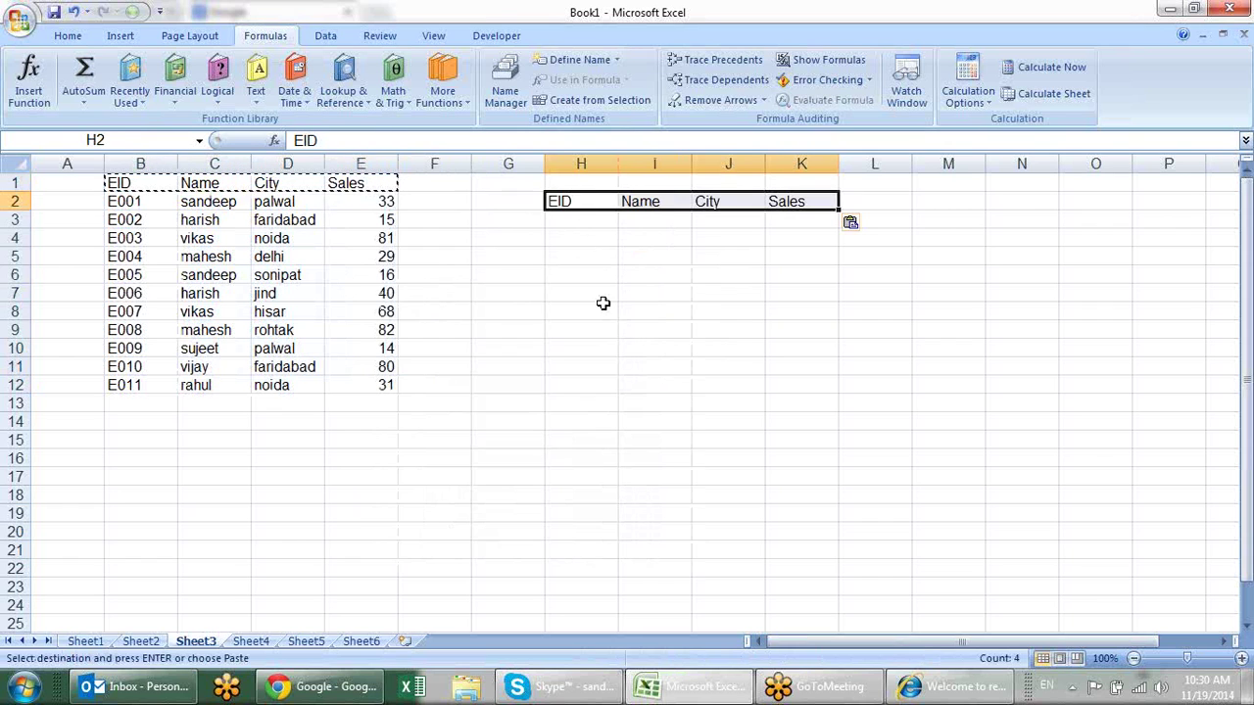
left_click(601, 299)
key("Escape")
left_click(623, 253)
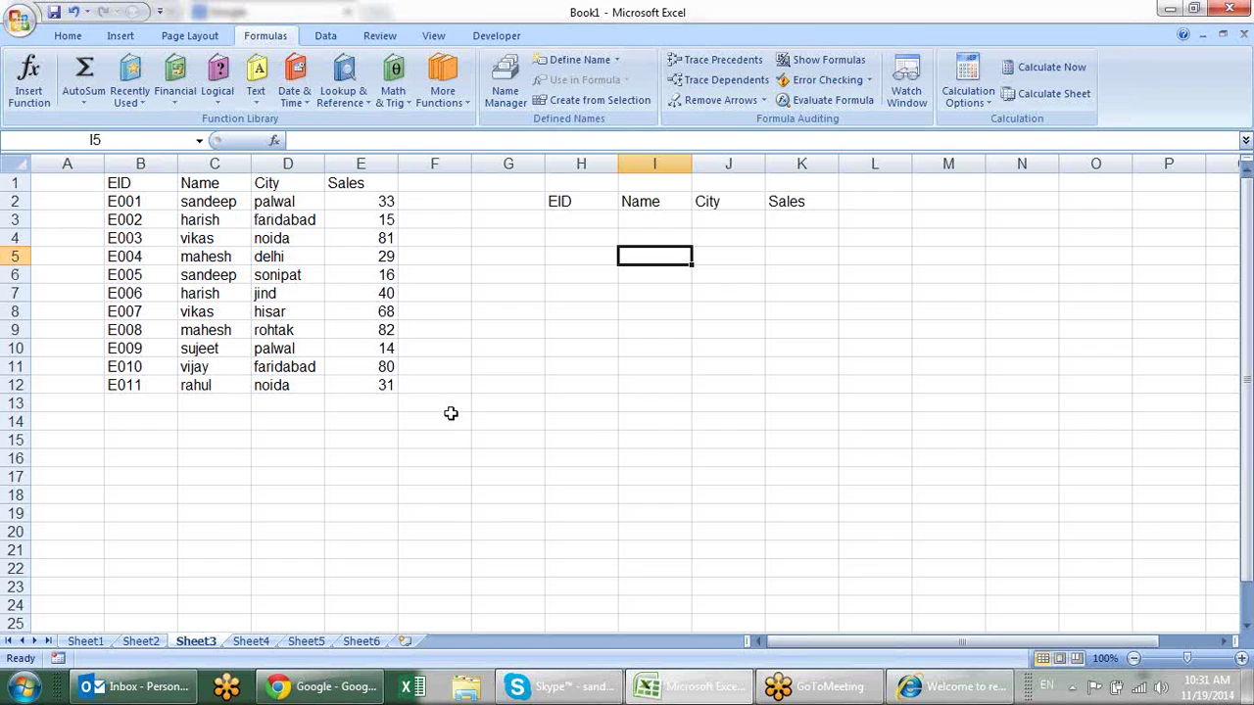
Copy EIDs E003, E006, E008 and E011 from column B into H3:H6.
left_click(131, 203)
left_click(142, 240)
left_click(166, 294, "ctrl")
left_click(140, 330, "ctrl")
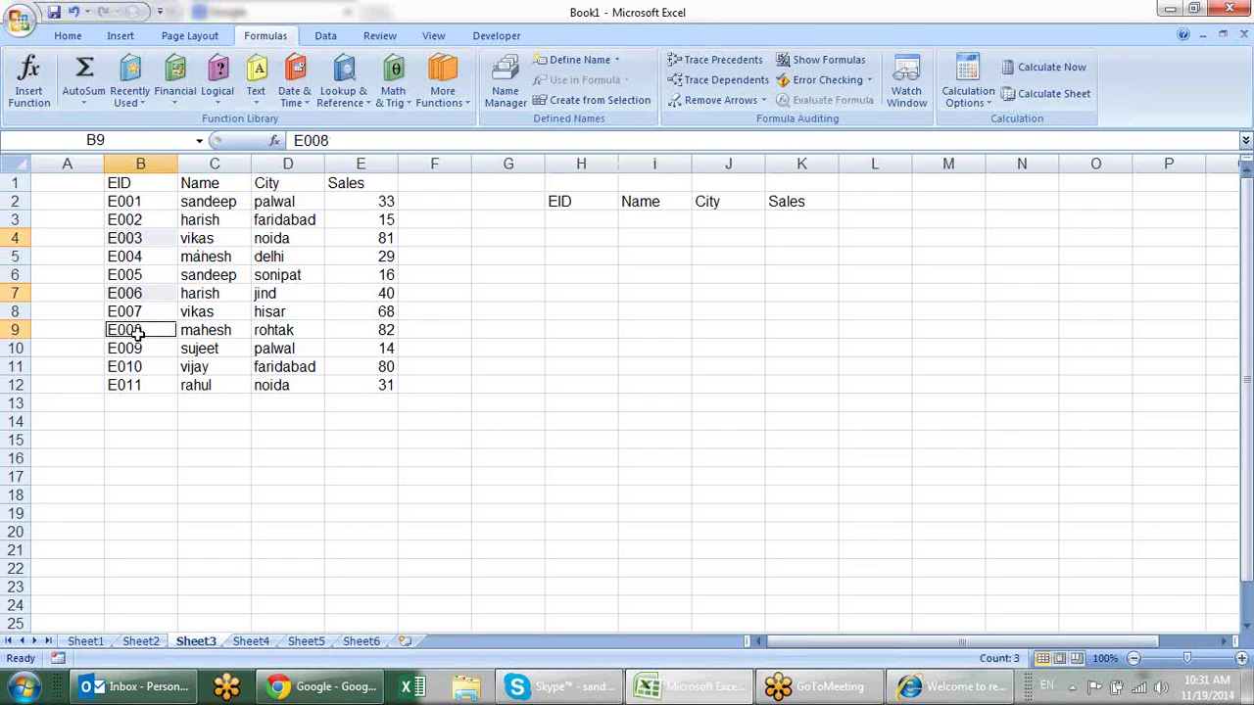
left_click(137, 385, "ctrl")
left_click(588, 219)
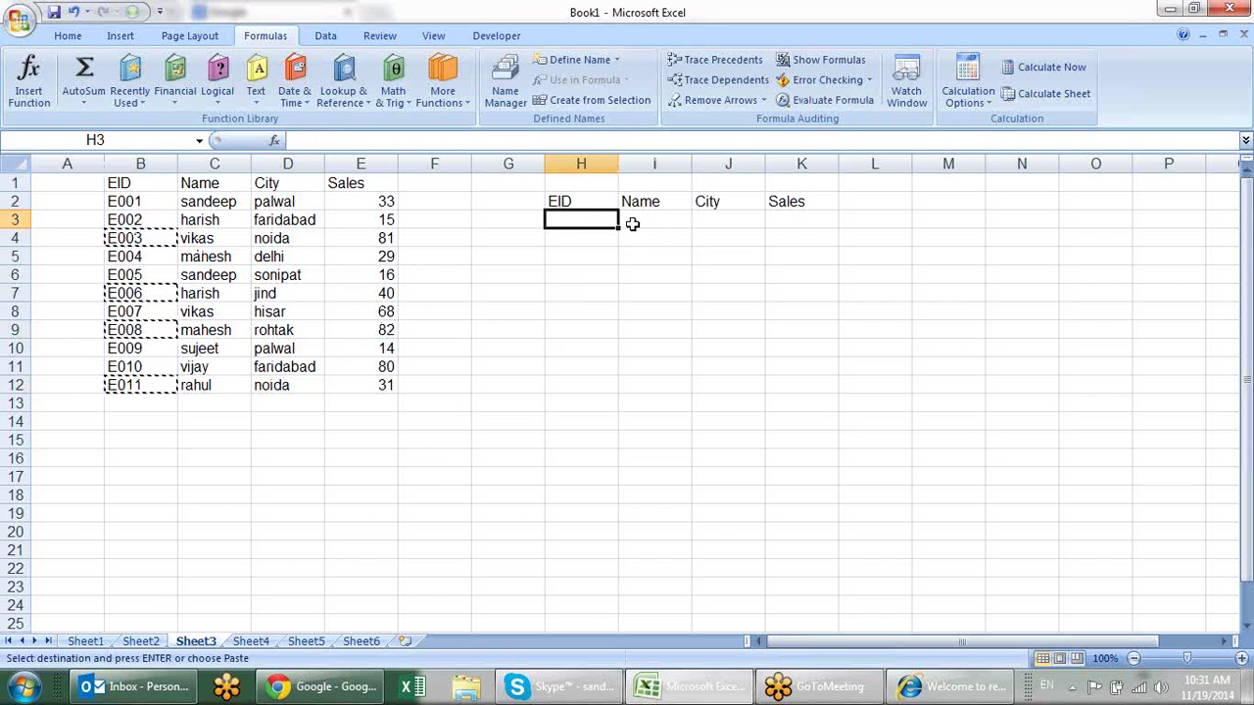
key("Return")
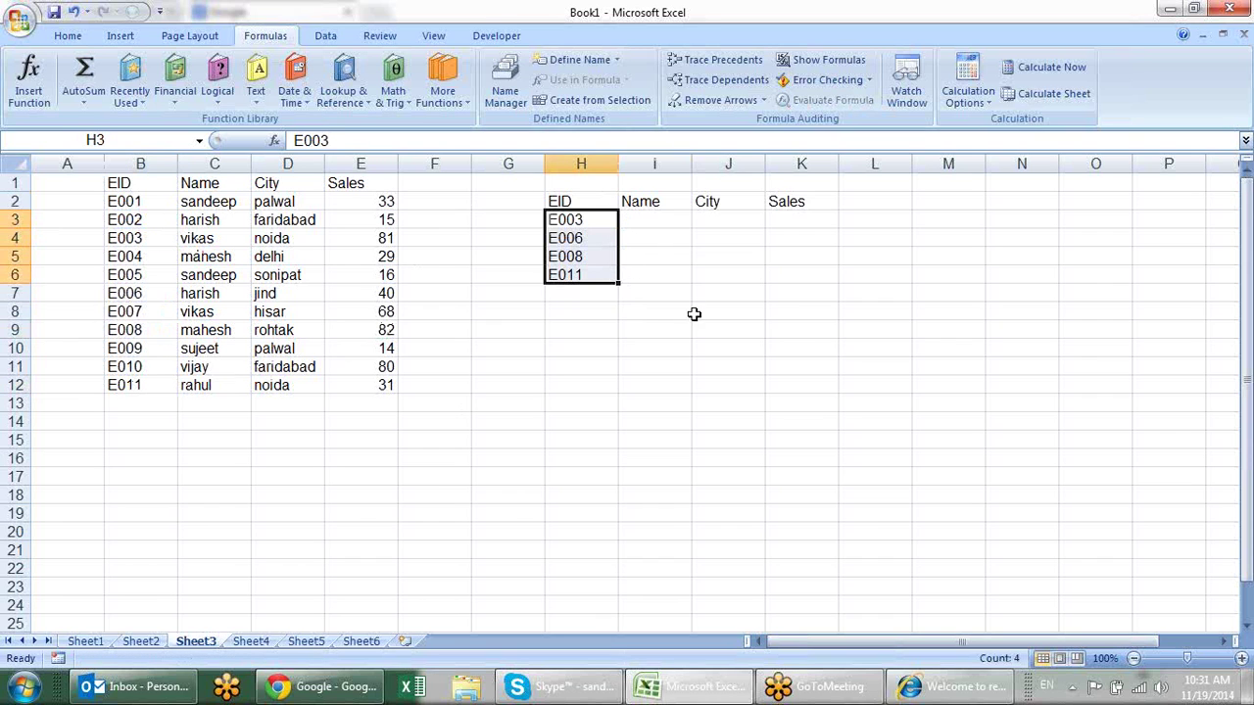
left_click(665, 312)
left_click_drag(617, 225, 603, 276)
left_click(674, 350)
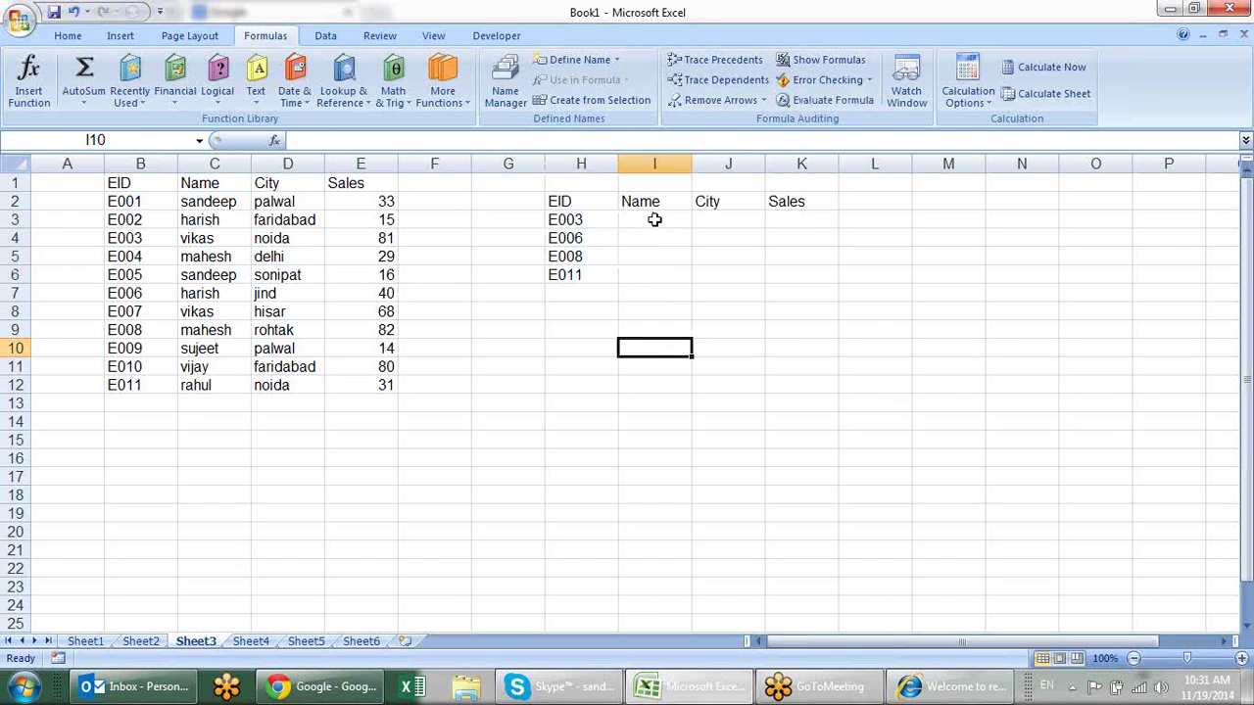
left_click(654, 219)
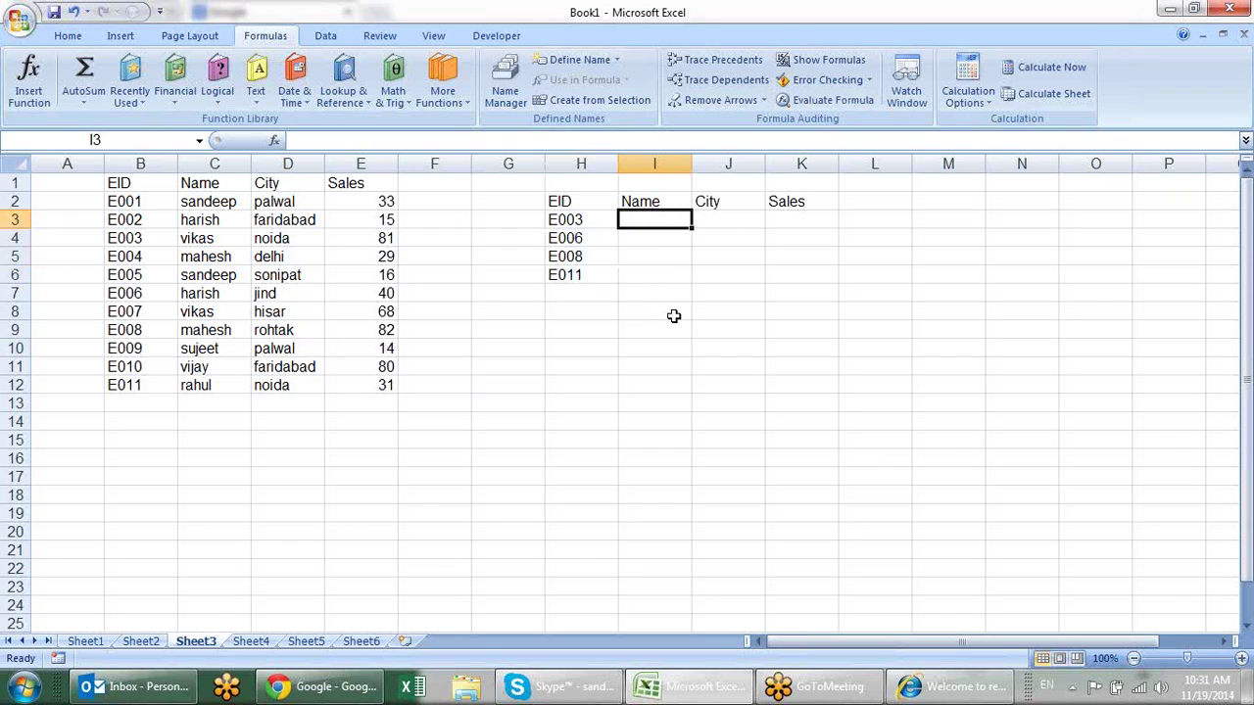
left_click(196, 203)
left_click(209, 275)
left_click(257, 200)
left_click(278, 274)
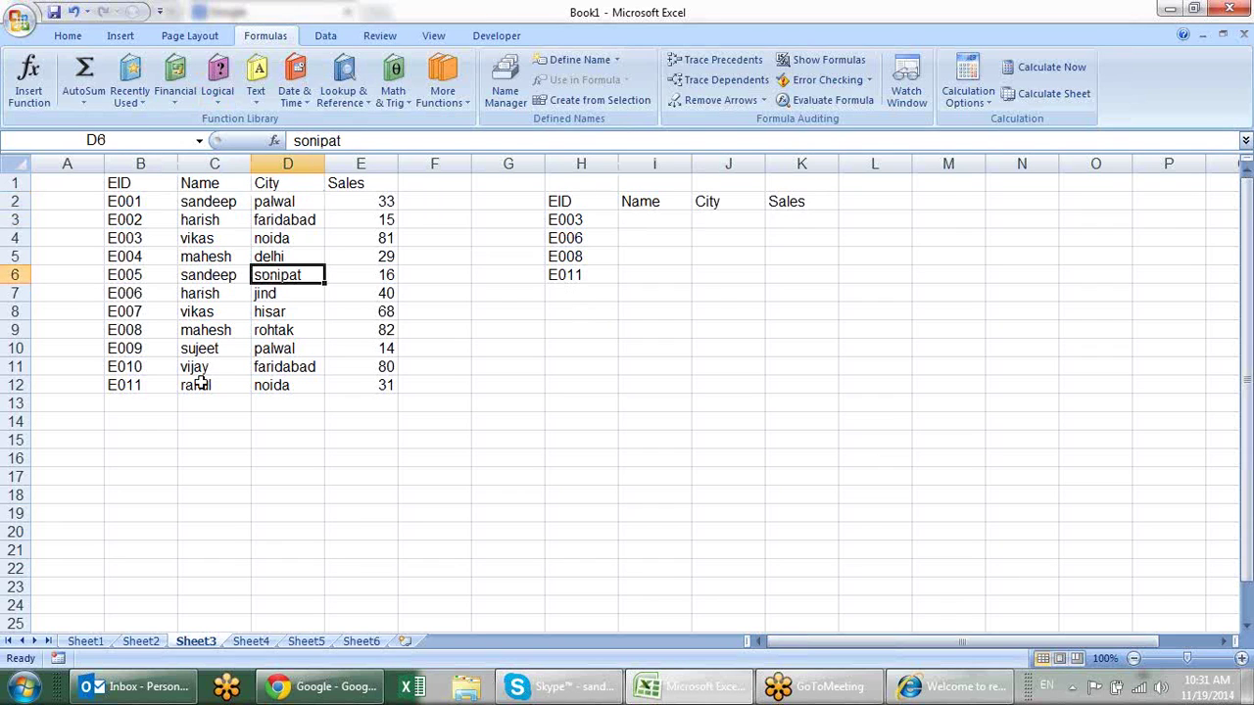
left_click(226, 294)
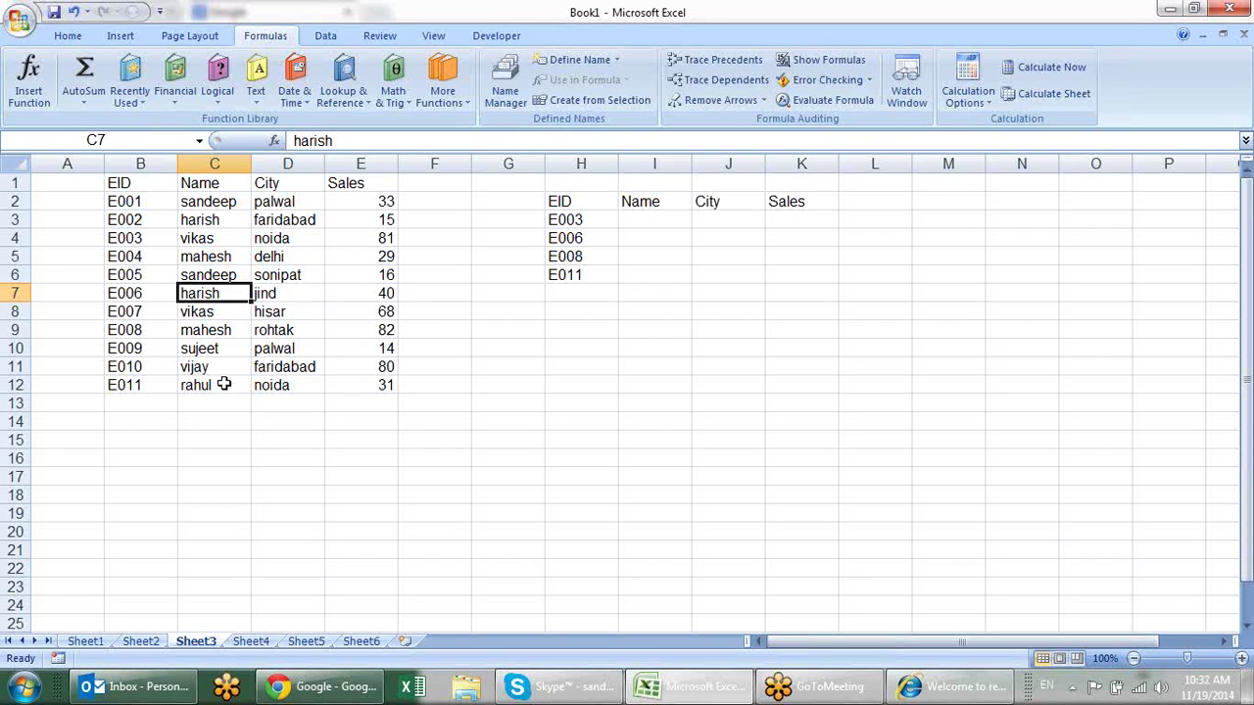
left_click(611, 291)
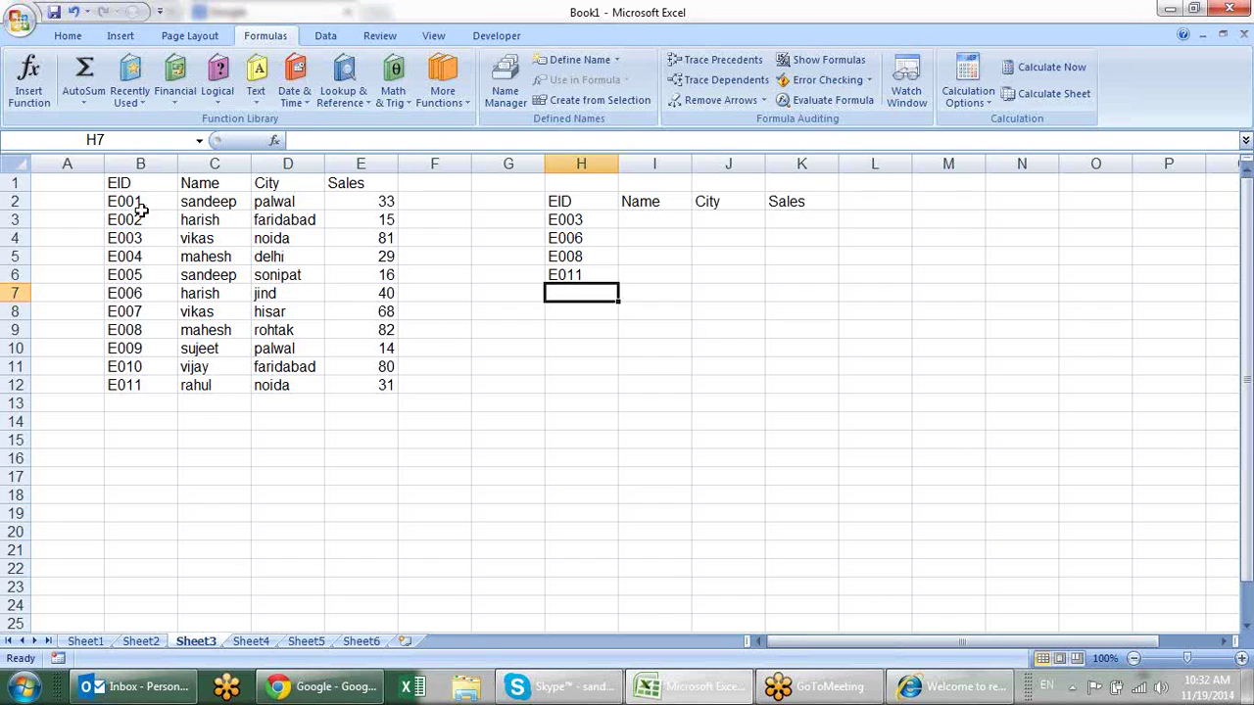
left_click_drag(143, 203, 147, 330)
left_click(147, 331)
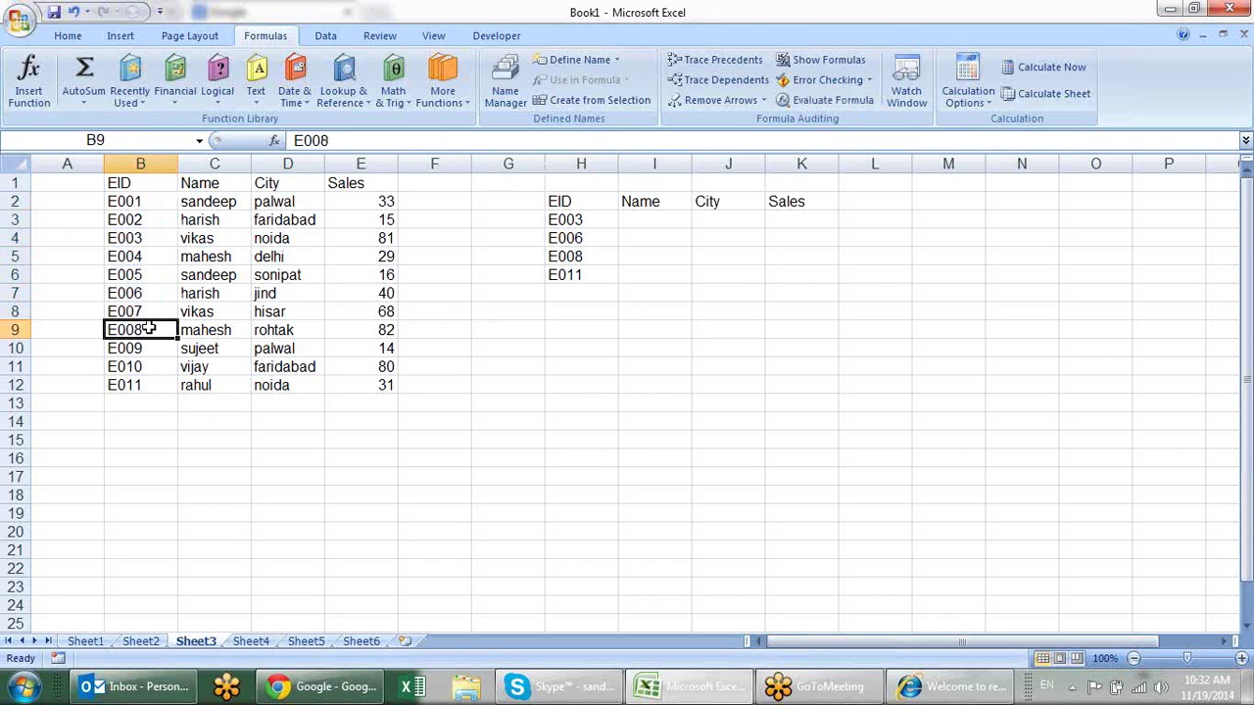
left_click(213, 329)
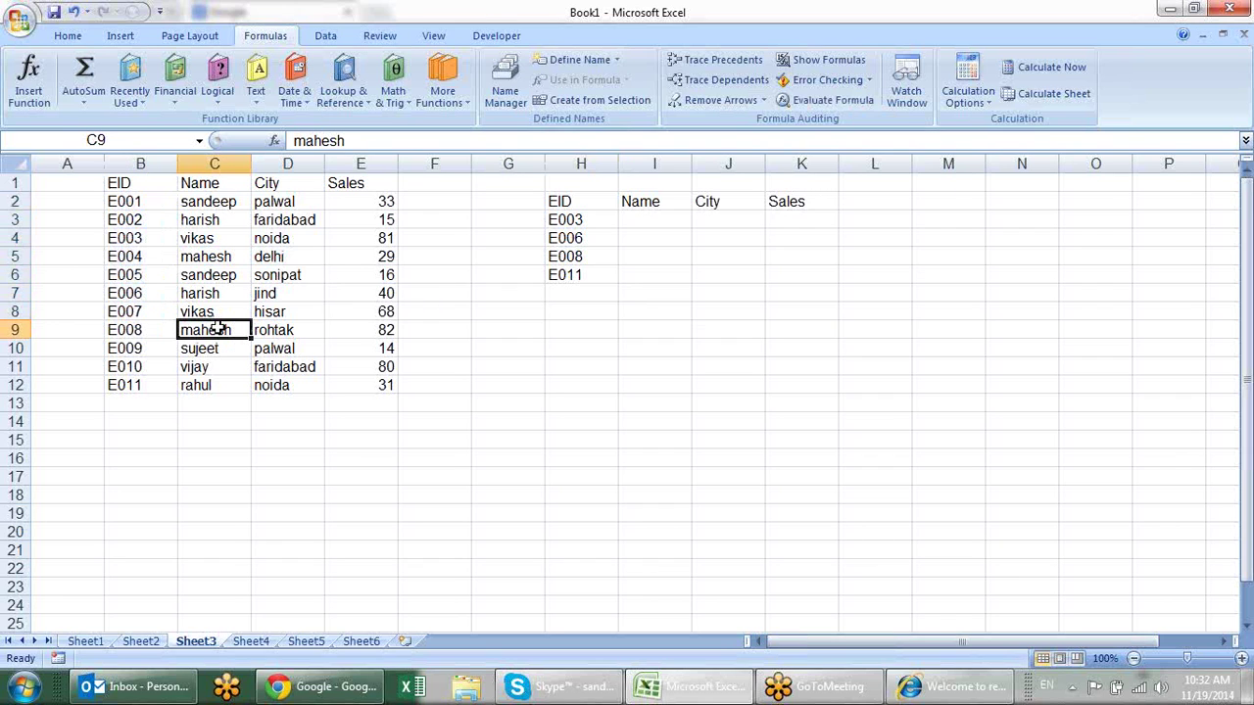
left_click(318, 329)
left_click(342, 333)
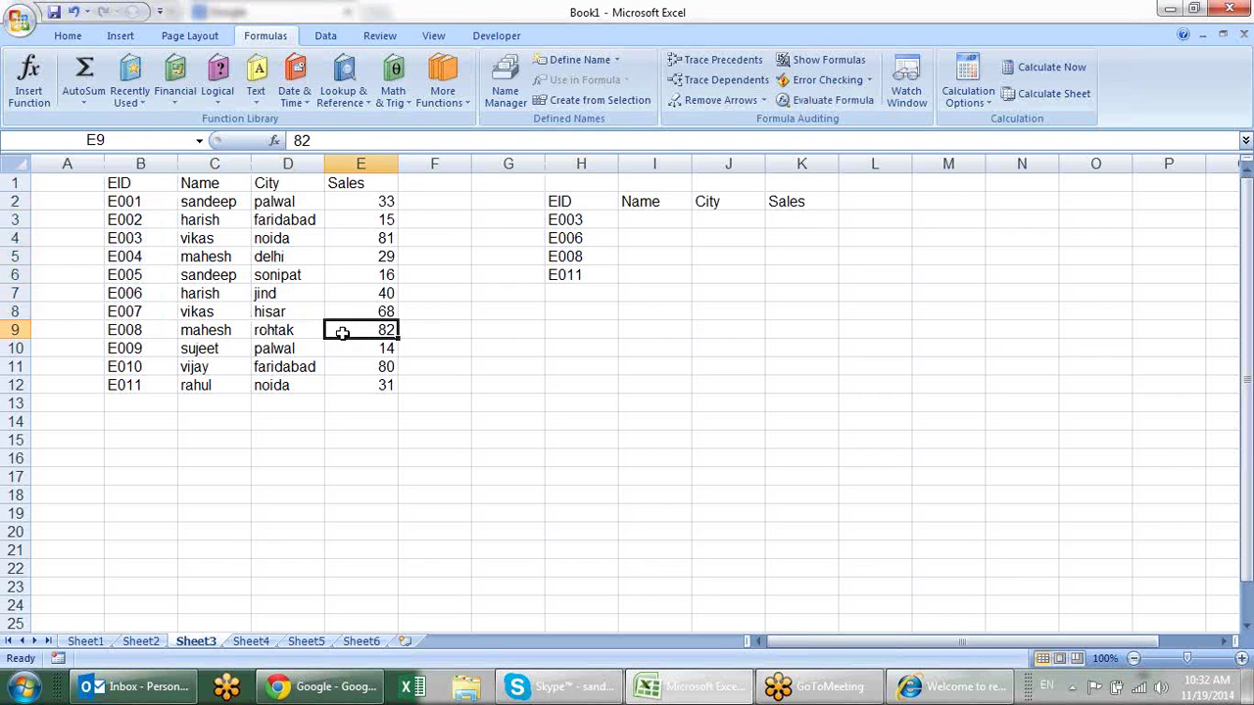
left_click(165, 329)
left_click(201, 329)
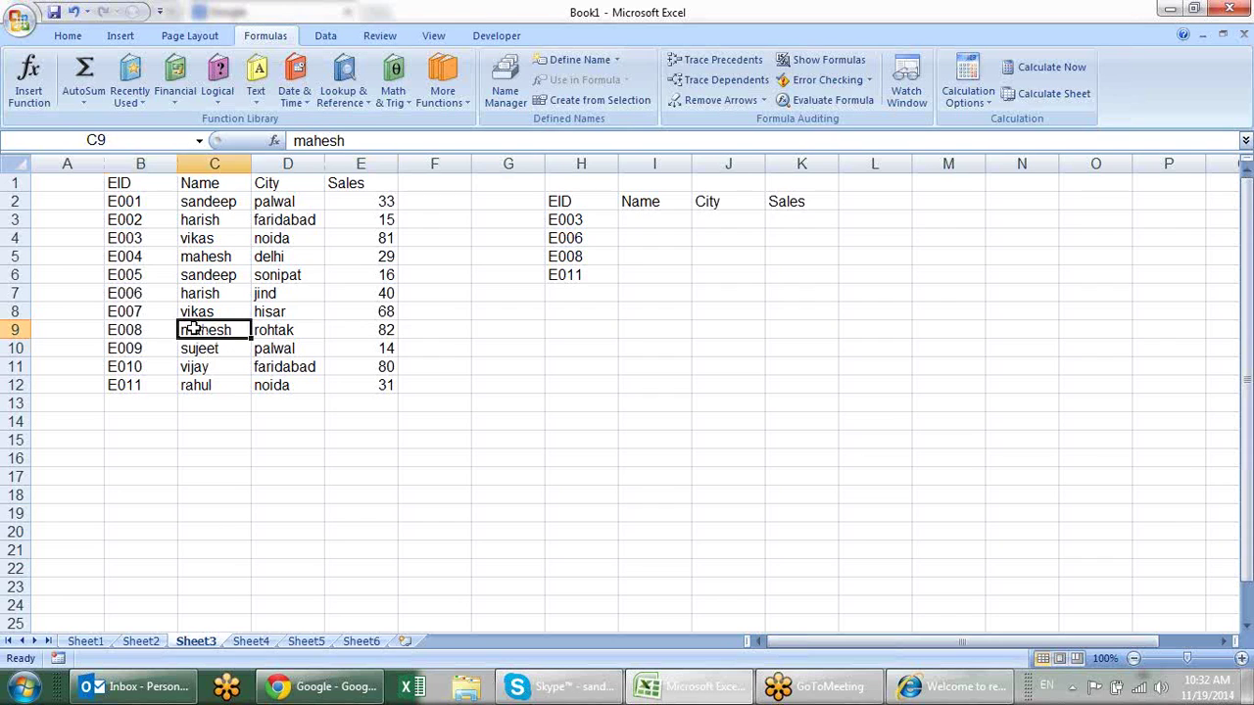
left_click(265, 333)
left_click(349, 334)
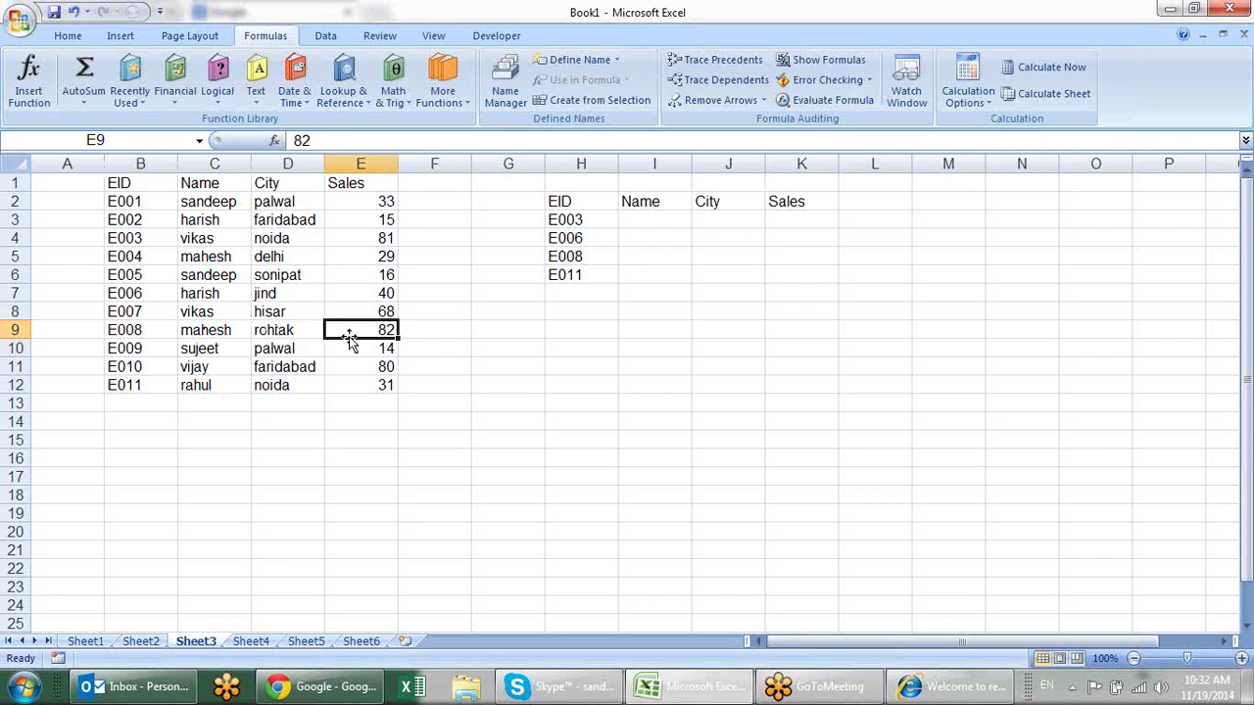
left_click(232, 332)
left_click(156, 329)
left_click_drag(123, 201, 145, 385)
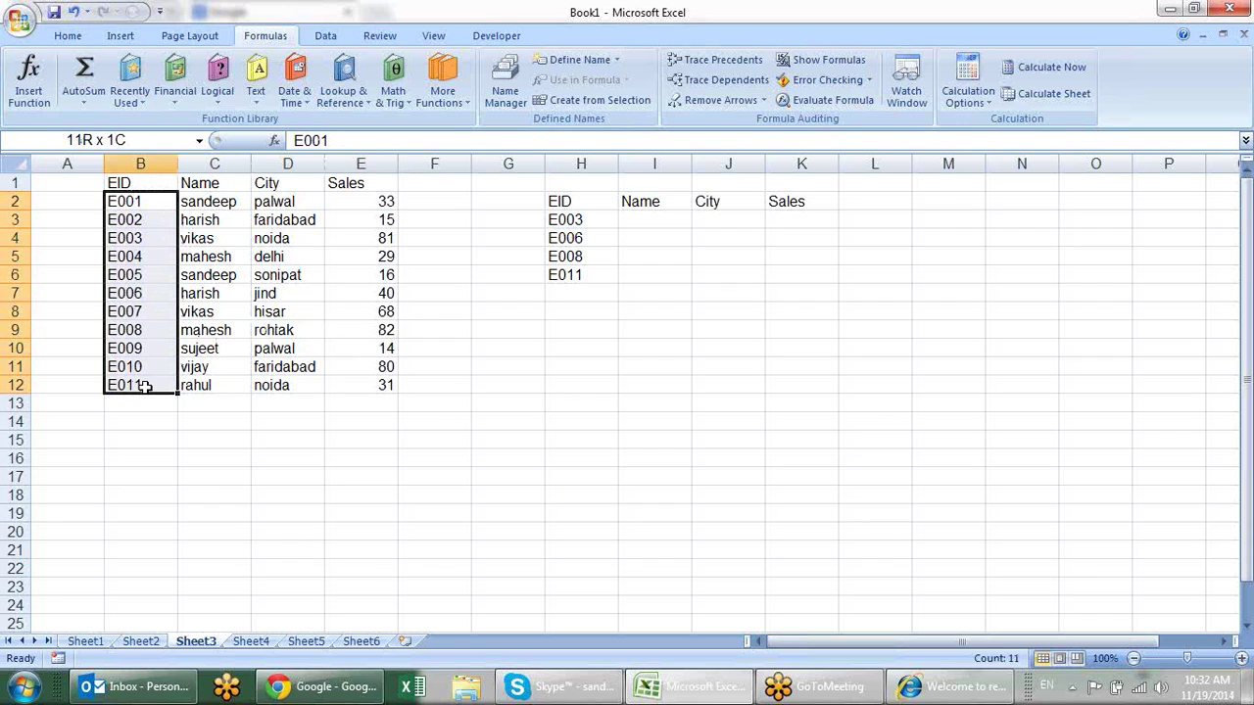
left_click(237, 313)
left_click(556, 227)
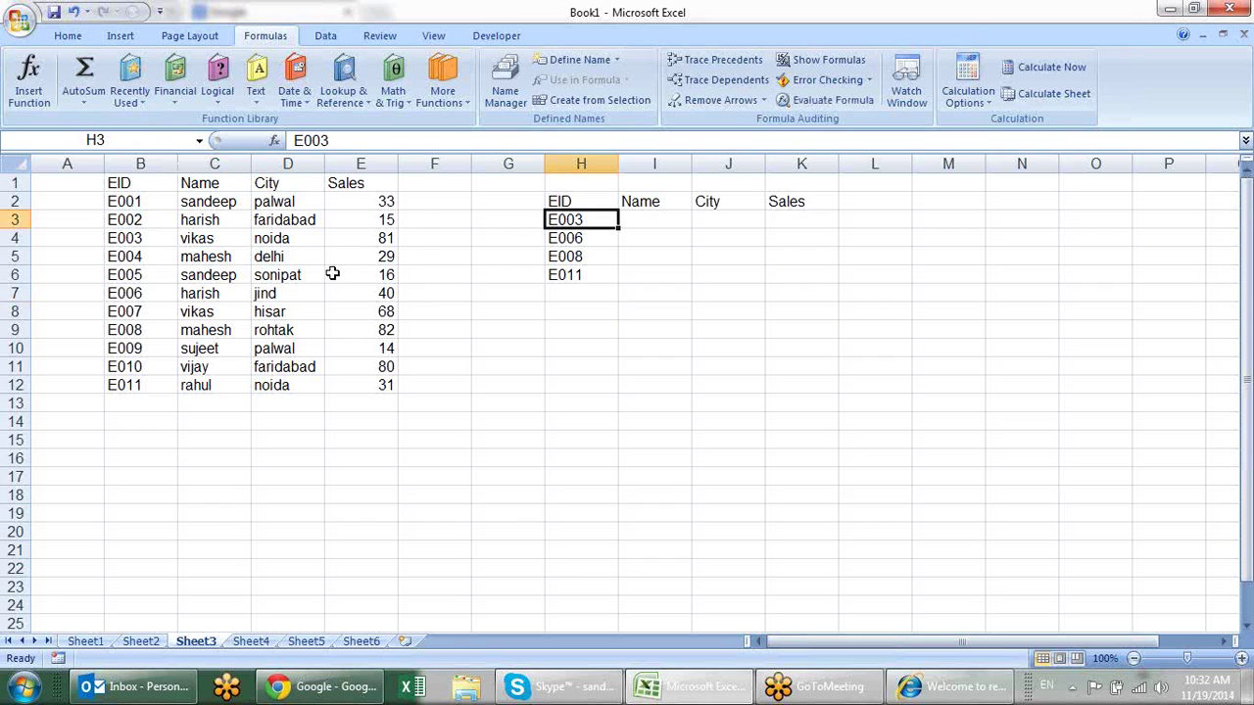
left_click(136, 223)
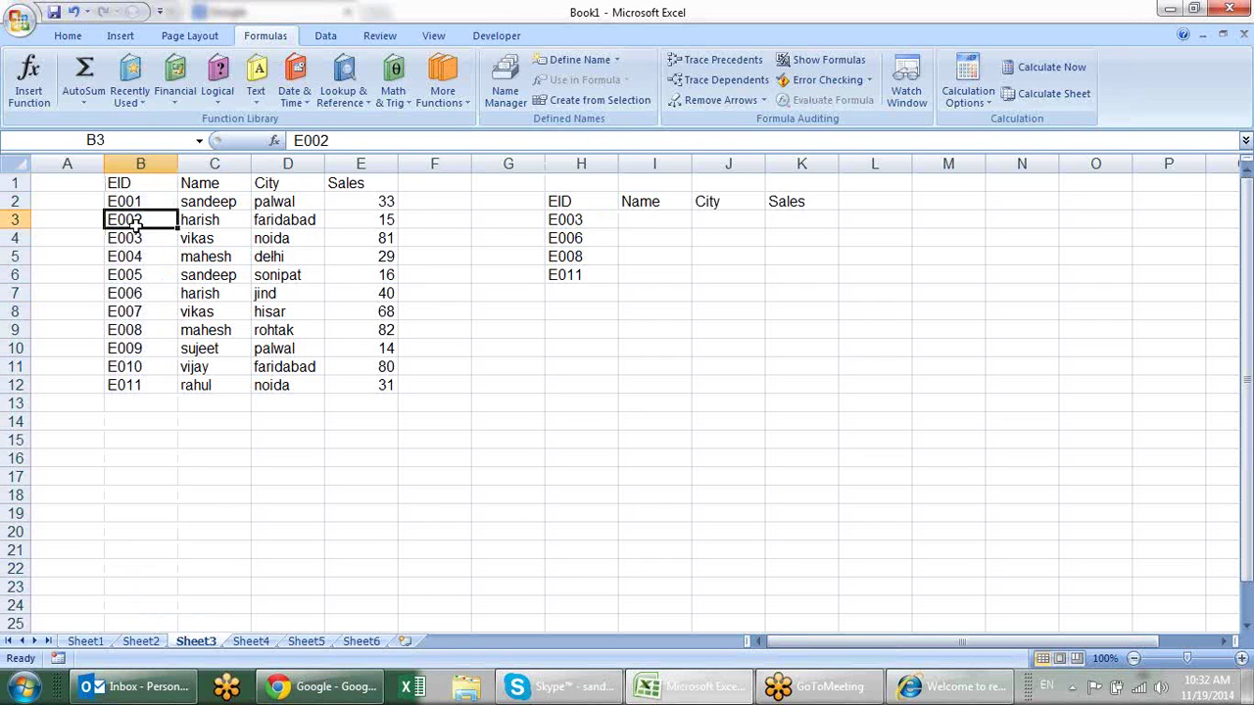
left_click_drag(59, 185, 88, 387)
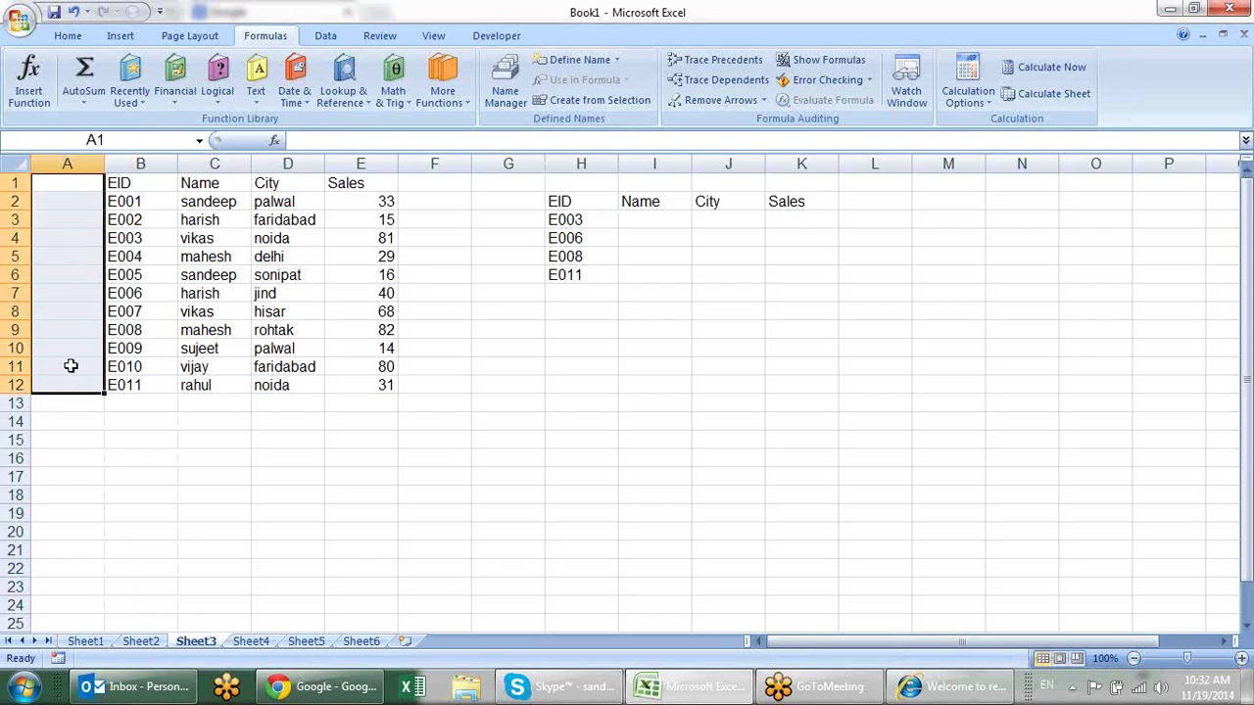
left_click(658, 224)
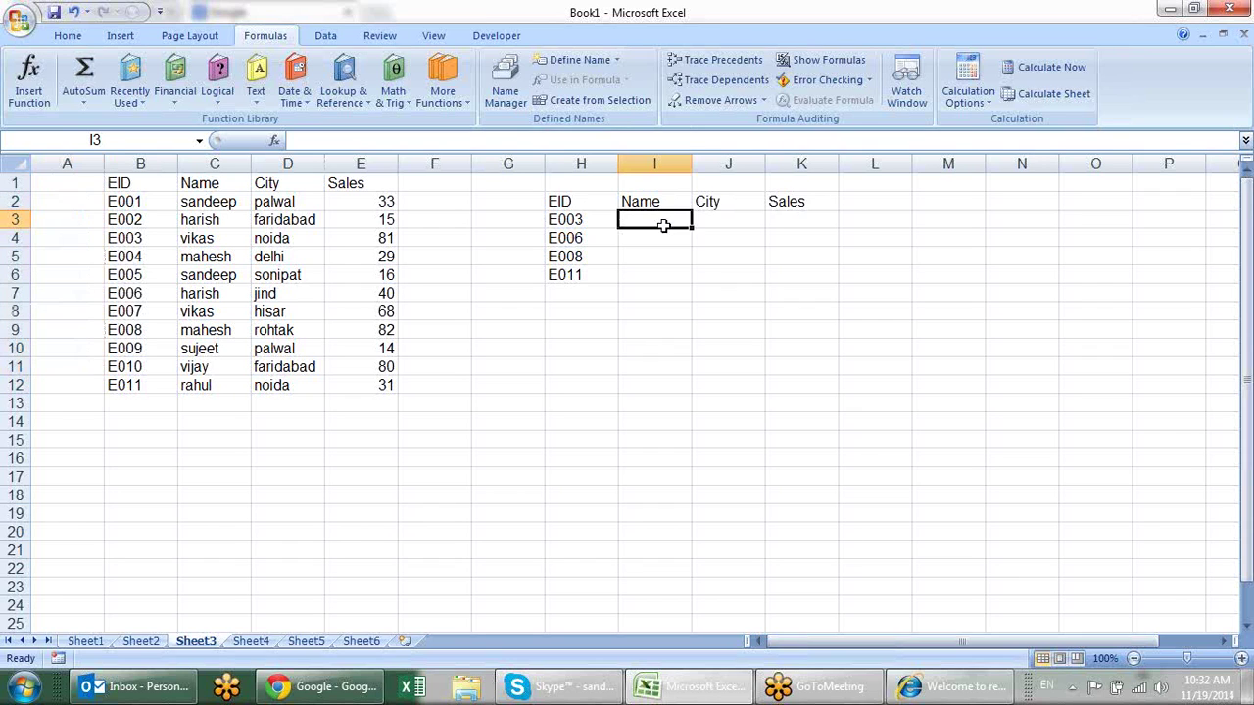
left_click_drag(55, 177, 95, 403)
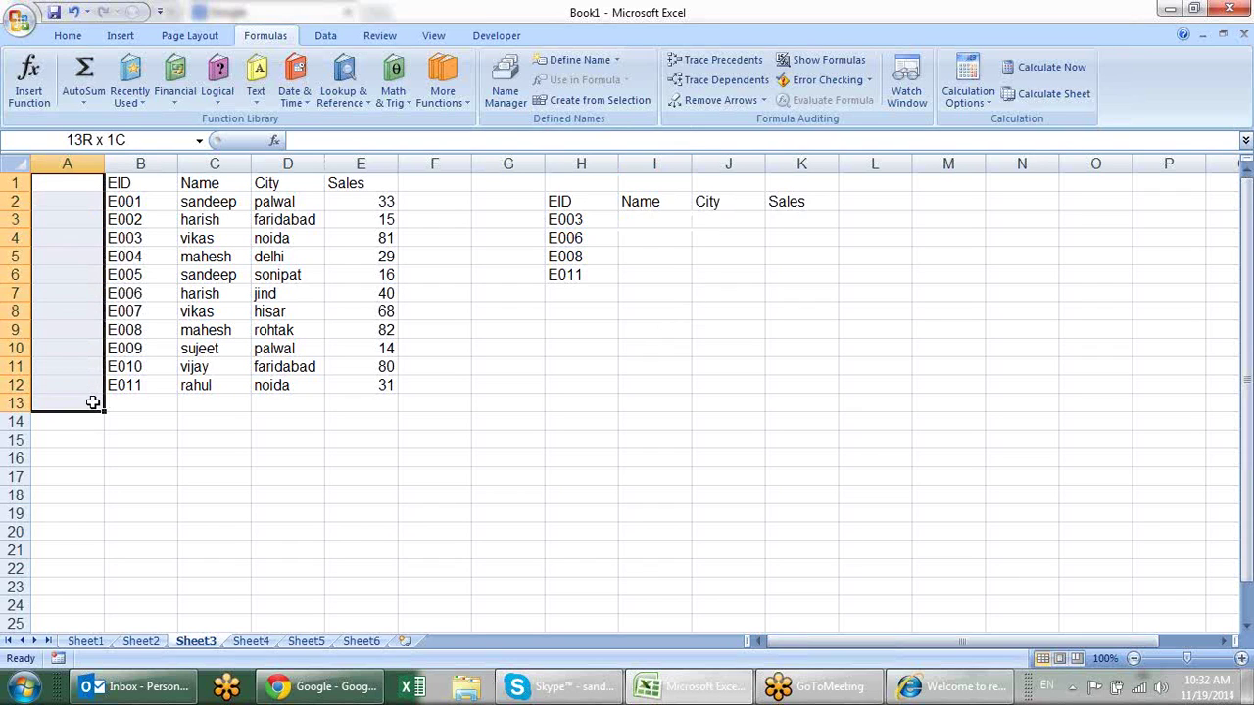
left_click(152, 225)
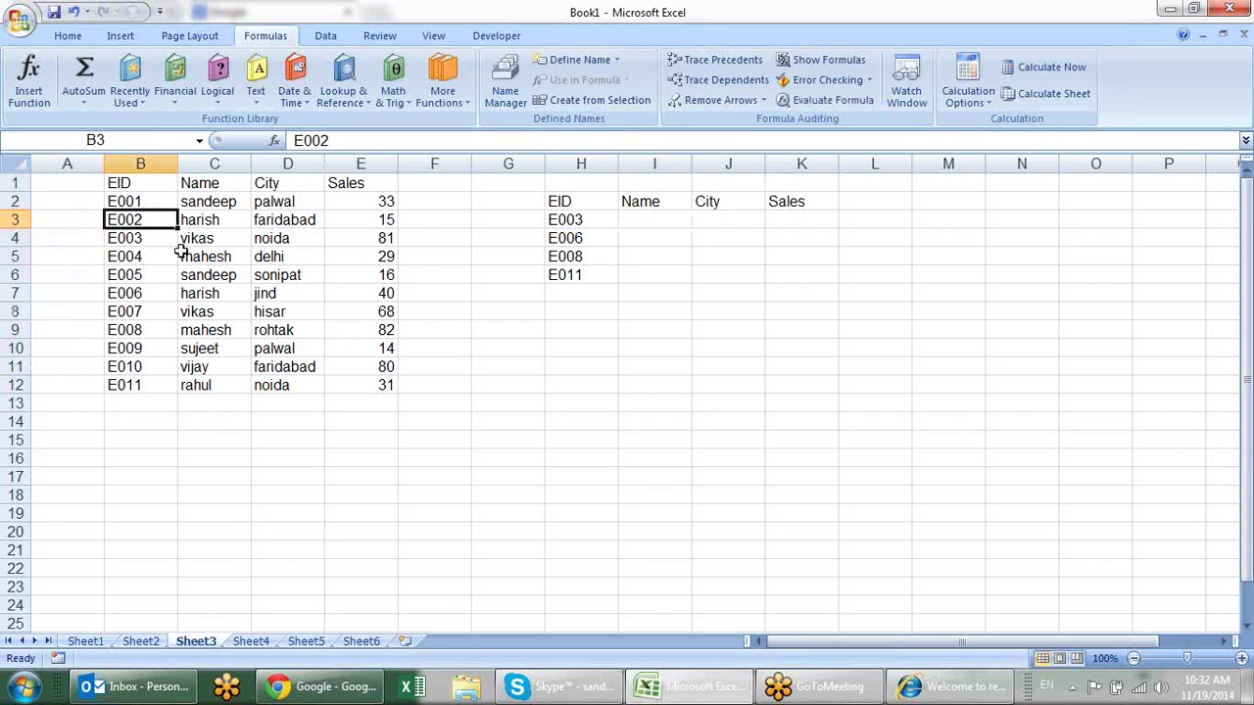
mouse_move(155, 180)
left_mouse_down()
mouse_move(172, 394)
mouse_move(175, 382)
mouse_move(391, 377)
left_mouse_up()
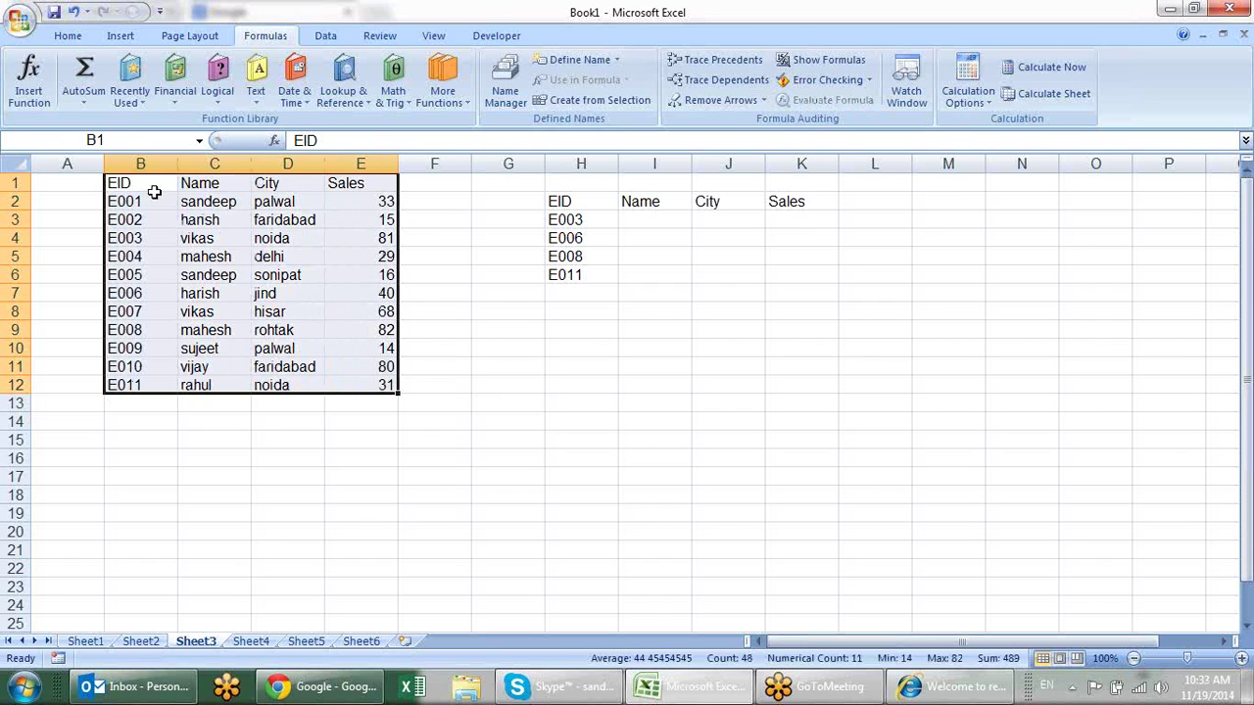
left_click_drag(154, 193, 251, 407)
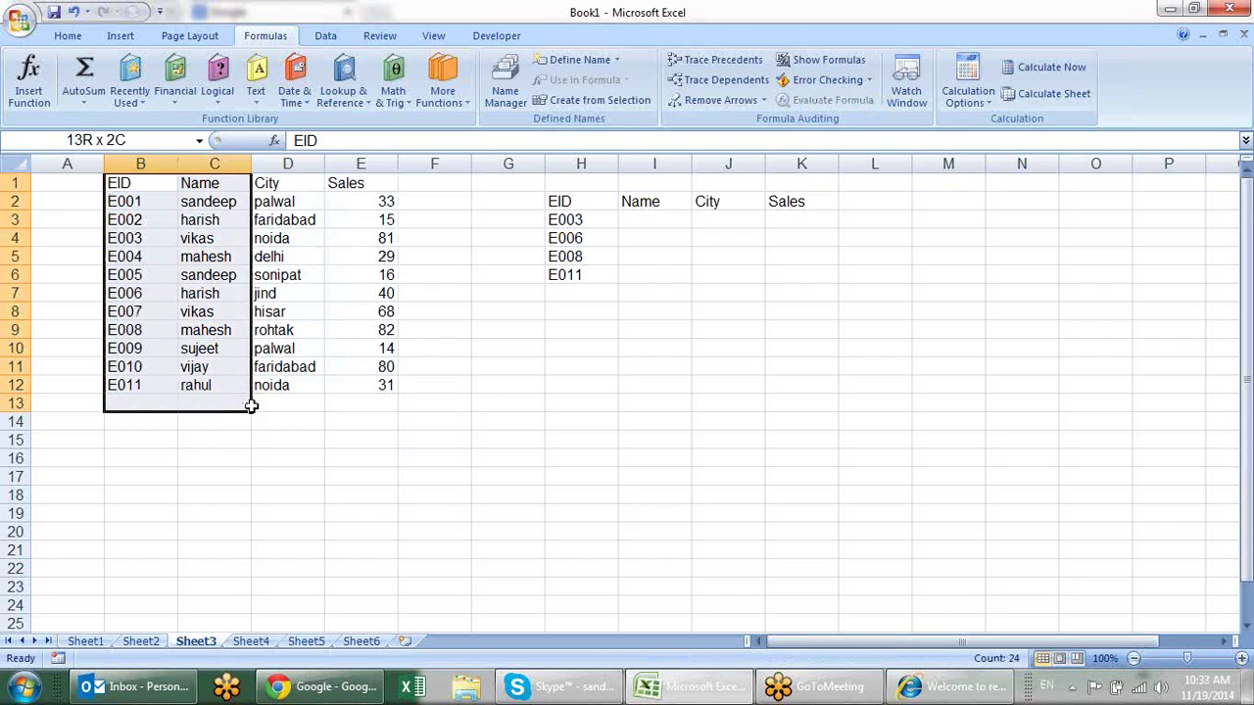
left_click_drag(251, 406, 382, 382)
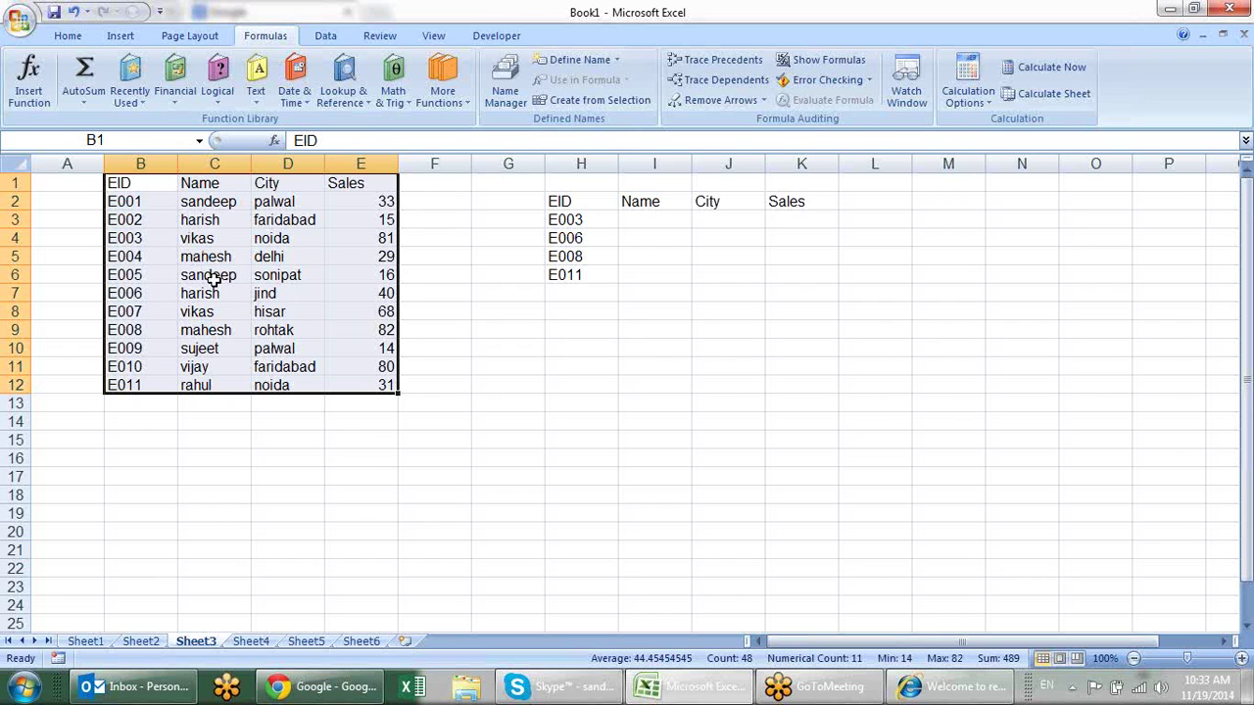
Start =VLOOKUP($H3,$B$1:$E$12, in I3, locking the table range and column H.
left_click(635, 219)
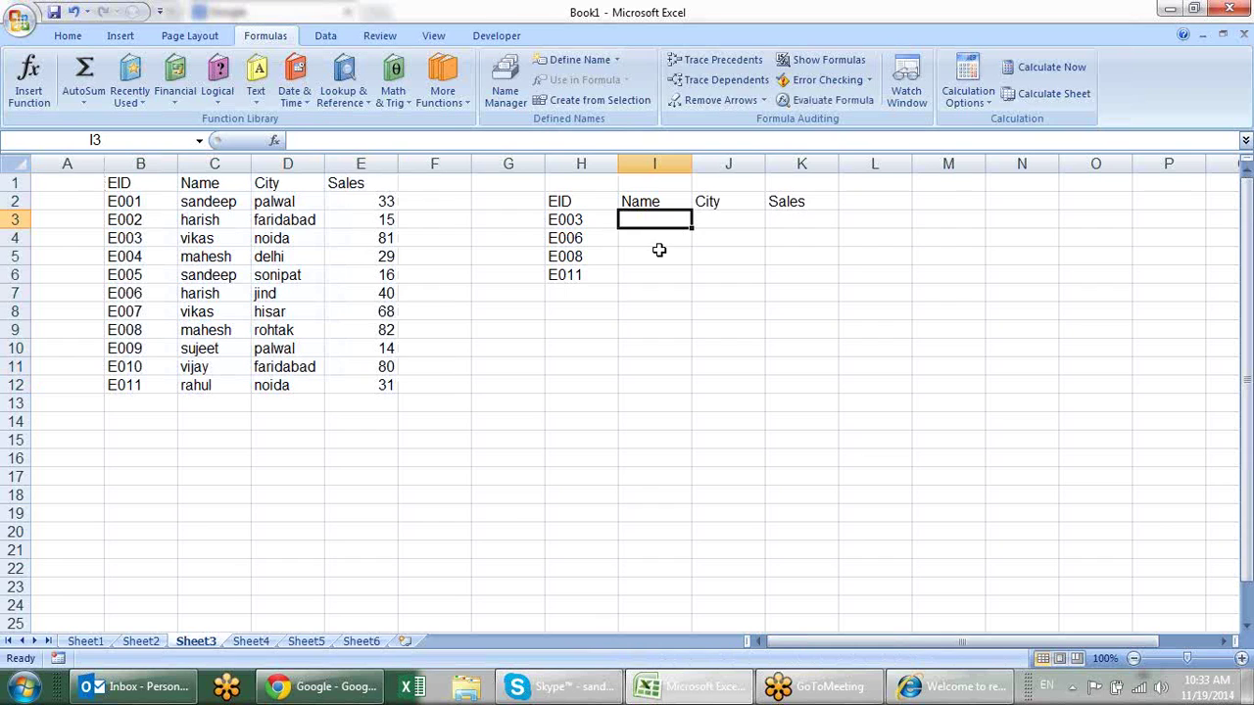
type("=v")
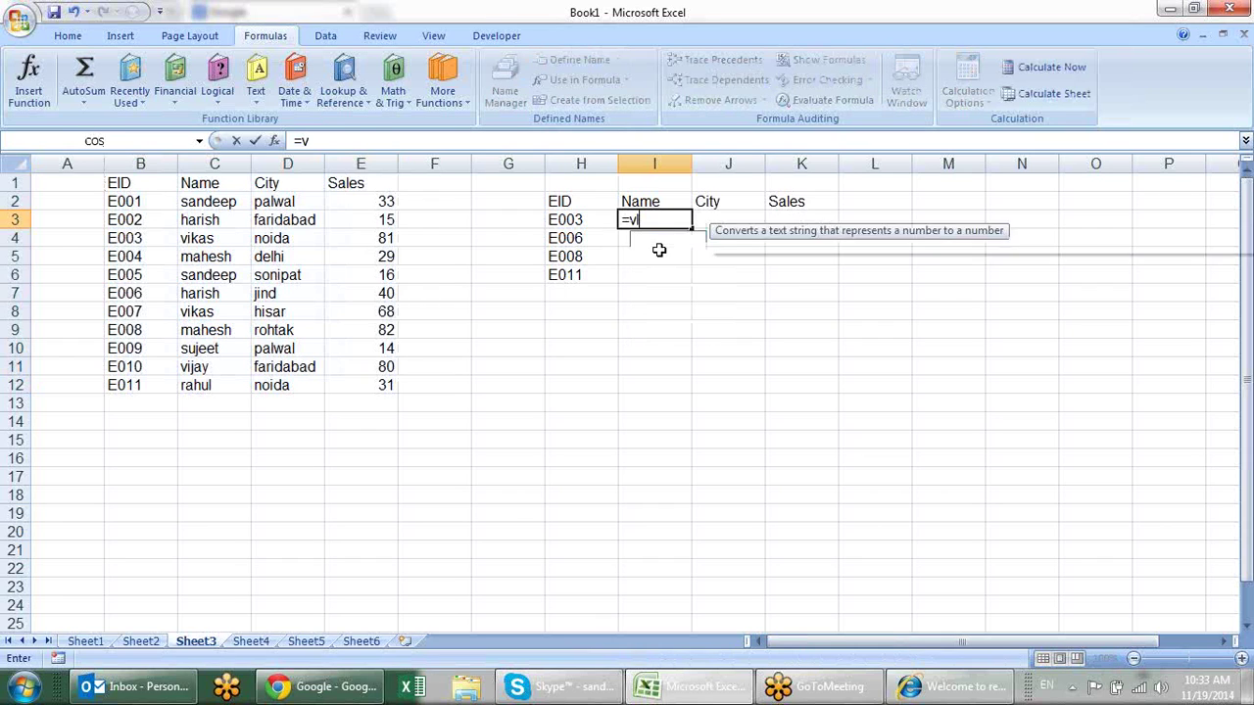
type("l")
key("Tab")
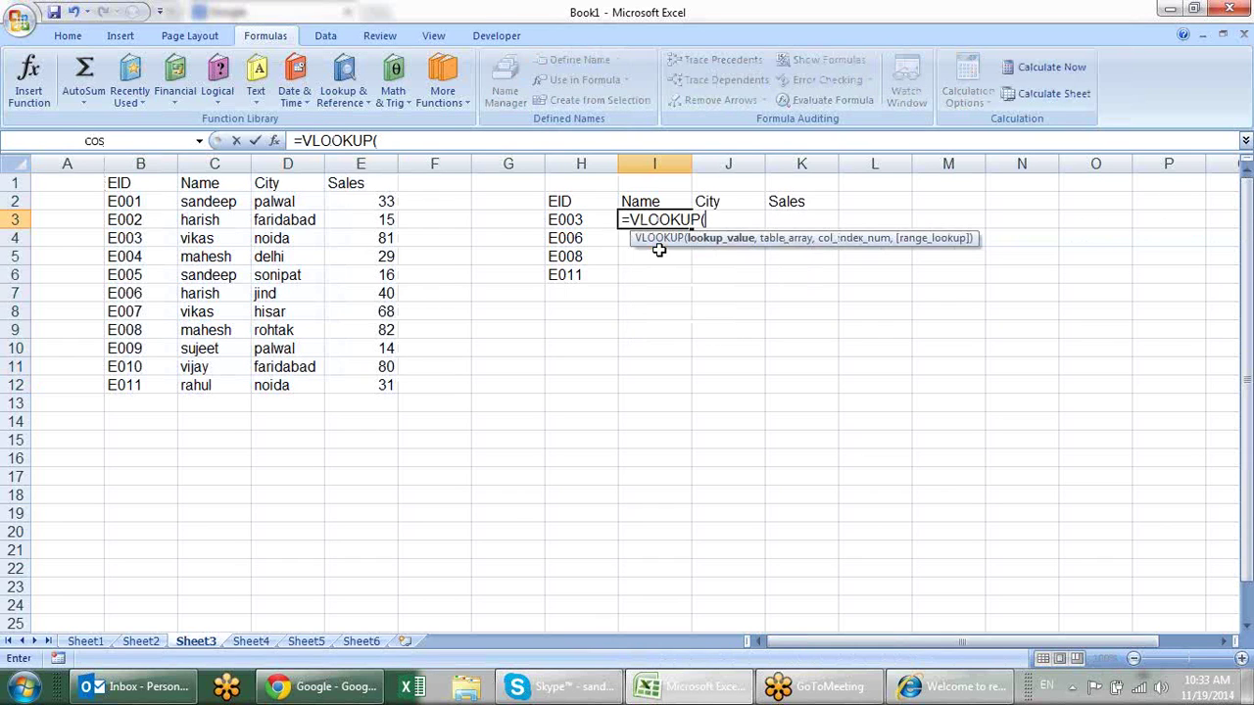
left_click(604, 219)
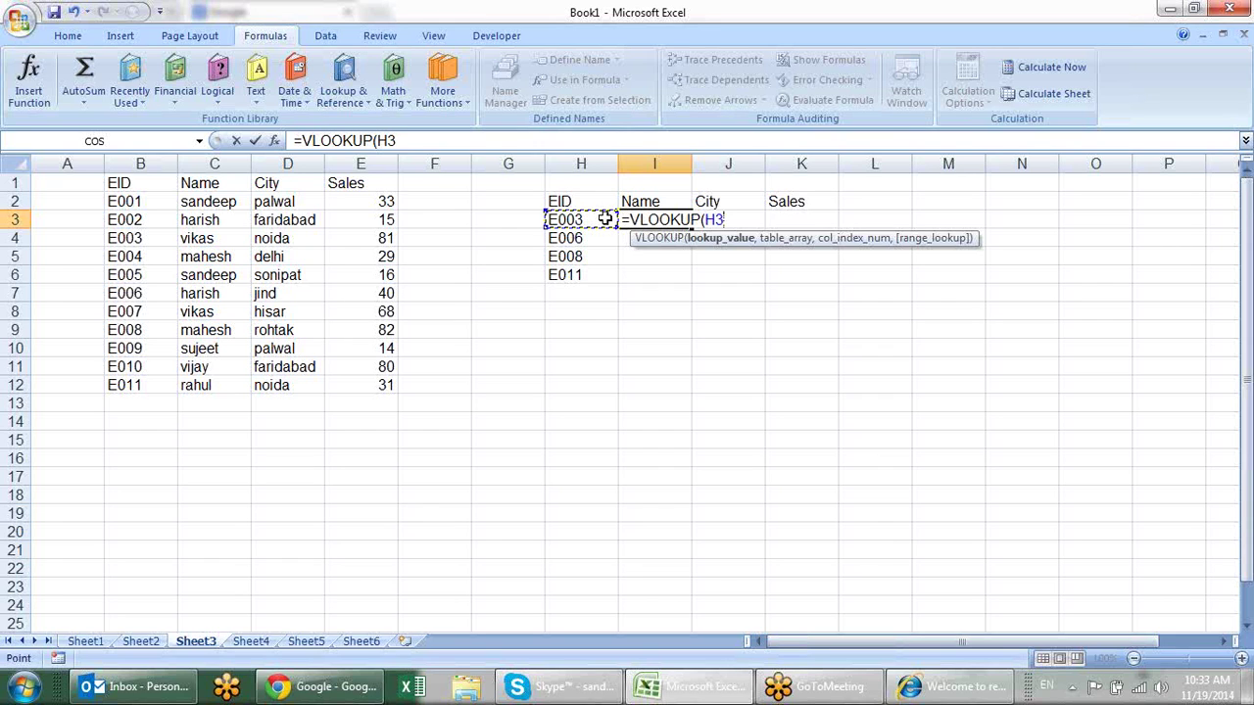
type(",")
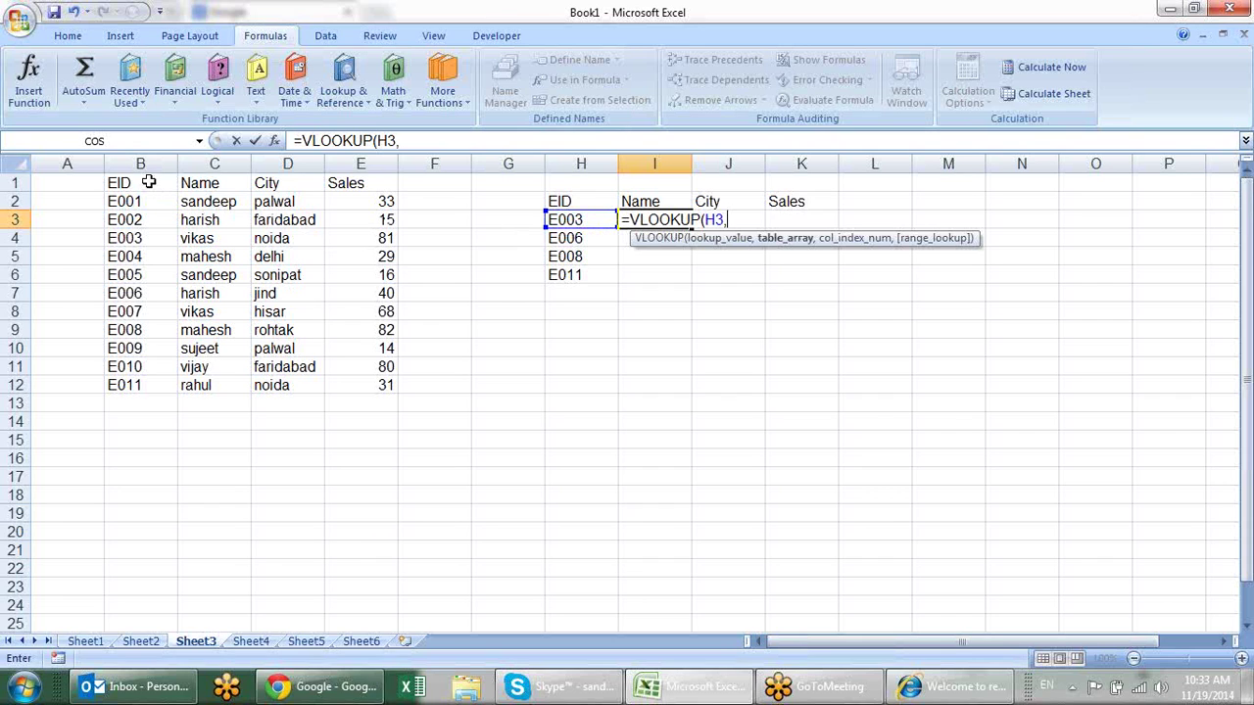
left_click_drag(144, 165, 360, 164)
mouse_move(140, 183)
left_mouse_down()
mouse_move(325, 271)
mouse_move(361, 382)
left_mouse_up()
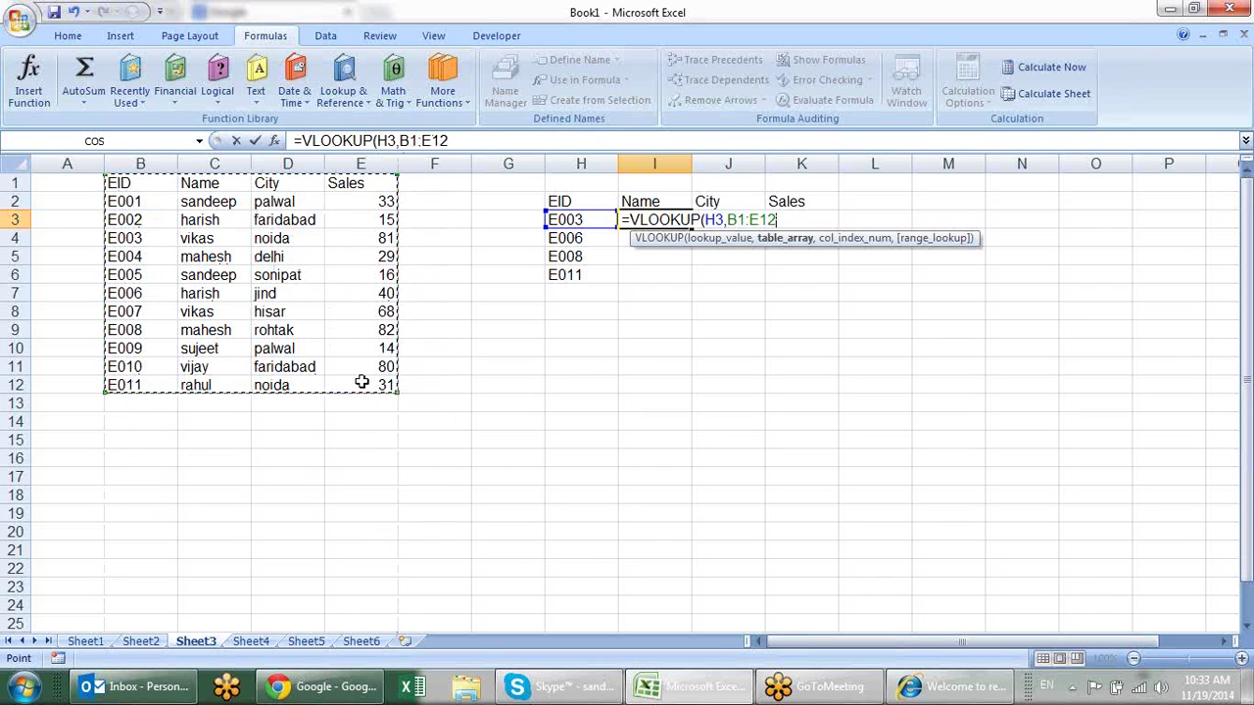
key("F4")
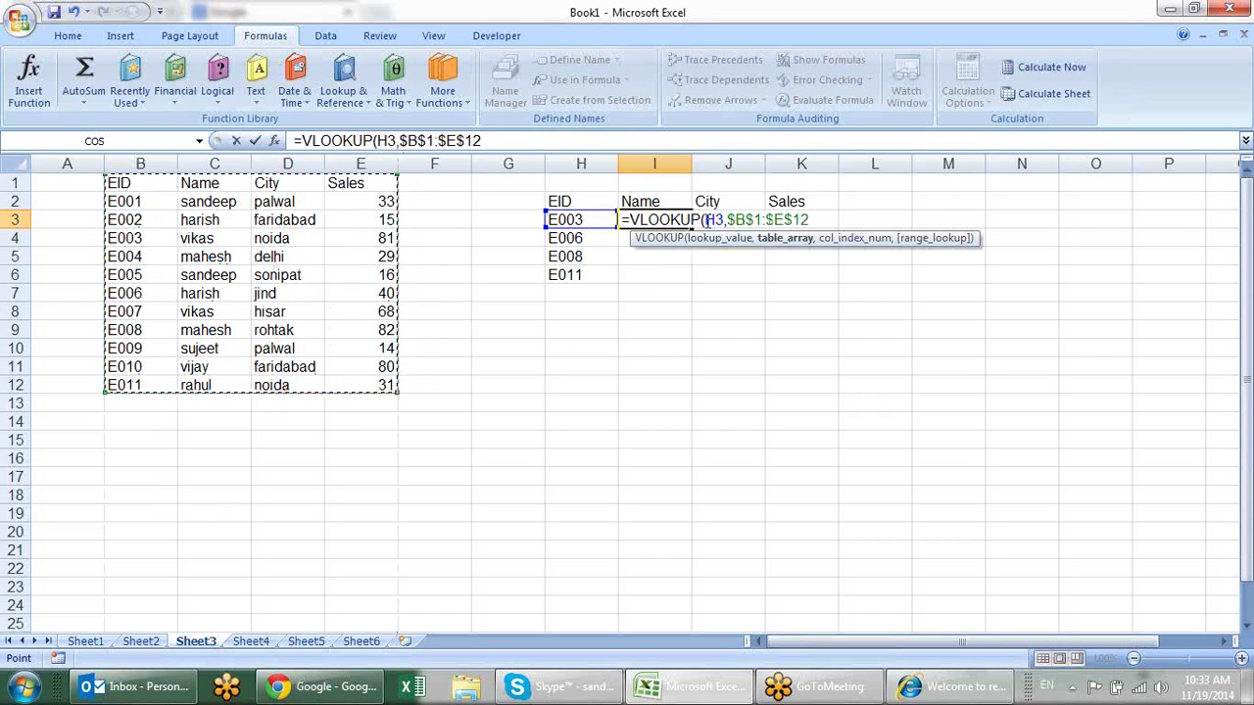
left_click(707, 219)
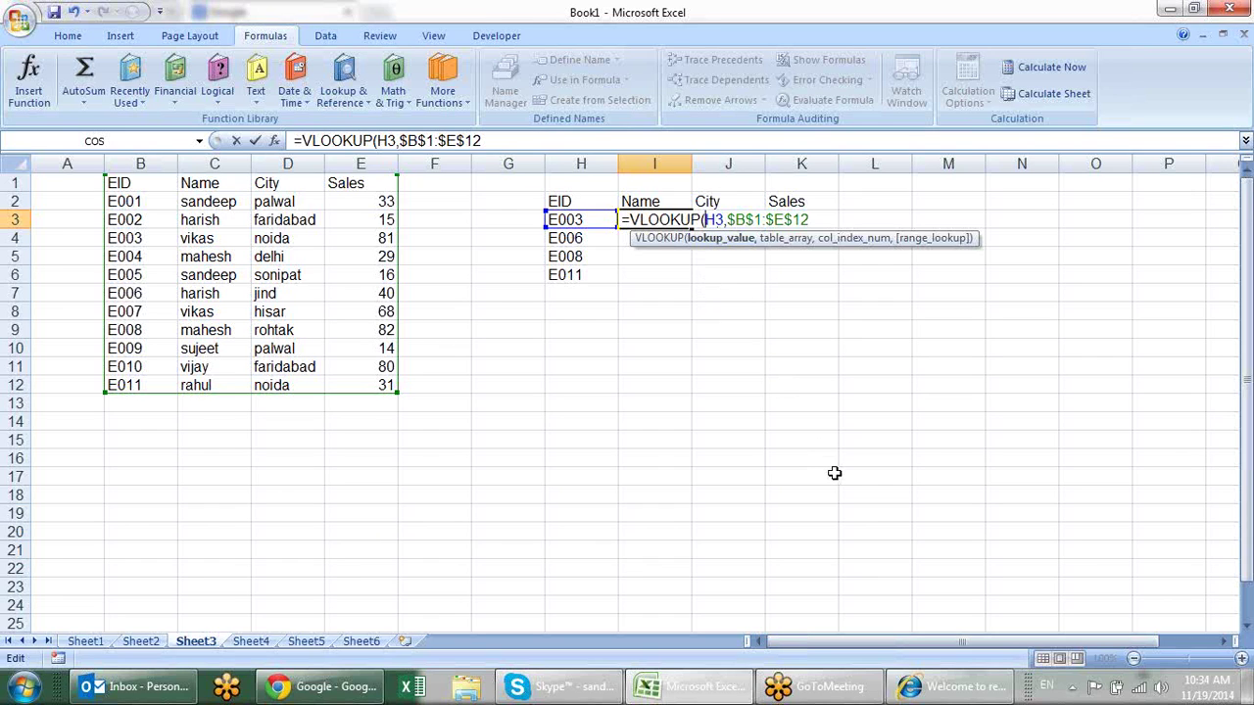
type("$")
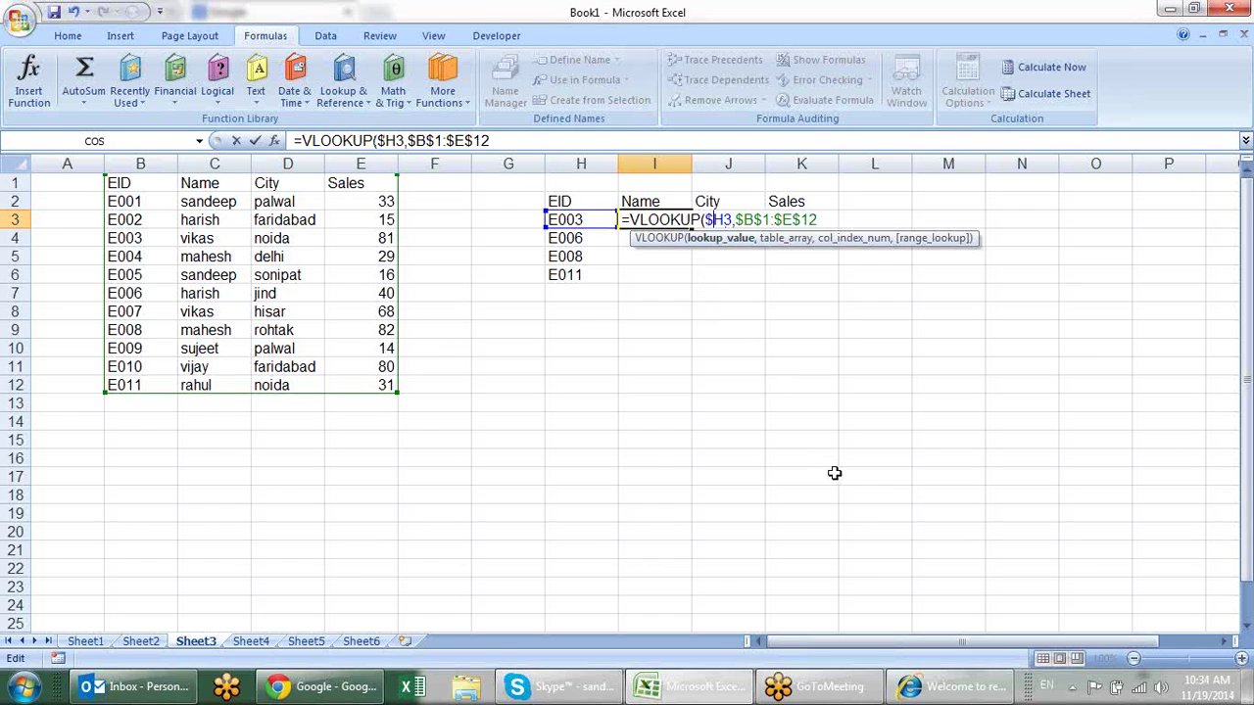
left_click(832, 219)
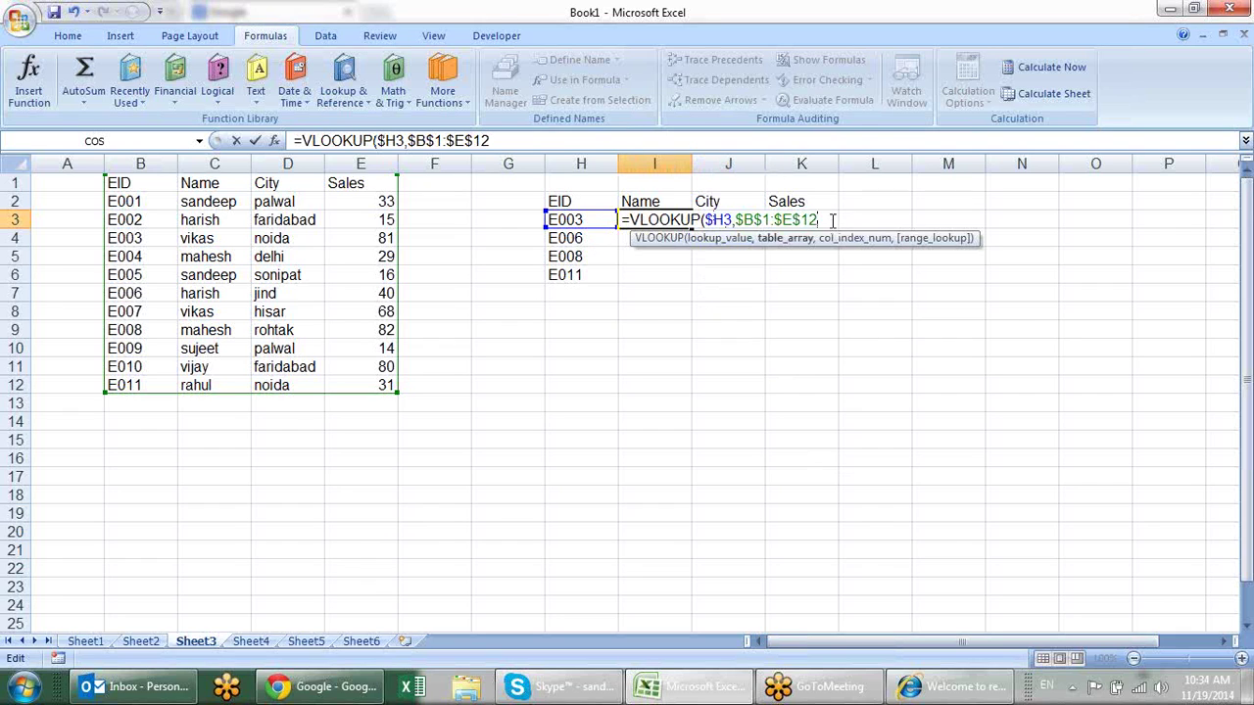
Finish I3 as =VLOOKUP($H3,$B$1:$E$12,2,0) with exact match, returning vikas.
type(",")
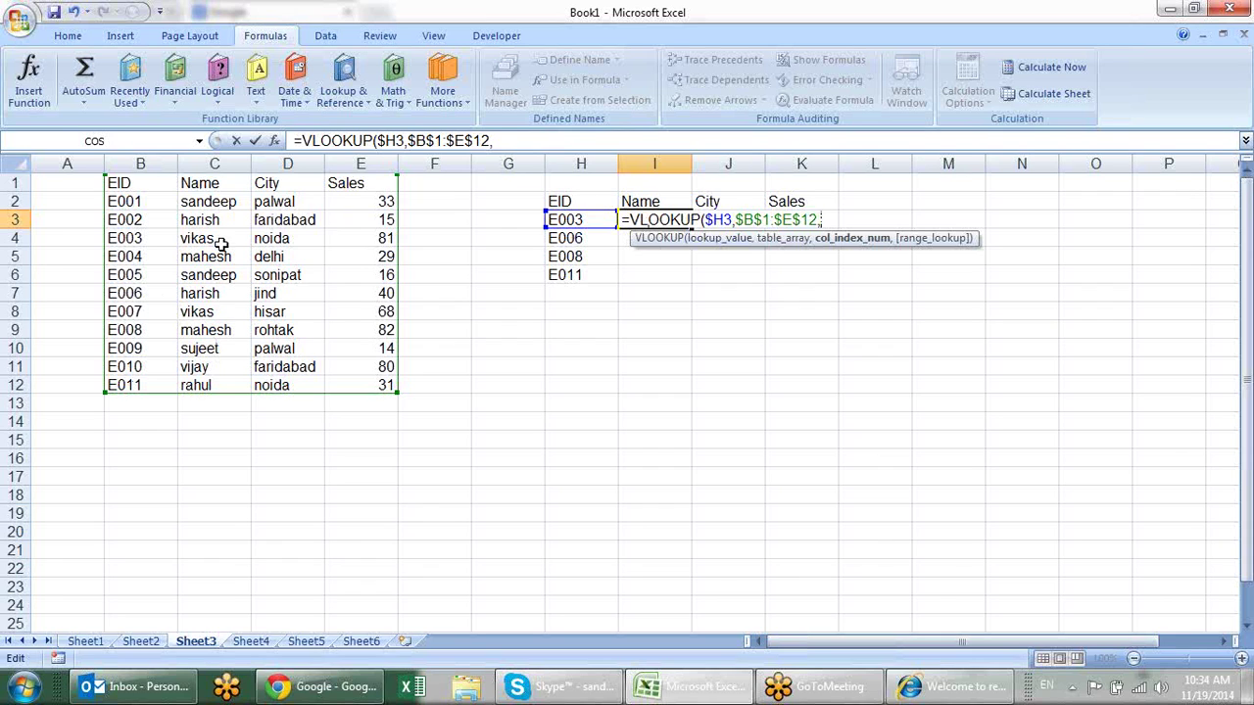
type("2,")
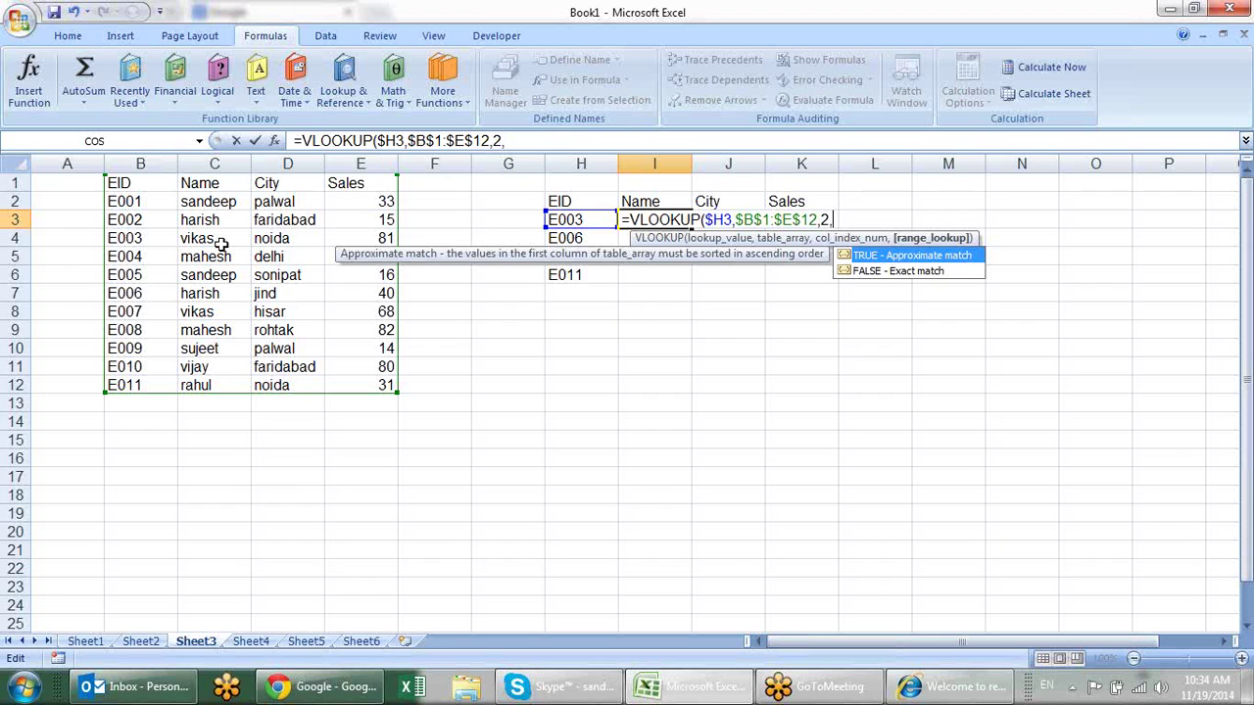
key("Down")
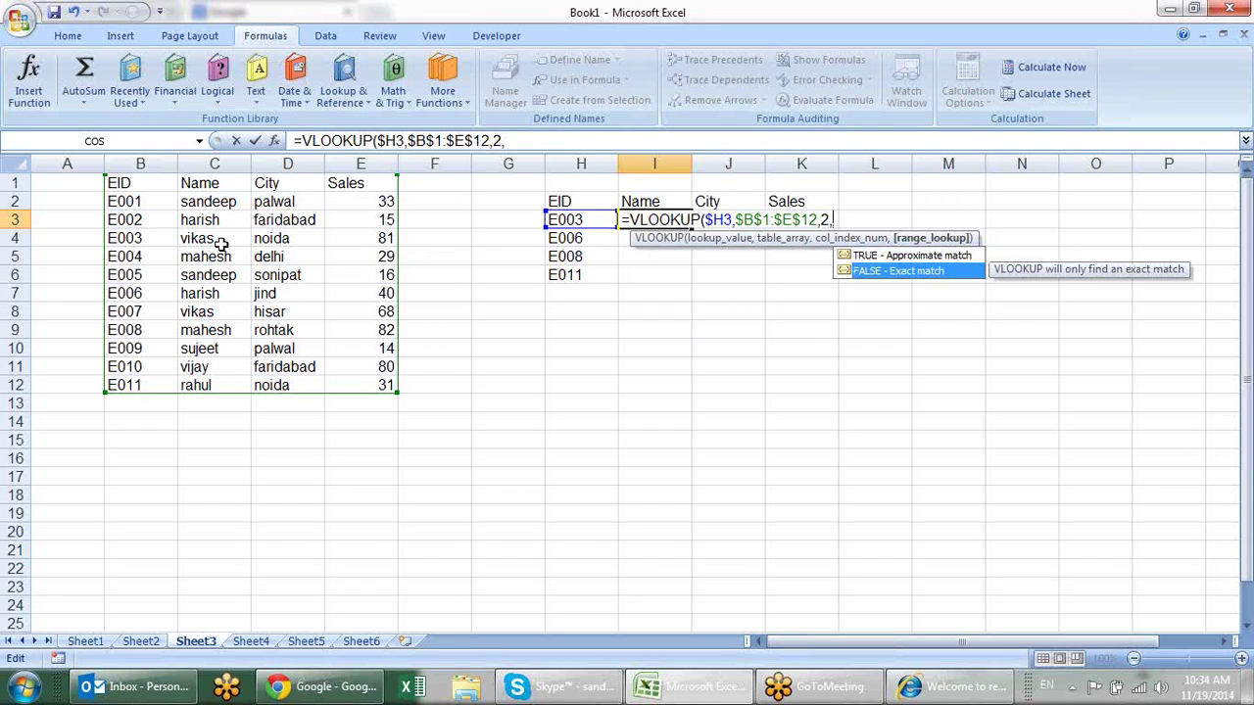
type("0")
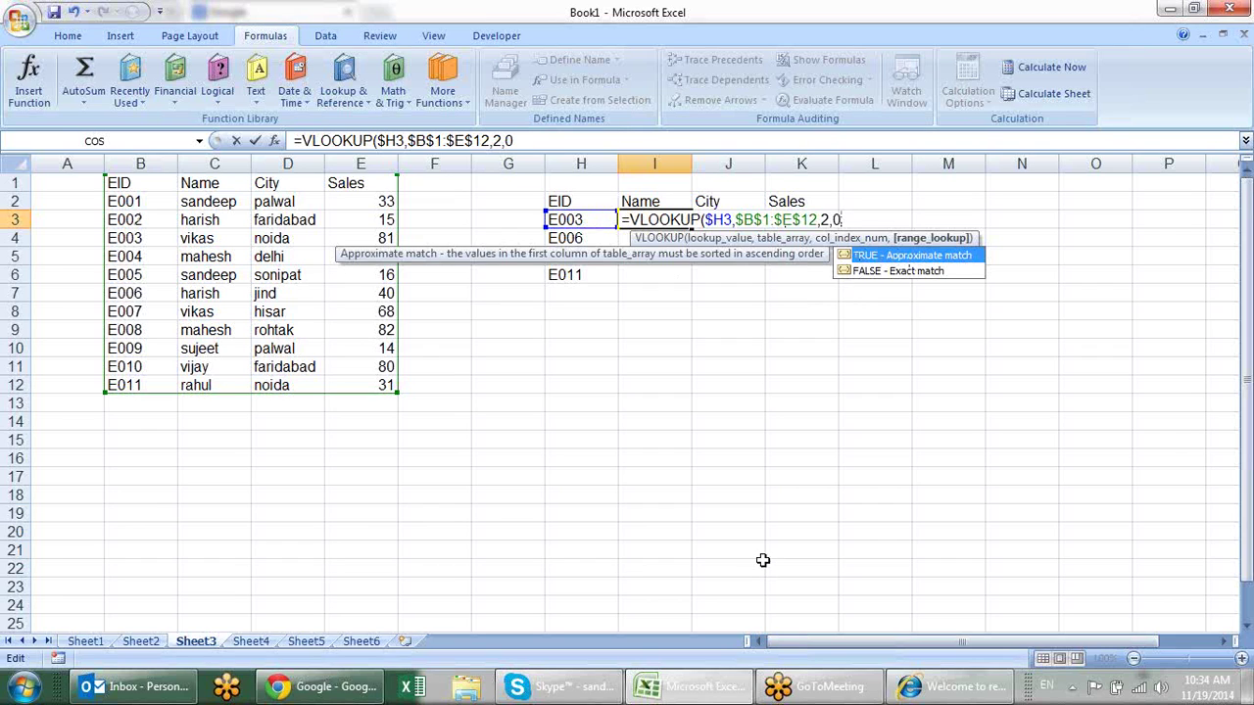
type(")")
key("Return")
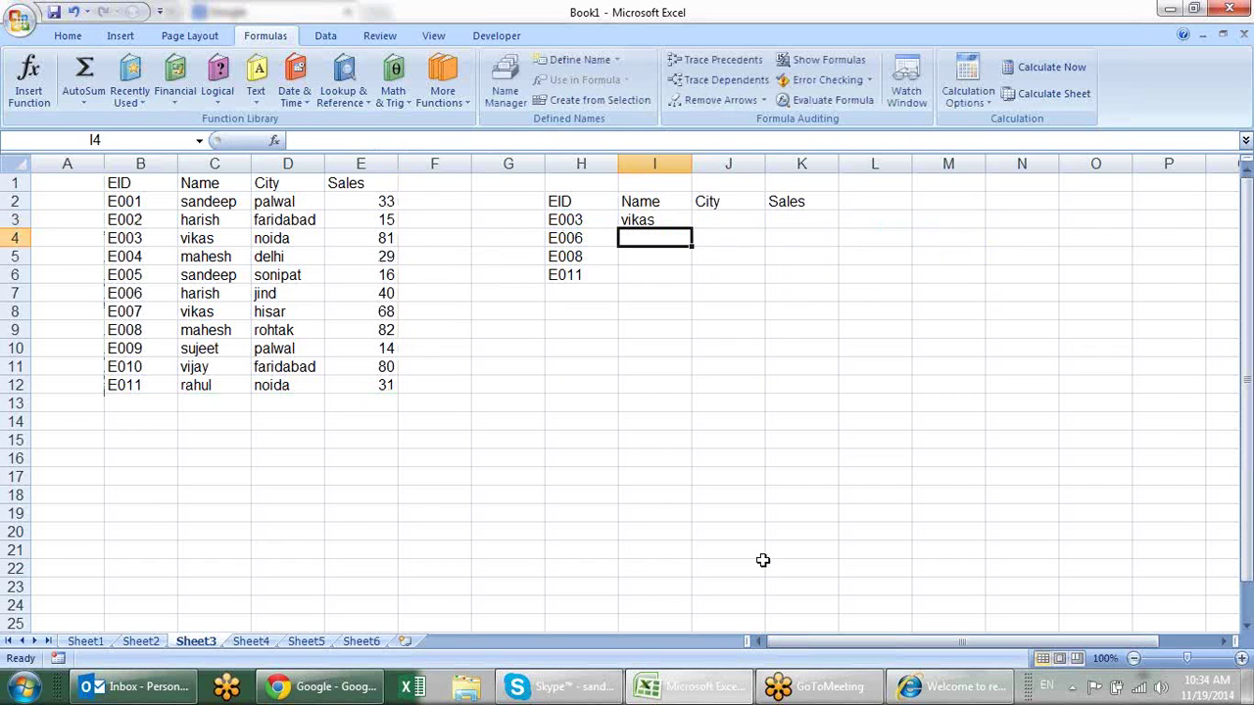
Copy I3's VLOOKUP across to K3 and change J3's column index to 3 to return noida.
left_click(626, 219)
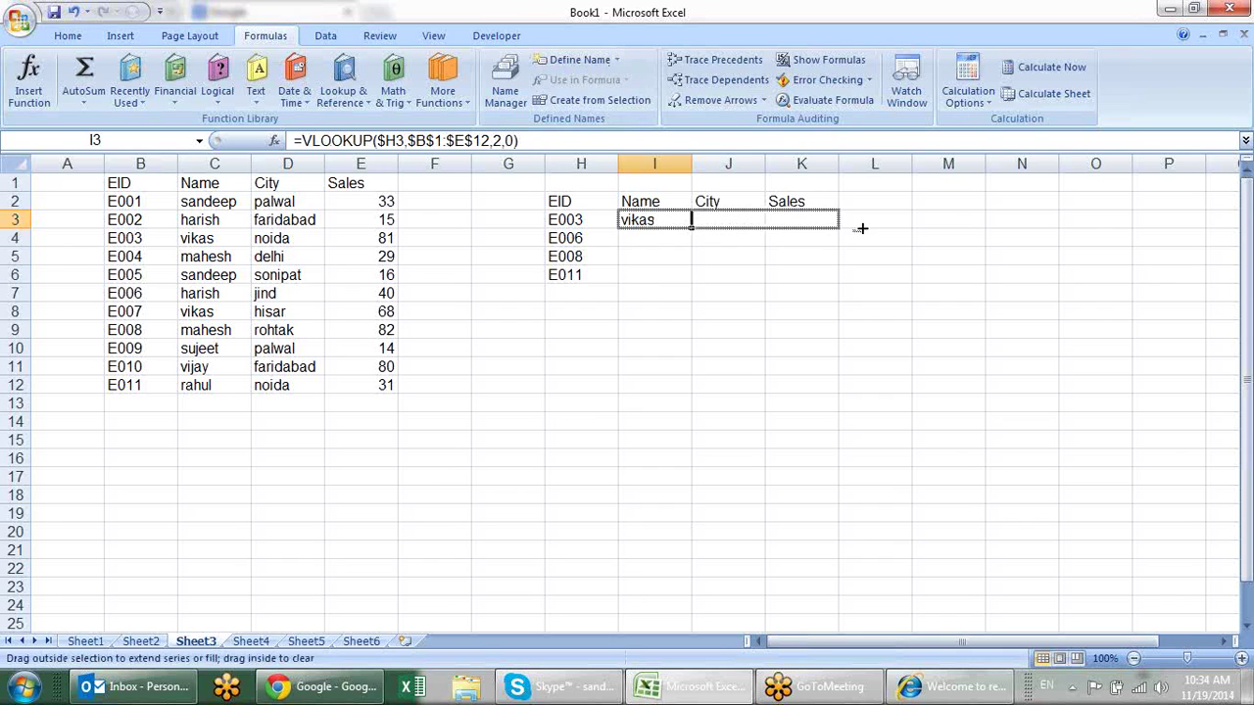
left_click_drag(692, 227, 830, 228)
left_click(744, 222)
key("F2")
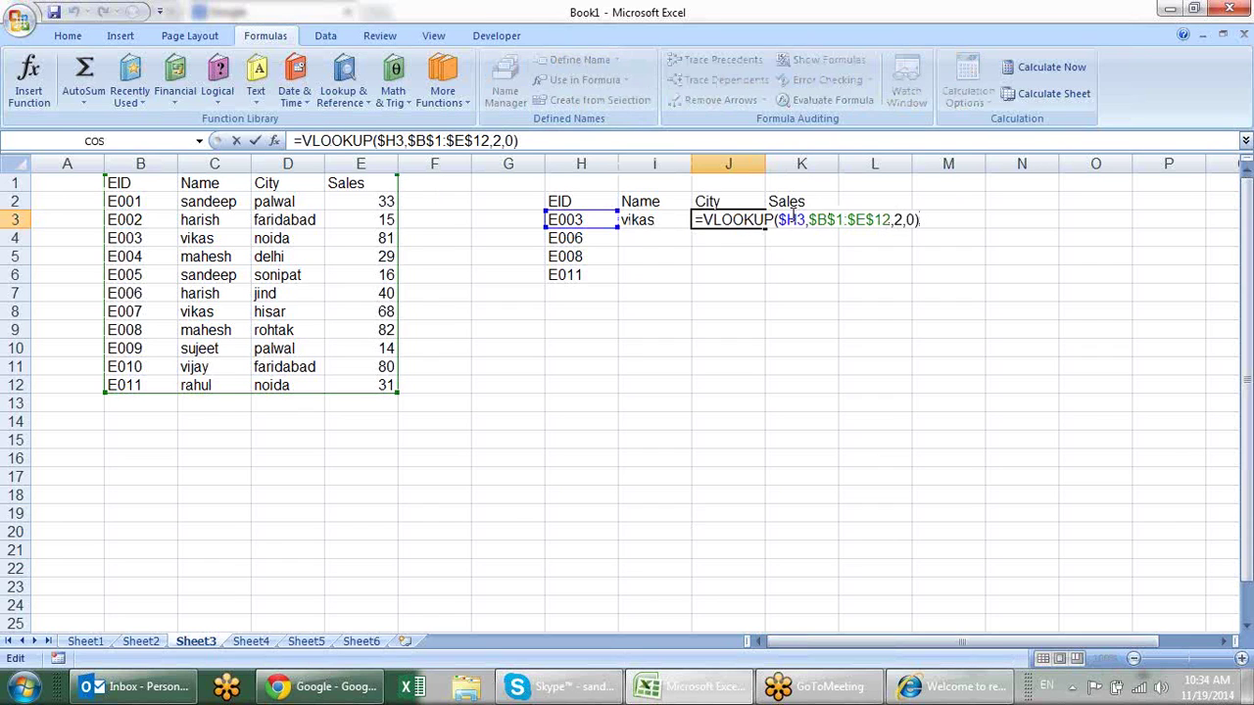
left_click(901, 219)
key("BackSpace")
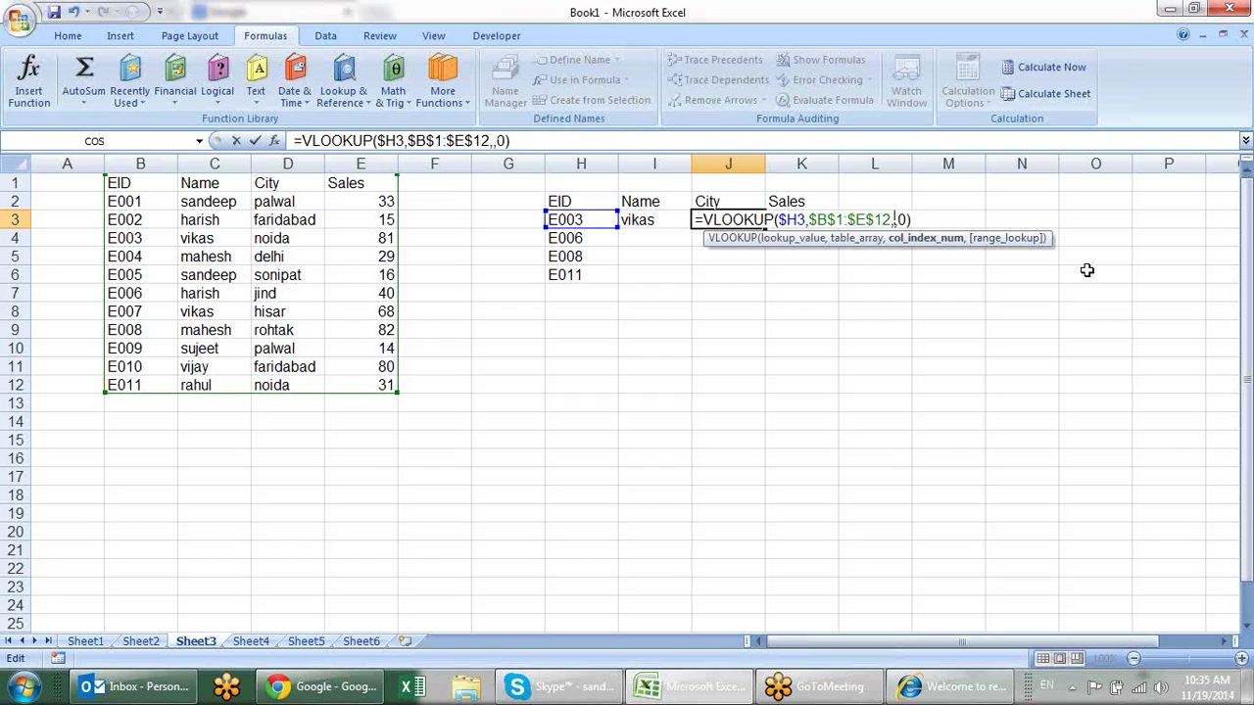
type("3")
key("Return")
Change K3's column index to 4 so it returns sales 81.
key("Up")
key("Right")
key("F2")
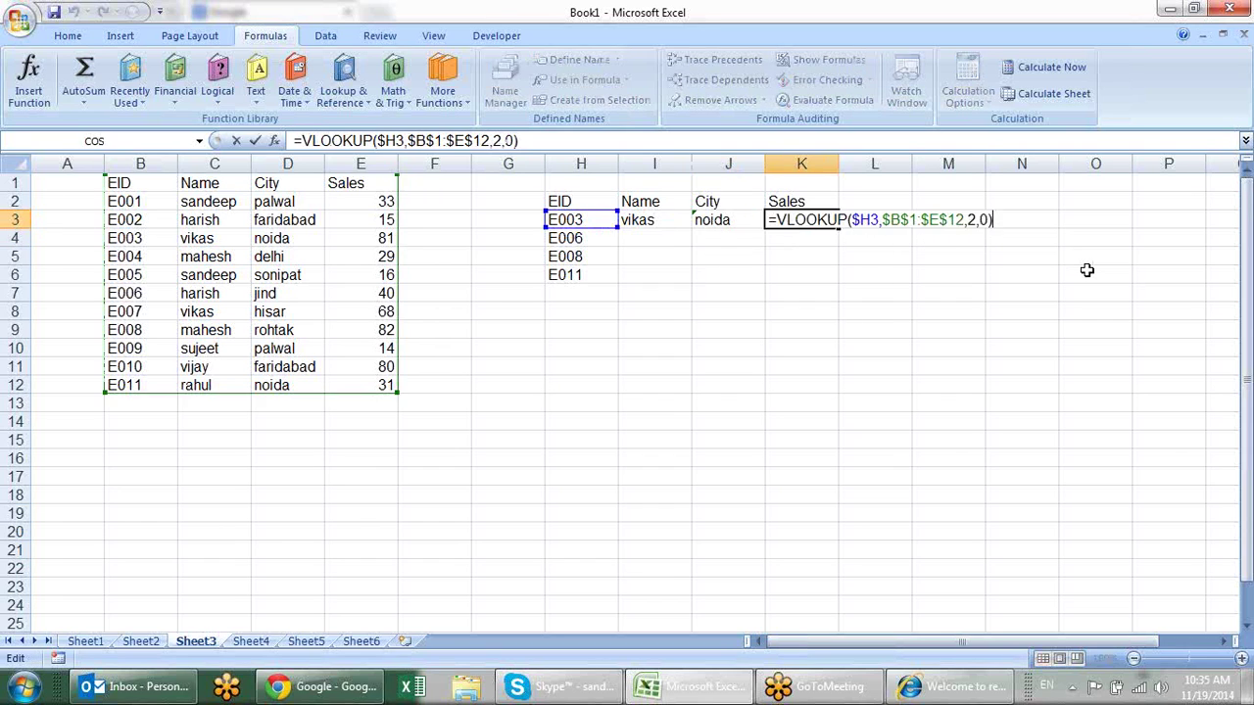
key("Left")
key("Left")
key("Left")
key("BackSpace")
type("4")
key("Return")
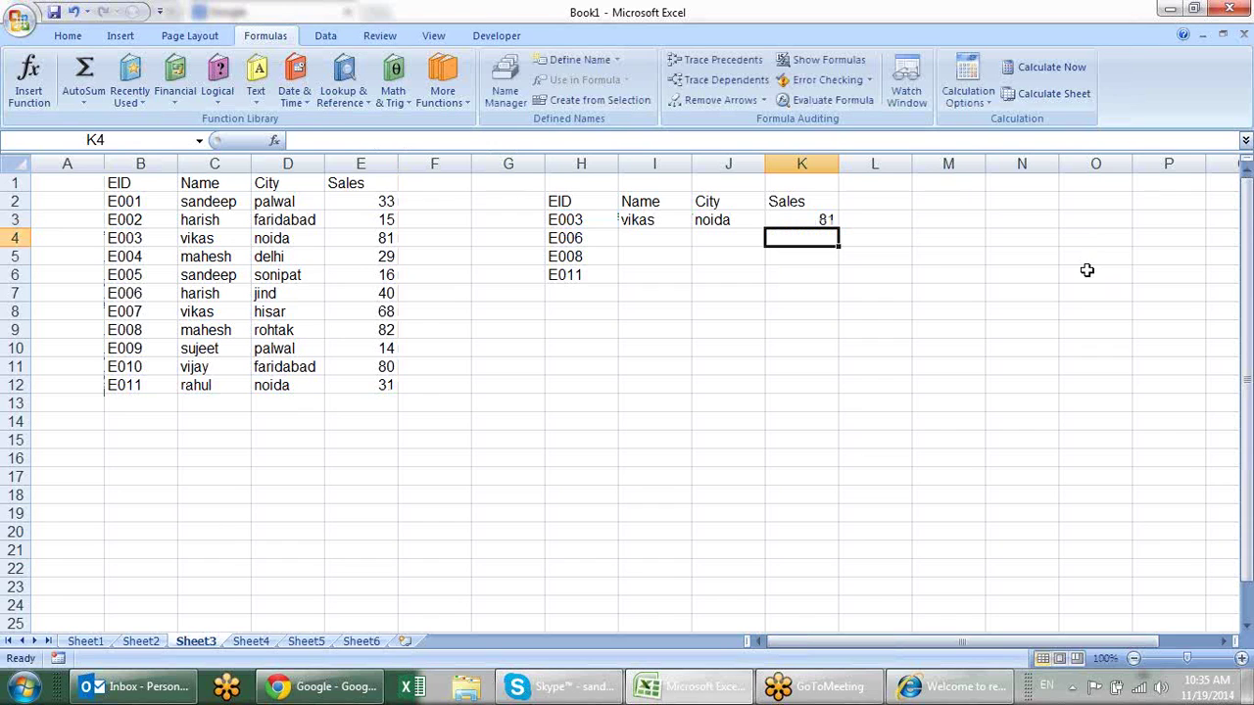
Fill the I3:K3 lookup formulas down to row 6.
left_click(352, 220)
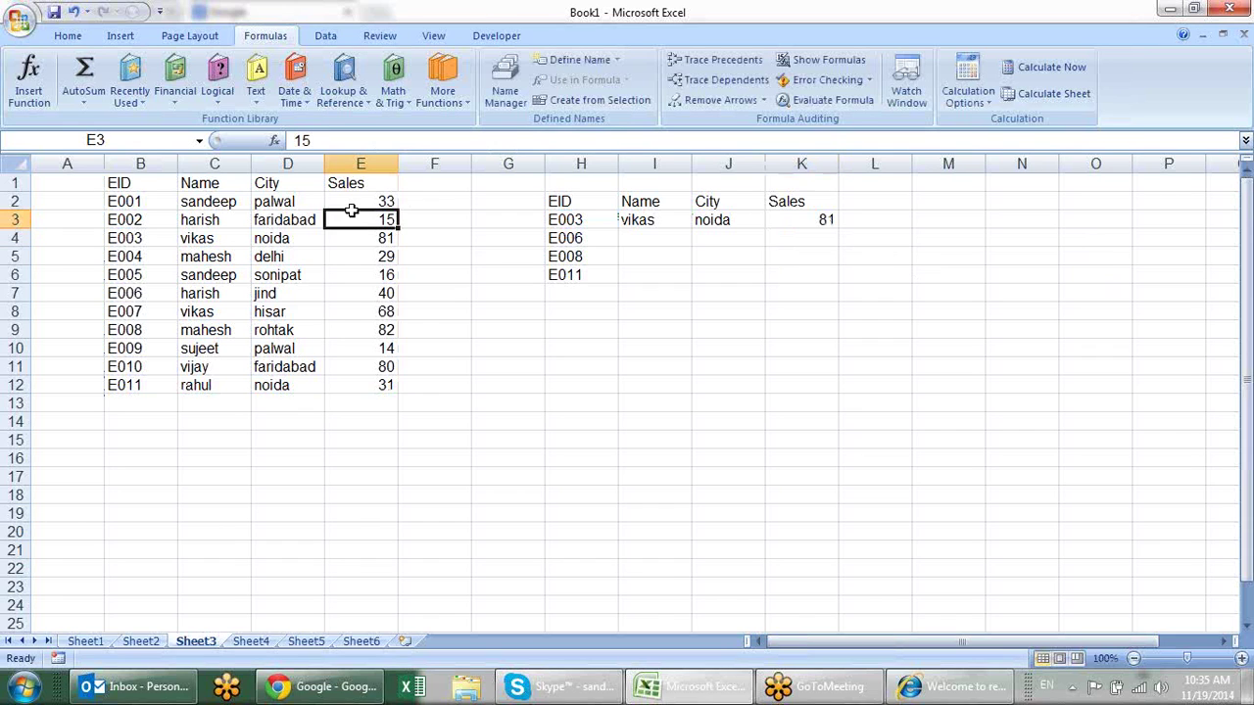
left_click(827, 218)
left_click(674, 222)
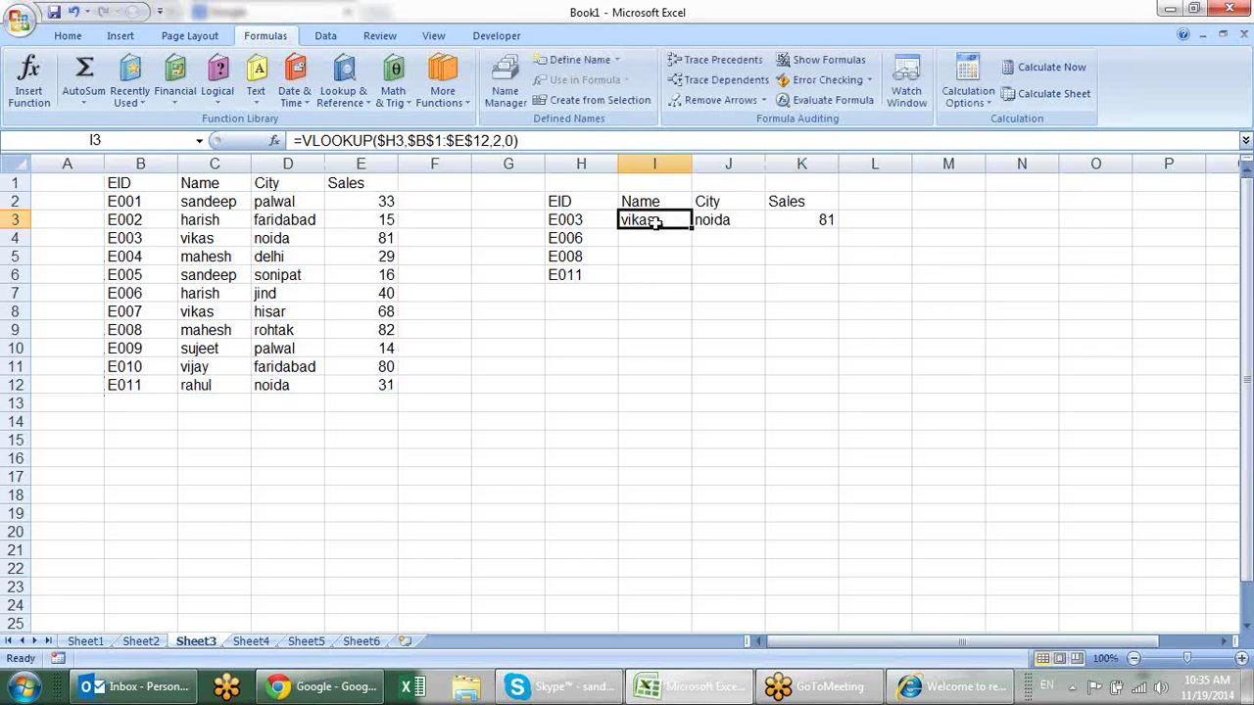
left_click_drag(654, 222, 813, 219)
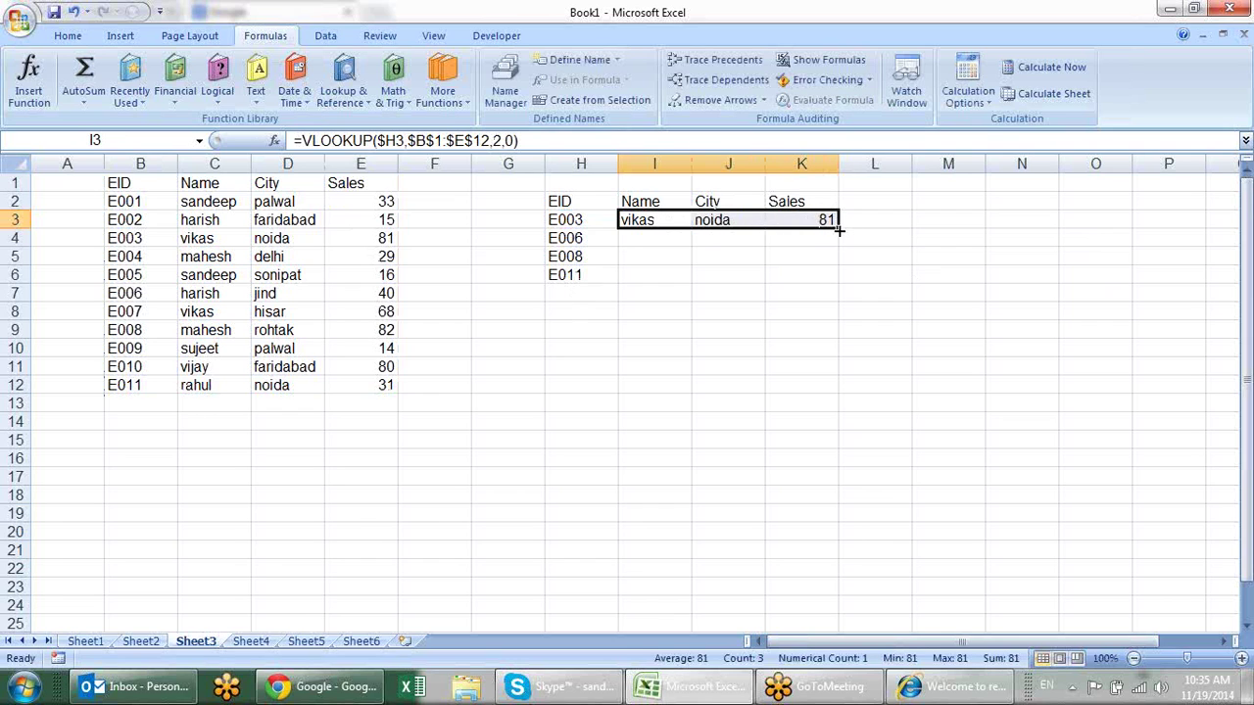
left_click_drag(839, 230, 834, 282)
left_click(876, 310)
Check the filled formulas in I3:K6, showing harish/jind/40, mahesh/rohtak/82 and rahul/noida/31.
left_click(675, 256)
left_click(715, 257)
left_click(826, 256)
left_click(709, 239)
left_click(656, 240)
left_click(647, 222)
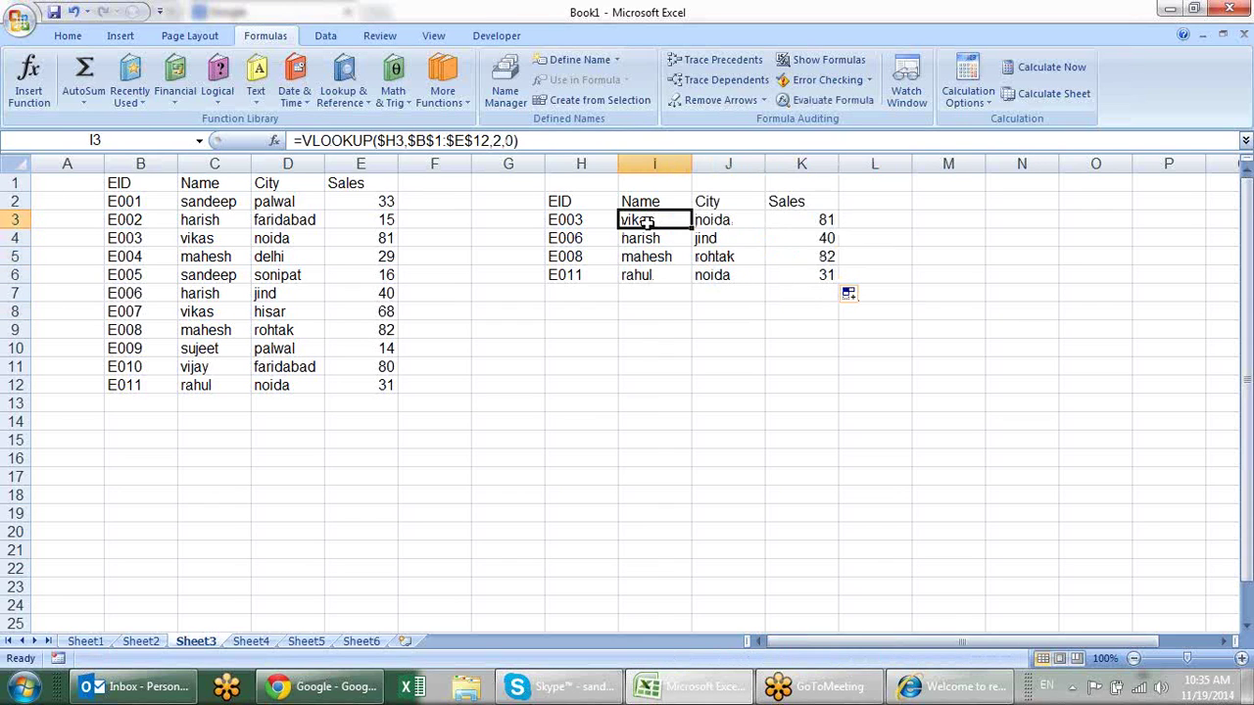
left_click(725, 219)
left_click(771, 216)
left_click(775, 243)
left_click(713, 278)
left_click(639, 272)
left_click(649, 220)
left_click(730, 237)
left_click(797, 238)
left_click(799, 263)
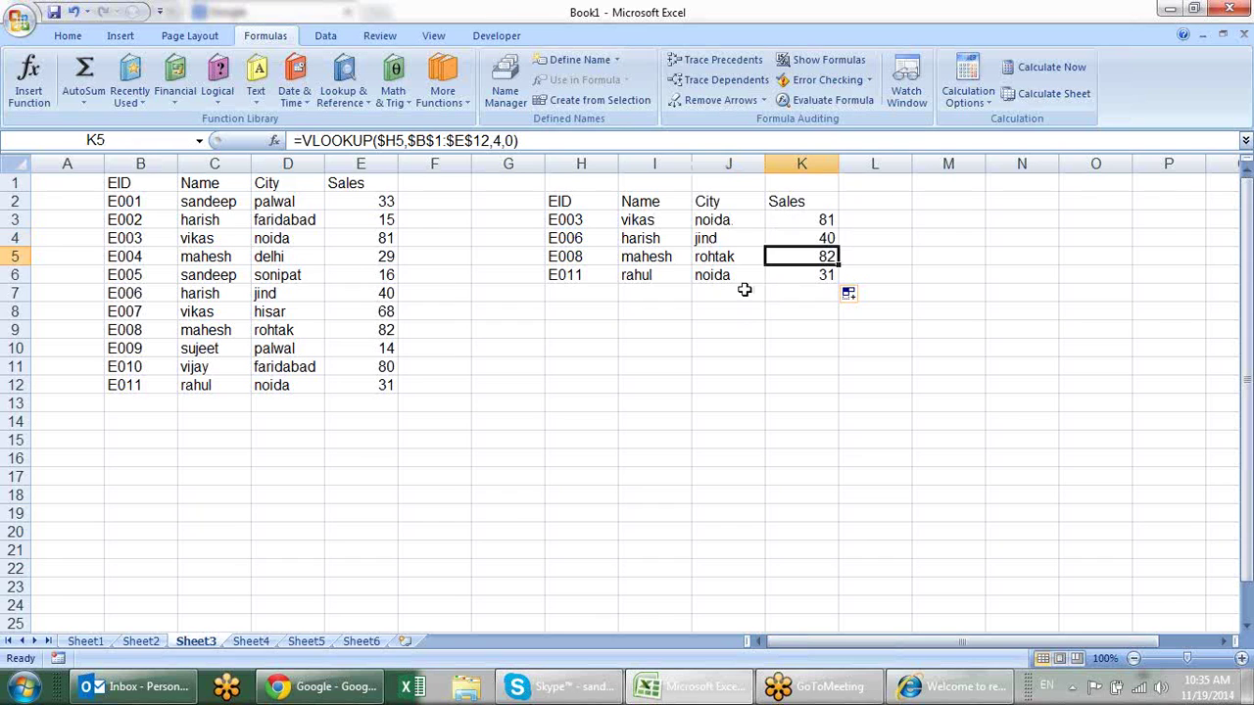
left_click(727, 275)
left_click(649, 293)
left_click(661, 276)
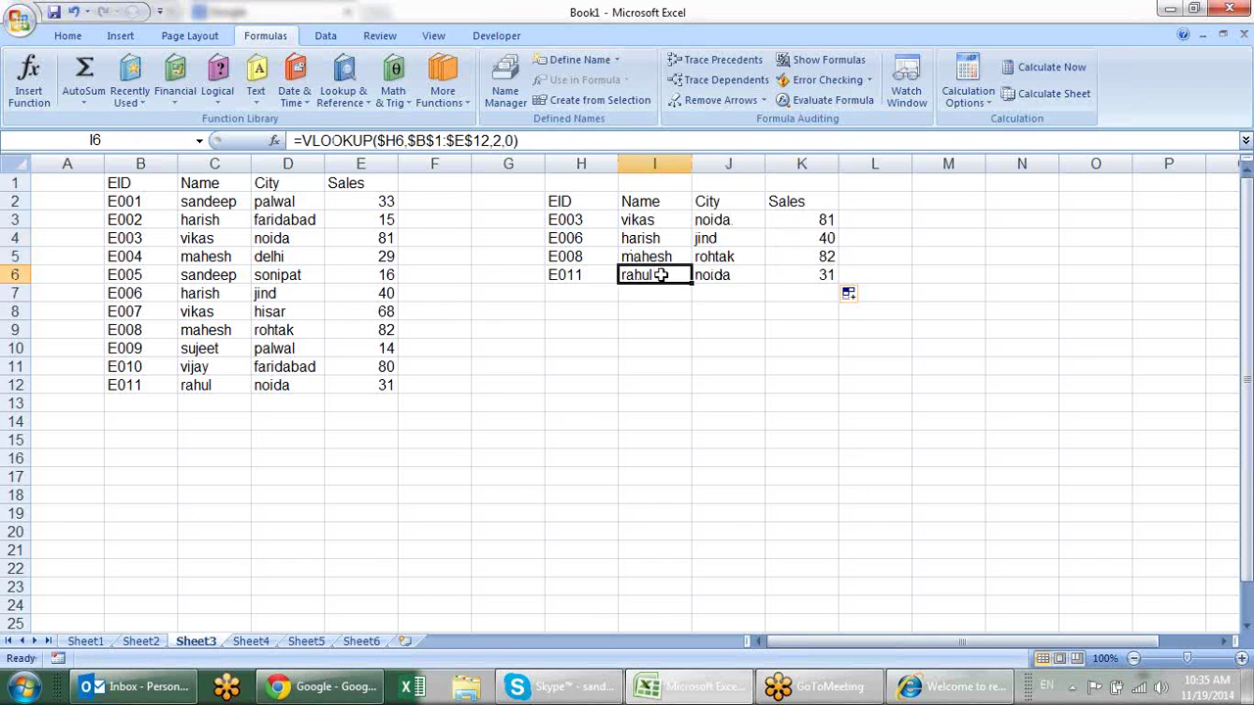
left_click(664, 239)
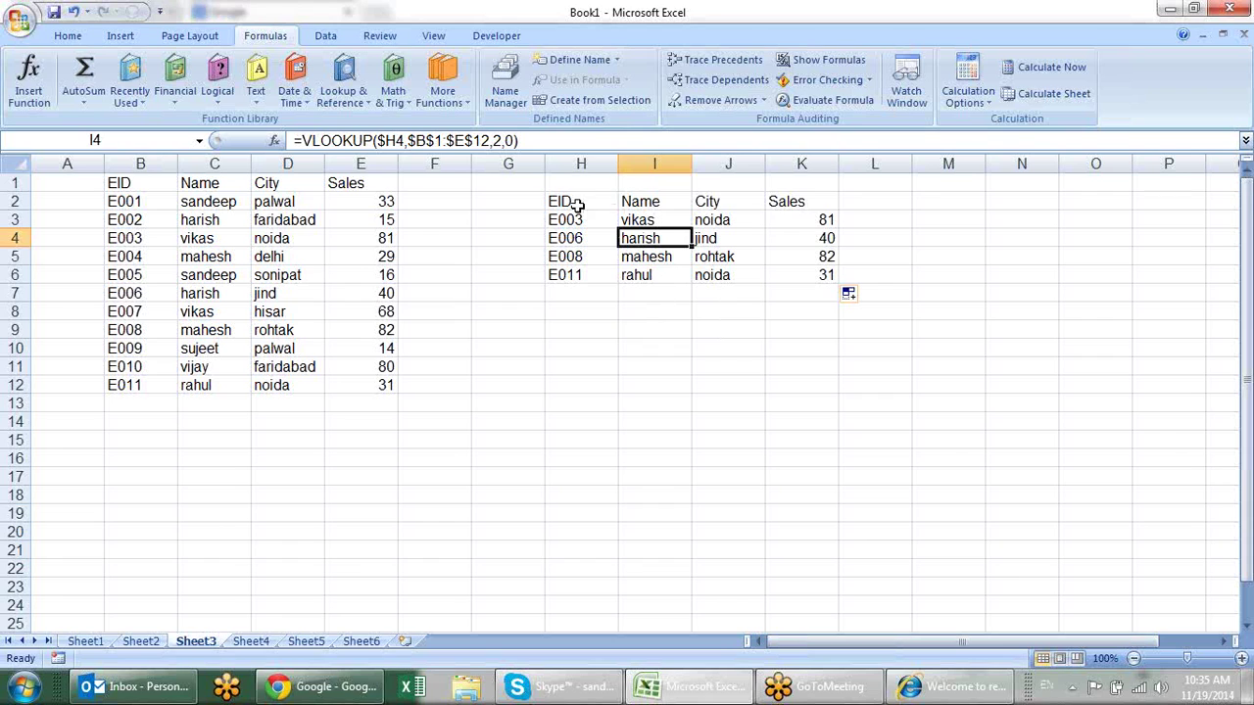
left_click_drag(568, 203, 821, 206)
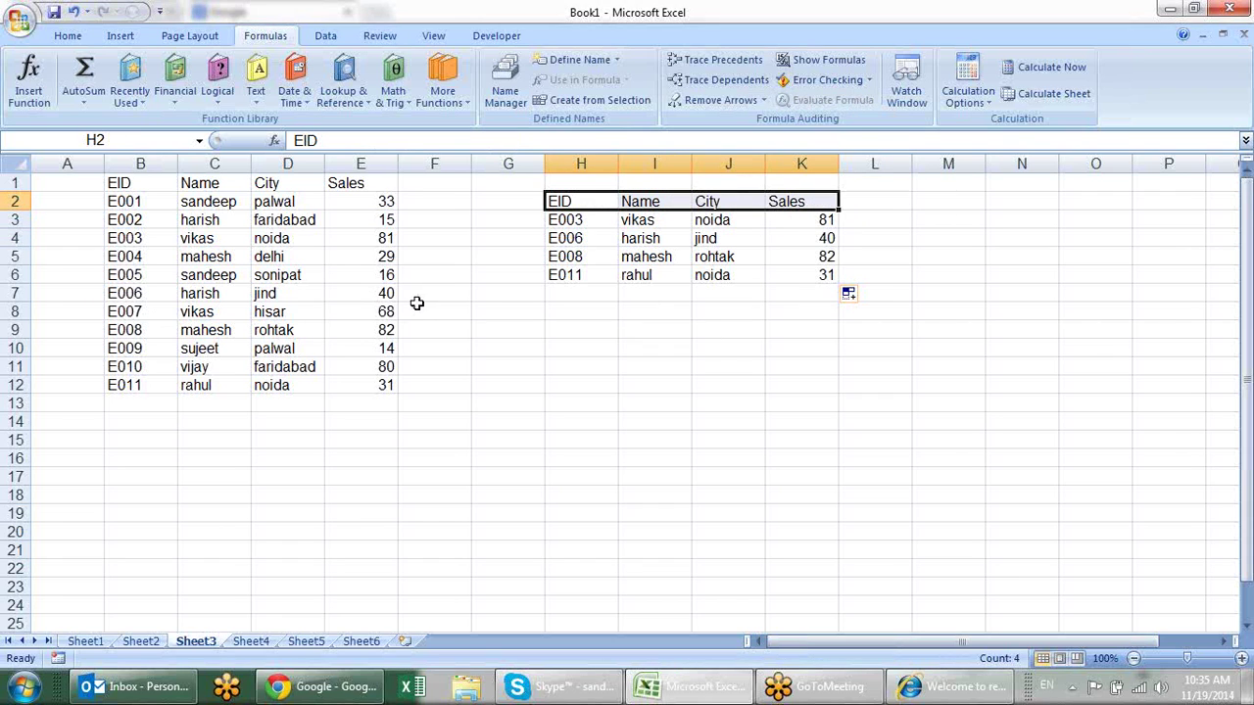
left_click(503, 379)
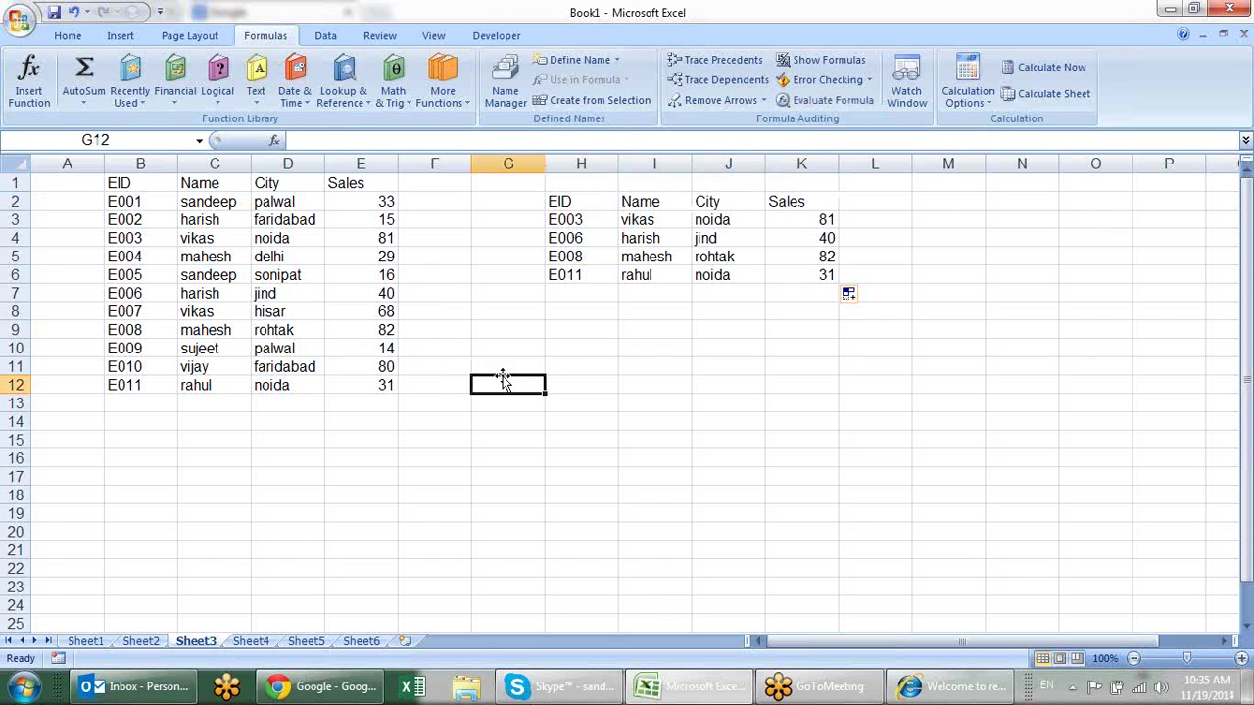
left_click(609, 250)
left_click(617, 224)
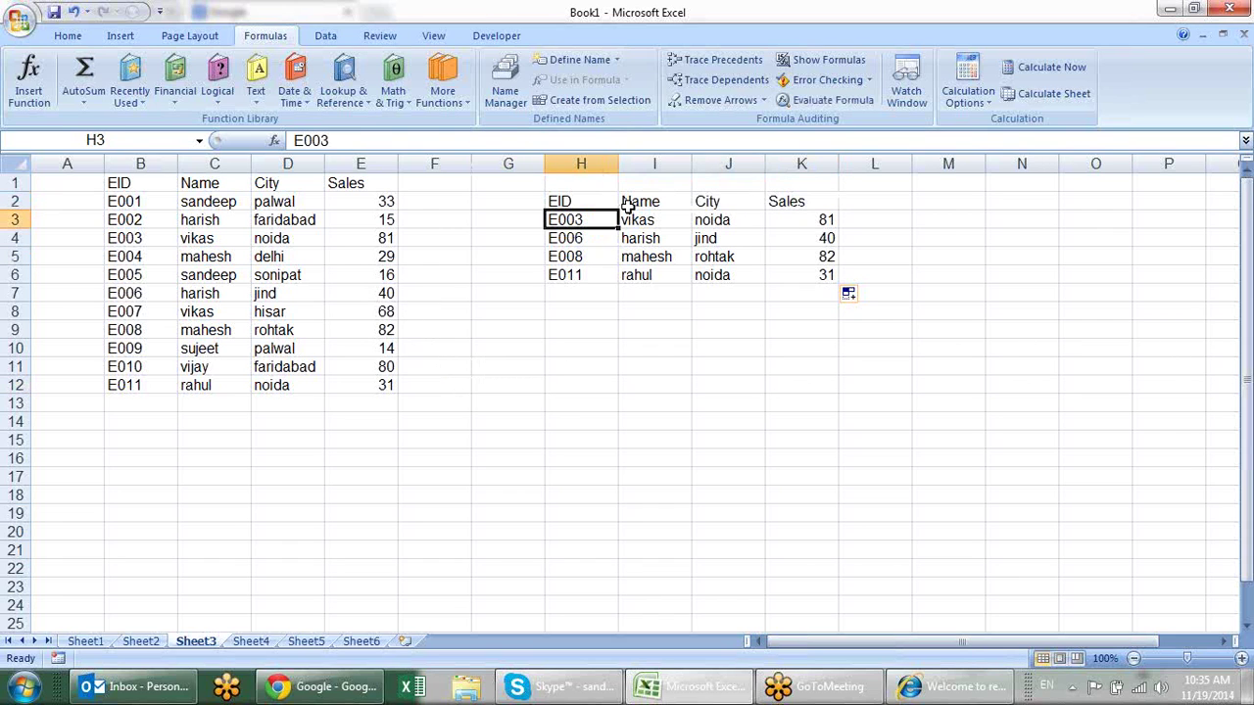
left_click(657, 217)
left_click(727, 222)
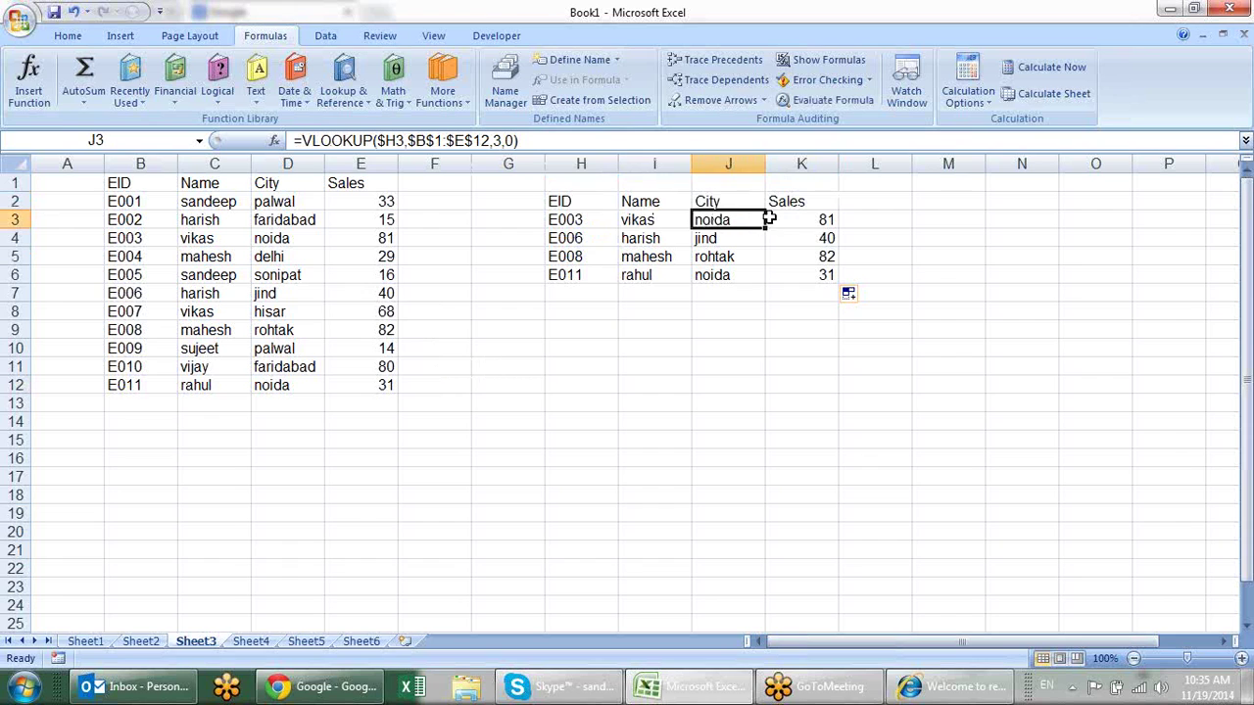
left_click(770, 218)
left_click(779, 242)
left_click(774, 260)
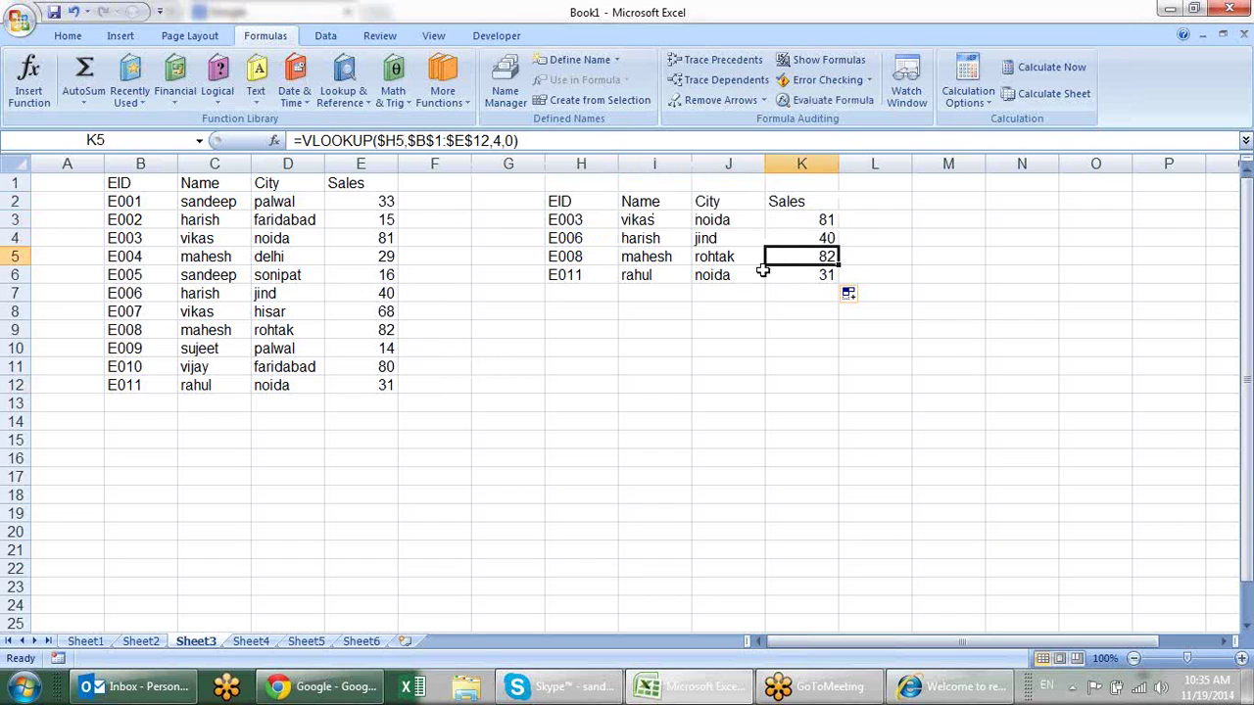
left_click(723, 282)
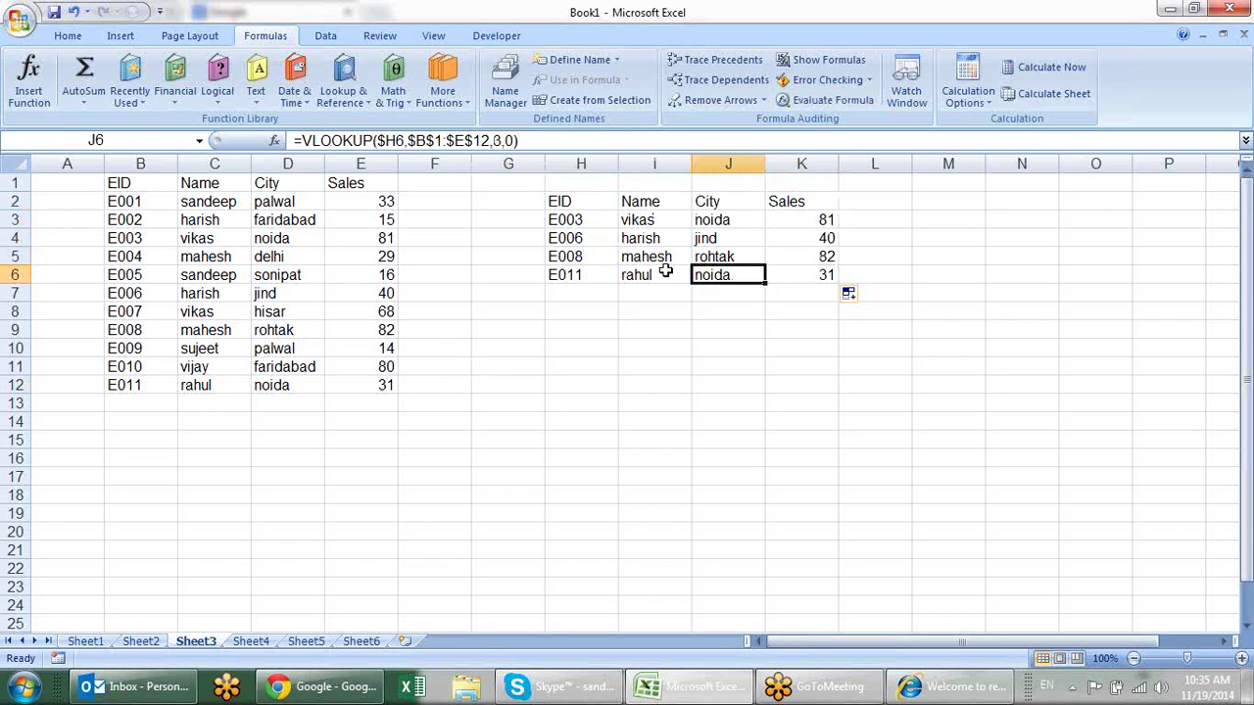
left_click(586, 275)
left_click(623, 224)
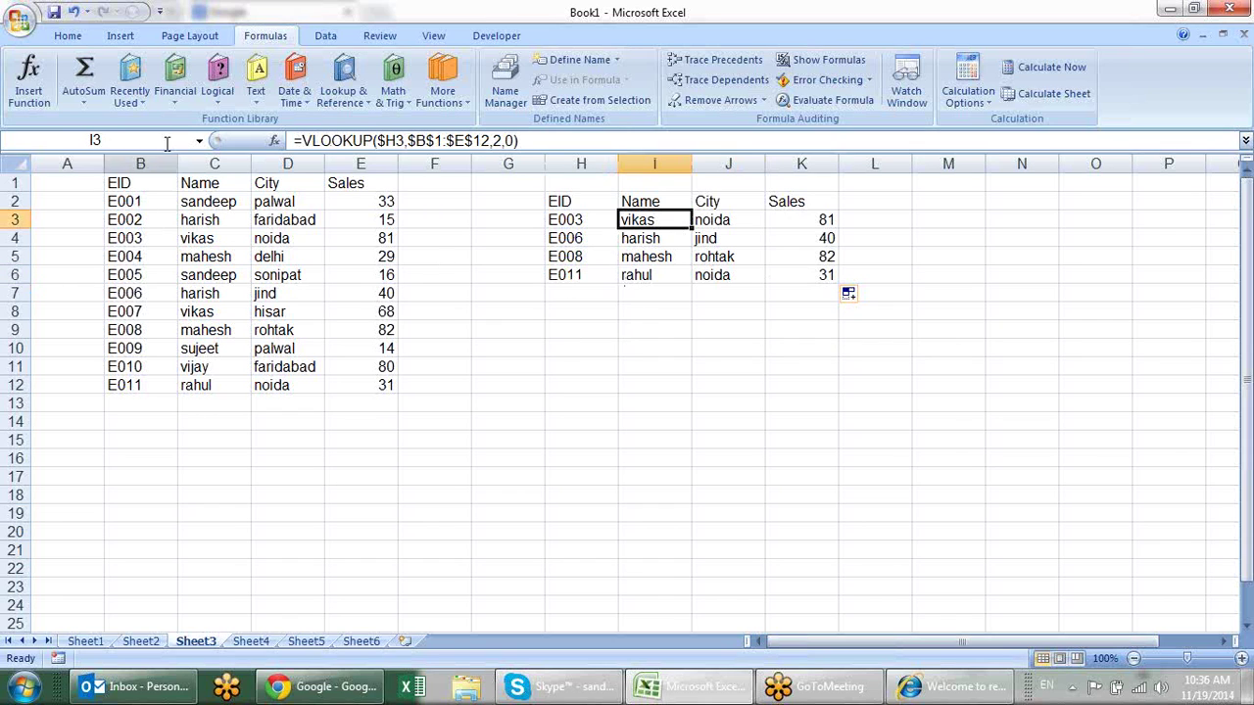
left_click(140, 164)
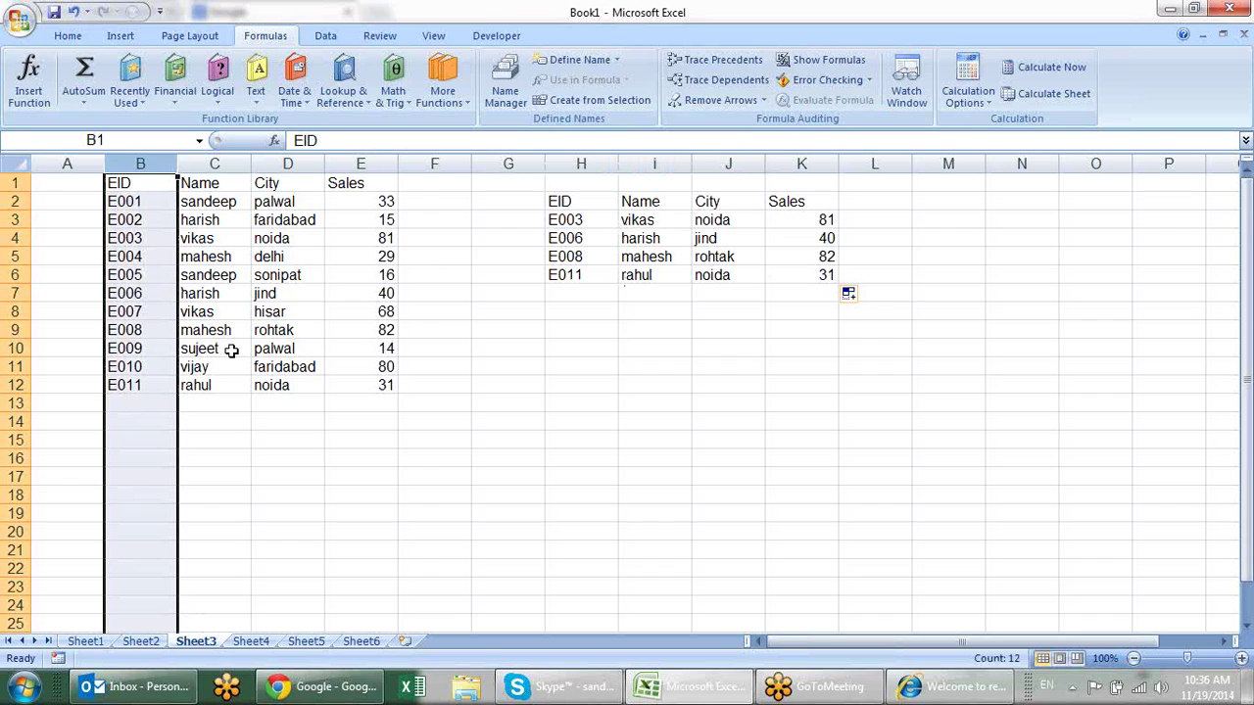
left_click_drag(388, 385, 130, 184)
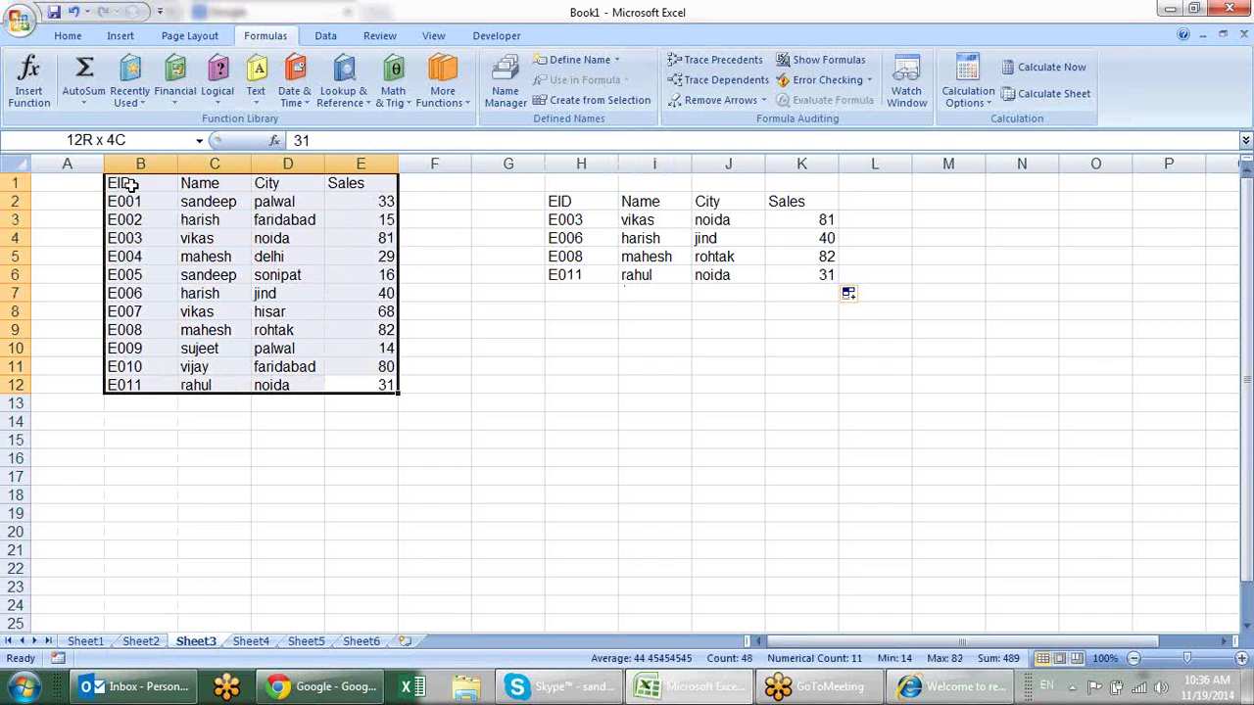
left_click(603, 400)
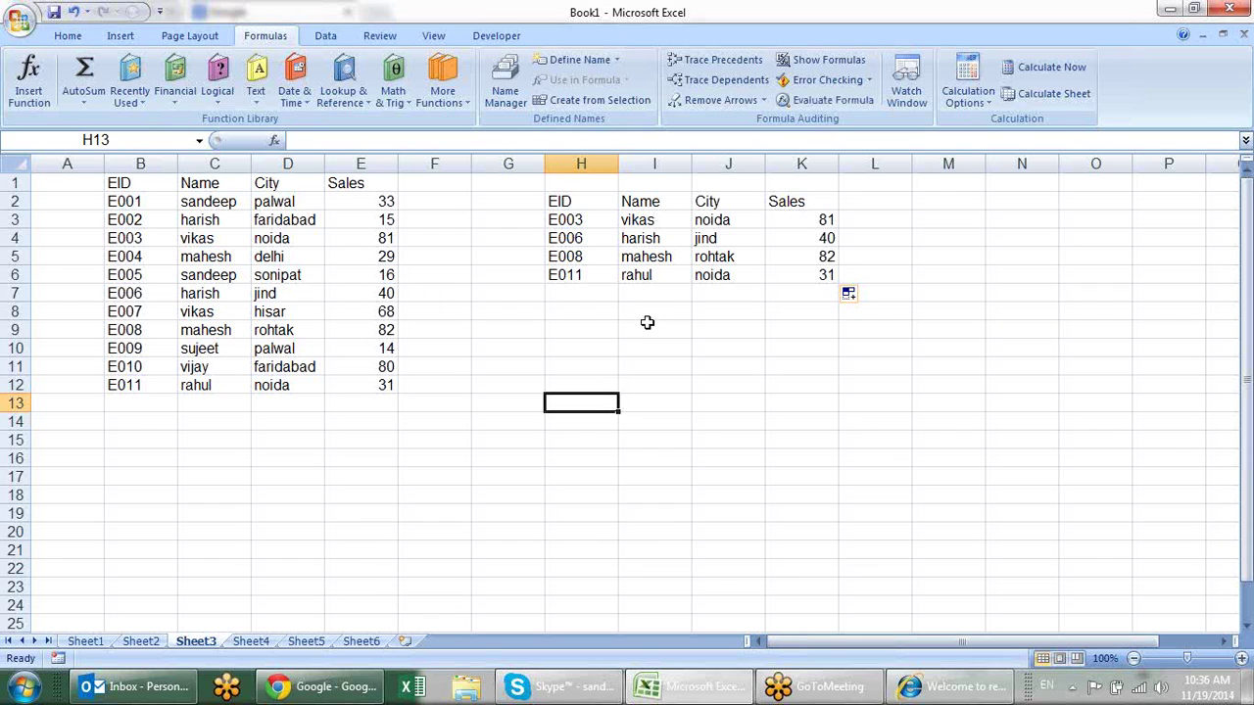
left_click(666, 260)
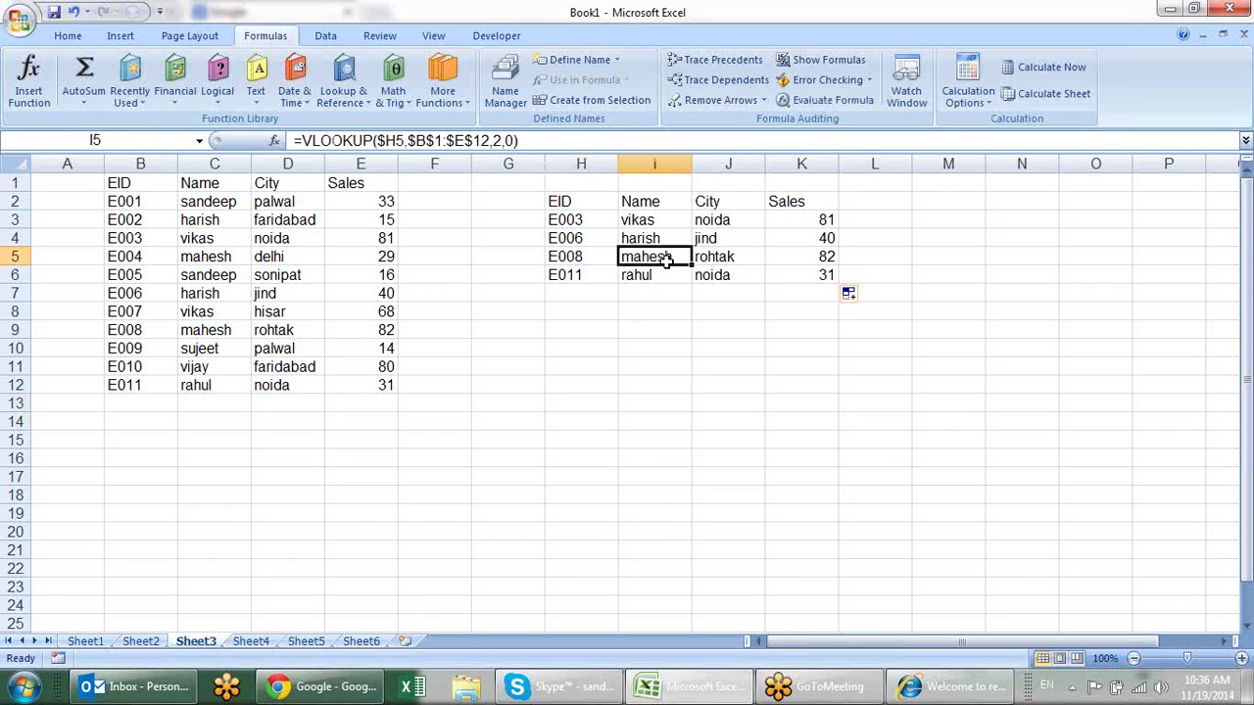
left_click(657, 233)
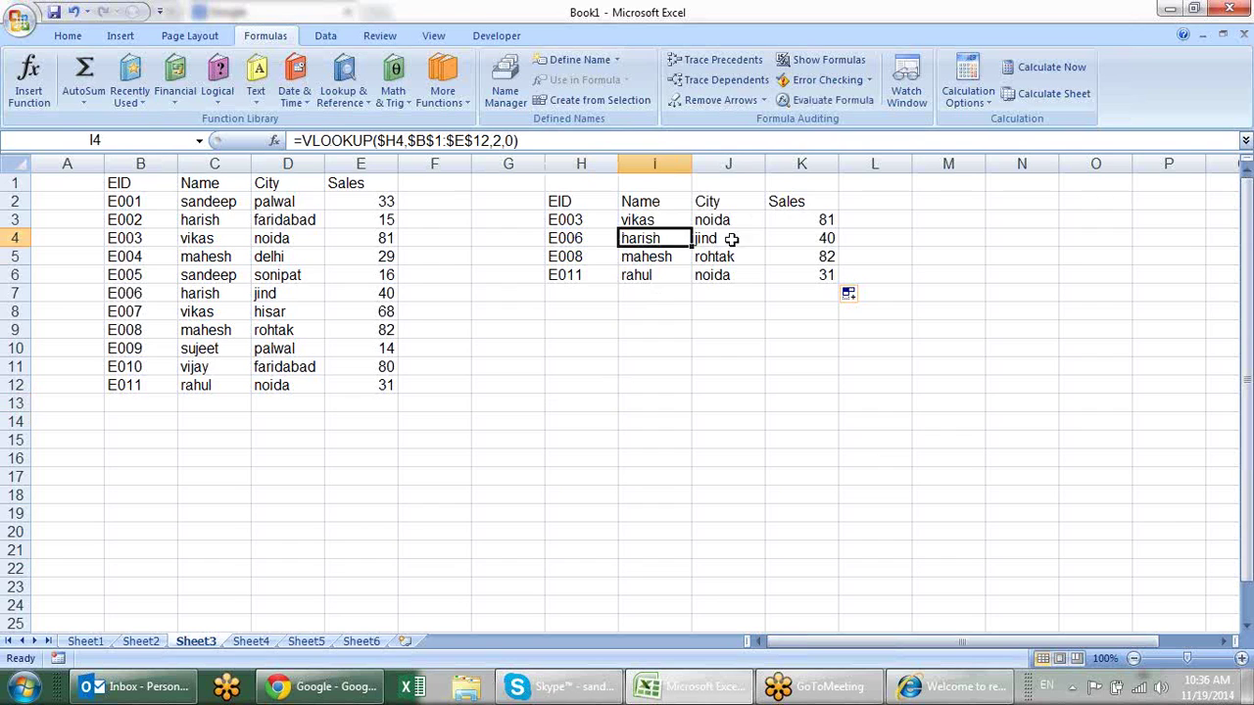
left_click_drag(721, 234, 722, 223)
left_click(722, 274)
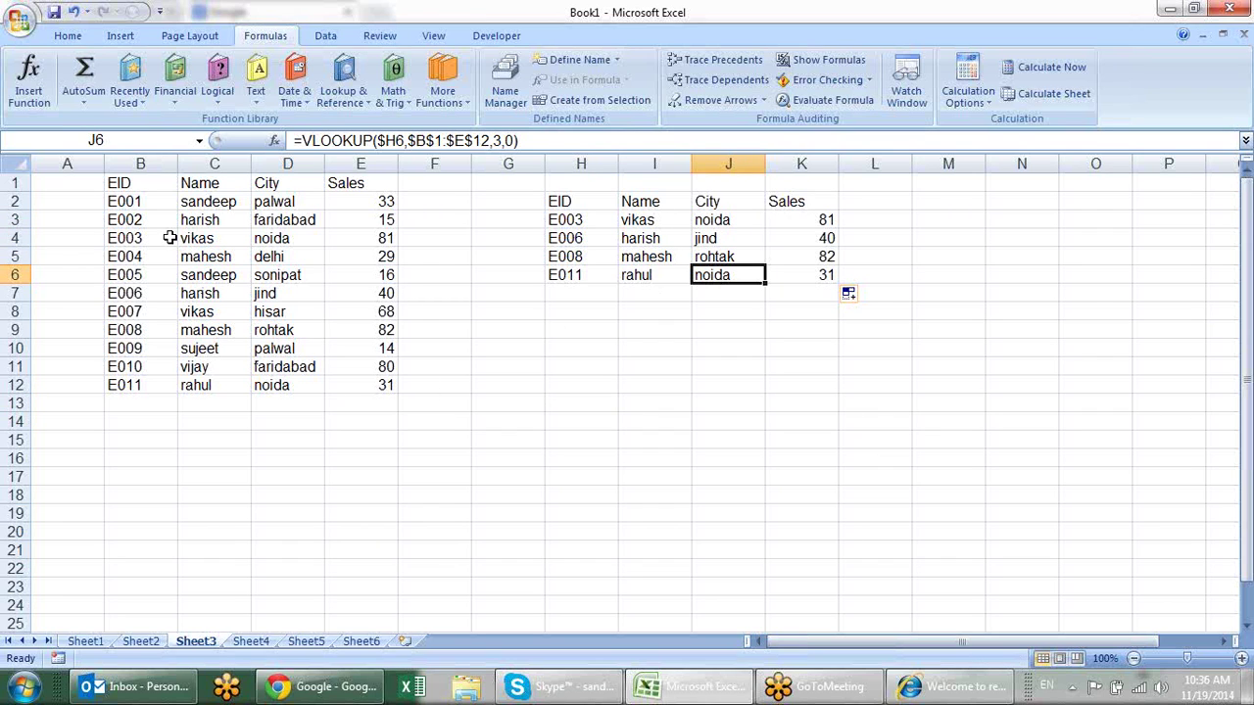
left_click(140, 214)
key("Down")
key("Down")
key("Down")
key("Down")
key("Down")
key("Down")
key("Right")
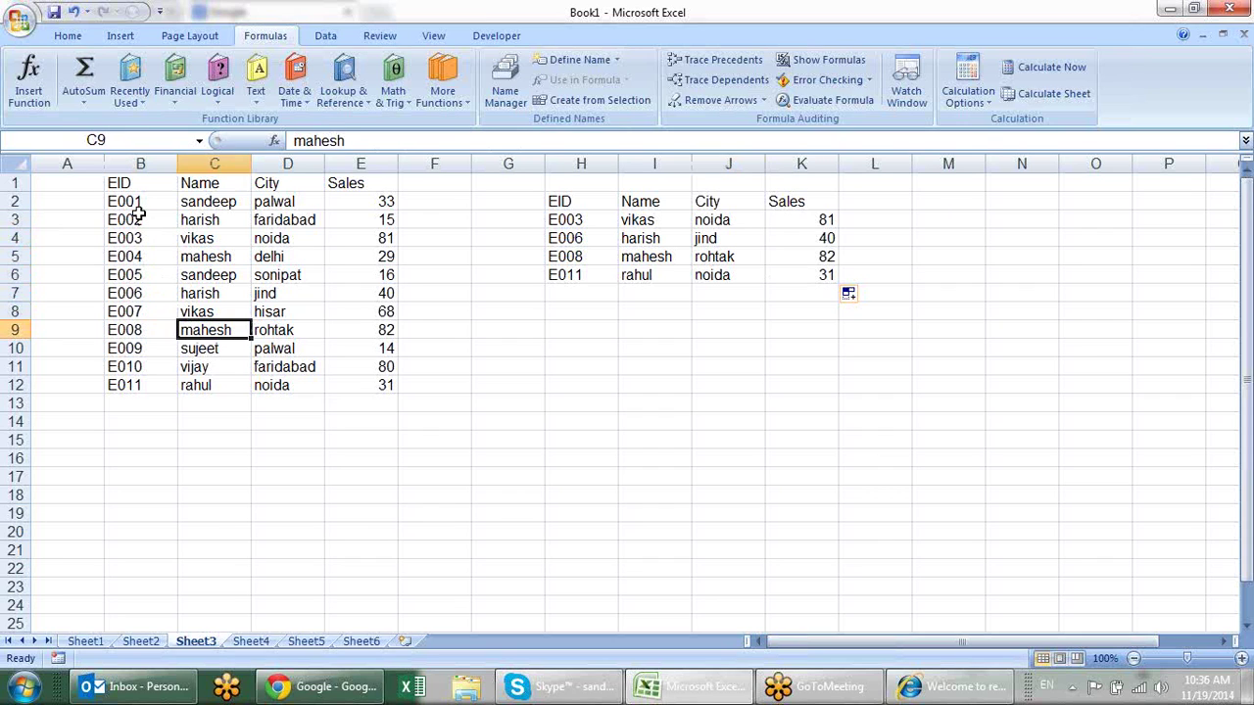
key("Right")
key("Right")
key("Right")
key("Left")
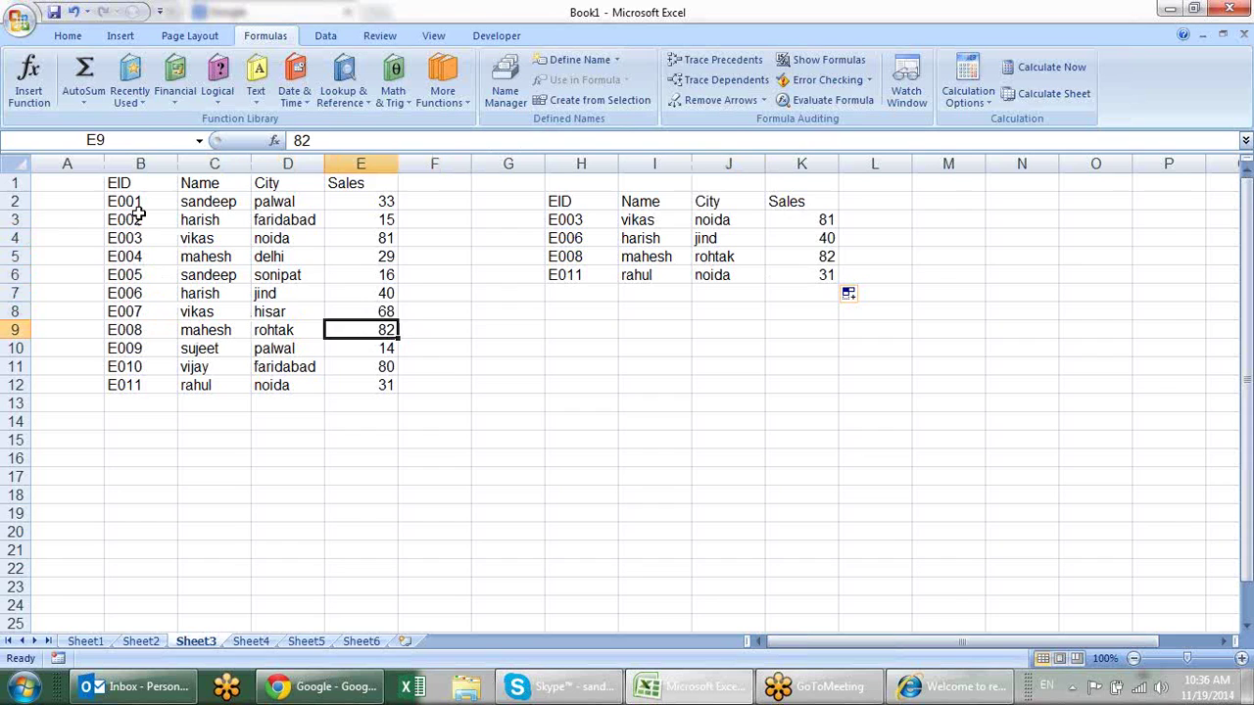
key("Left")
key("Left")
key("Right")
key("Right")
key("Left")
key("Left")
key("Right")
key("Right")
Copy the EID/Name/City/Sales headers to H9 and EIDs E003–E011 to H10.
left_click_drag(578, 202, 802, 201)
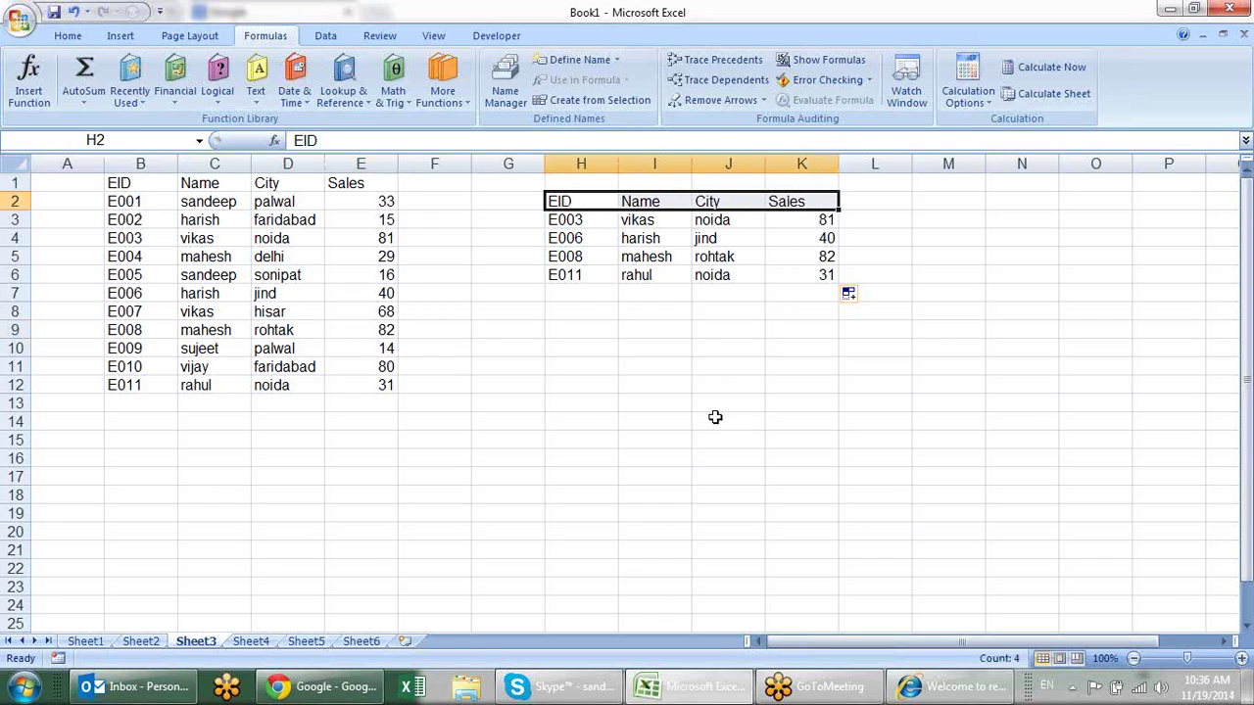
key("ctrl+c")
left_click(595, 327)
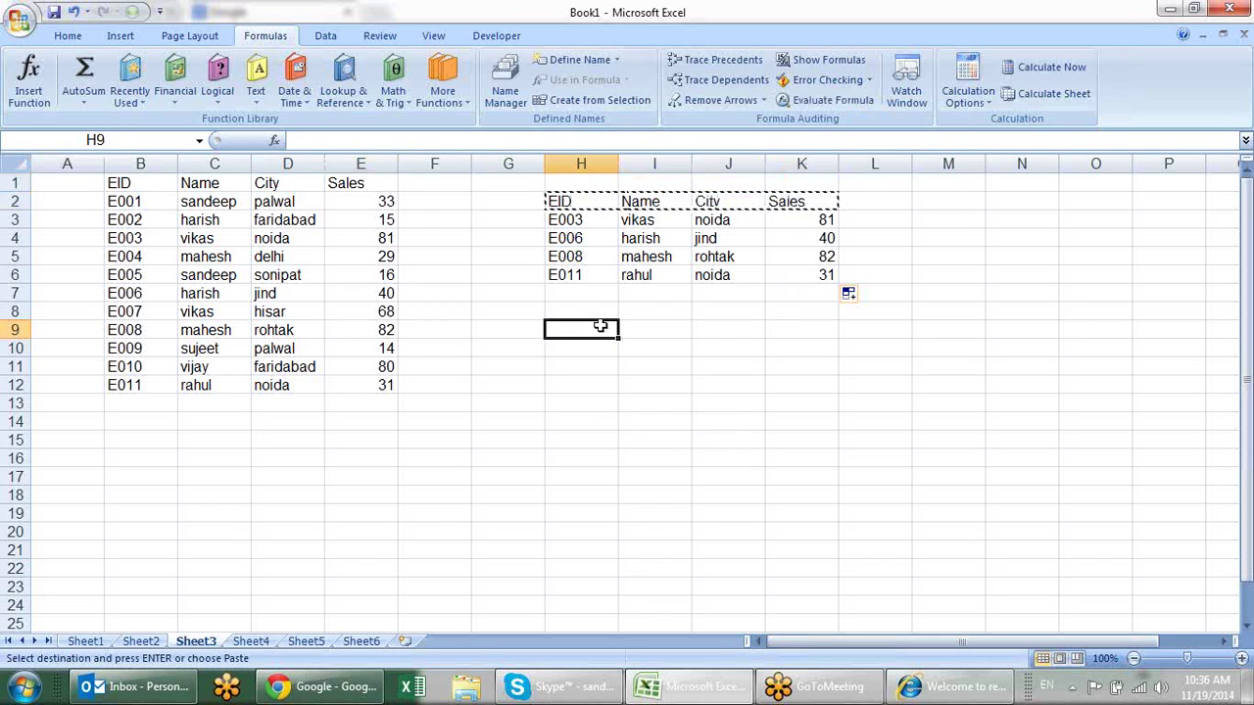
key("ctrl+v")
left_click_drag(590, 220, 586, 276)
key("ctrl+c")
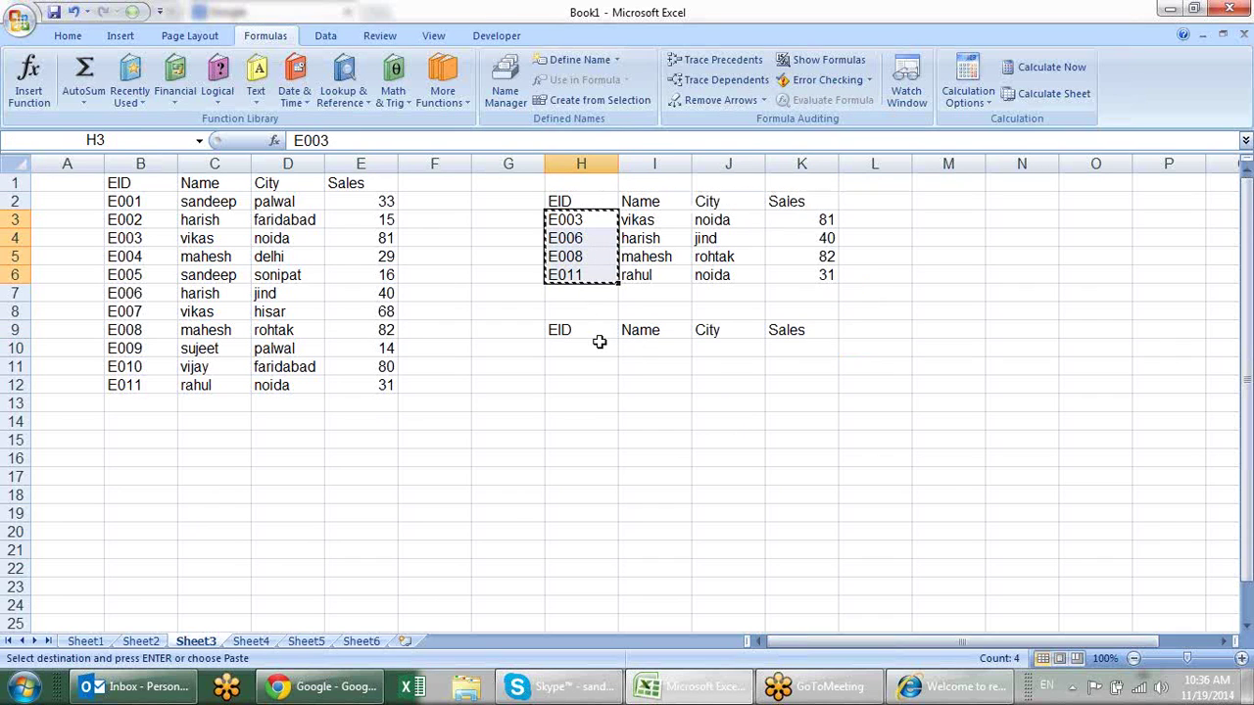
left_click(598, 347)
key("ctrl+v")
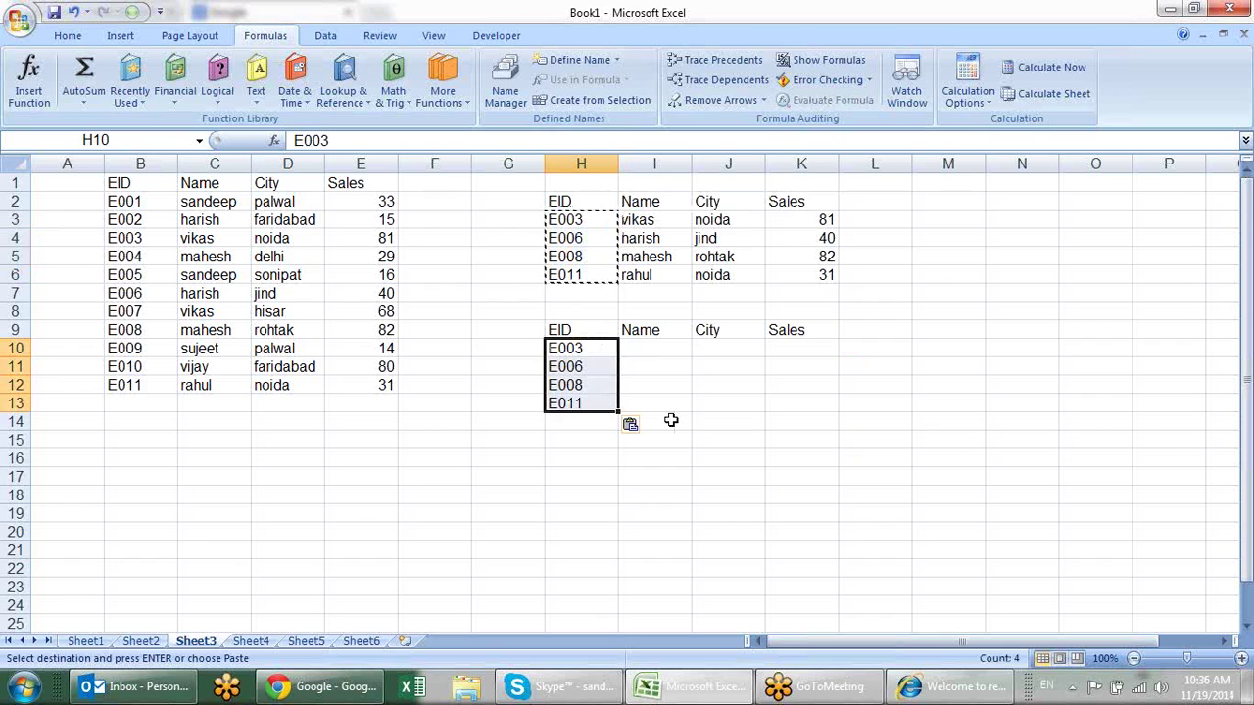
left_click(623, 423)
key("Escape")
Paste the employee table B1:E12 transposed into A17:L20.
left_click_drag(156, 181, 394, 385)
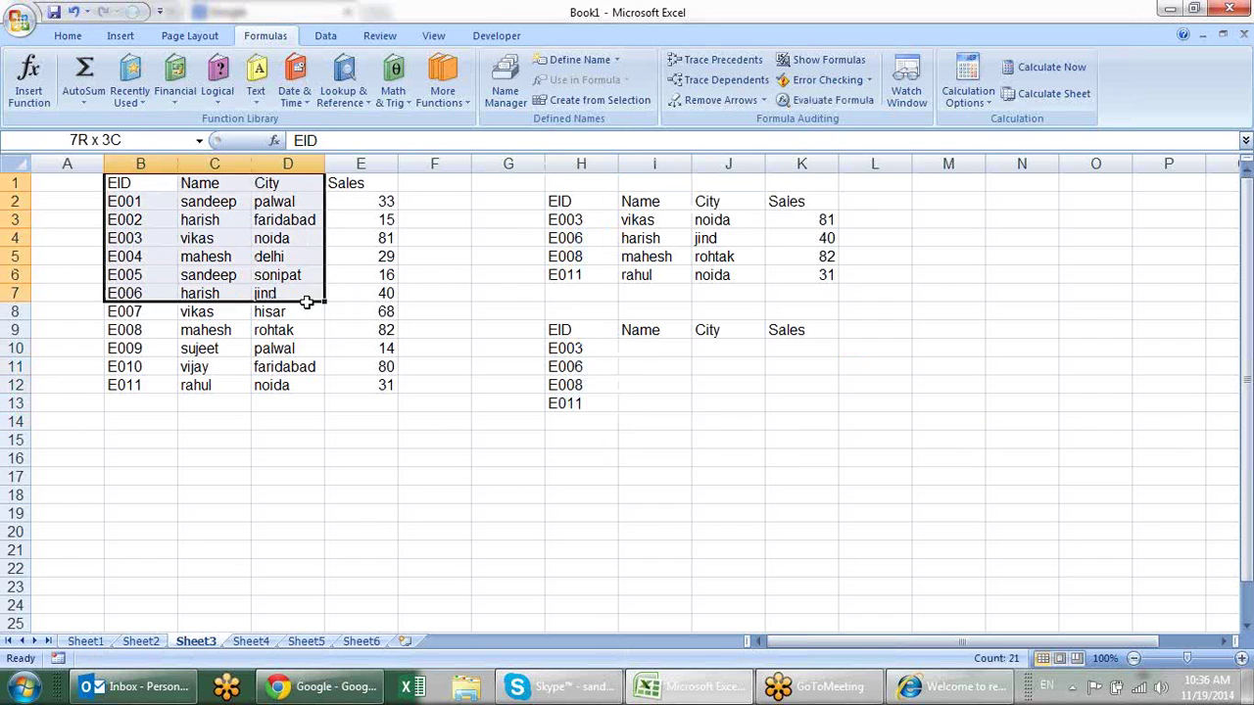
key("ctrl+c")
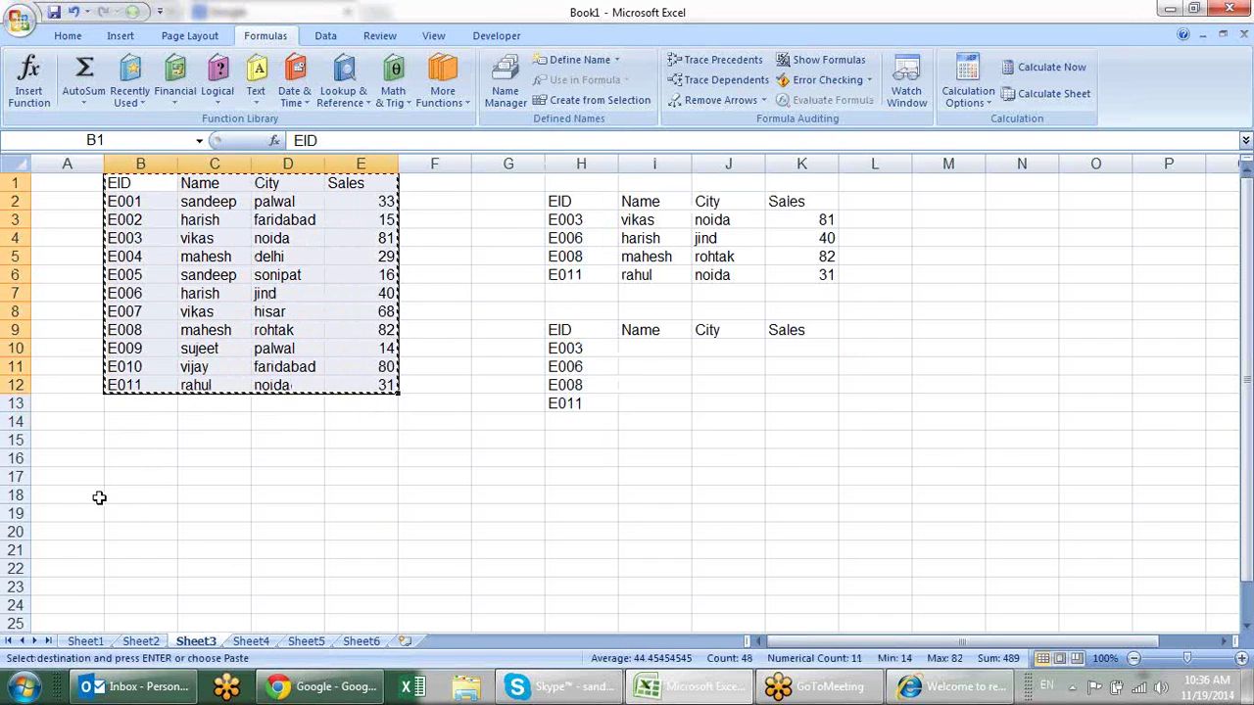
left_click(84, 478)
key("alt+e")
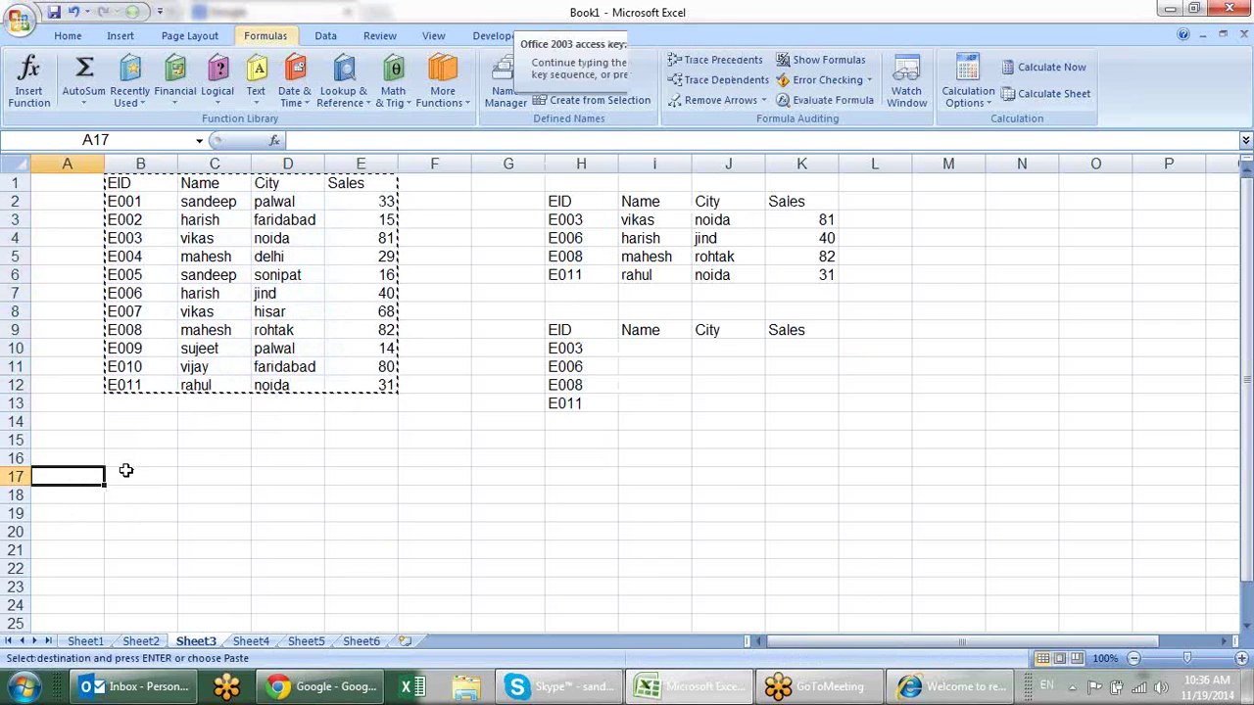
key("s")
left_click(569, 513)
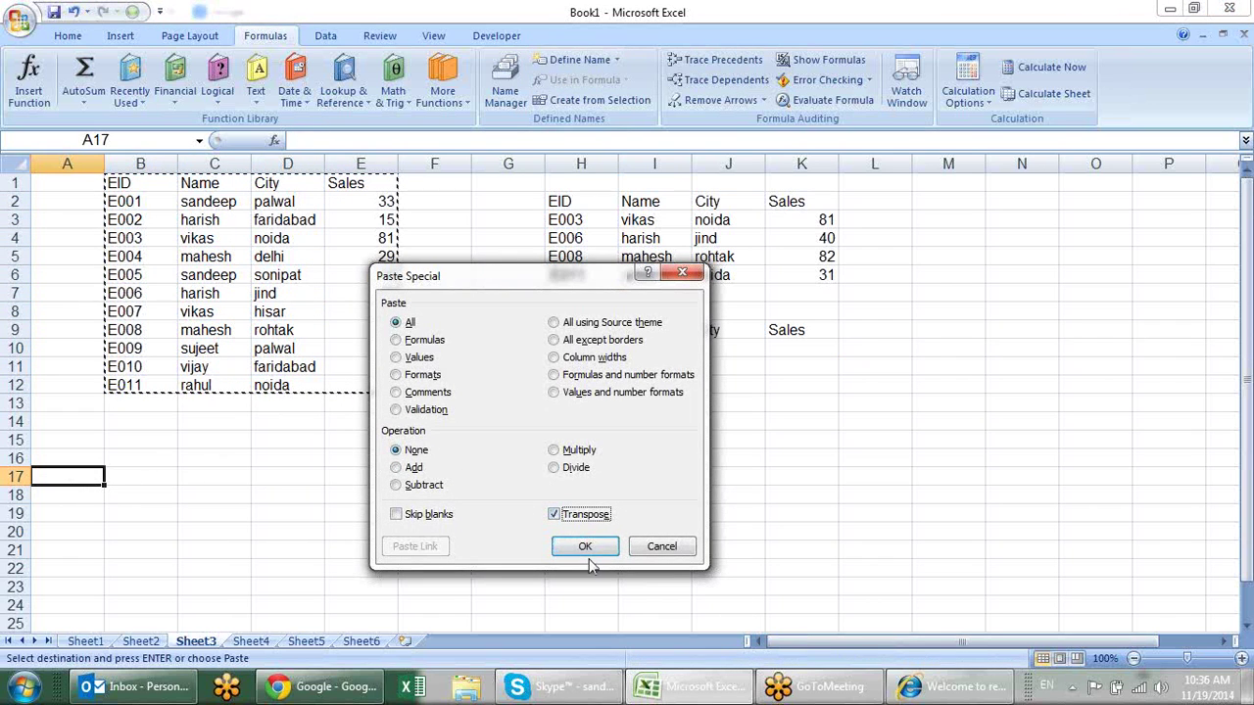
left_click(585, 546)
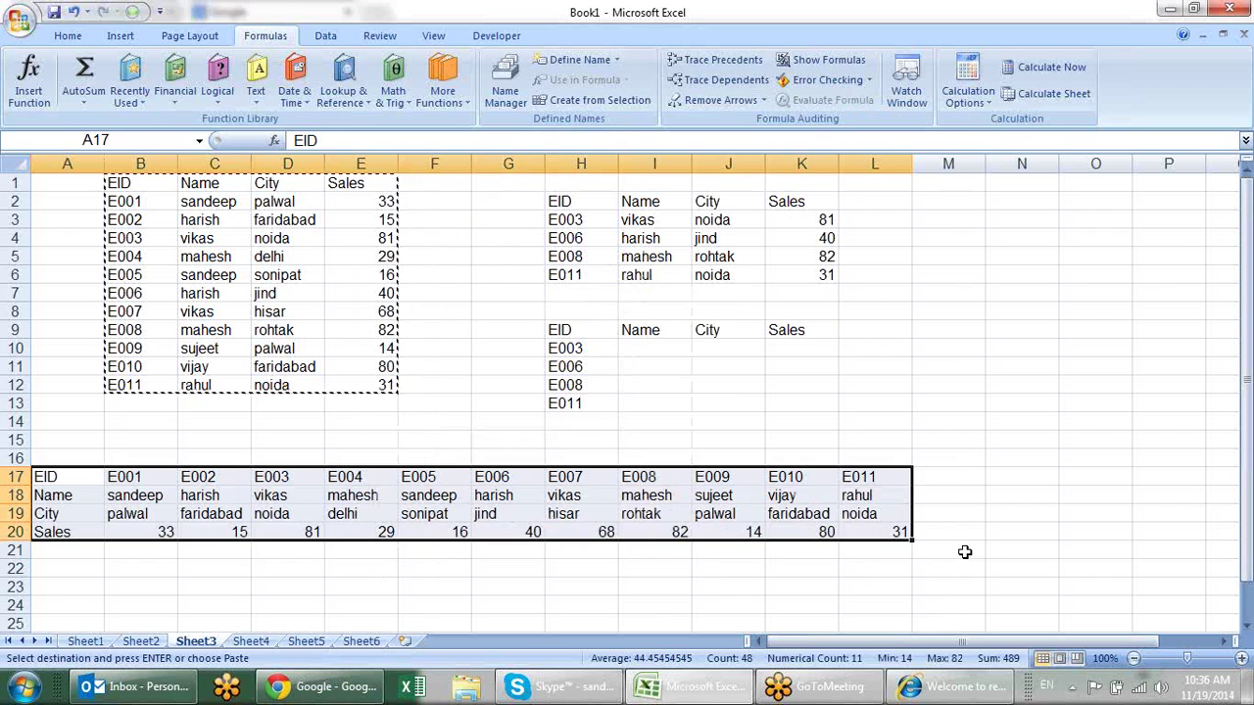
left_click(960, 554)
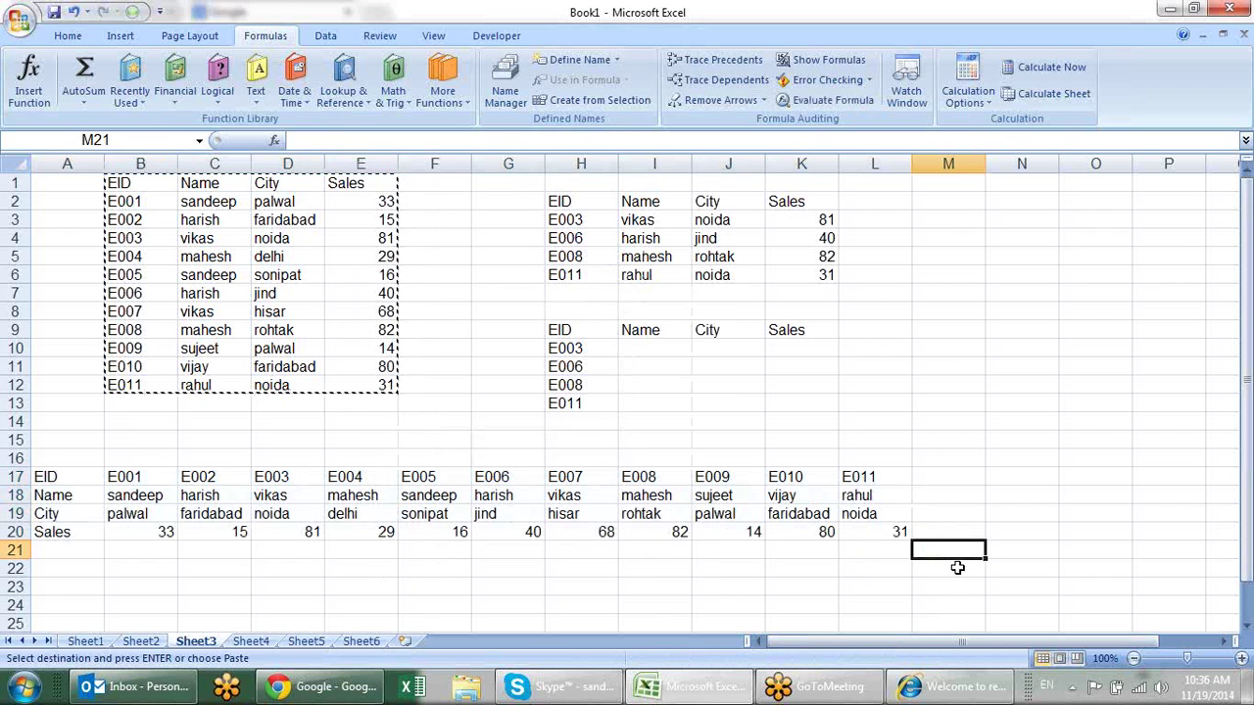
key("Escape")
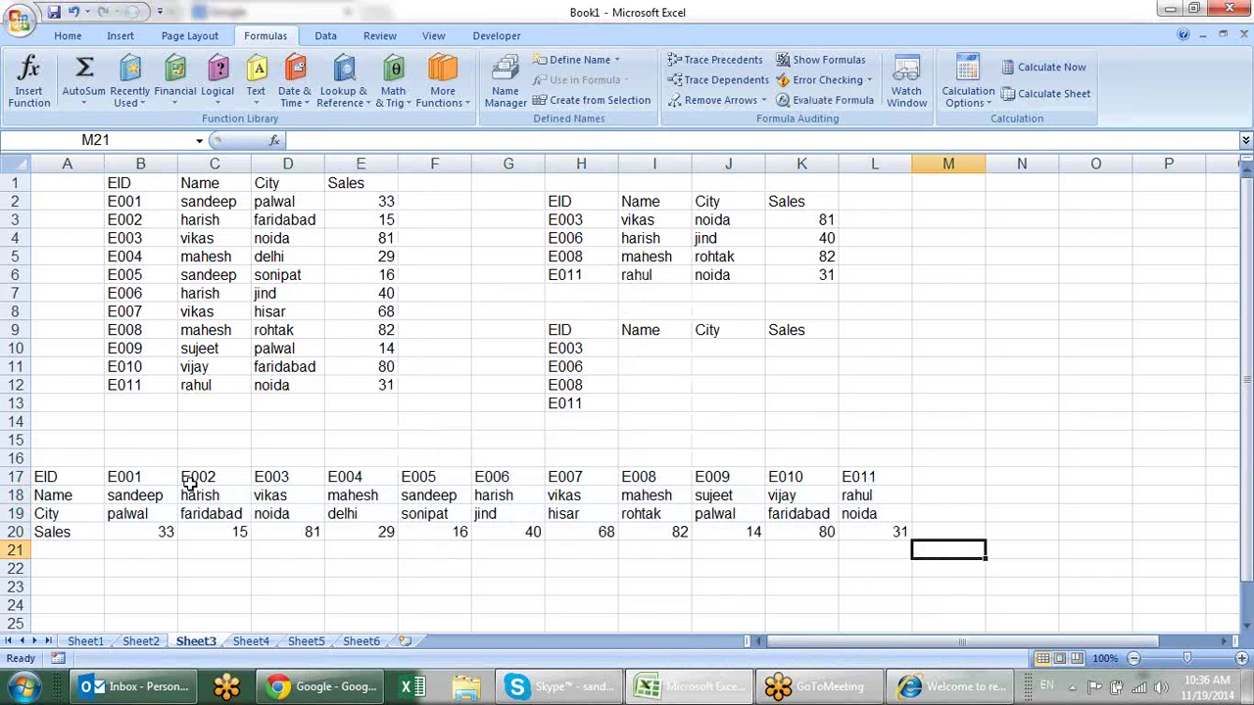
left_click(191, 483)
left_click(621, 349)
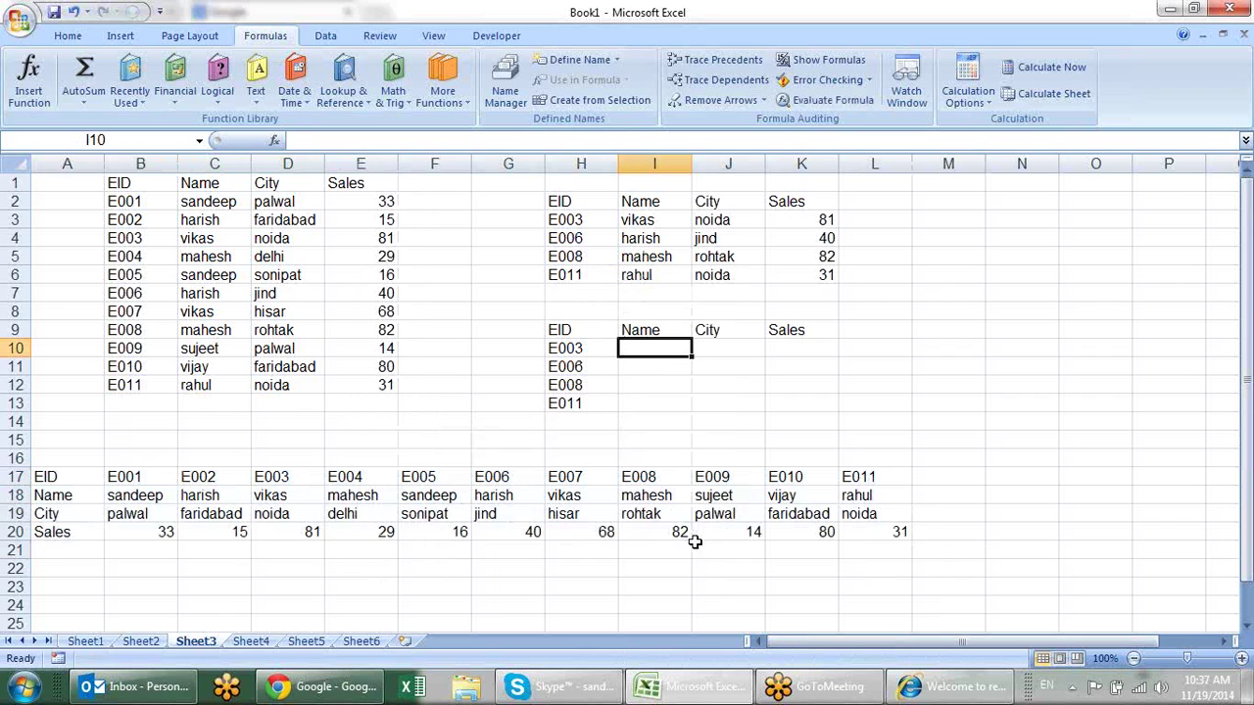
Compare the vertical EID list with the transposed EID row 17 and select I10.
mouse_move(124, 198)
left_mouse_down()
mouse_move(97, 362)
mouse_move(114, 411)
left_mouse_up()
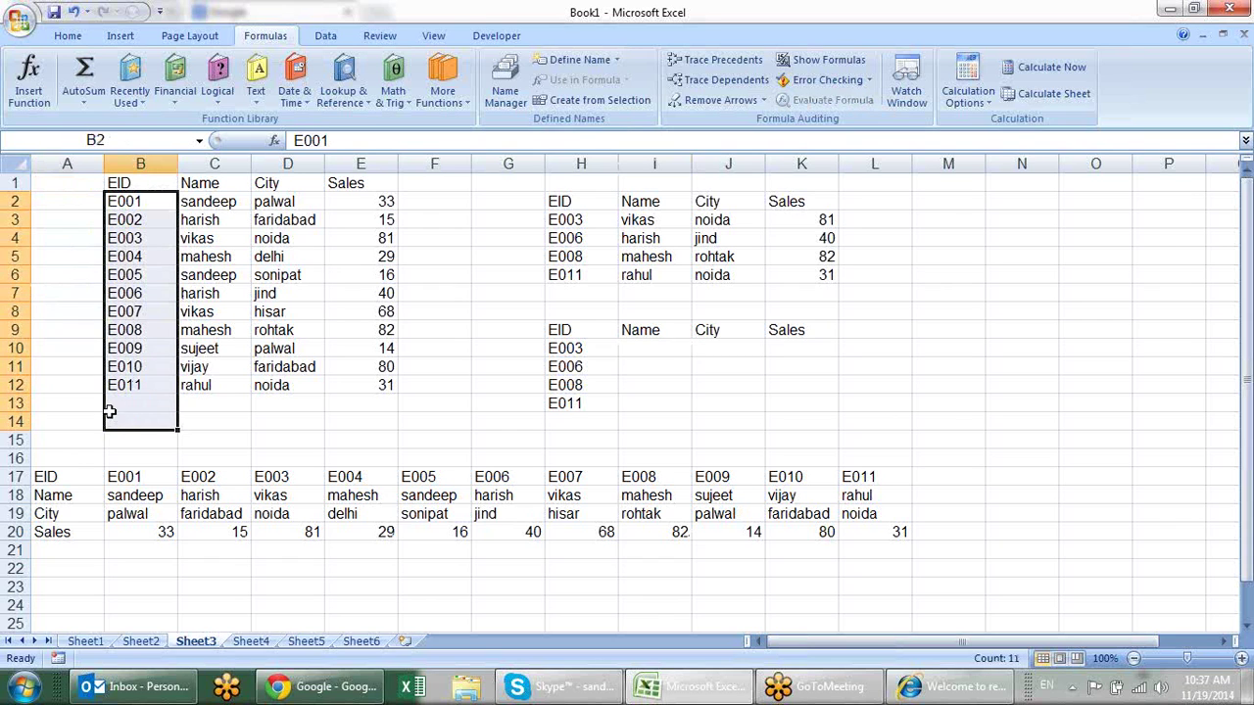
left_click(71, 476)
mouse_move(105, 470)
left_mouse_down()
mouse_move(566, 469)
mouse_move(568, 490)
left_mouse_up()
left_click(642, 333)
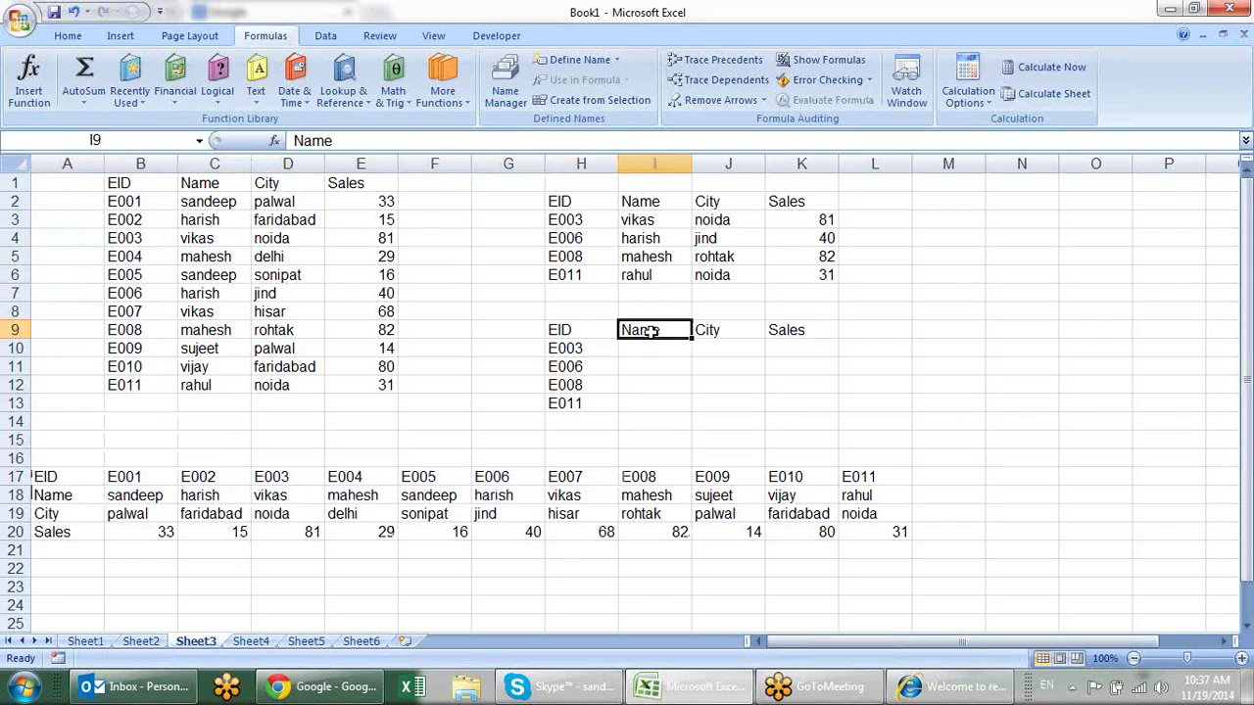
left_click(644, 347)
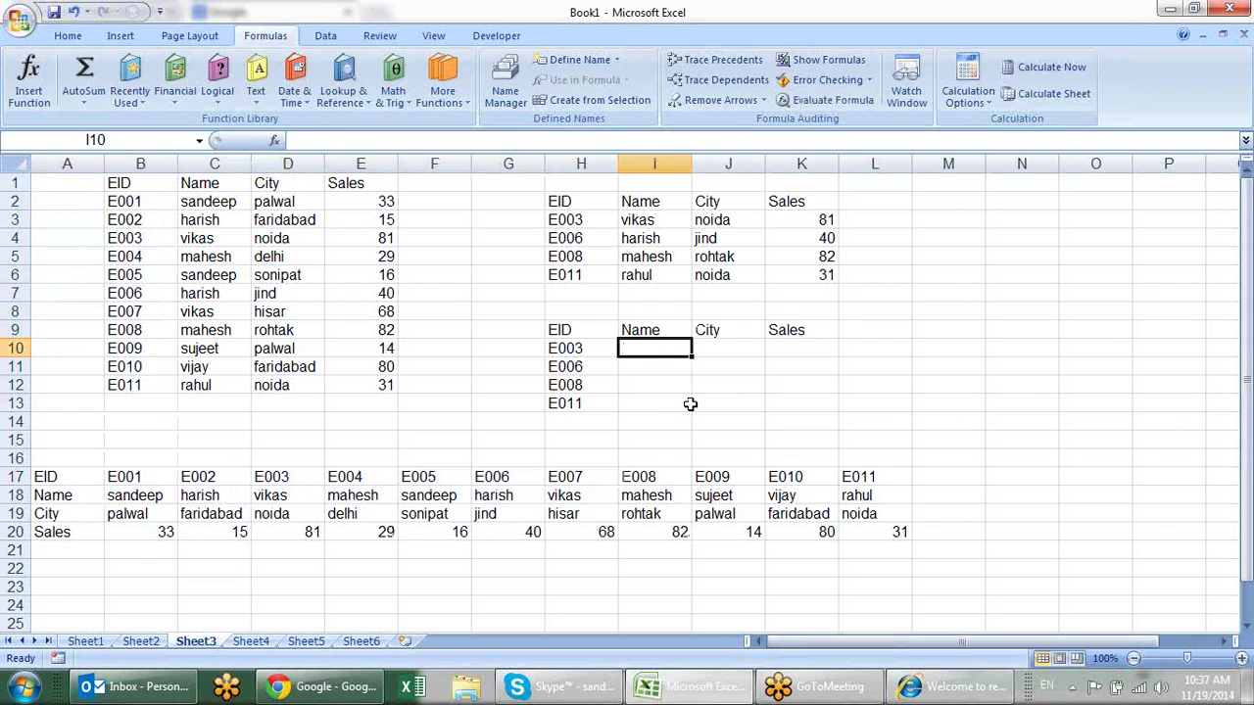
Enter =HLOOKUP($H10,$A$17:$L$20,2,0) in I10 to return vikas.
type("=c")
key("BackSpace")
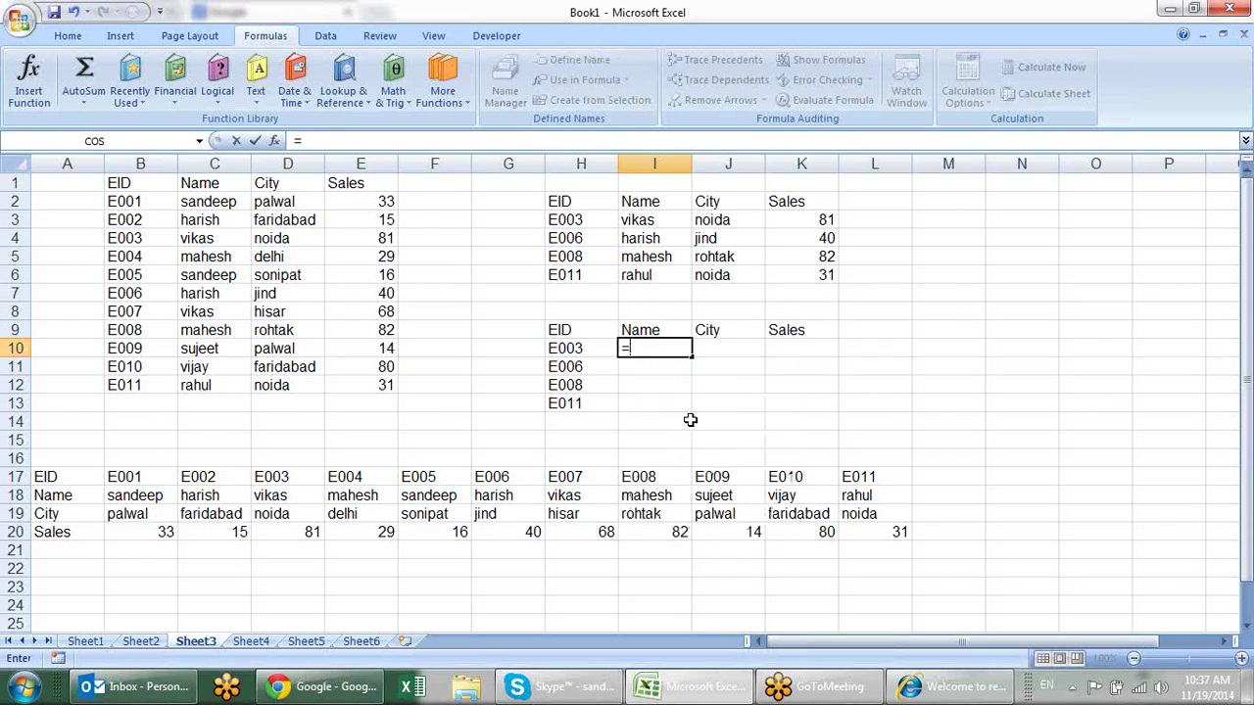
type("hl")
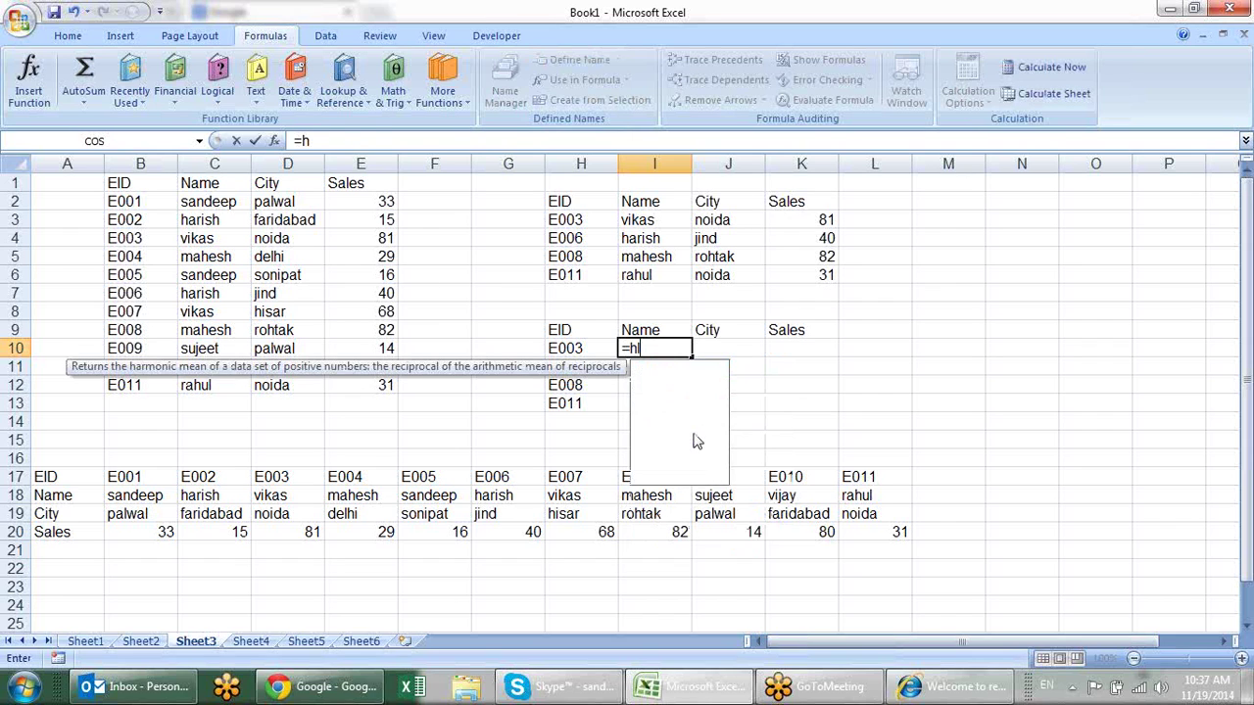
double_click(686, 366)
left_click(556, 349)
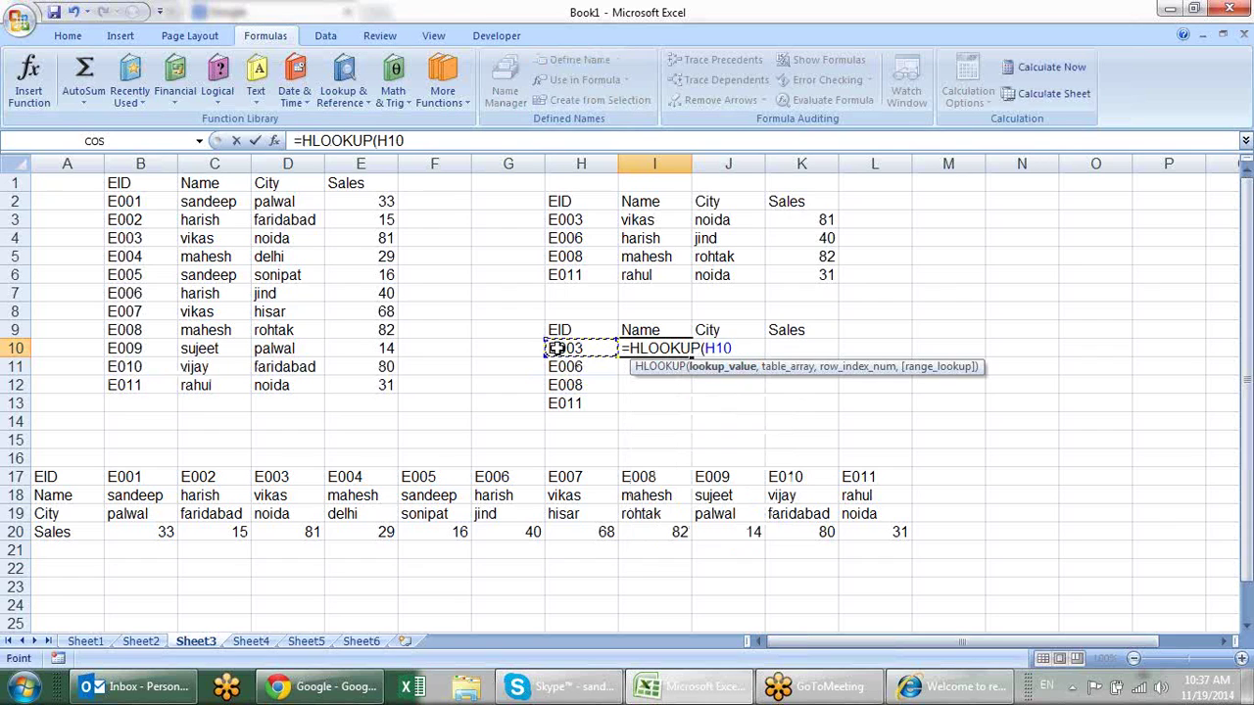
type(",")
type("$")
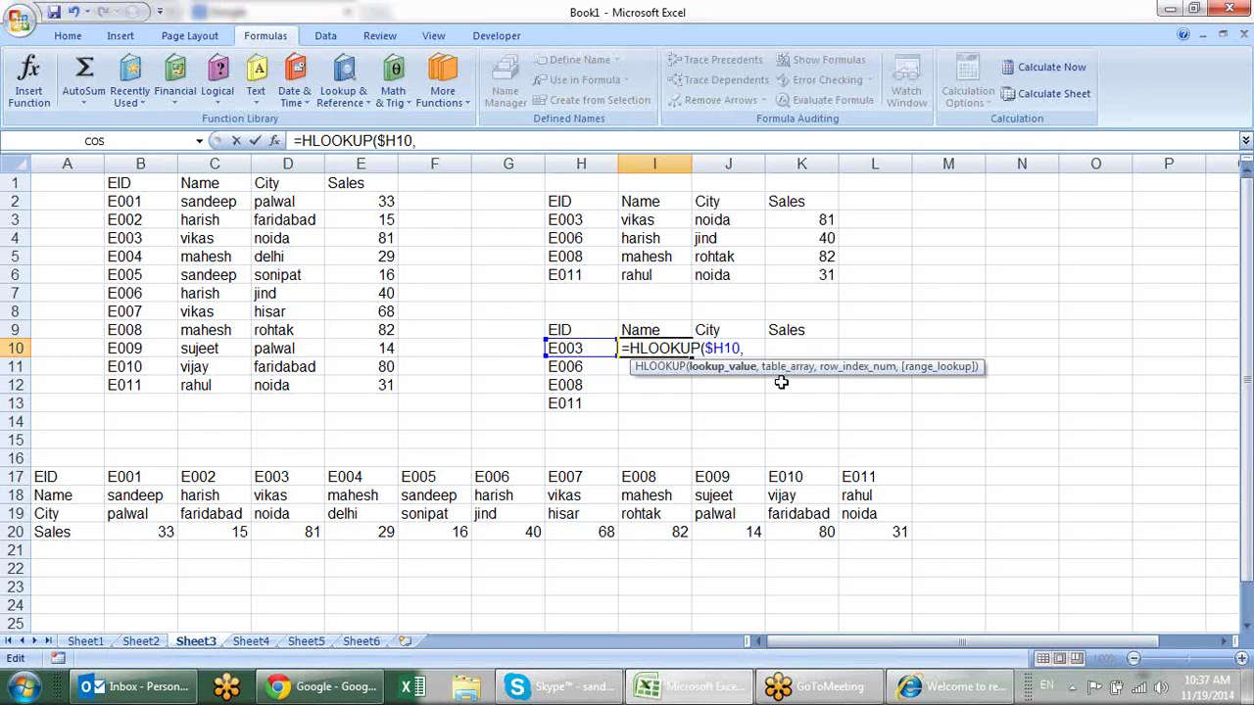
mouse_move(75, 478)
left_mouse_down()
mouse_move(862, 534)
mouse_move(868, 515)
mouse_move(868, 530)
left_mouse_up()
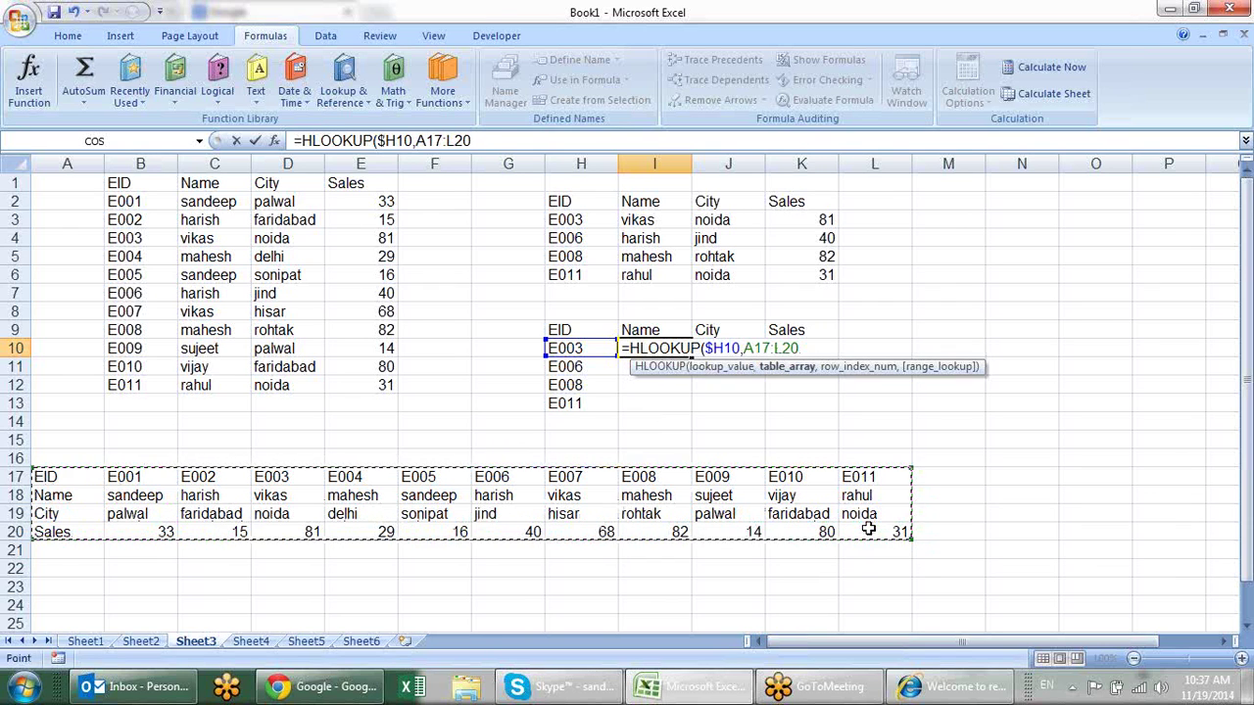
key("F4")
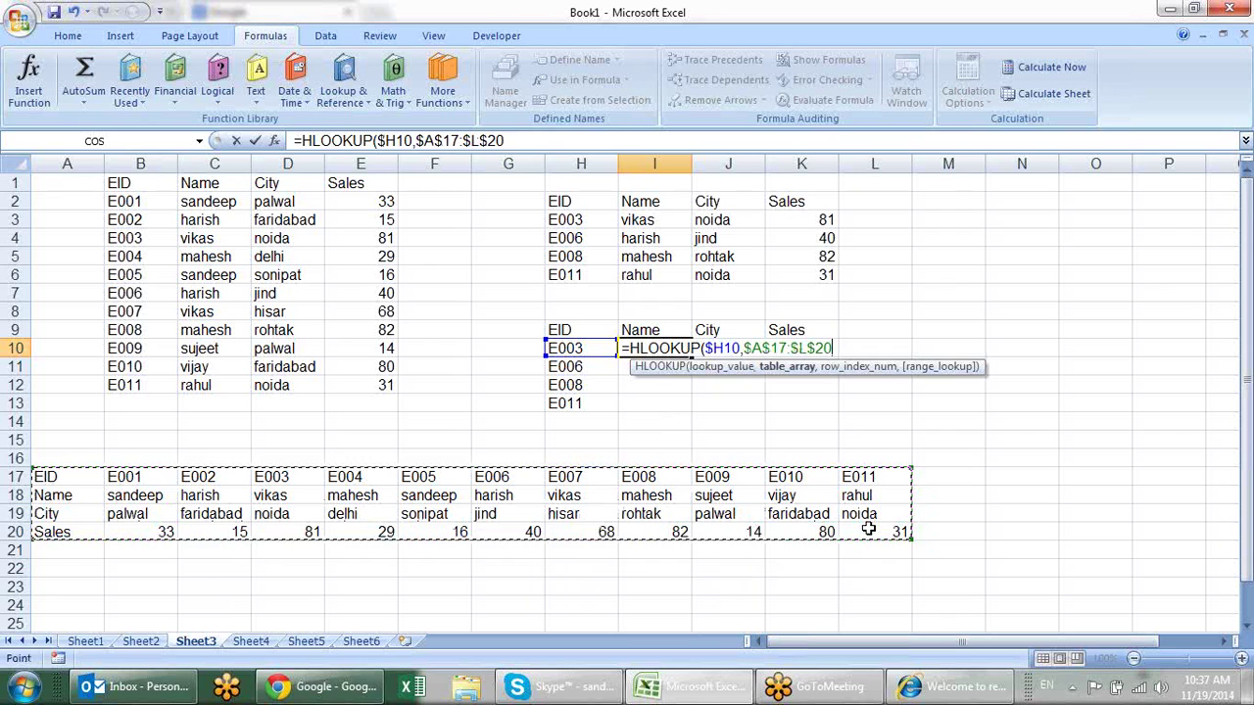
type(",2")
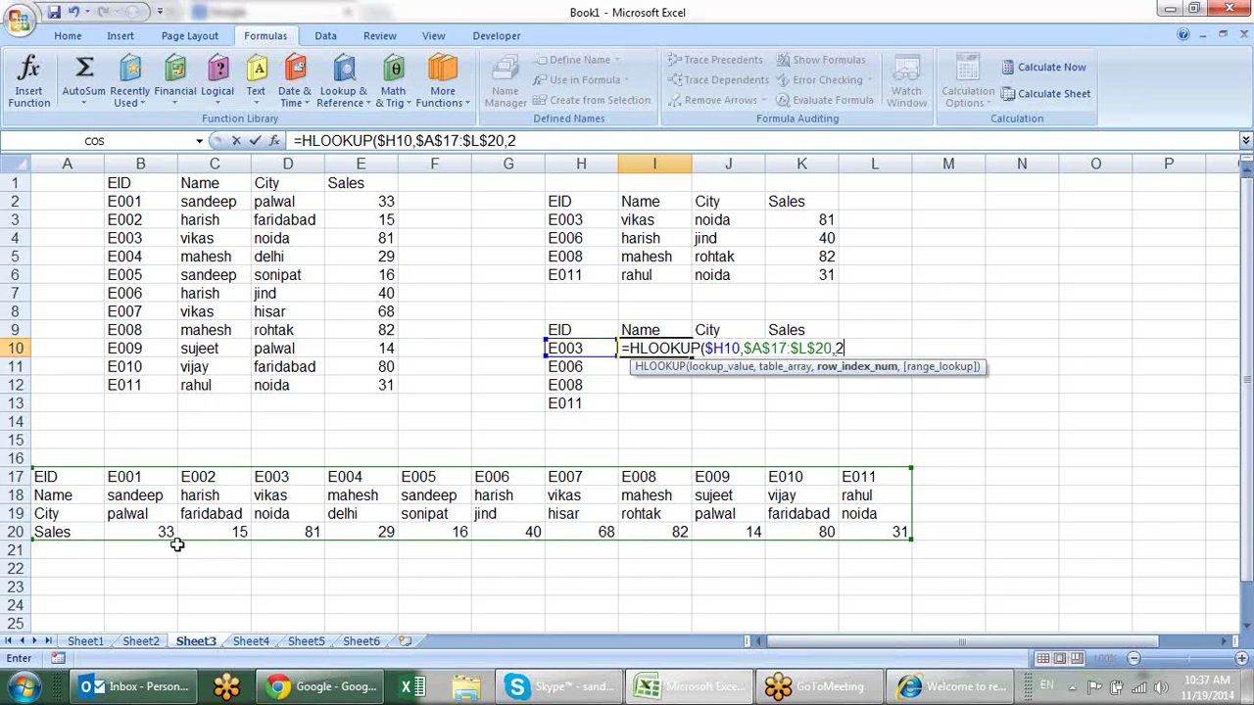
type(",0")
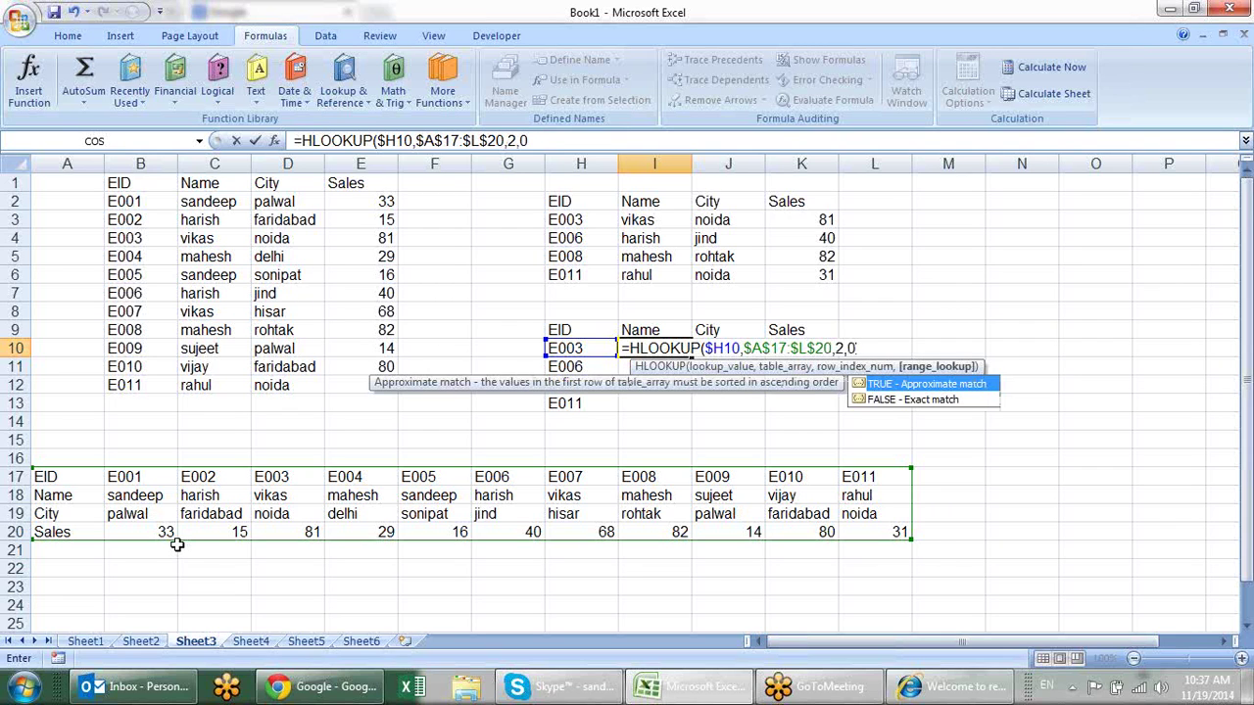
type(")")
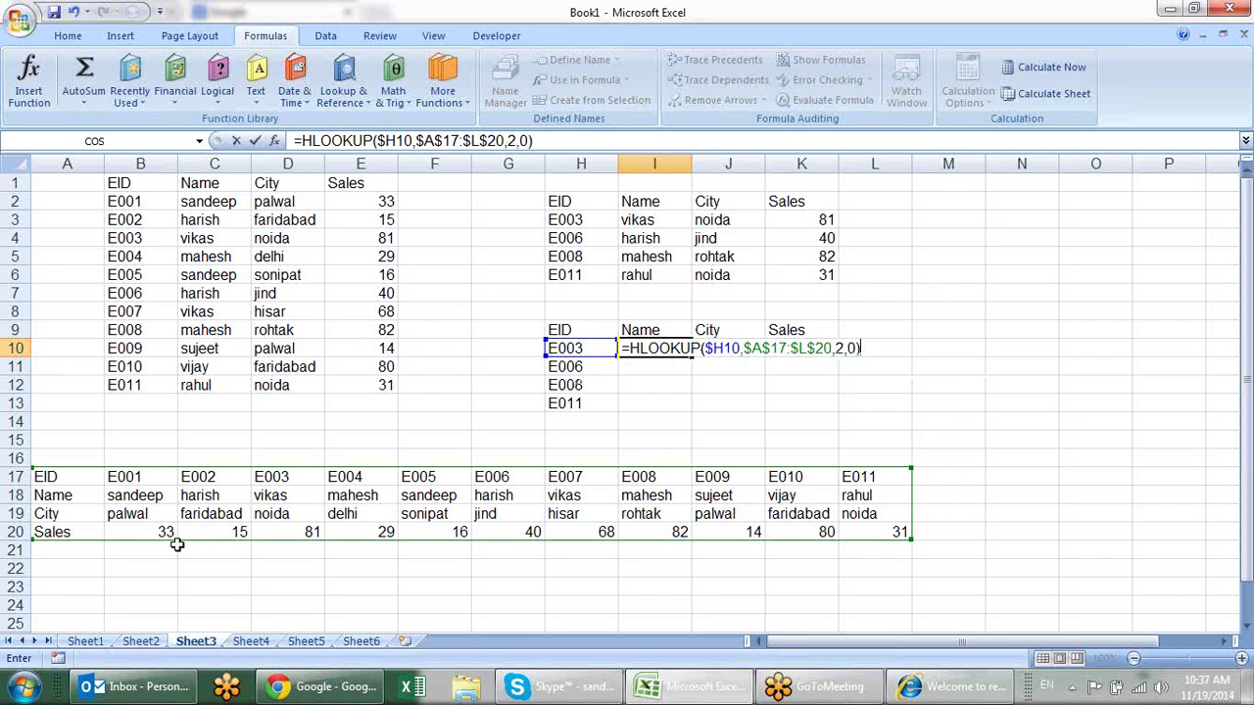
key("Return")
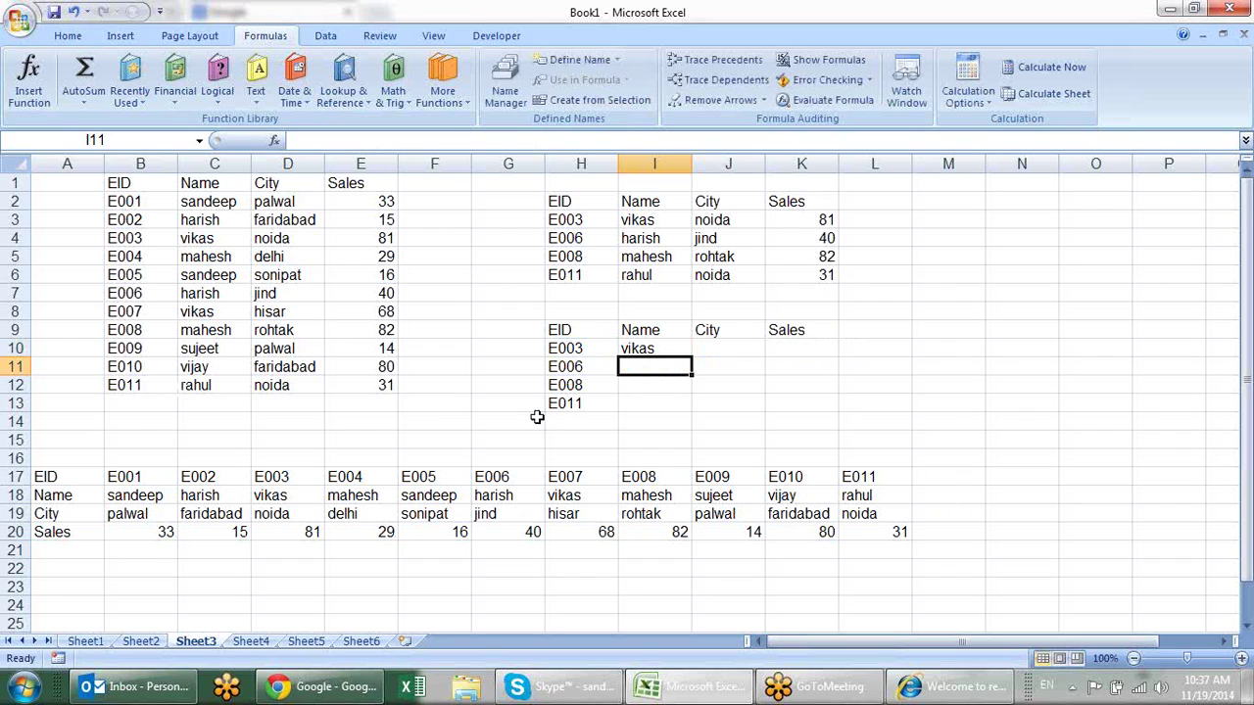
key("Up")
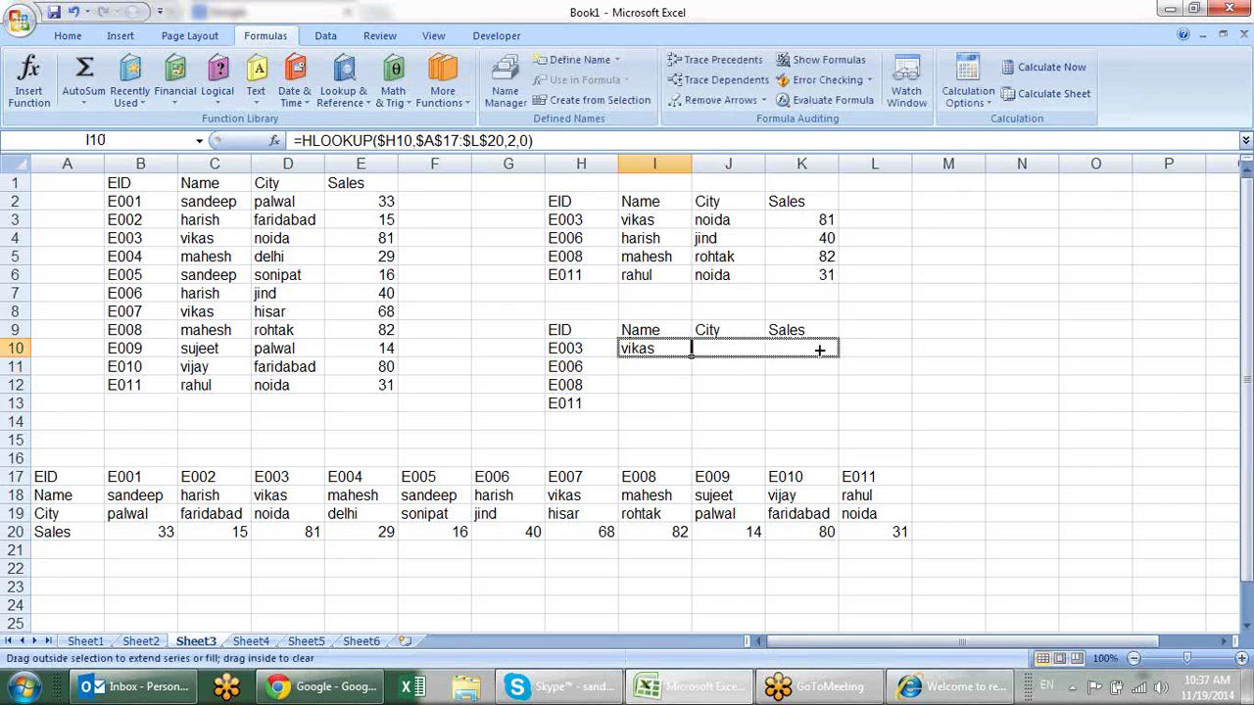
Copy I10's HLOOKUP across to K10 and set J10's row index to 3 for noida.
left_click_drag(691, 355, 812, 350)
left_click(745, 345)
key("F2")
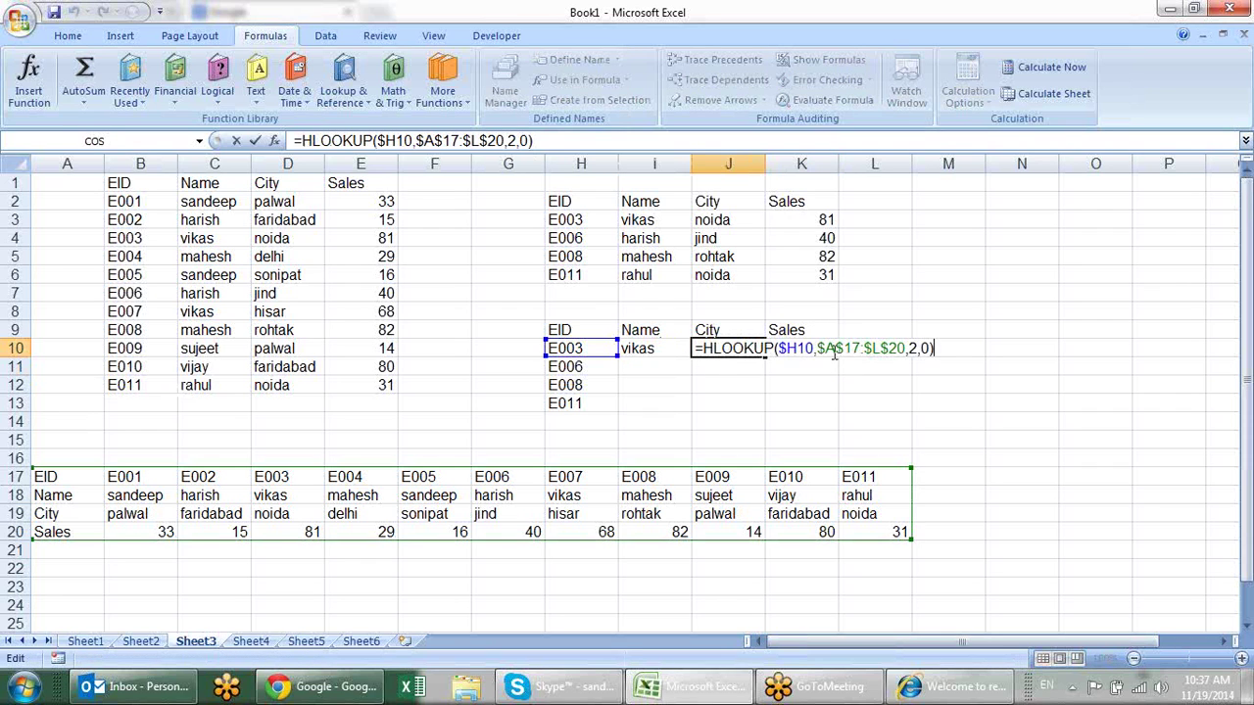
left_click(914, 350)
key("BackSpace")
type("3")
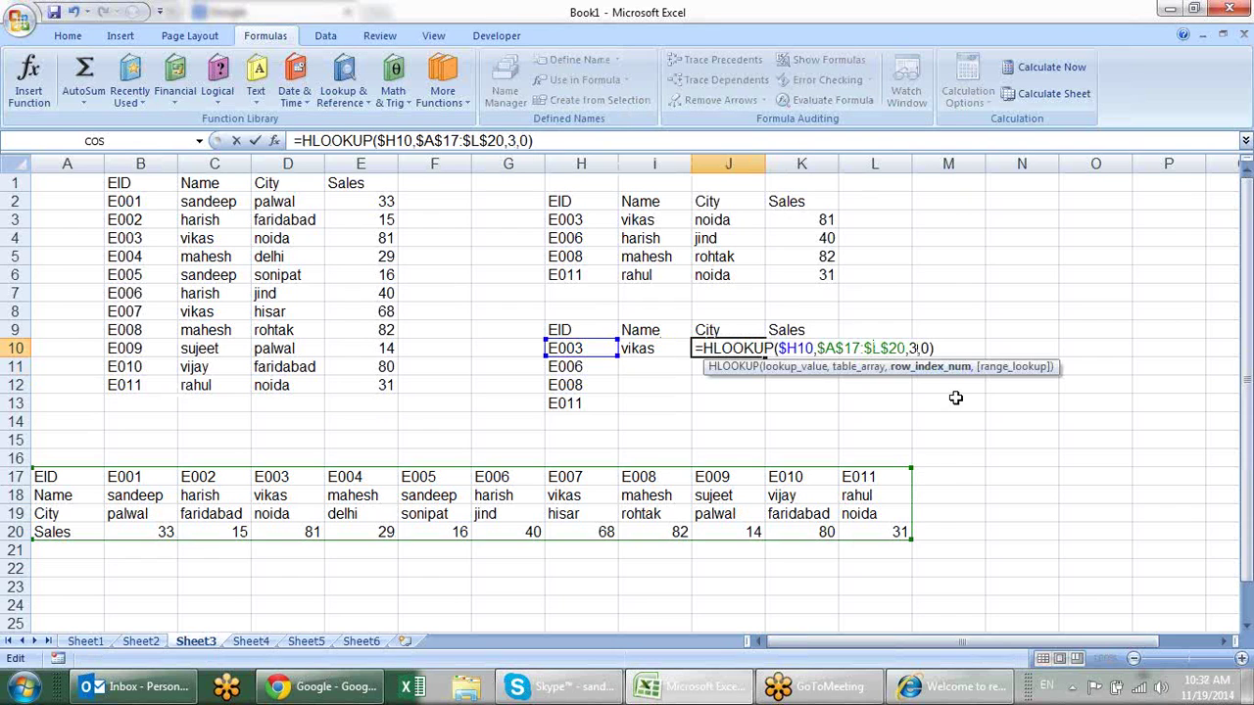
key("Return")
Set K10's row index to 4 for sales 81, then fill I10:K10 down to row 13.
left_click(838, 354)
key("F2")
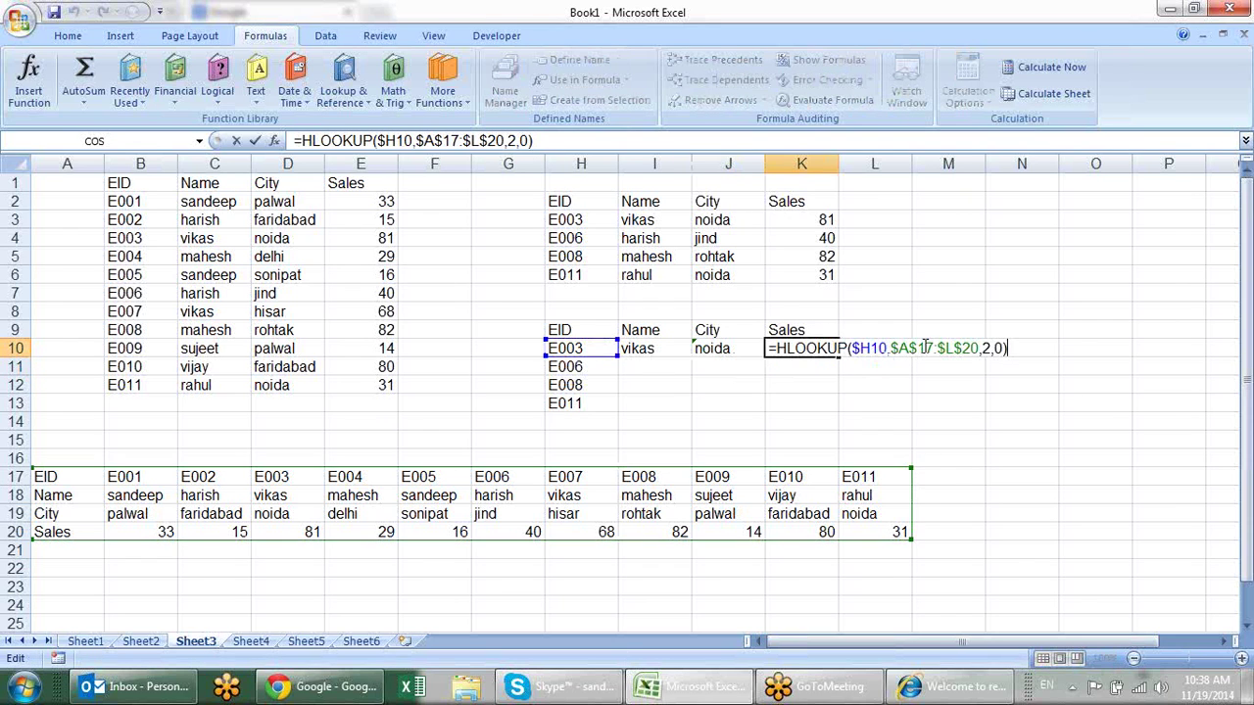
left_click(992, 347)
key("BackSpace")
type("4")
key("Return")
mouse_move(653, 348)
left_mouse_down()
mouse_move(801, 348)
mouse_move(840, 405)
left_mouse_up()
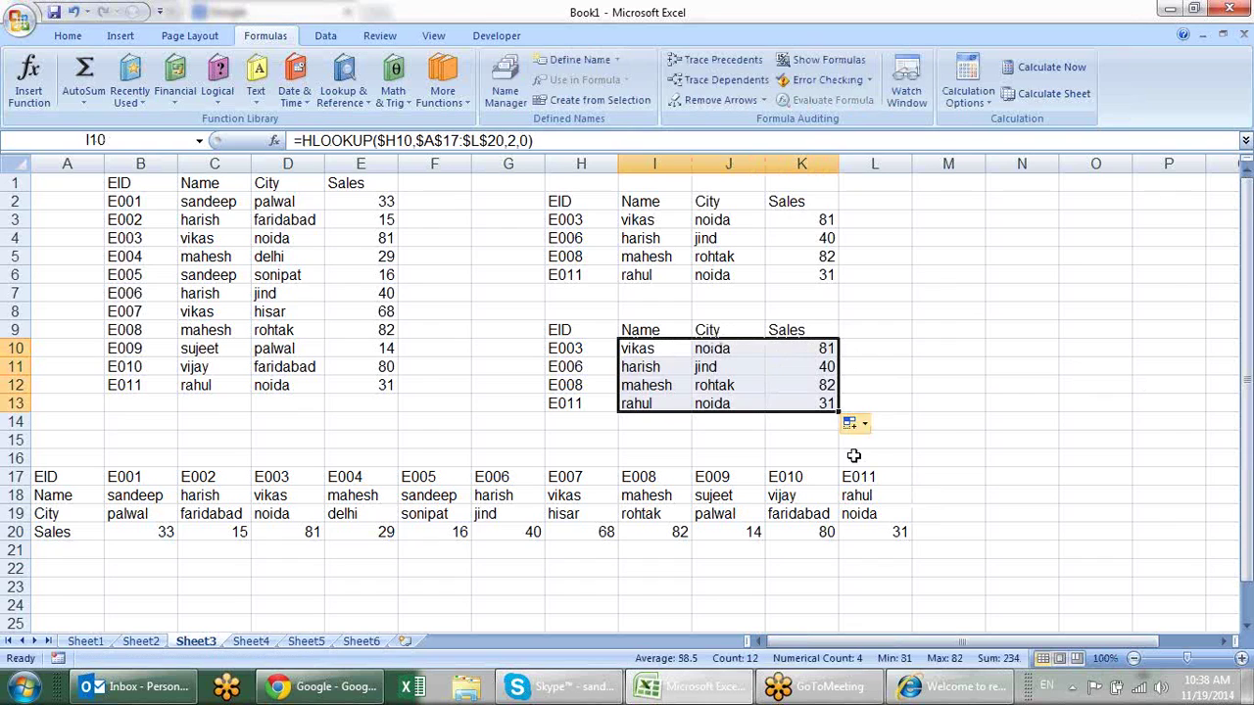
left_click(976, 479)
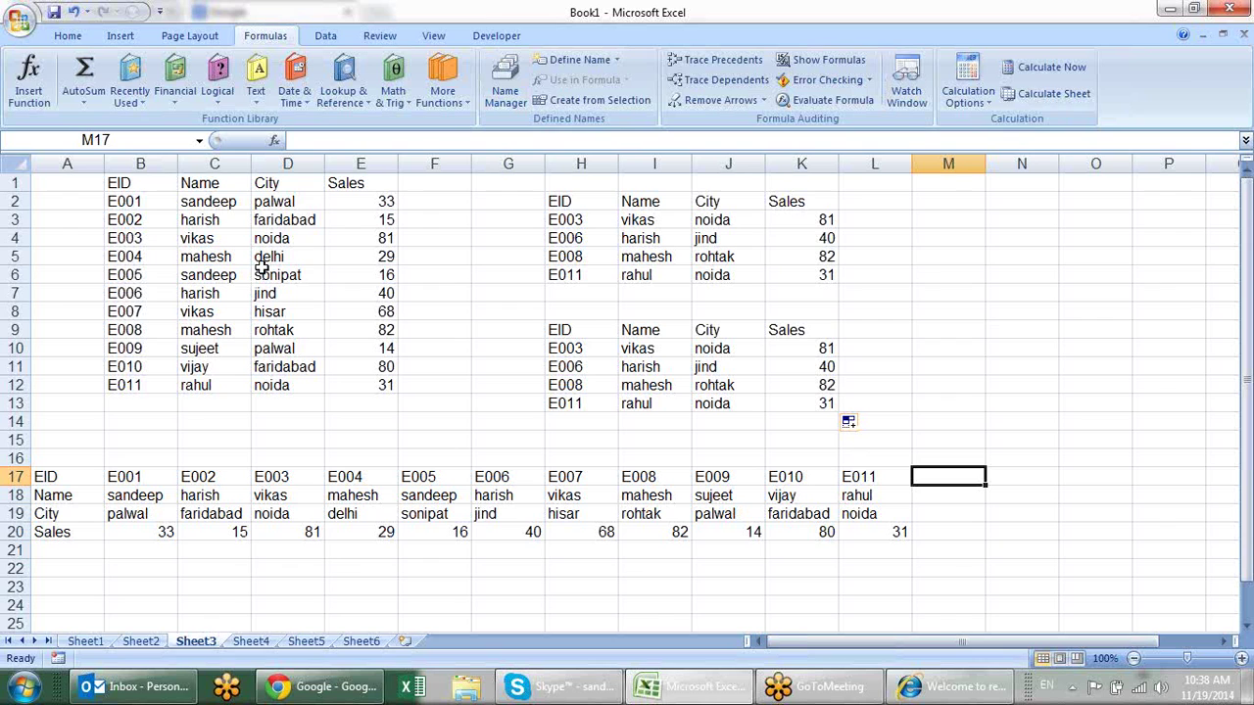
Copy the employee table B1:E12 from Sheet3 into Sheet4 at A1.
mouse_move(137, 184)
left_mouse_down()
mouse_move(429, 378)
mouse_move(394, 389)
left_mouse_up()
key("ctrl+c")
left_click(251, 641)
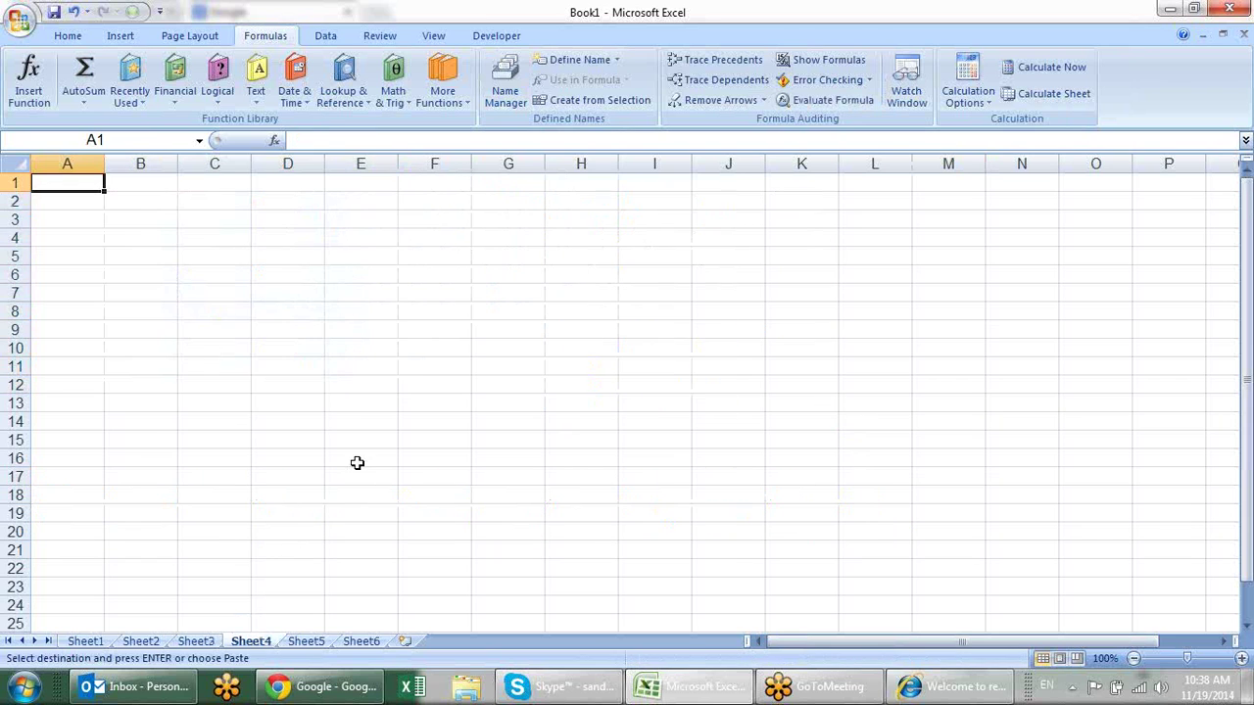
key("ctrl+v")
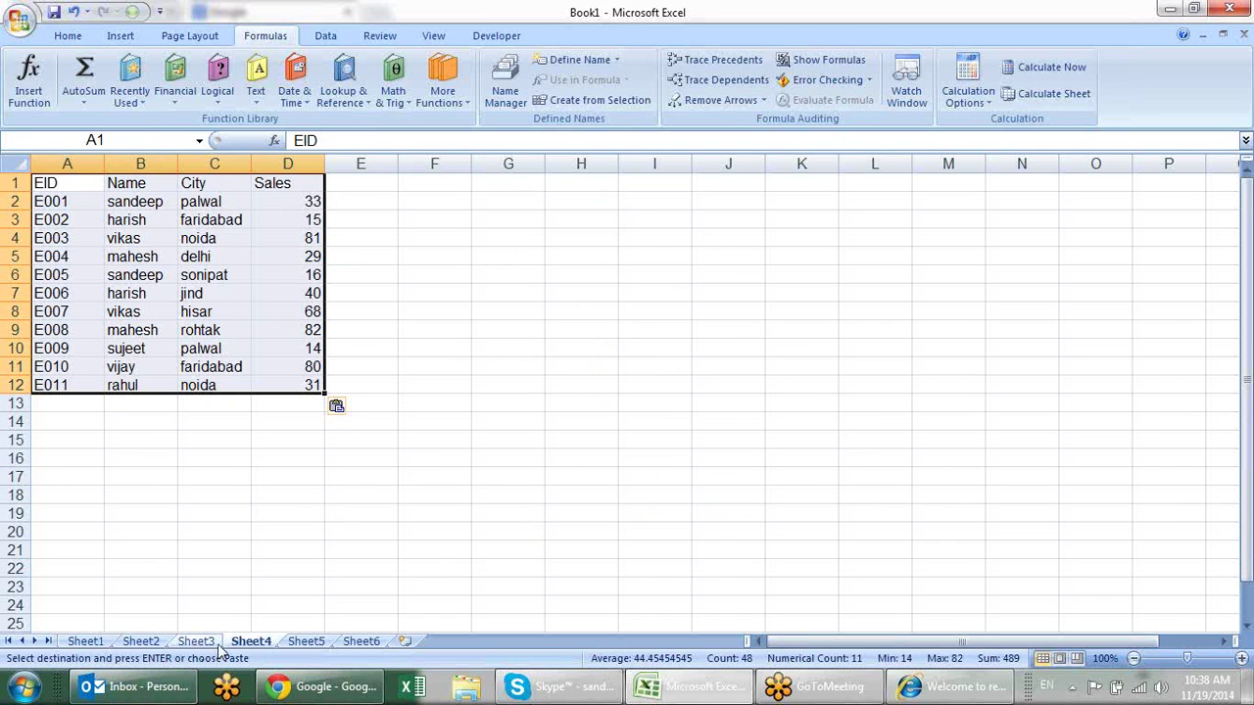
Paste Sheet3's H2:K6 lookup table at Sheet4 G2 and clear its Name, City and Sales results.
left_click(215, 643)
left_click_drag(559, 206, 816, 277)
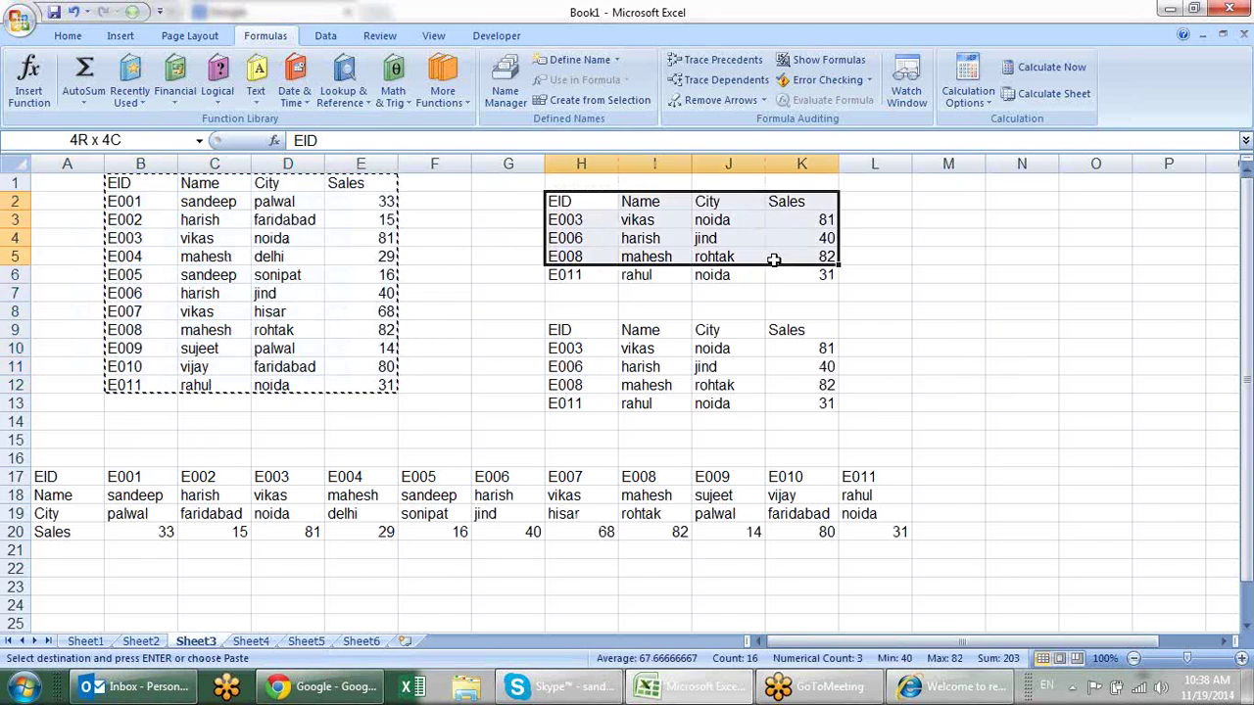
key("ctrl+c")
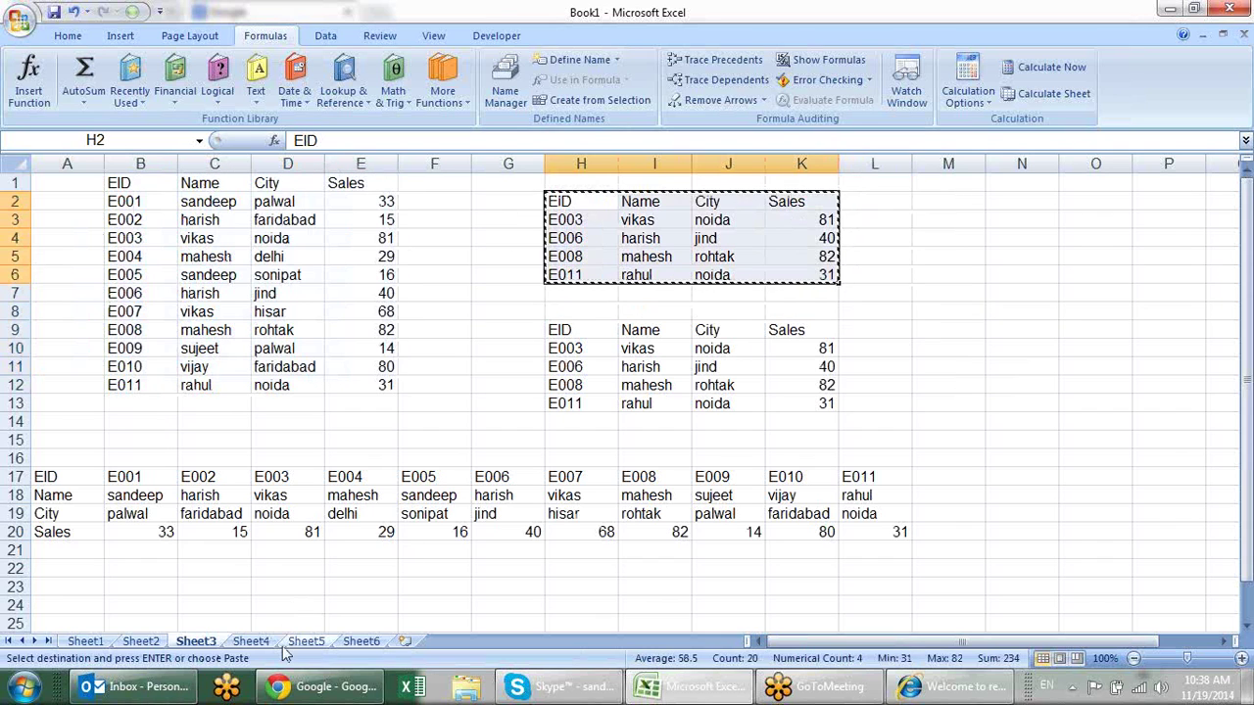
left_click(250, 641)
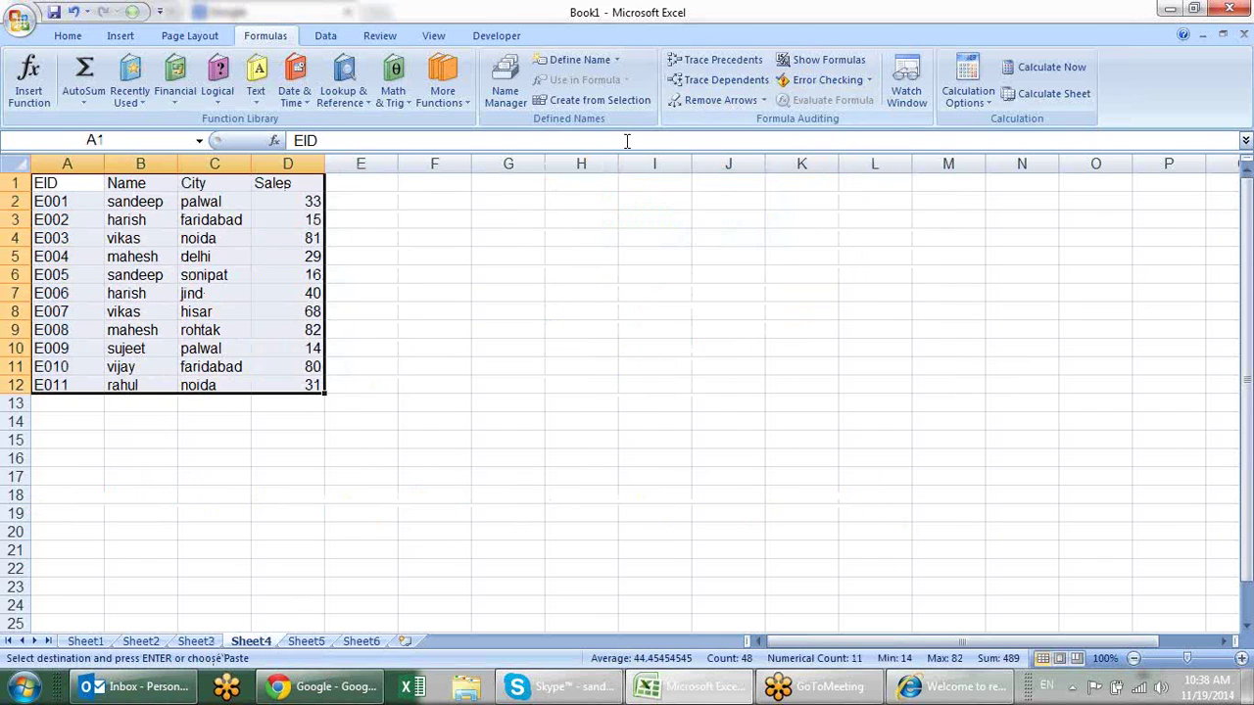
left_click(485, 201)
key("ctrl+v")
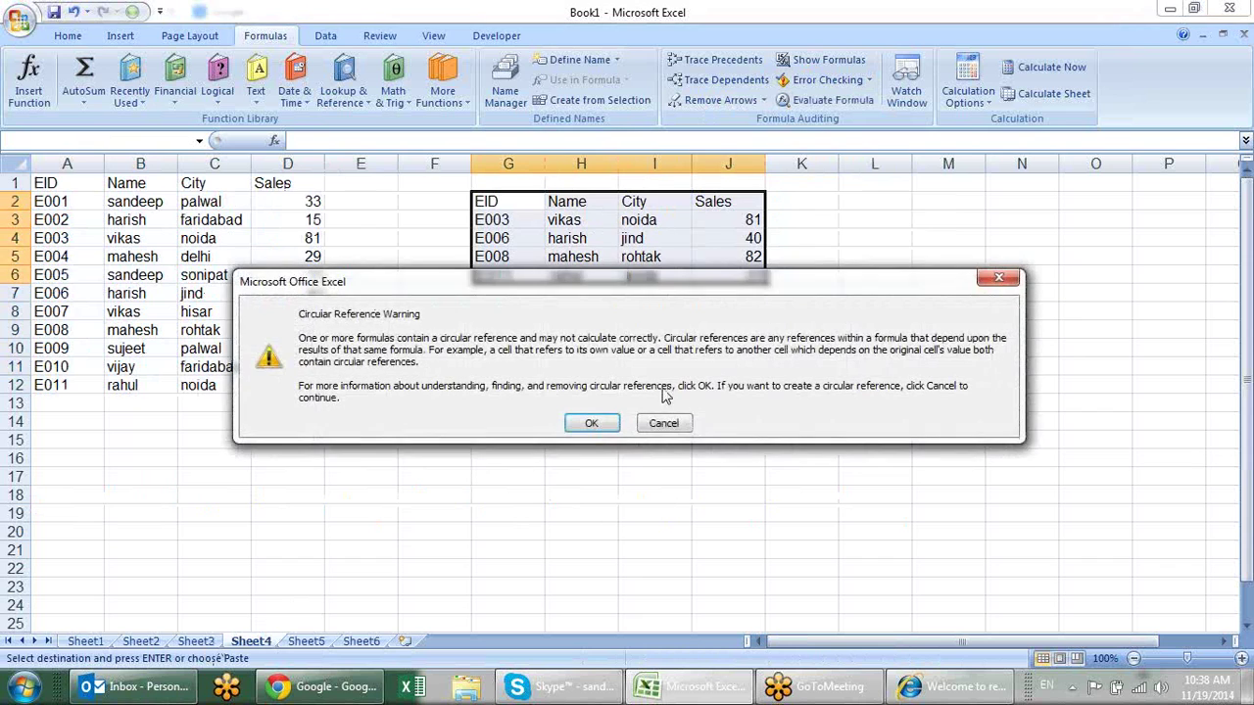
key("Return")
mouse_move(588, 233)
left_mouse_down()
mouse_move(680, 283)
mouse_move(592, 222)
left_mouse_up()
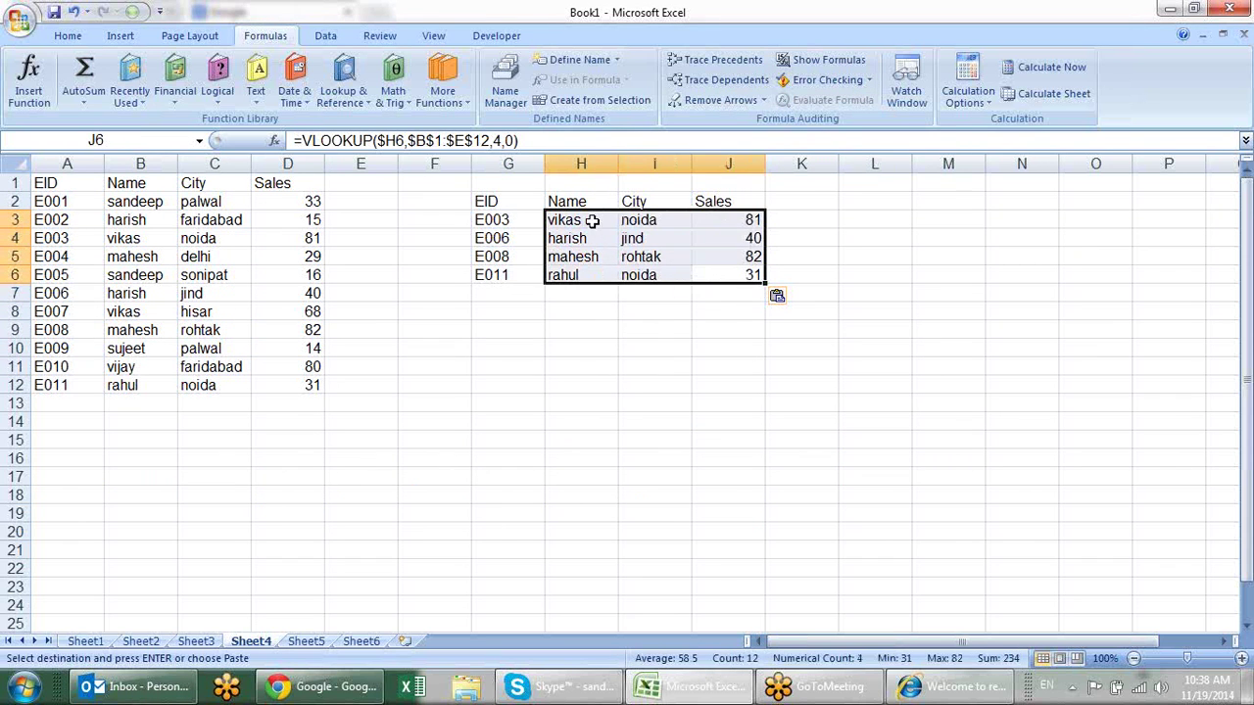
key("Delete")
left_click(672, 456)
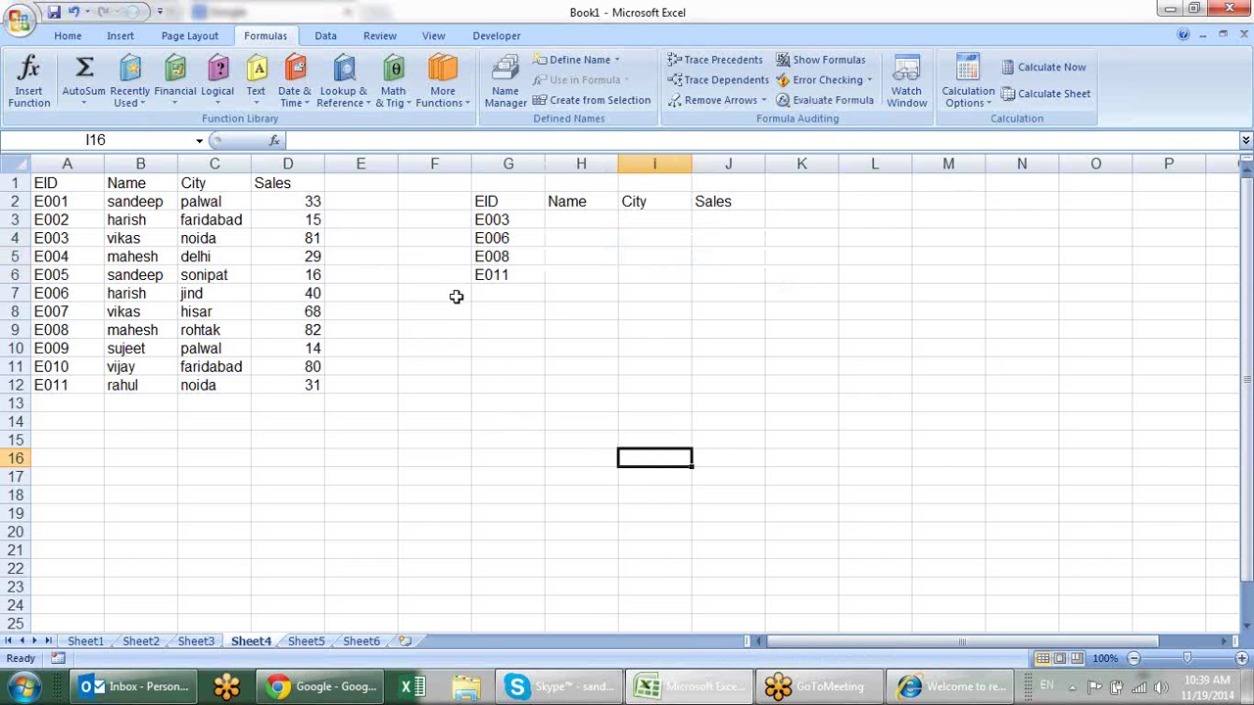
Enter =INDEX(A2:A12,4) in H3.
left_click(822, 235)
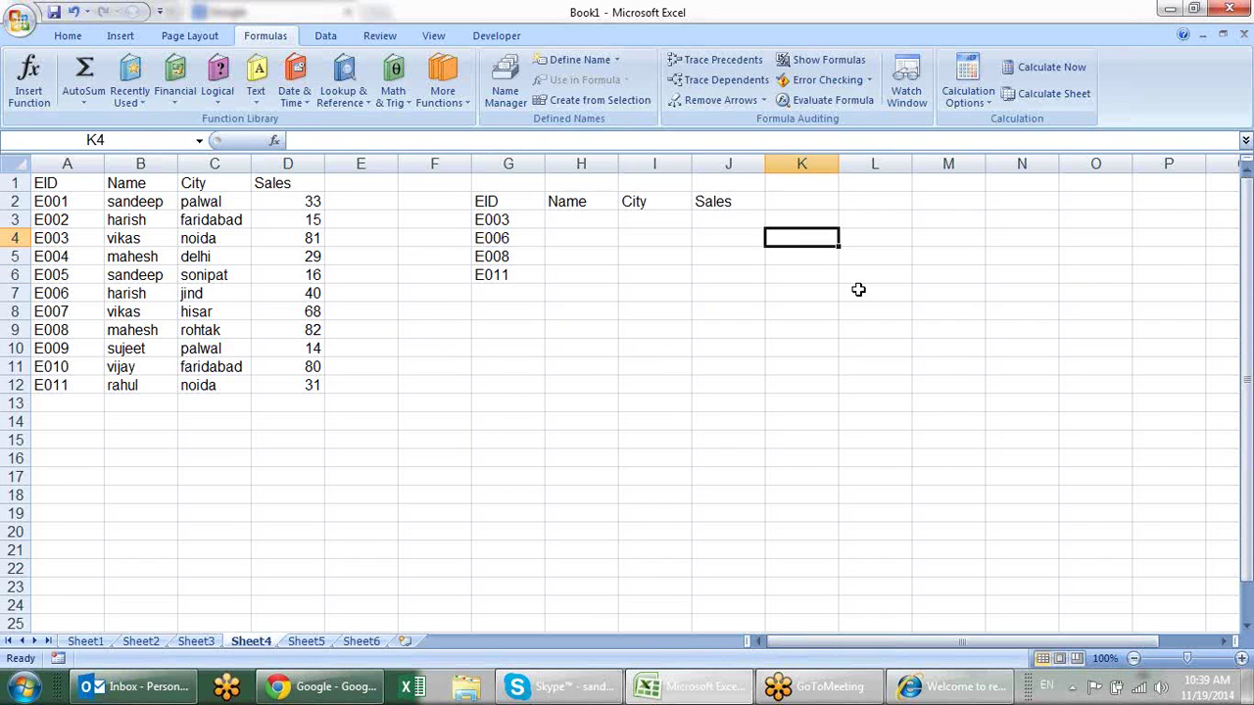
type("=")
key("Escape")
left_click(563, 216)
type("=")
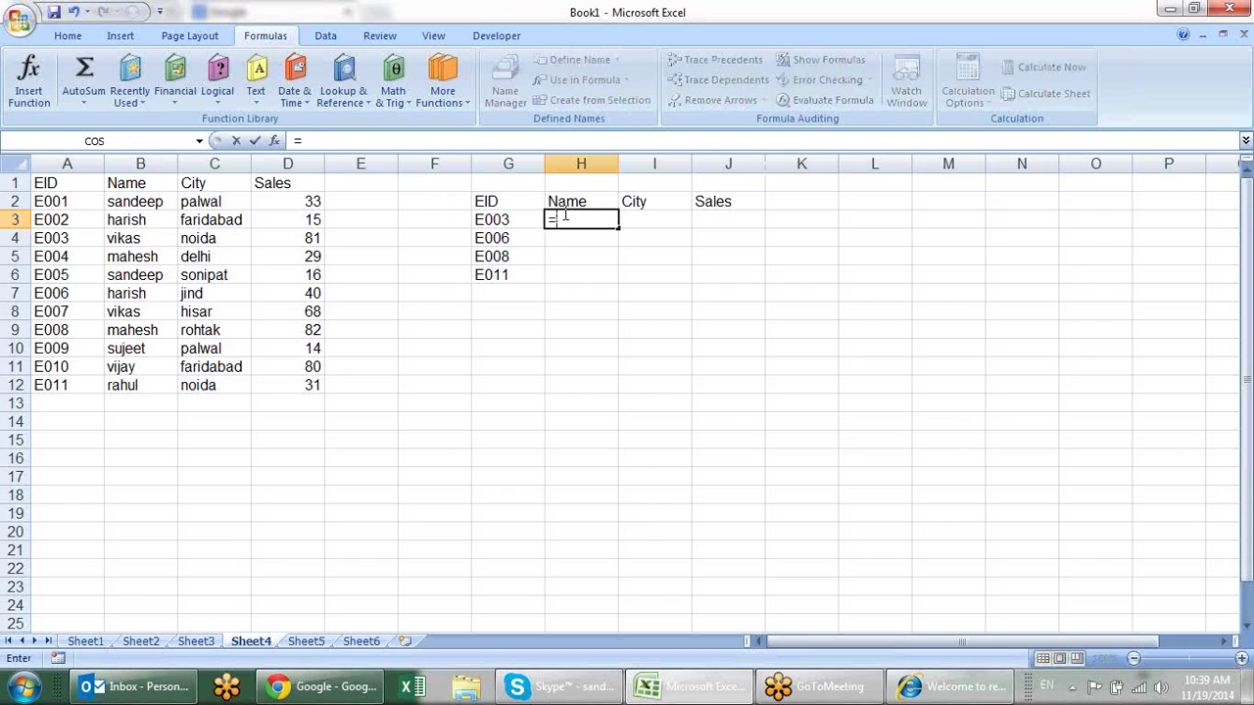
type("in")
key("Tab")
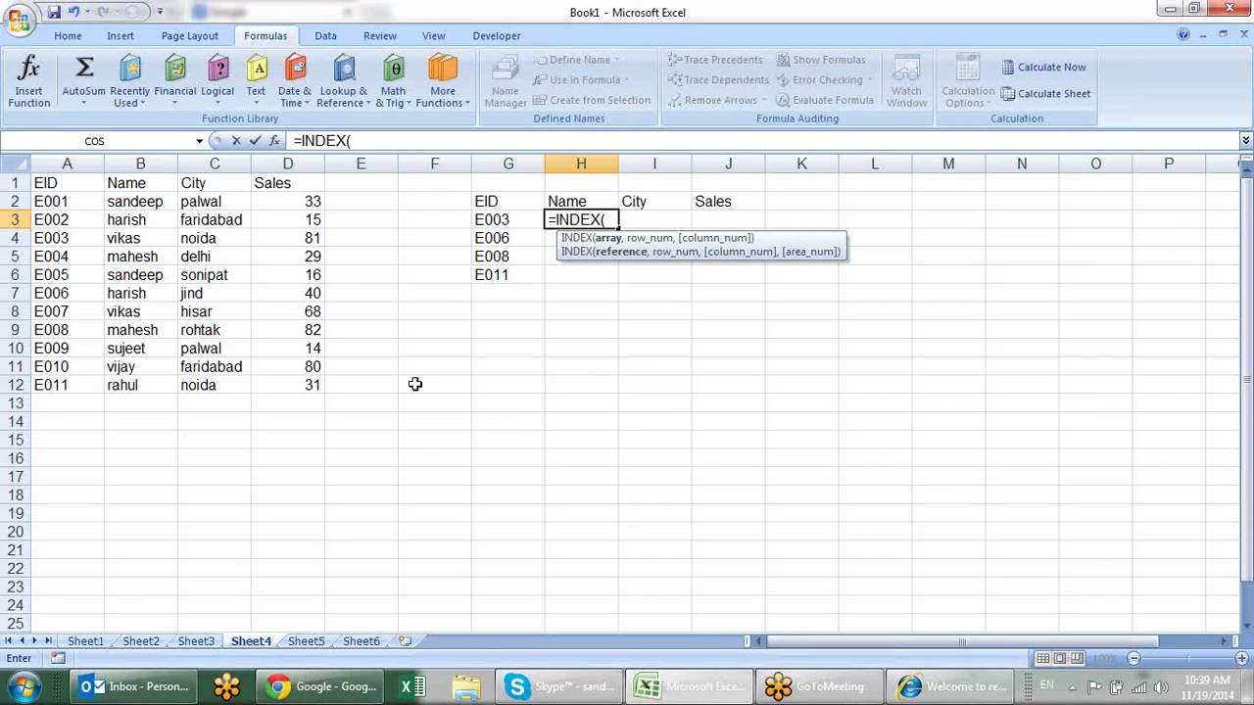
left_click_drag(71, 203, 65, 387)
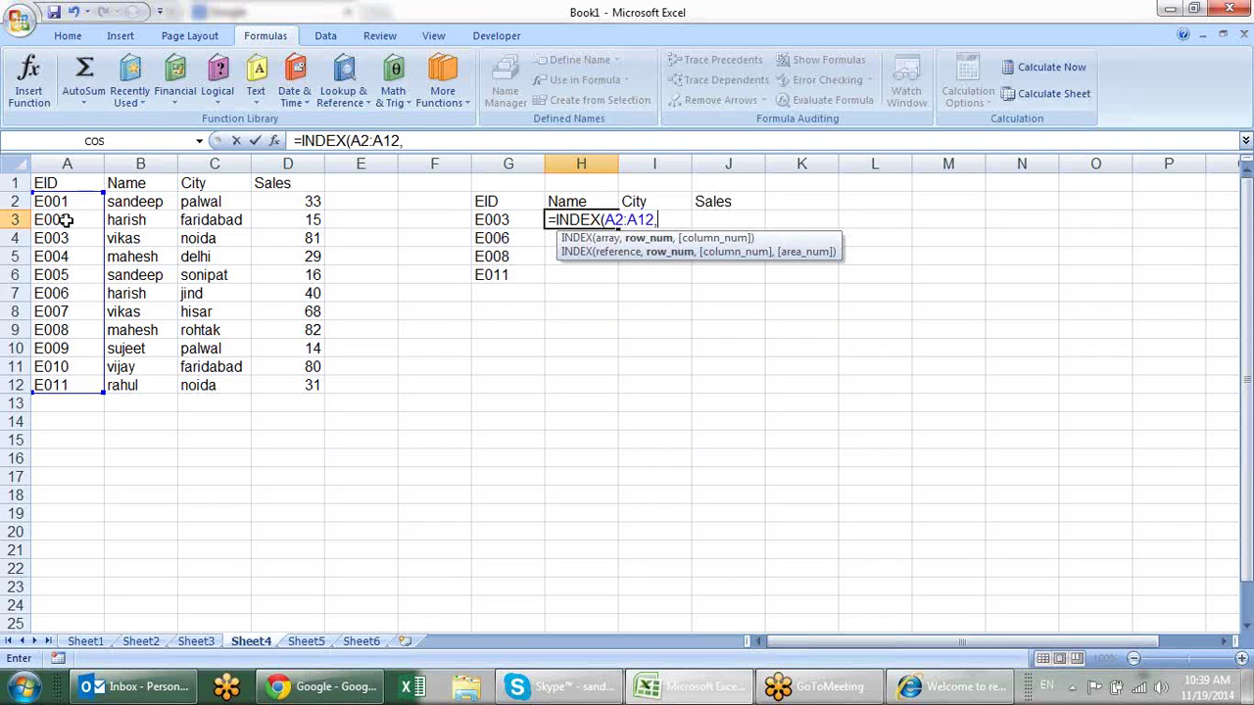
type(")")
key("Return")
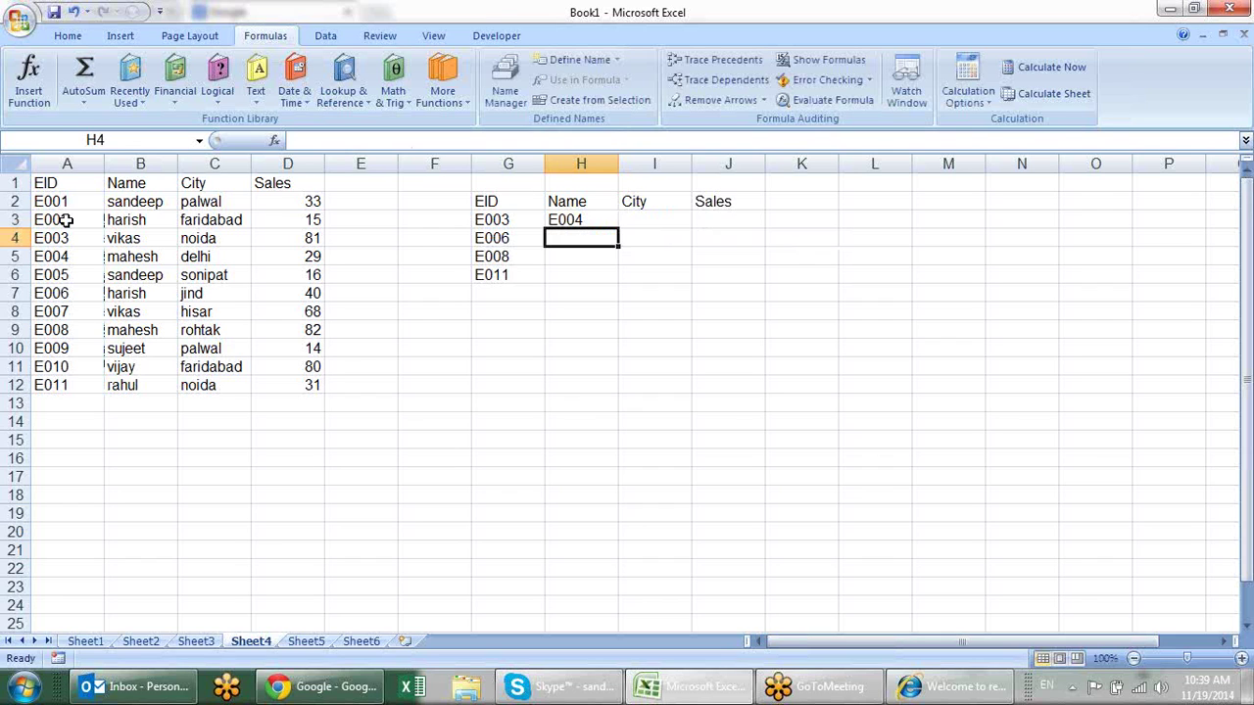
Extend H3's range to A1:A12 so =INDEX(A1:A12,4) returns E003.
left_click(605, 218)
key("F2")
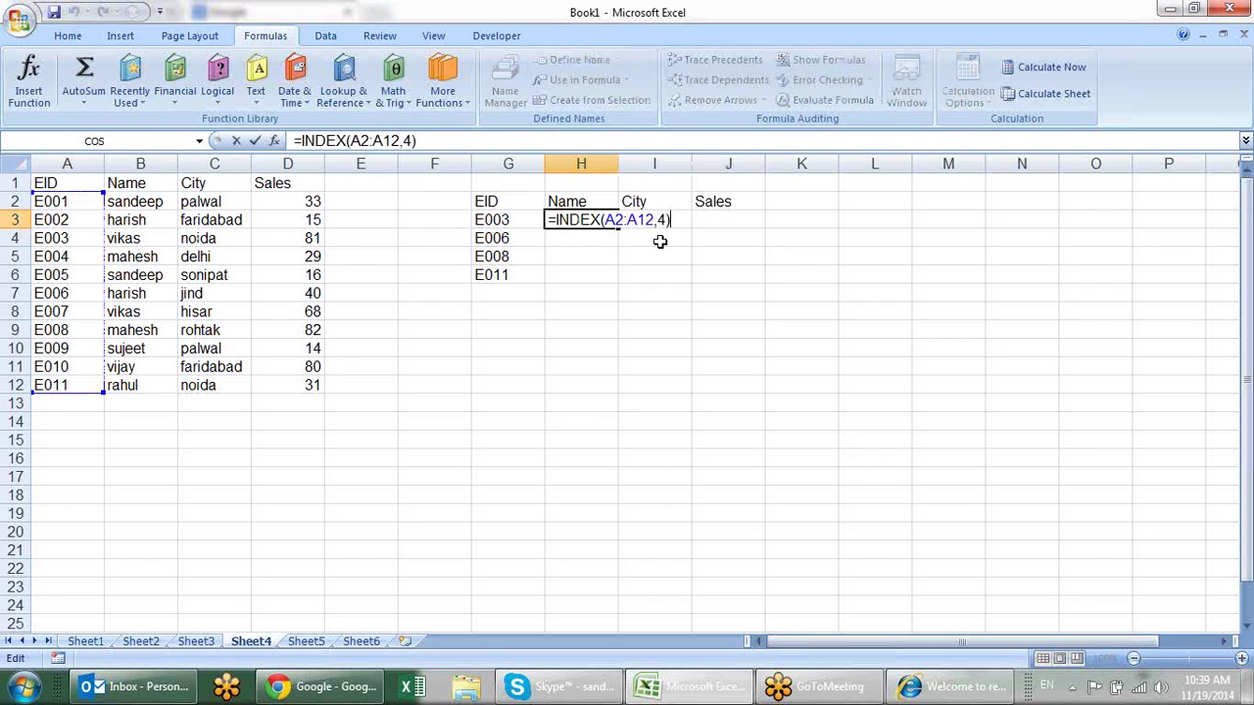
left_click_drag(102, 193, 101, 177)
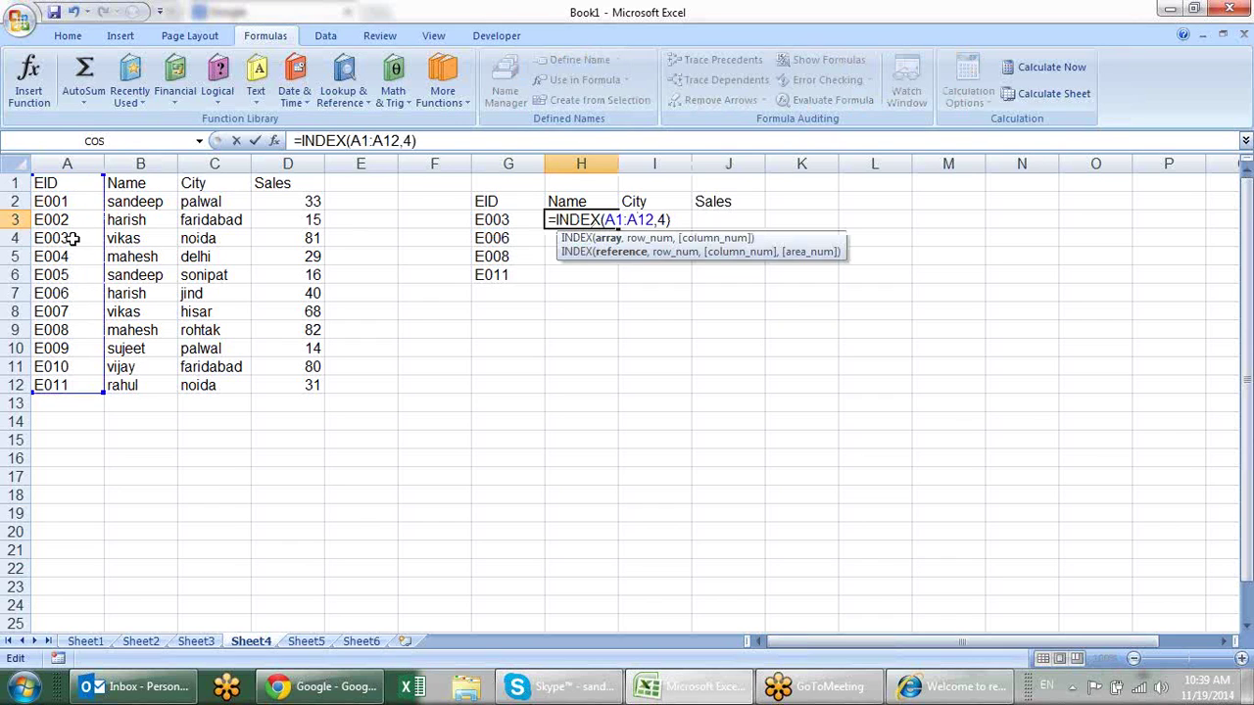
key("Return")
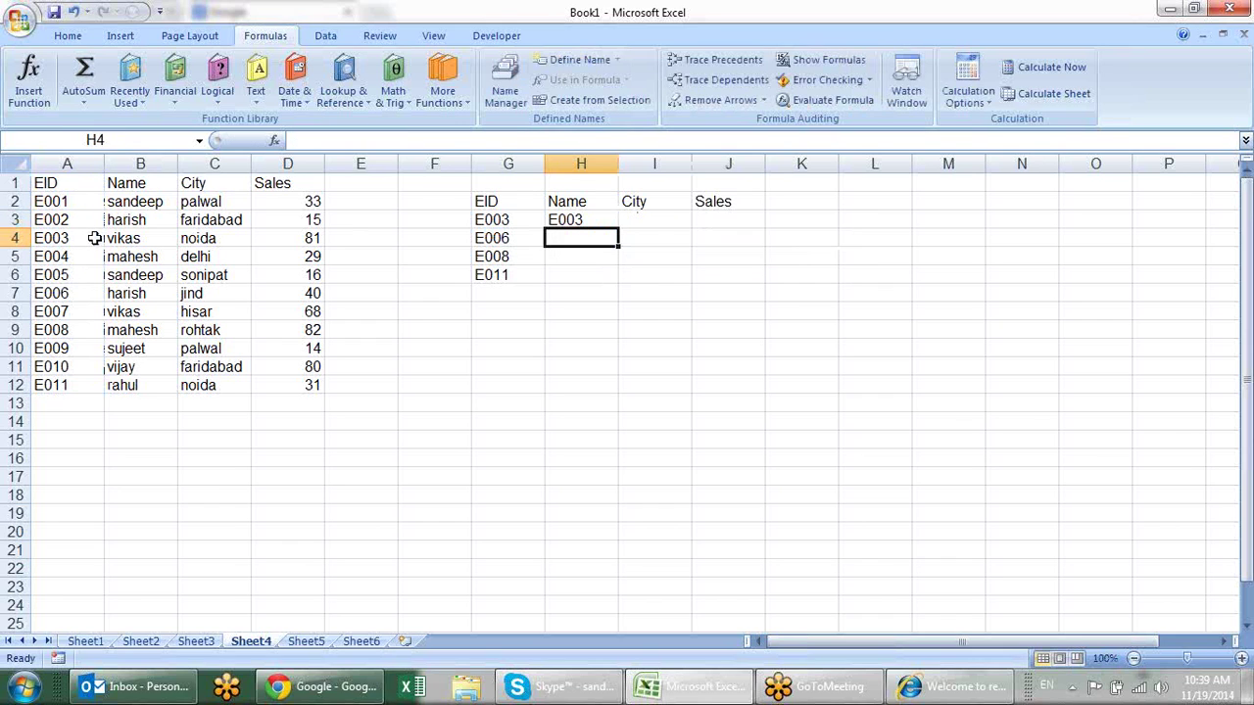
key("Up")
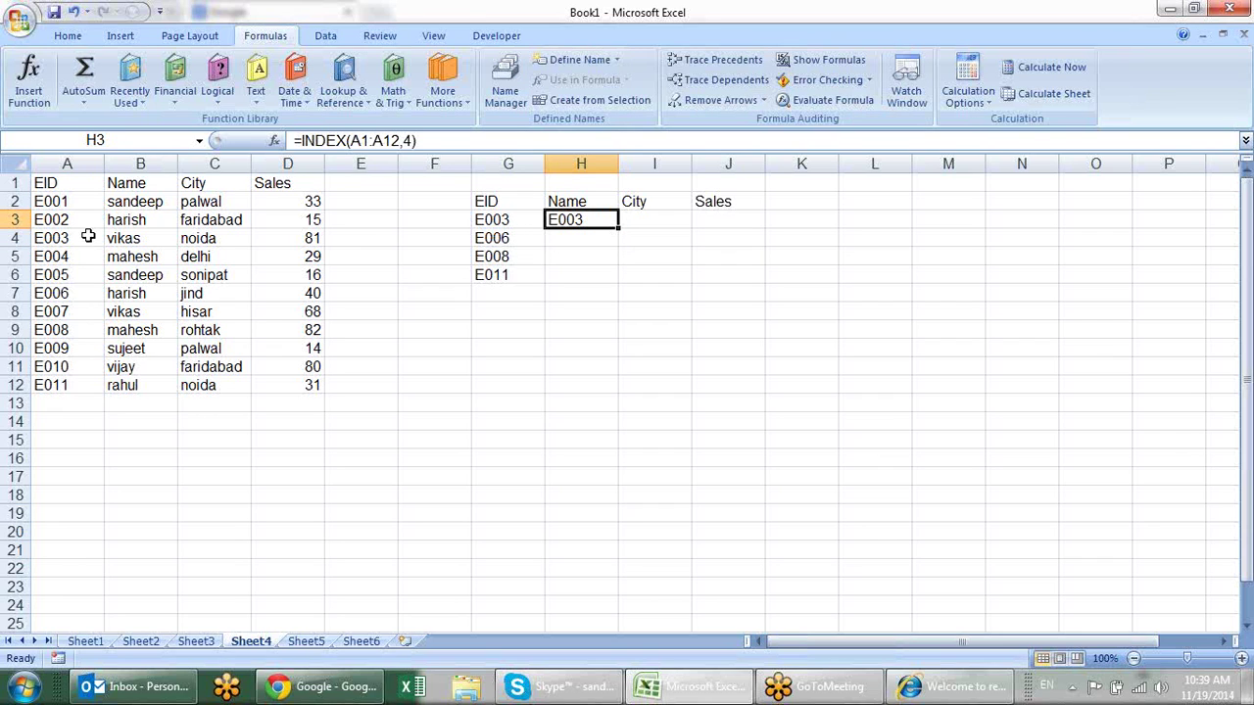
double_click(575, 225)
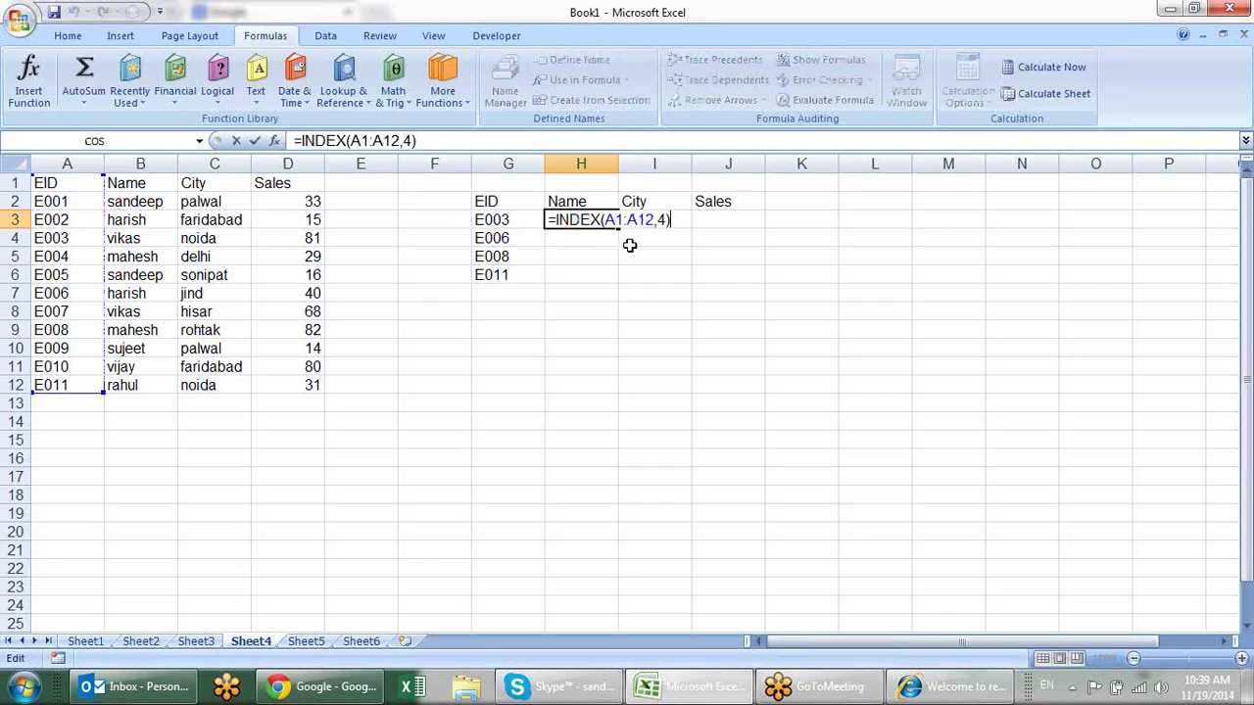
key("Escape")
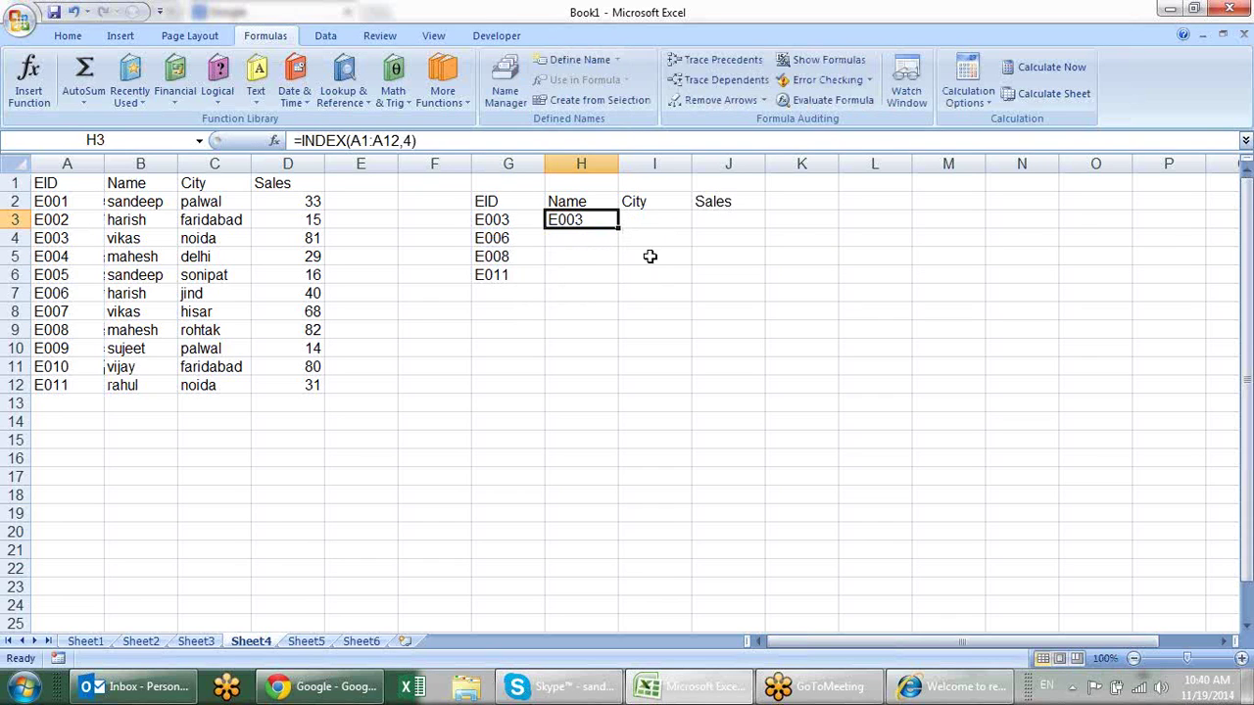
Enter =MATCH(G3,A1:A12,0) in I3, returning 4 for E003.
left_click(637, 226)
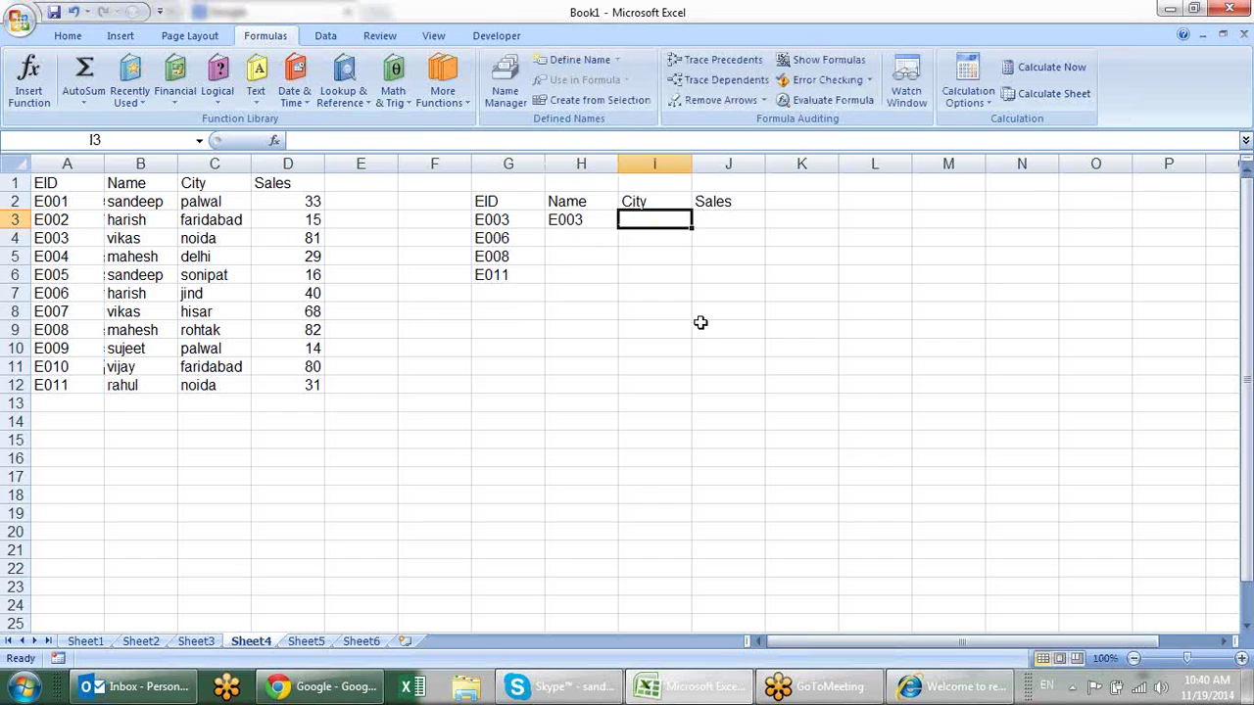
type("=")
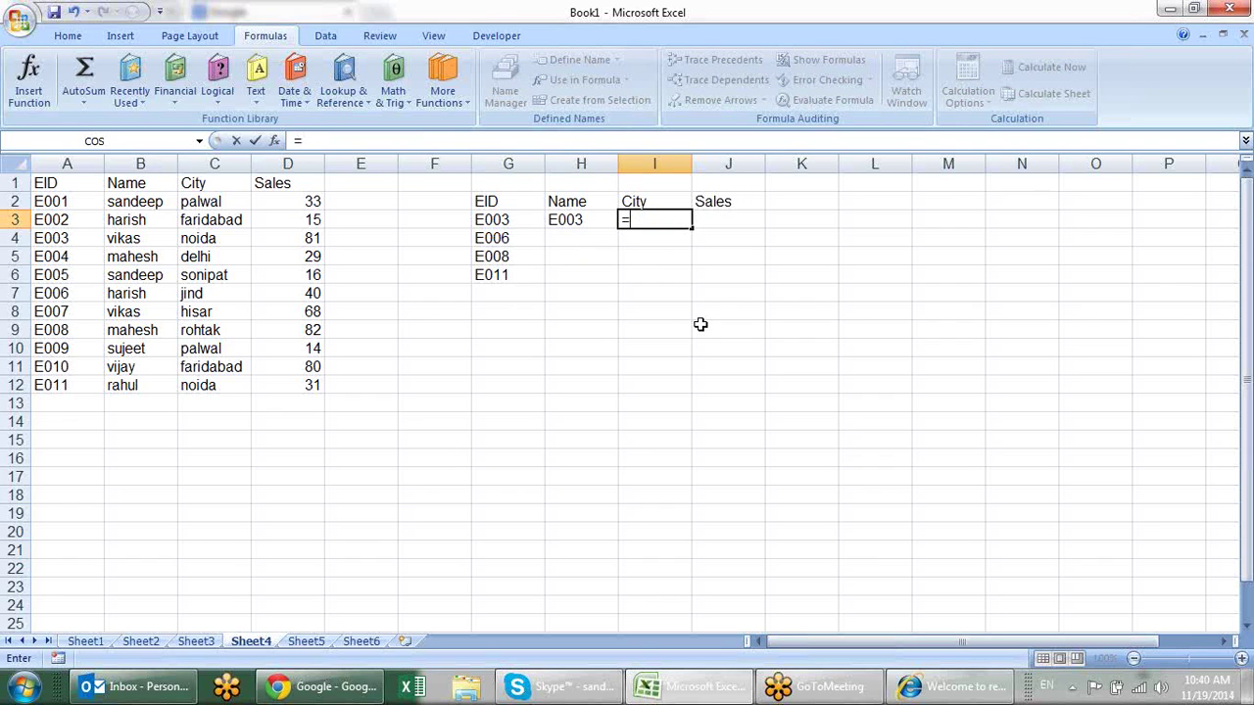
type("MA")
key("Tab")
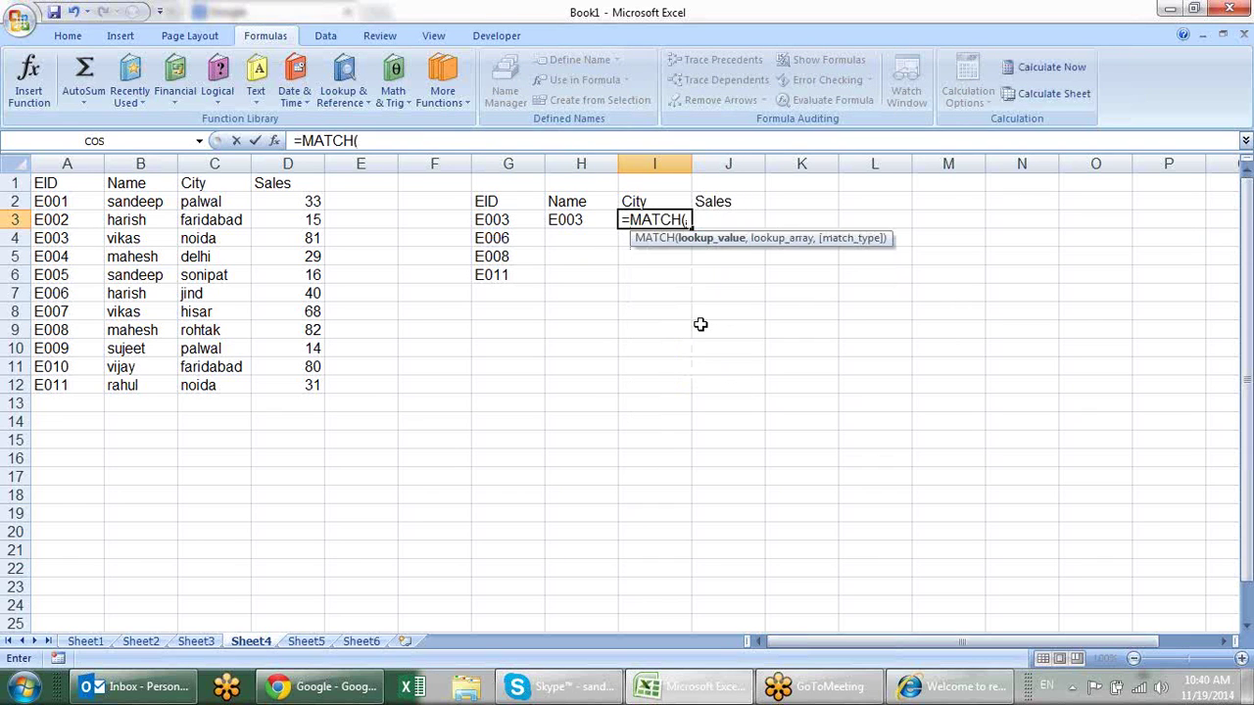
left_click(499, 222)
type(",")
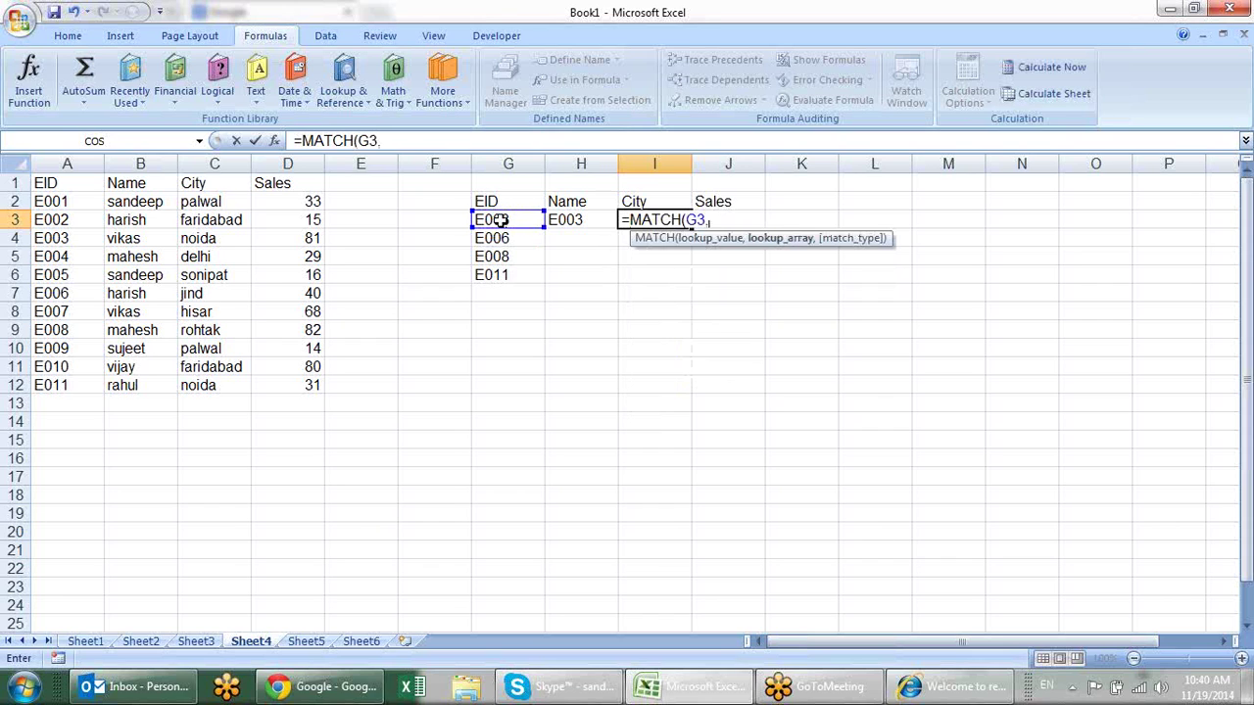
left_click_drag(79, 185, 70, 388)
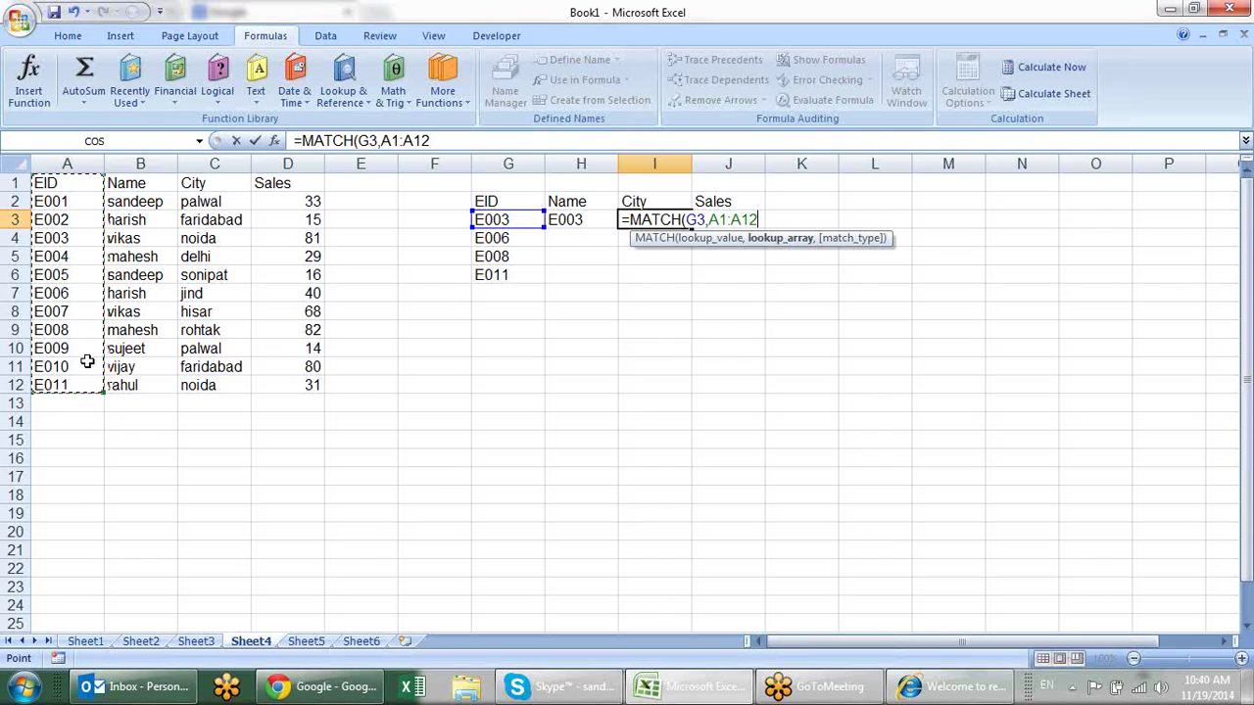
type(",")
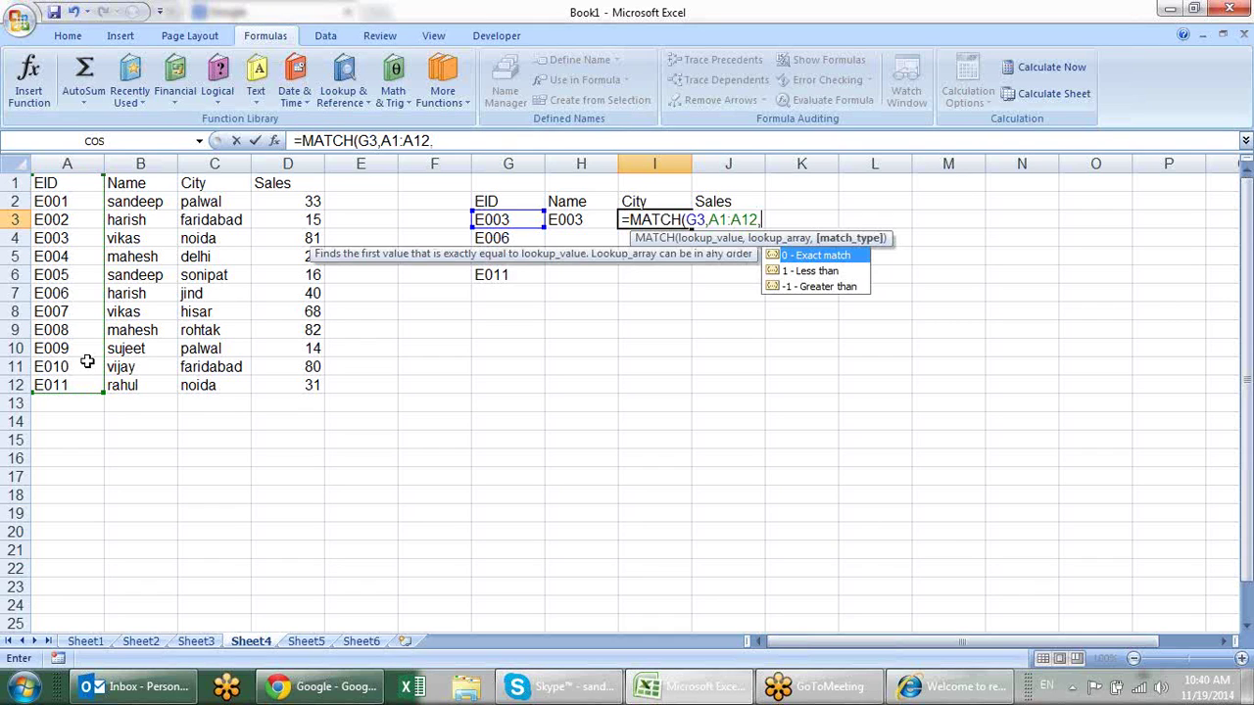
type("0")
type(")")
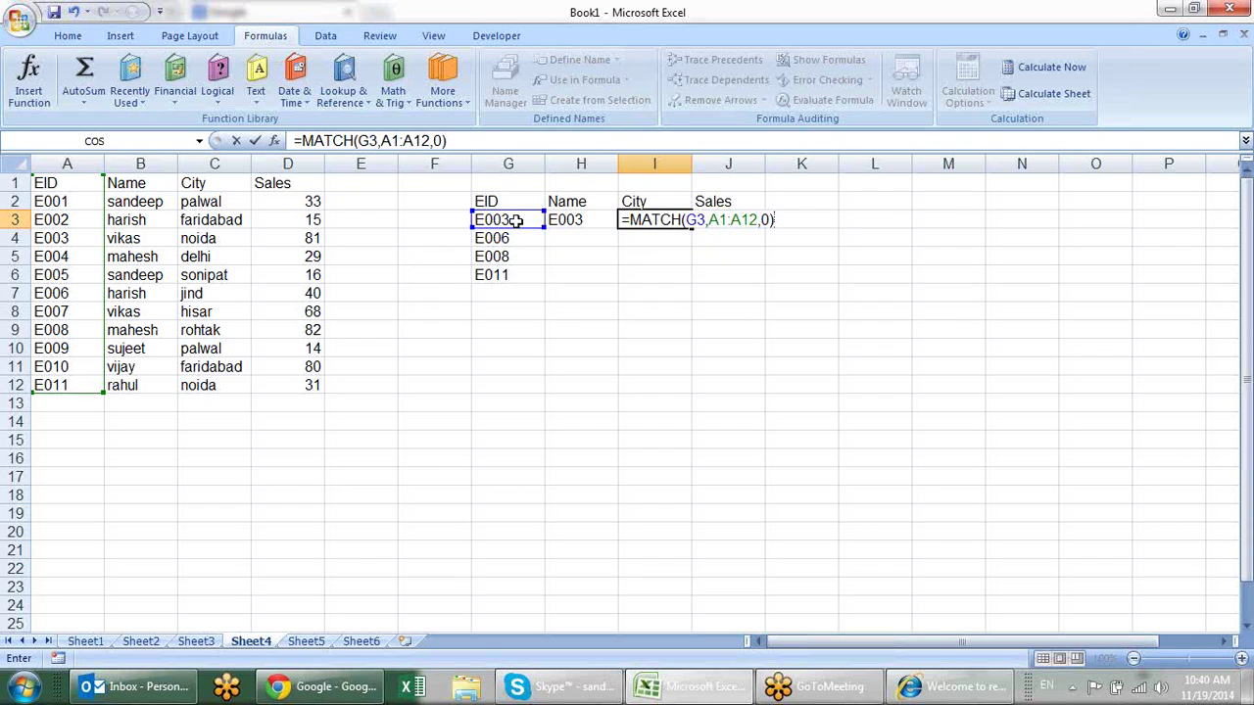
key("Return")
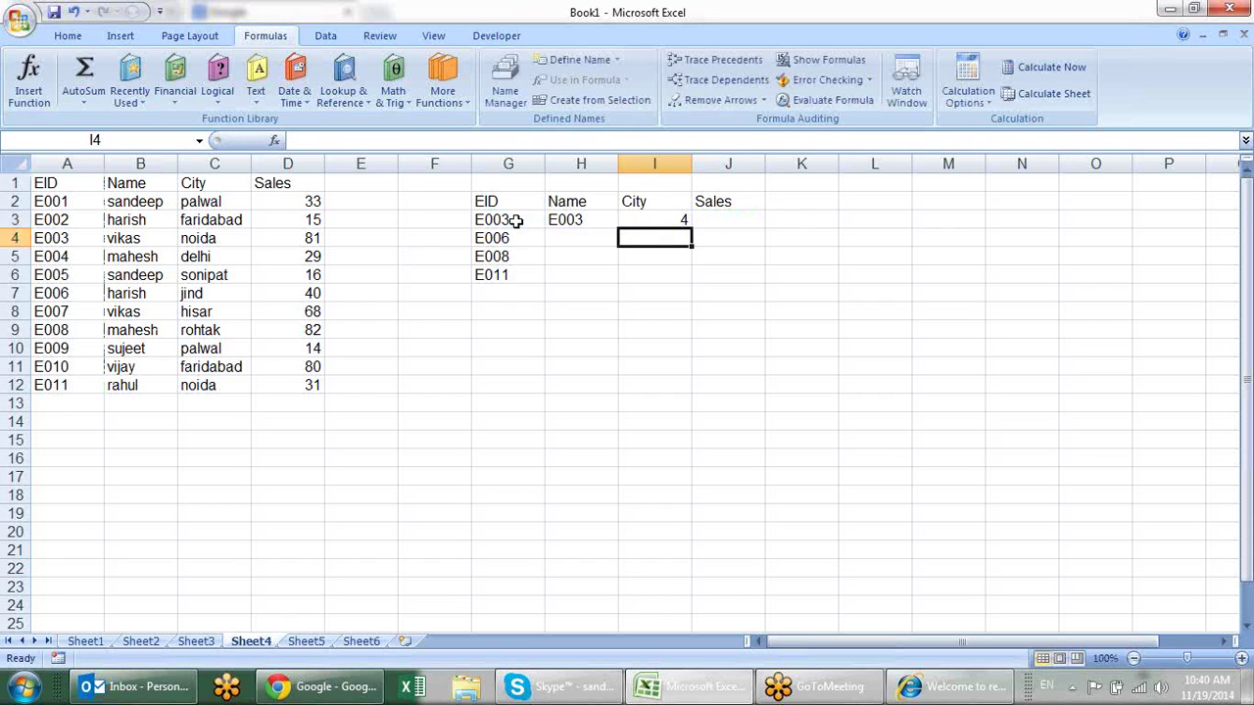
left_click(683, 222)
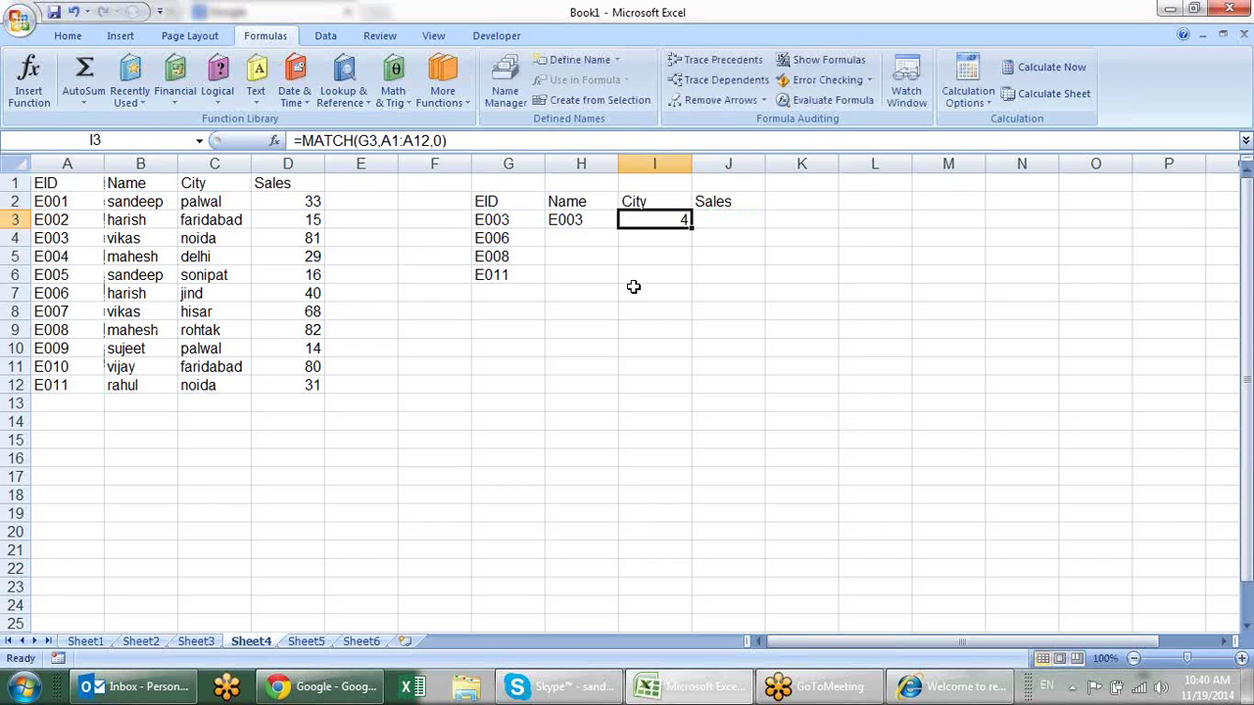
double_click(635, 218)
Replace H3's hardcoded INDEX row number 4 with a reference to I3's MATCH result.
key("Escape")
left_click(596, 221)
double_click(602, 219)
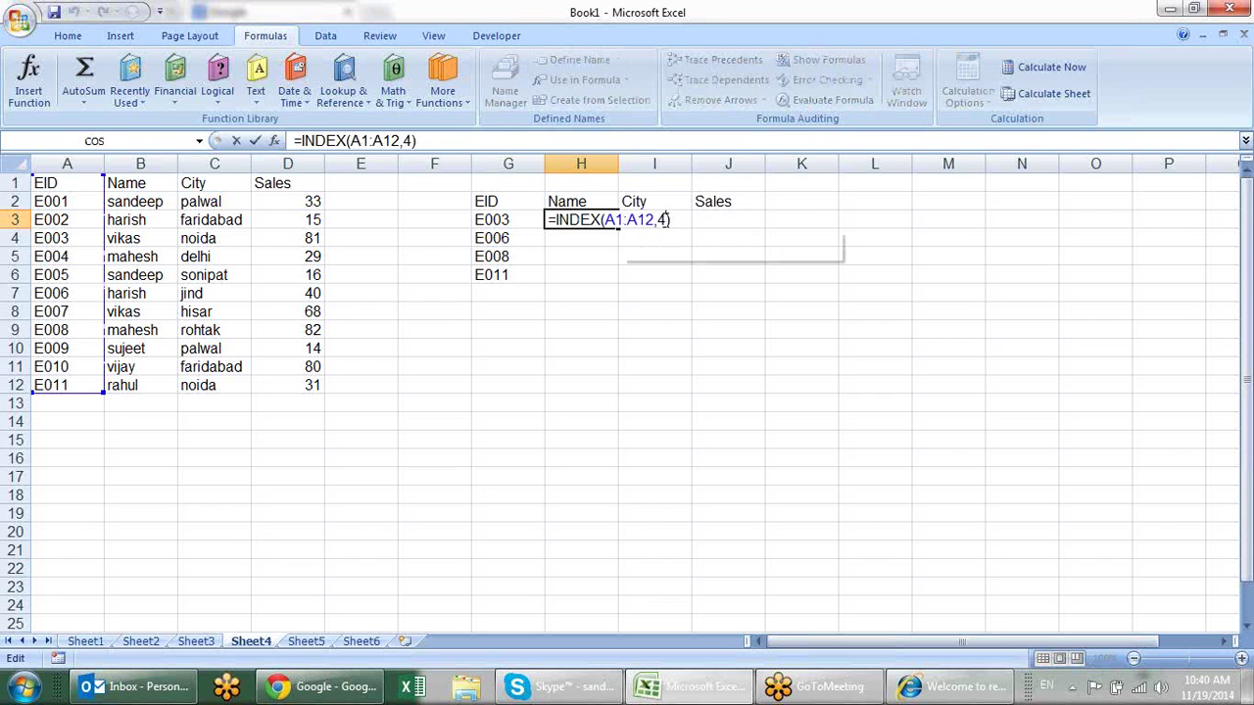
key("BackSpace")
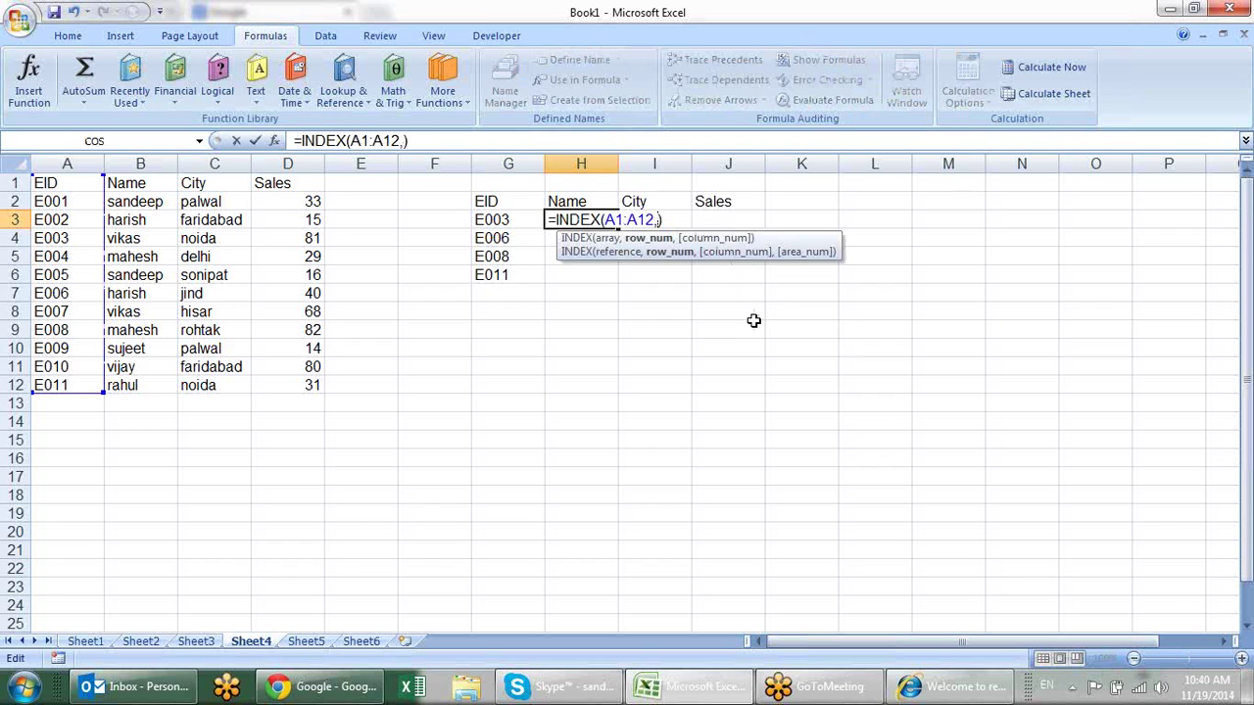
left_click(737, 222)
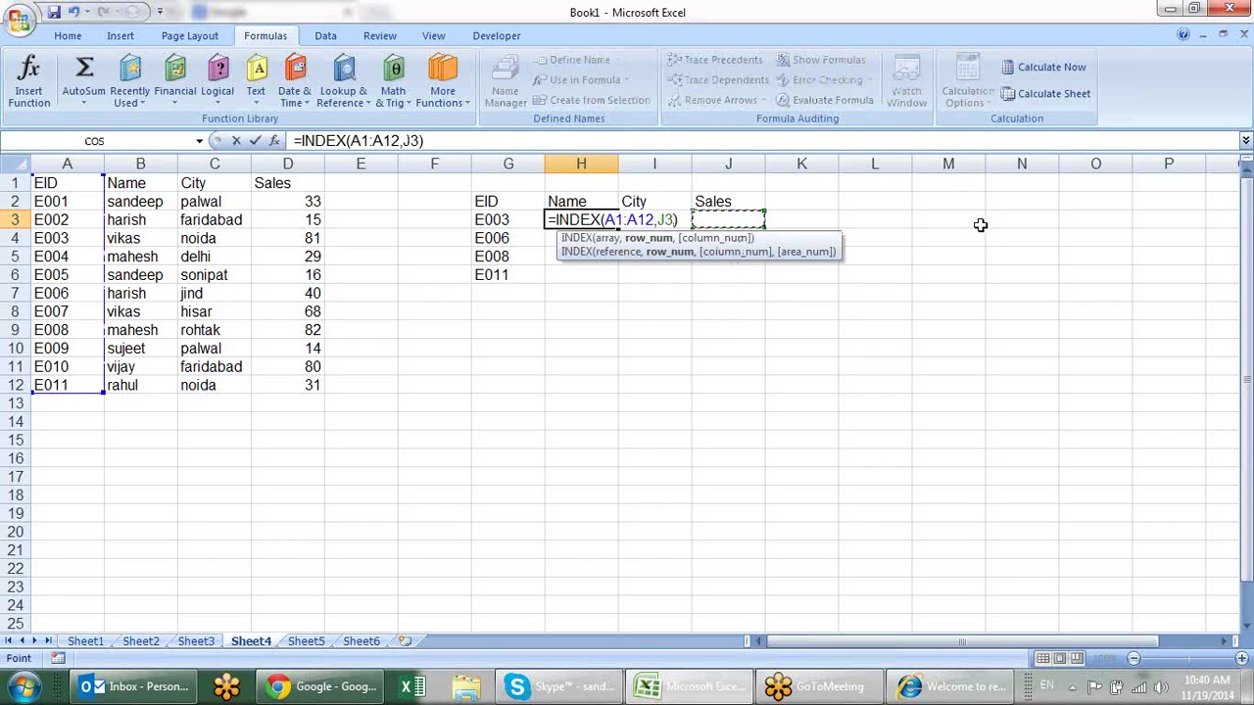
key("Left")
key("Return")
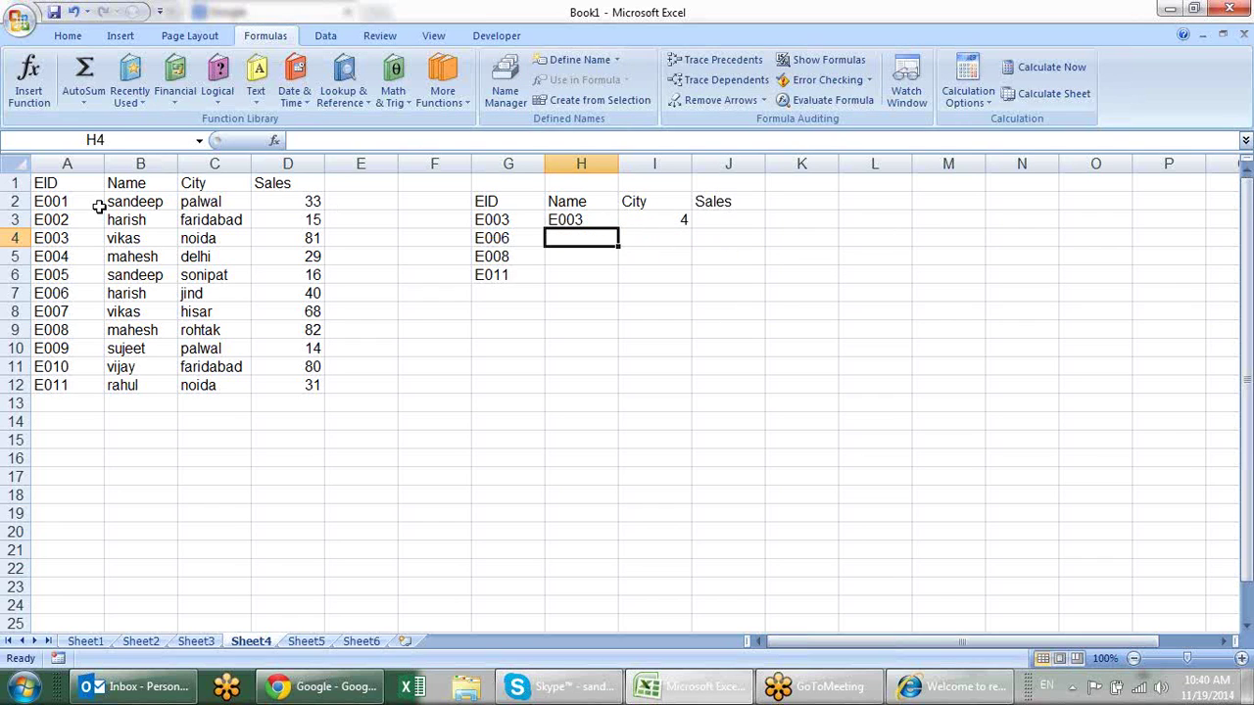
Review the formulas in H3 and I3 without changing them.
double_click(609, 221)
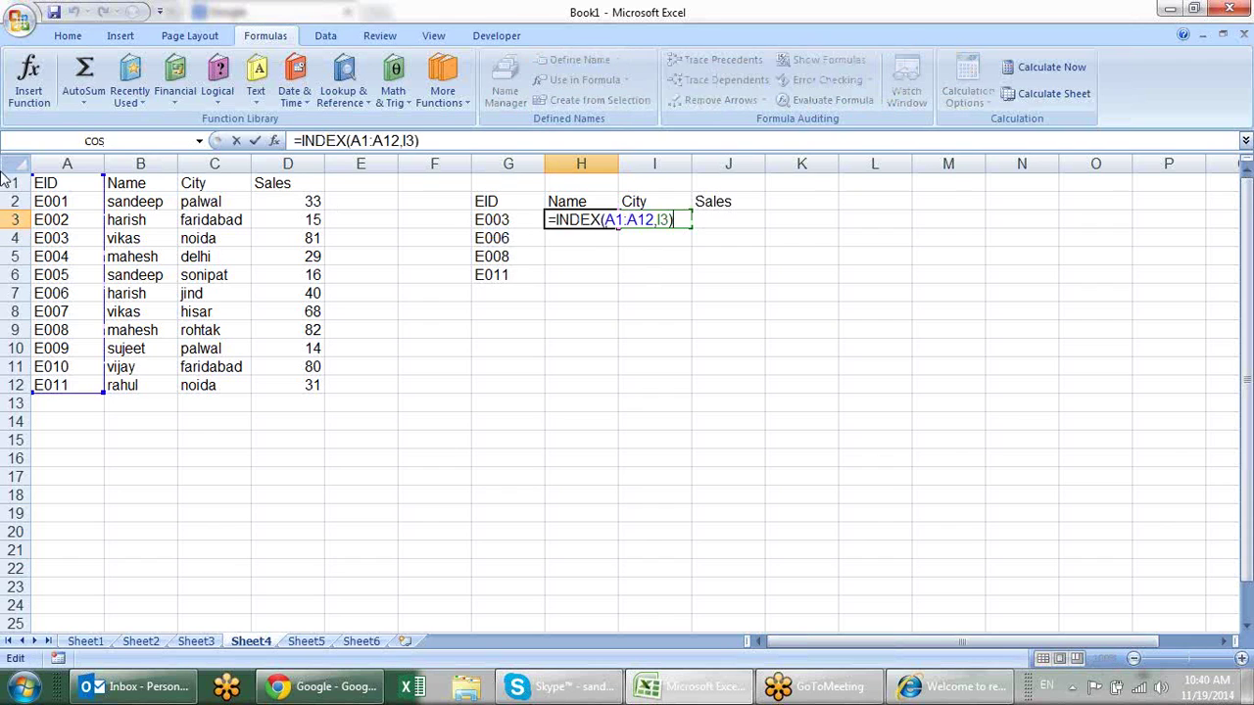
key("Escape")
left_click(676, 203)
left_click(672, 218)
Change the EID in G3 to E002 and check I3's MATCH position against the EID list.
left_click(501, 220)
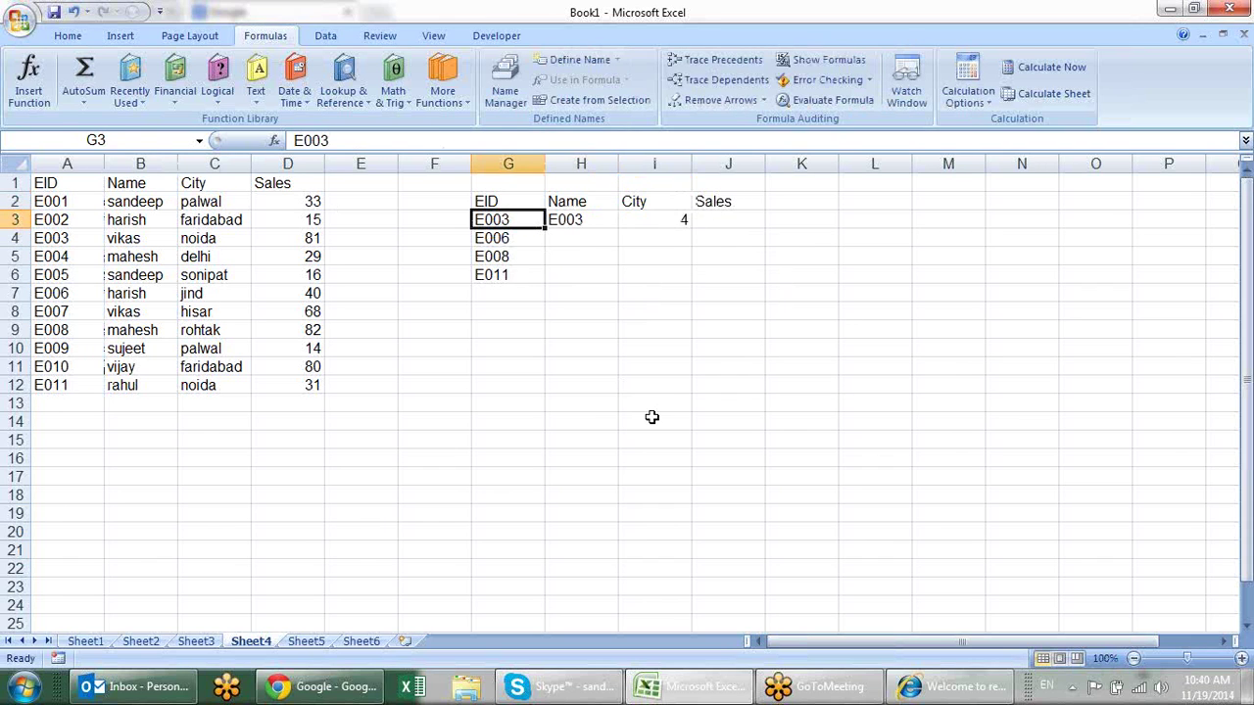
type("E002")
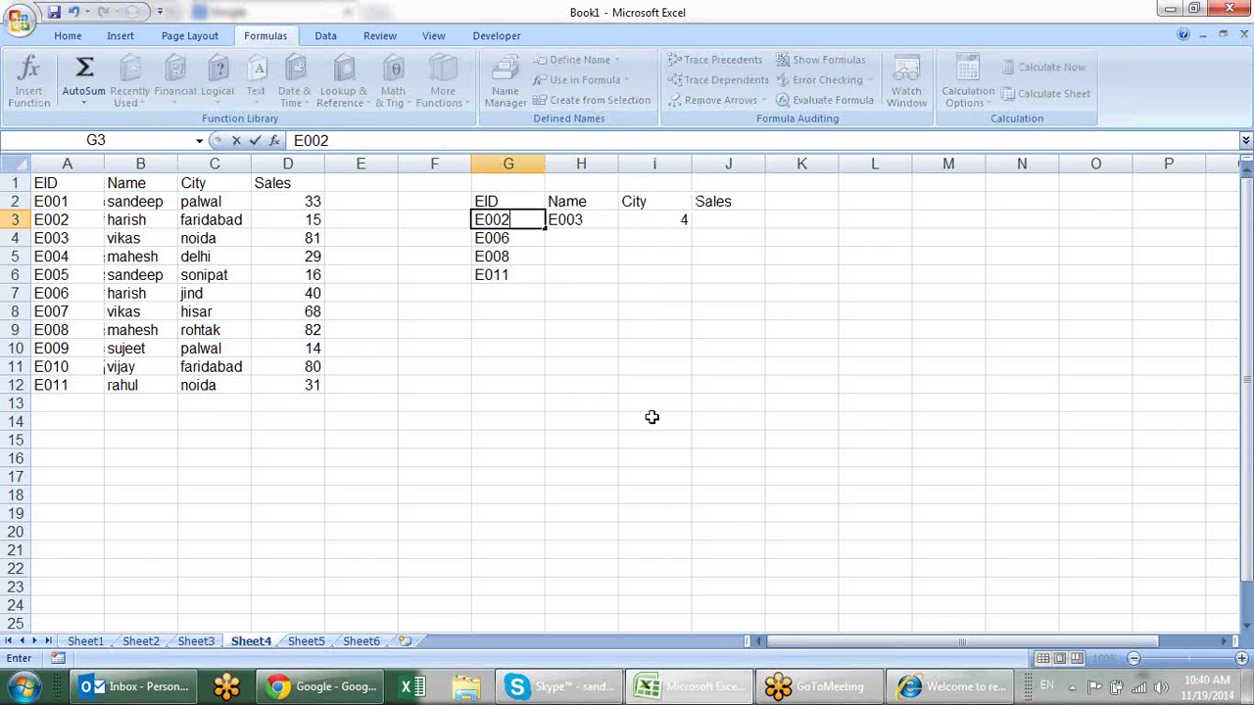
key("Return")
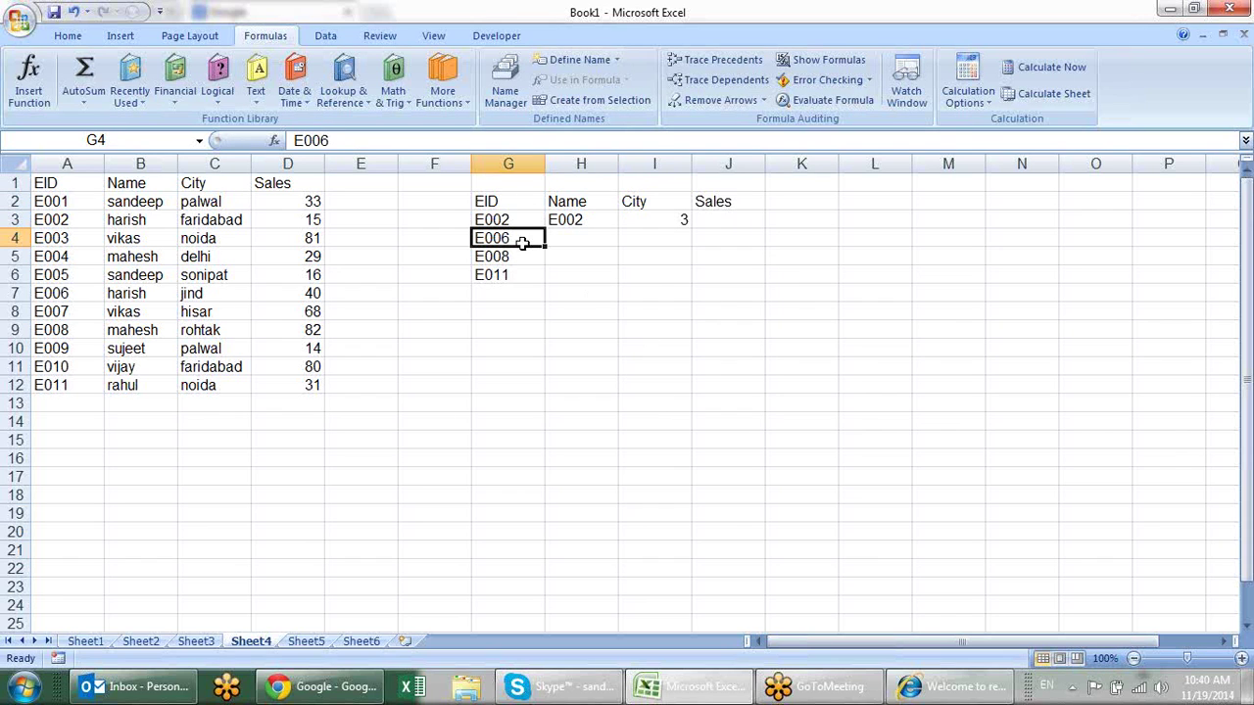
left_click(654, 221)
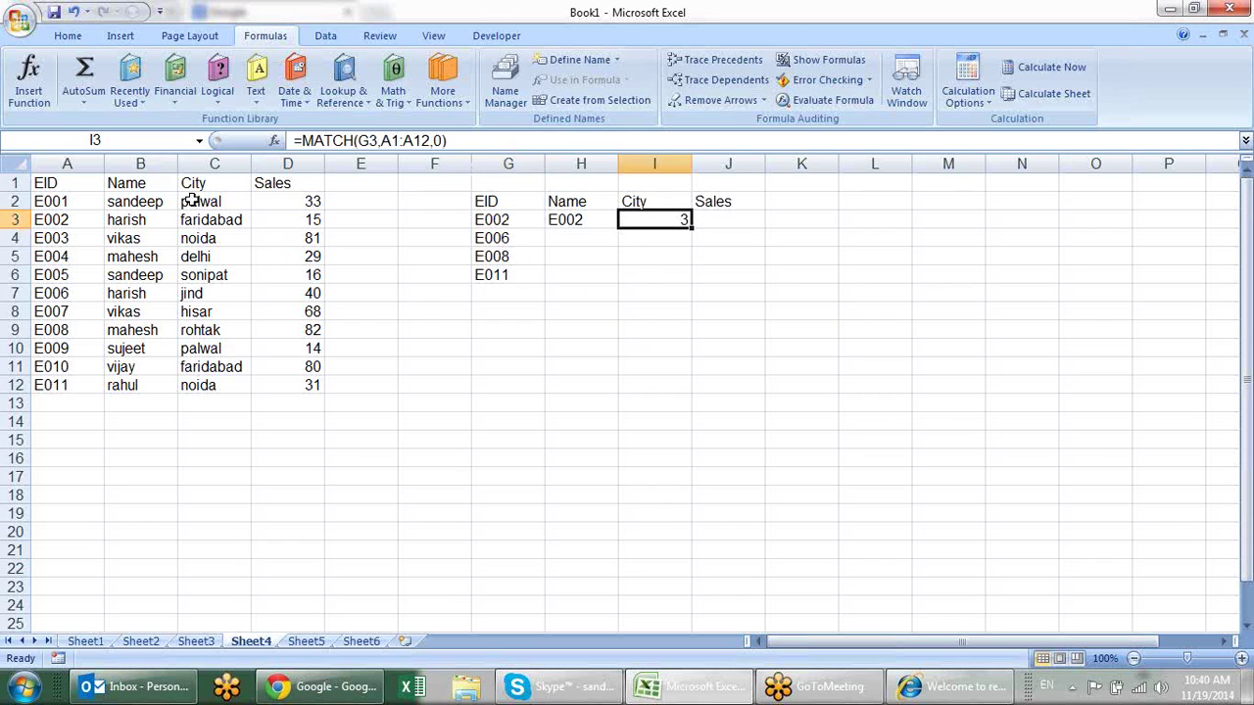
left_click_drag(92, 284, 83, 314)
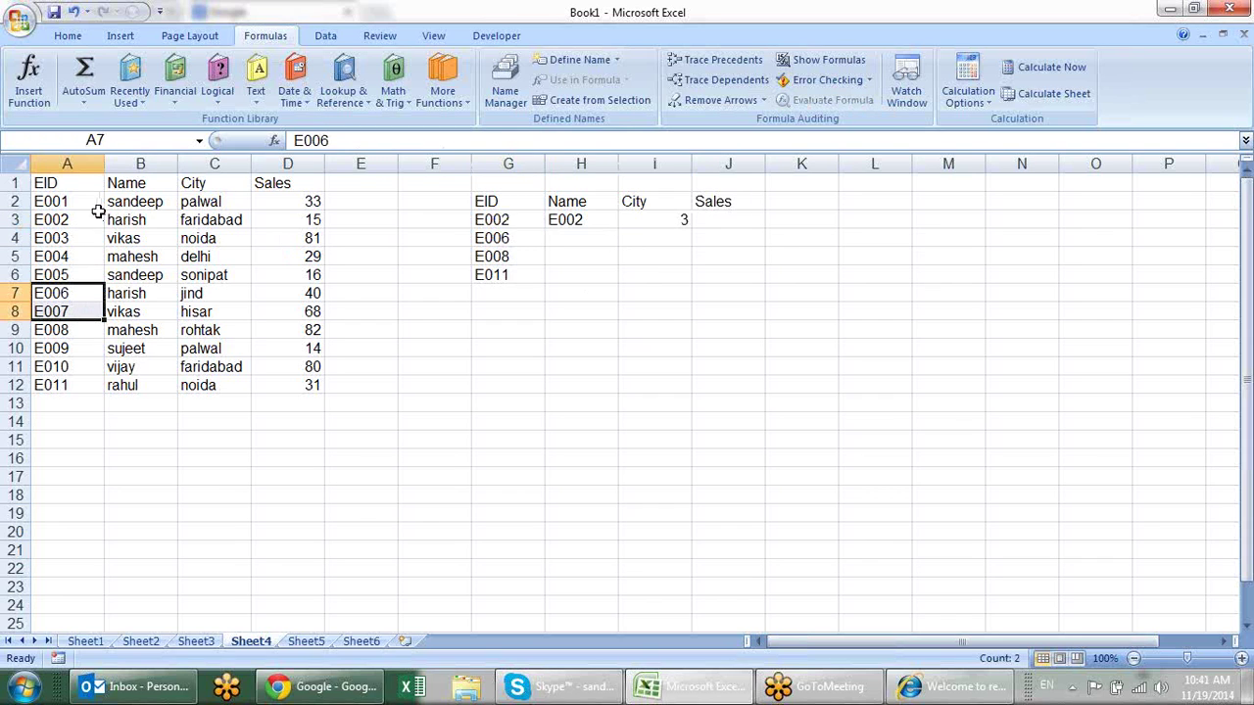
left_click(685, 221)
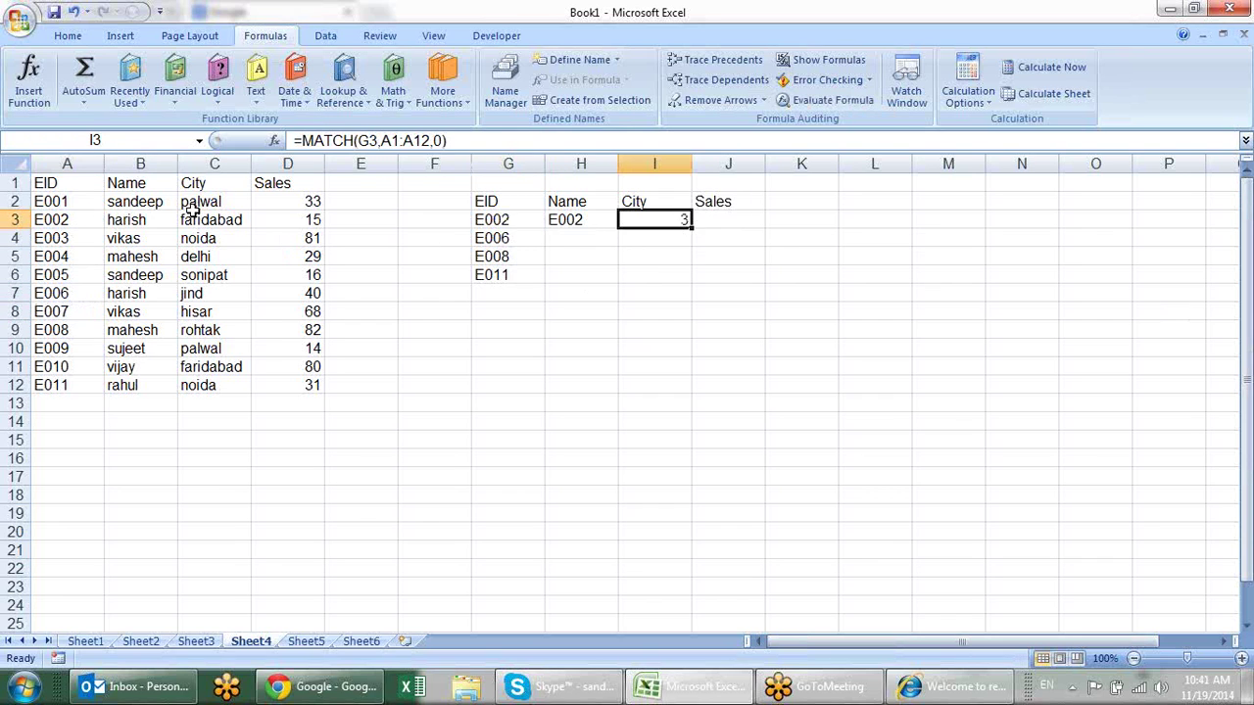
Point H3's INDEX range at the Name column B1:B12 so it returns harish.
left_click(572, 221)
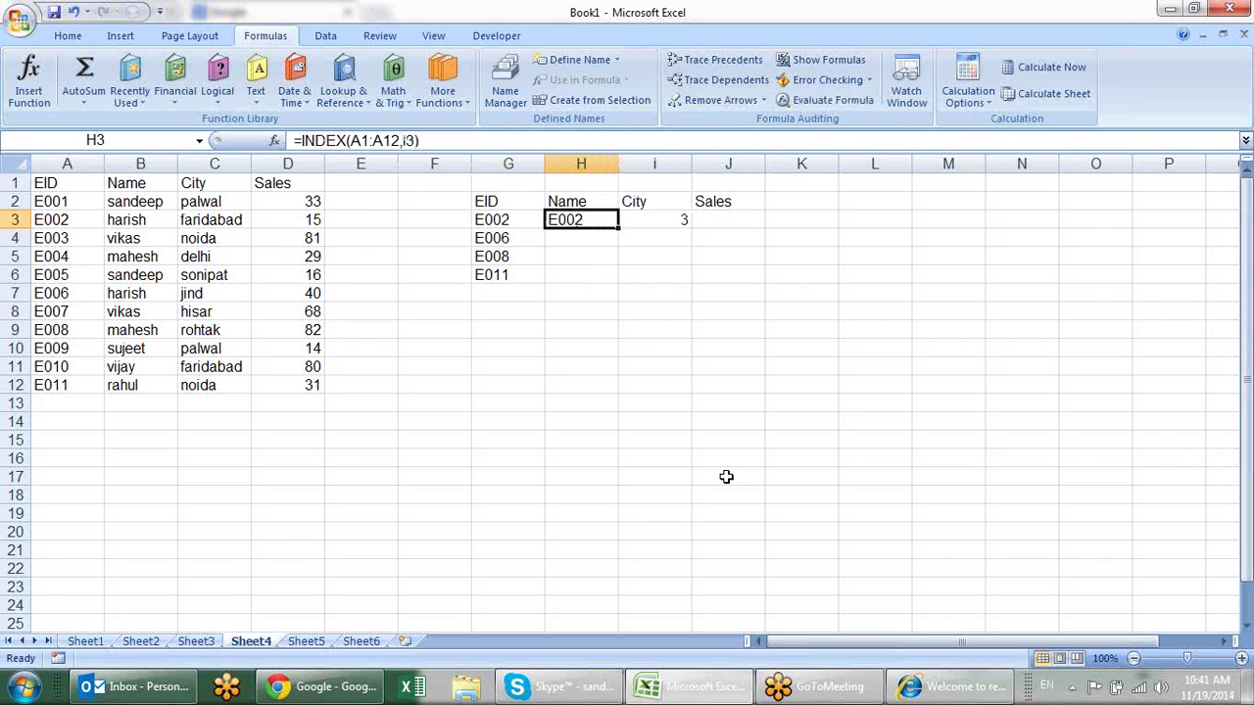
key("F2")
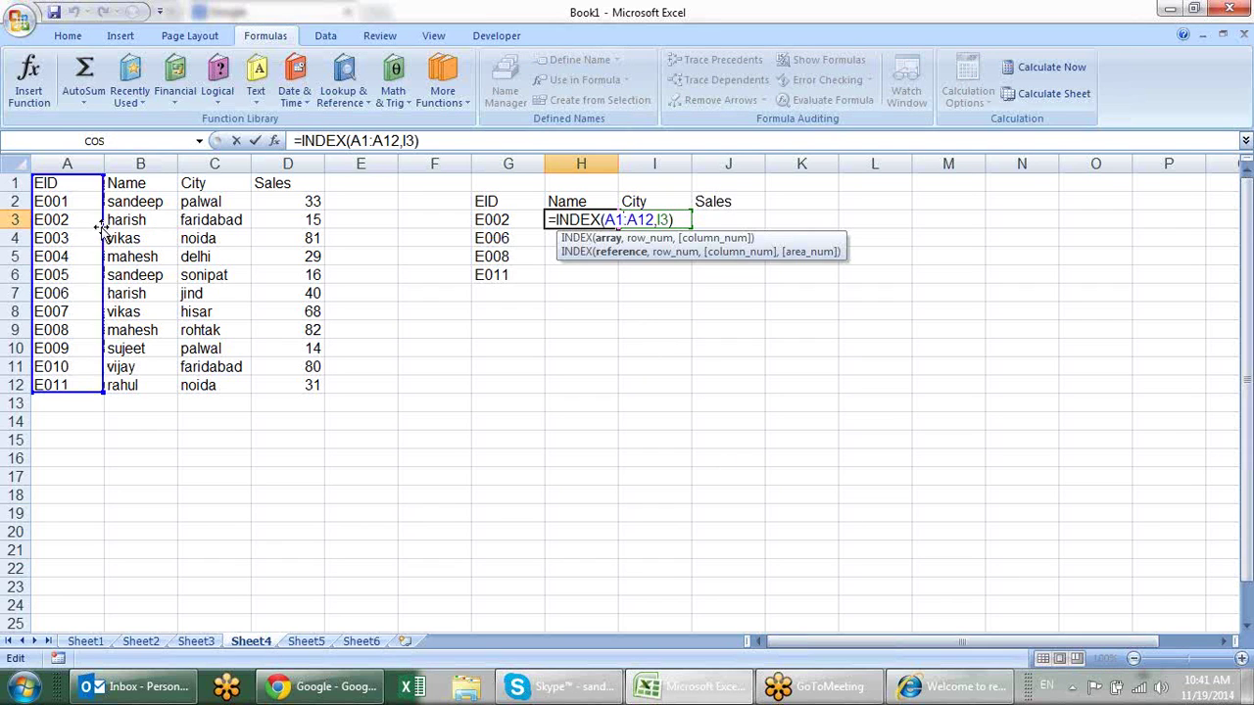
left_click_drag(112, 232, 147, 228)
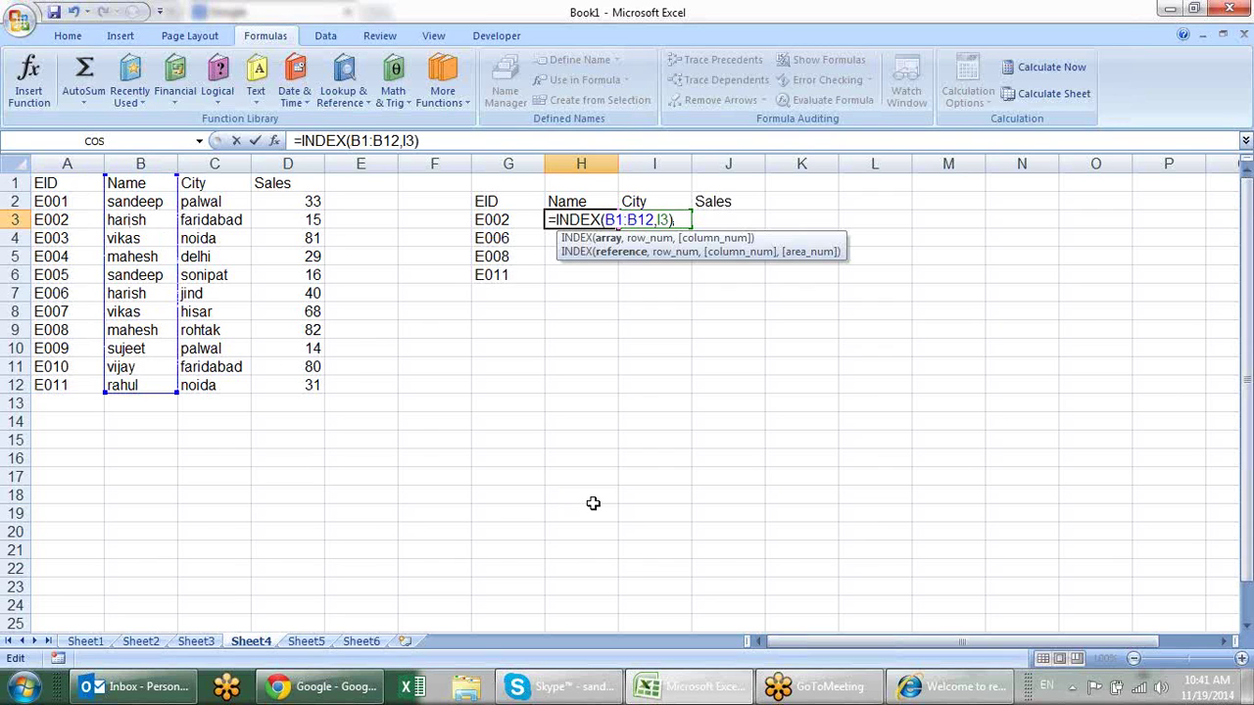
key("Return")
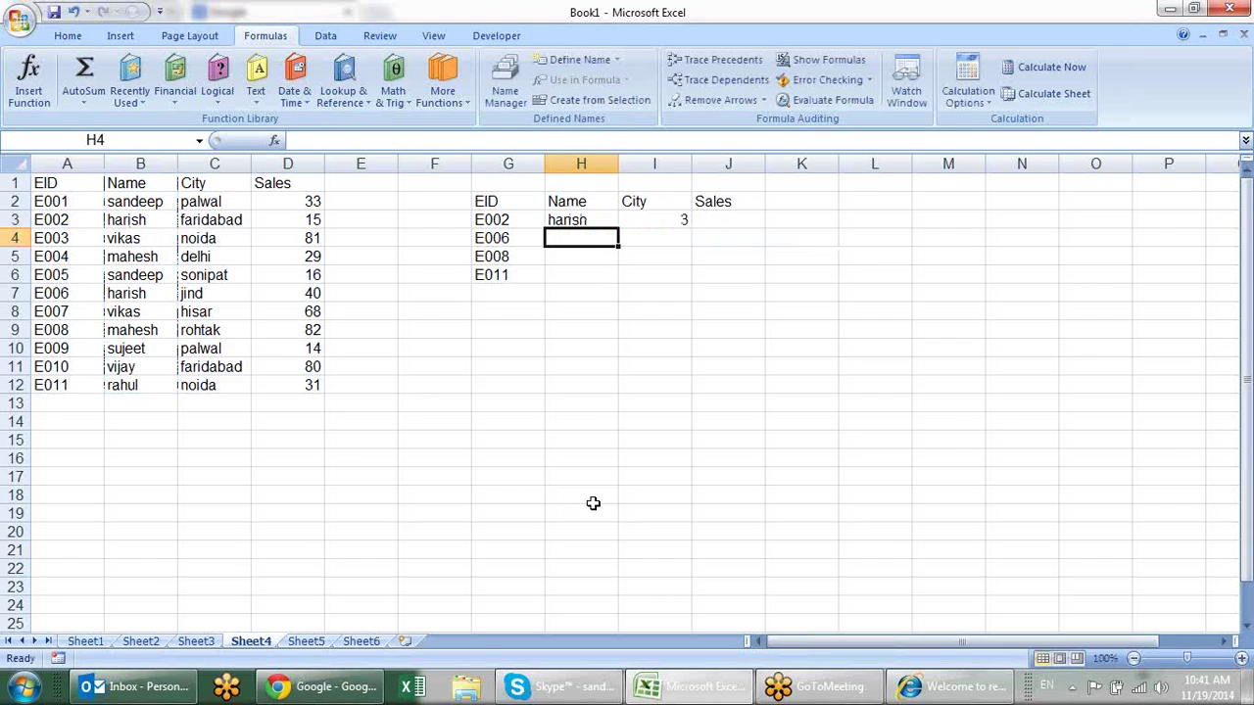
Enter E003 in G3 and confirm H3 returns vikas, matching the data table.
left_click(508, 218)
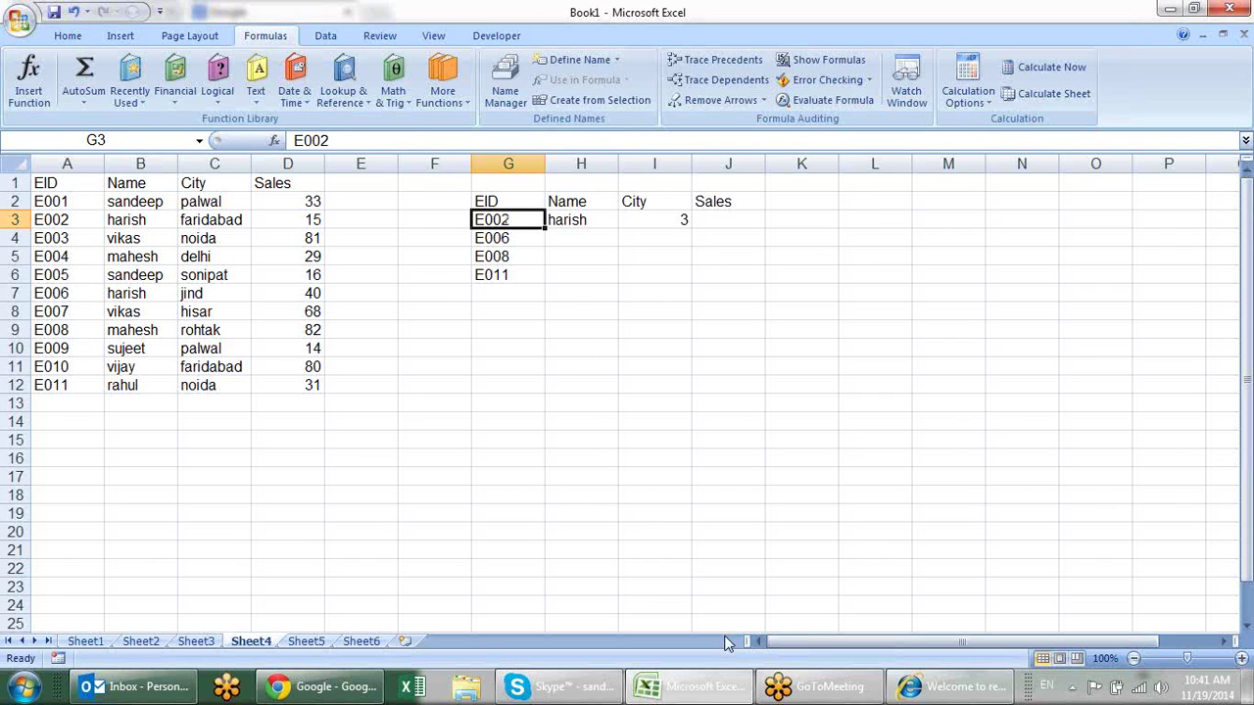
type("E003")
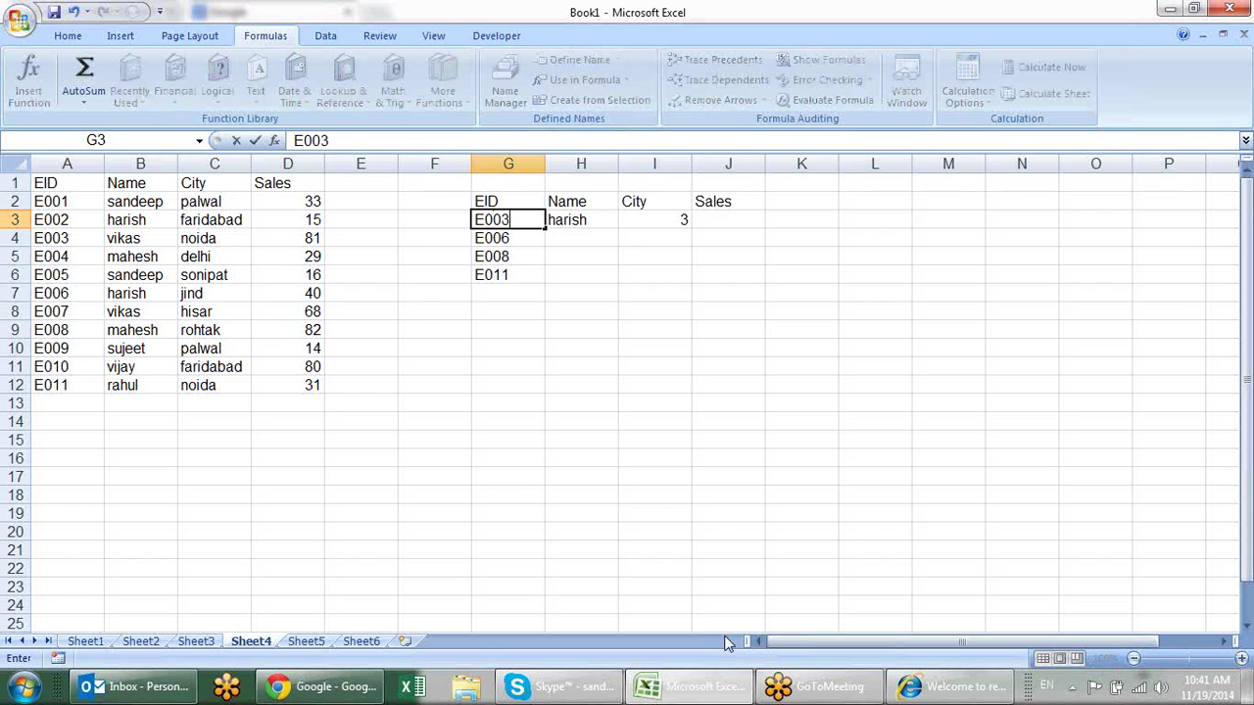
key("Return")
left_click(596, 220)
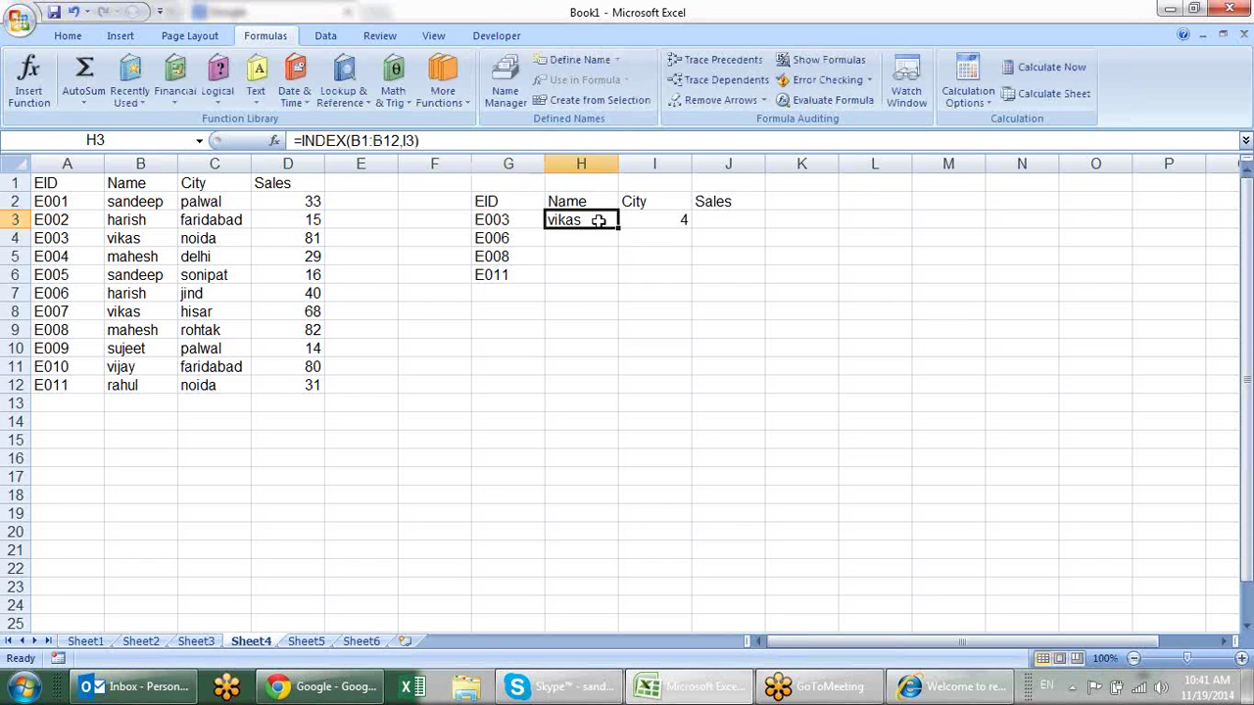
left_click(68, 237)
left_click(132, 241)
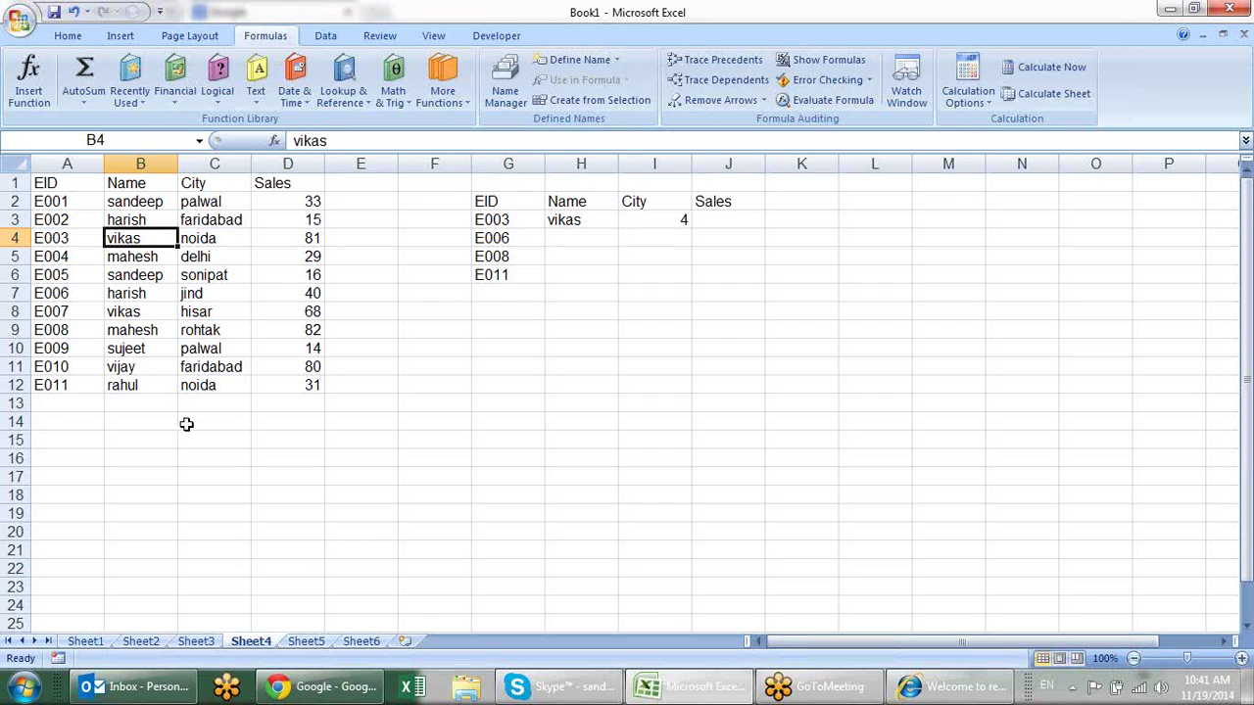
left_click(607, 220)
double_click(607, 219)
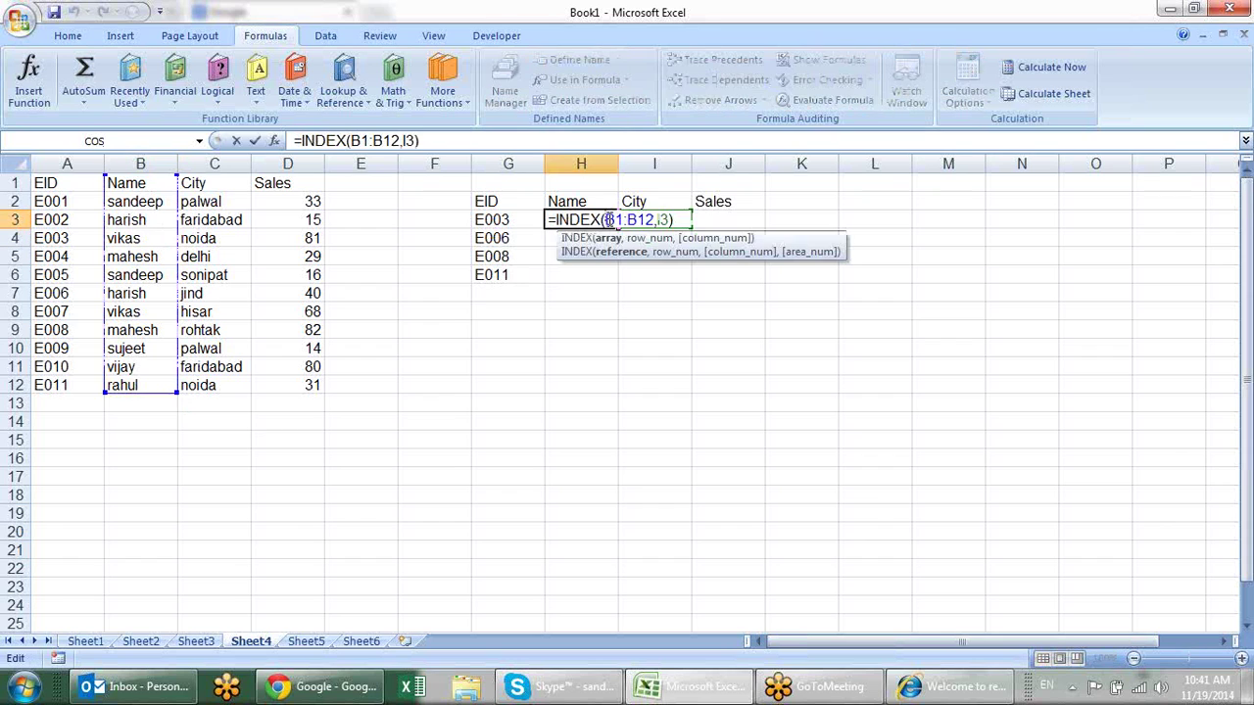
key("ctrl+Return")
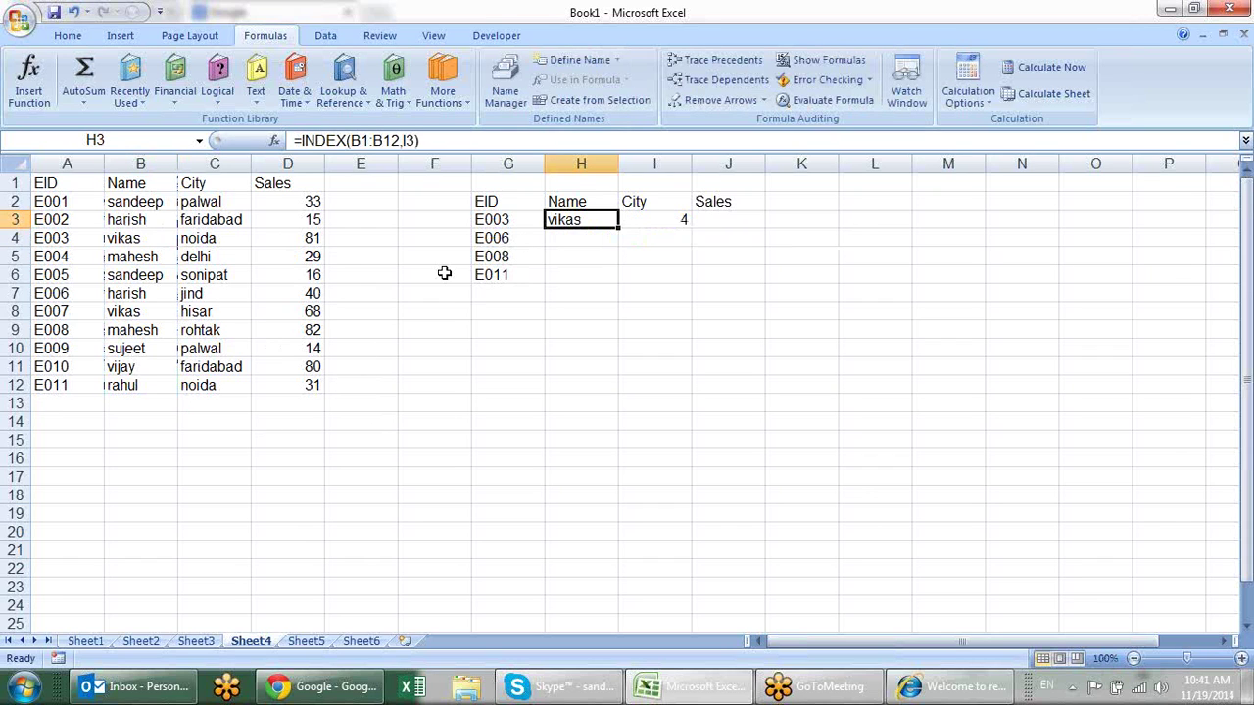
Show how E005 maps to sandeep in Name column B1:B12, then open H3's INDEX formula.
left_click(513, 220)
left_click_drag(59, 184, 30, 260)
left_click(62, 279)
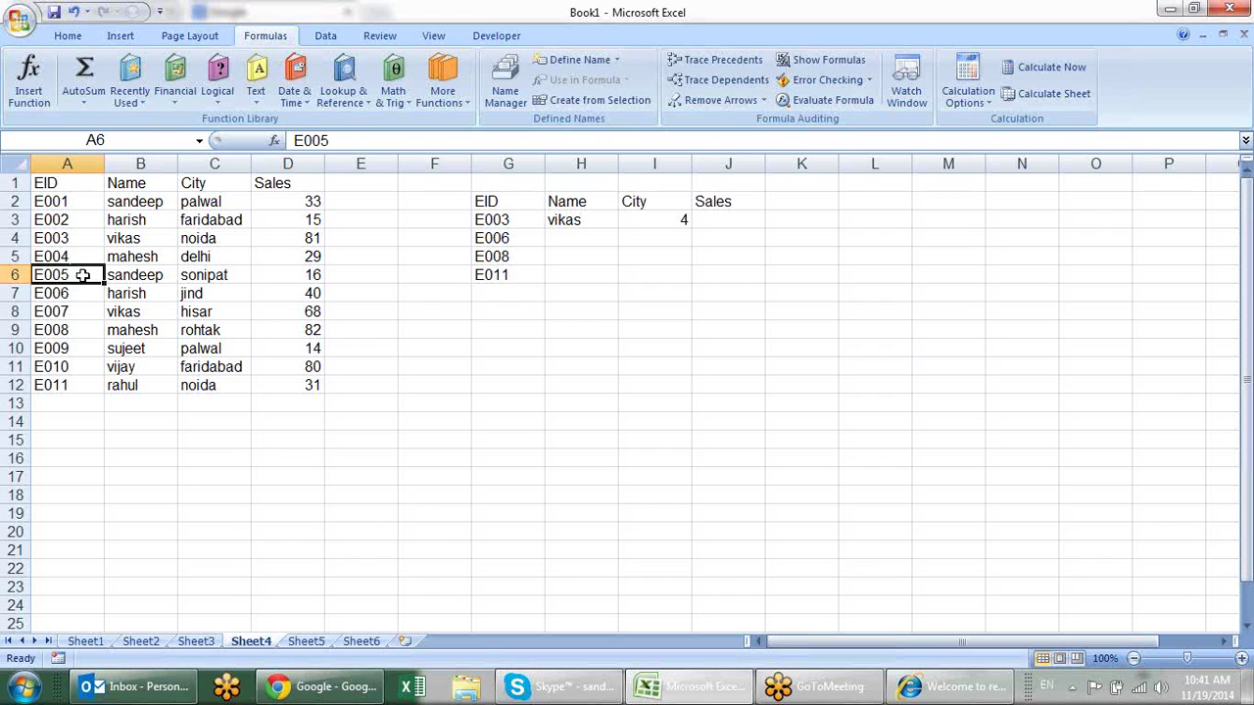
left_click(154, 278)
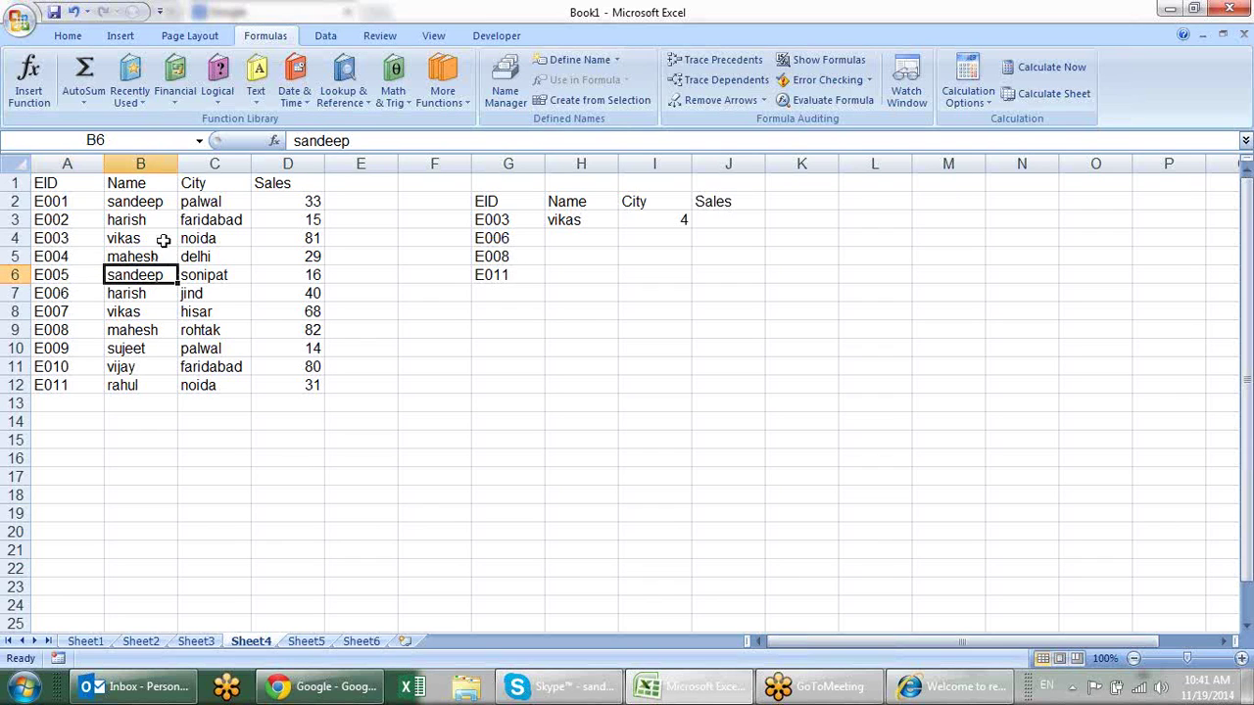
left_click_drag(165, 183, 151, 385)
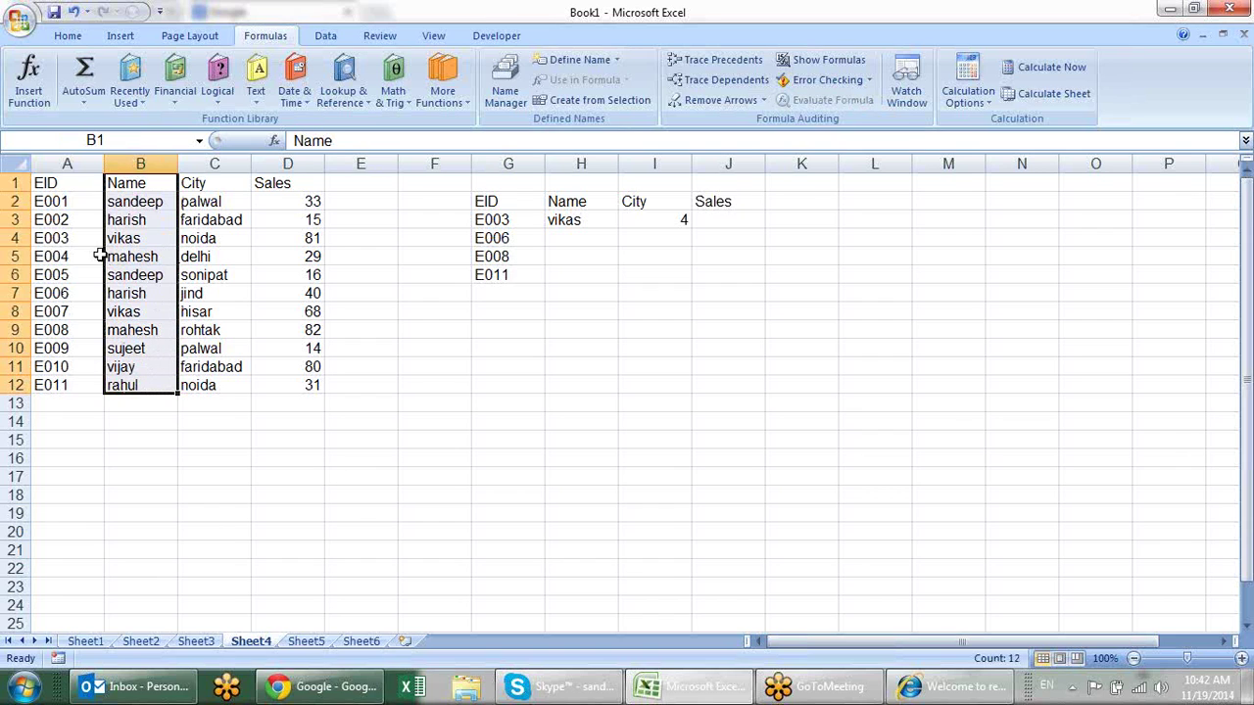
left_click(76, 275)
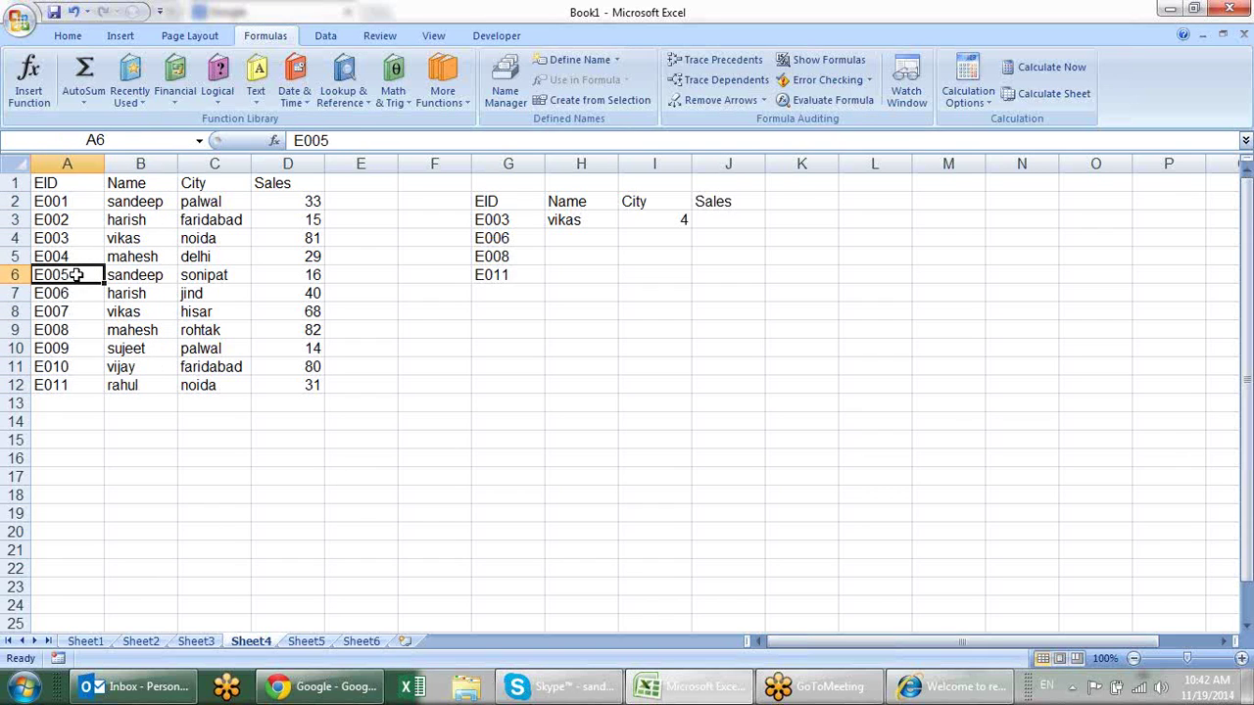
left_click(138, 275)
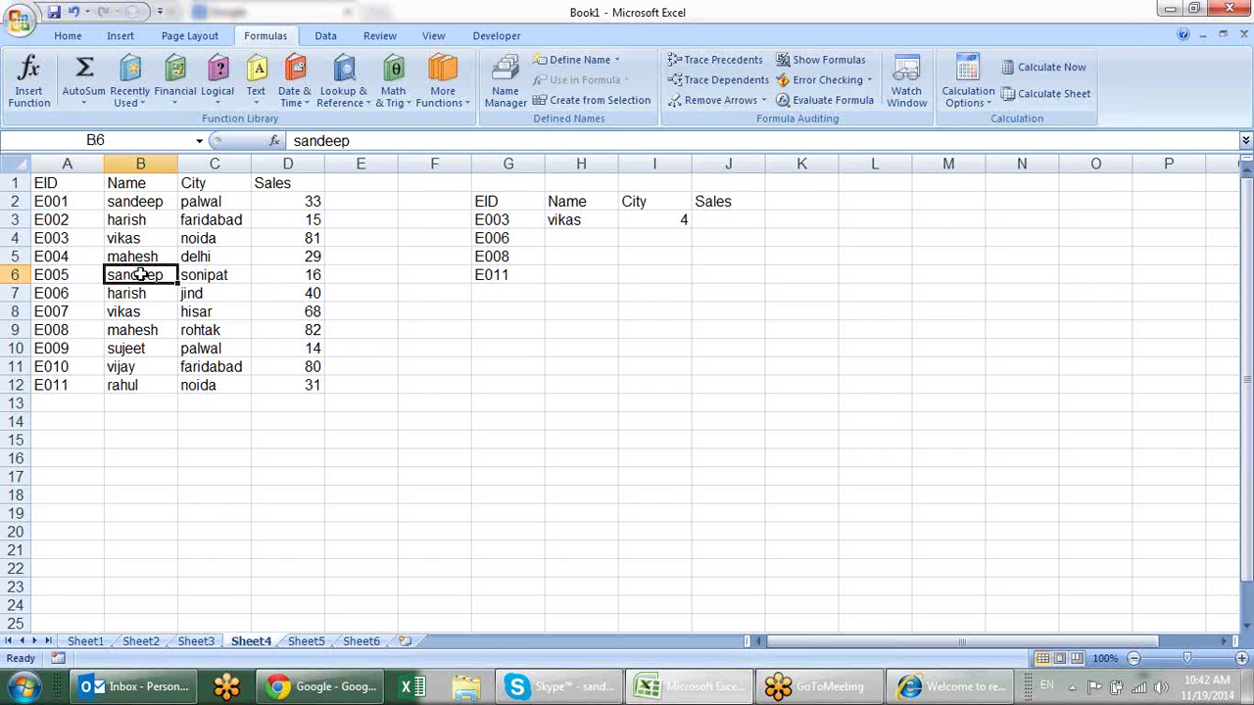
double_click(557, 220)
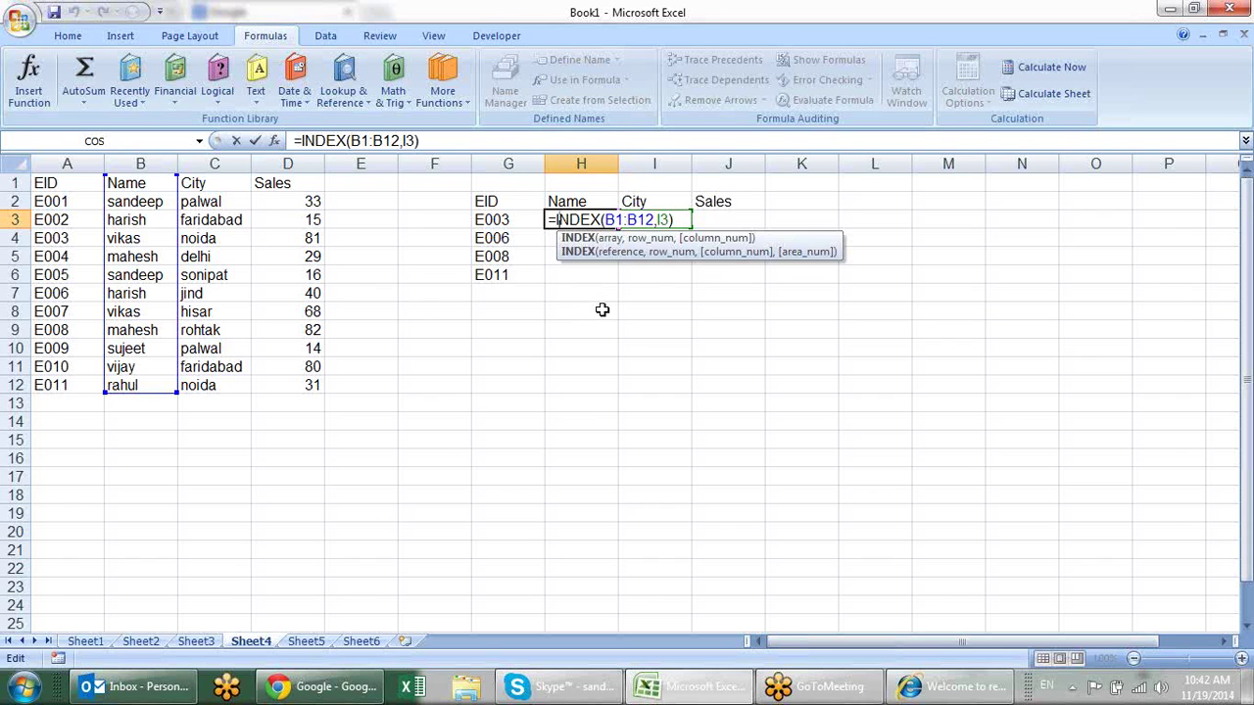
Insert a Desig column before EID and fill job titles from GM down to A12.
key("ctrl+Return")
right_click(55, 165)
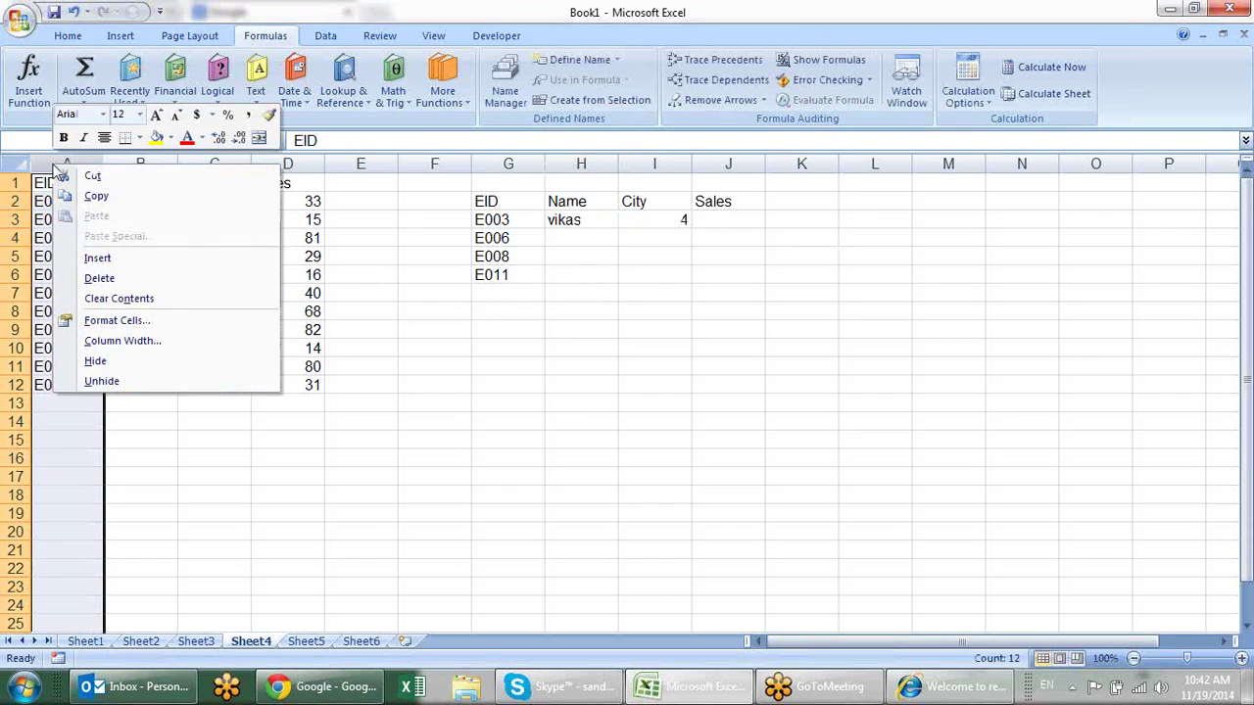
left_click(172, 260)
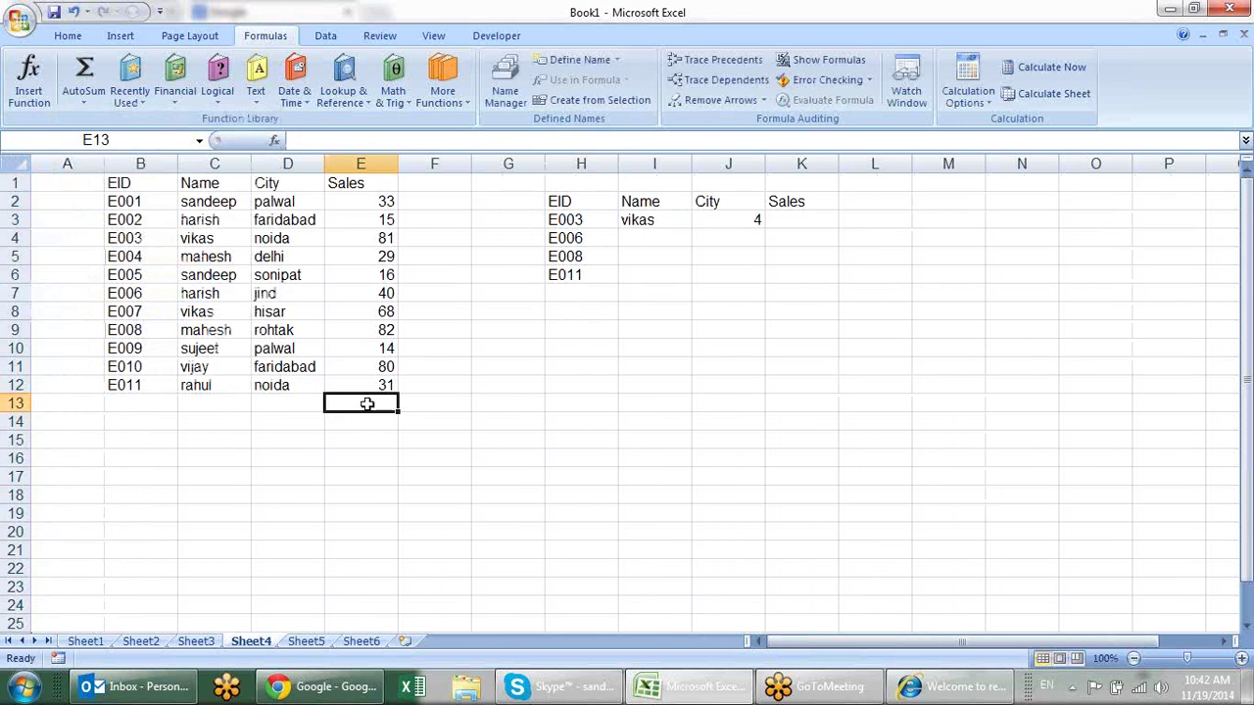
left_click(41, 180)
type("Design")
key("BackSpace")
key("Return")
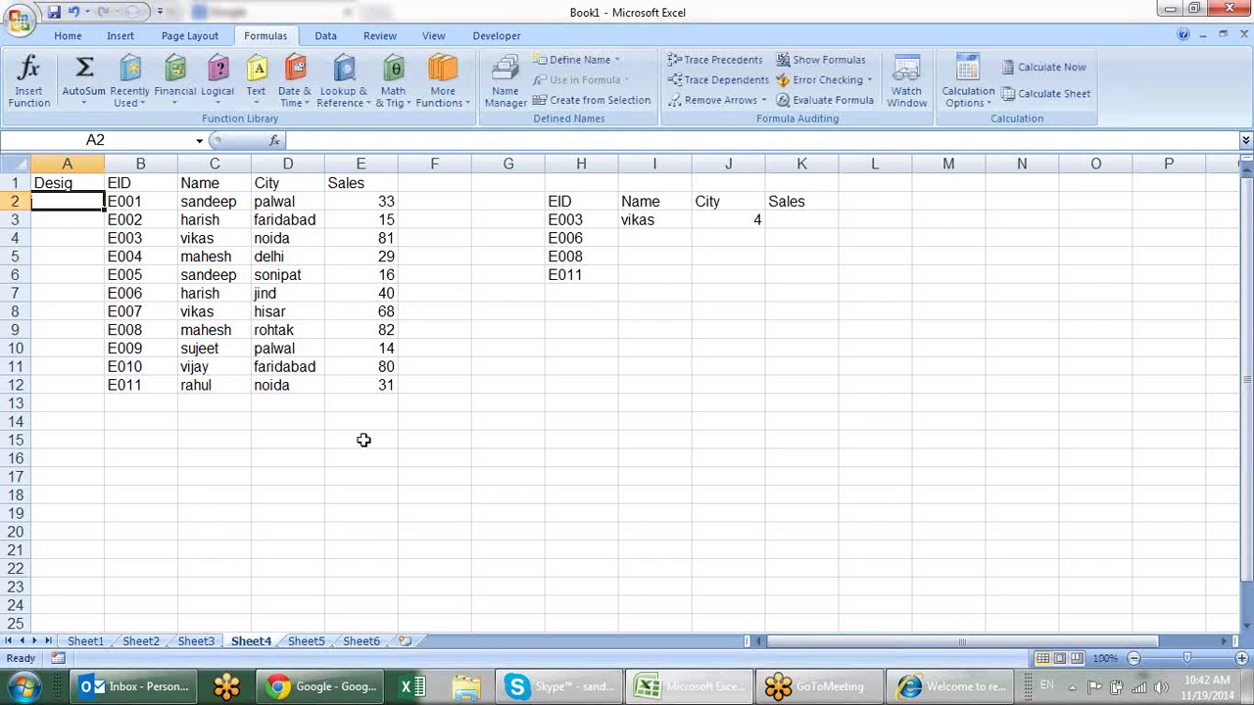
type("GM")
key("Return")
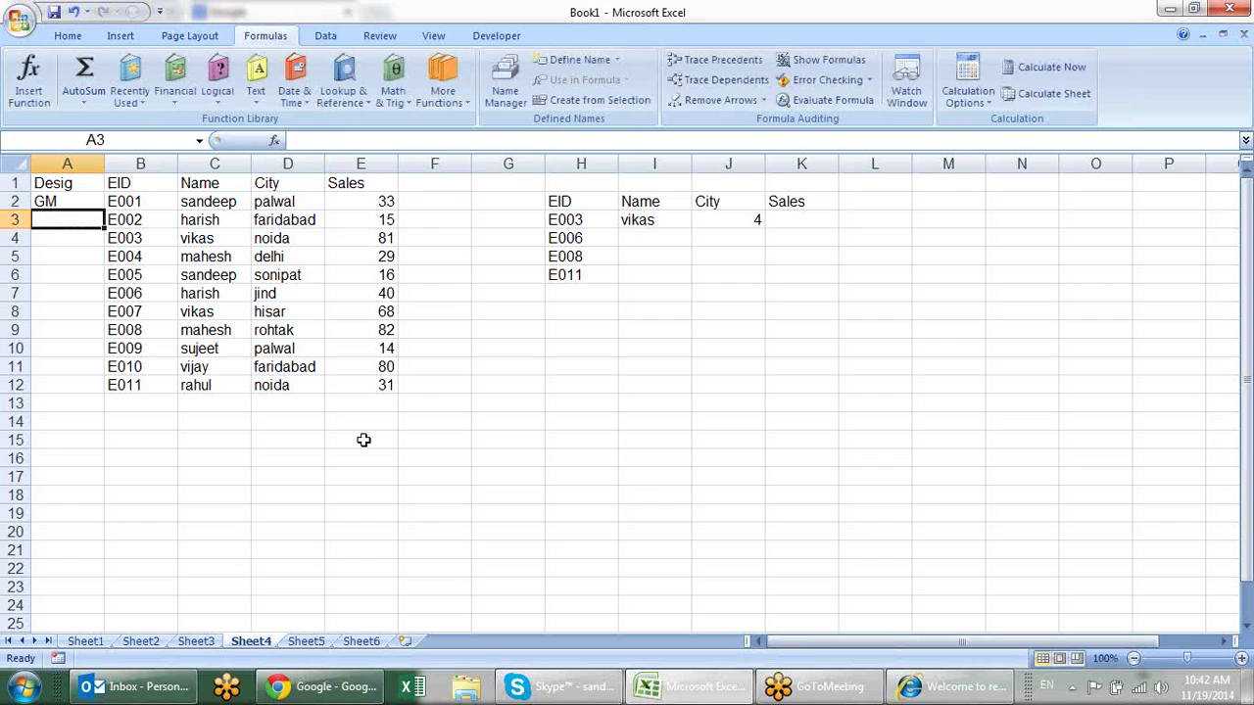
left_click(93, 203)
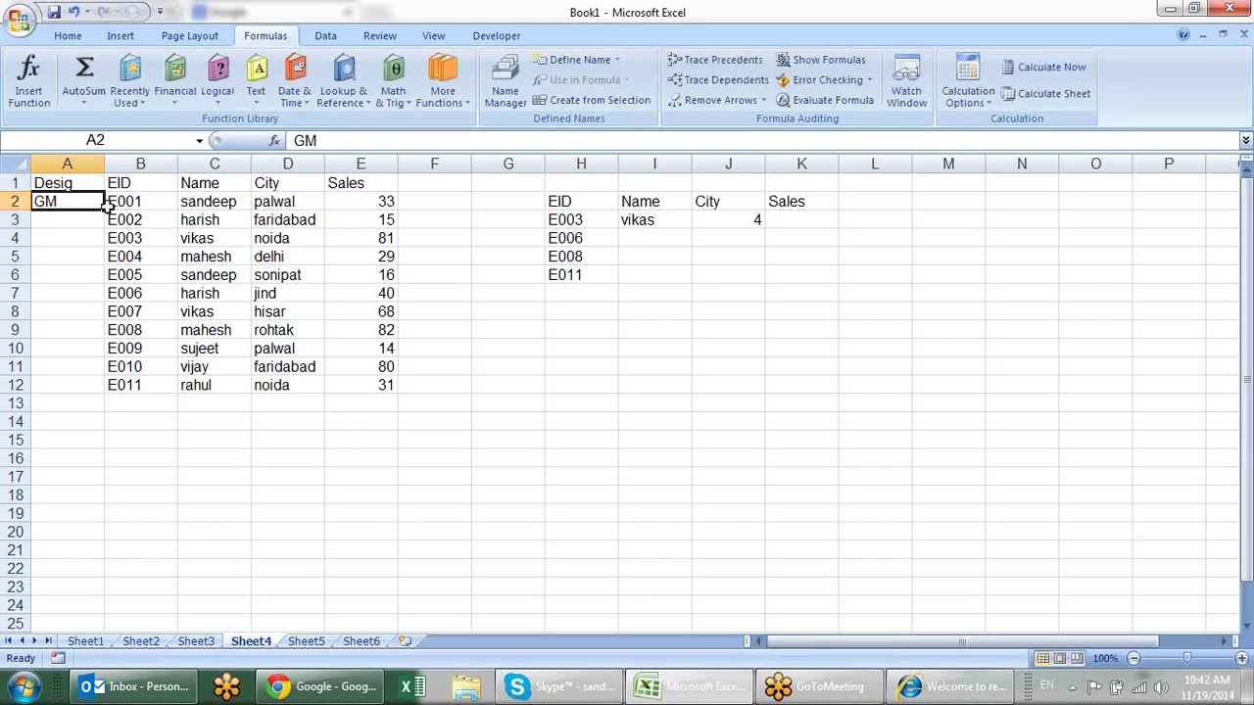
left_click_drag(104, 208, 102, 389)
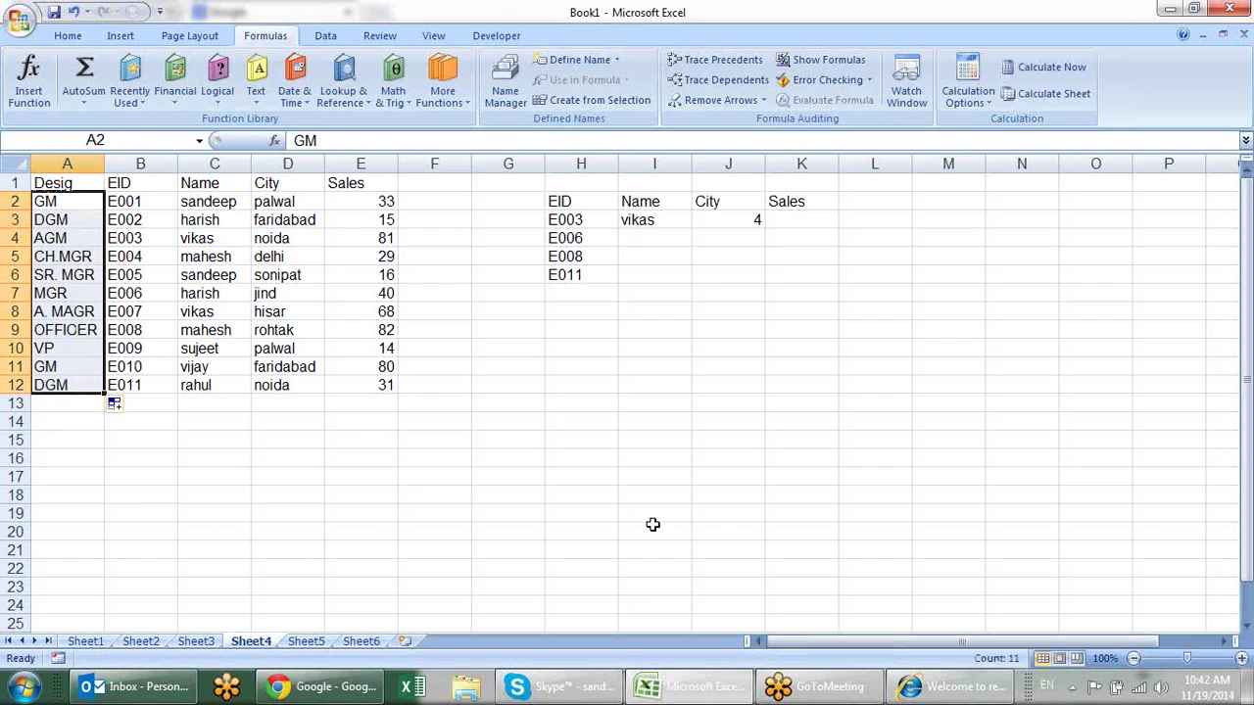
Add a Designation heading in L2 of the lookup table.
left_click(842, 201)
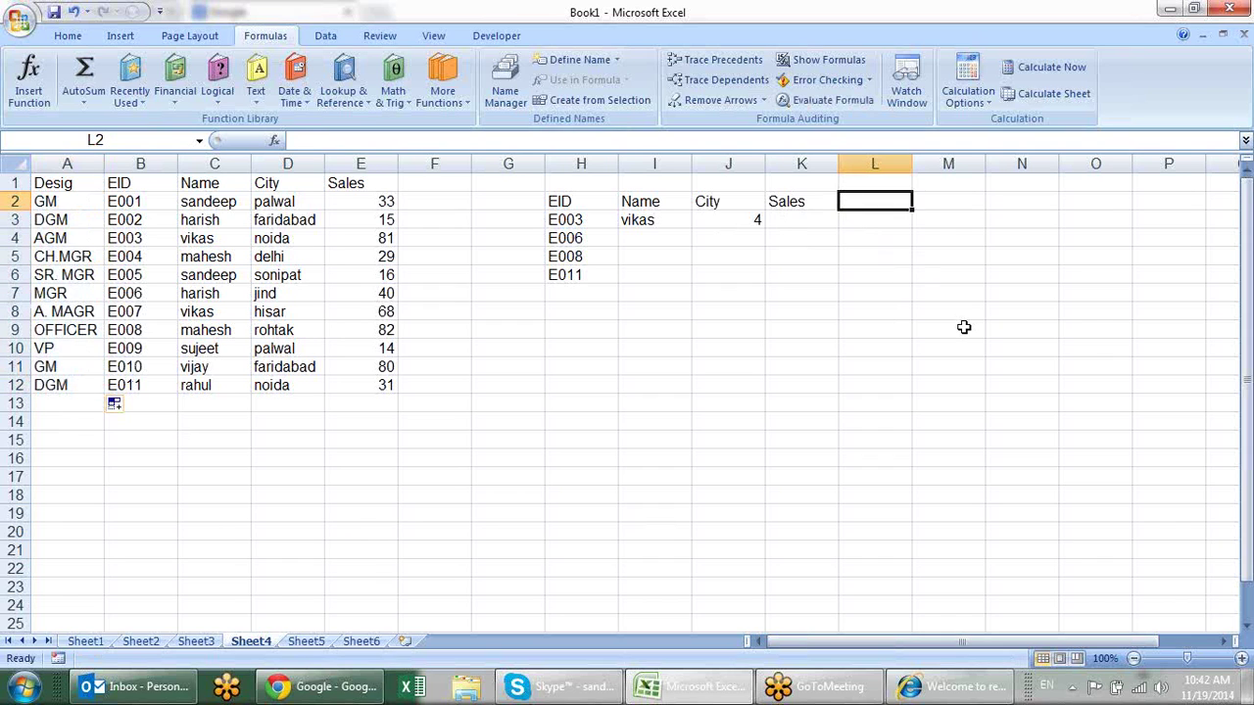
type("Desi")
type("gnation")
key("Return")
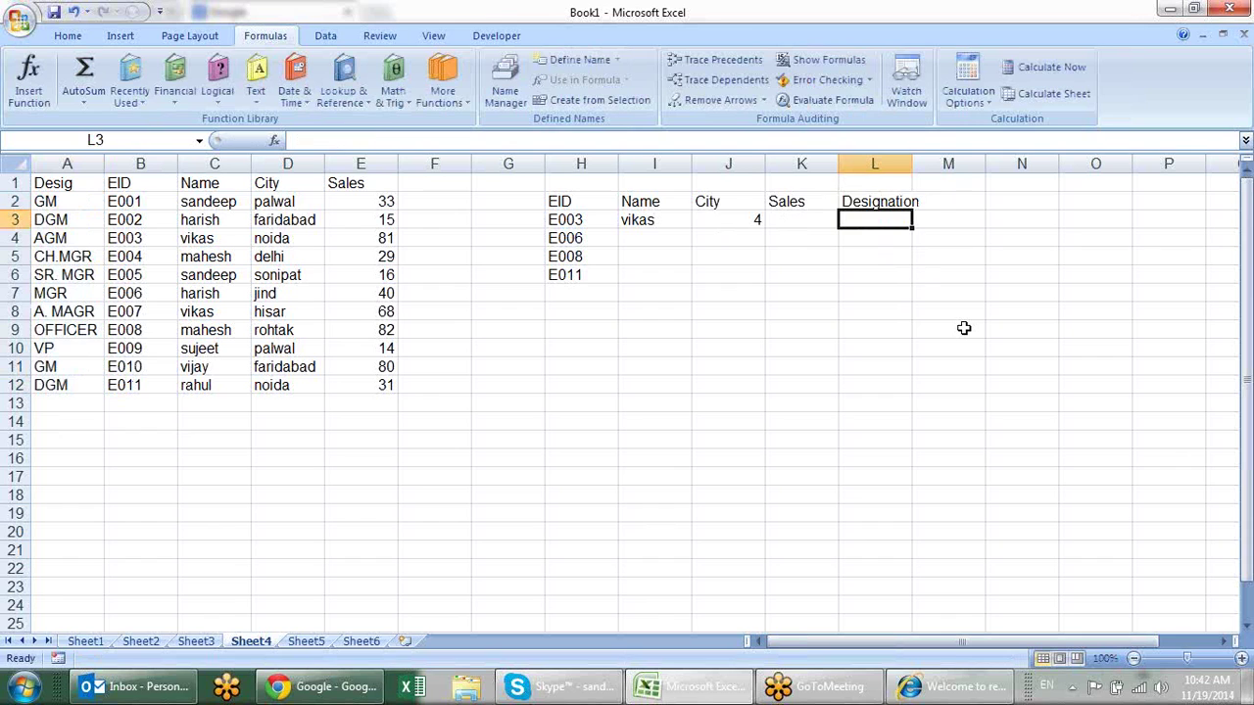
Repoint the I3 INDEX formula at A1:A12 so it returns AGM.
type("=")
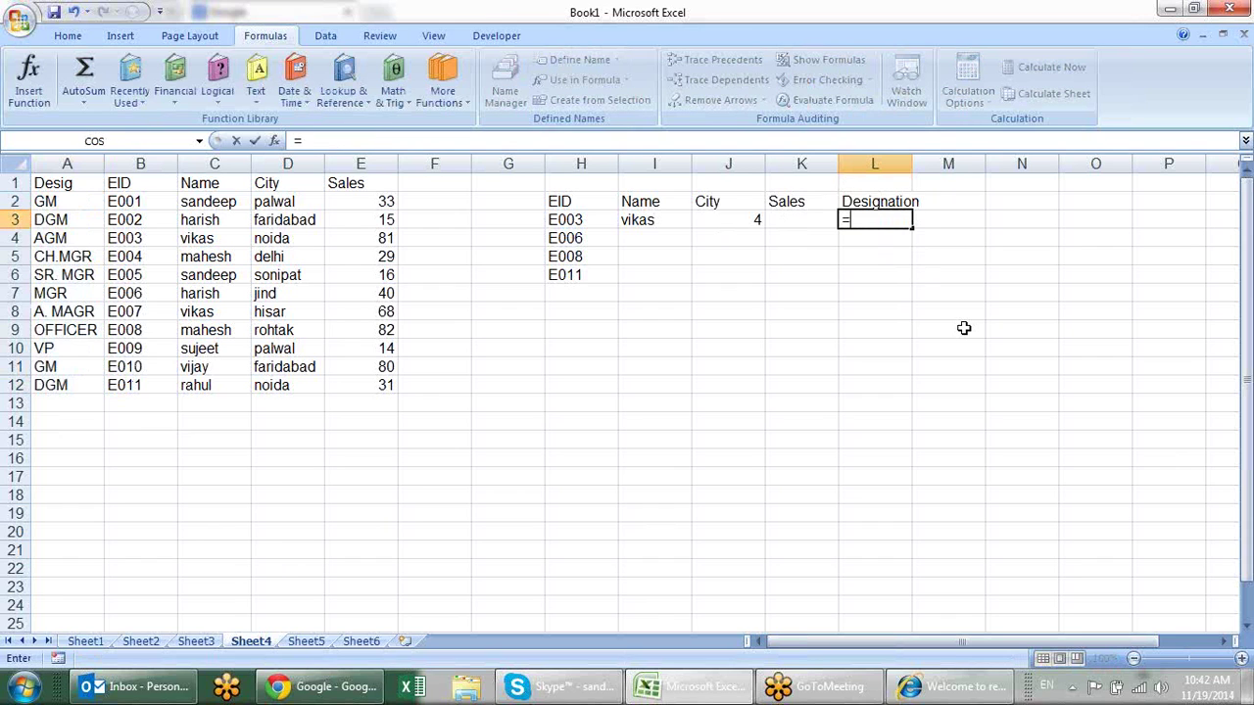
key("Escape")
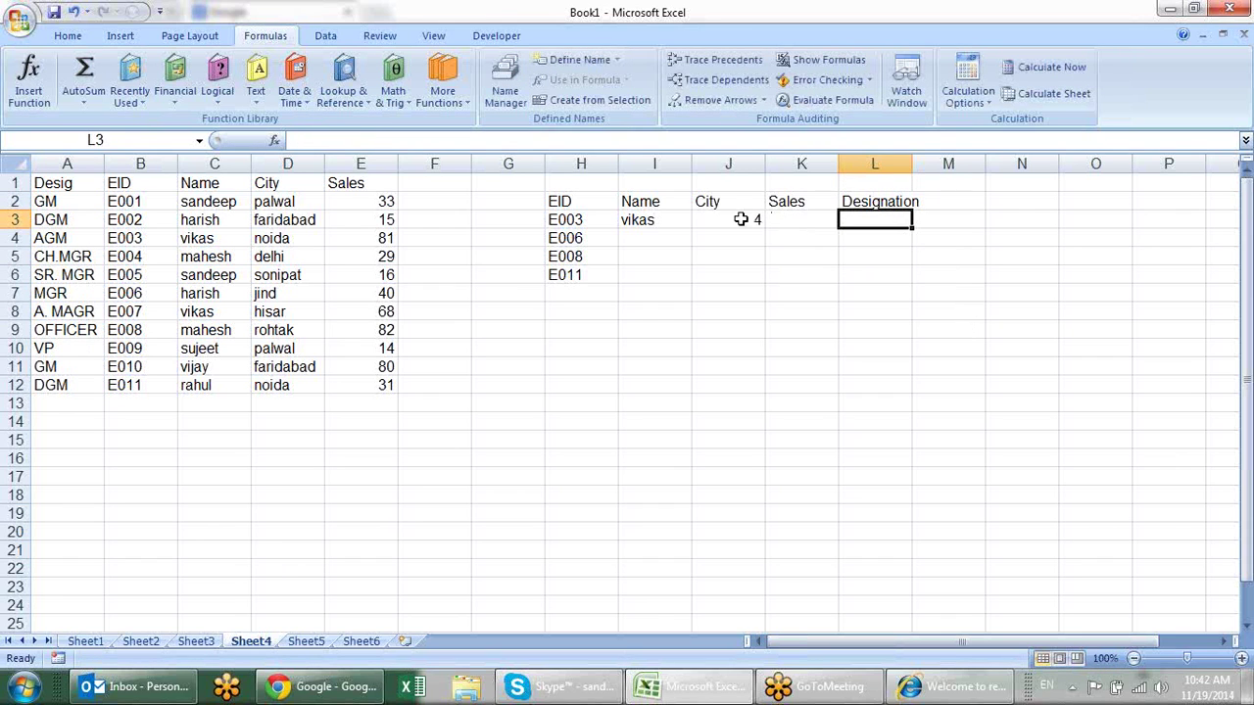
left_click(686, 217)
key("F2")
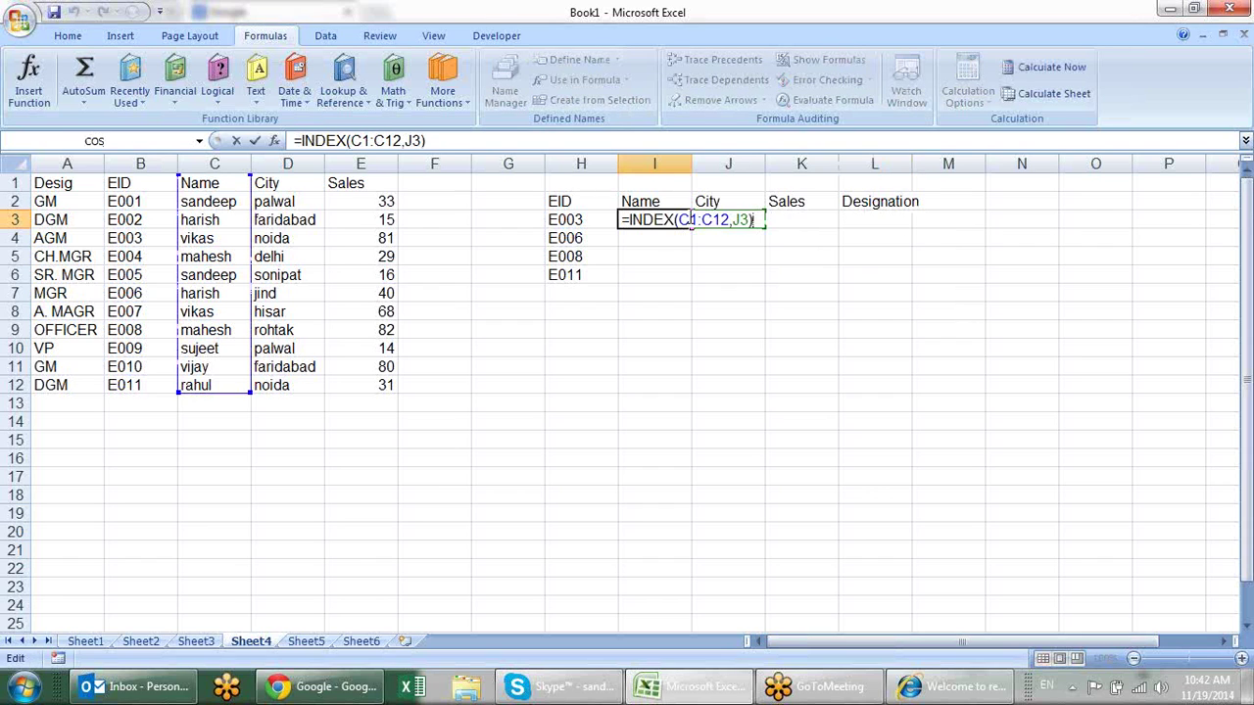
left_click(690, 219)
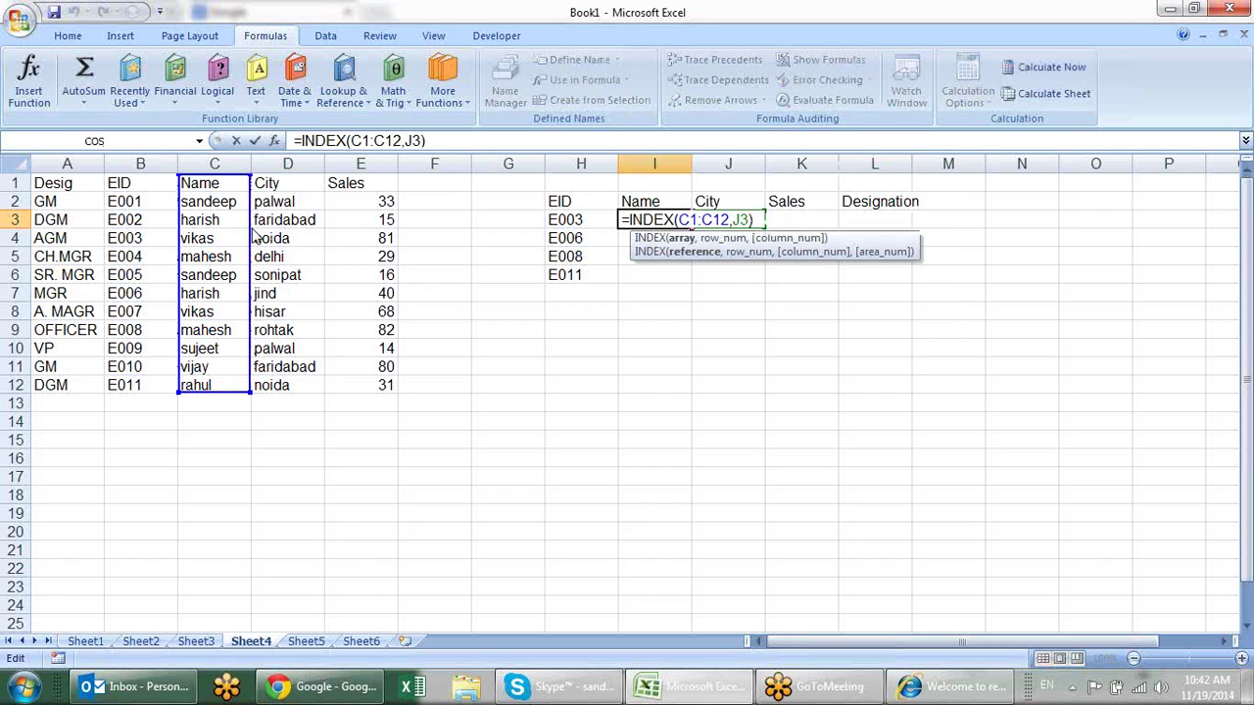
left_click_drag(253, 233, 37, 231)
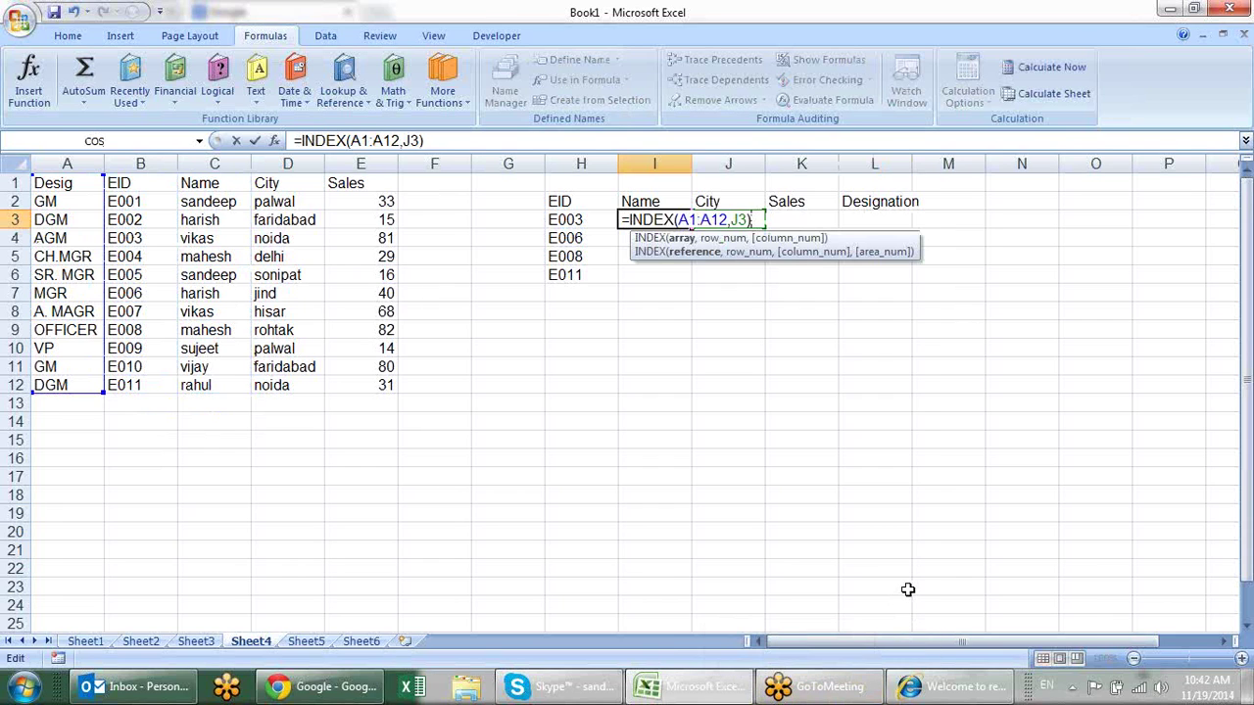
key("Return")
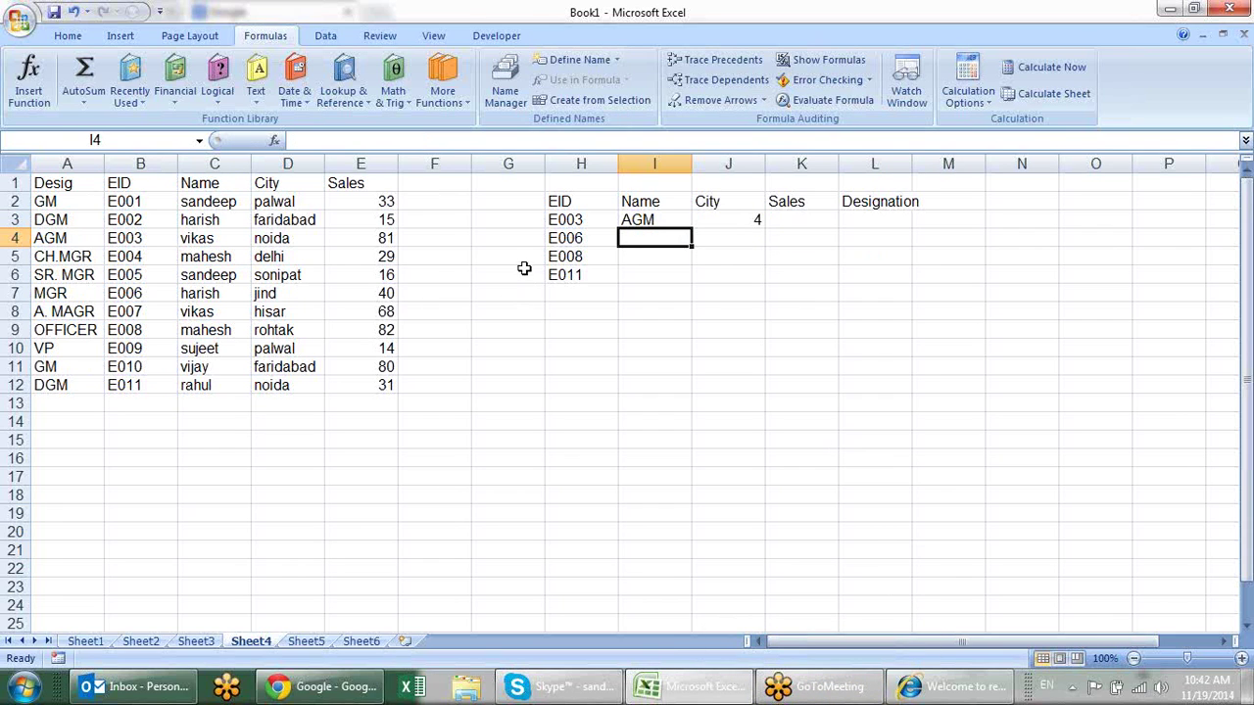
left_click(126, 238)
left_click(60, 235)
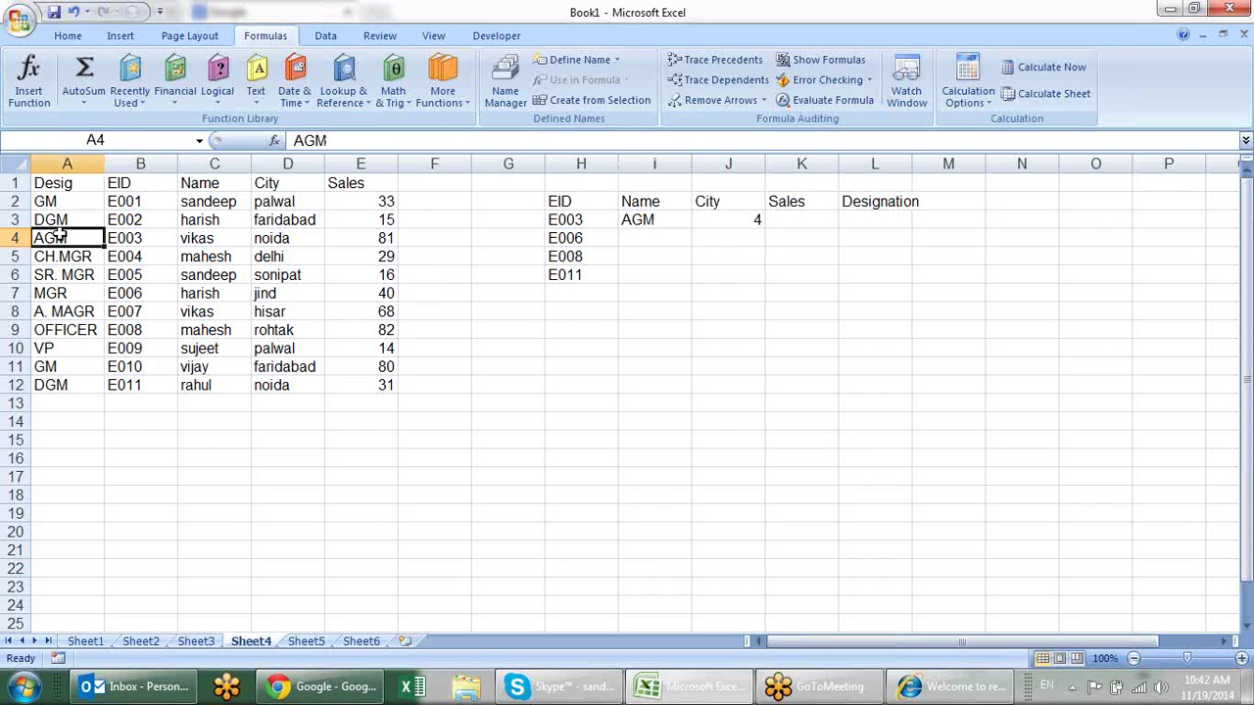
Clear the lookup result and row number in I3:J3.
left_click(683, 219)
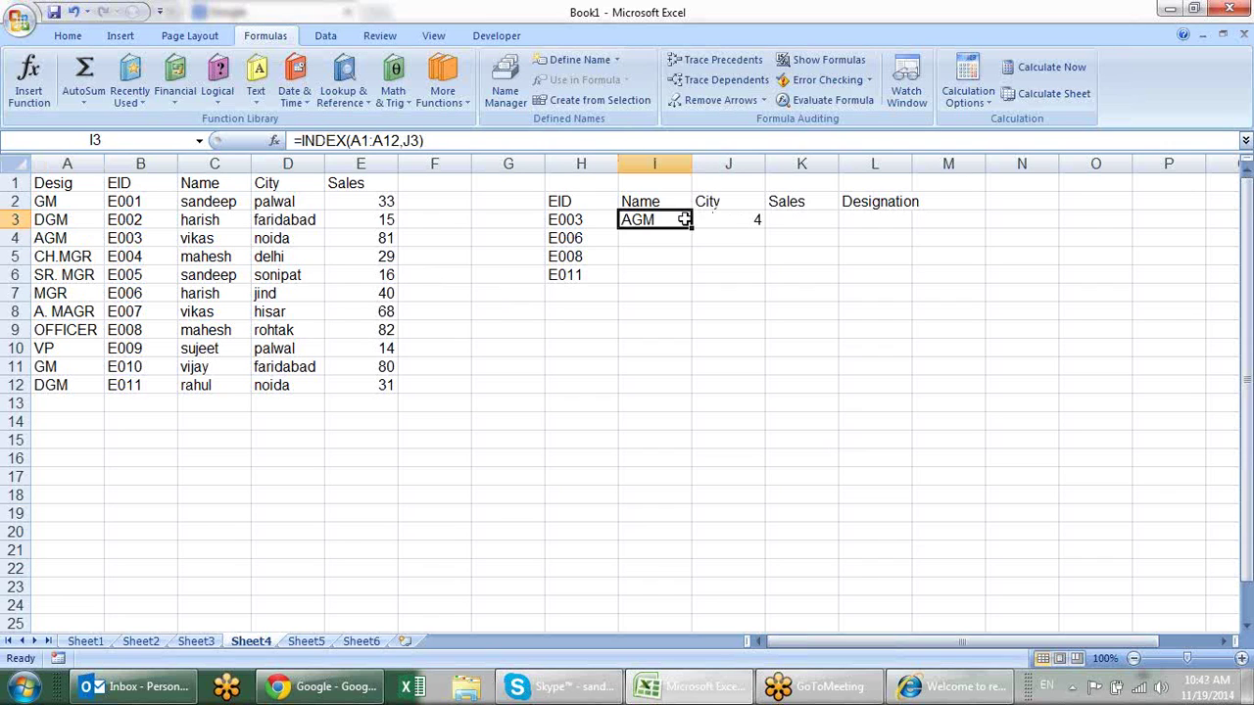
left_click_drag(683, 219, 744, 222)
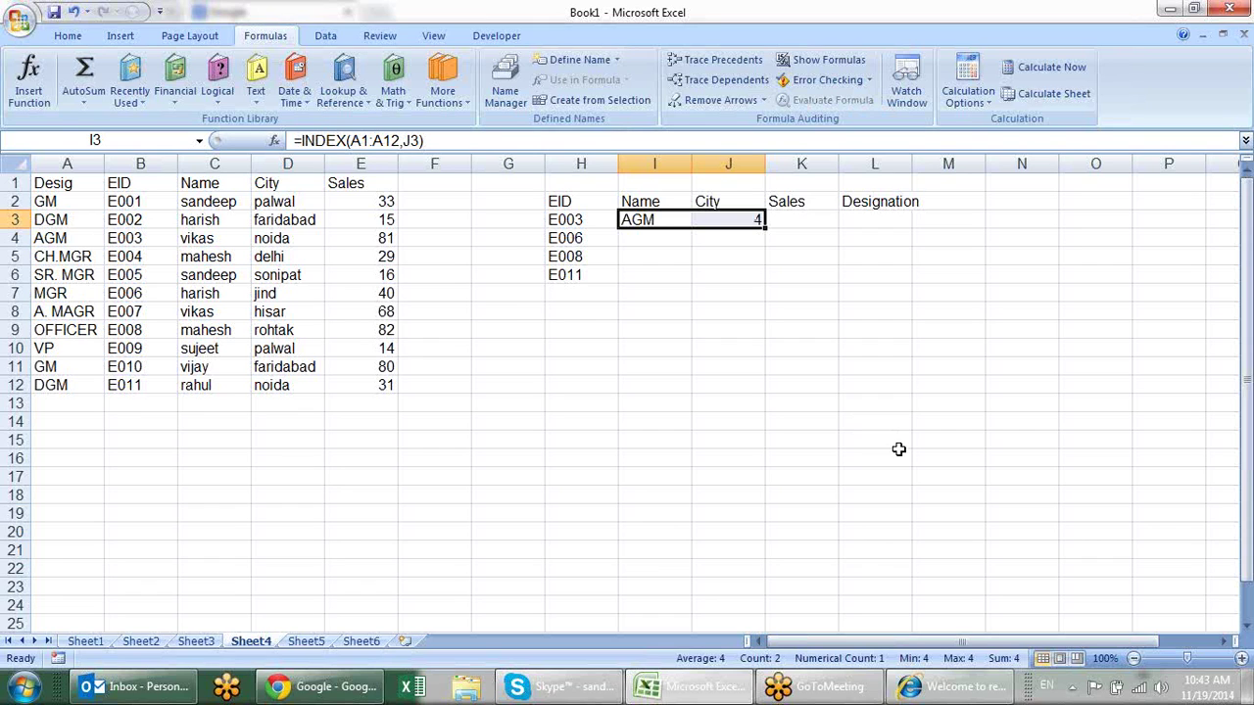
left_click(681, 309)
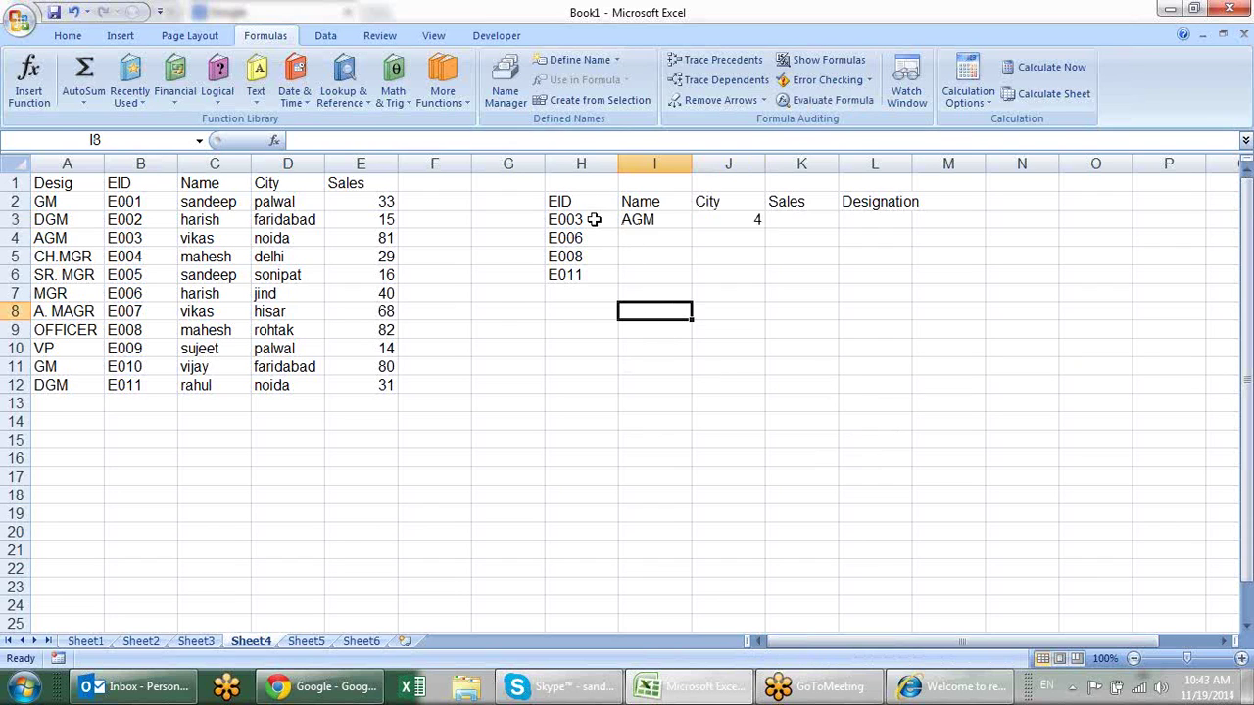
left_click(666, 220)
left_click_drag(666, 220, 742, 220)
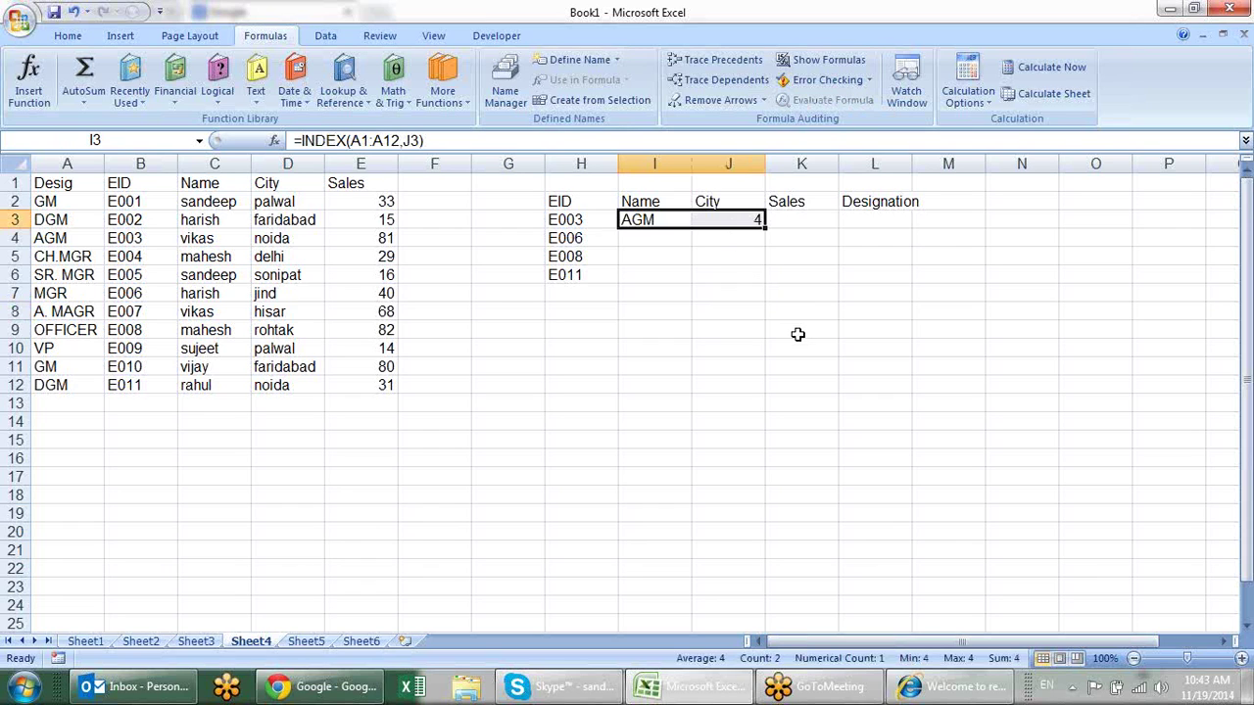
key("Delete")
Start a MATCH formula in I3 on the Name heading against A1:E1, then cancel it.
left_click(711, 287)
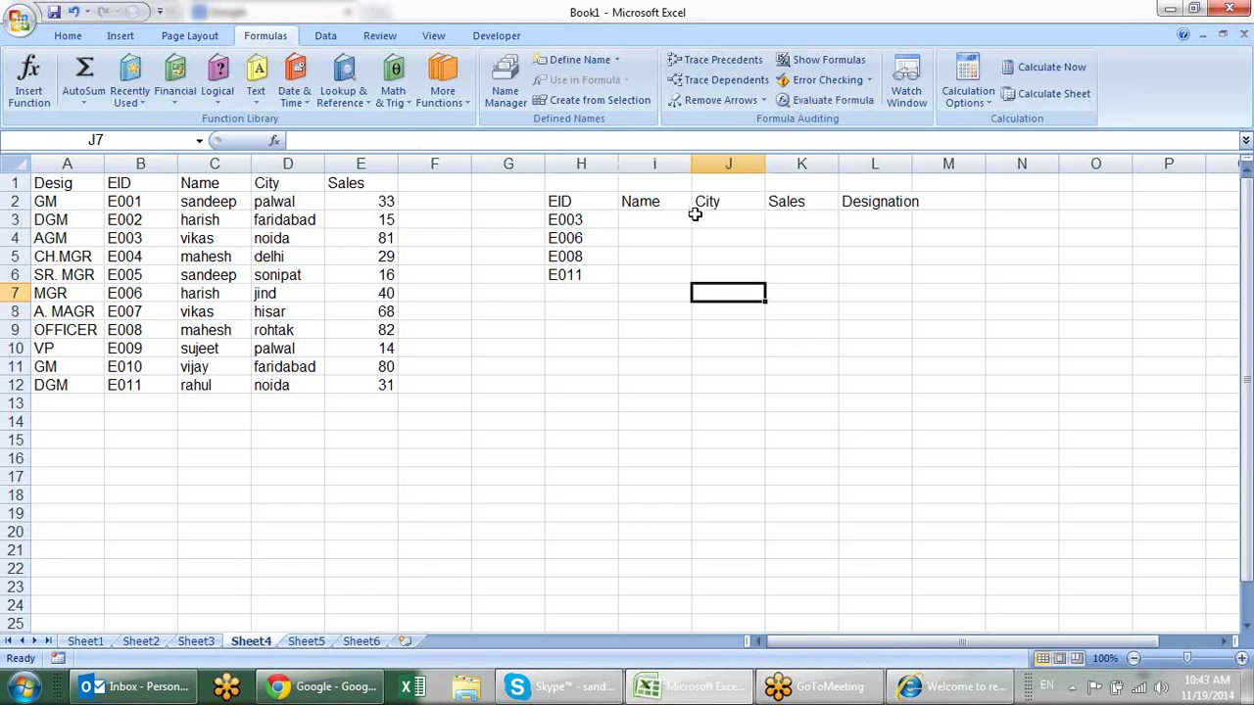
left_click(676, 215)
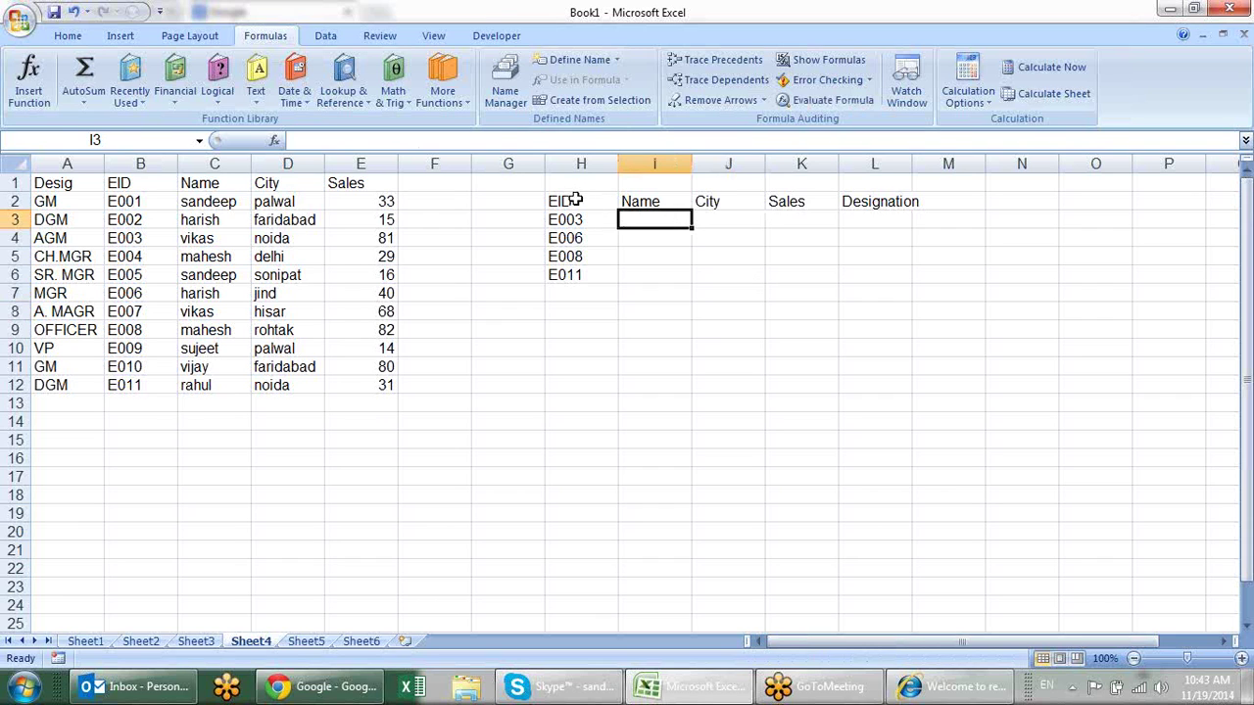
type("=")
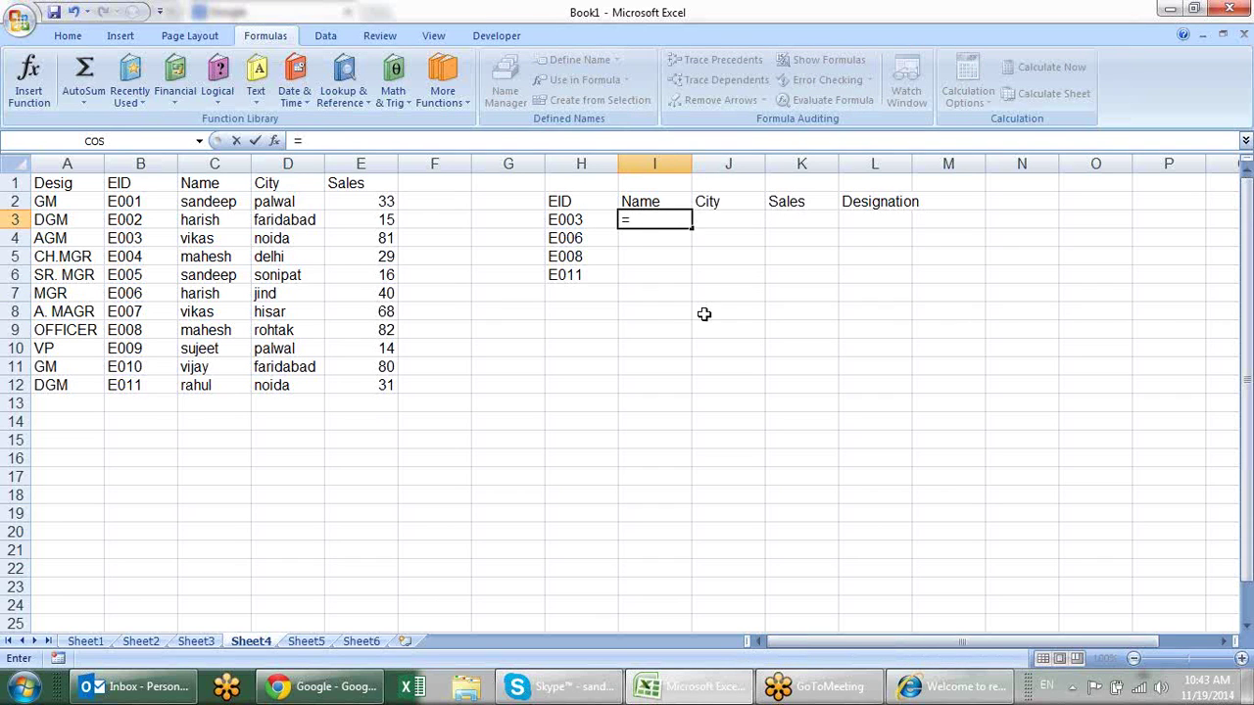
type("mat")
key("Tab")
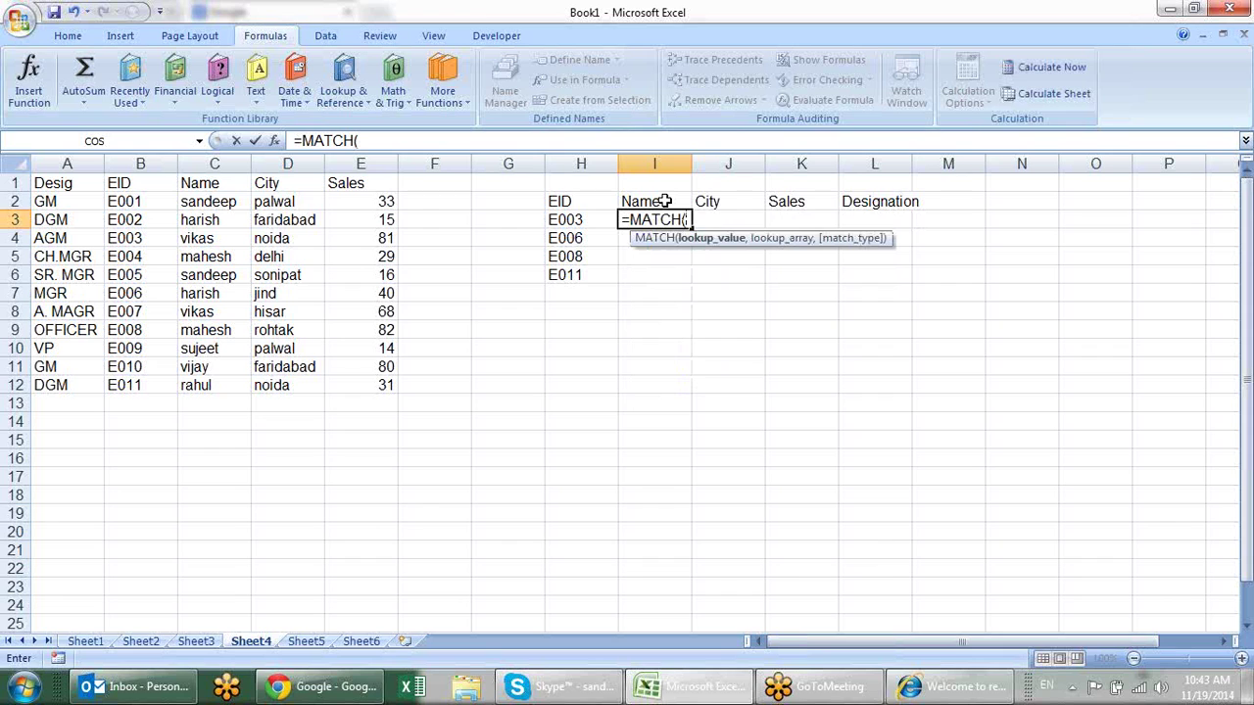
left_click(664, 201)
type(",")
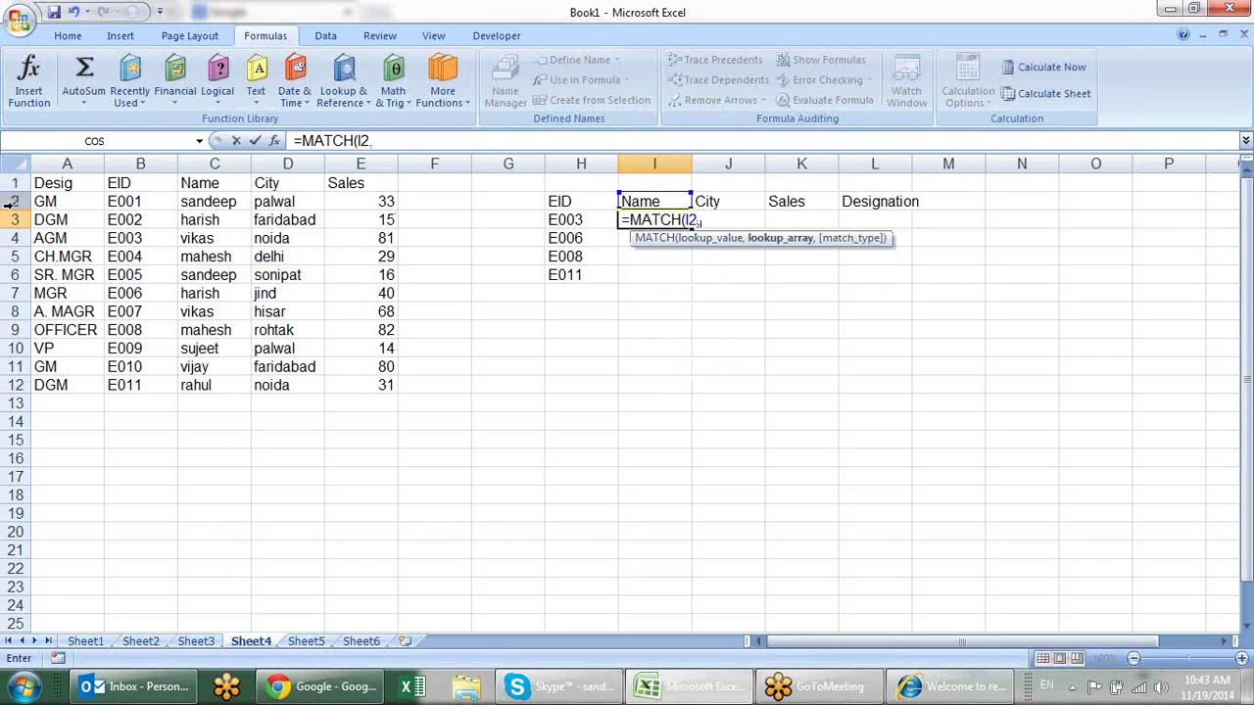
left_click_drag(66, 179, 352, 189)
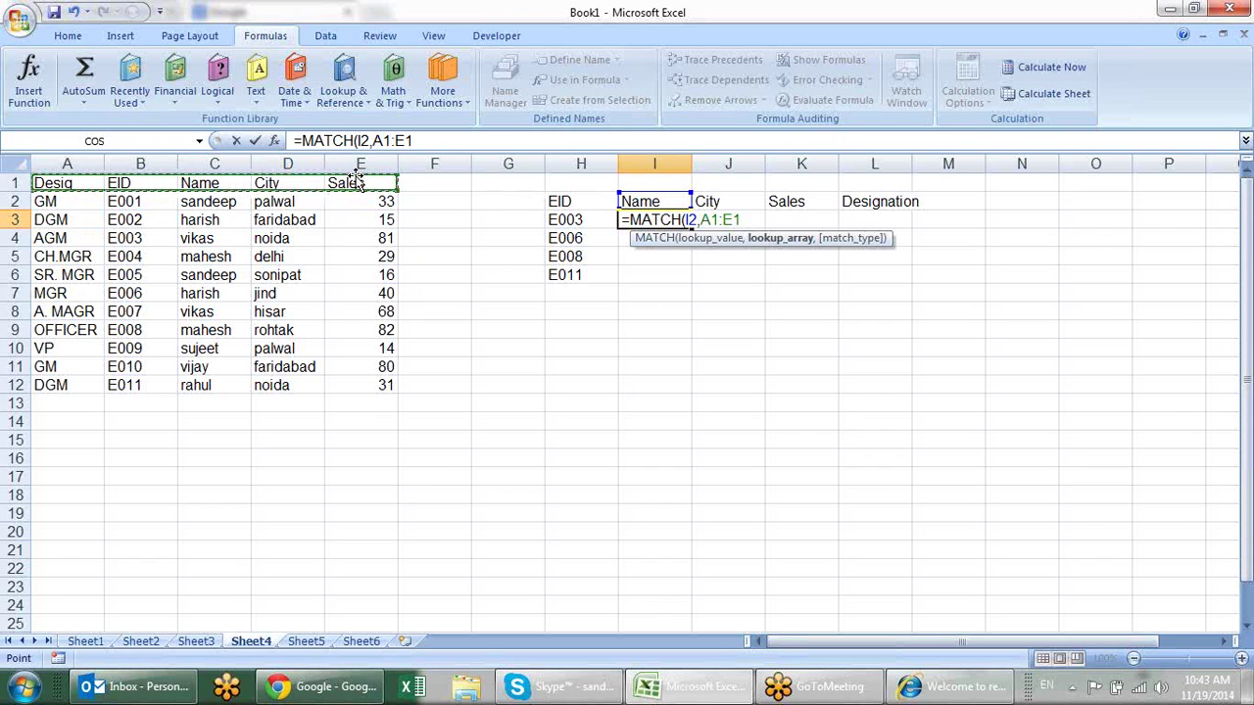
key("Escape")
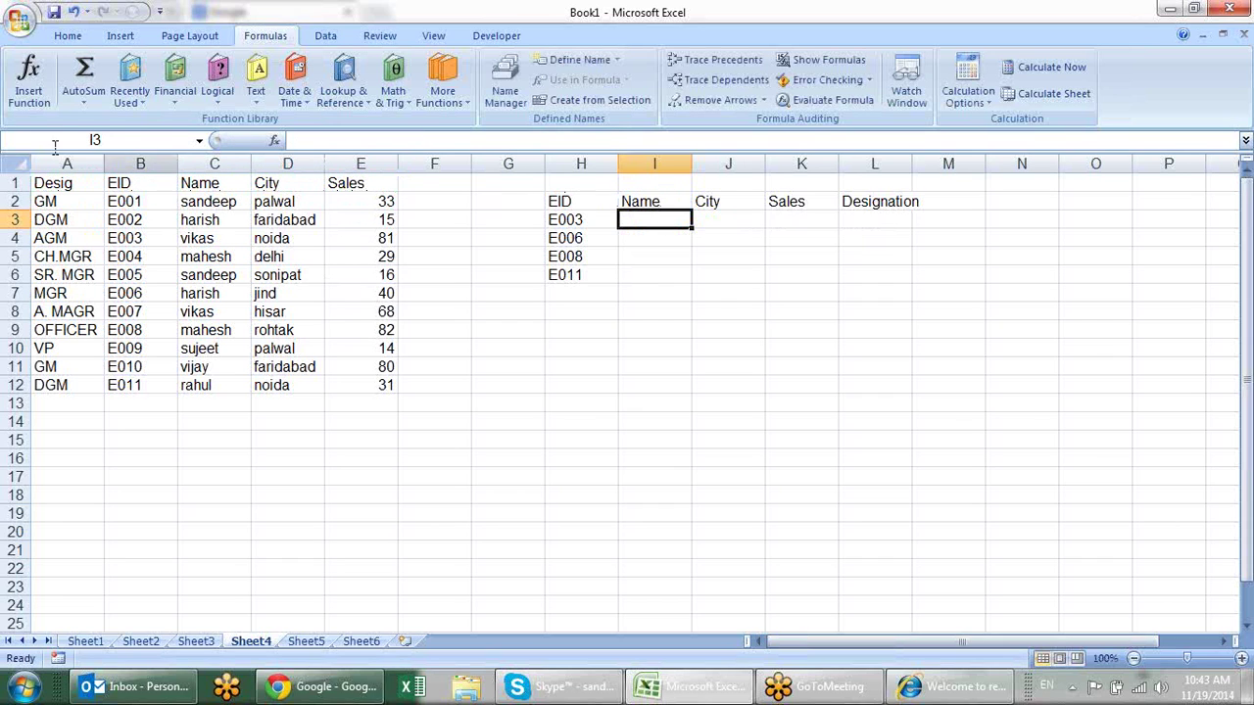
Cut the Desig column A1:A12 and paste it at F1, after Sales.
left_click_drag(67, 187, 56, 387)
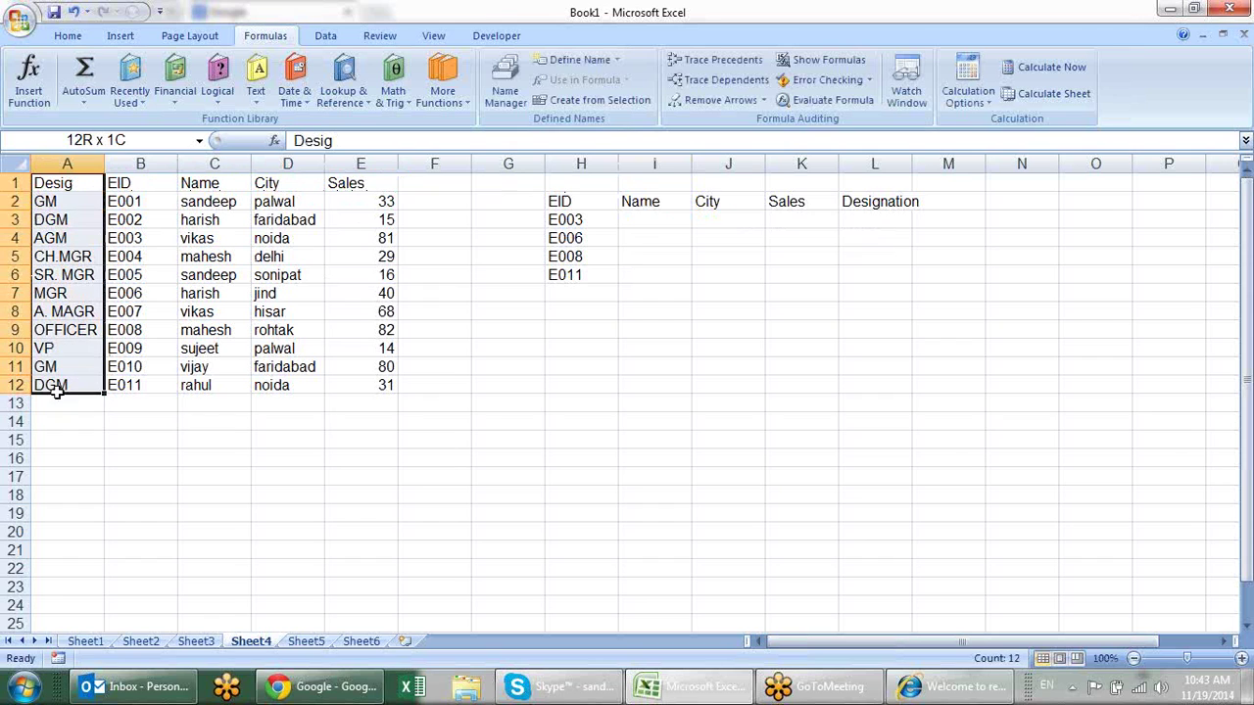
key("ctrl+x")
left_click(419, 183)
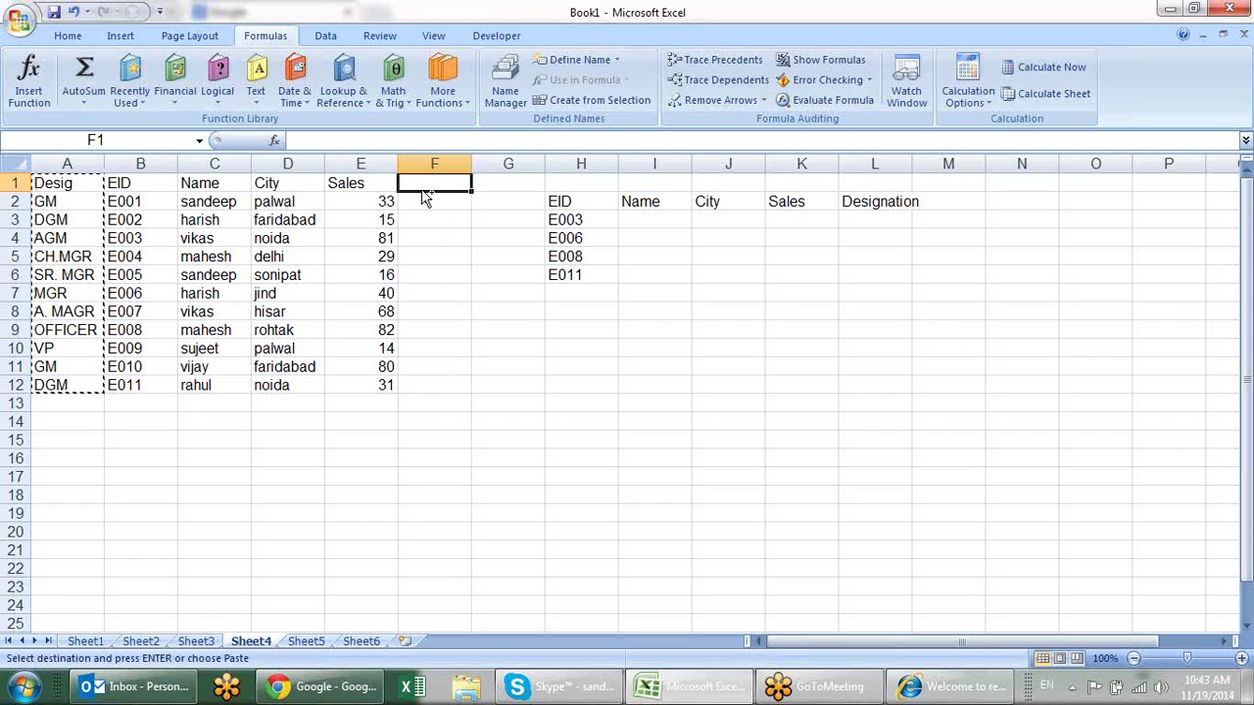
key("ctrl+v")
left_click(134, 179)
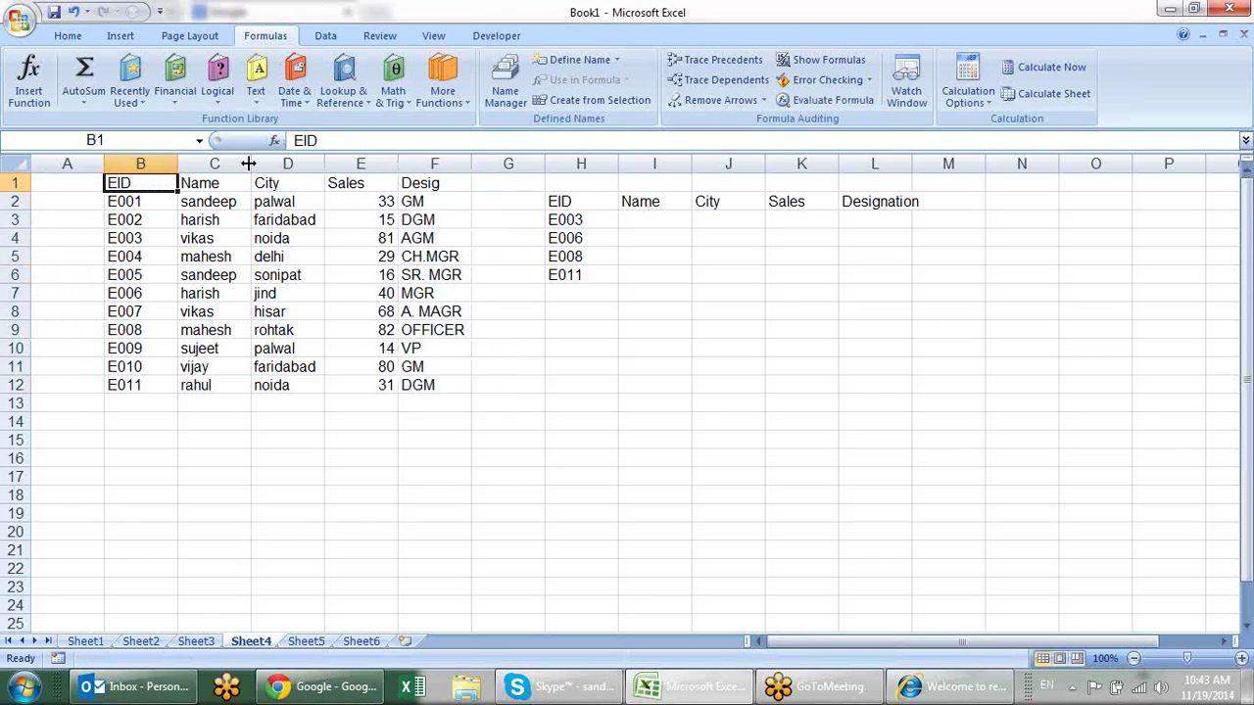
left_click_drag(208, 185, 349, 185)
left_click_drag(599, 201, 881, 201)
Enter =MATCH(I$2,$B$1:$F$1,0) in I3 and fill it across to L3.
left_click(659, 227)
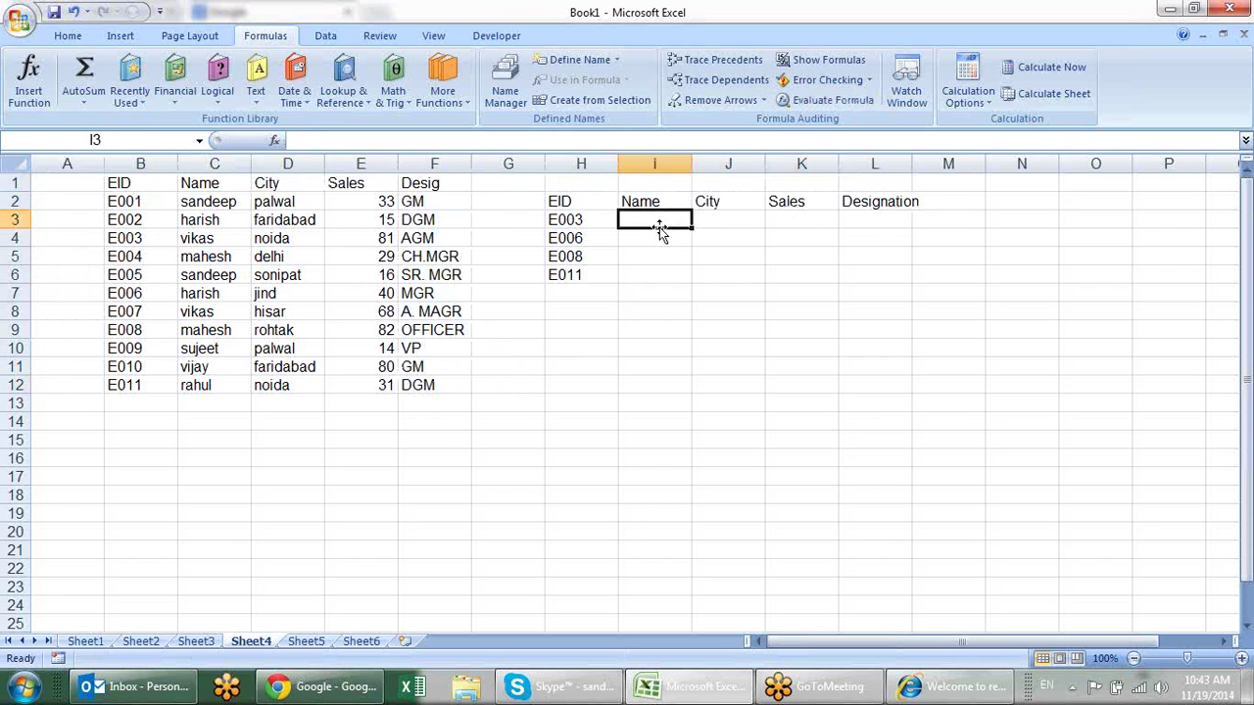
type("=mat")
key("Tab")
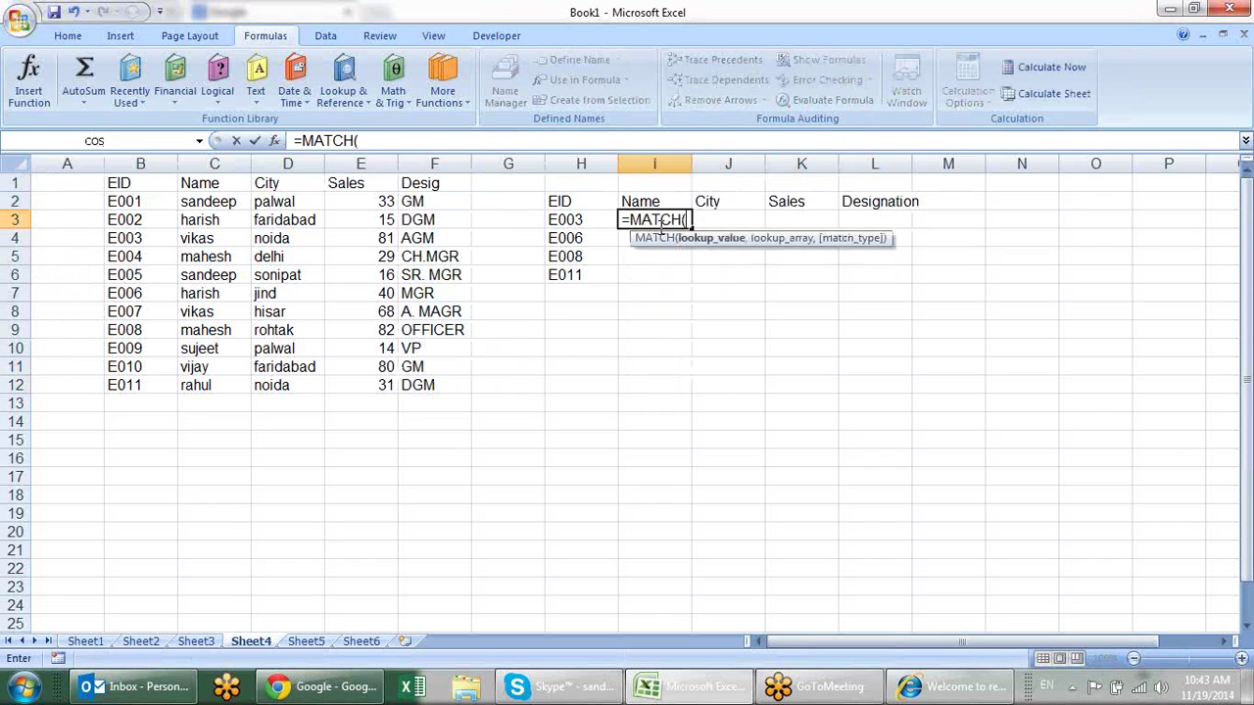
left_click(661, 204)
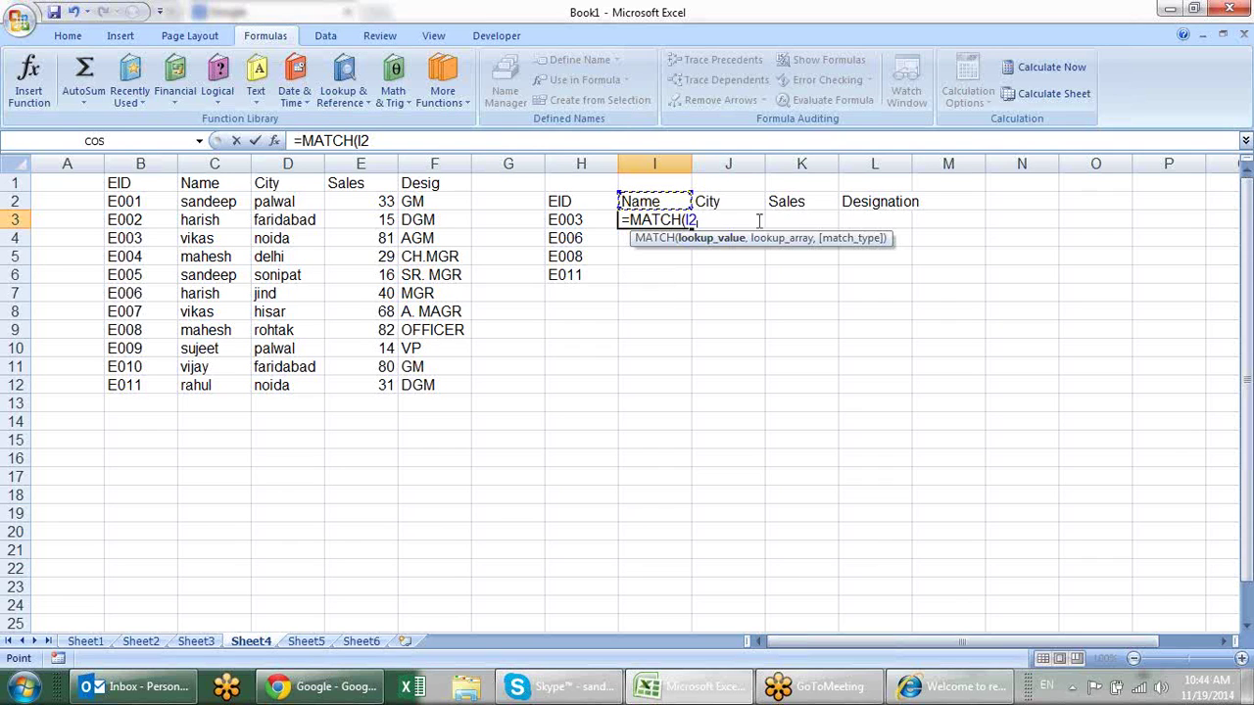
left_click_drag(679, 220, 620, 219)
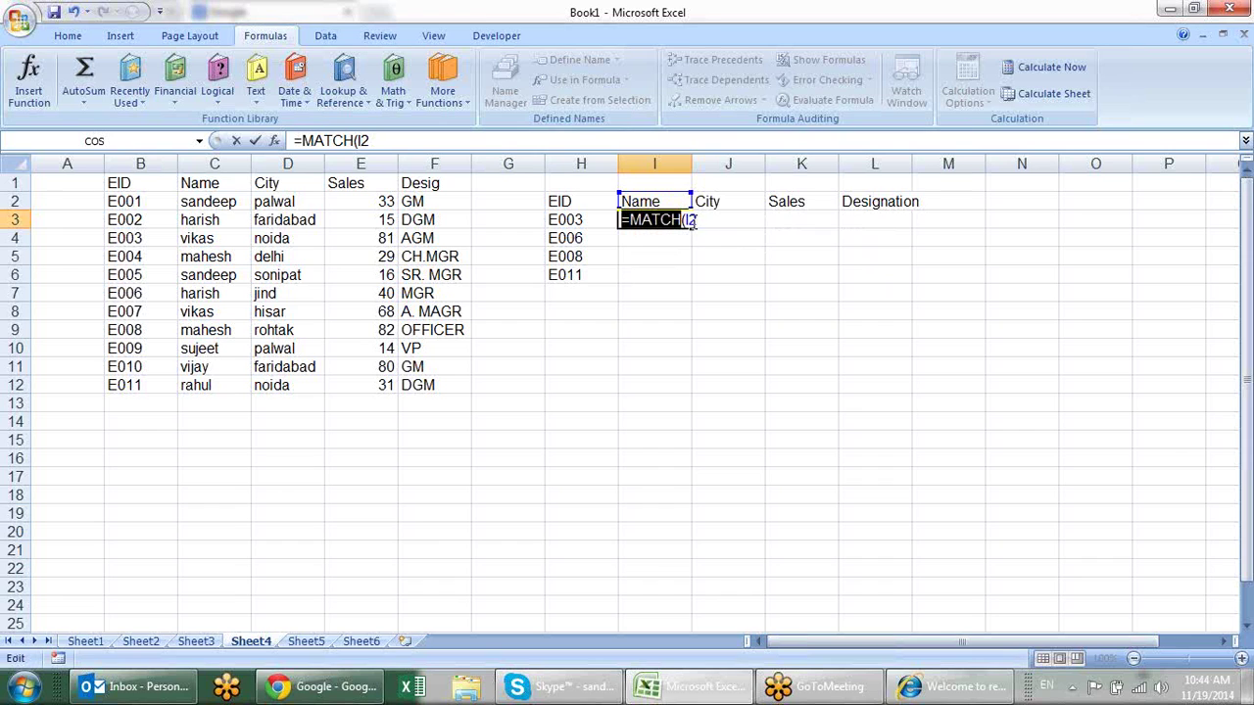
left_click(689, 220)
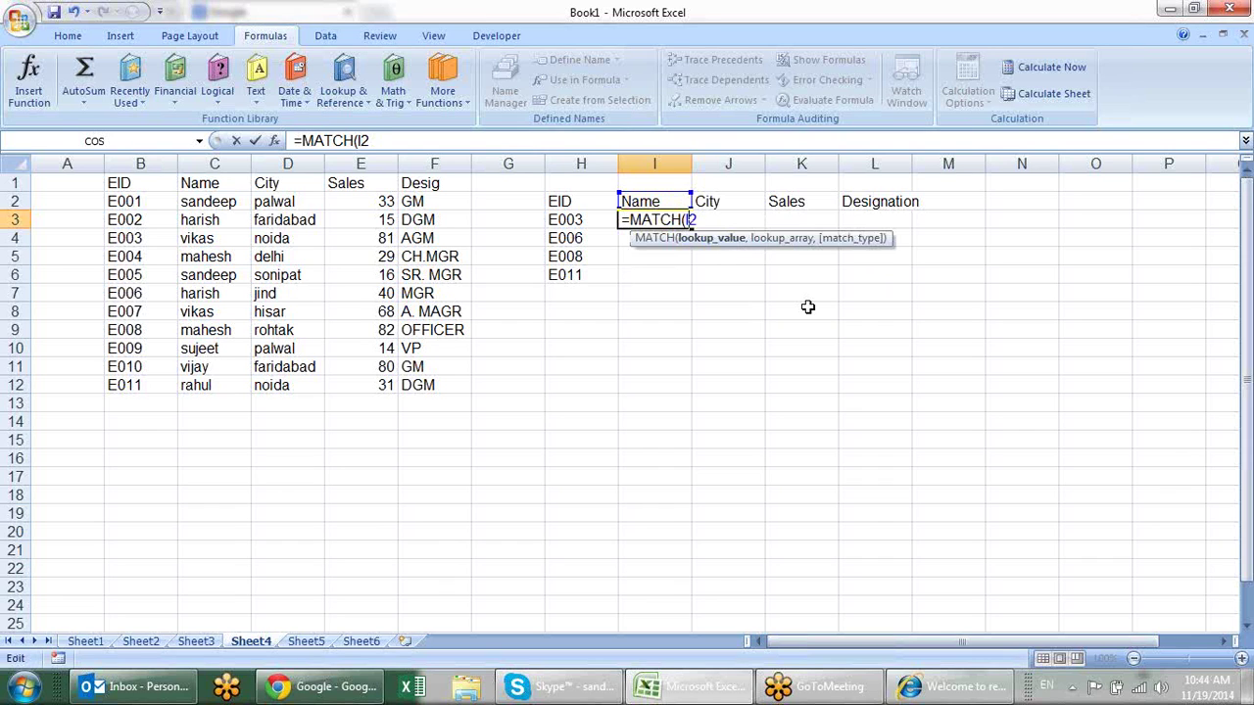
type("$,")
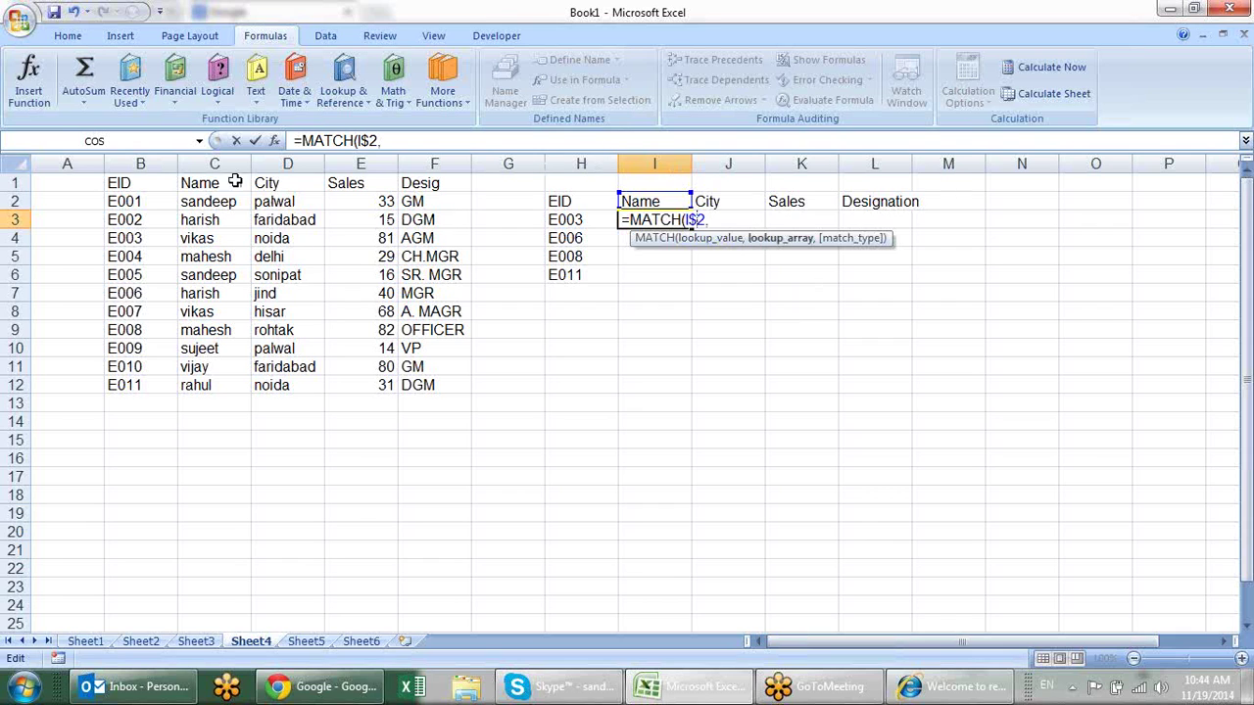
left_click_drag(137, 182, 419, 182)
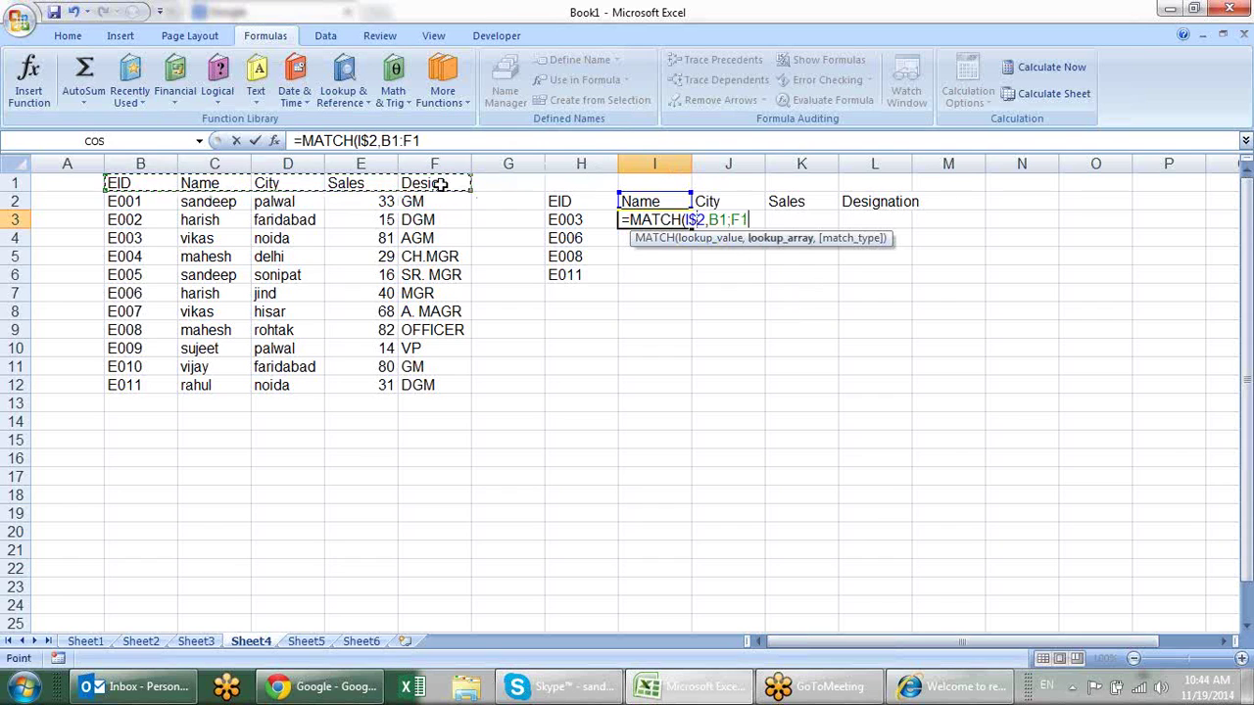
key("F4")
type("$F$1,0)")
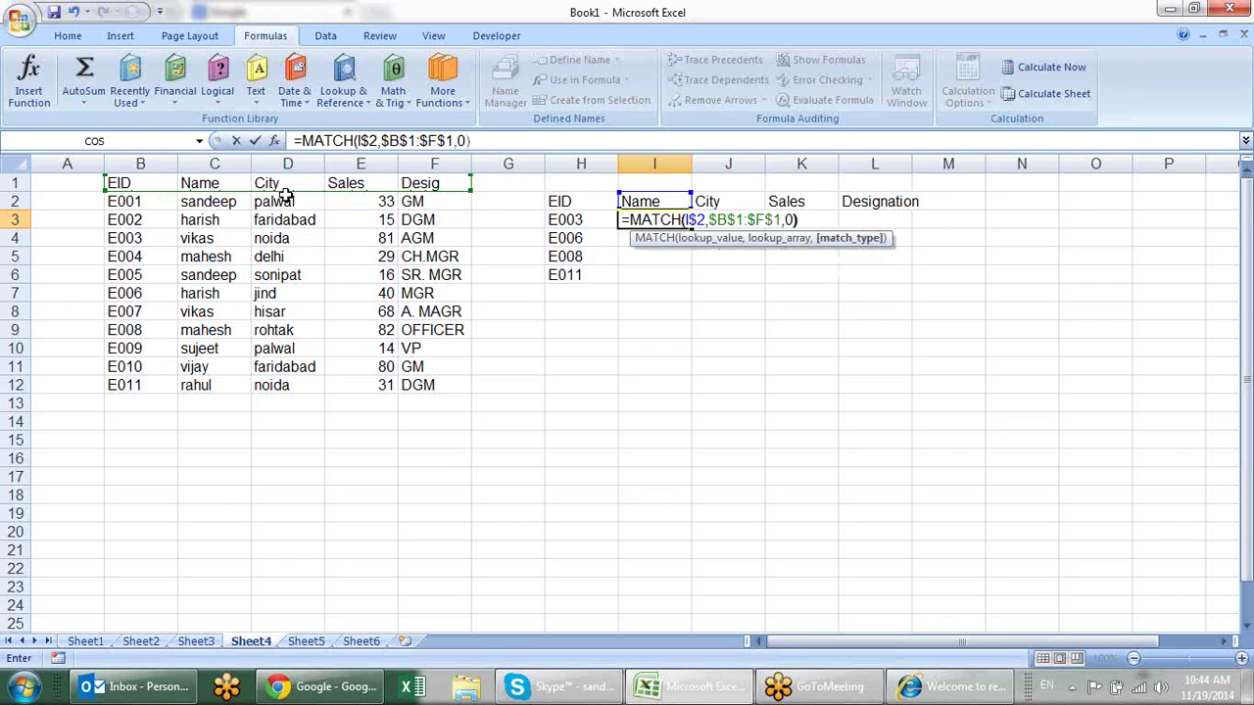
key("Return")
left_click(677, 220)
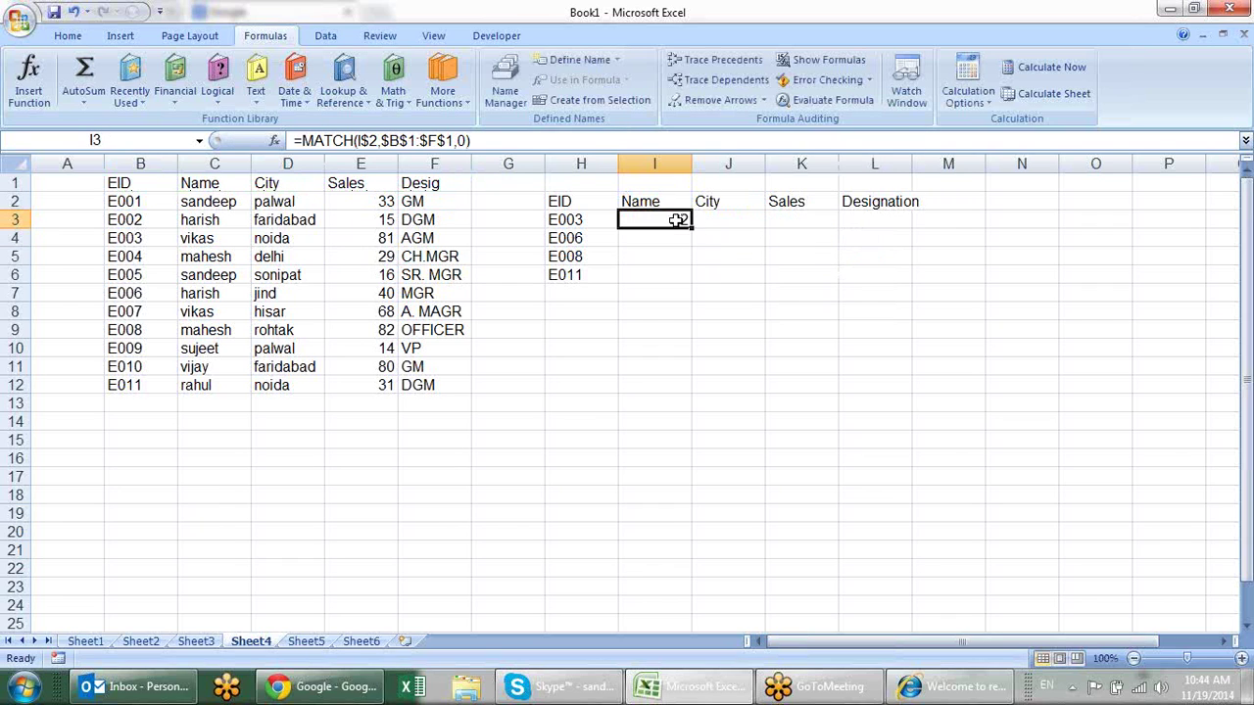
left_click_drag(692, 224, 911, 251)
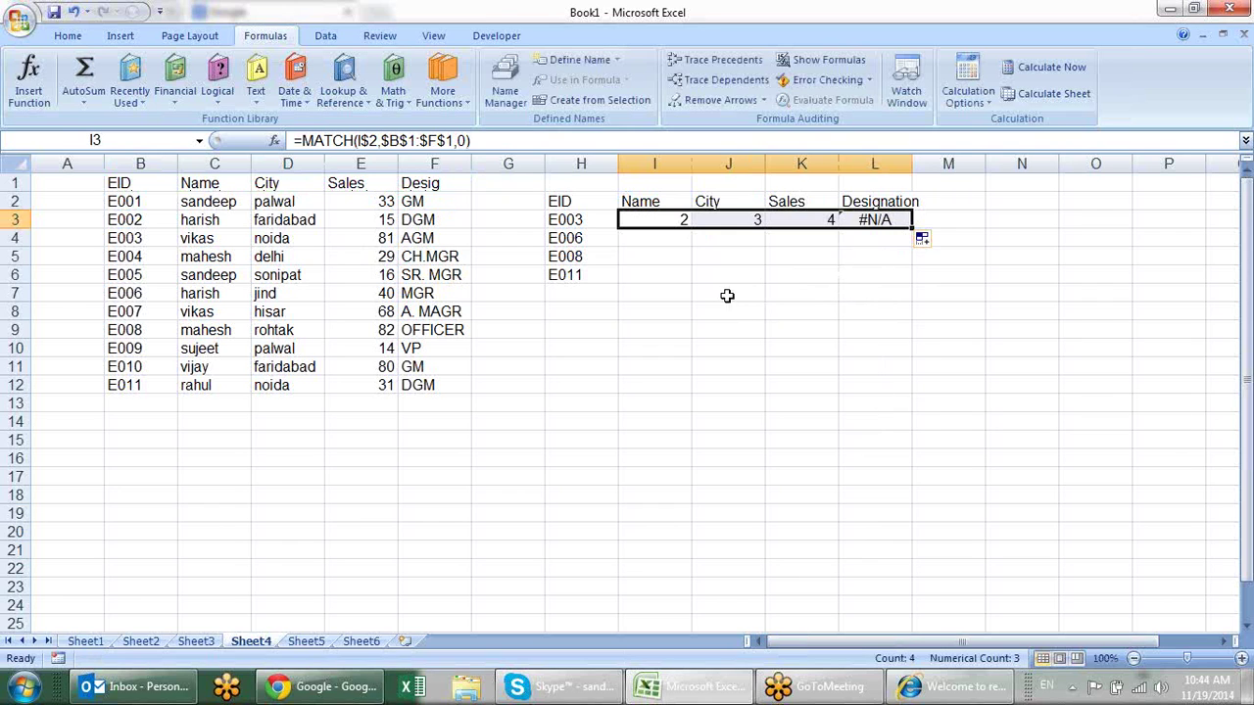
Copy the Designation heading from L2 over the F1 header.
left_click(886, 201)
key("ctrl+c")
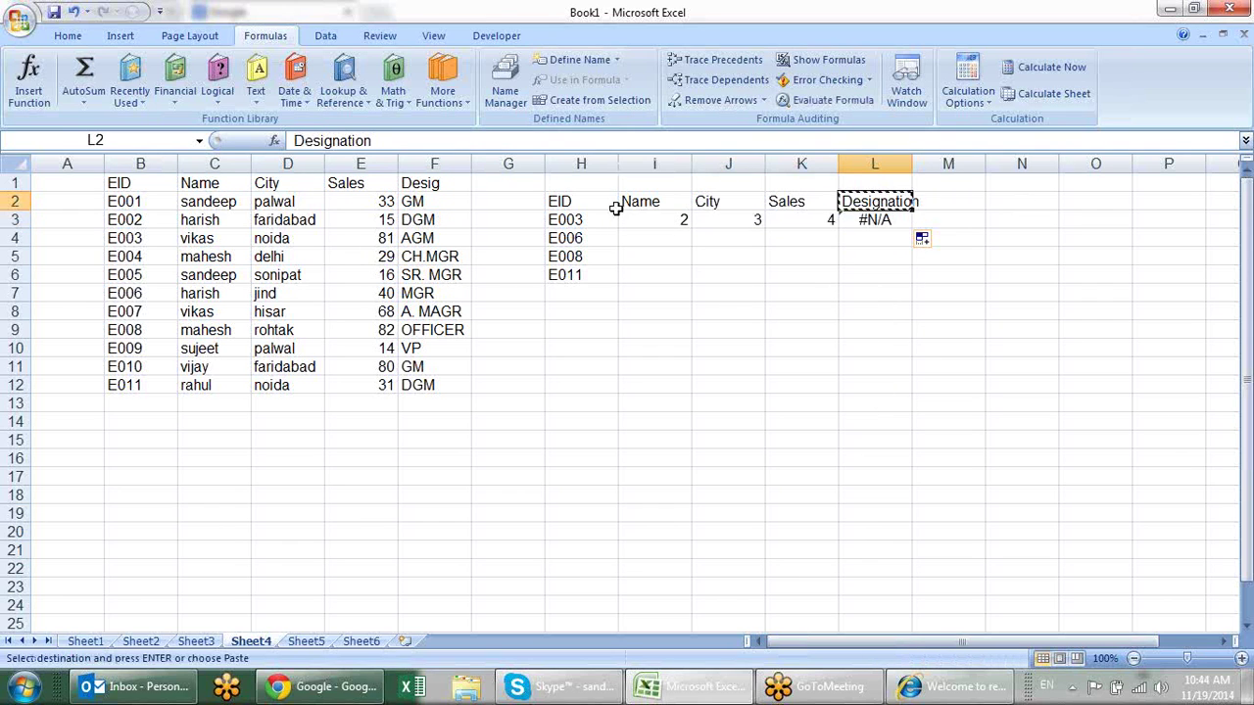
left_click(445, 183)
key("ctrl+v")
key("Escape")
left_click(833, 297)
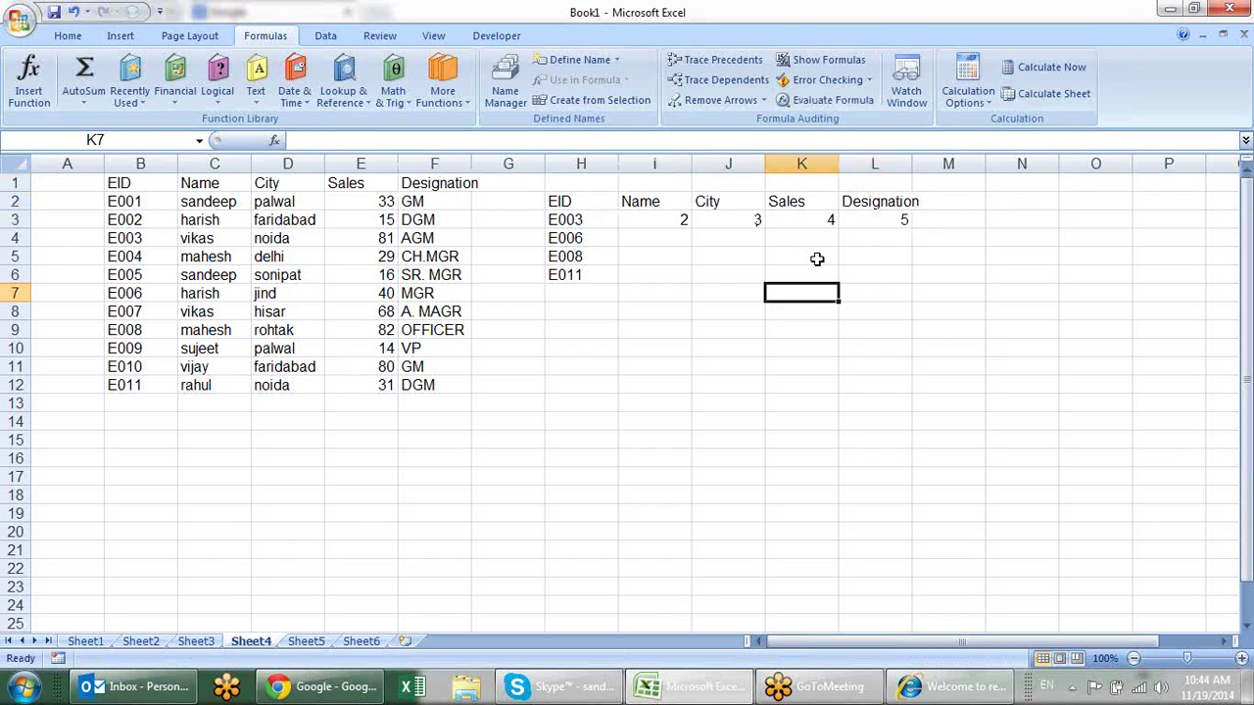
Review the MATCH formulas in I3 and L3, leaving them unchanged.
left_click(669, 214)
left_click(862, 220)
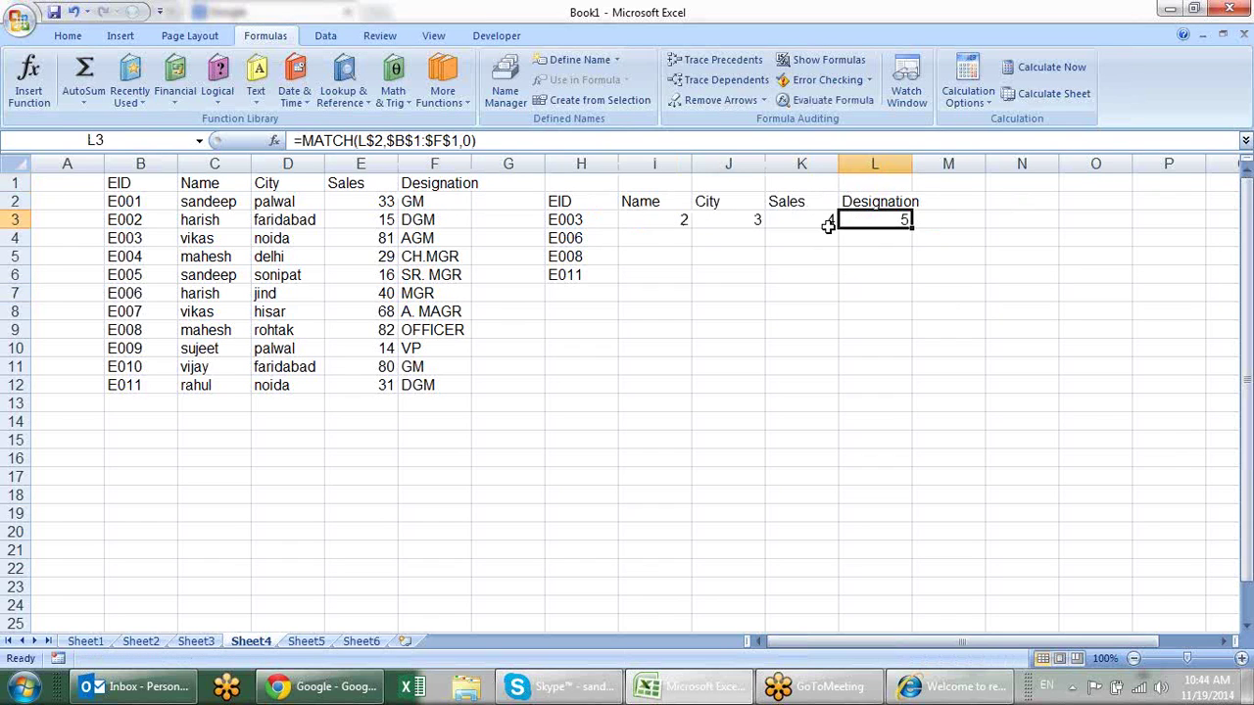
left_click(646, 228)
key("F2")
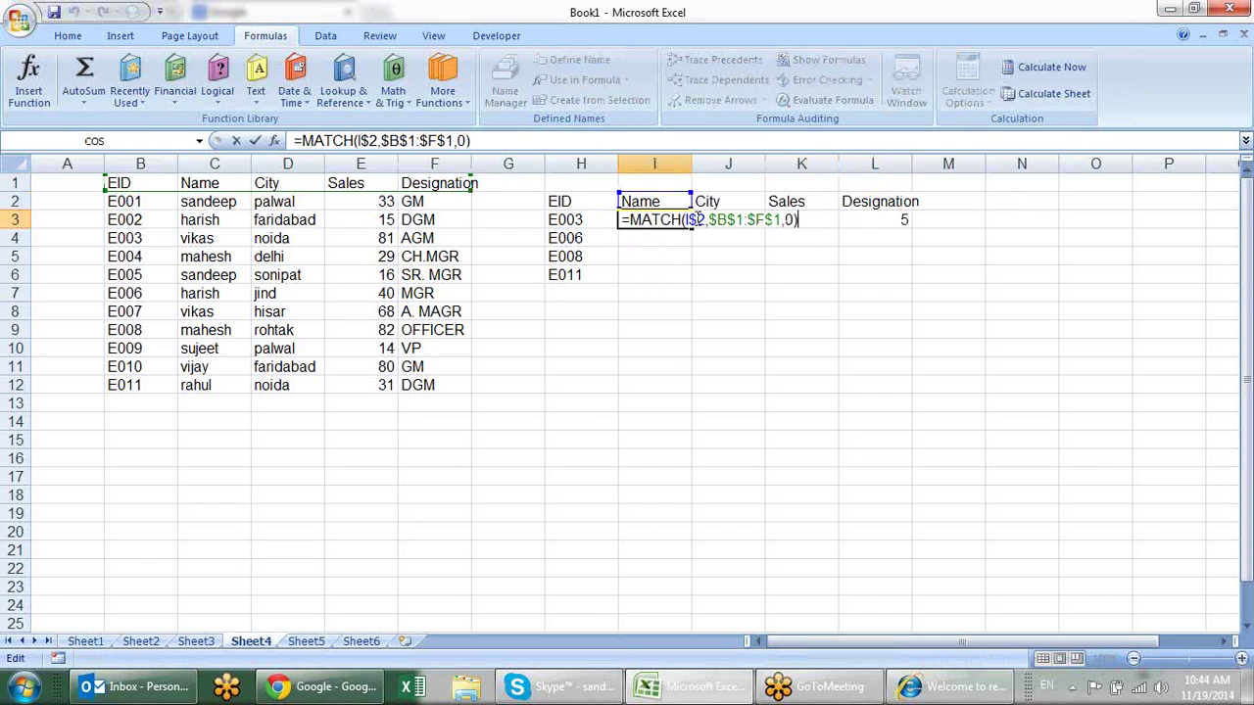
left_click_drag(803, 219, 627, 220)
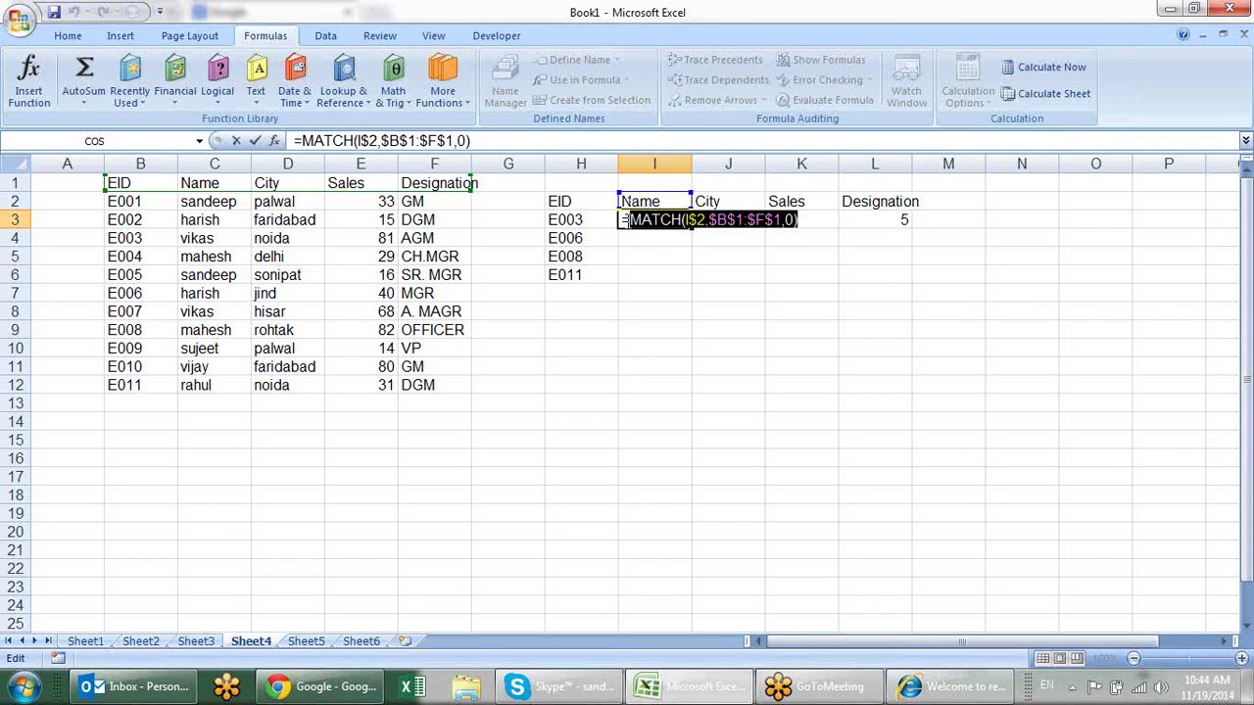
left_click(627, 229)
key("Escape")
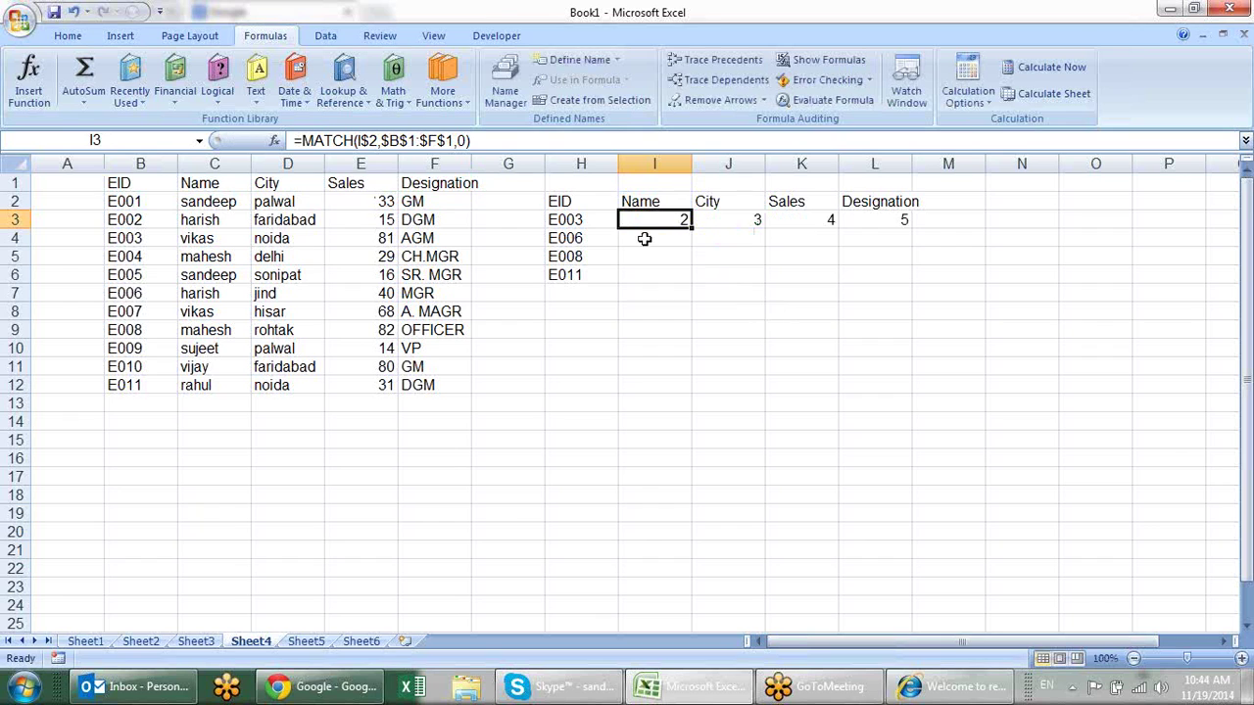
key("F2")
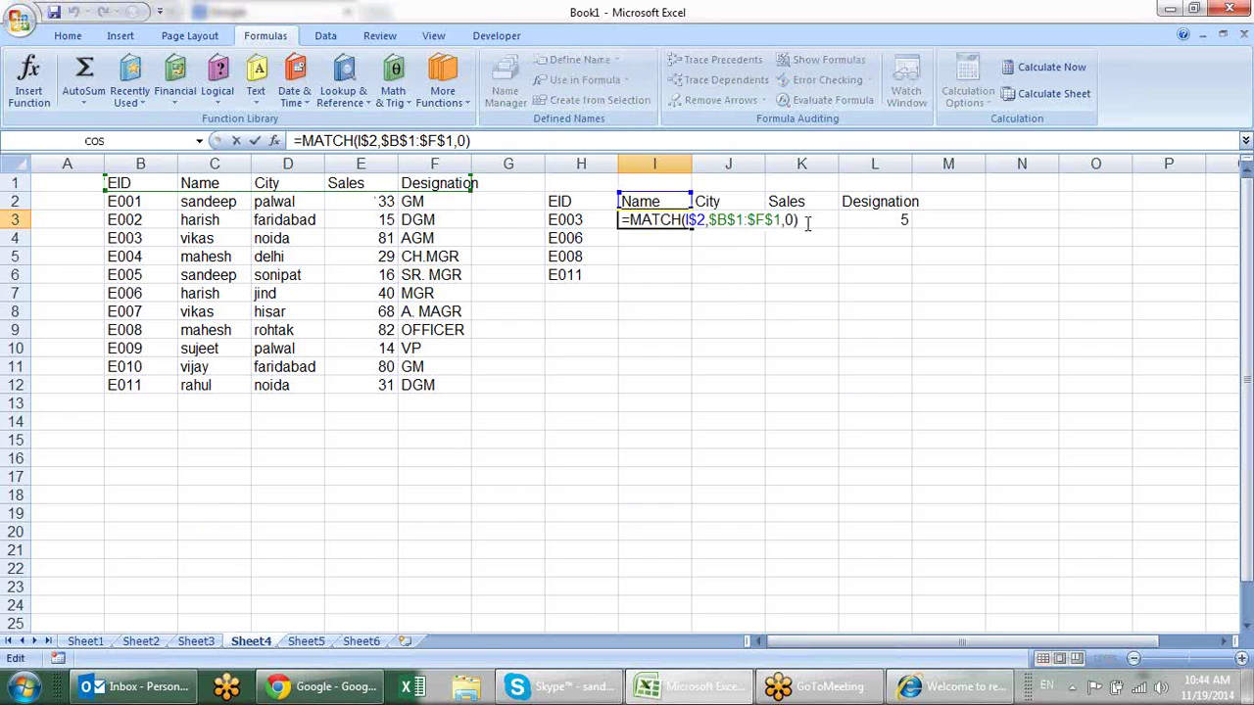
left_click_drag(805, 222, 629, 221)
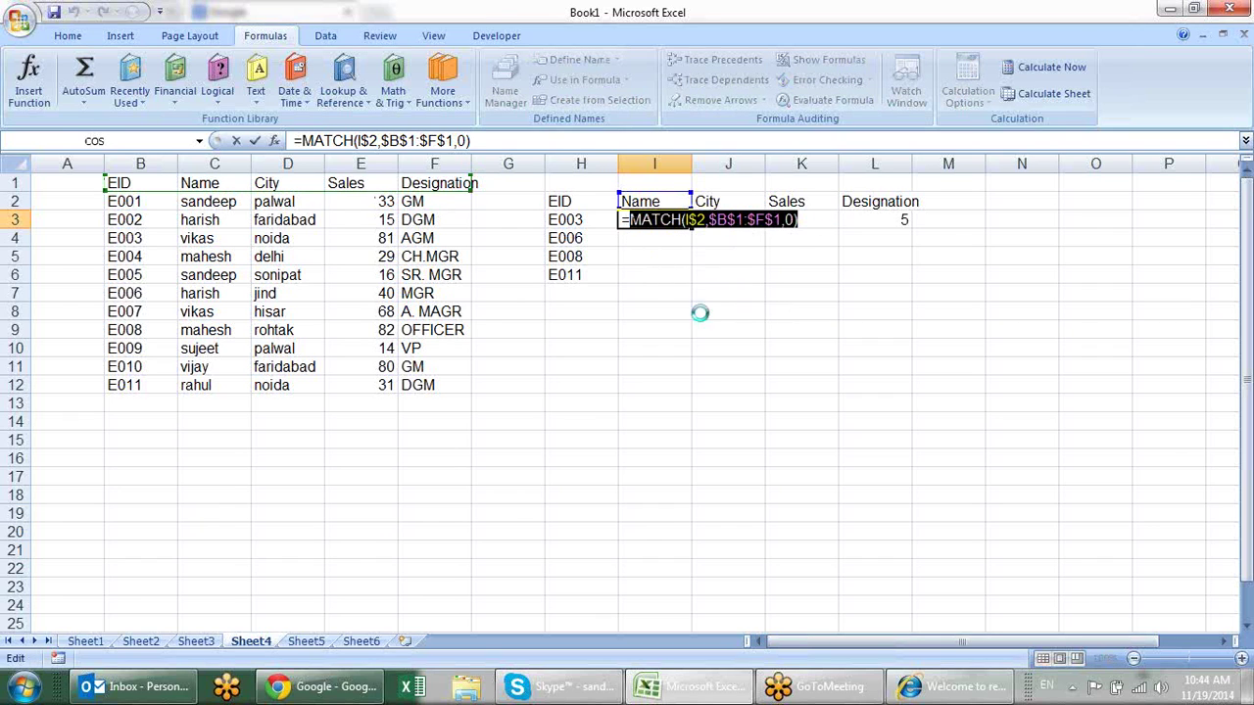
key("Escape")
Enter =VLOOKUP($H3,$B$1:$F$12,MATCH(I$2,$B$1:$F$1,0),0) in I3 to return vikas.
type("=")
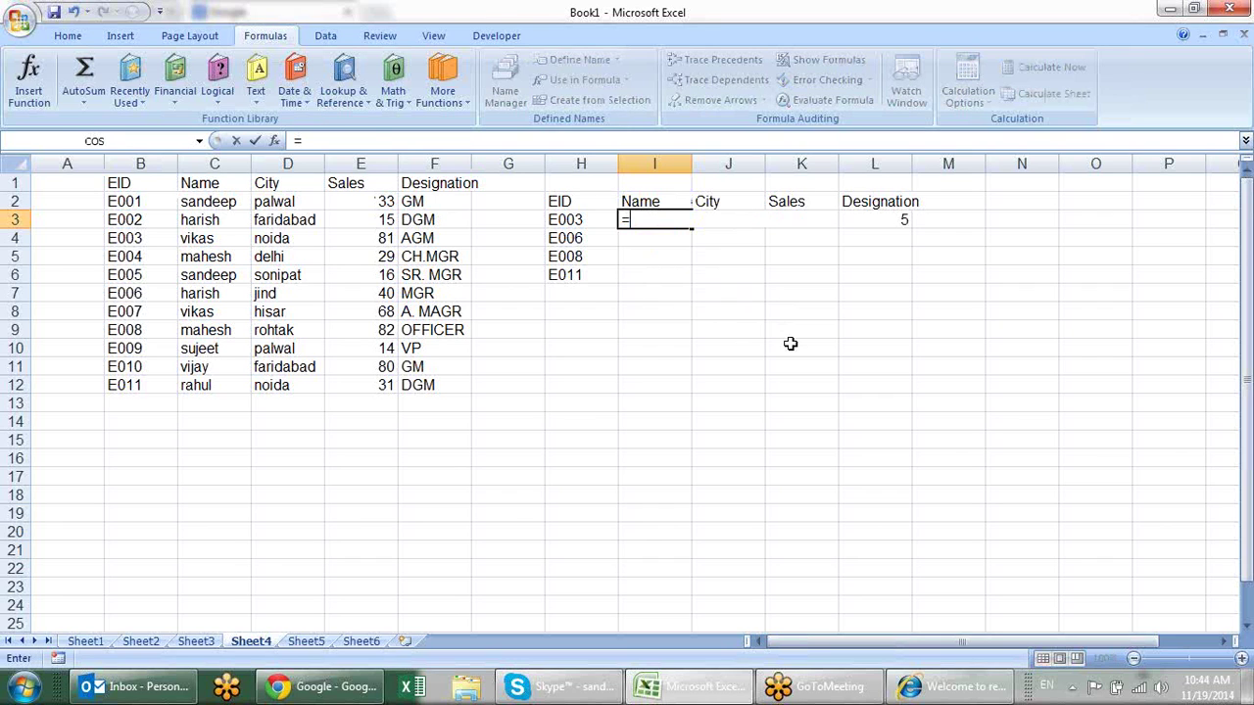
type("vl")
key("Tab")
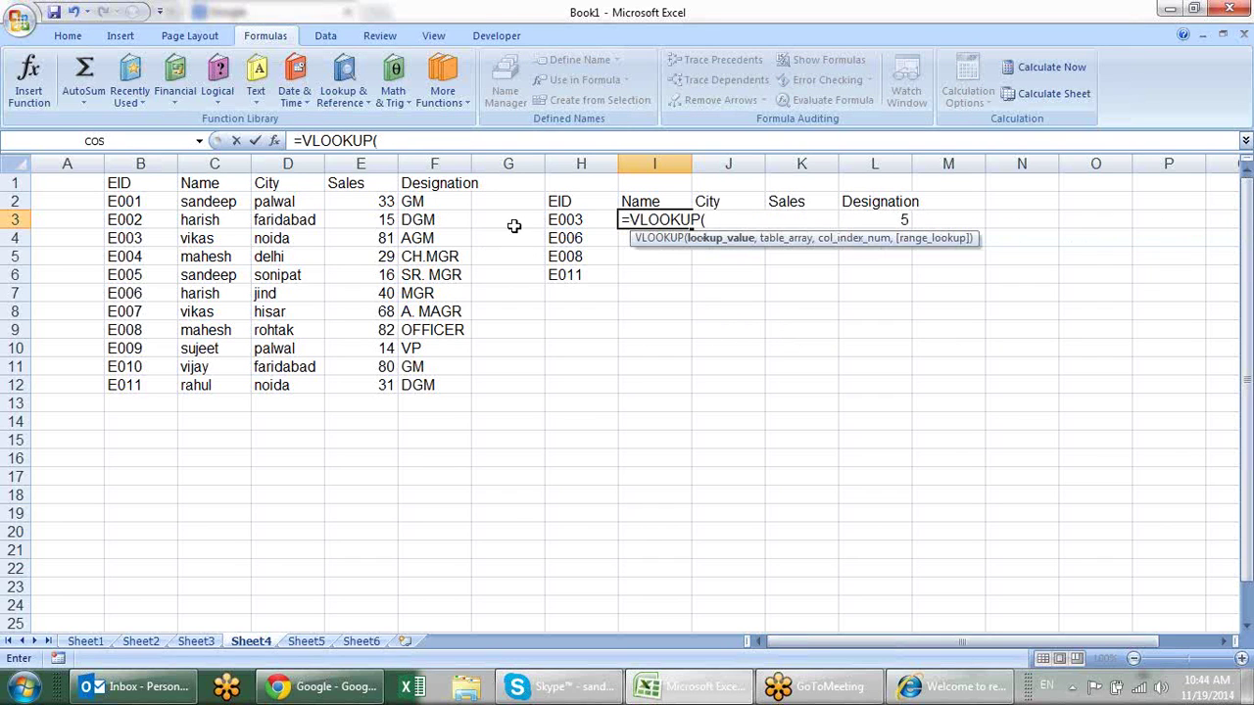
left_click(551, 221)
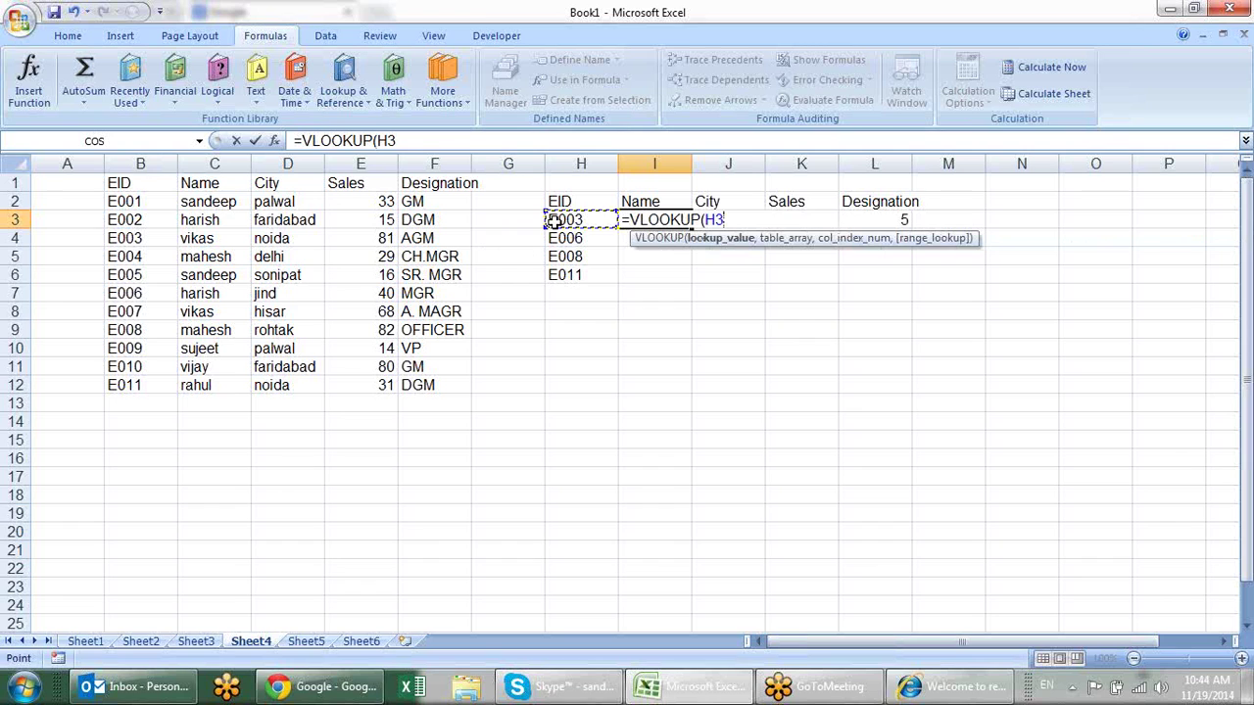
key("F4")
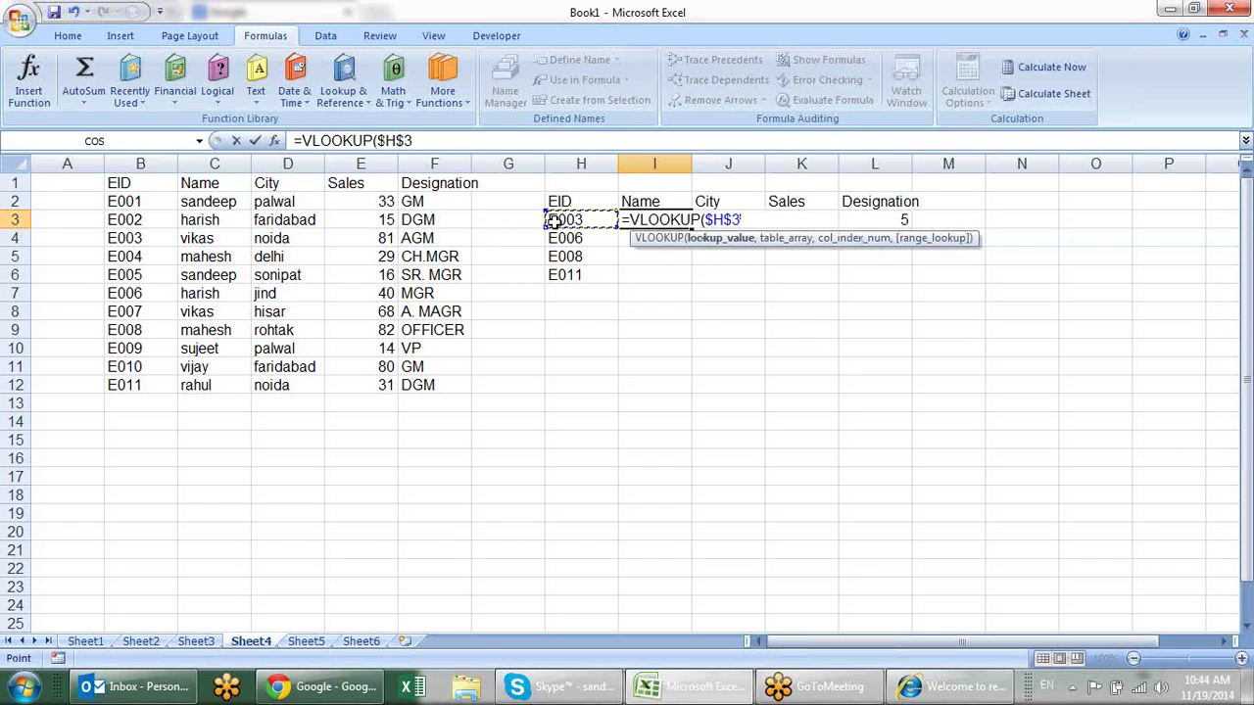
key("F4")
key("F4")
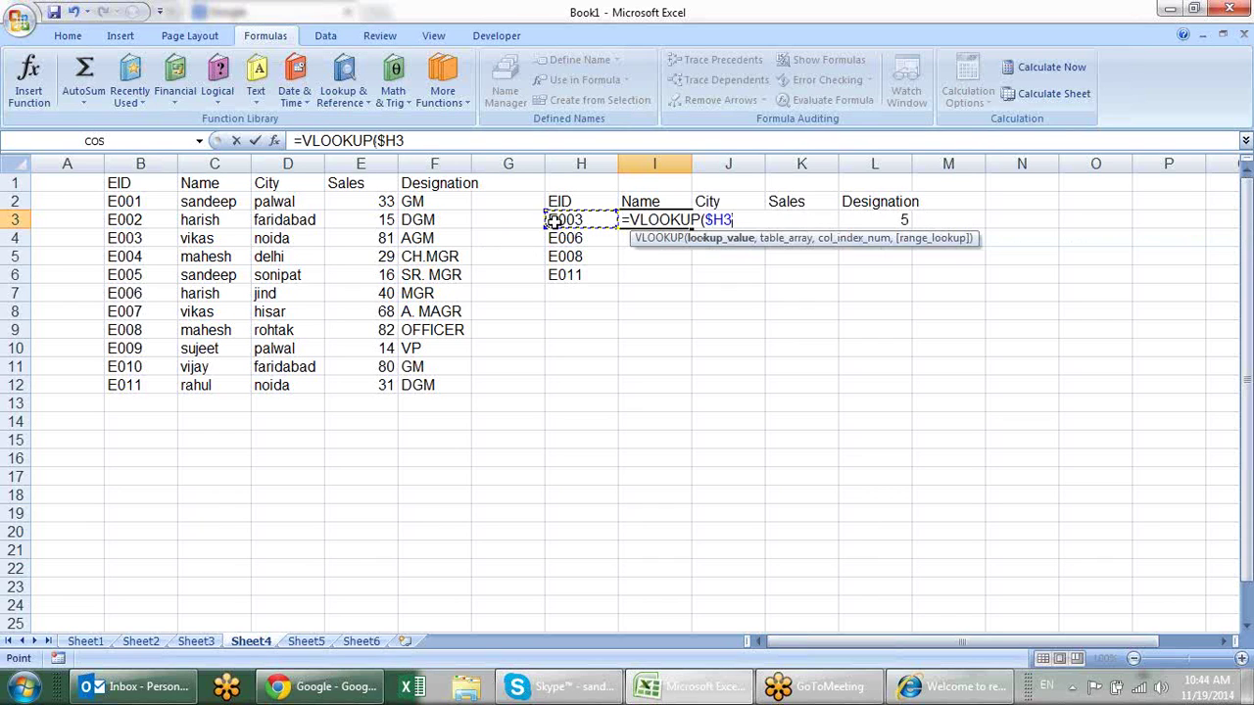
type(",")
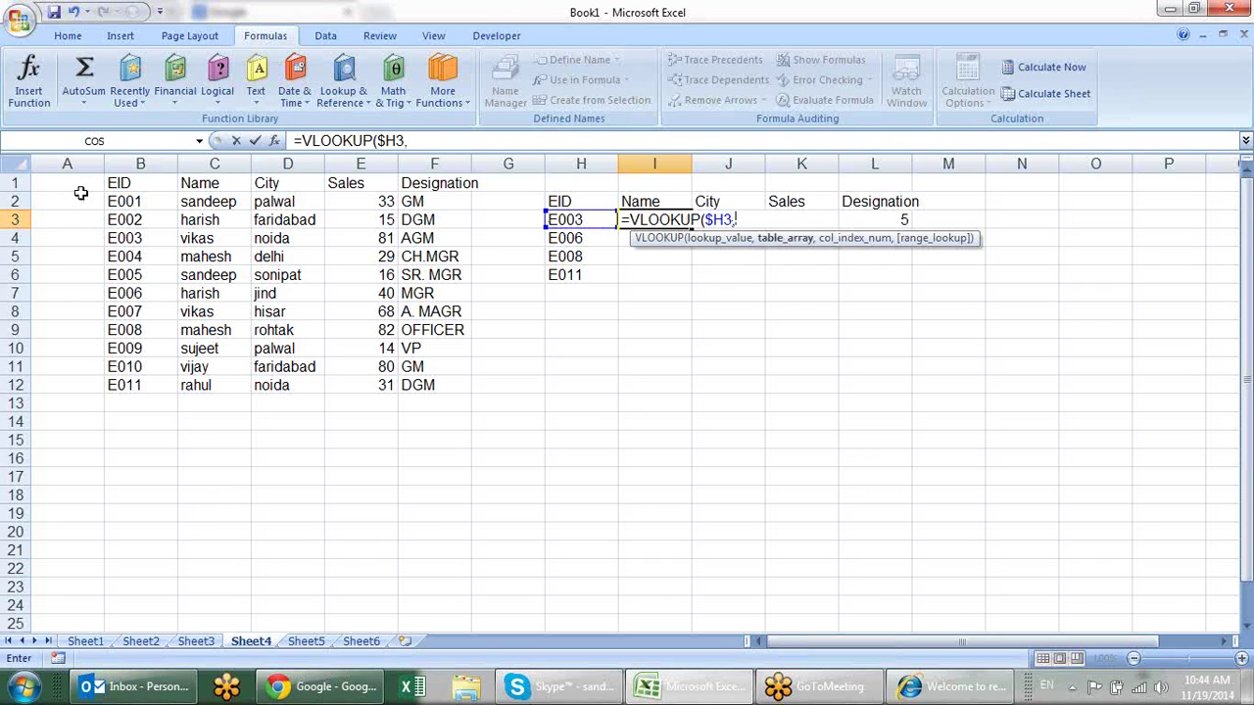
mouse_move(148, 185)
left_mouse_down()
mouse_move(424, 370)
mouse_move(423, 385)
left_mouse_up()
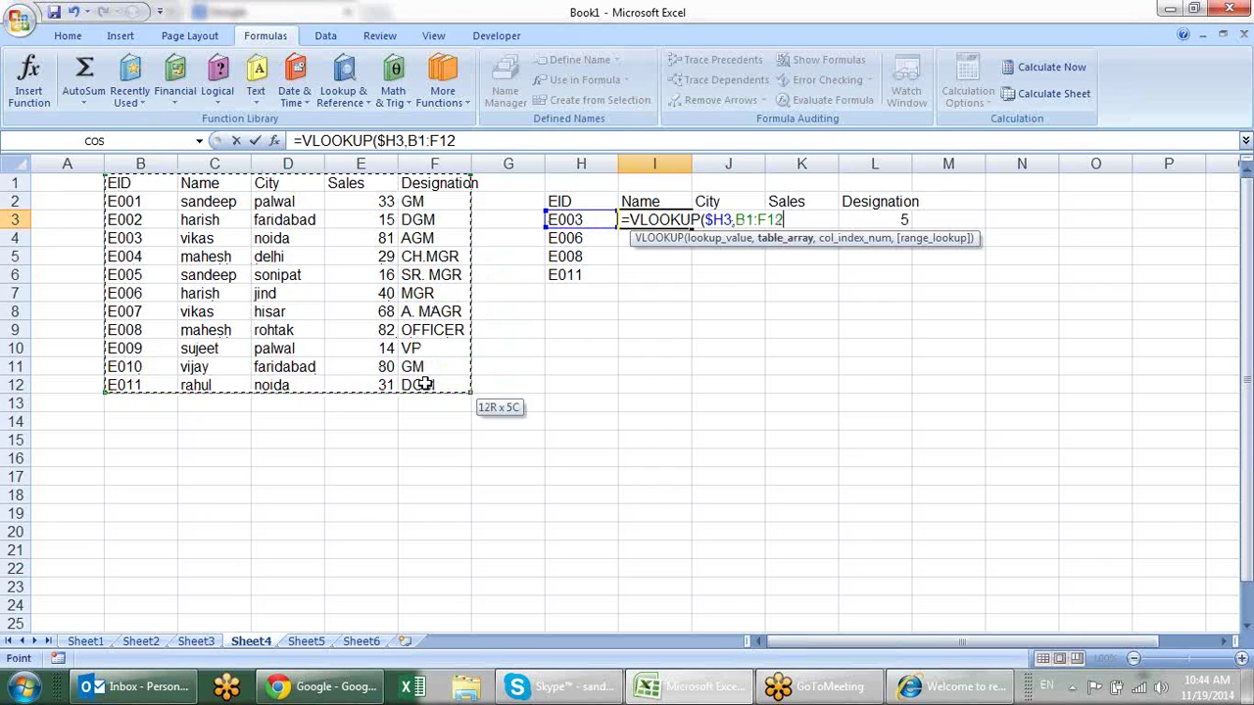
key("F4")
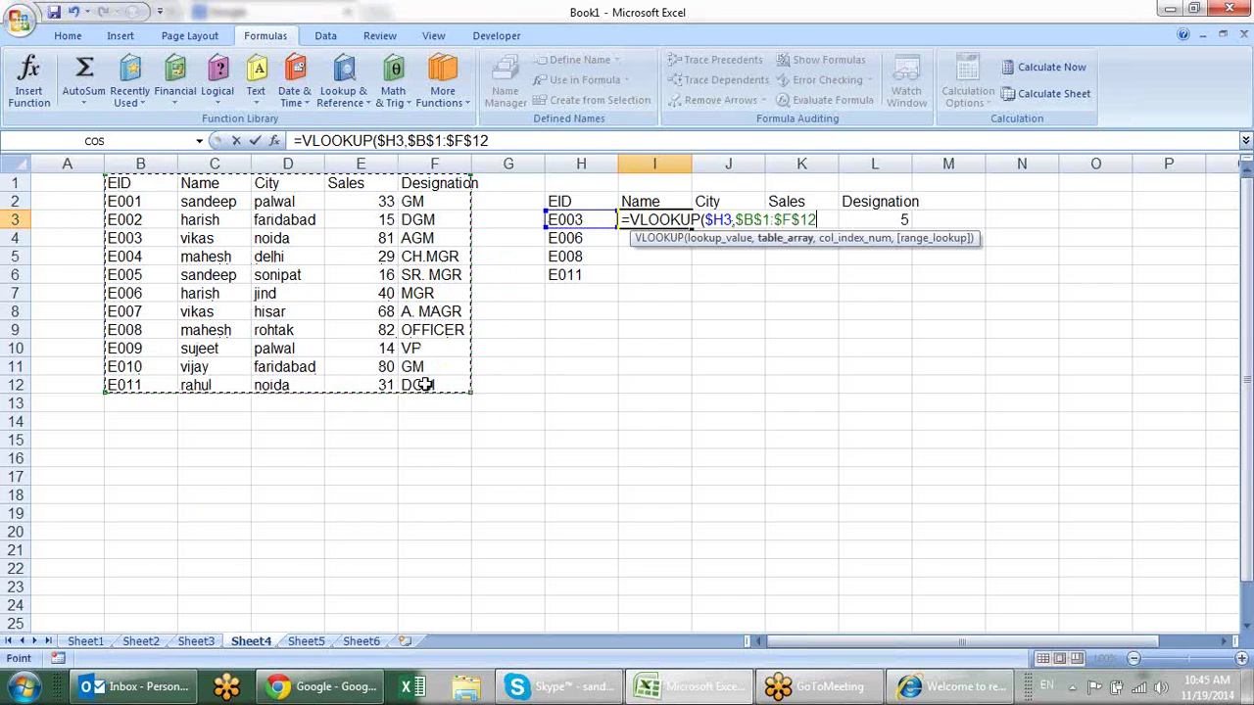
type(",")
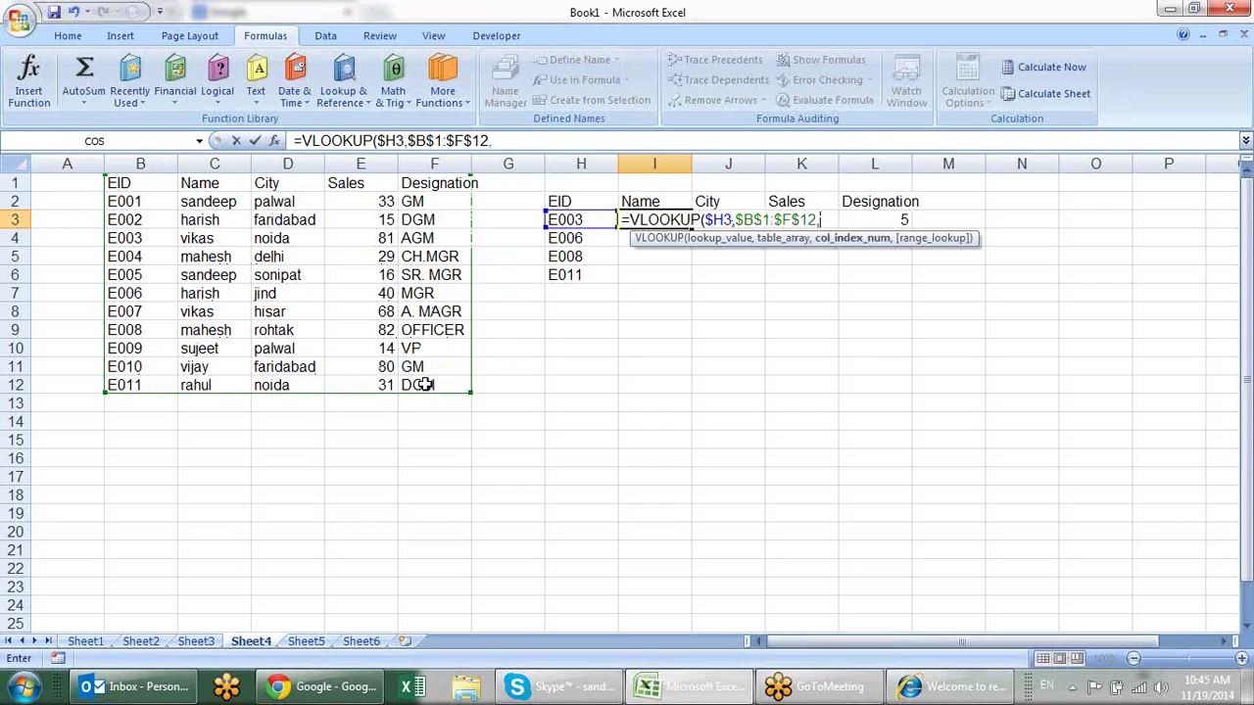
type("MATCH(I$2,$B$1:$F$1,0)")
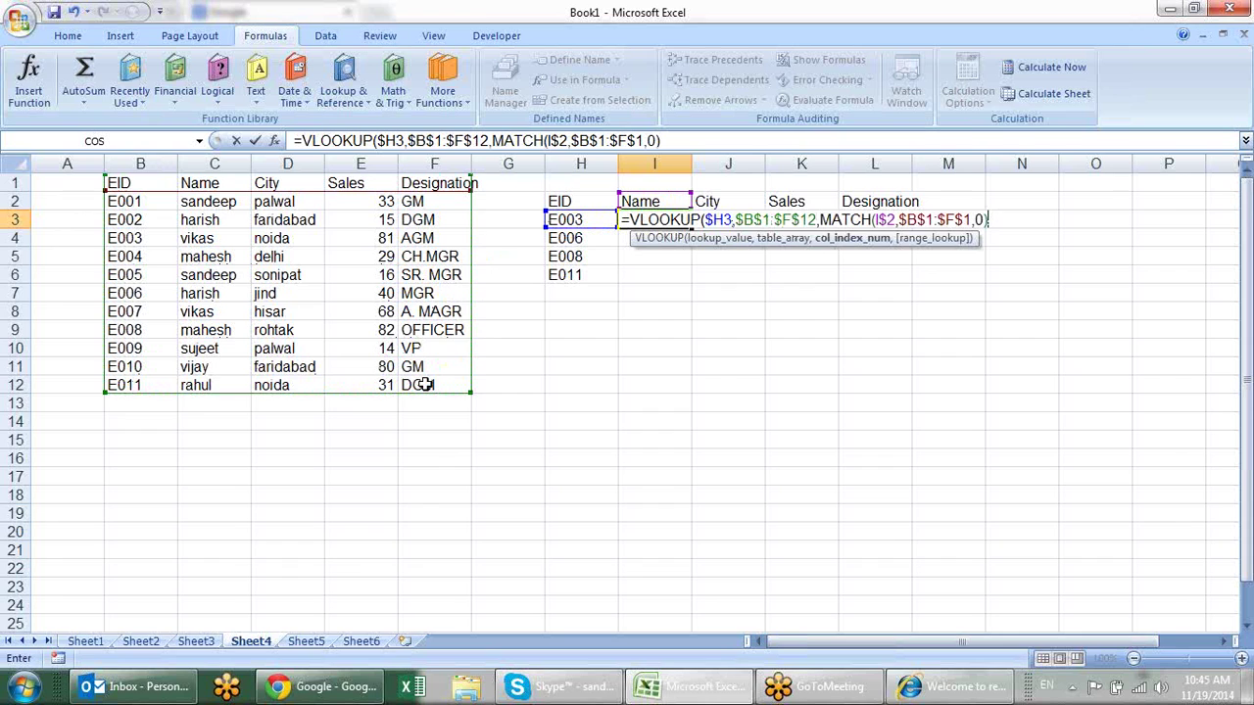
type(",0")
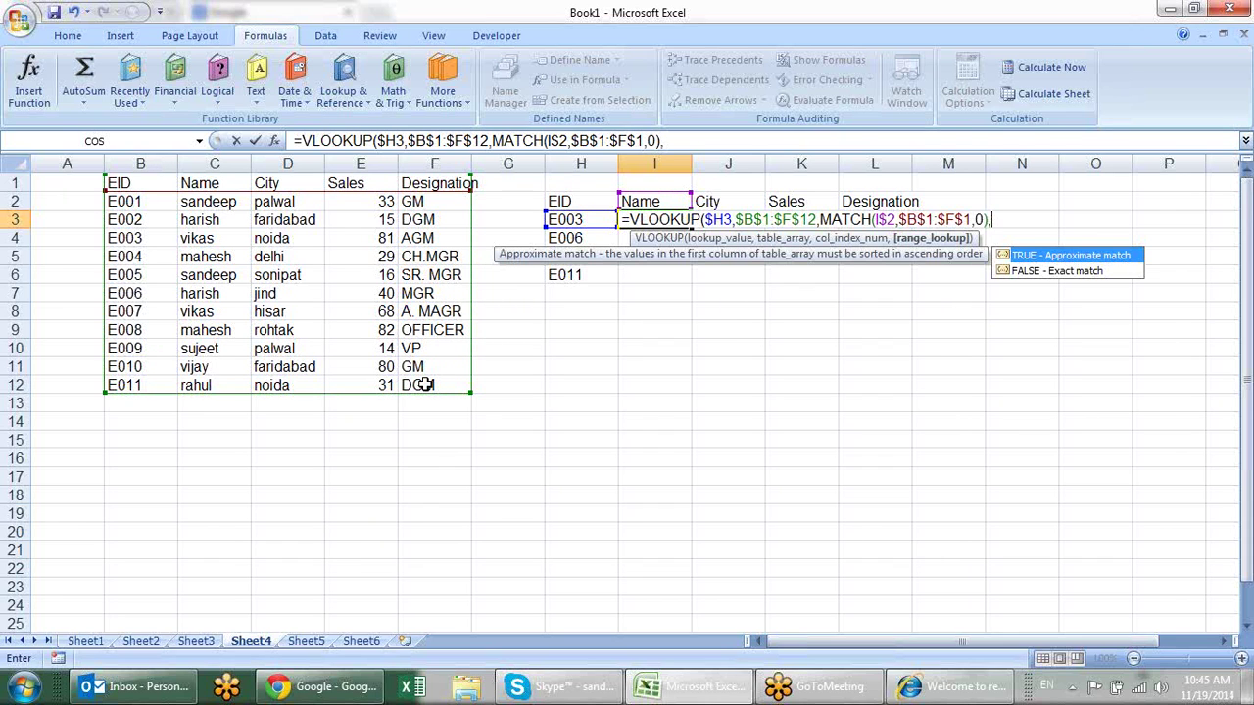
type(")")
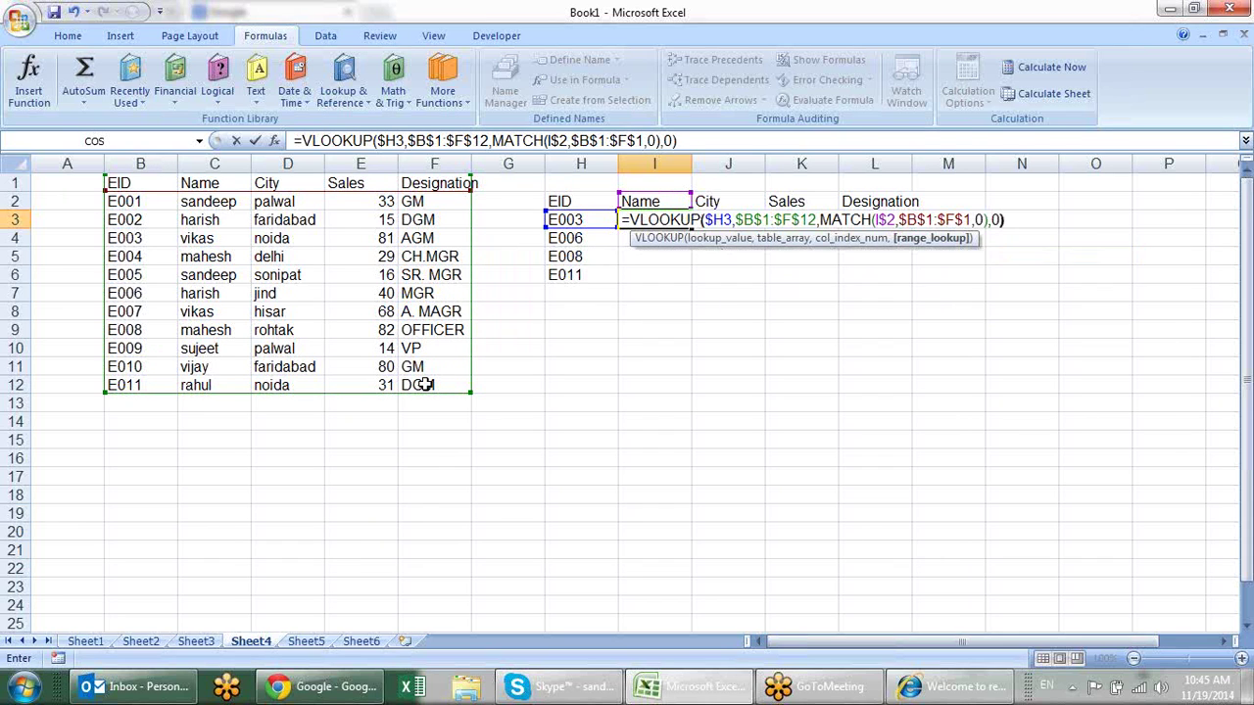
key("Return")
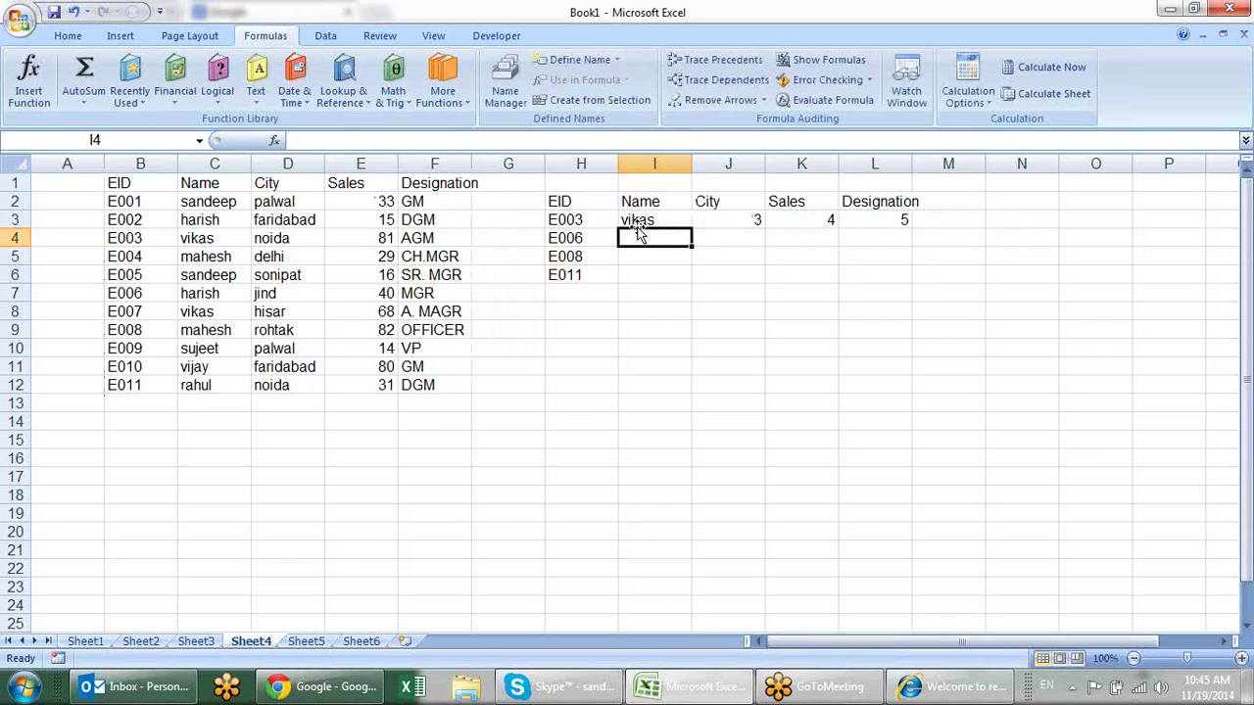
left_click(682, 216)
mouse_move(691, 226)
left_mouse_down()
mouse_move(911, 226)
mouse_move(916, 284)
left_mouse_up()
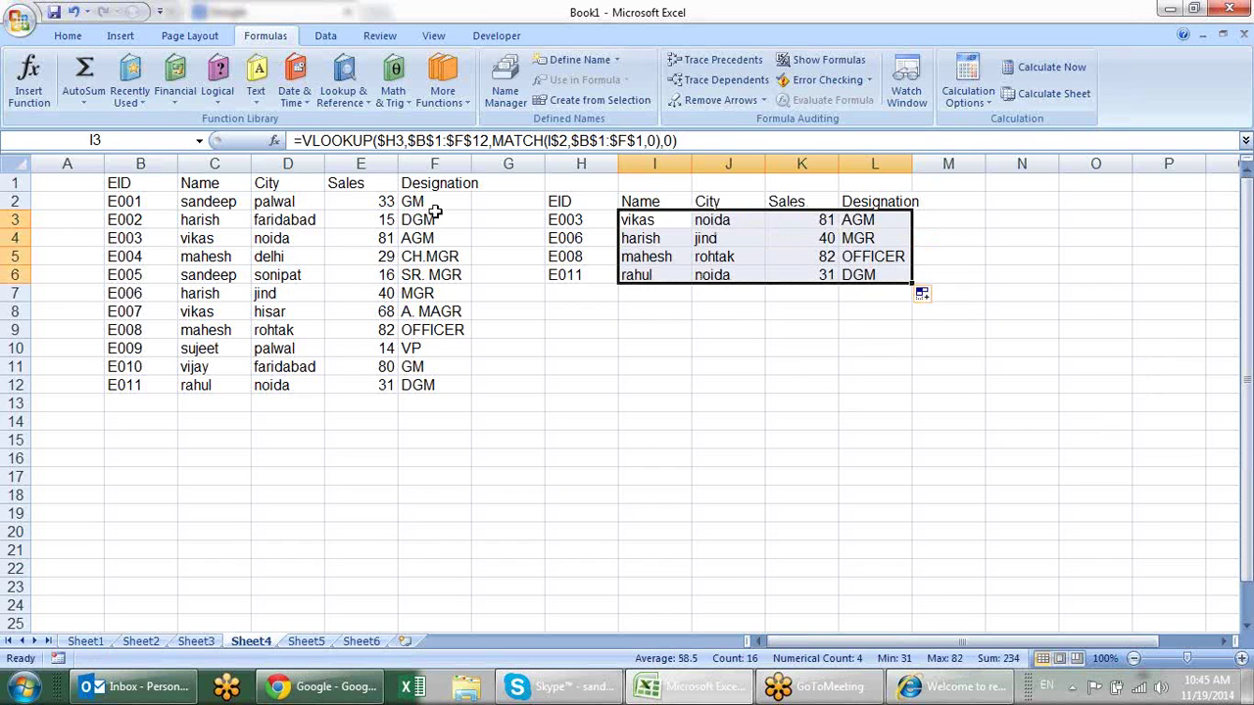
left_click(215, 187)
left_click(313, 179)
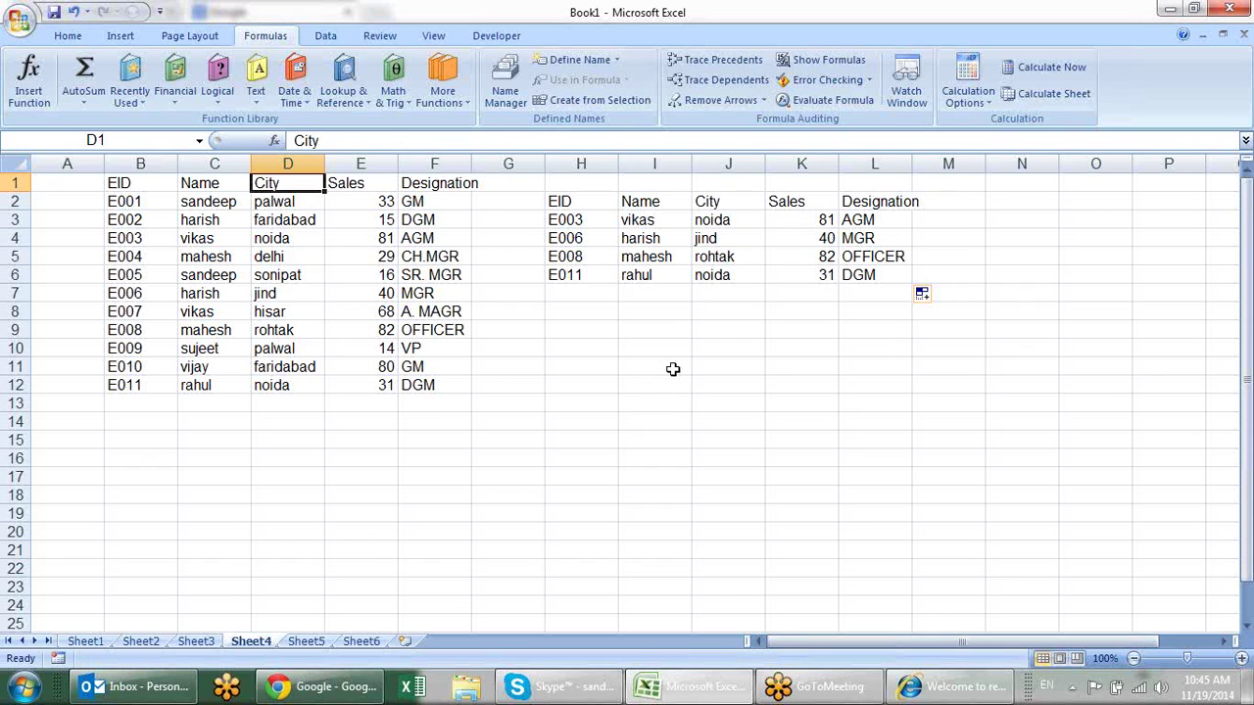
left_click(675, 219)
left_click(711, 220)
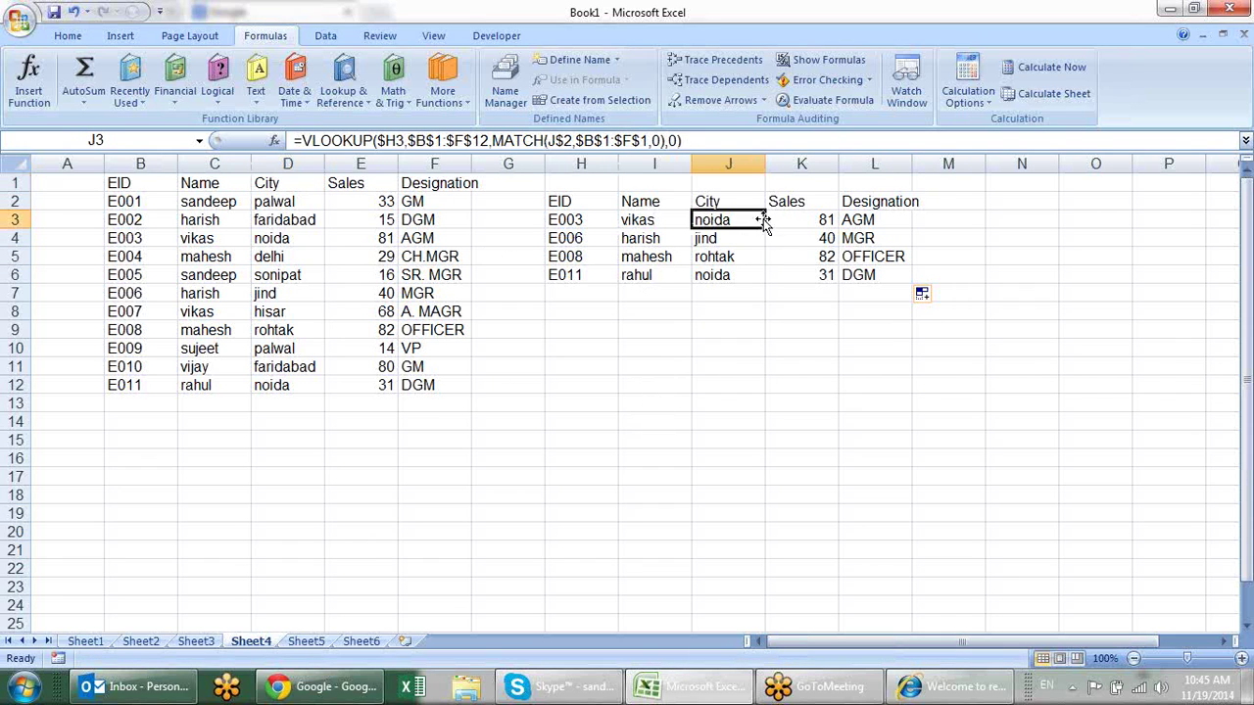
left_click(816, 219)
left_click(867, 222)
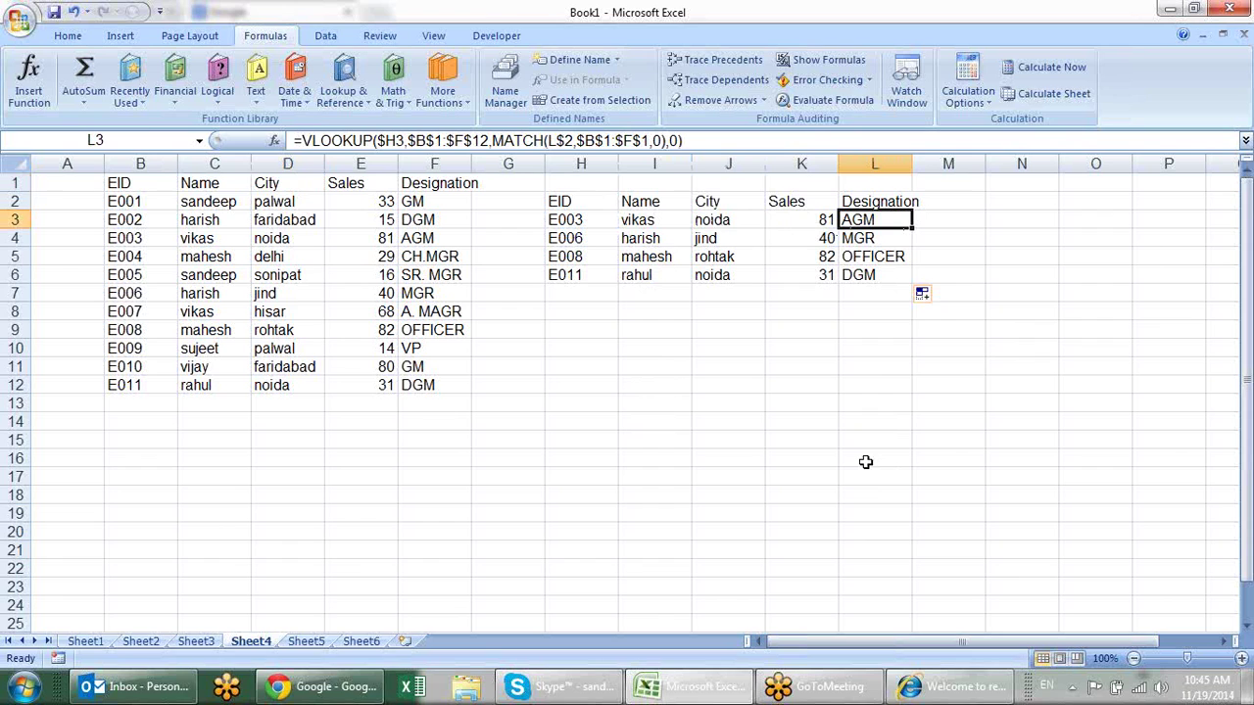
mouse_move(584, 202)
left_mouse_down()
mouse_move(854, 181)
mouse_move(882, 201)
left_mouse_up()
left_click_drag(601, 221, 592, 278)
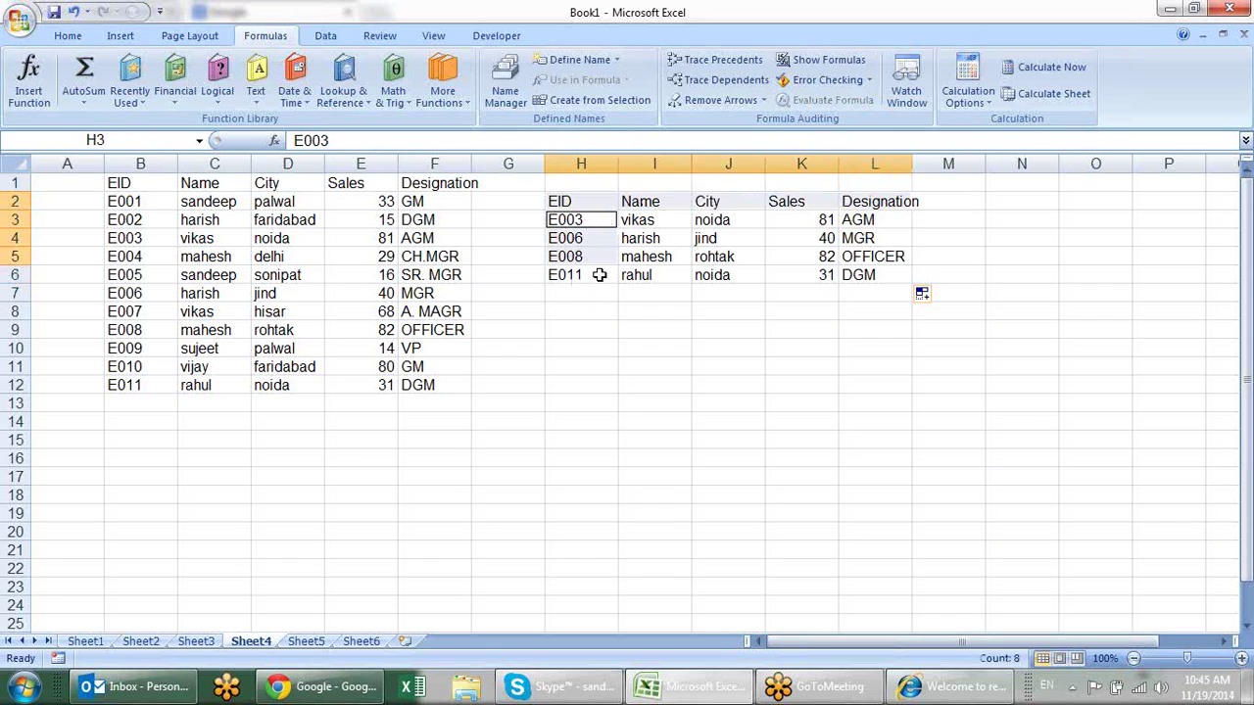
left_click(600, 275, "ctrl")
key("ctrl+c")
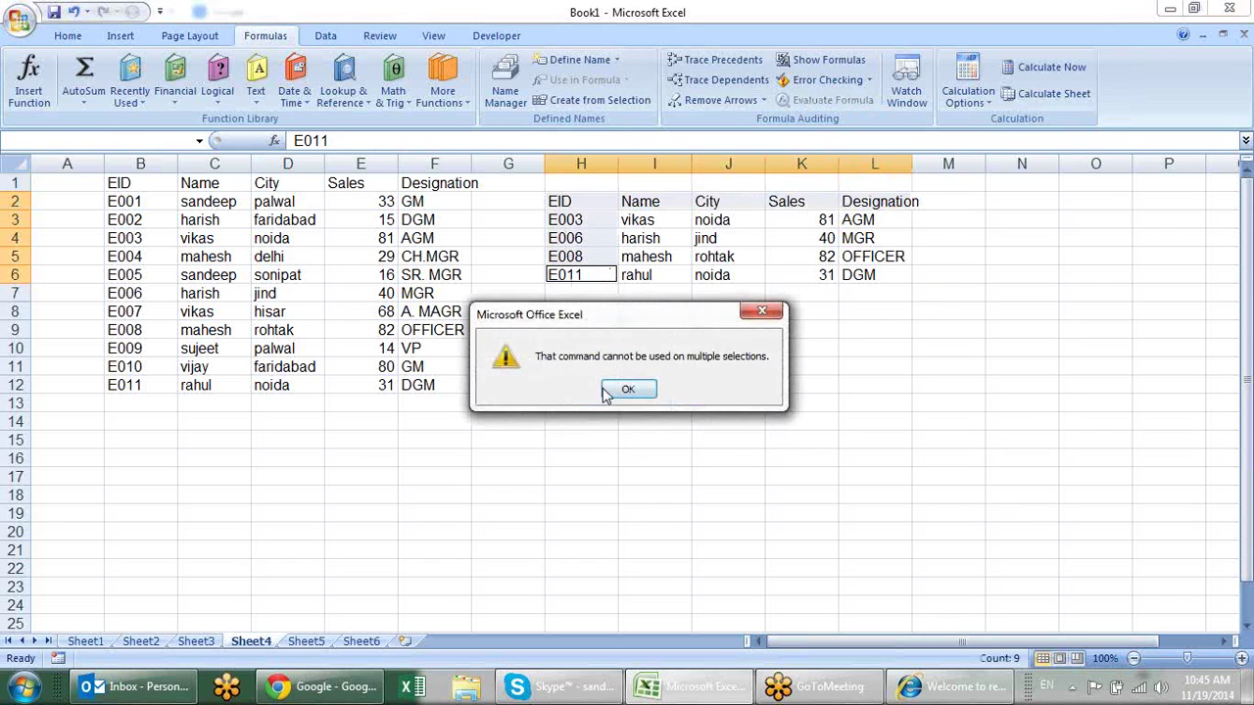
left_click(627, 389)
left_click(617, 200)
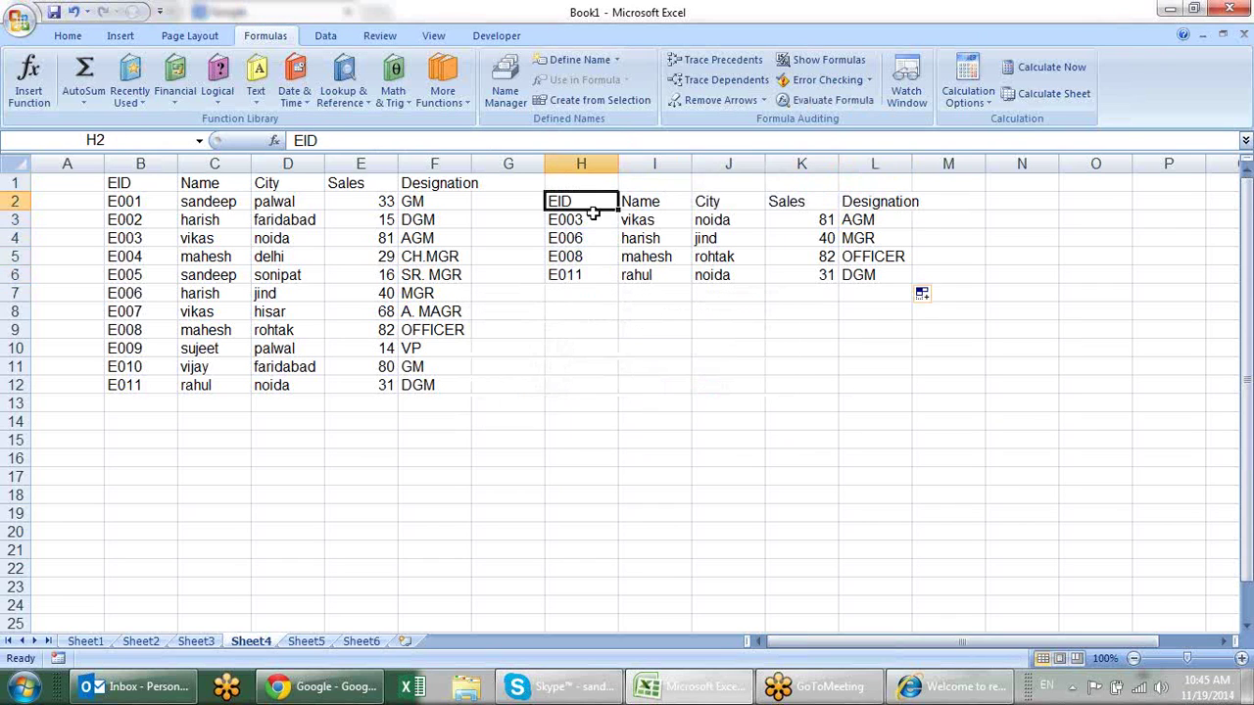
Copy lookup table H2:L6 to H9 and clear its result cells I10:L13.
left_click_drag(592, 213, 867, 292)
key("ctrl+c")
left_click(588, 330)
key("ctrl+v")
key("Escape")
left_click(669, 455)
left_click_drag(655, 348, 883, 406)
key("Delete")
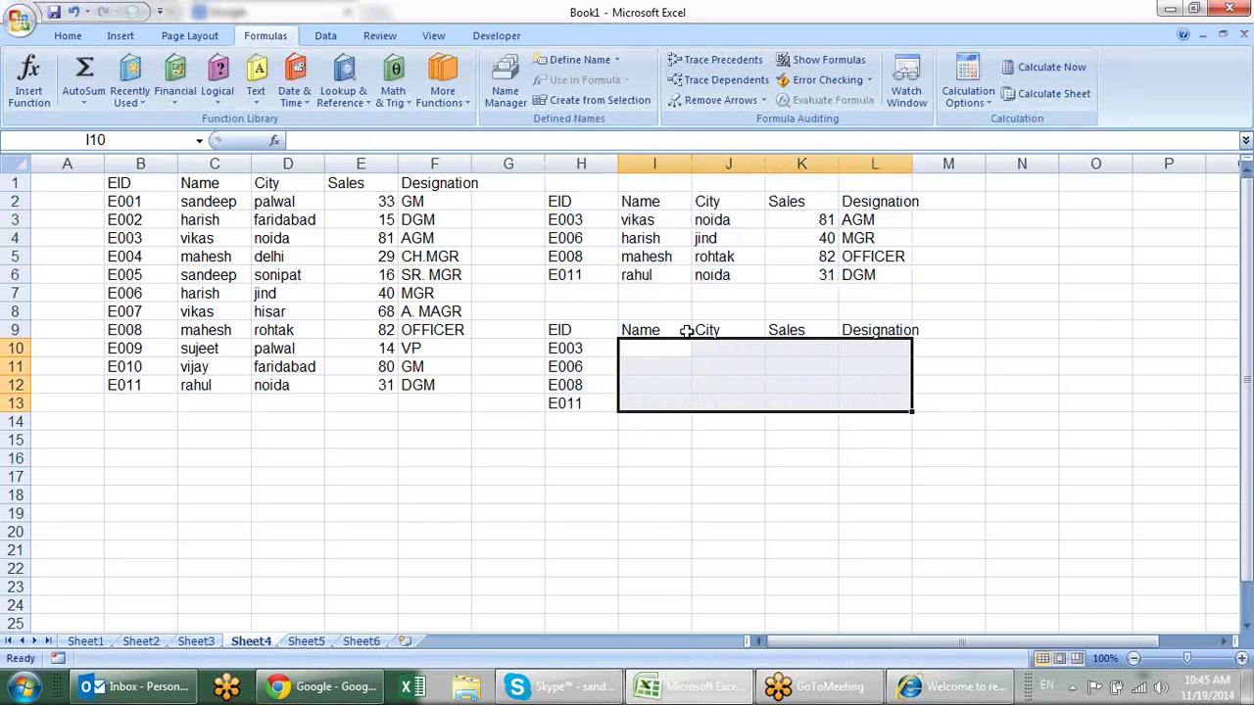
left_click(661, 348)
Start an INDEX formula in I10 on the row-locked Name range C$1:C$12.
type("=")
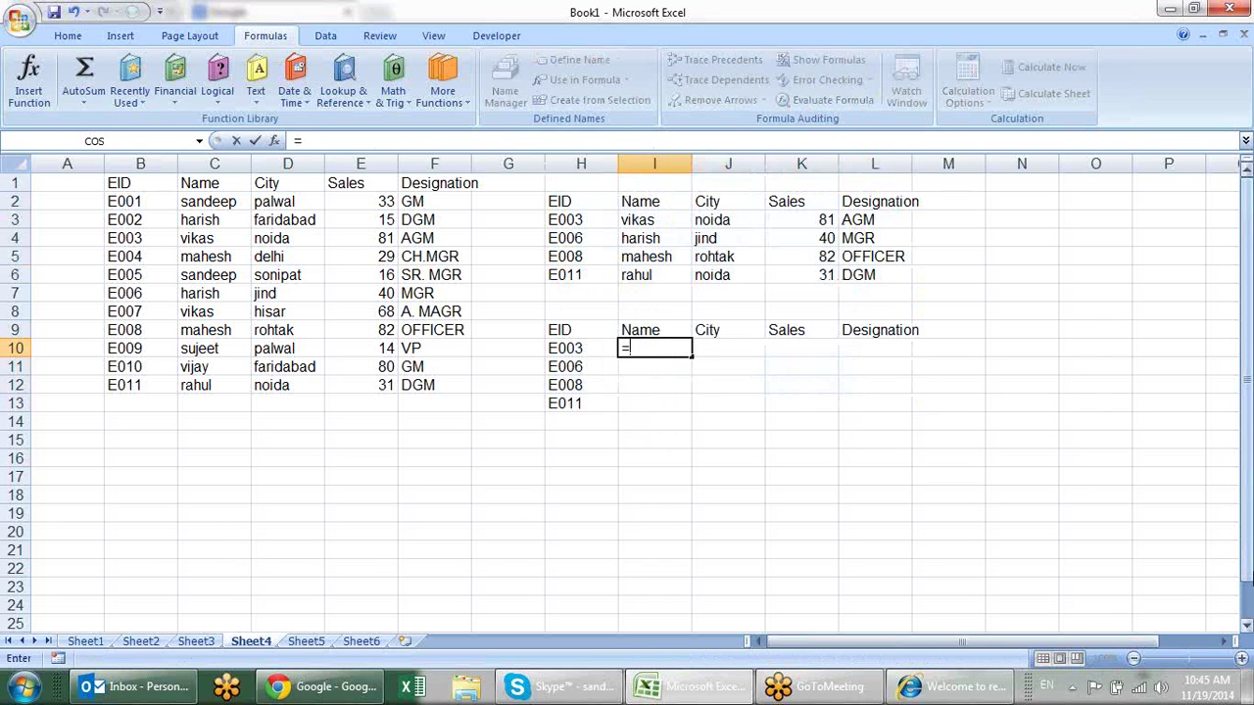
type("ind")
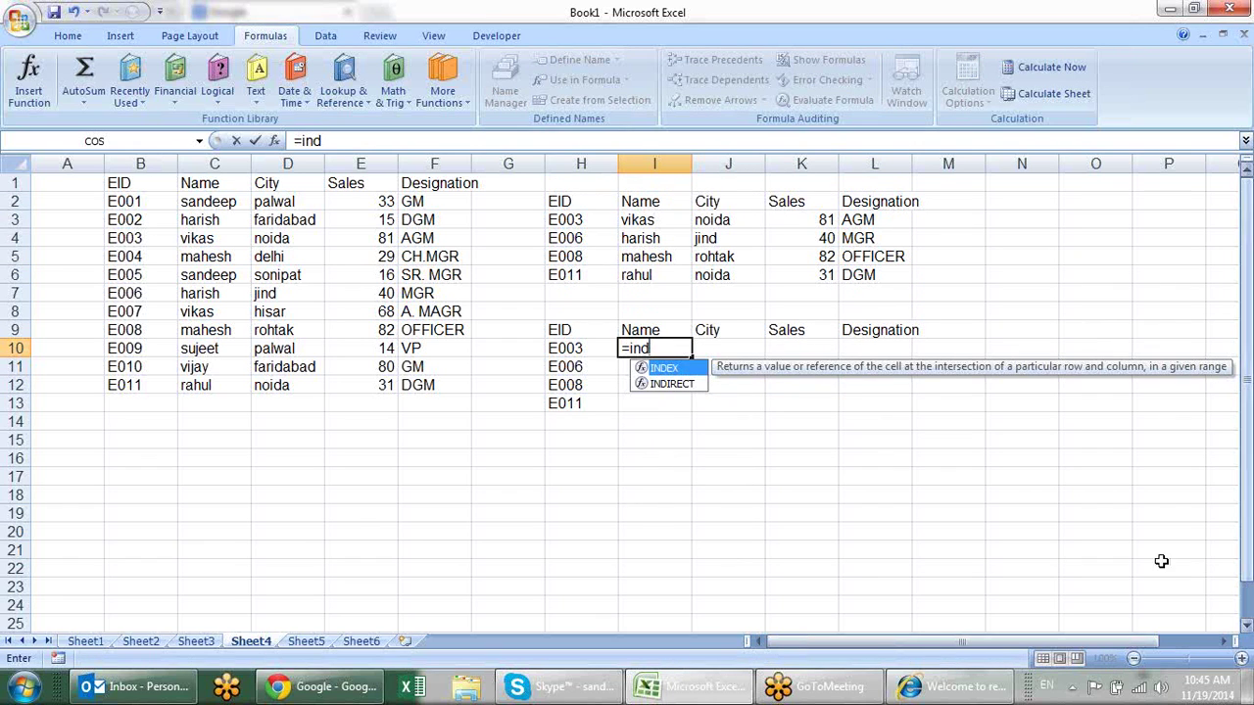
key("Tab")
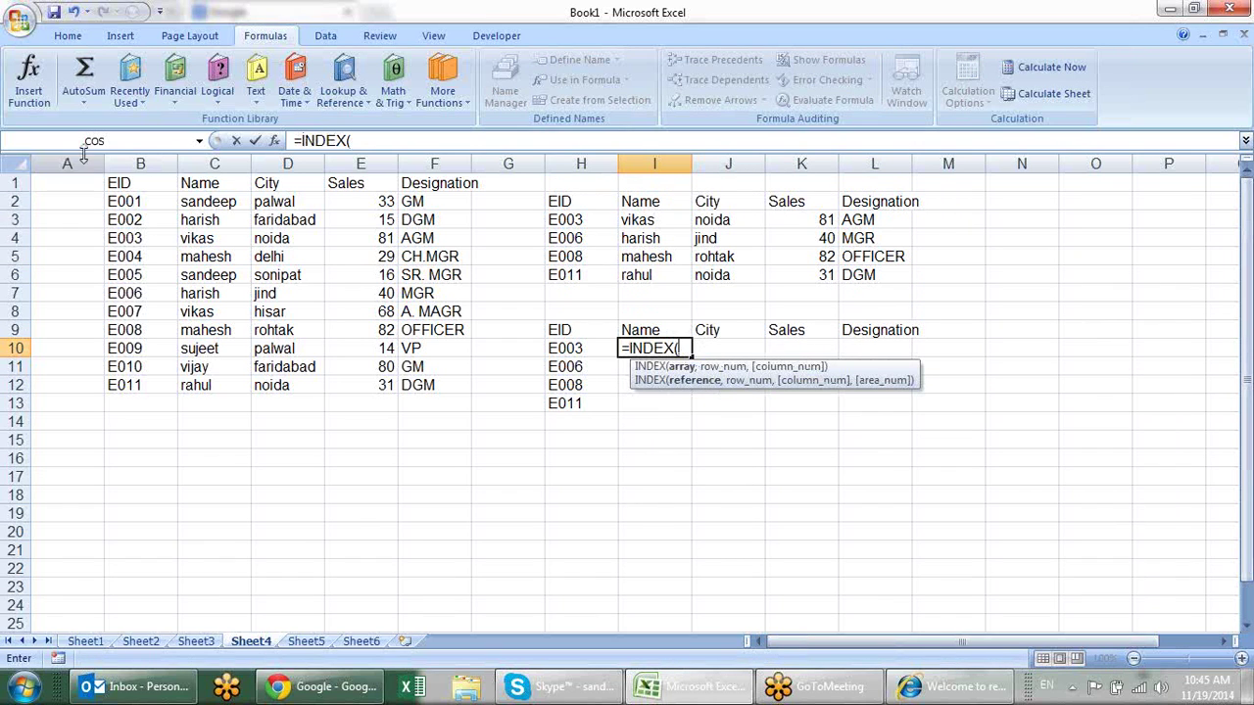
mouse_move(219, 187)
left_mouse_down()
mouse_move(186, 335)
mouse_move(191, 384)
left_mouse_up()
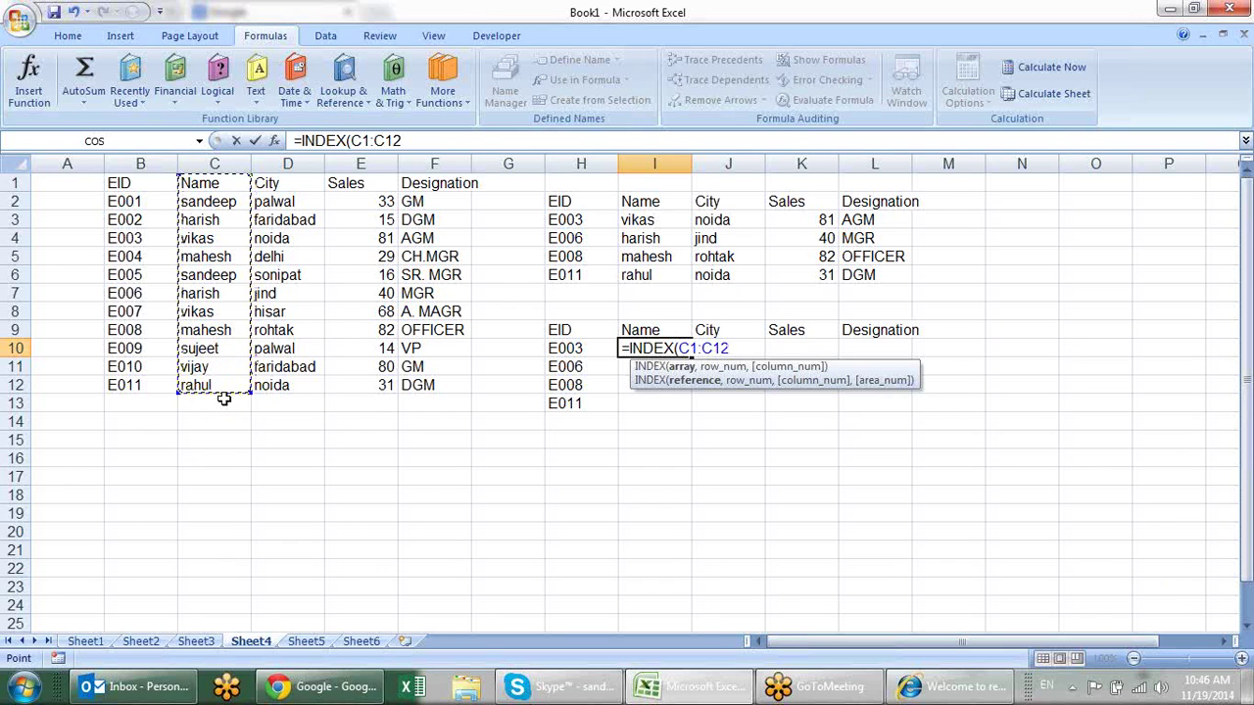
key("F4")
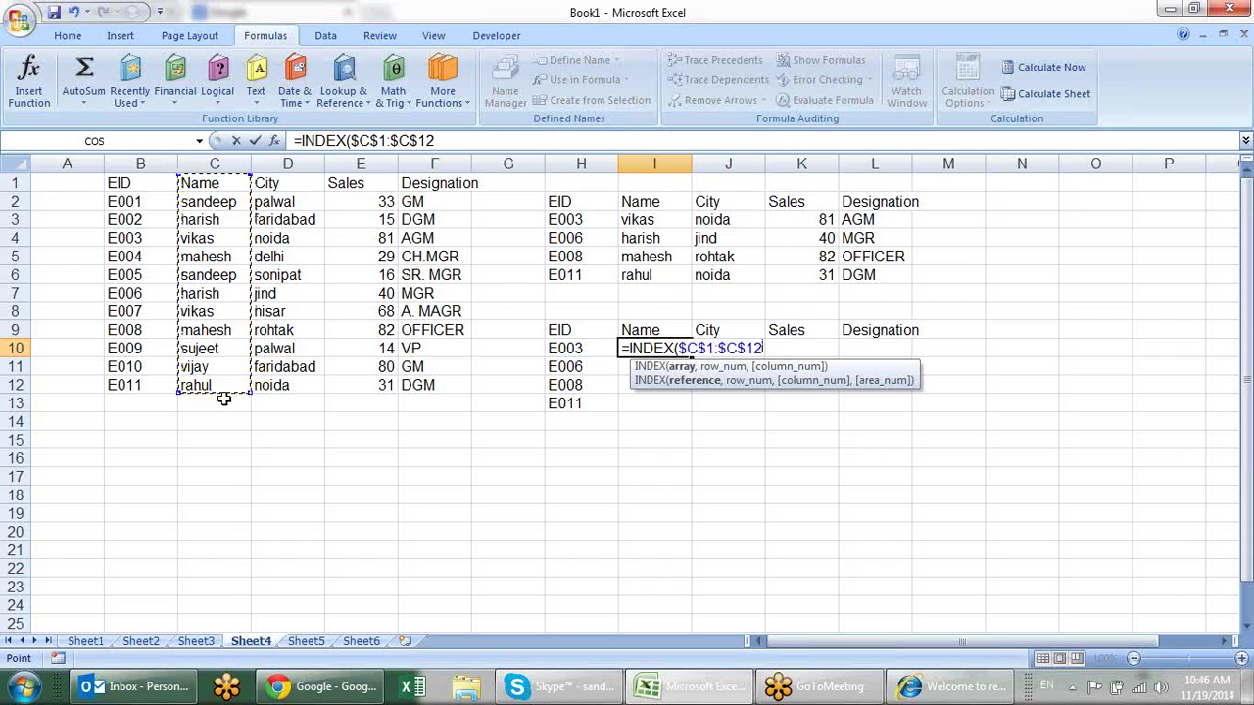
key("F4")
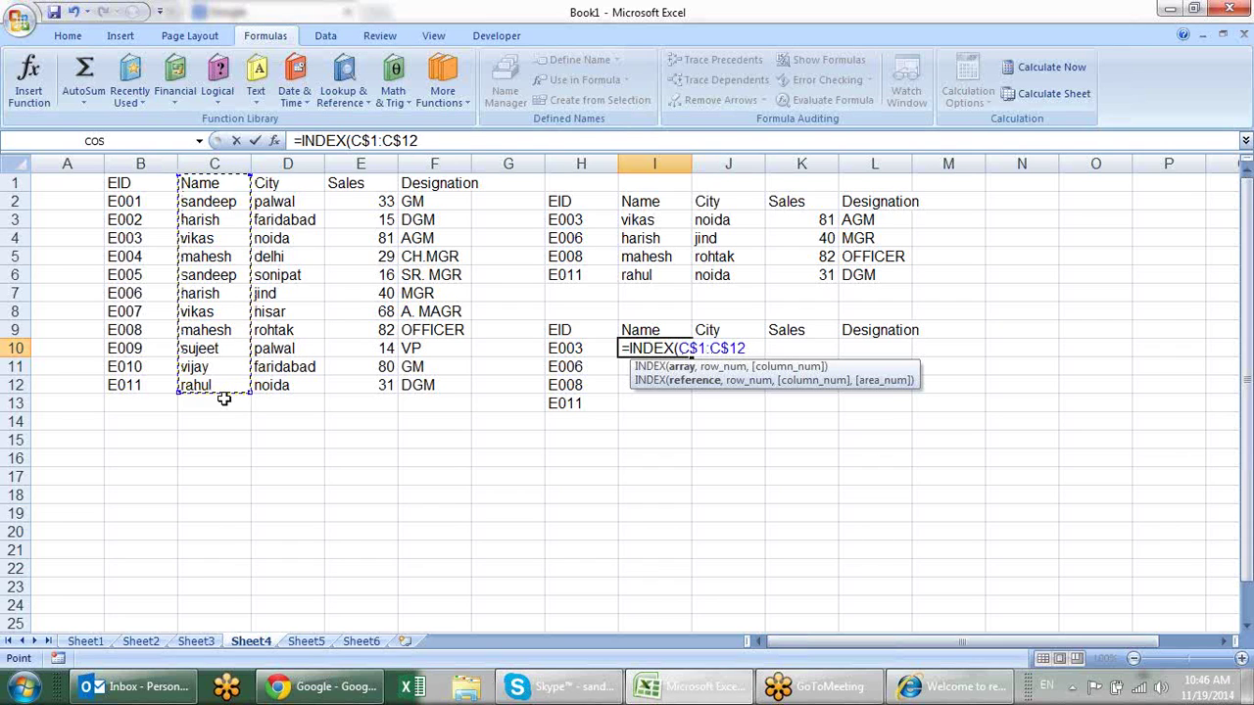
Complete it with MATCH($H10,$B$1:$B$12,0) and fill the formula across to L10.
type(",")
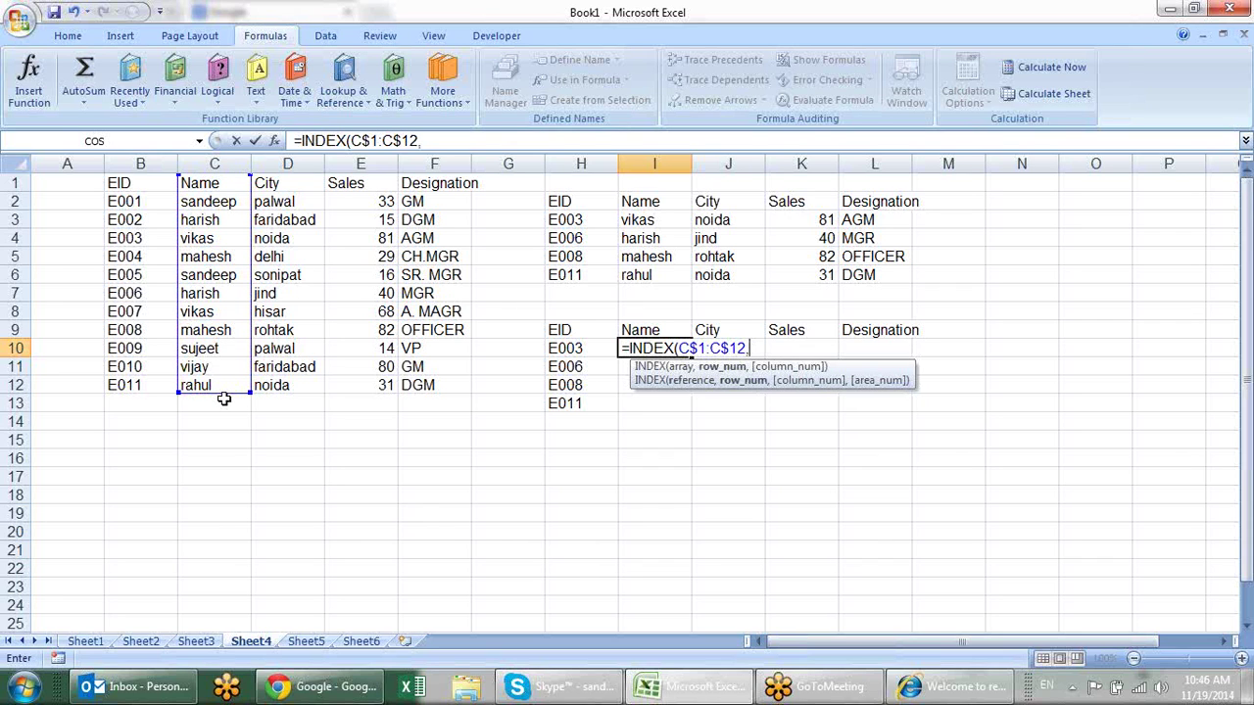
type("ma")
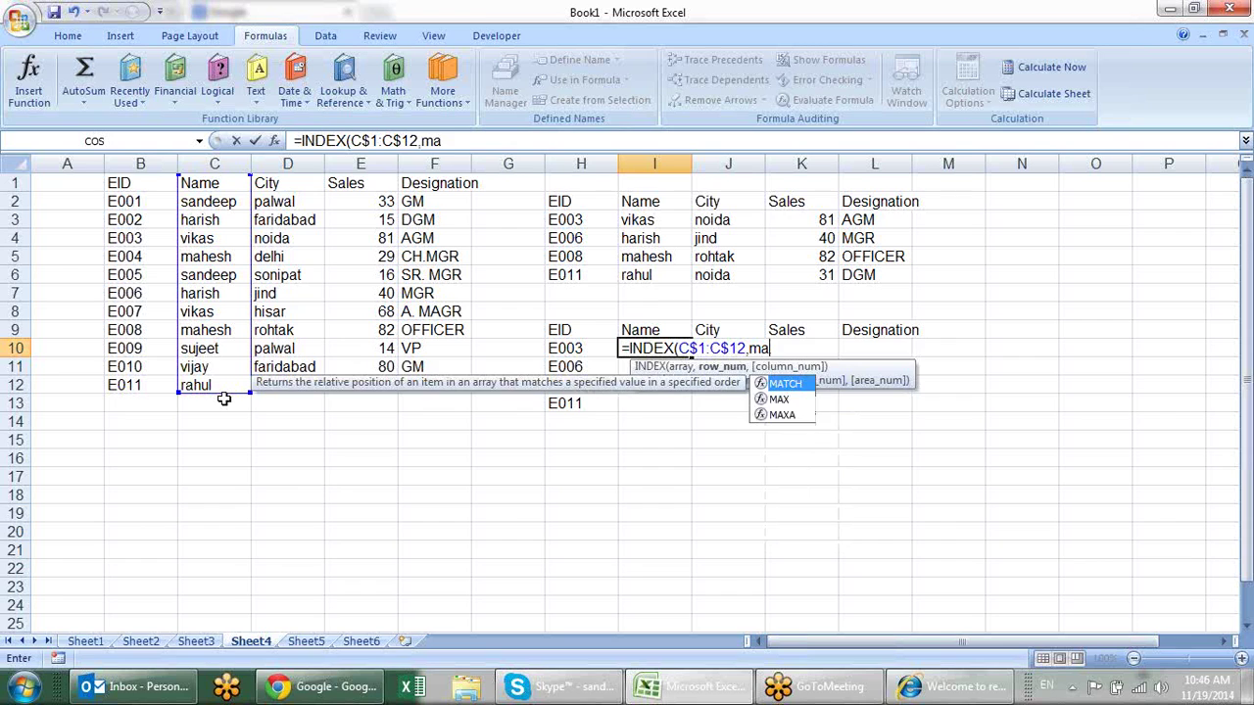
key("Tab")
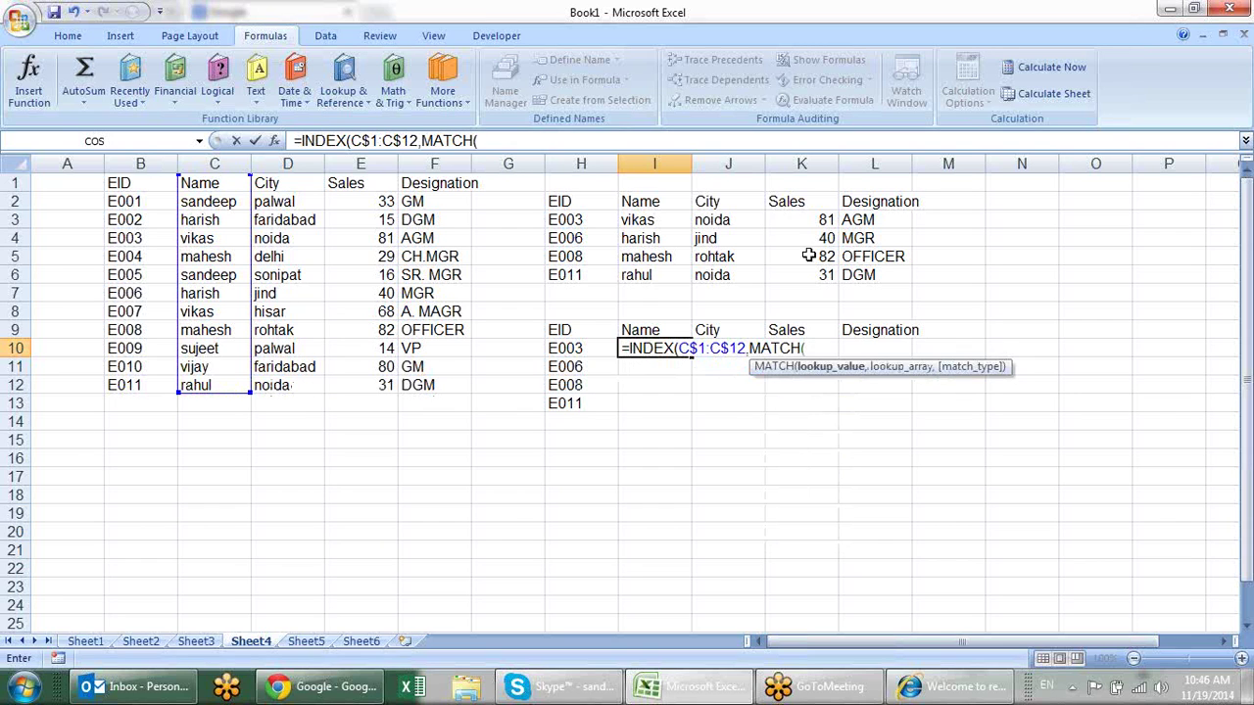
left_click(586, 349)
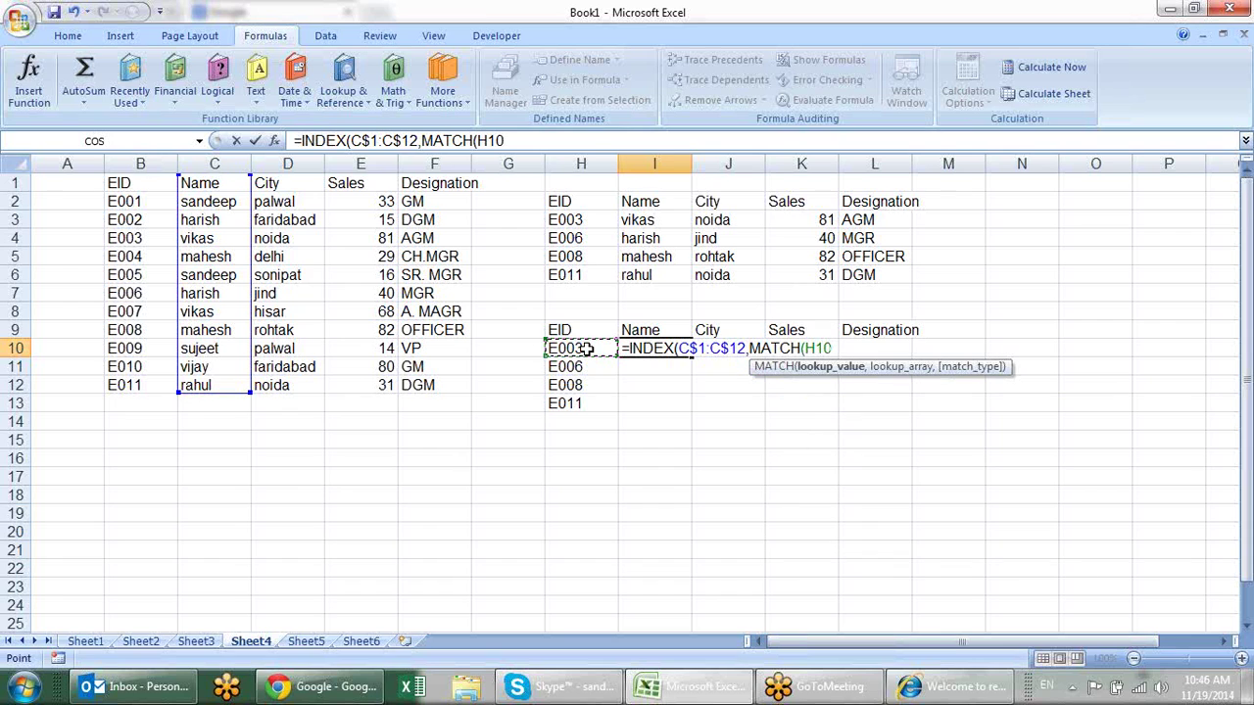
key("F4")
key("F4")
key("F4")
type(",")
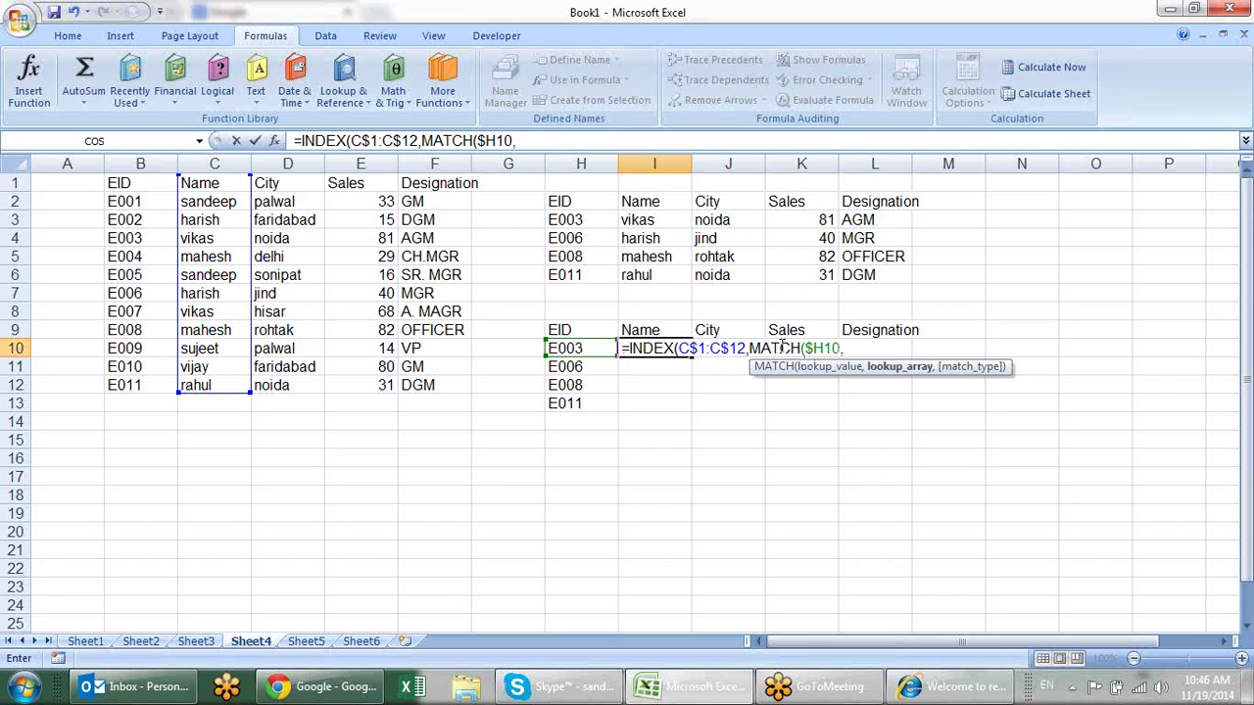
left_click_drag(140, 184, 142, 389)
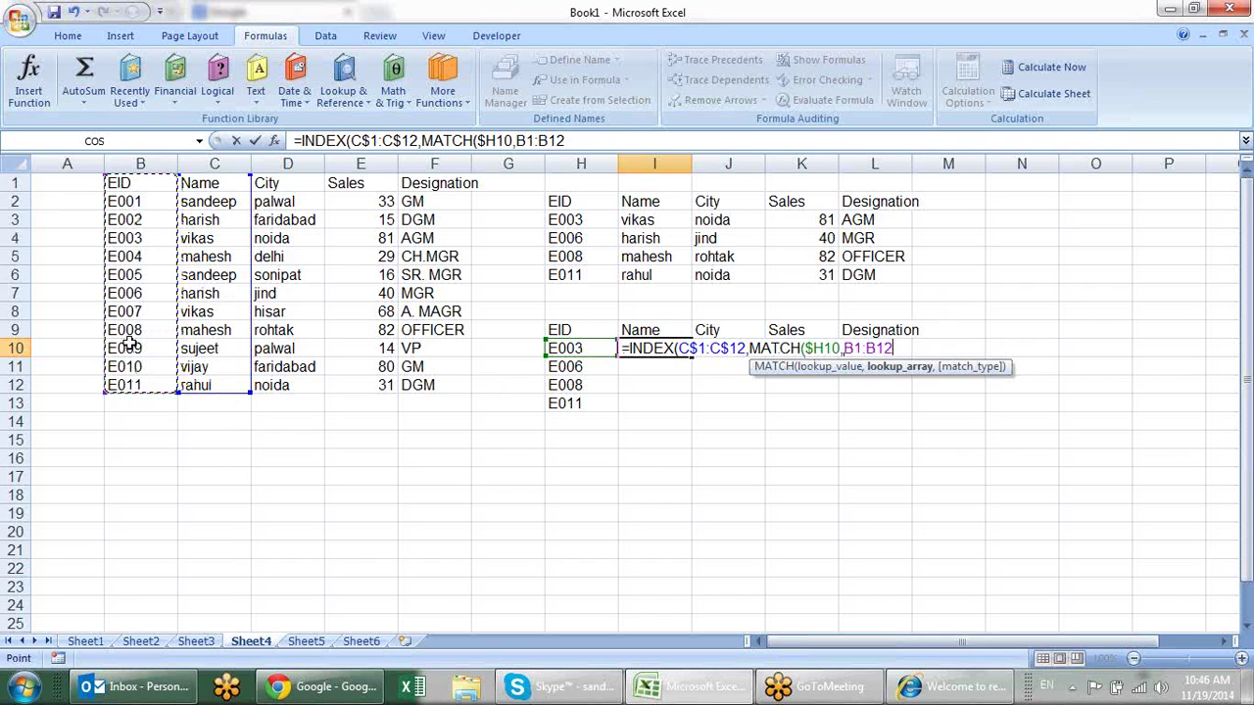
key("F4")
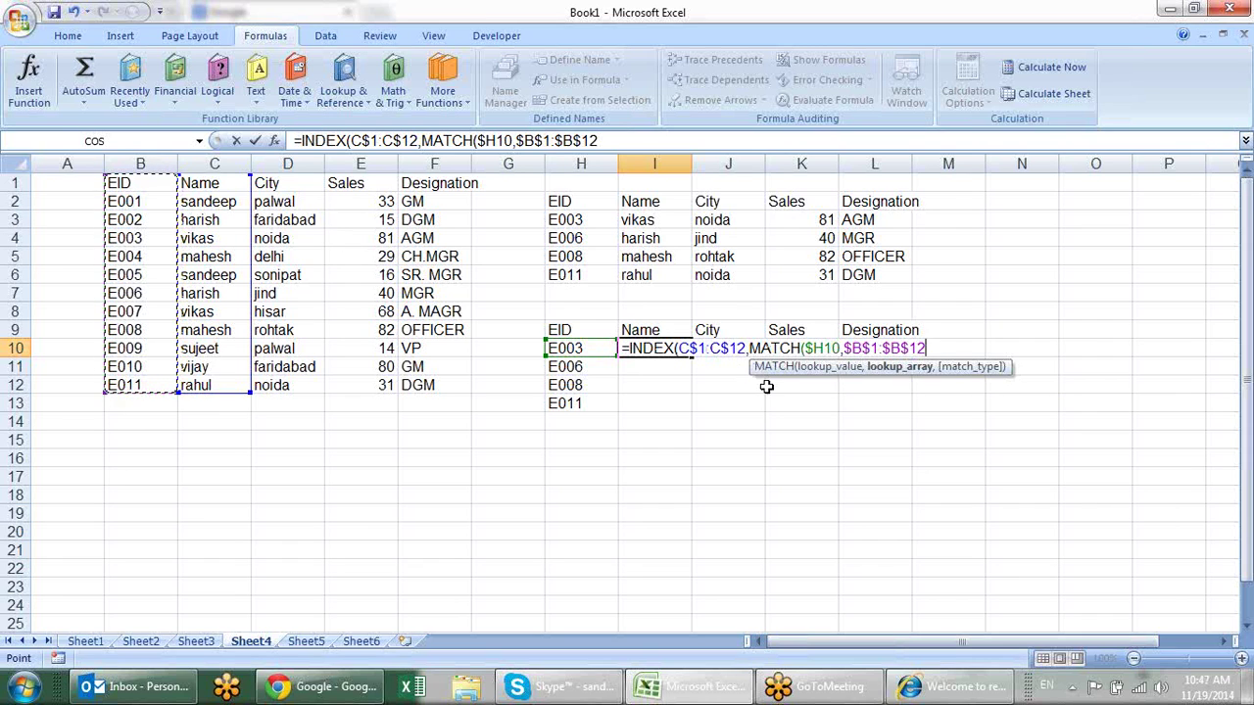
type(",0)")
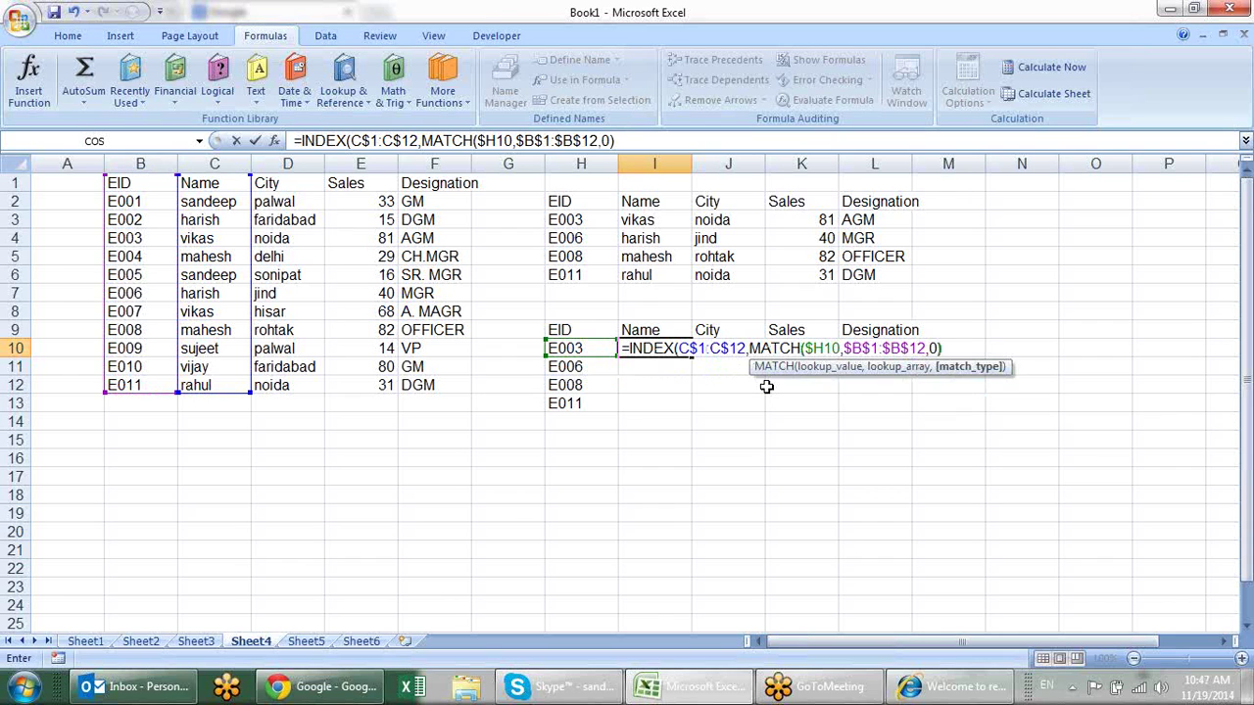
type(")")
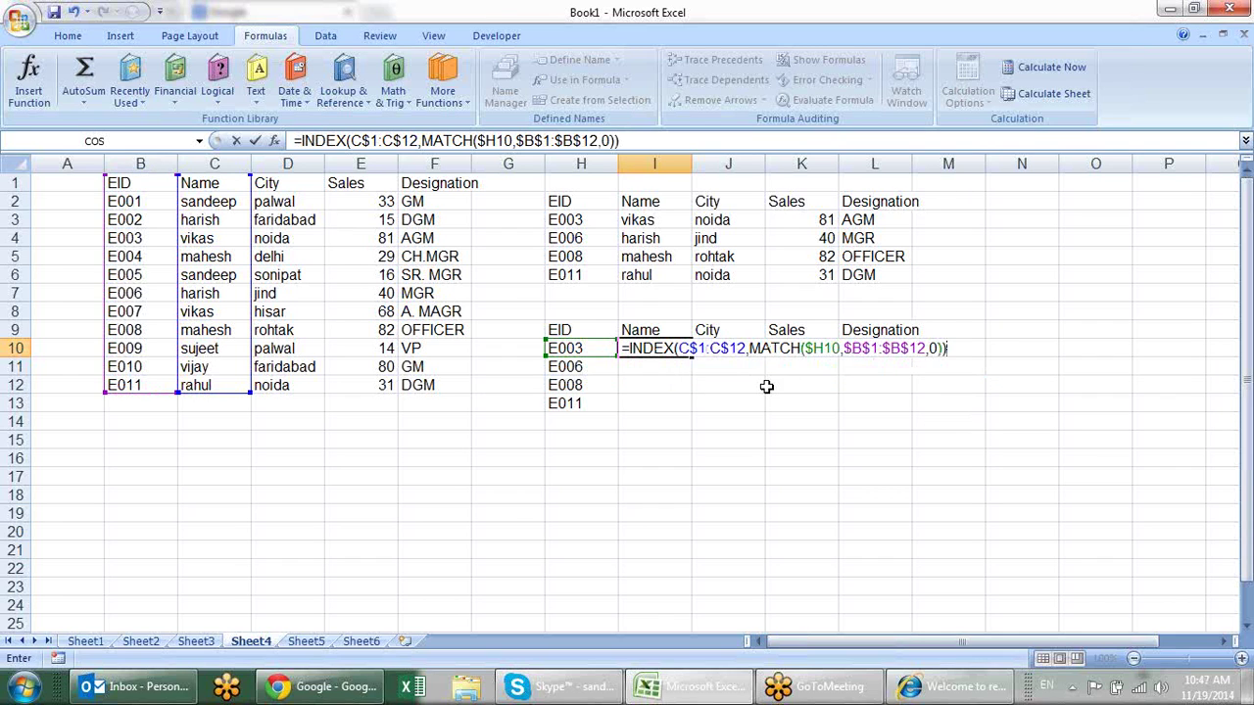
key("Return")
left_click(686, 343)
mouse_move(690, 359)
left_mouse_down()
mouse_move(911, 359)
mouse_move(899, 410)
left_mouse_up()
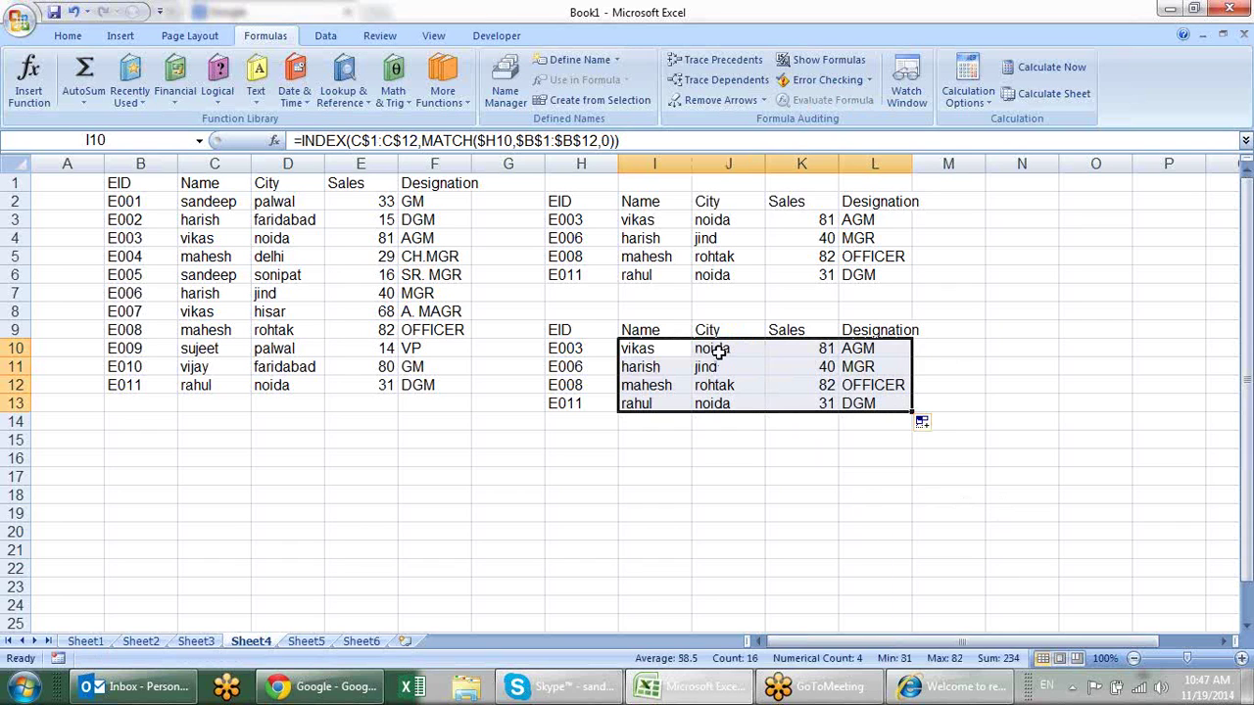
Inspect the INDEX–MATCH formula in I10 without changing it.
left_click(685, 351)
double_click(679, 350)
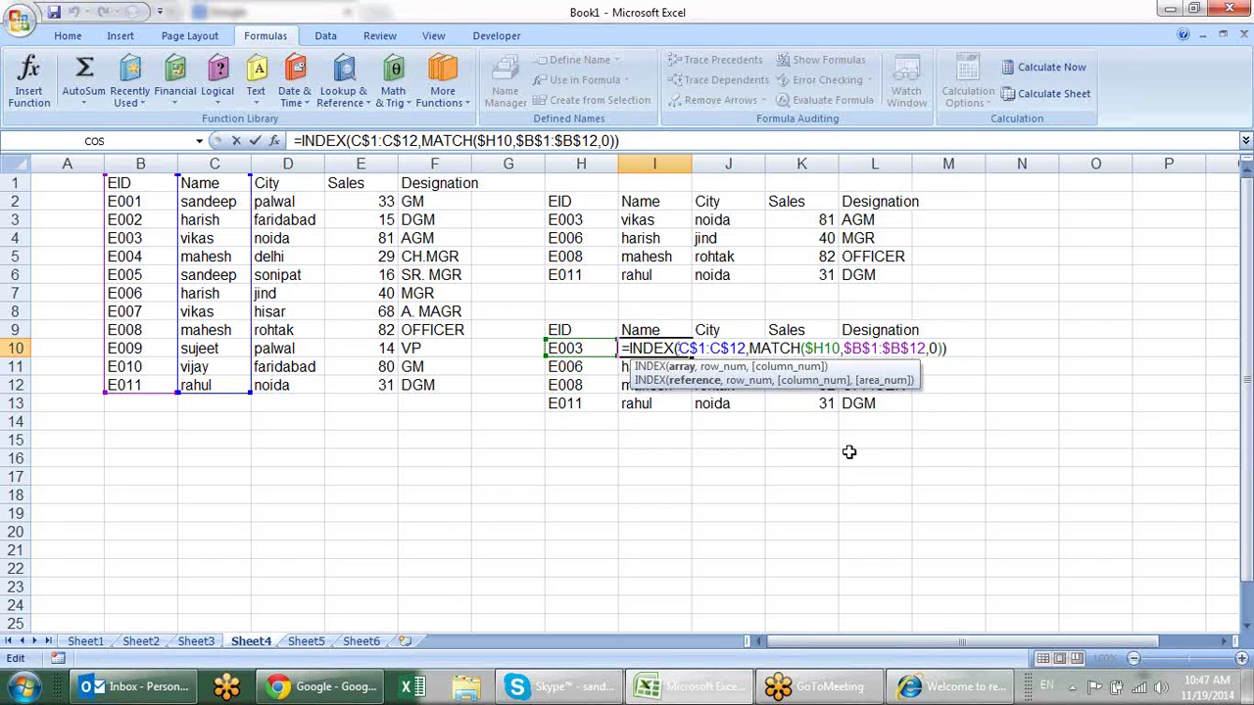
key("Escape")
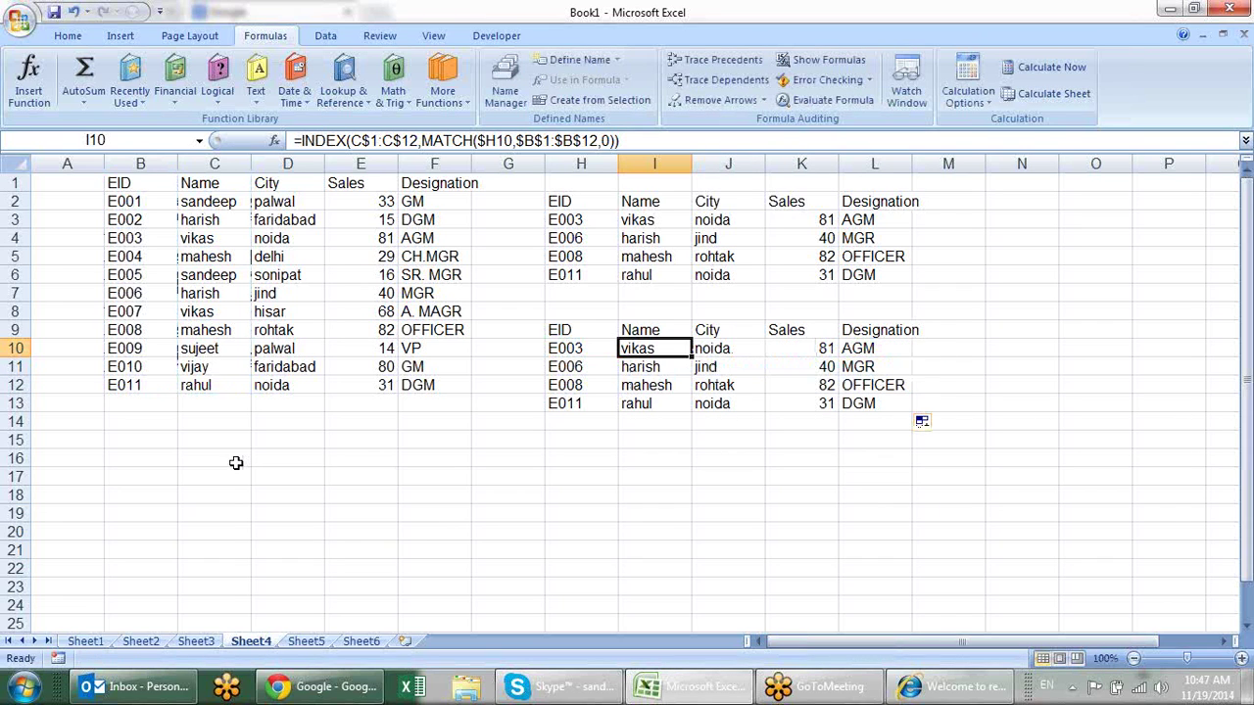
left_click(241, 437)
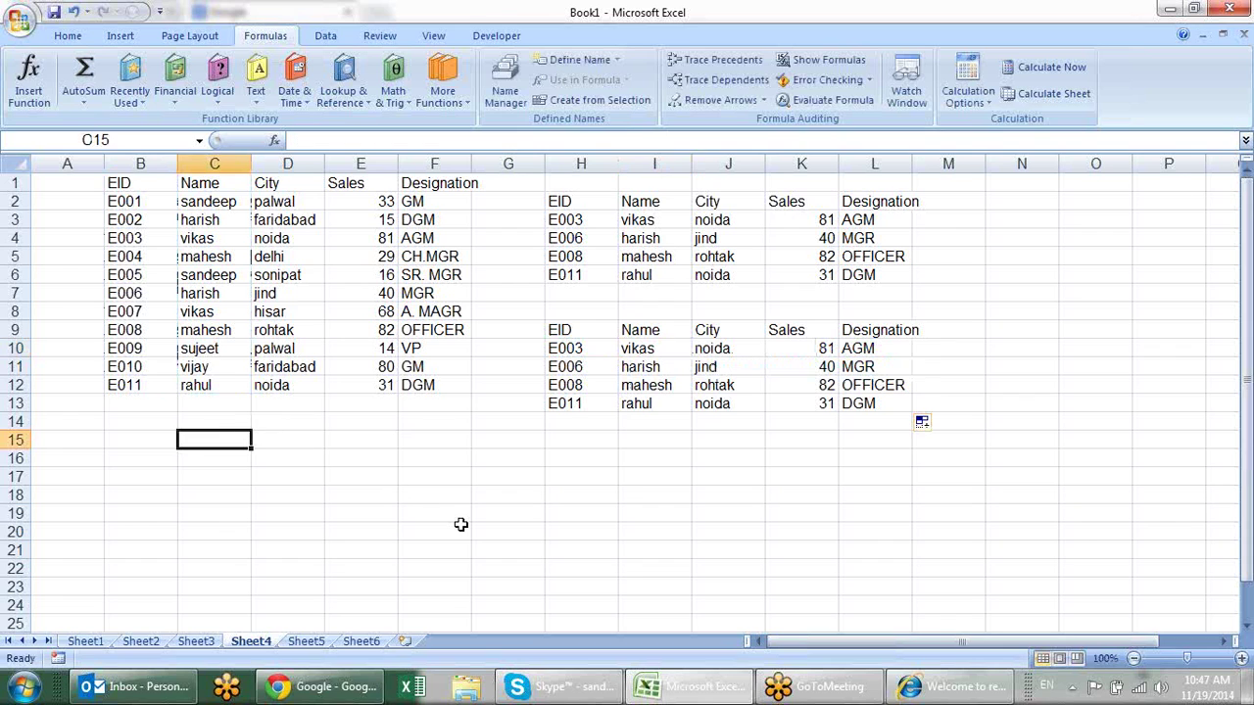
Enter =INDEX(B1:F12,3,2) in C15 to return harish, then show Lookup & Reference functions.
type("=")
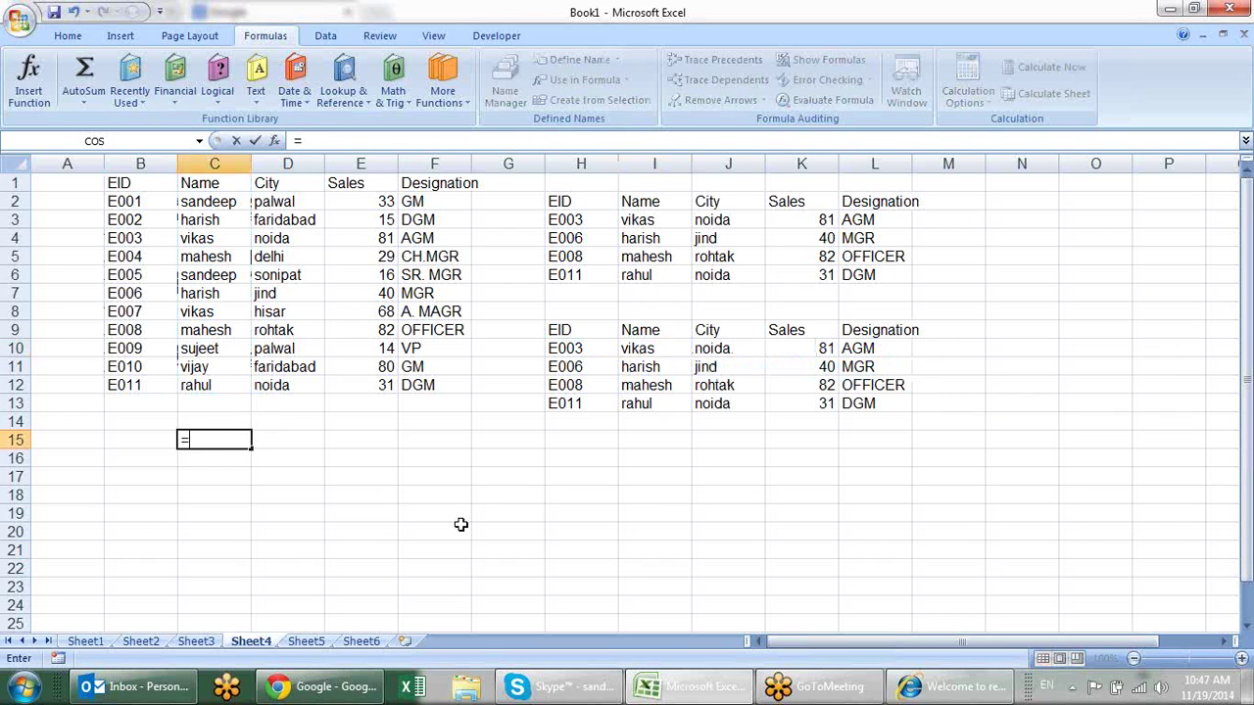
type("ind")
key("Tab")
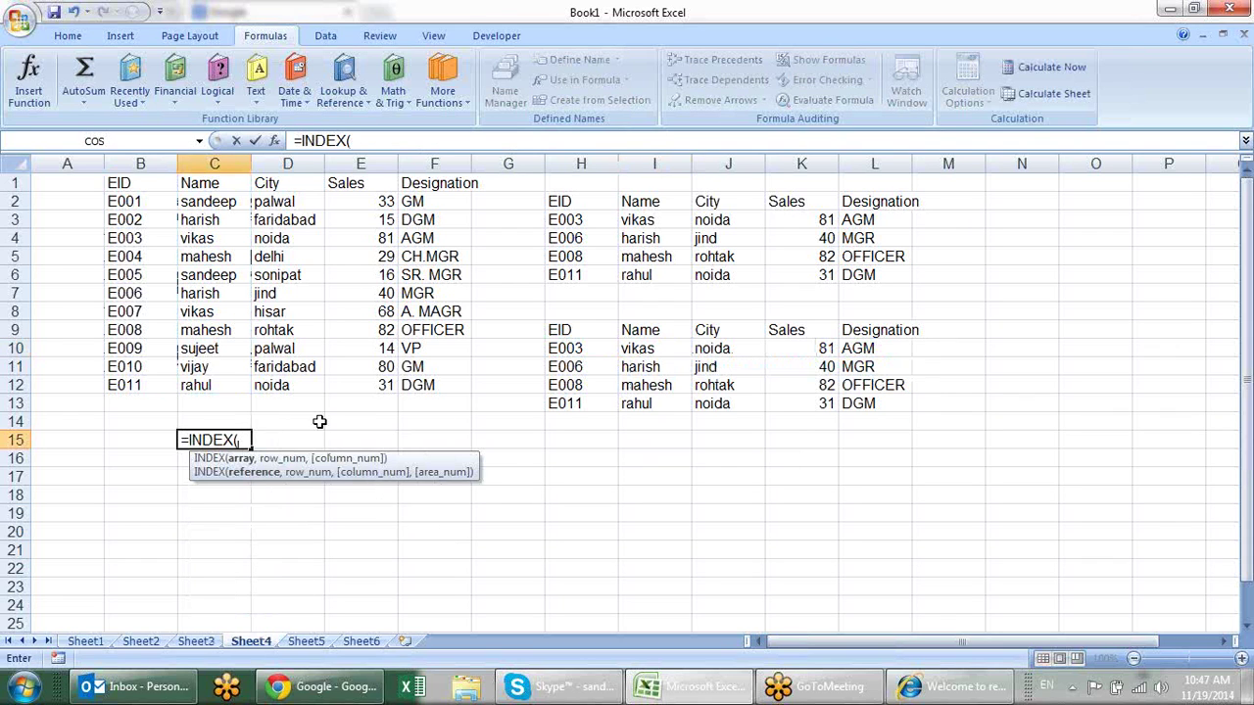
mouse_move(140, 186)
left_mouse_down()
mouse_move(470, 344)
mouse_move(425, 367)
mouse_move(436, 387)
left_mouse_up()
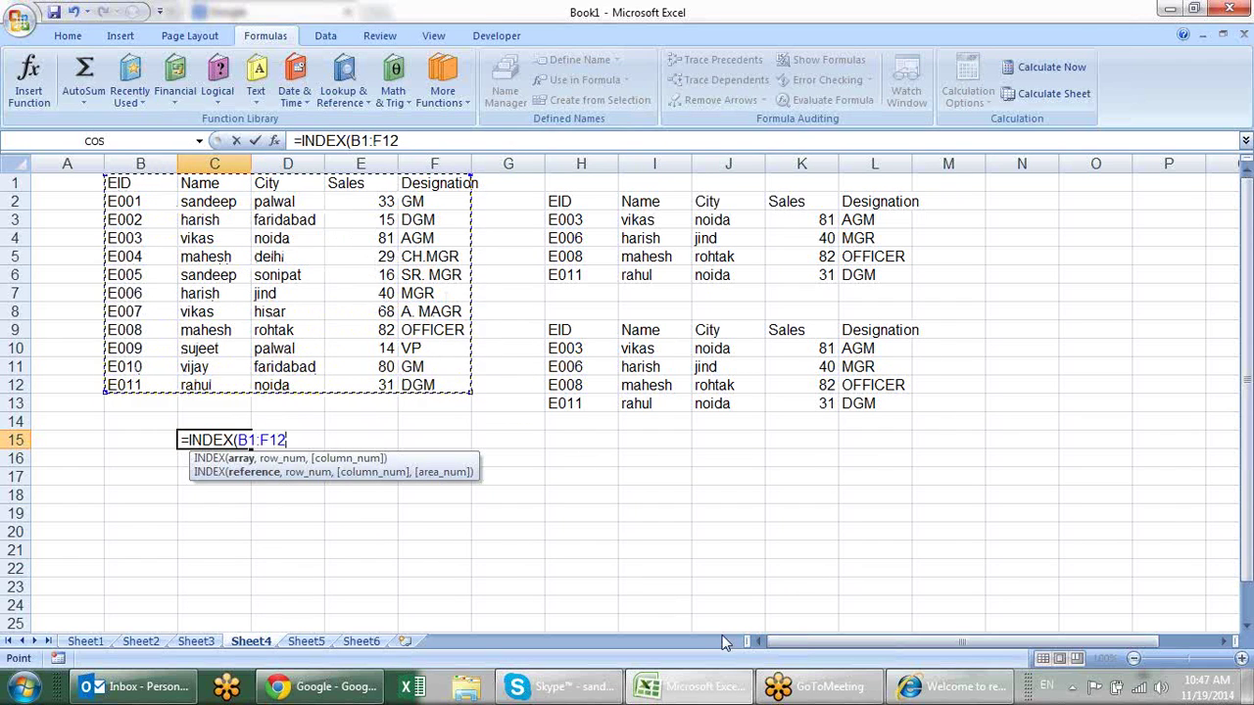
type(",")
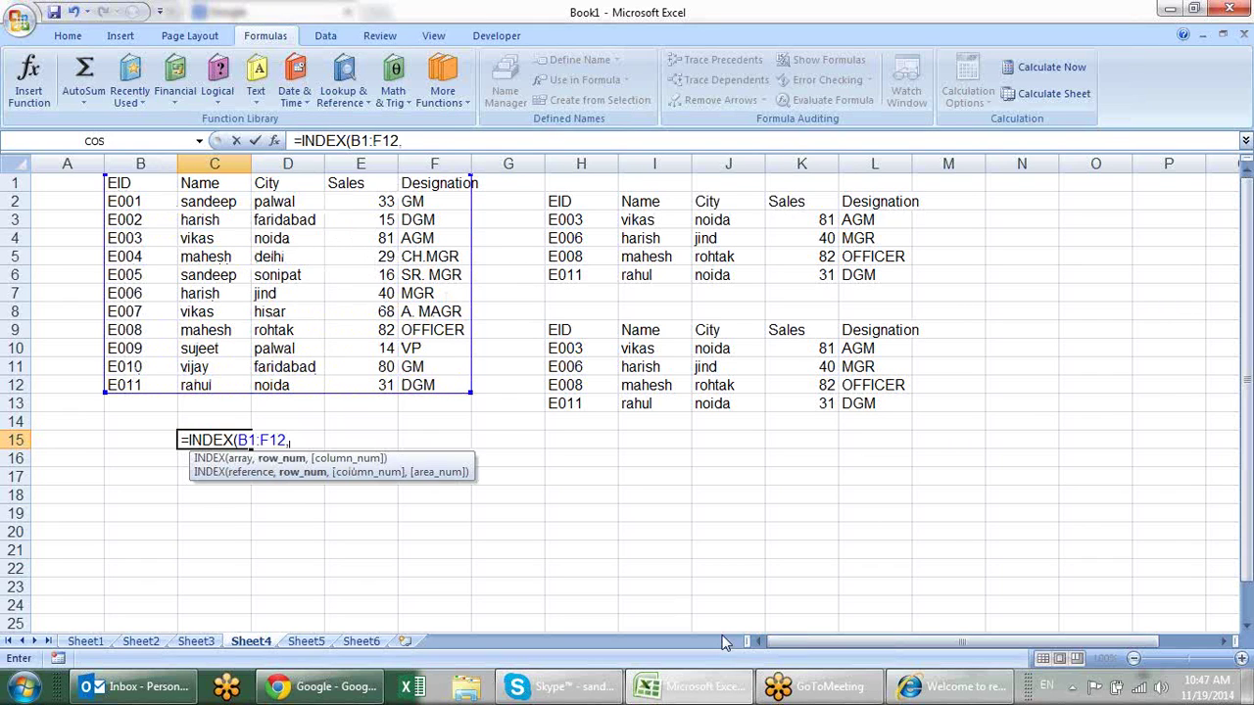
type("3")
type(",")
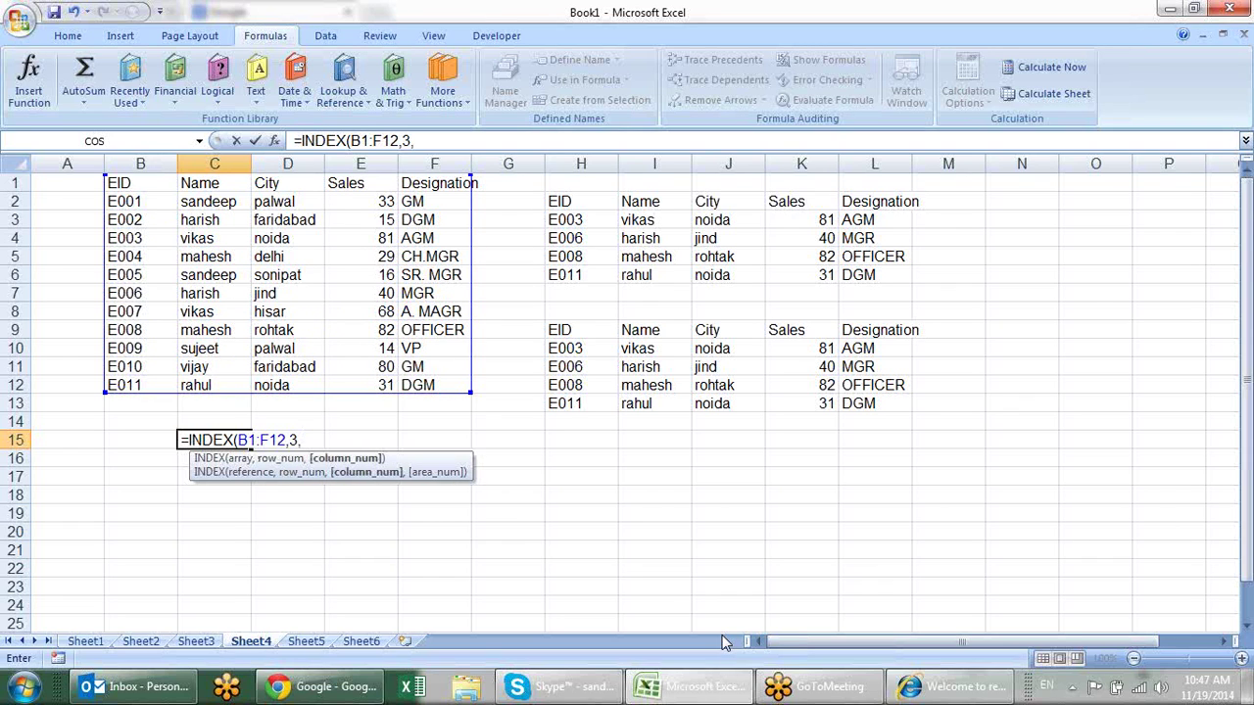
type("2)")
key("Return")
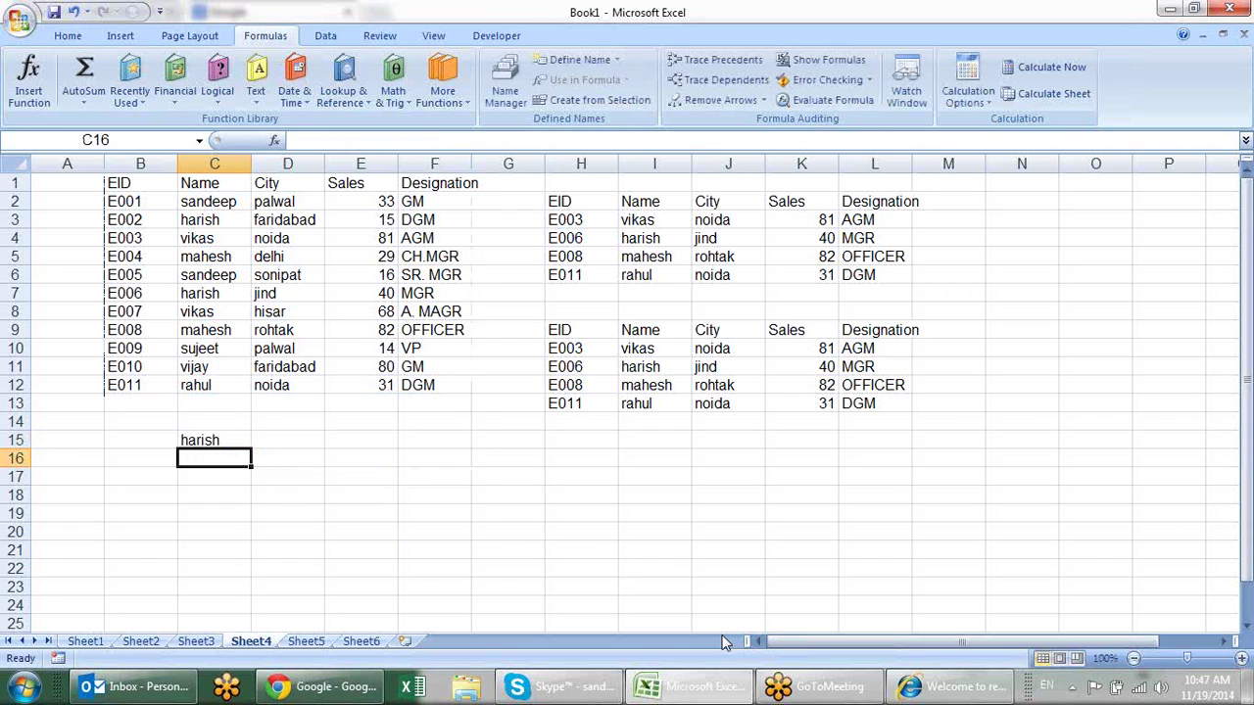
key("Up")
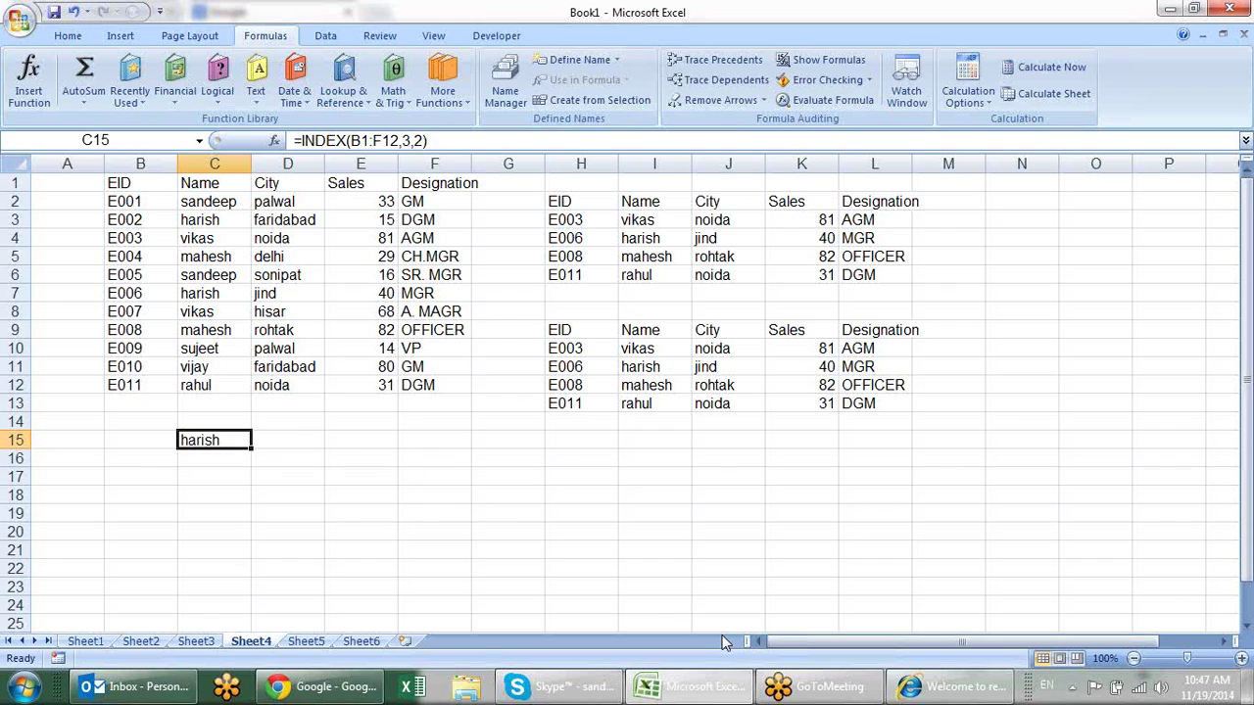
key("F2")
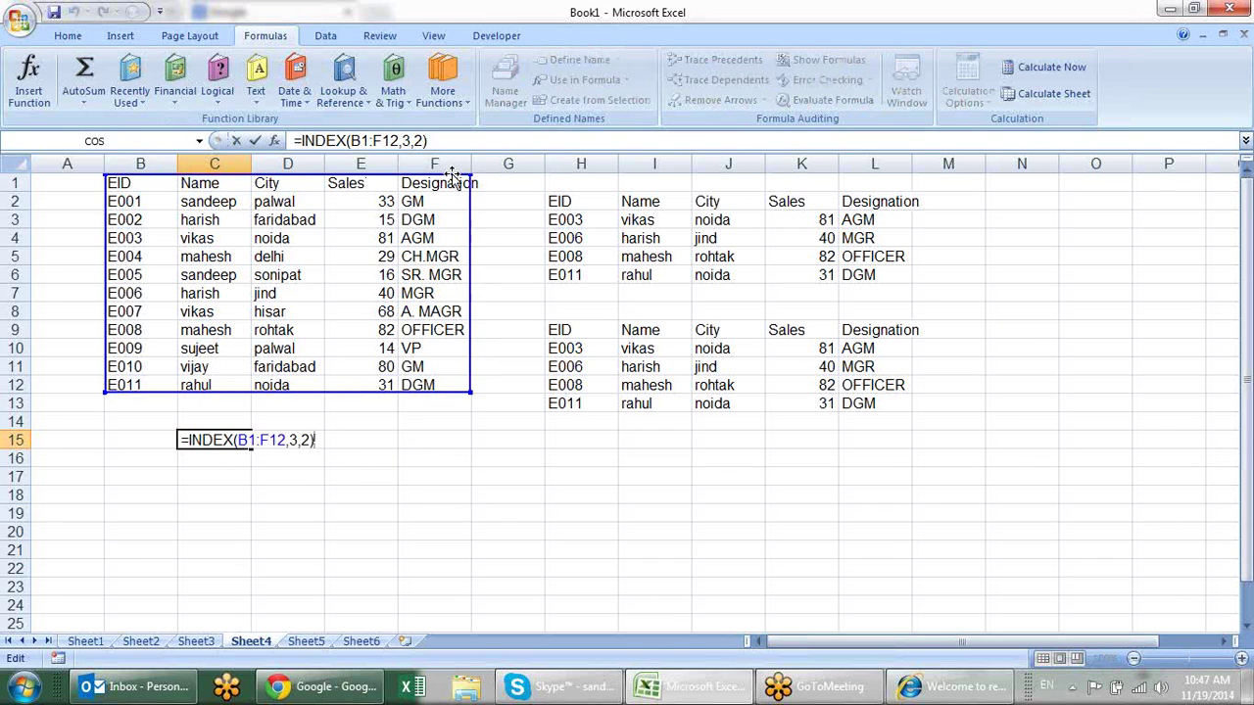
left_click(313, 440)
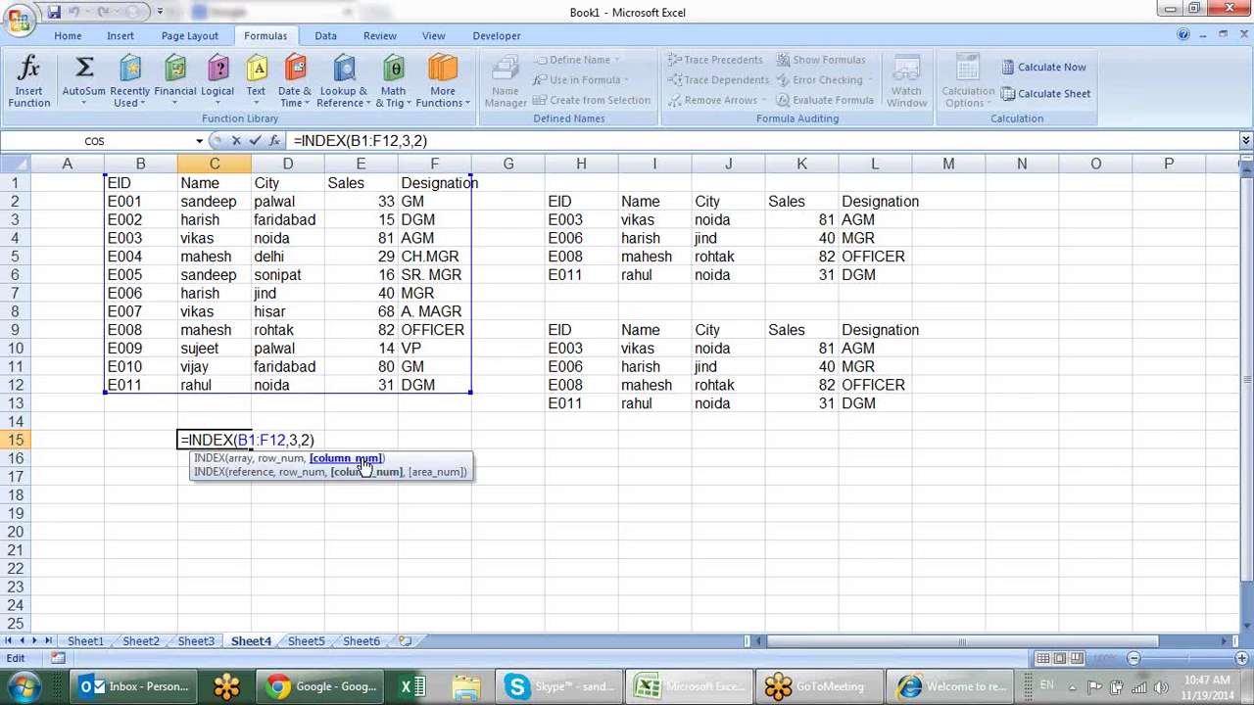
key("ctrl+Return")
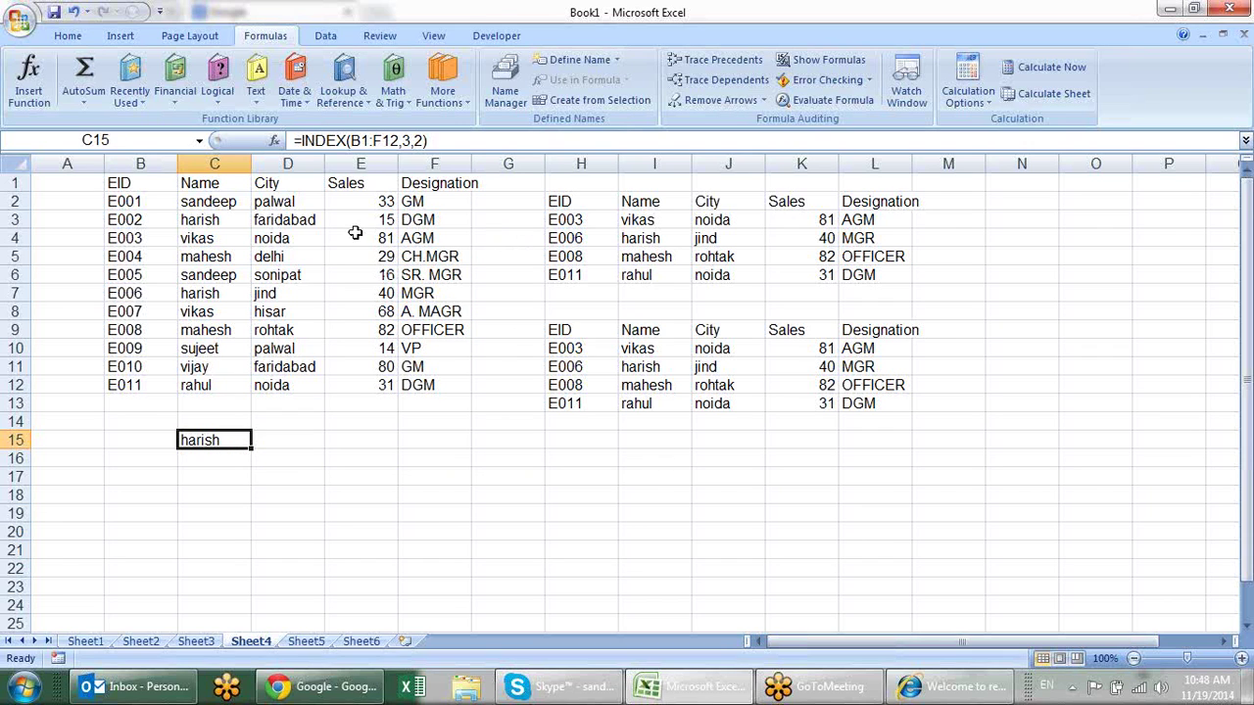
left_click(343, 102)
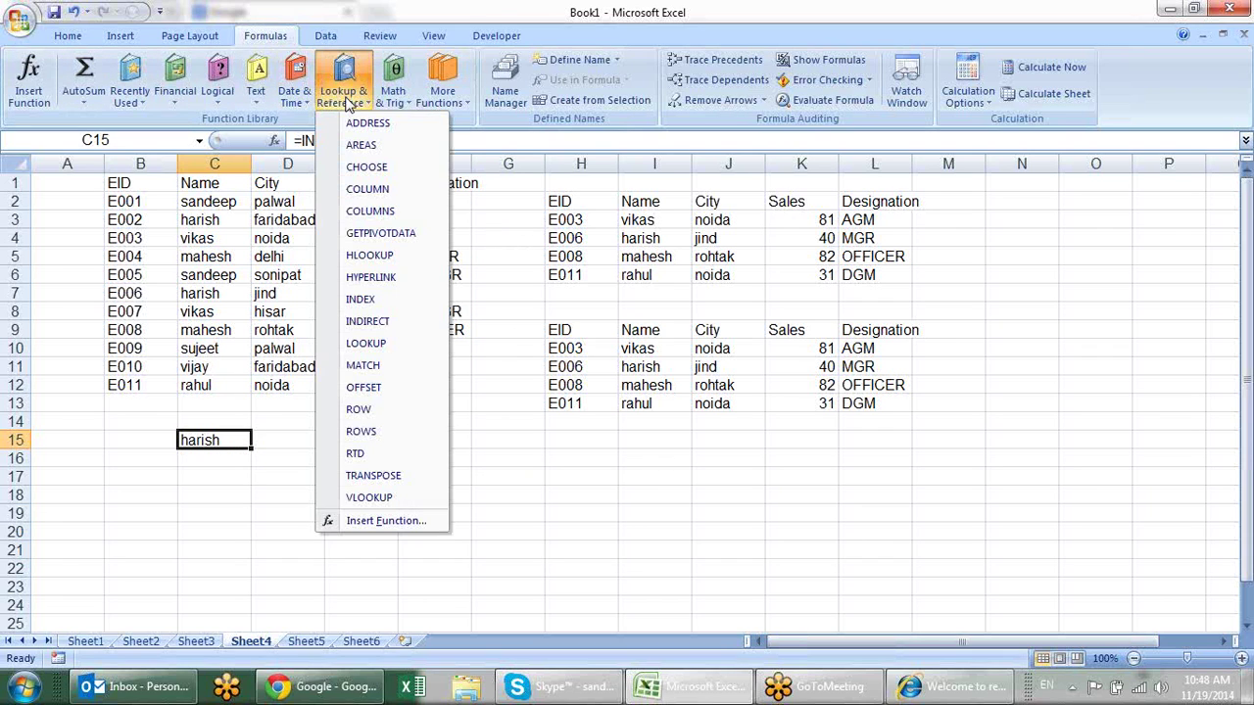
mouse_move(370, 255)
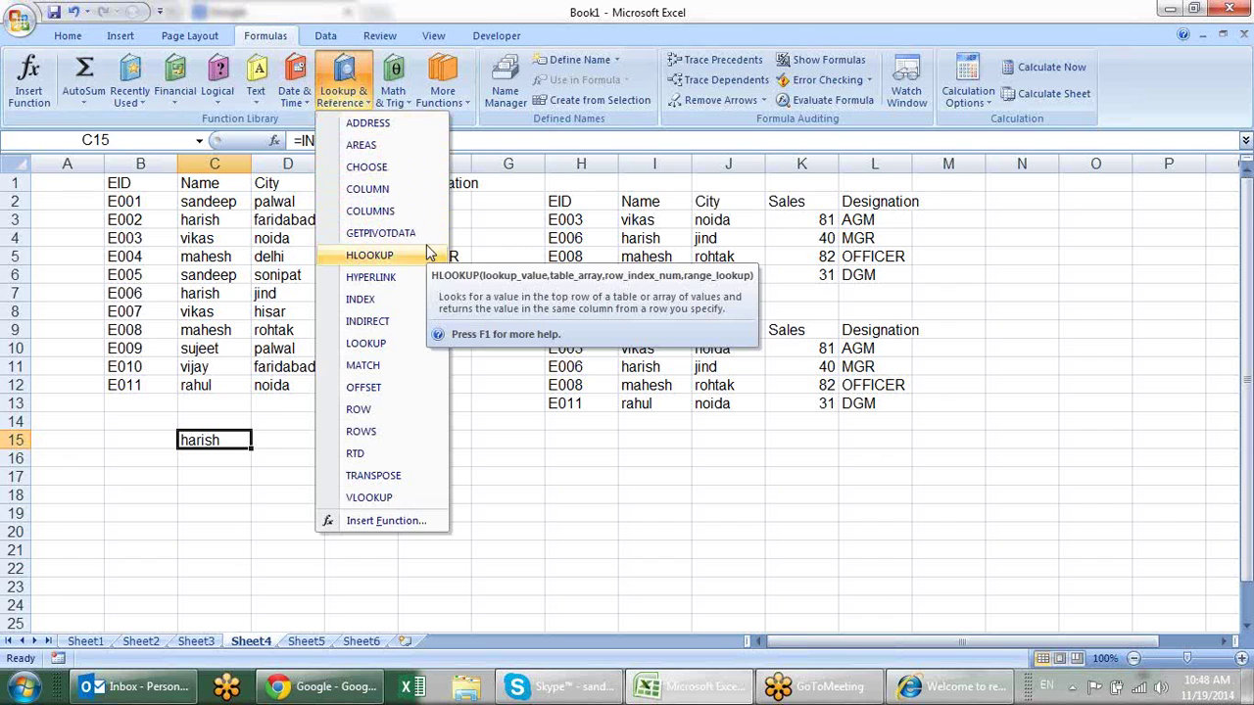
Dismiss the functions list, glance at Sheet5, and reselect B1:F12 on Sheet4.
left_click(578, 477)
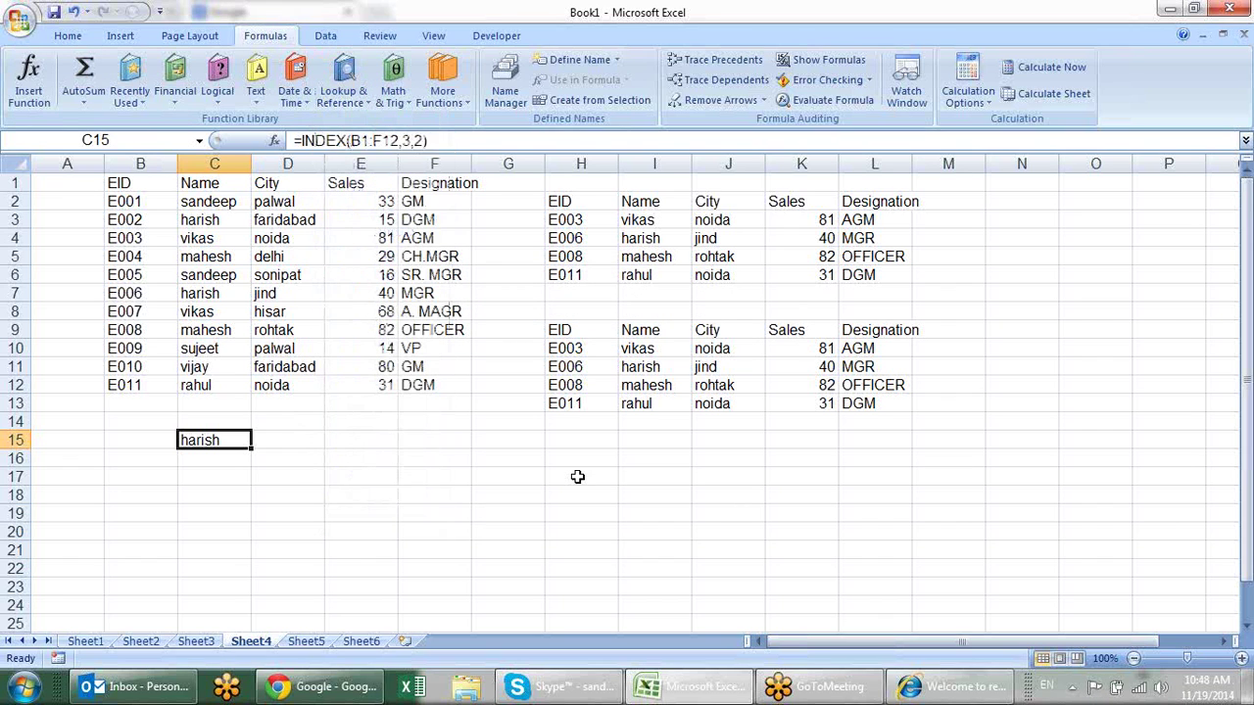
left_click(578, 478)
left_click(185, 443)
left_click(307, 642)
left_click(252, 643)
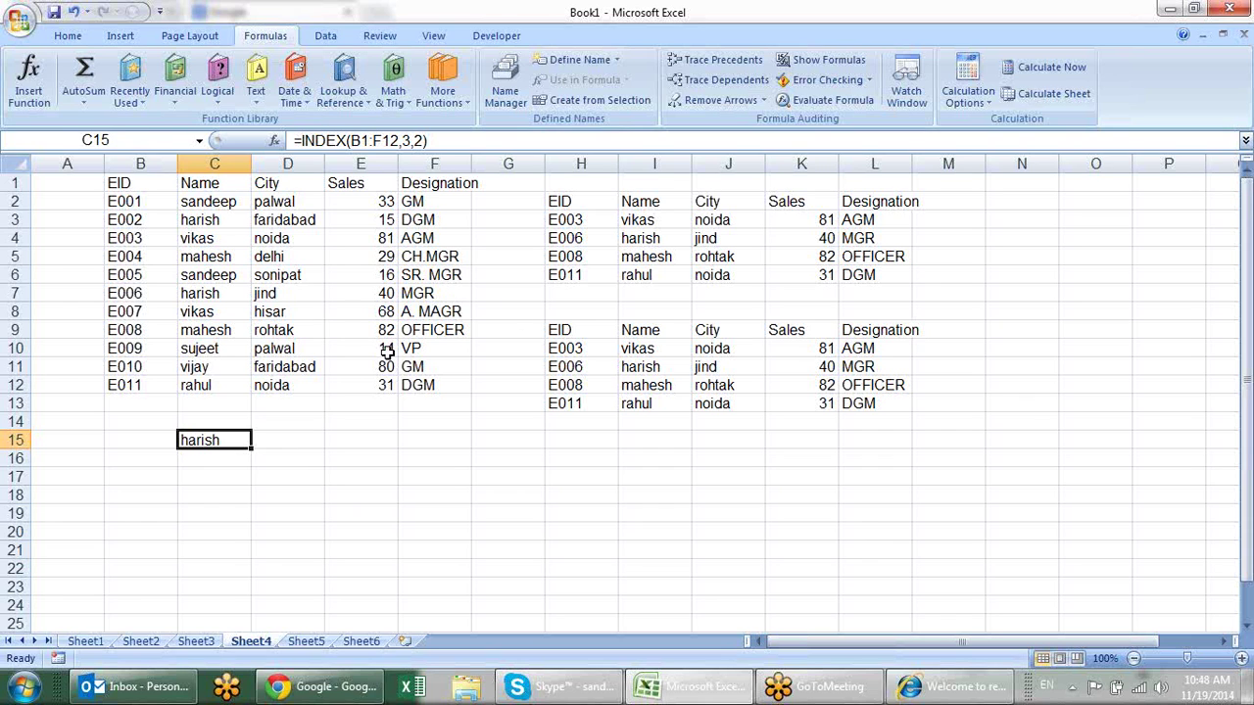
left_click_drag(166, 186, 419, 401)
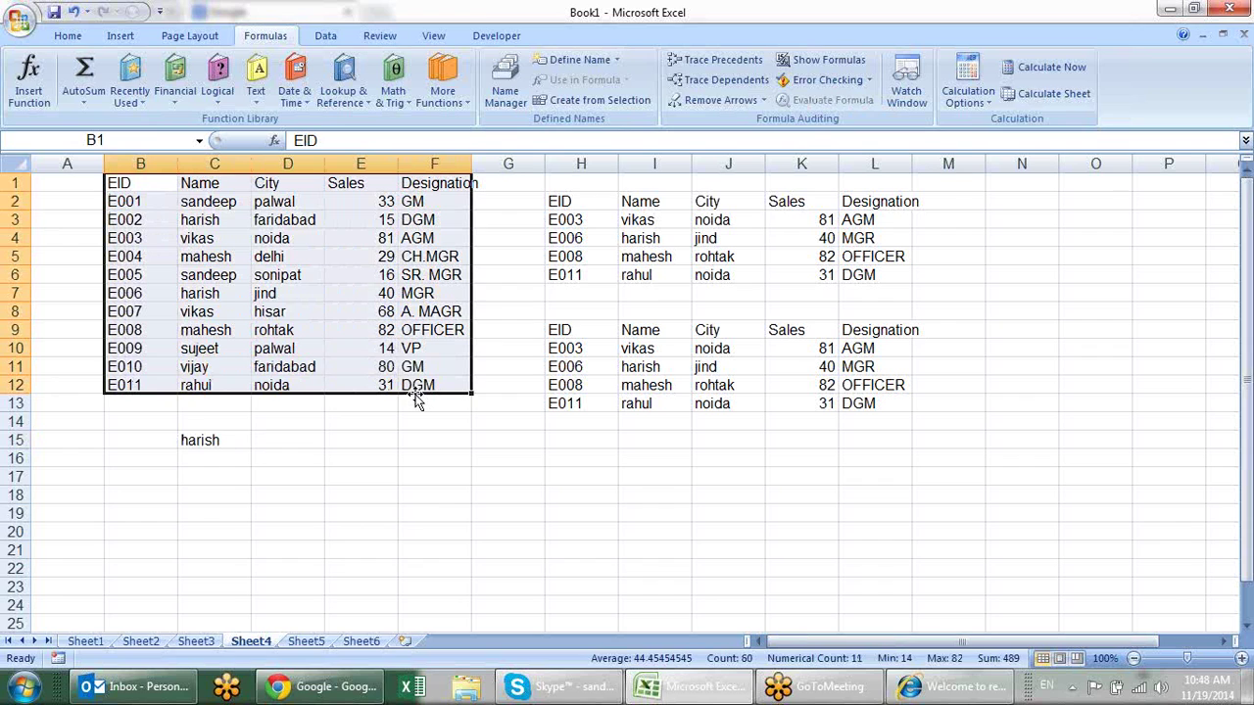
Copy the employee table B1:F12 onto Sheet5 starting at A1.
left_click(162, 183)
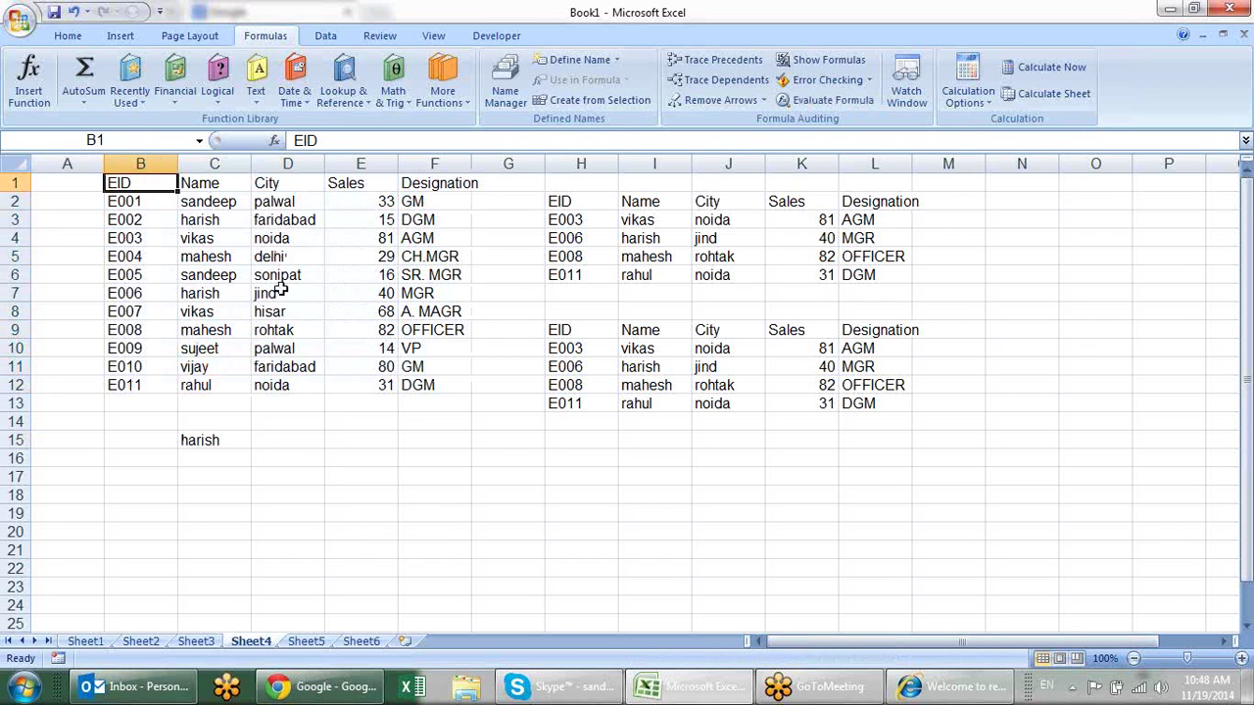
mouse_move(148, 183)
left_mouse_down()
mouse_move(352, 342)
mouse_move(435, 386)
left_mouse_up()
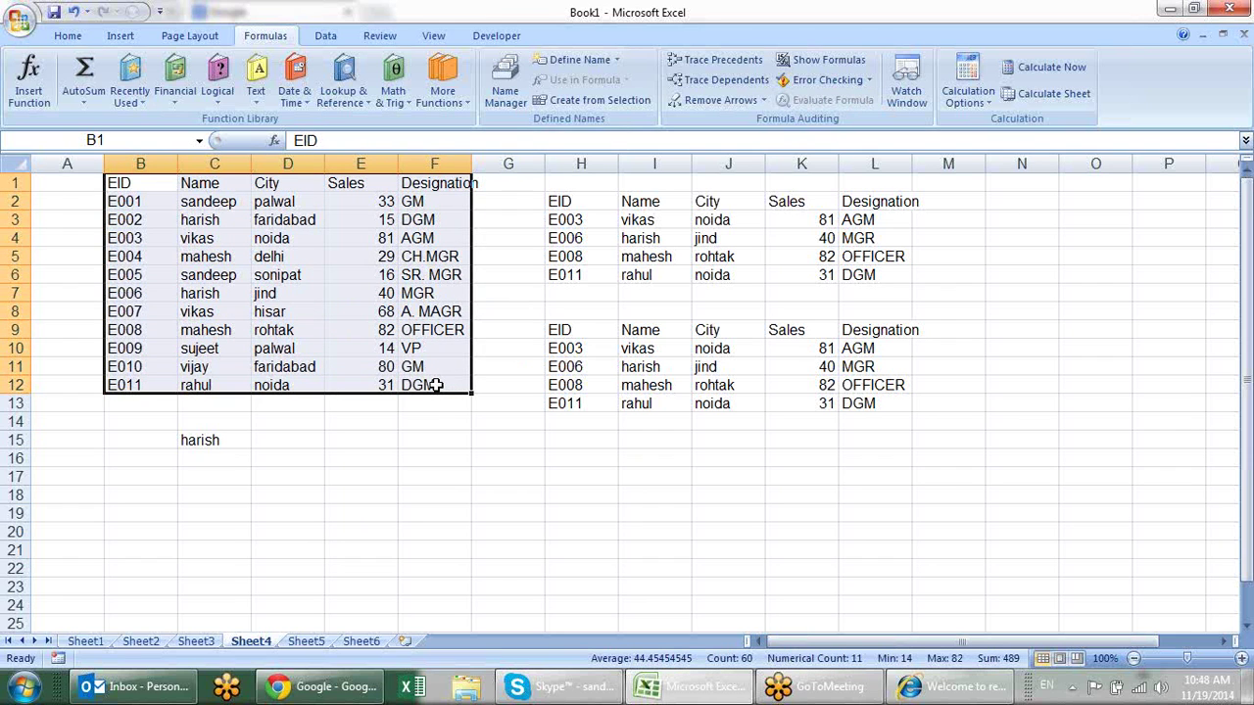
key("ctrl+c")
left_click(323, 641)
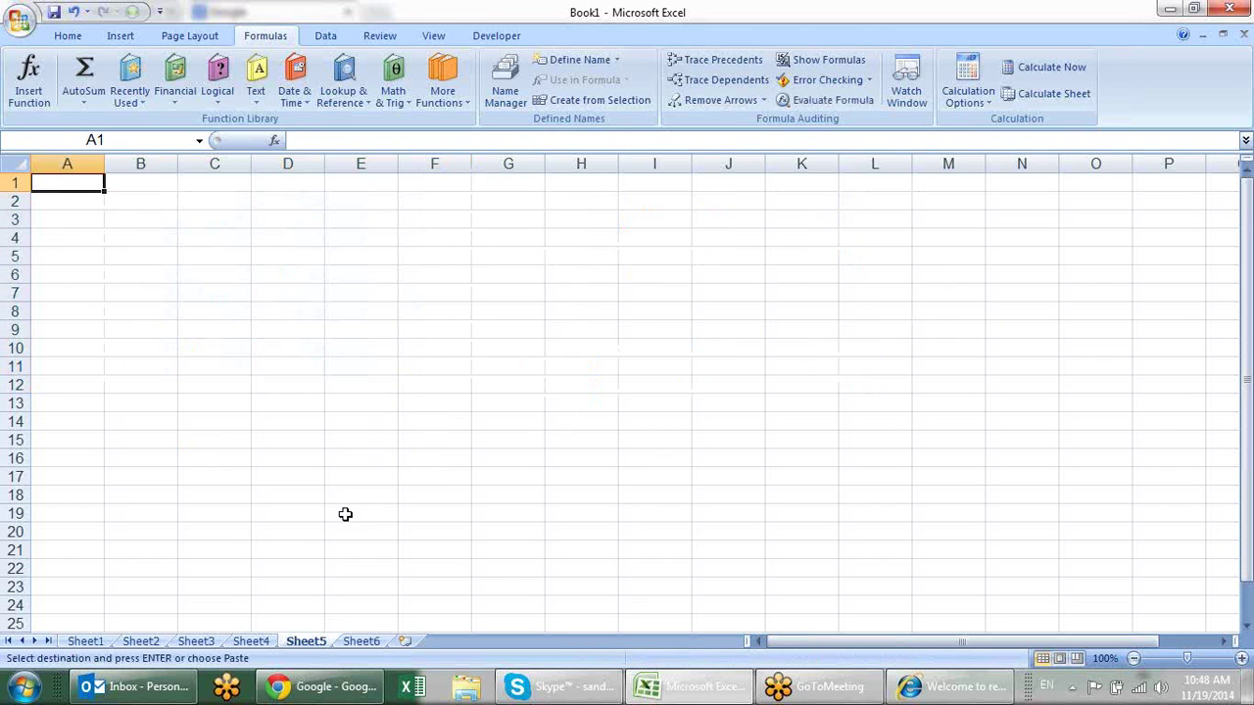
key("ctrl+v")
left_click(439, 458)
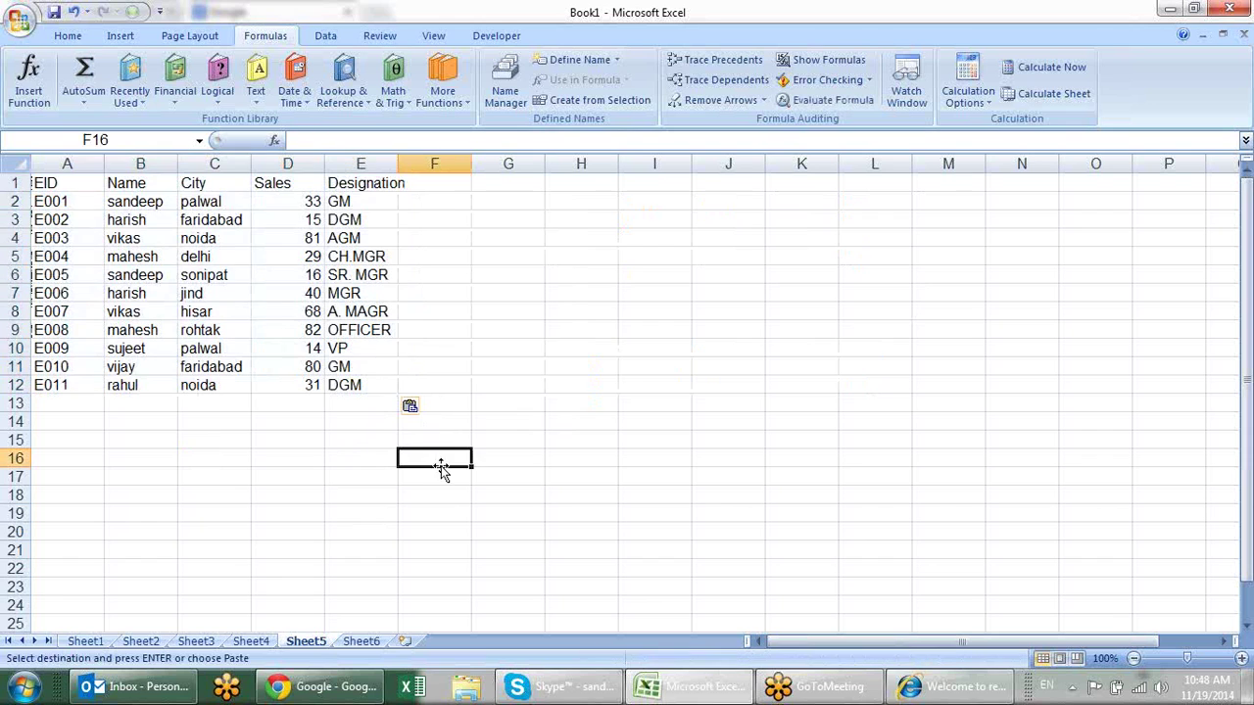
Fill B2:E12 with =RANDBETWEEN(10,90) in one entry.
left_click_drag(138, 202, 361, 385)
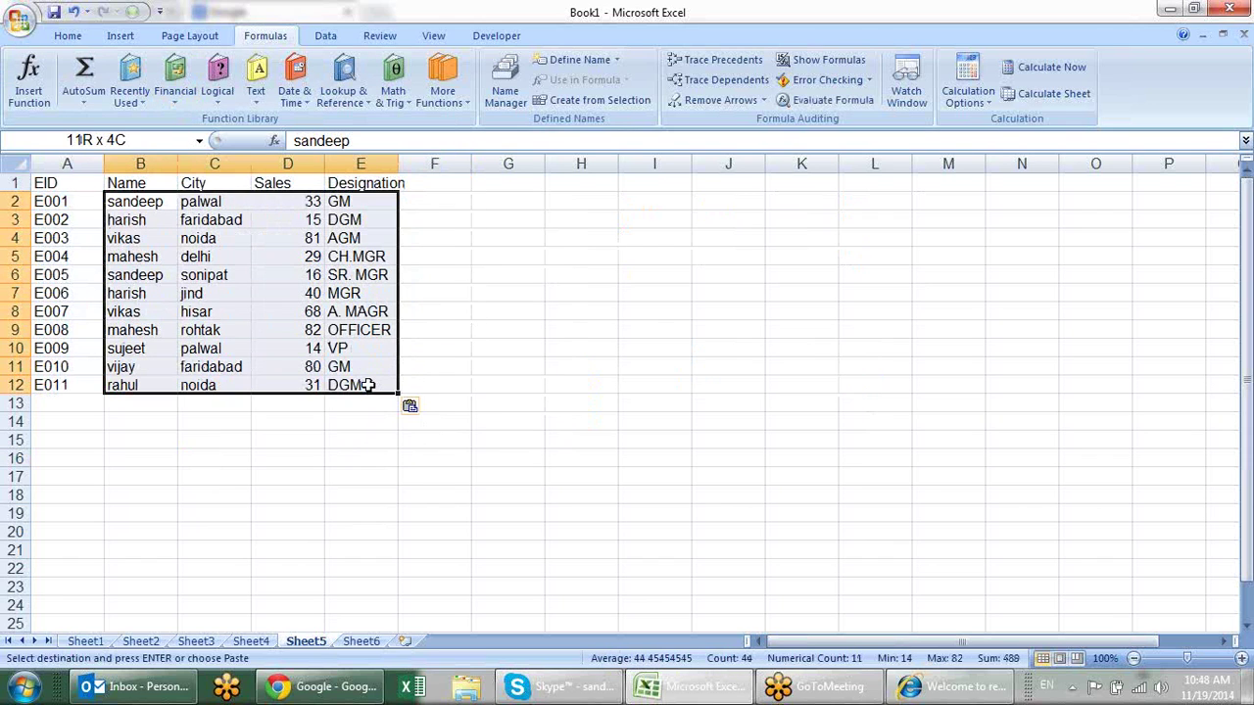
type("=ra")
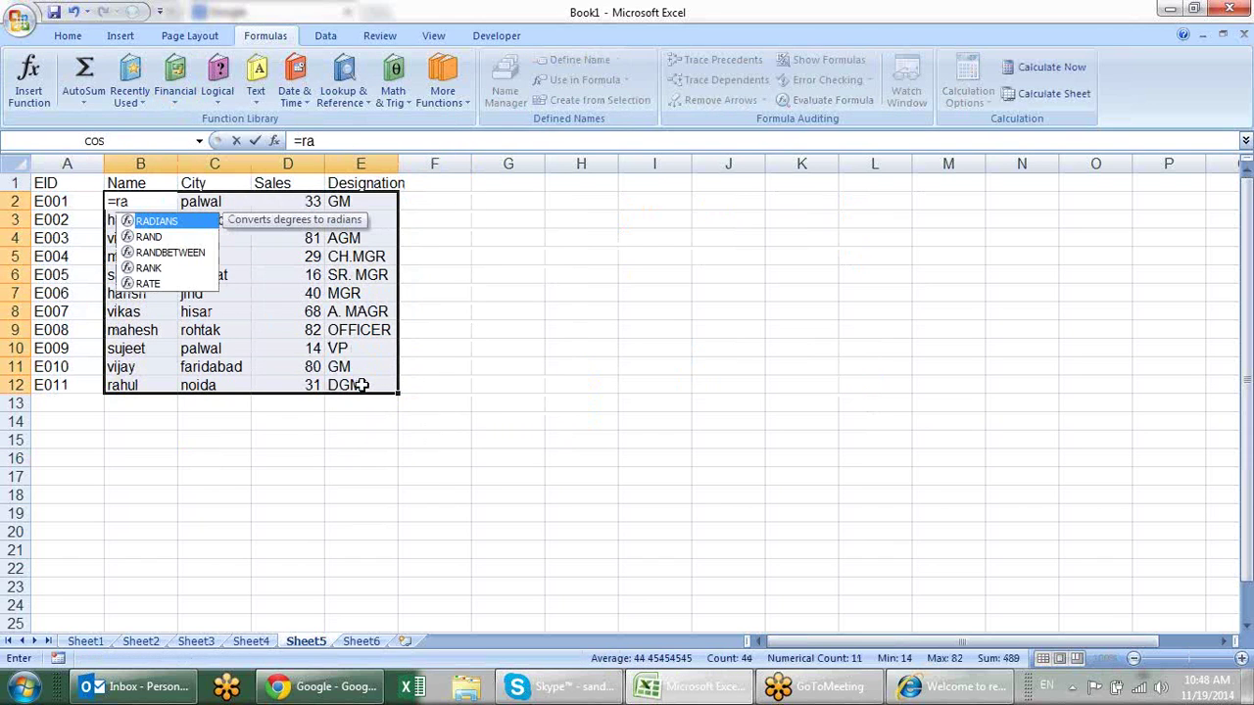
key("Down")
key("Down")
key("Tab")
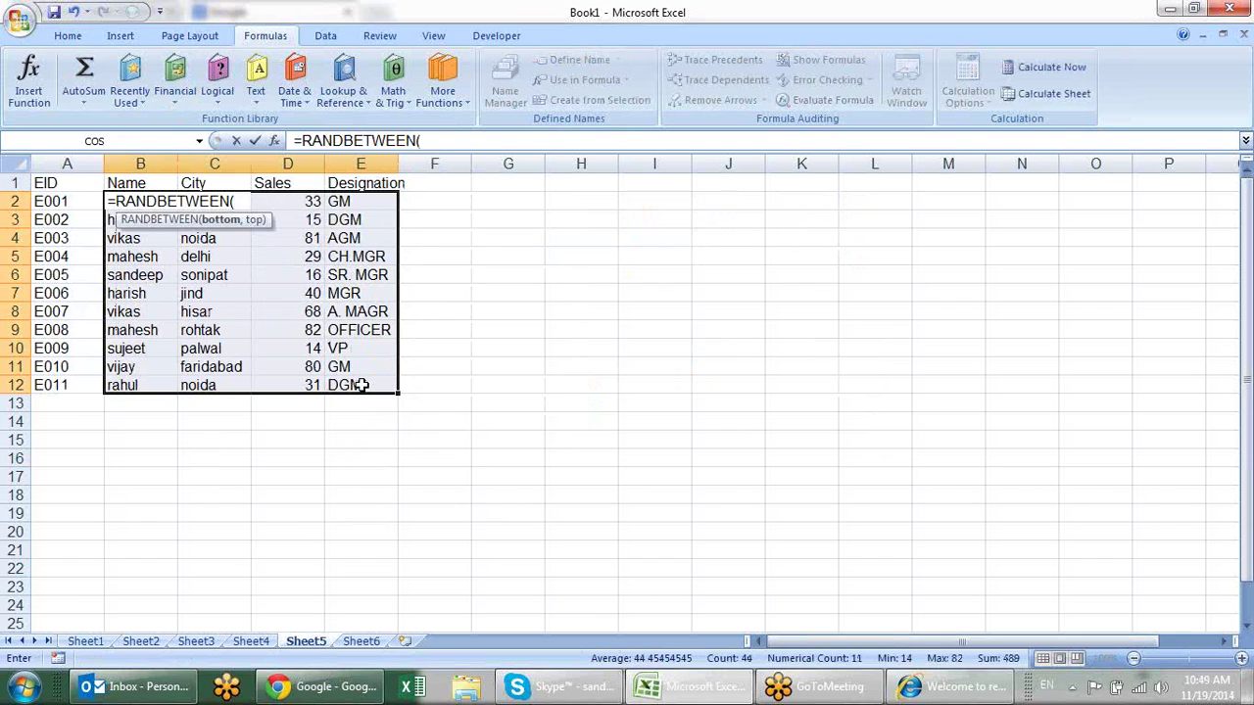
type("10,90)")
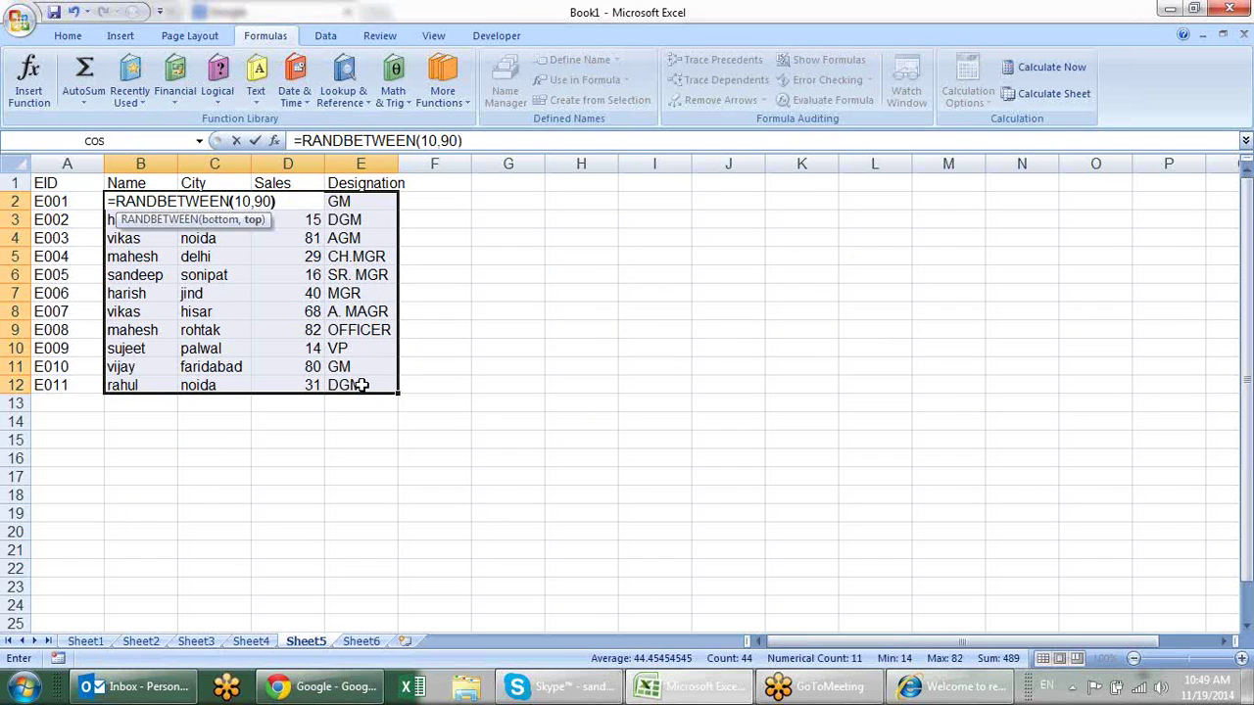
key("ctrl+Return")
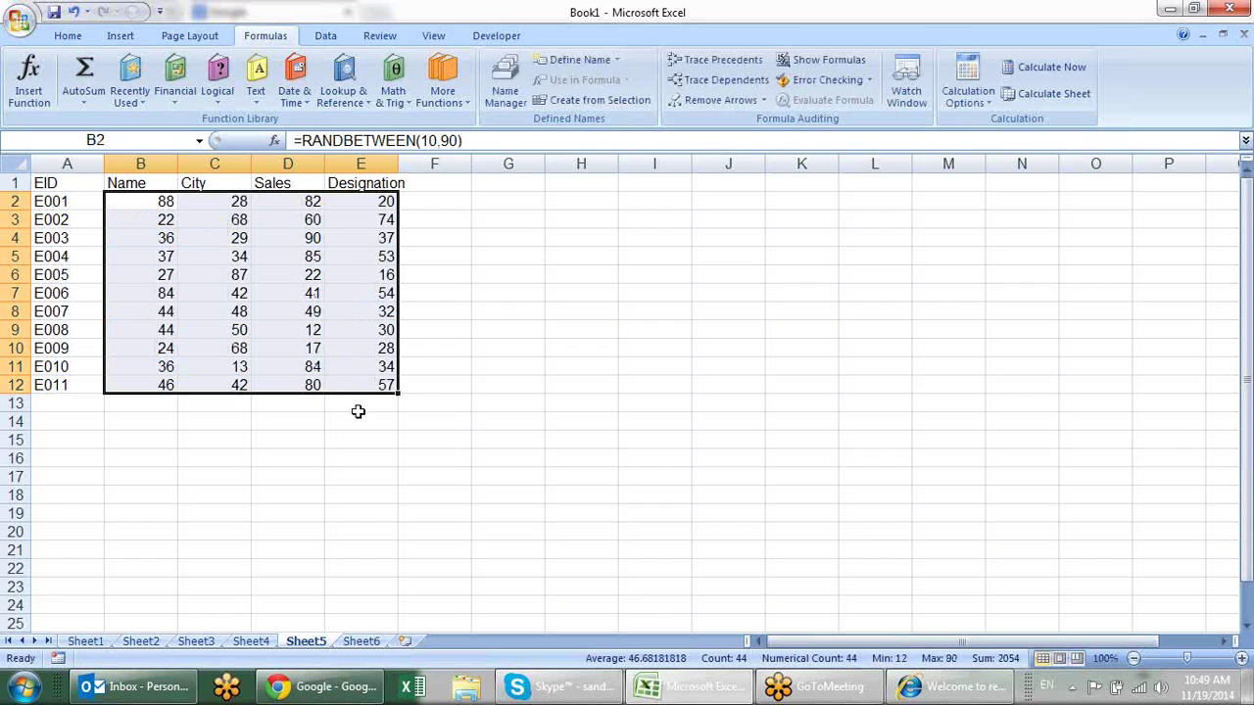
Copy the random numbers from column B over the EID column starting at A2.
left_click_drag(153, 198, 124, 383)
key("ctrl+c")
left_click(49, 199)
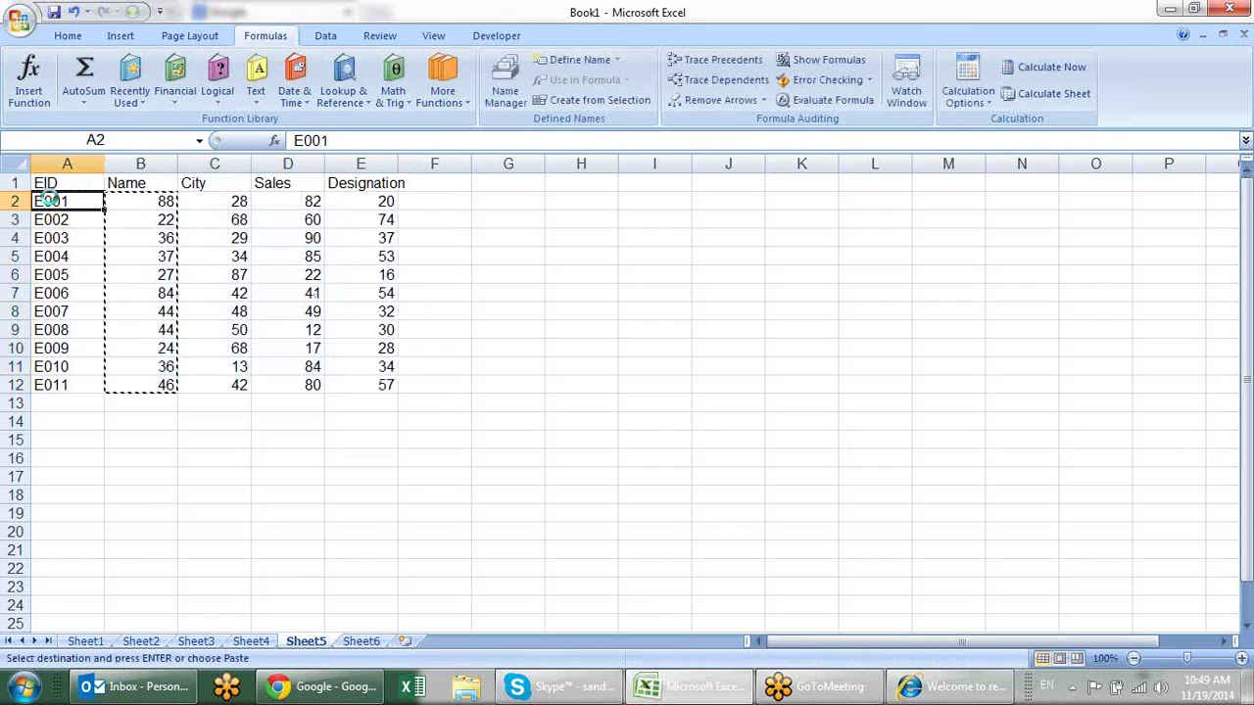
key("Return")
left_click(333, 422)
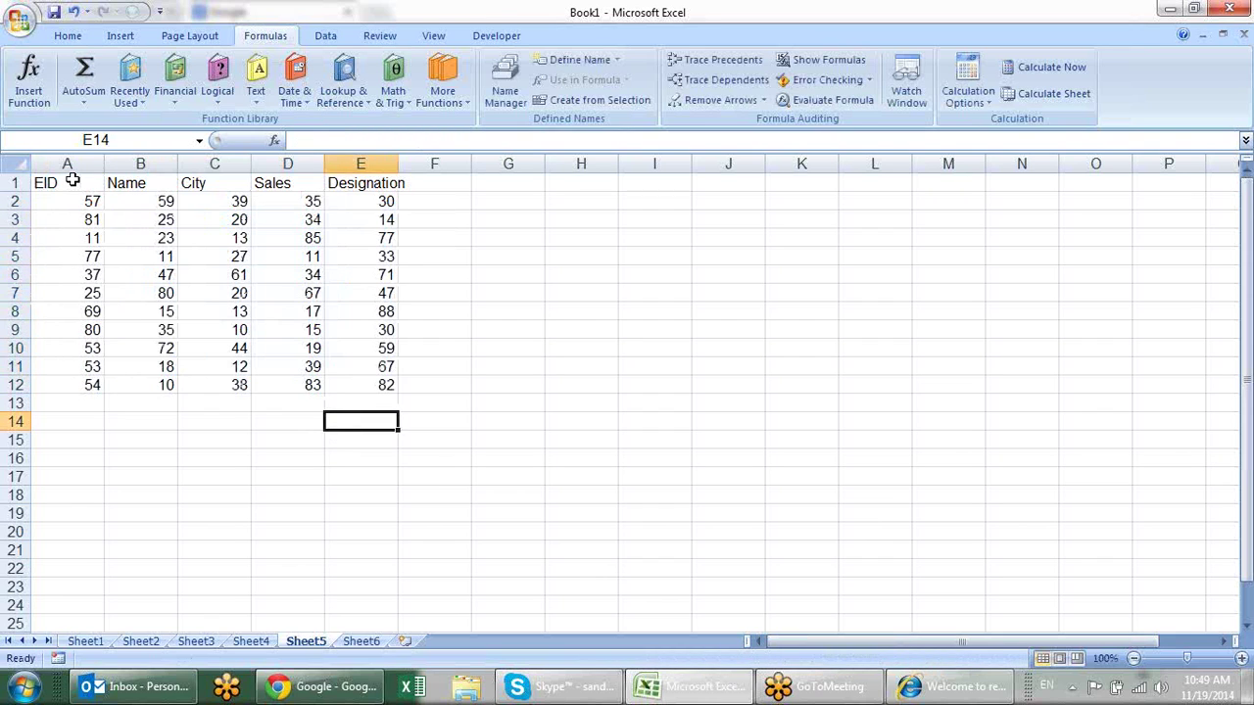
Label the header row A1:E1 as r1 through r5.
left_click_drag(73, 180, 374, 163)
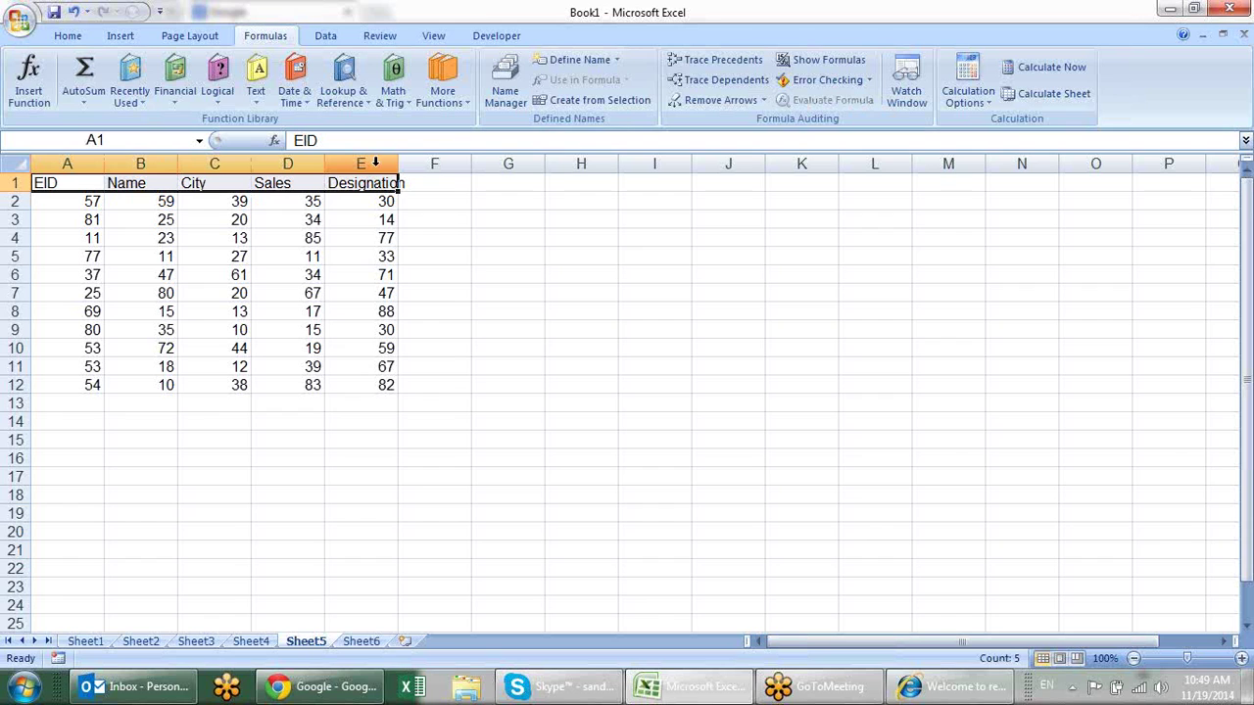
type("r1")
key("ctrl+Return")
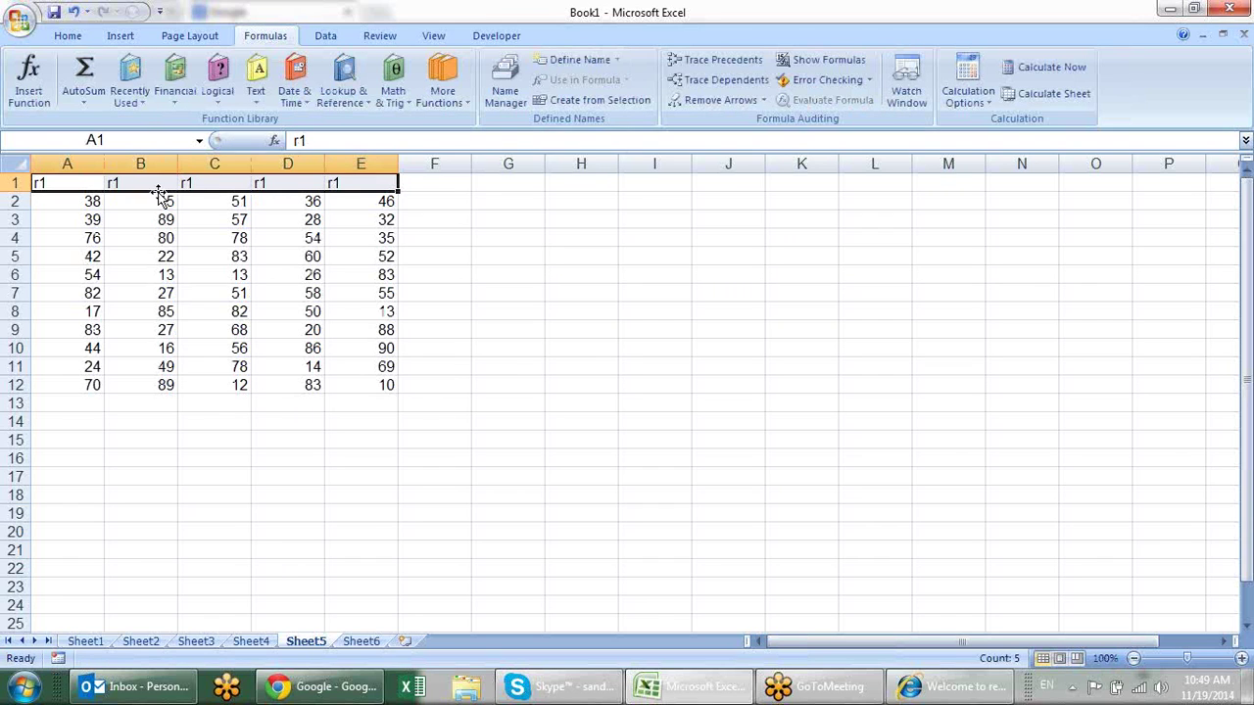
left_click(61, 183)
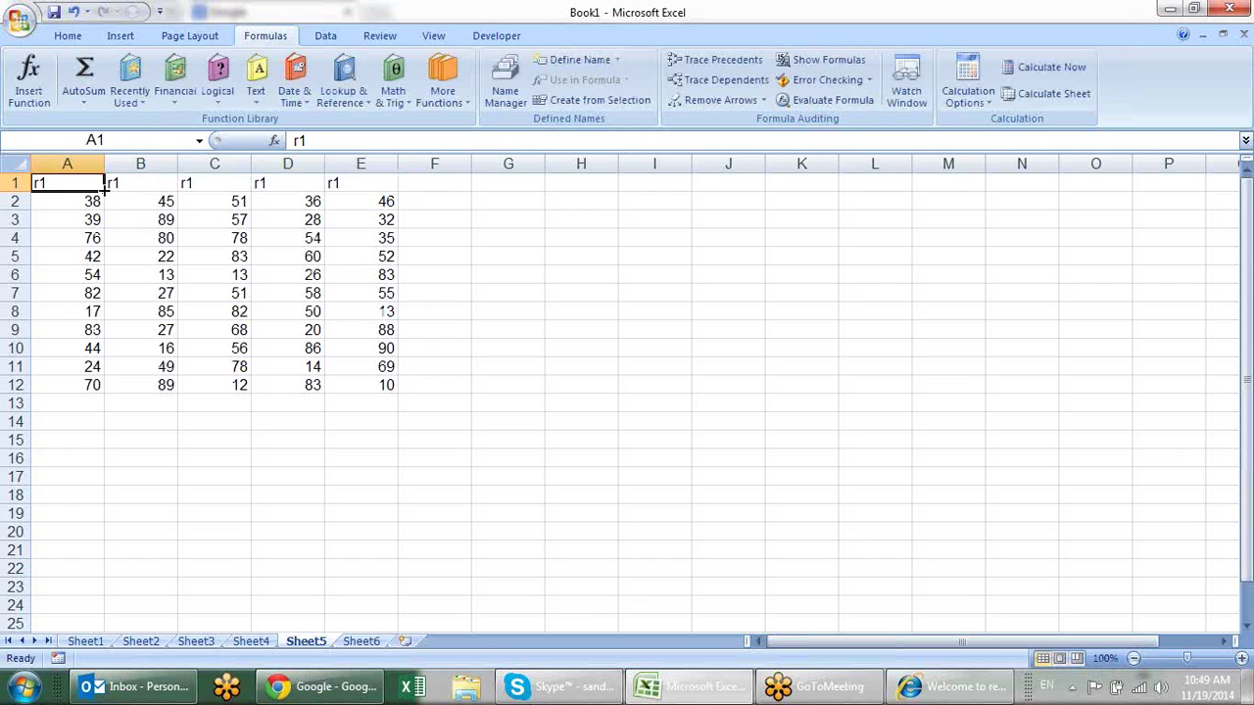
left_click_drag(104, 191, 354, 192)
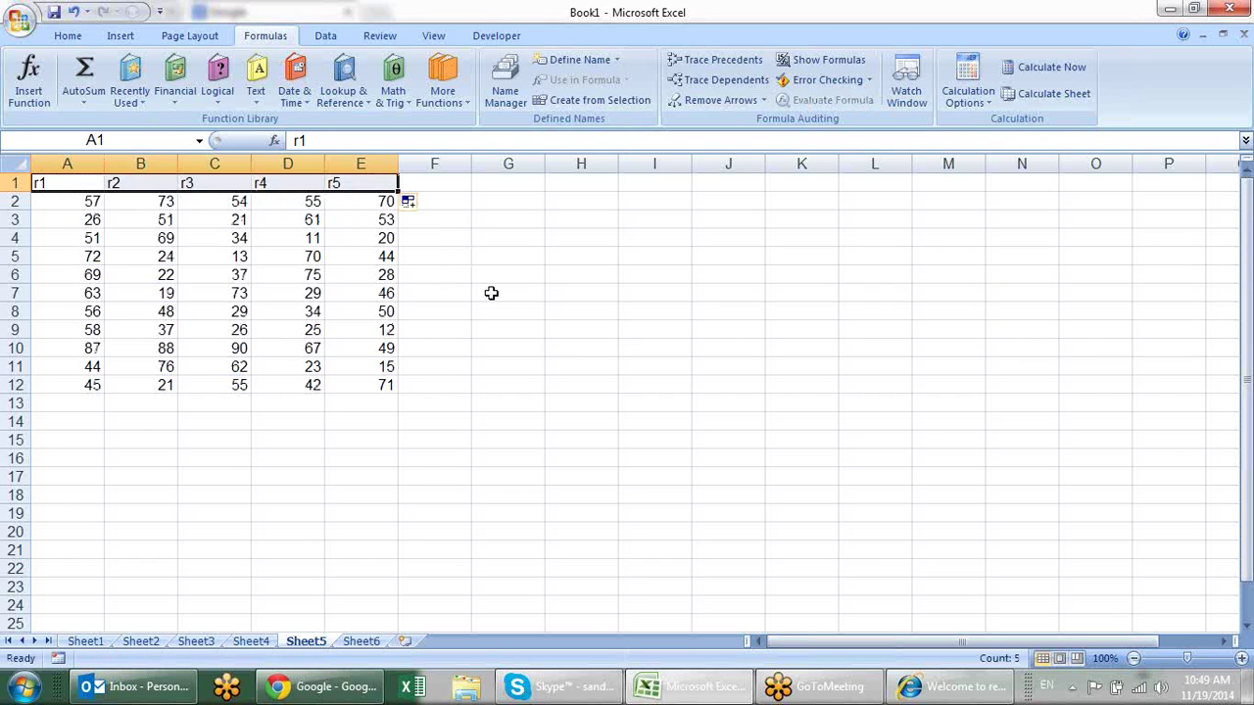
Convert the random-number grid A2:E12 to fixed values with Paste Special Values.
left_click(491, 293)
mouse_move(93, 203)
left_mouse_down()
mouse_move(306, 366)
mouse_move(372, 389)
left_mouse_up()
key("ctrl+c")
key("ctrl+alt+v")
key("v")
key("Return")
left_click(443, 375)
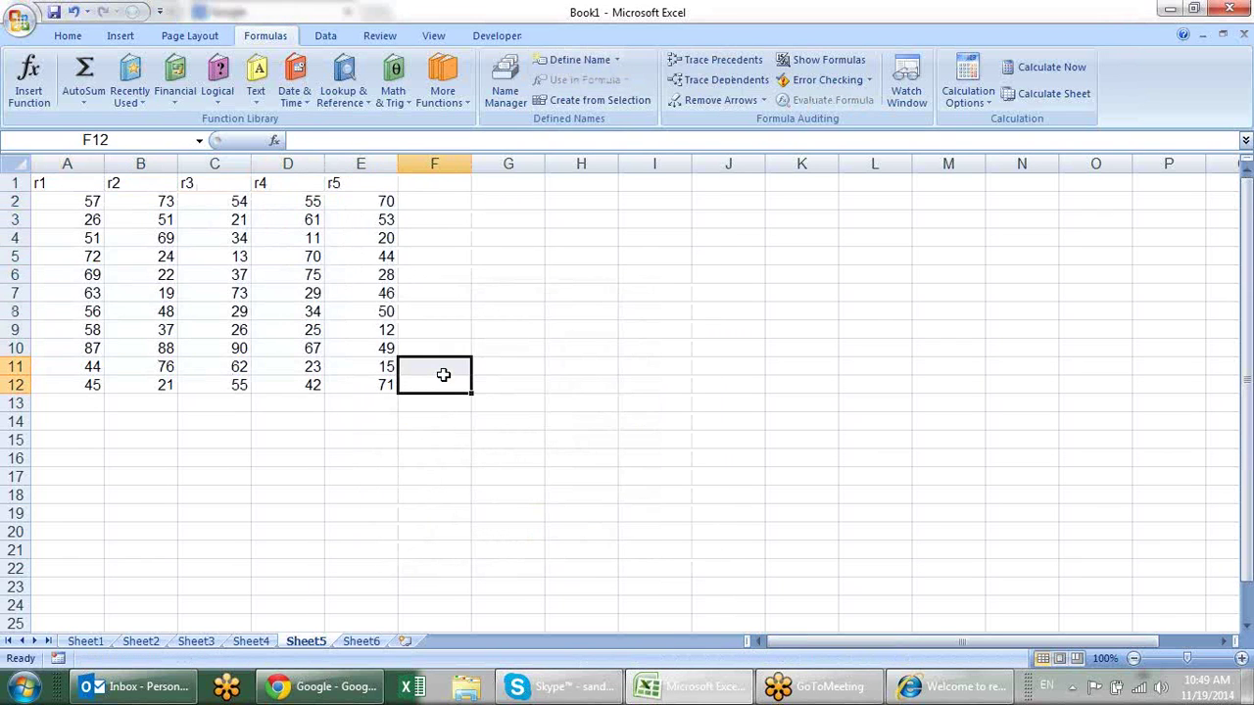
Enter the labels 'row' in G3 and 'column' in H3.
left_click(484, 250)
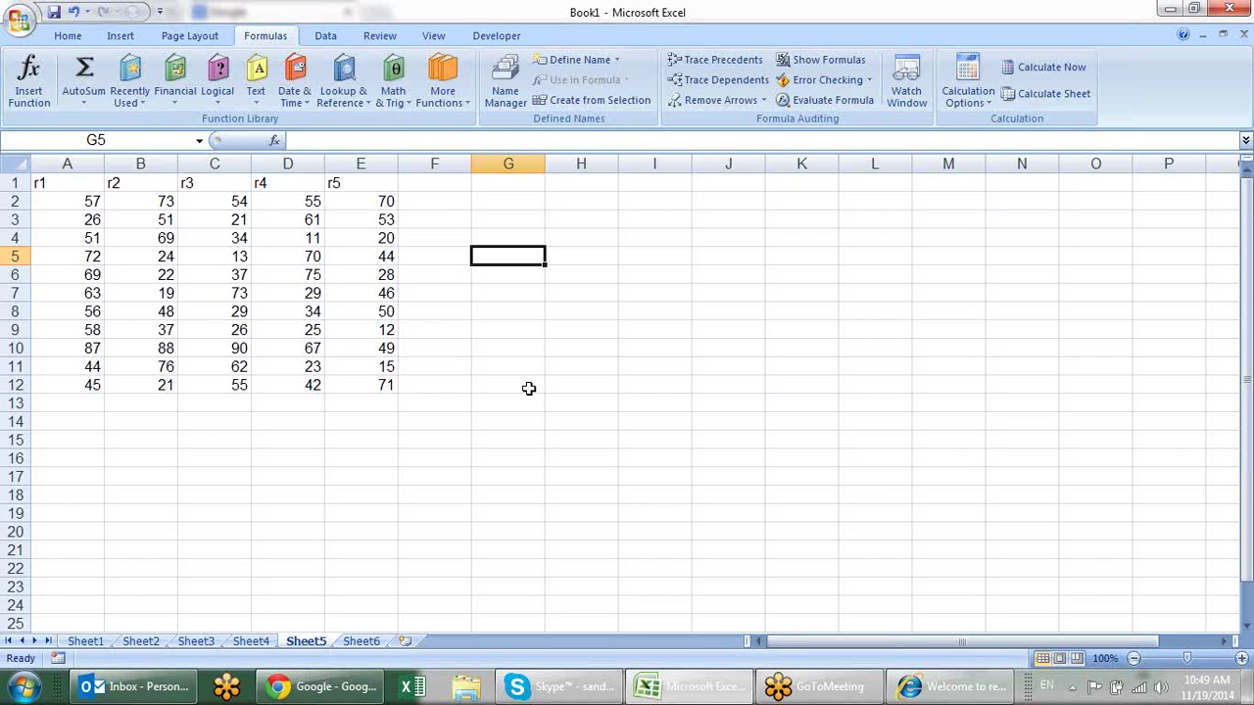
left_click(84, 36)
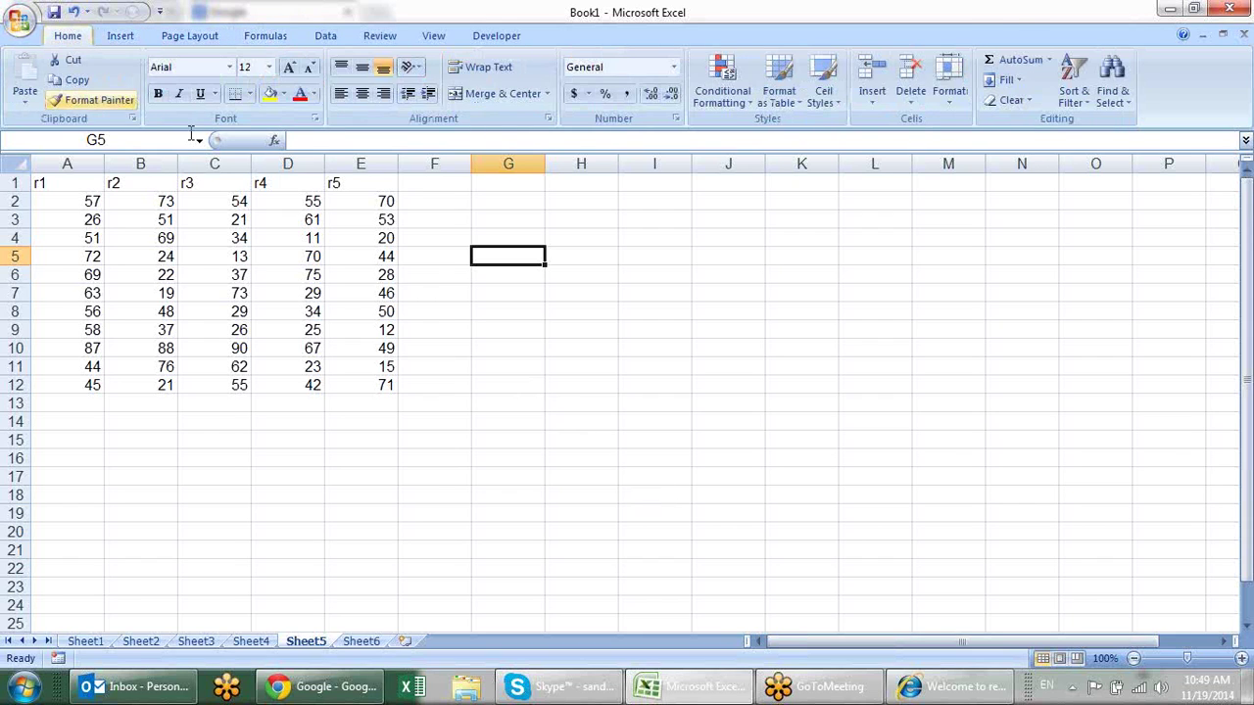
left_click(528, 224)
type("row")
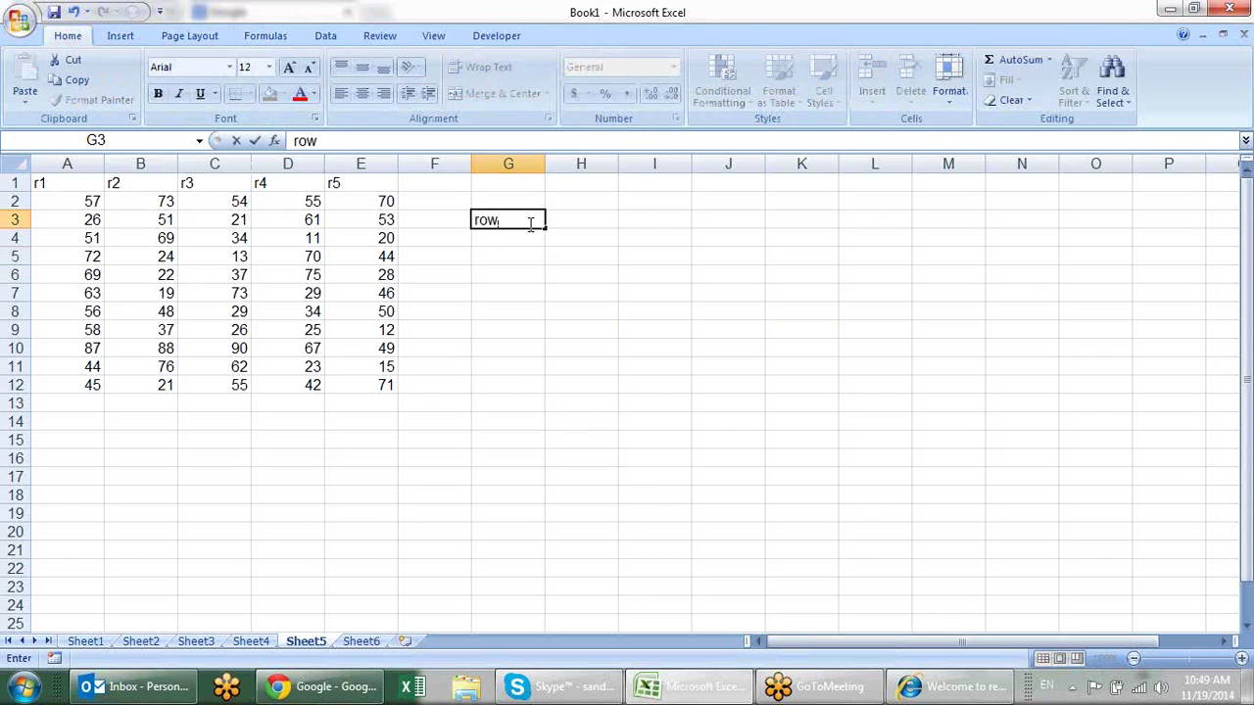
key("Tab")
type("column")
key("Return")
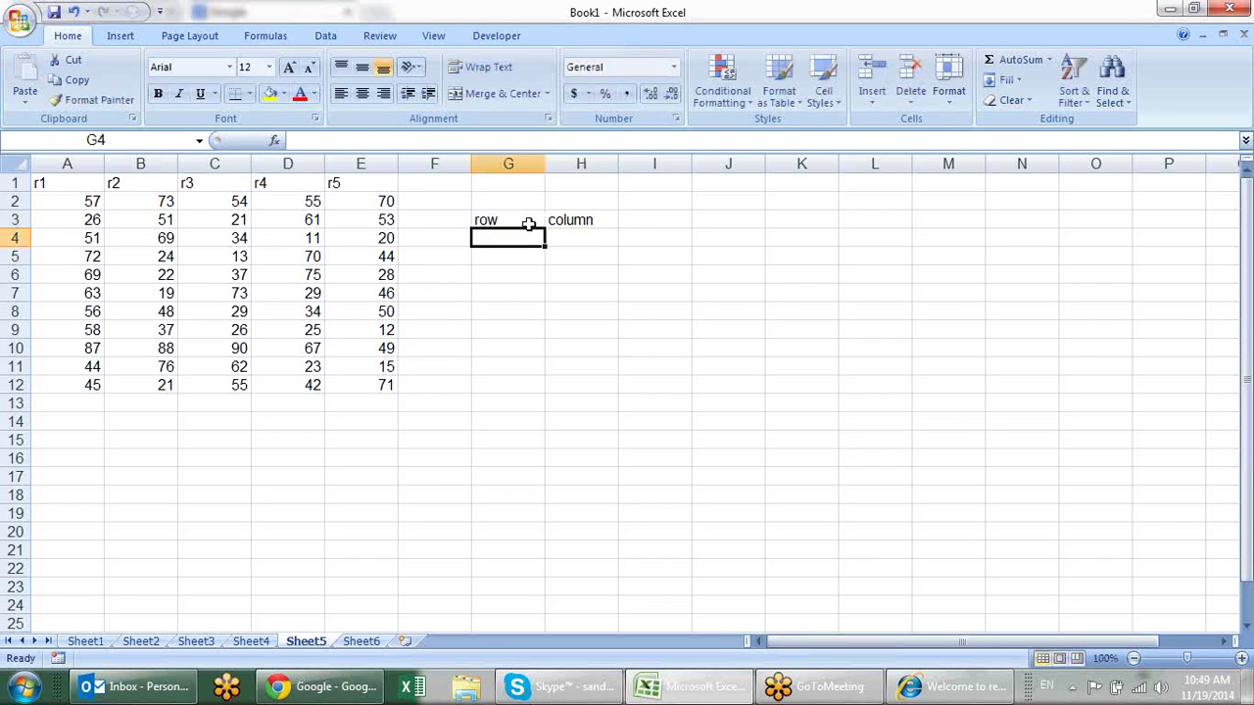
Apply All Borders to the input cells G4:H4.
key("shift+Right")
type("hba")
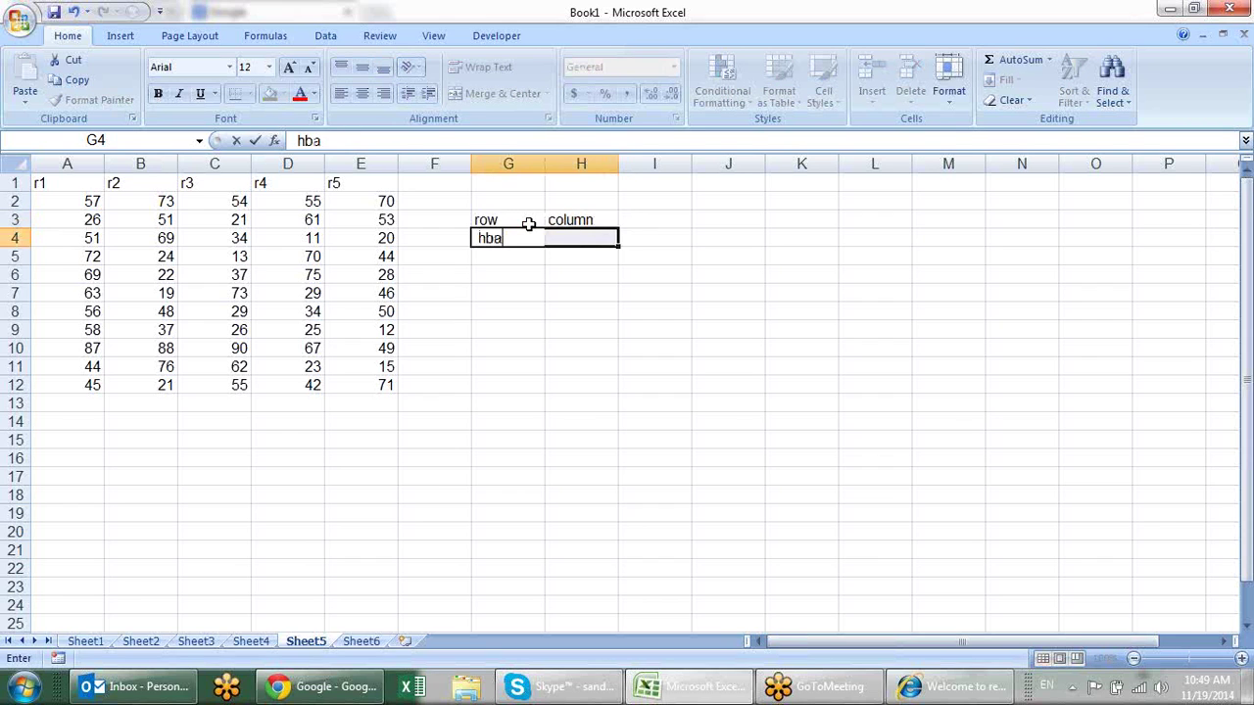
key("BackSpace")
key("BackSpace")
key("BackSpace")
key("alt+space")
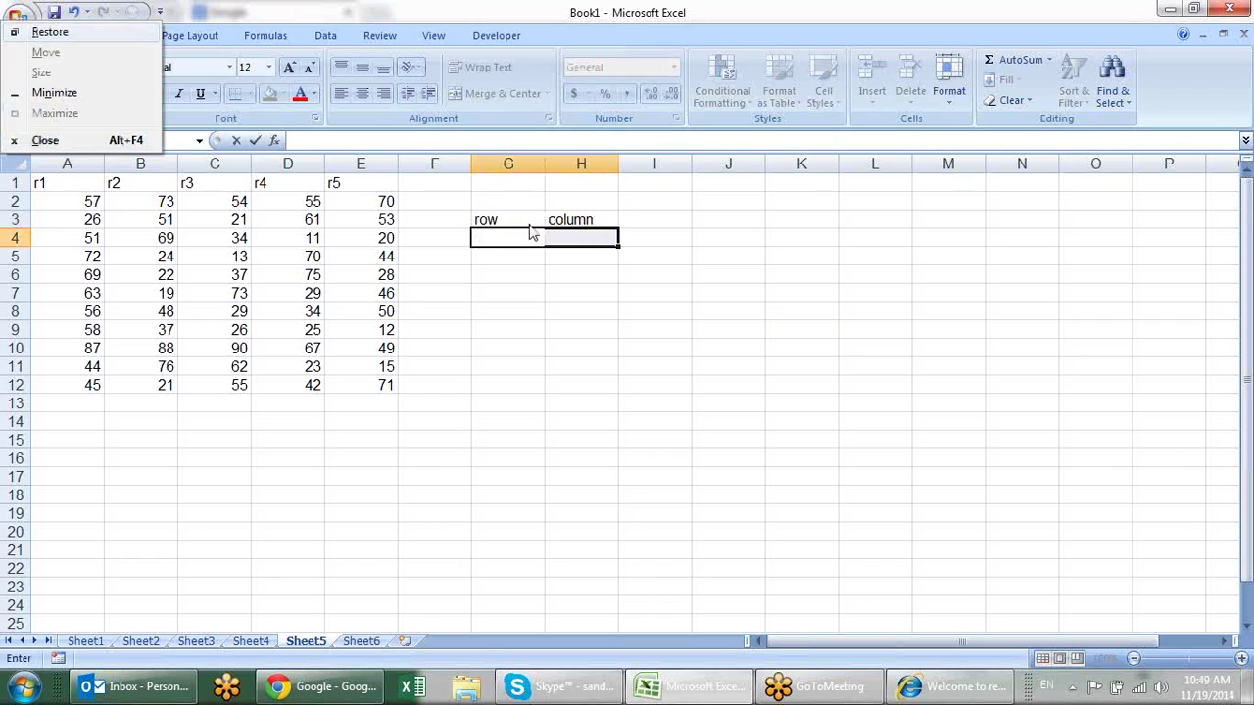
key("Escape")
key("Escape")
key("alt+h")
key("b")
key("a")
key("Tab")
Begin an =OFFSET( formula in H6.
key("Down")
key("Down")
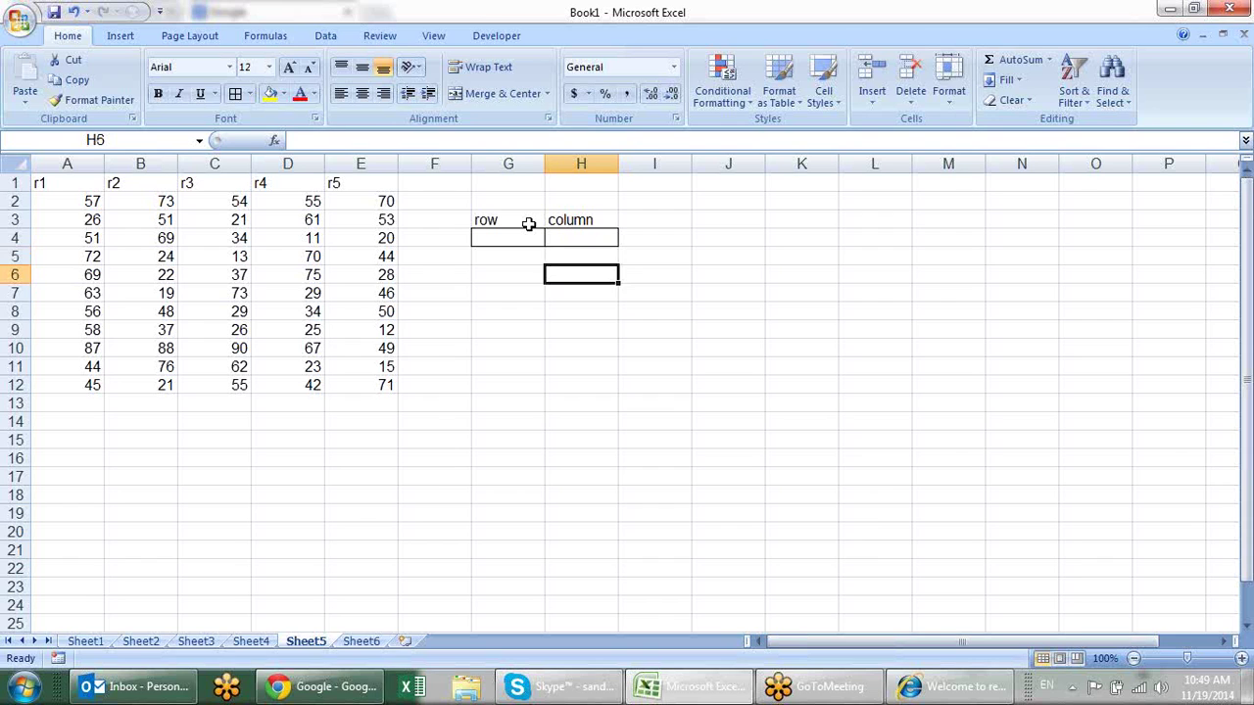
type("=of")
key("Tab")
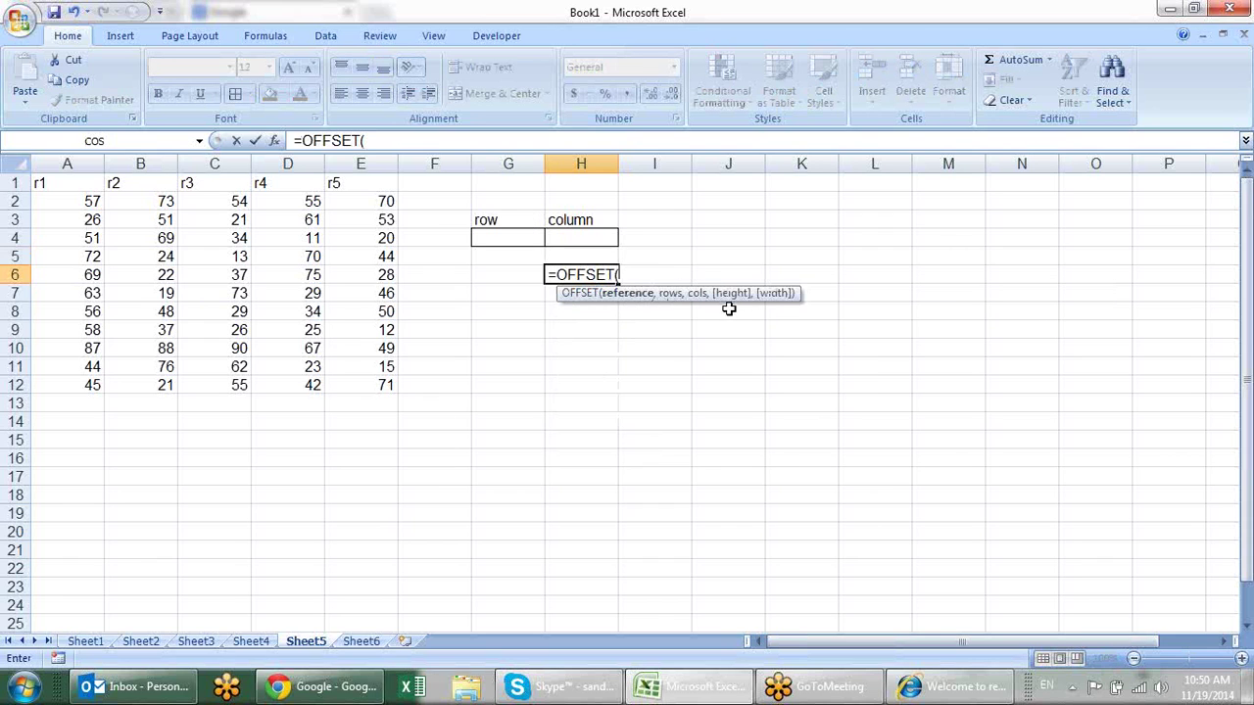
Complete H6 as =OFFSET($A$1,G4,H4).
left_click(87, 183)
key("F4")
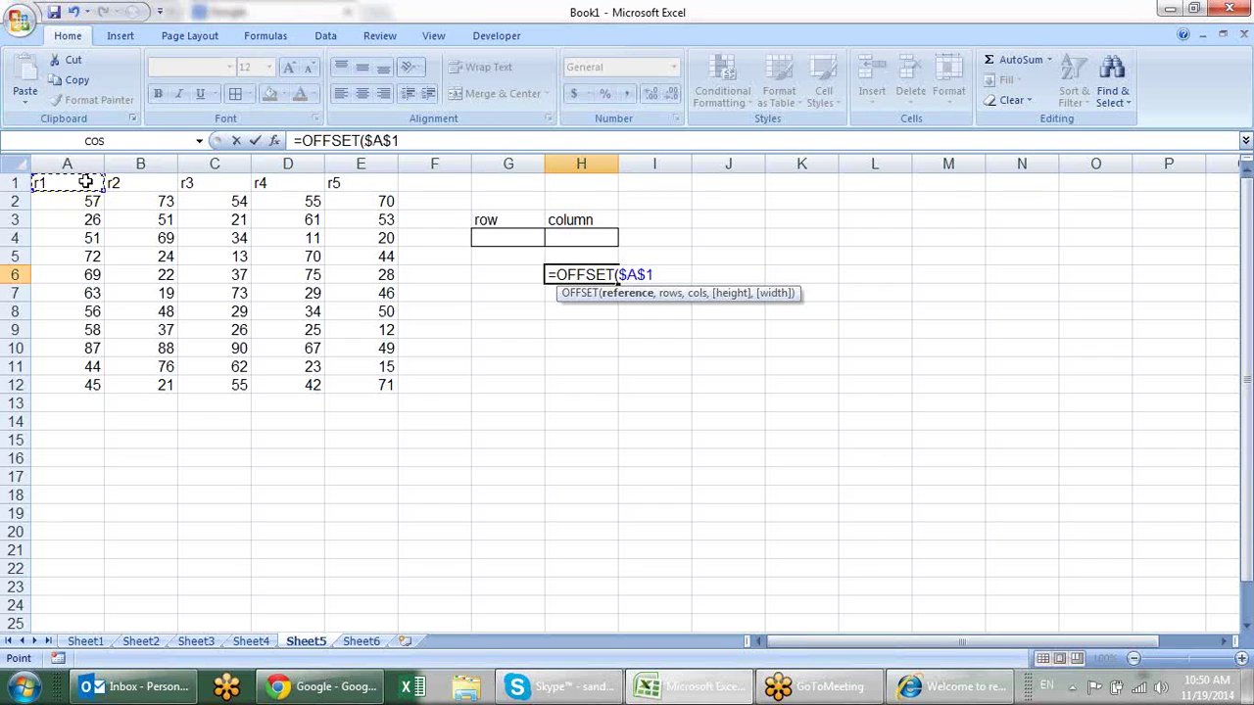
type(",")
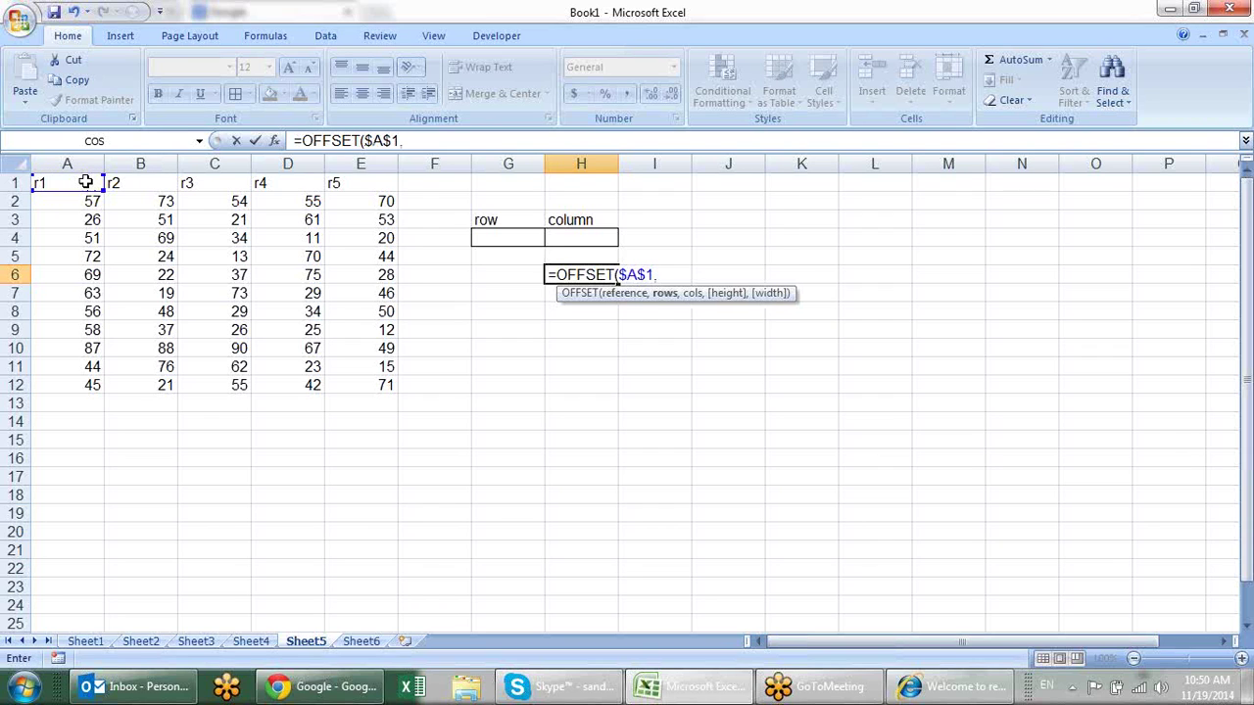
left_click(487, 234)
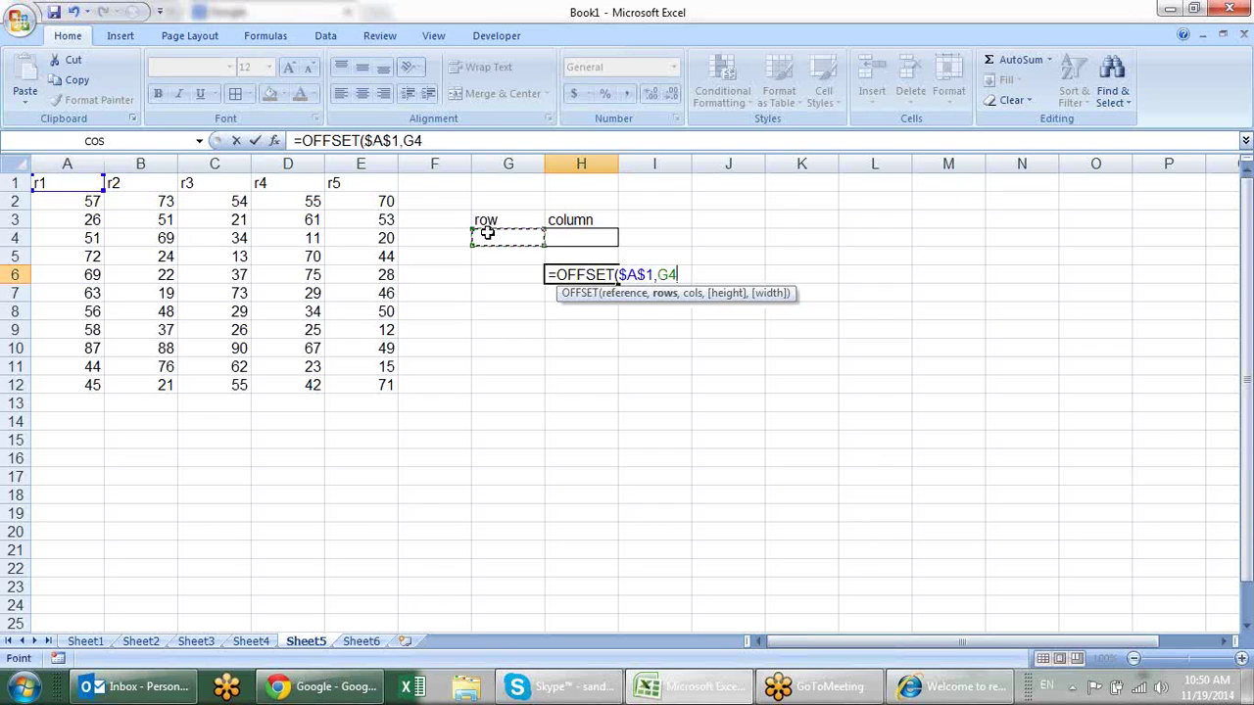
type(",")
left_click(598, 237)
type(")")
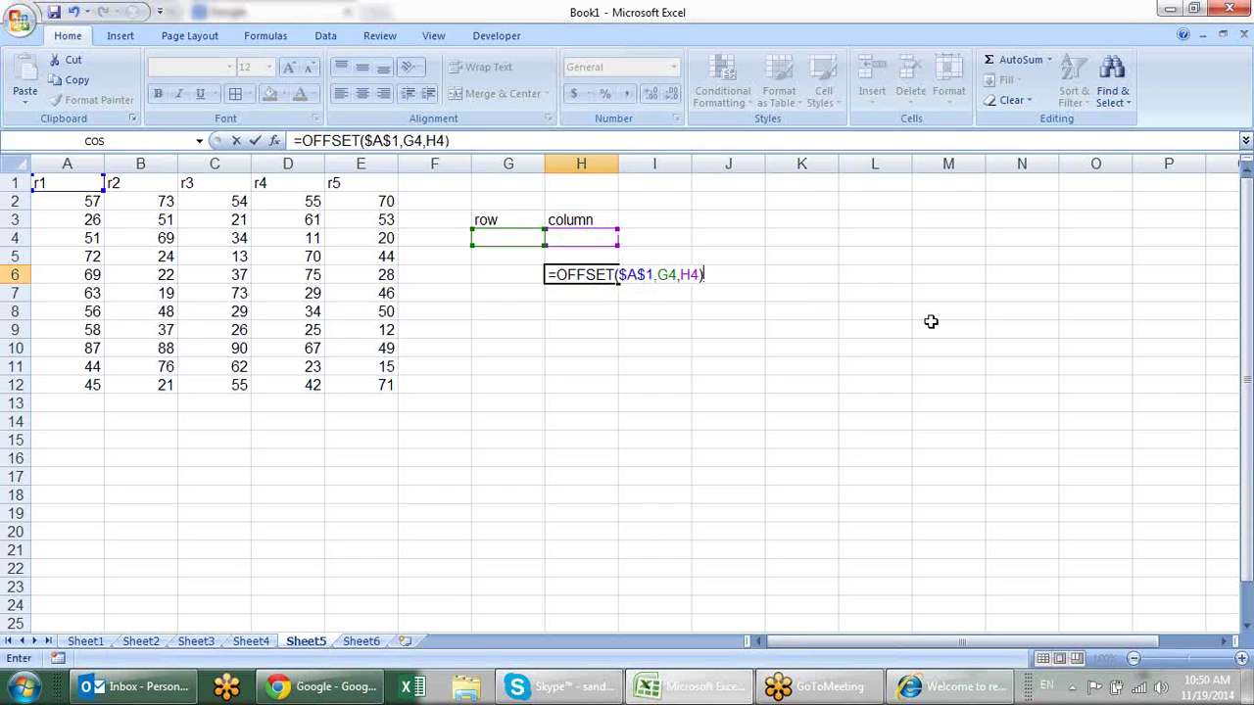
key("Return")
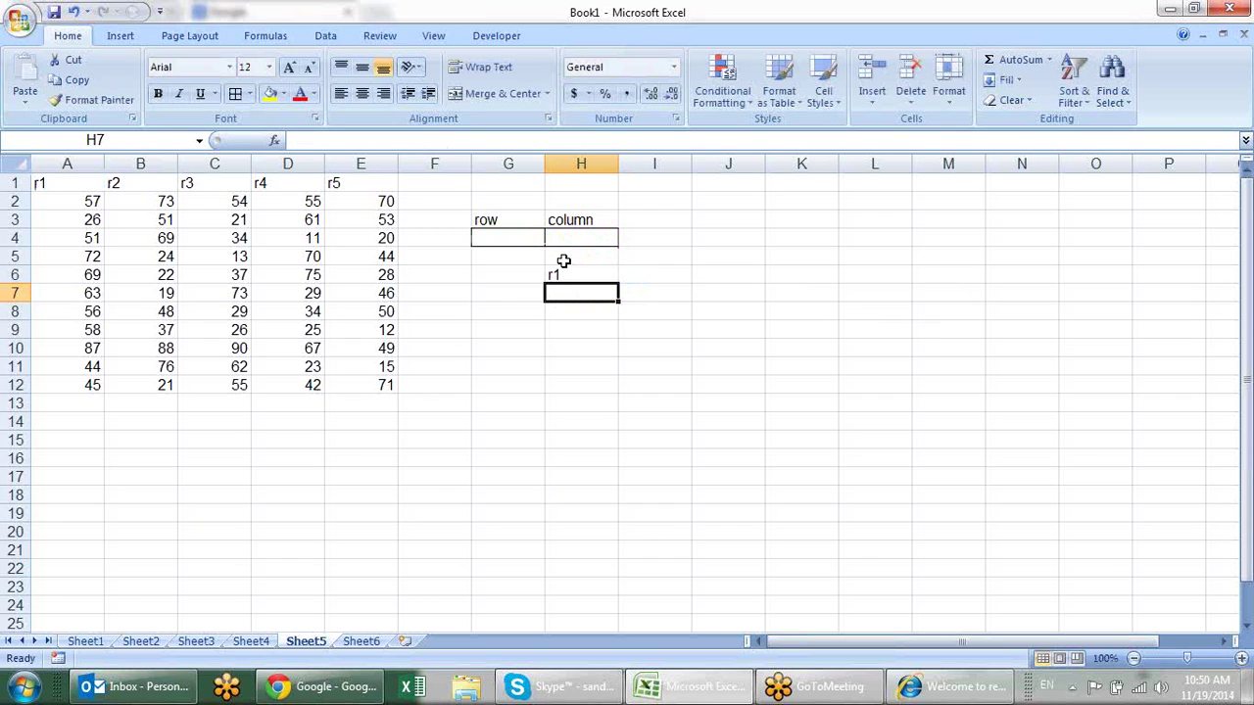
Review the row and column input cells G4 and H4 and the H6 formula.
left_click(537, 240)
left_click(562, 240)
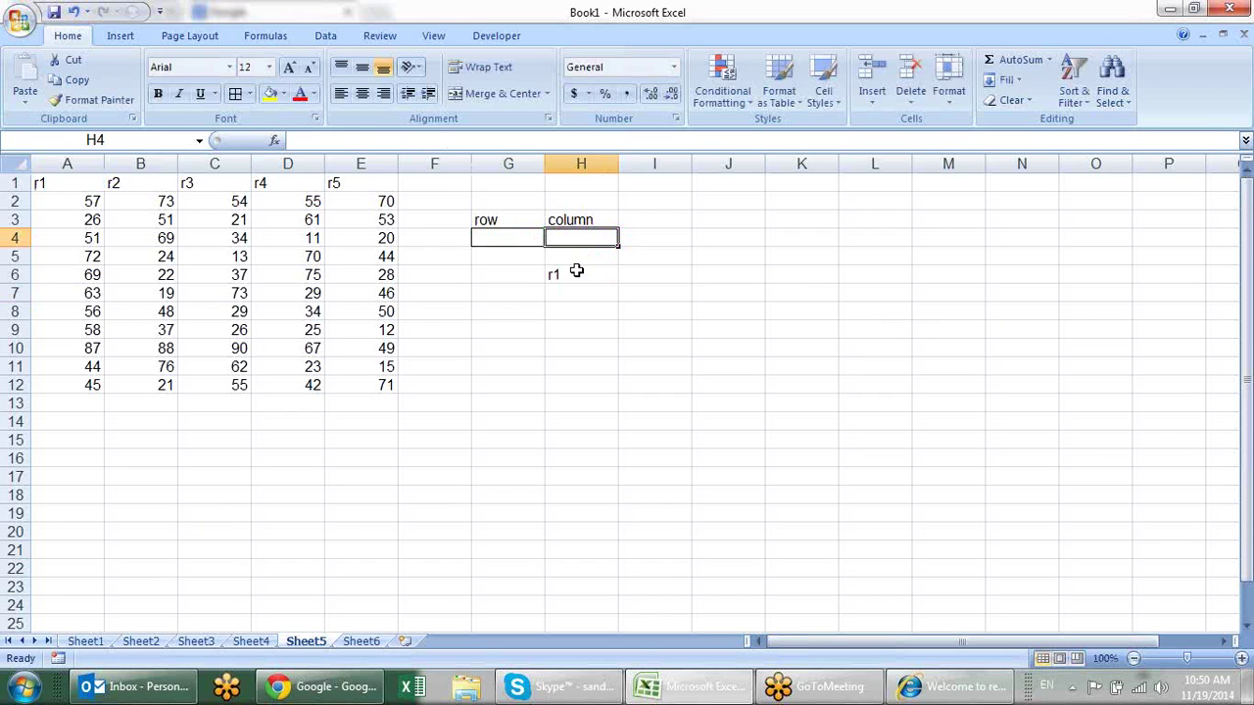
left_click(574, 273)
left_click(532, 237)
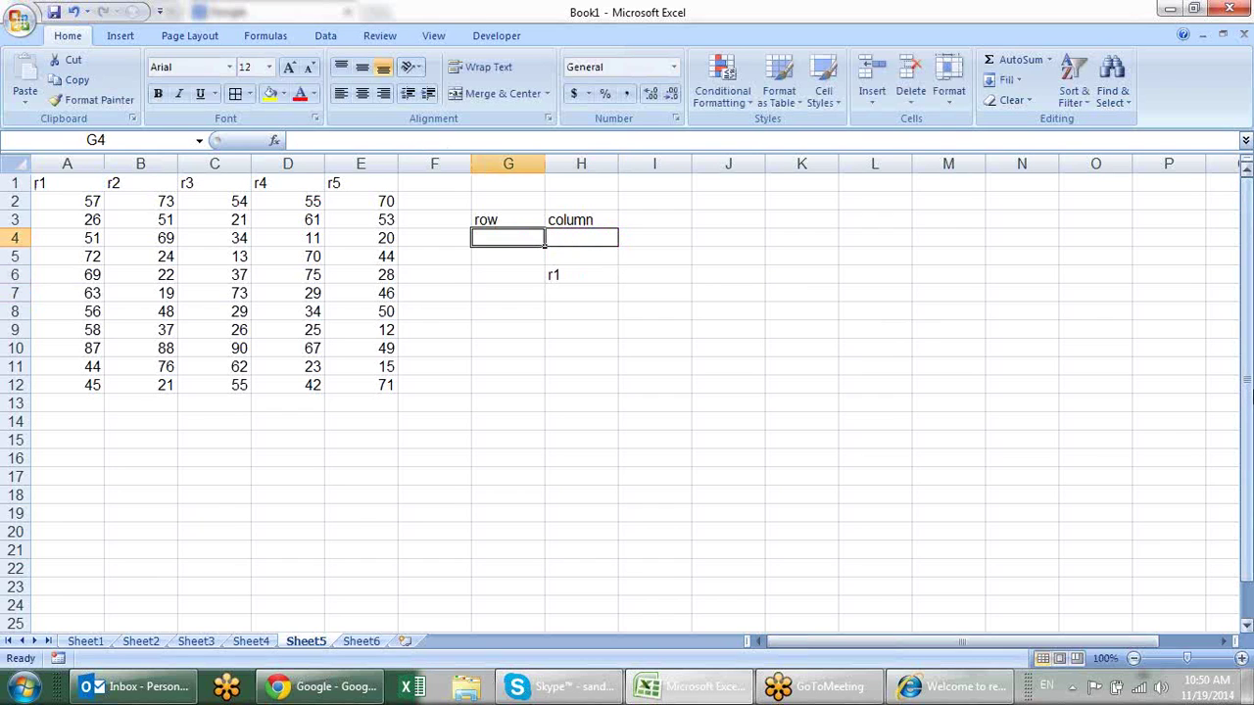
Enter row offset 1 in G4 and fill reference cell A1 yellow.
type("1")
key("Return")
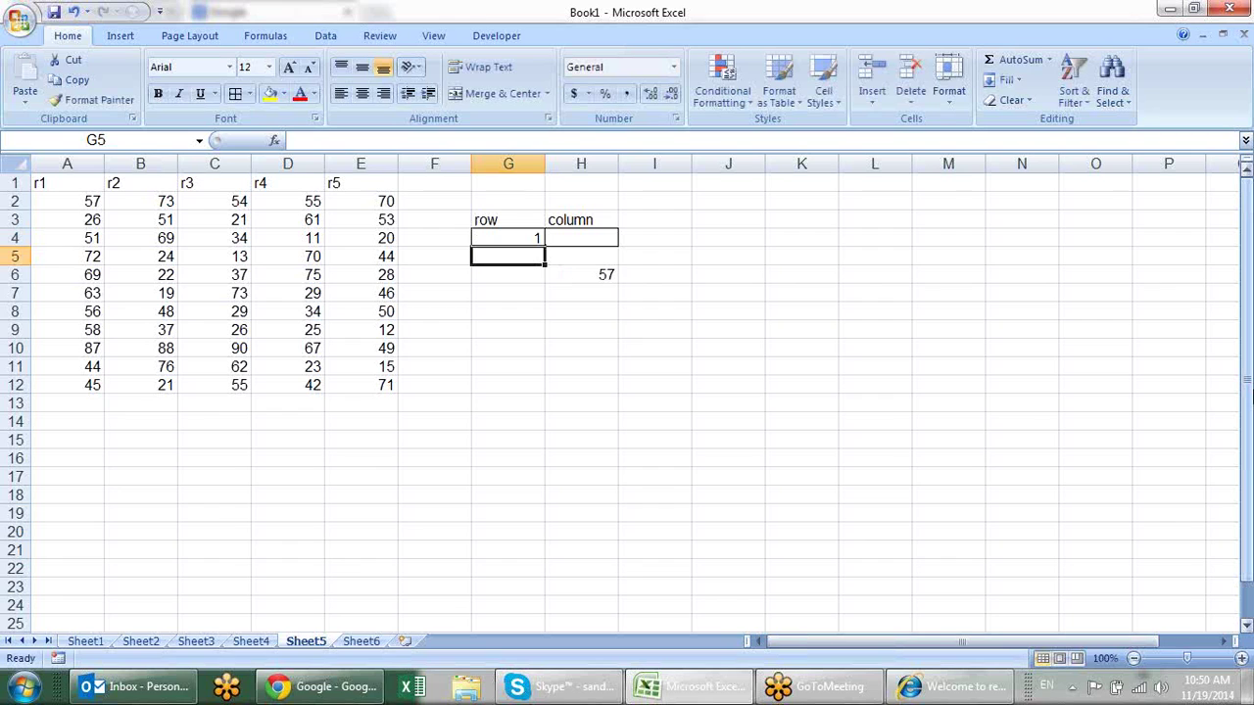
left_click(79, 180)
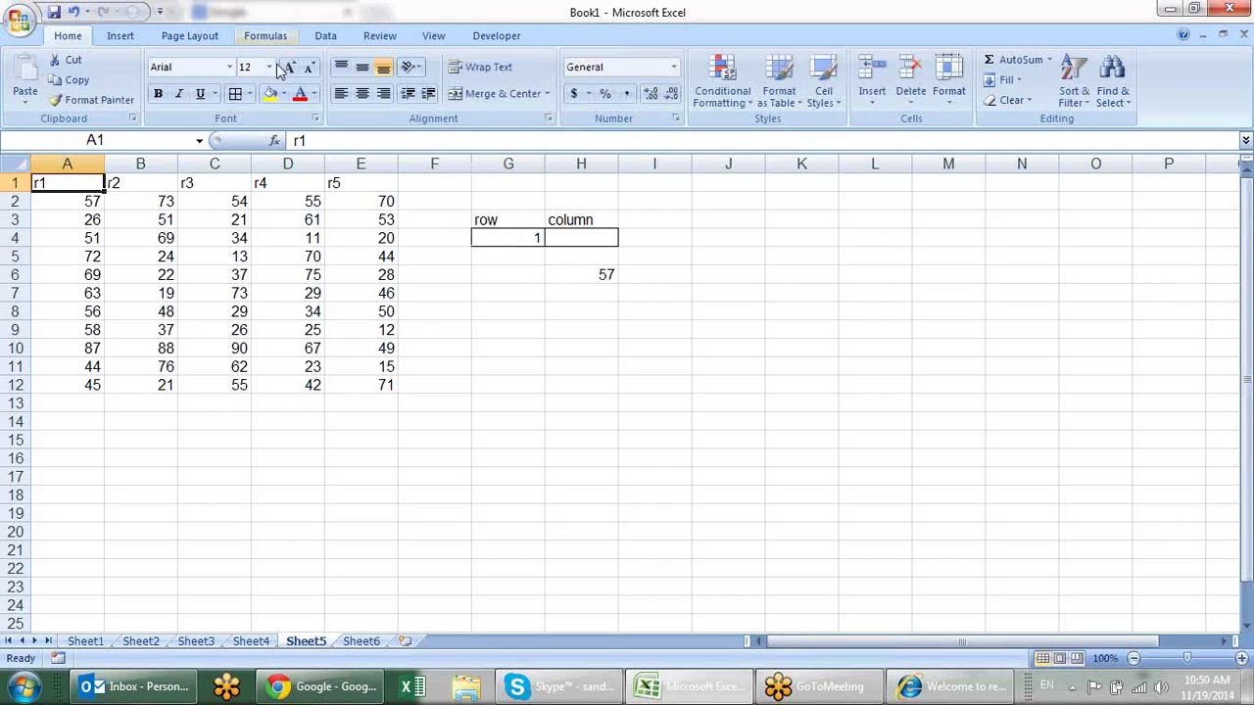
left_click(267, 98)
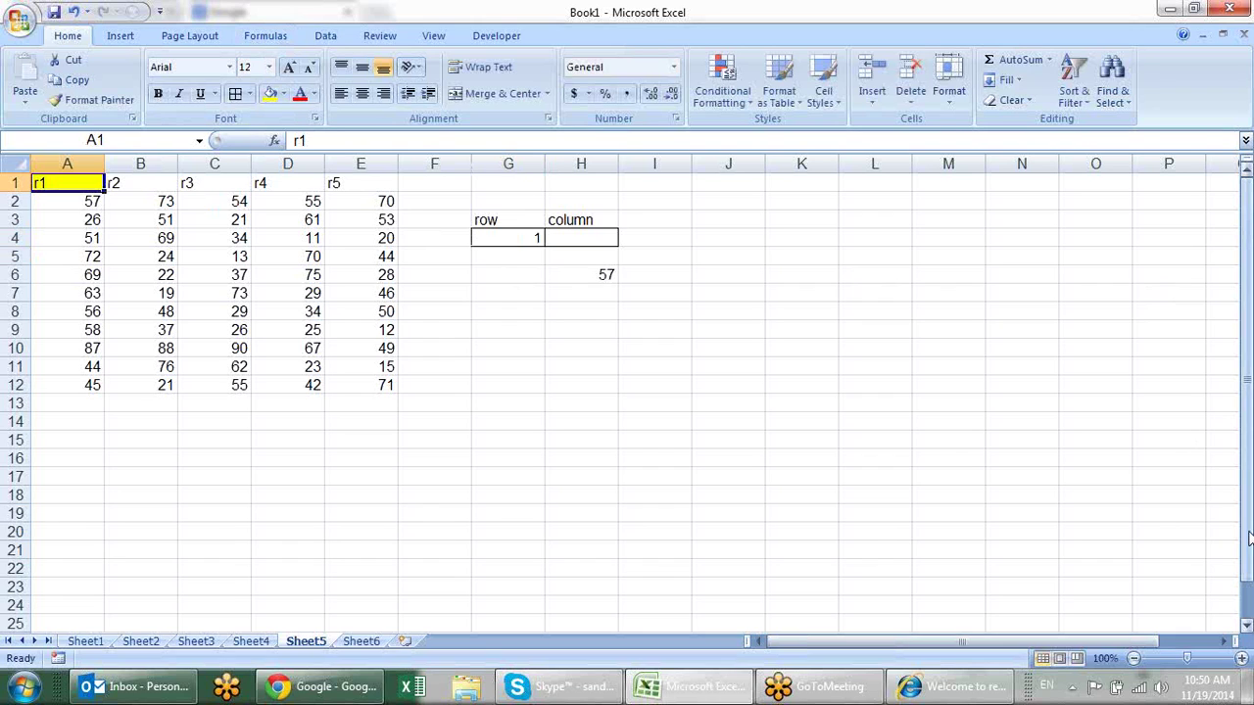
key("Down")
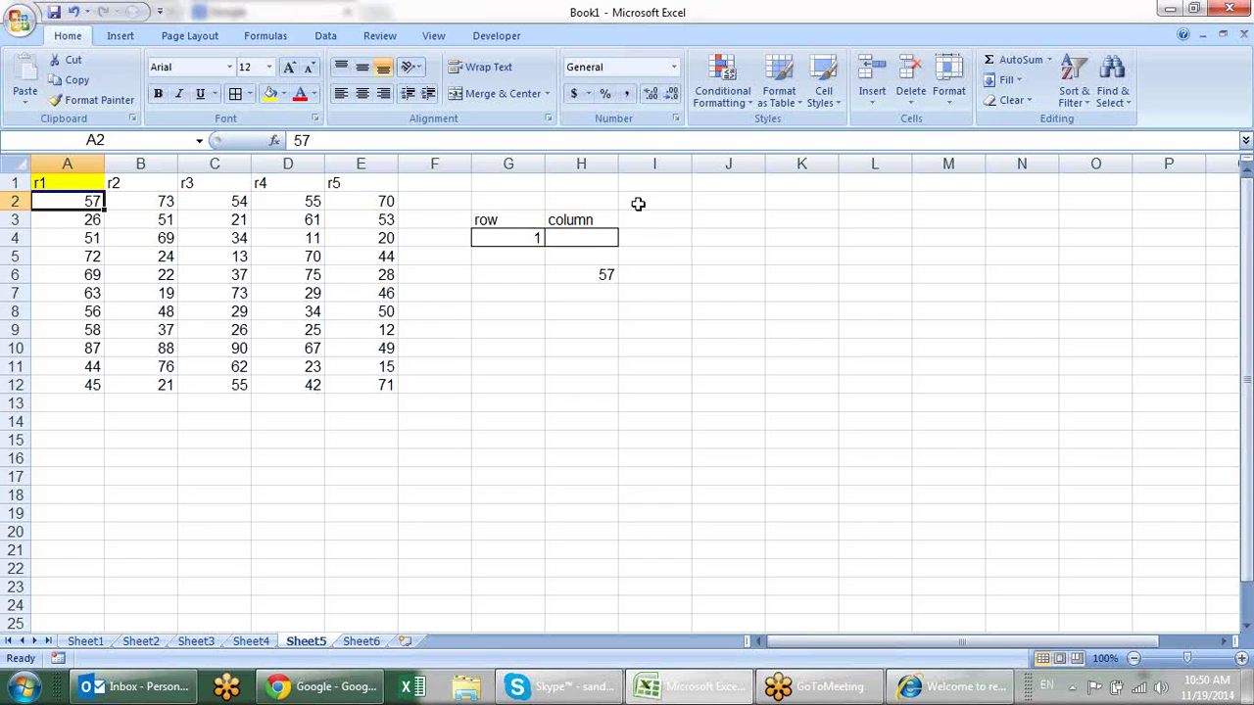
Set column offset 2 in H4 and bold the matching value 54 in C2.
left_click(596, 245)
type("2")
key("Return")
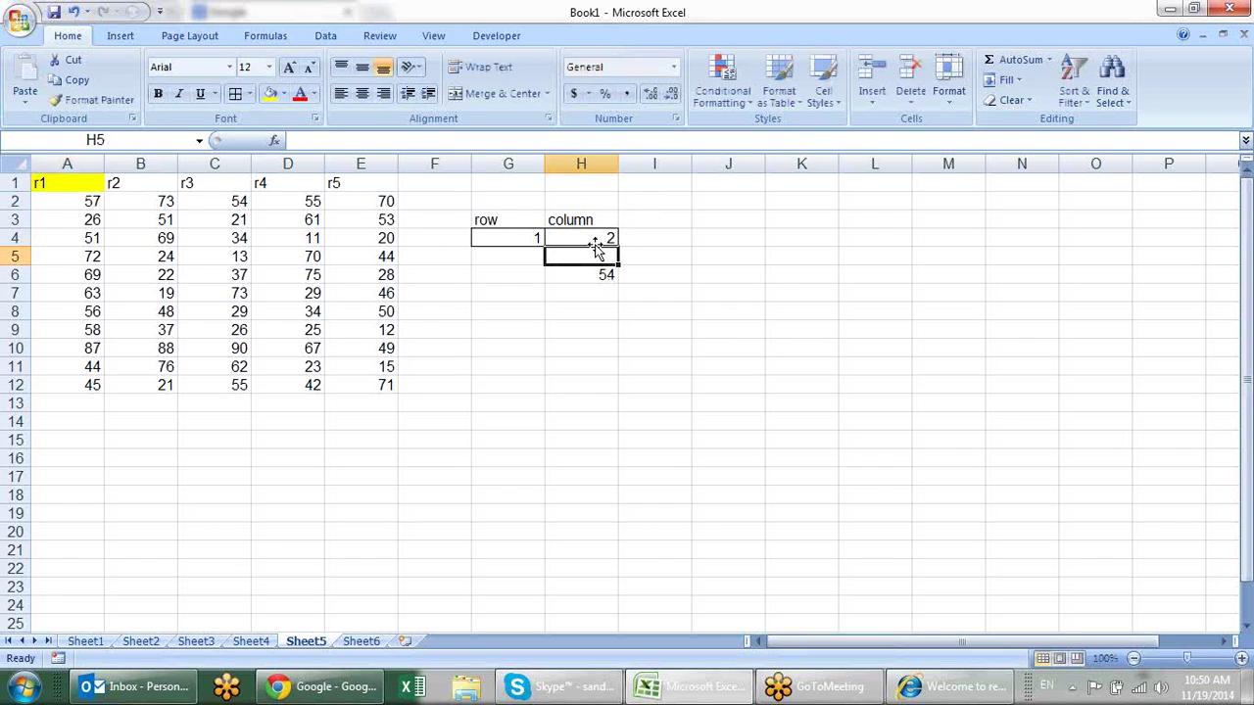
left_click(62, 185)
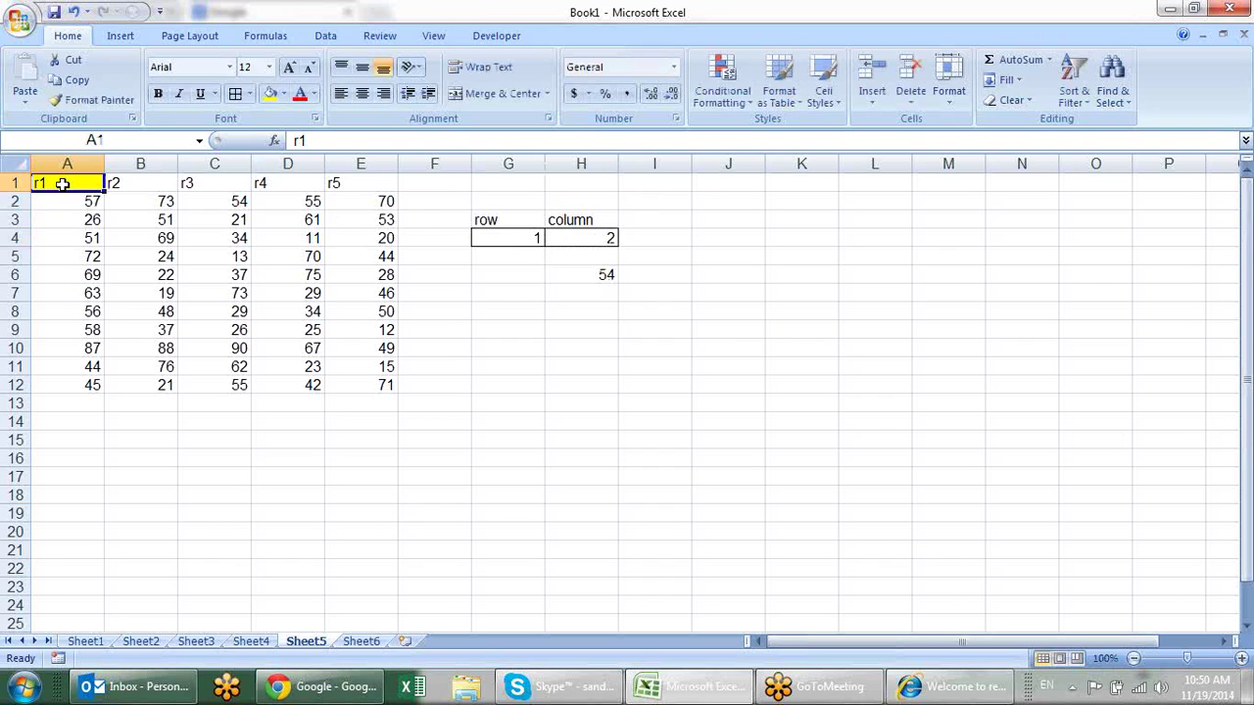
key("Right")
key("Right")
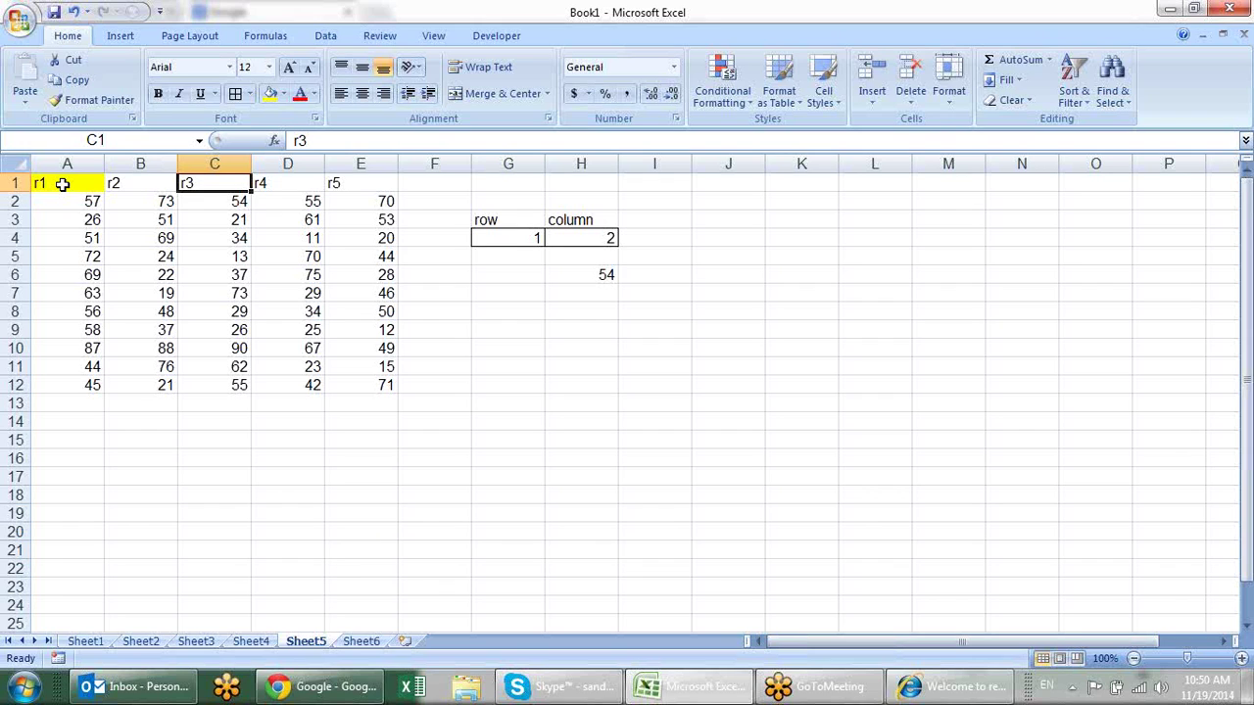
key("Down")
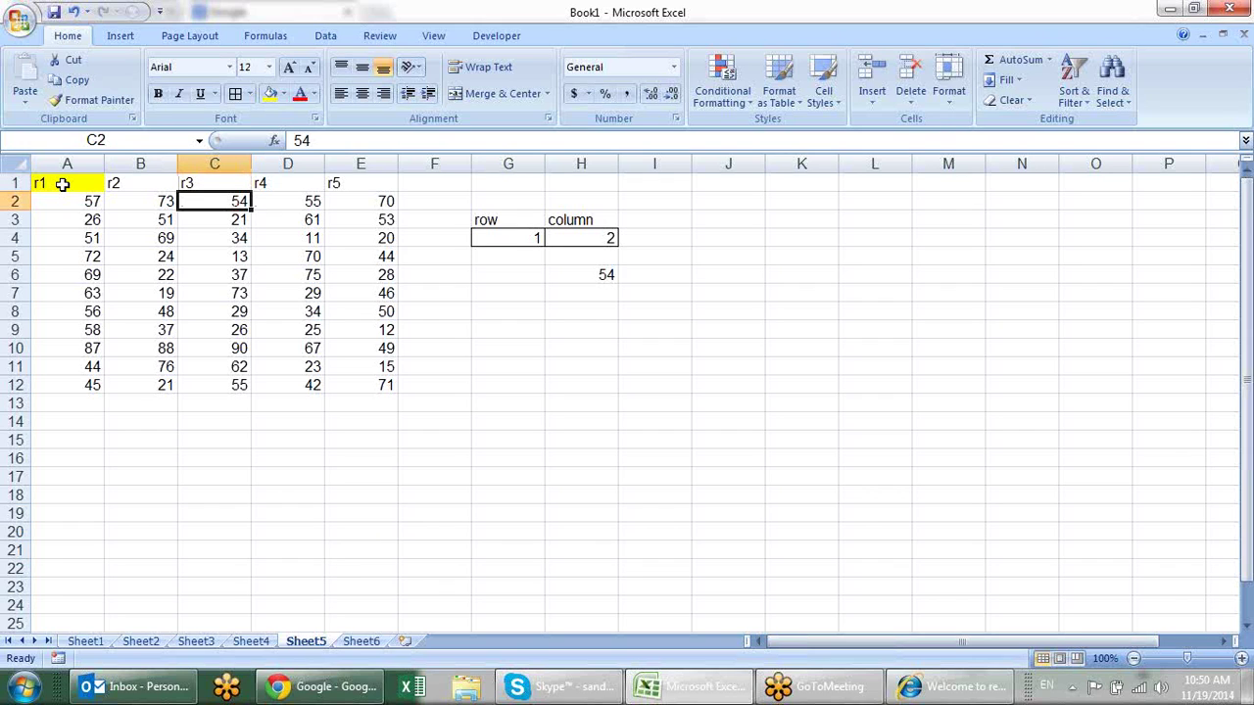
key("ctrl+b")
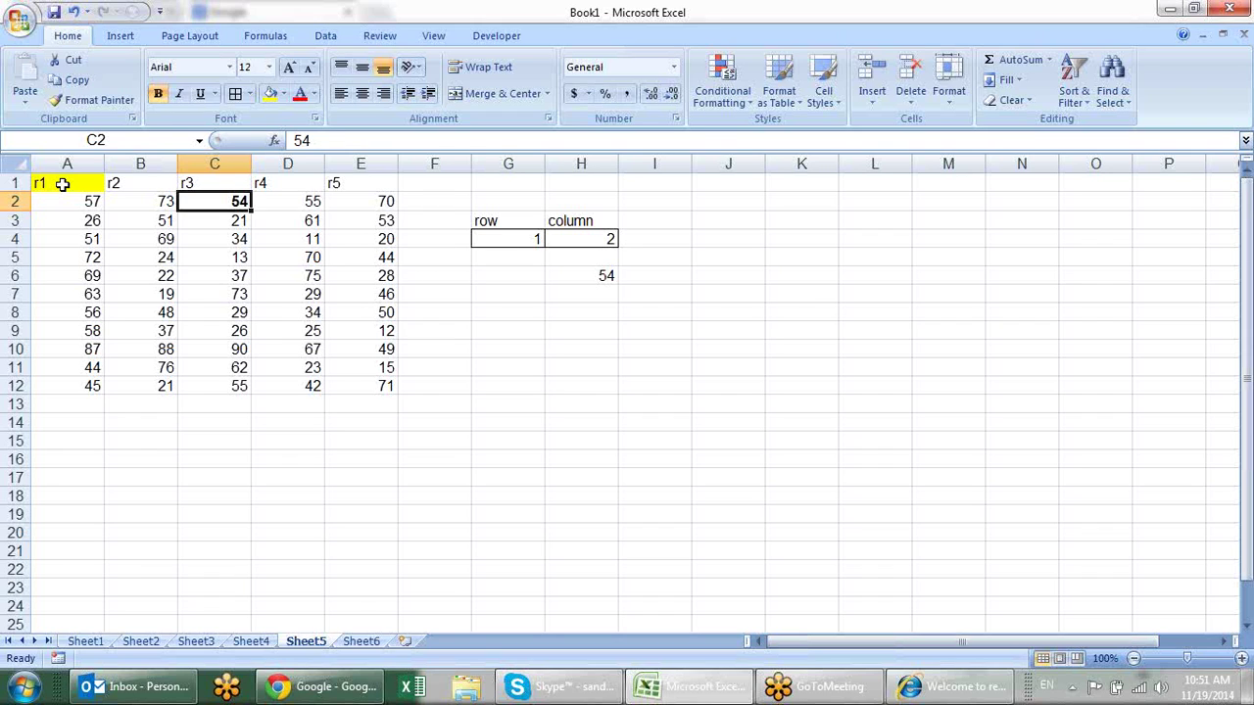
Change the offsets to column 4 in H4 and row 6 in G4.
left_click(570, 235)
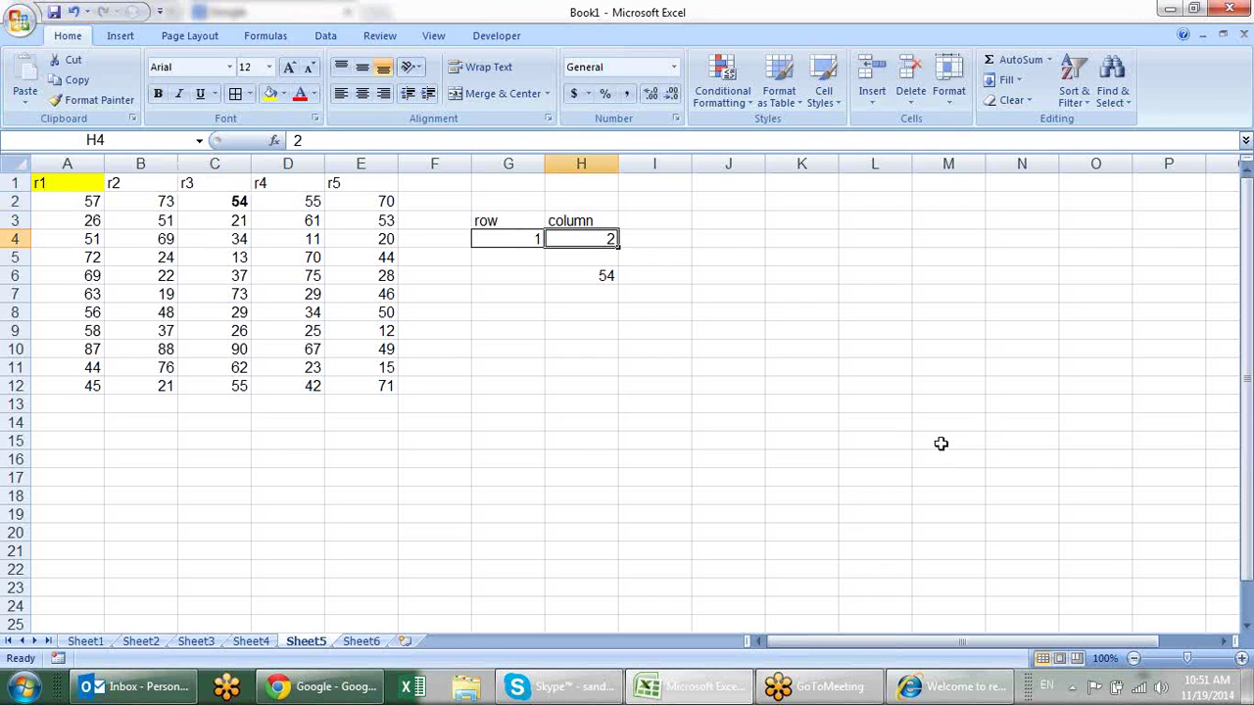
type("4")
key("Return")
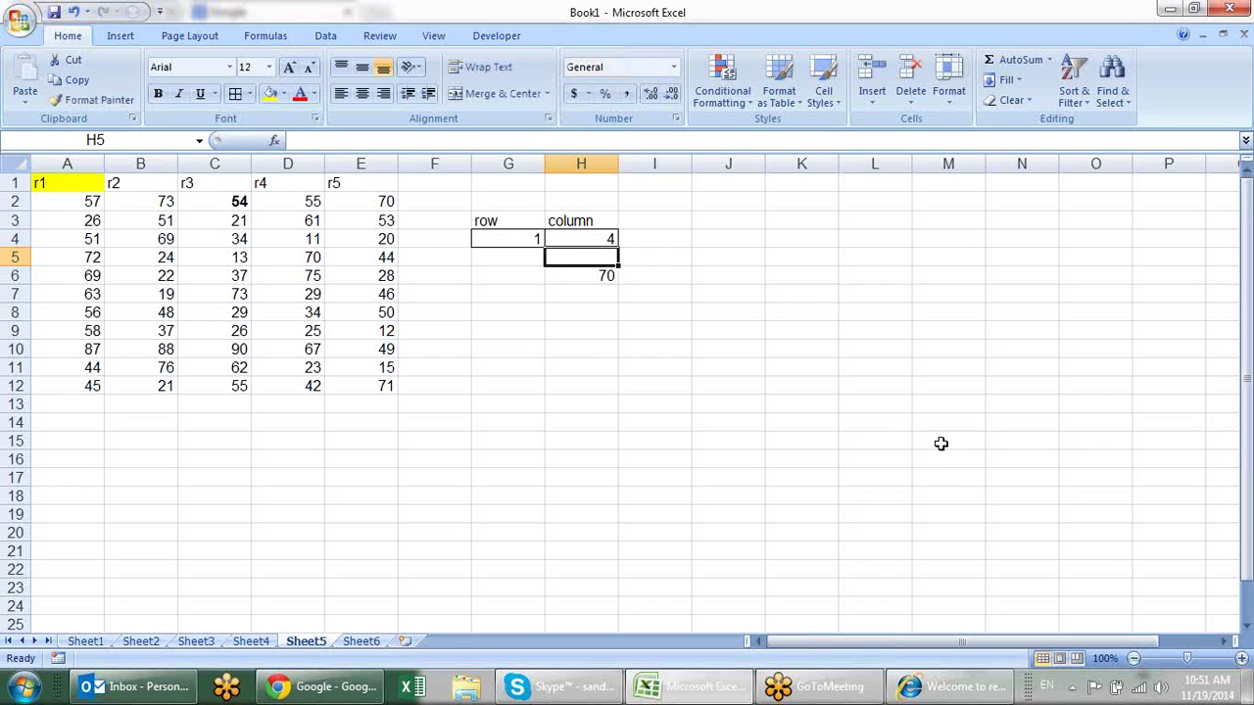
key("Up")
key("Left")
type("6")
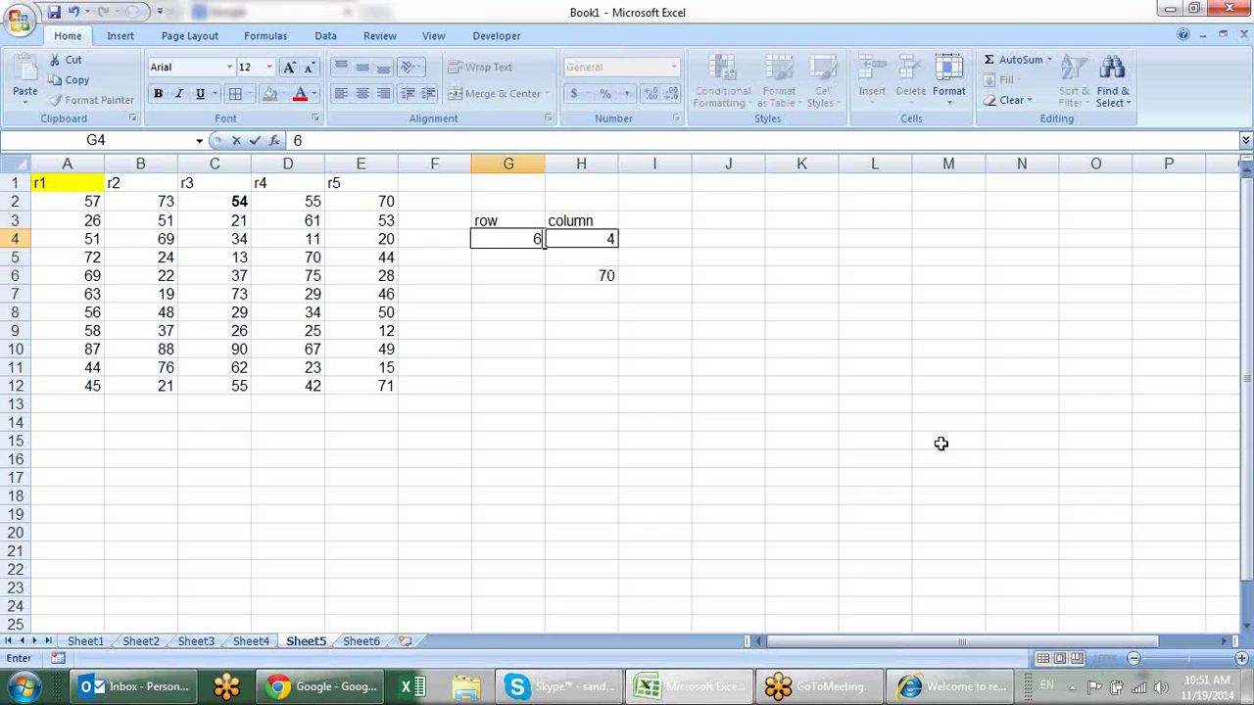
key("Return")
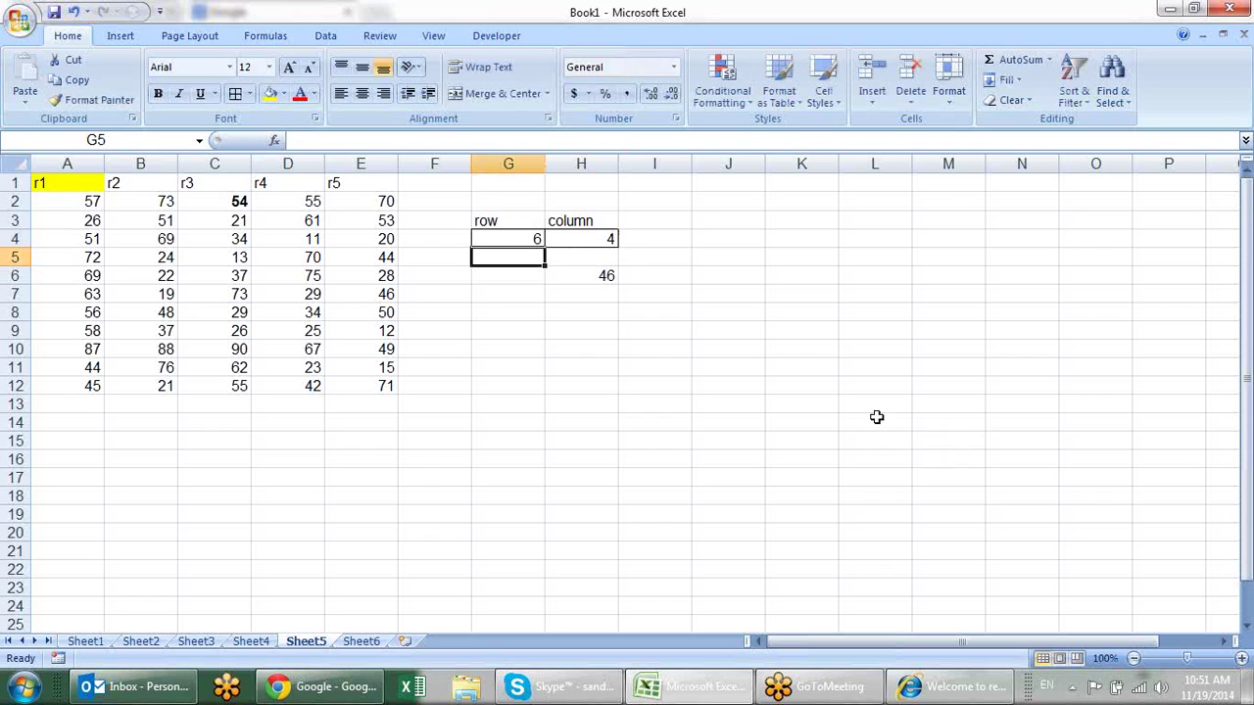
Bold the looked-up value 46 in E7.
left_click(88, 182)
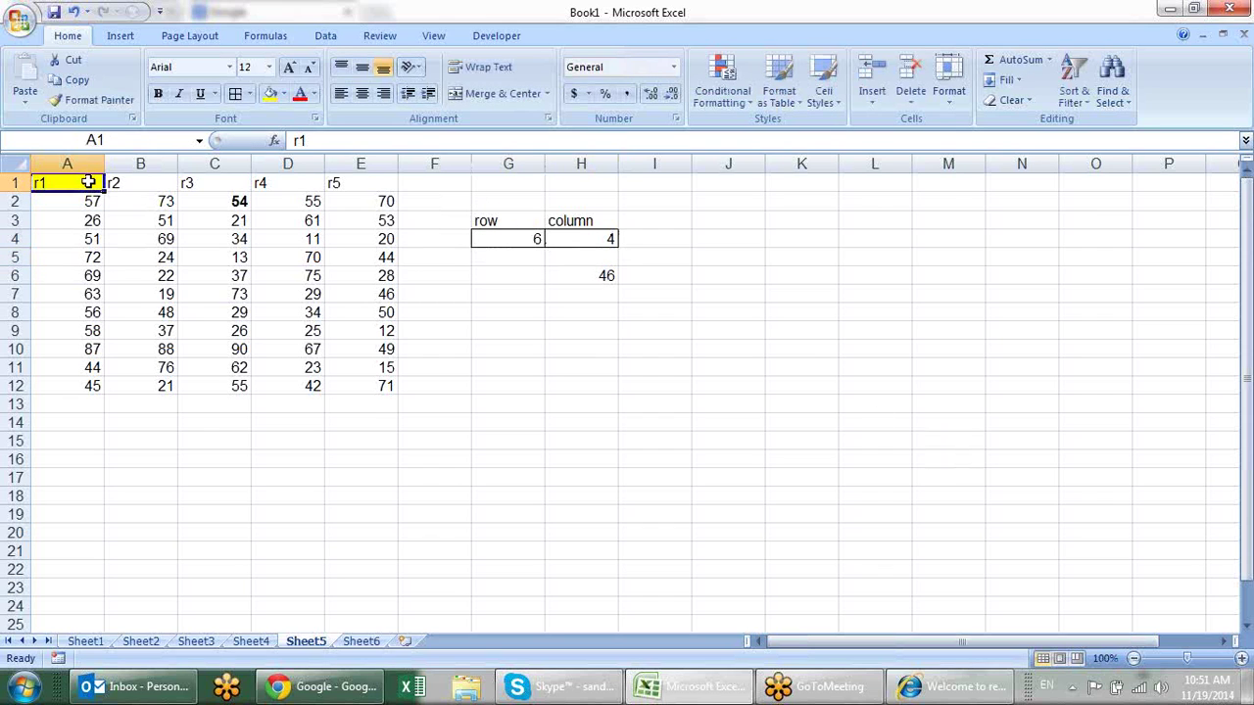
key("Right")
key("Right")
key("Right")
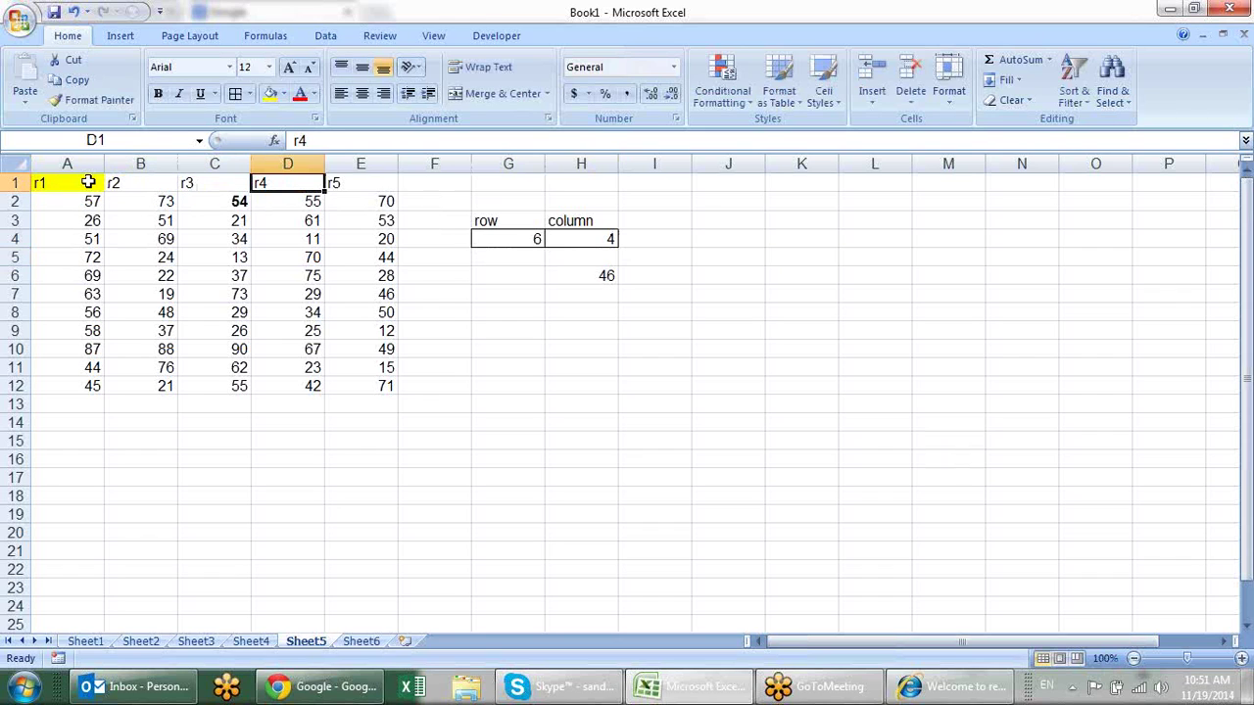
key("Right")
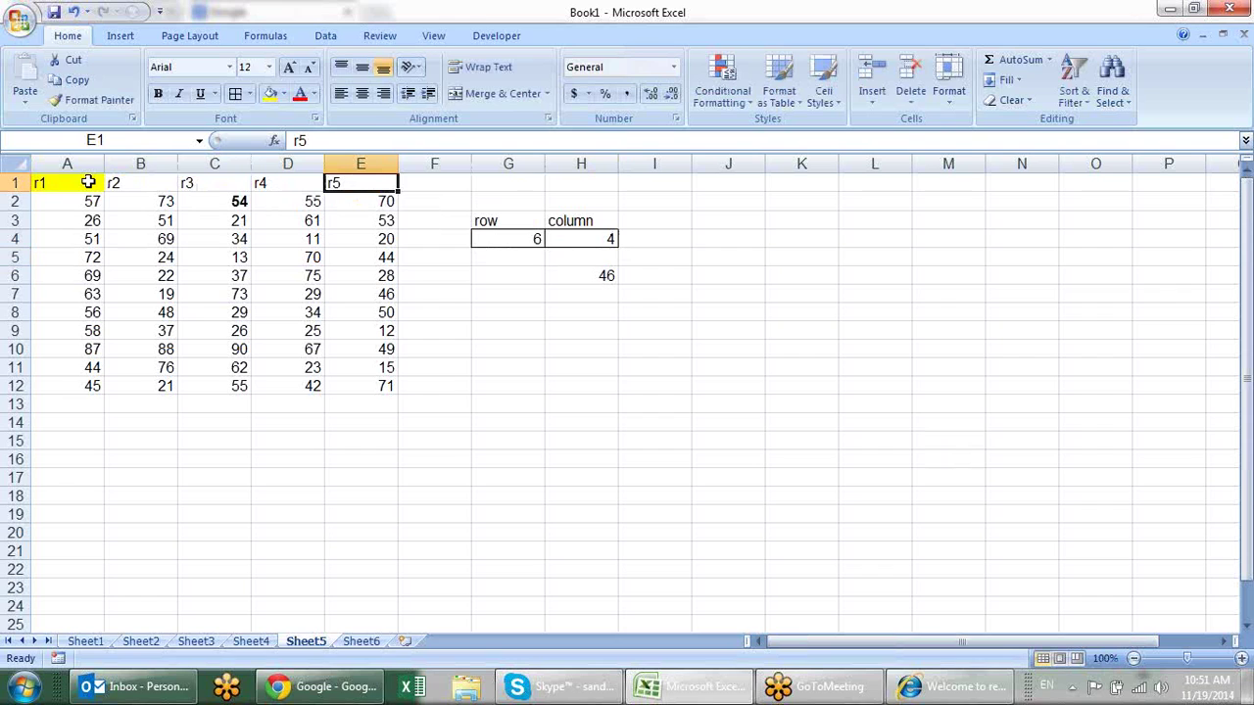
key("Down")
key("Down")
key("Down")
key("Down")
key("Down")
key("Down")
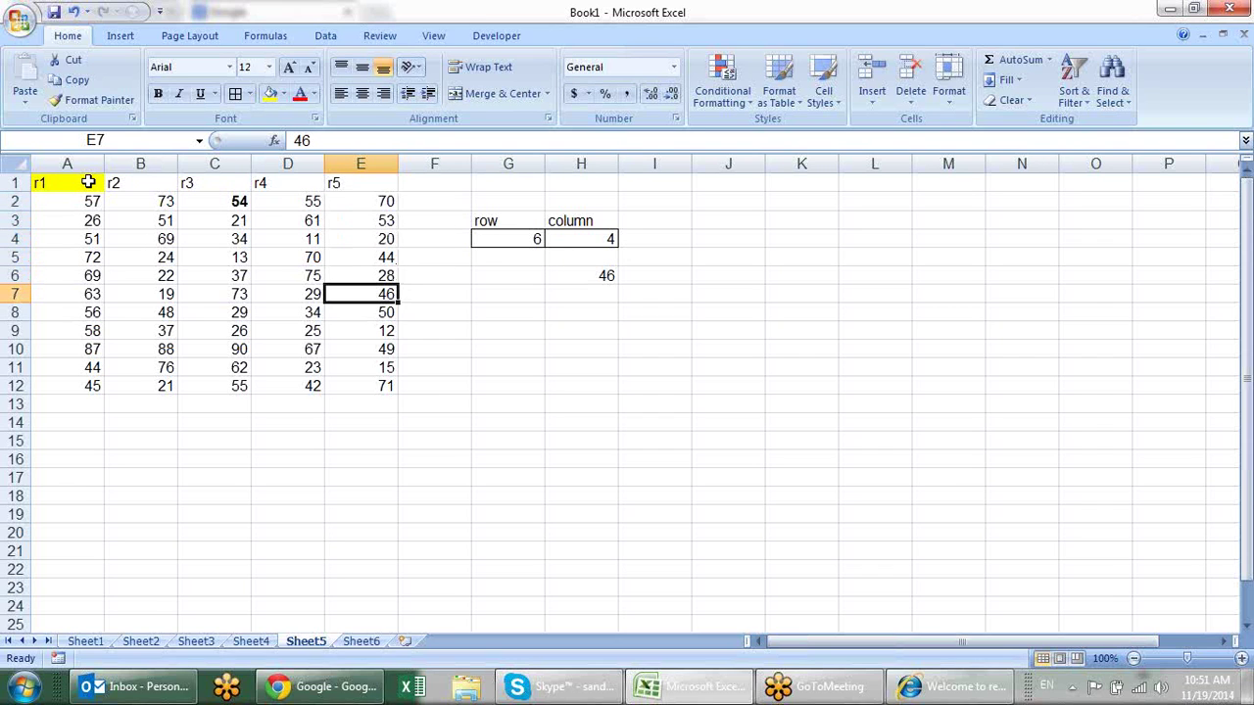
key("ctrl+b")
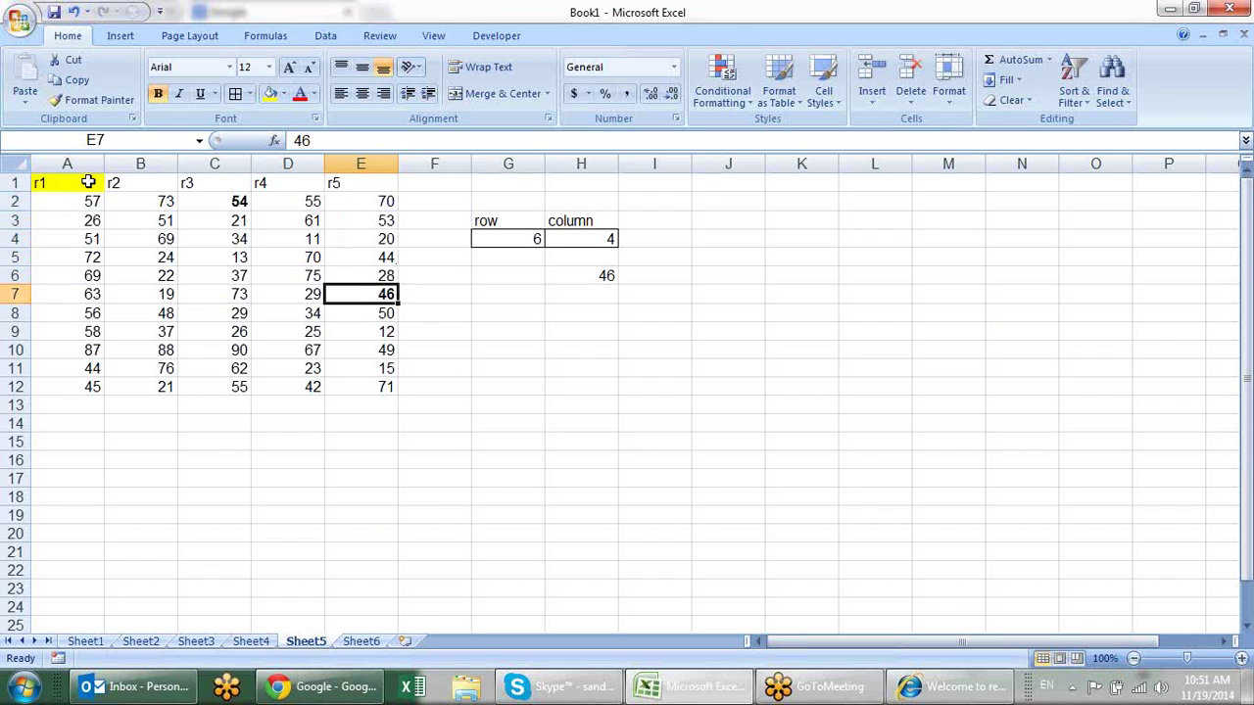
Check the OFFSET formula in H6 without changing it.
key("Right")
key("Right")
key("Up")
key("Right")
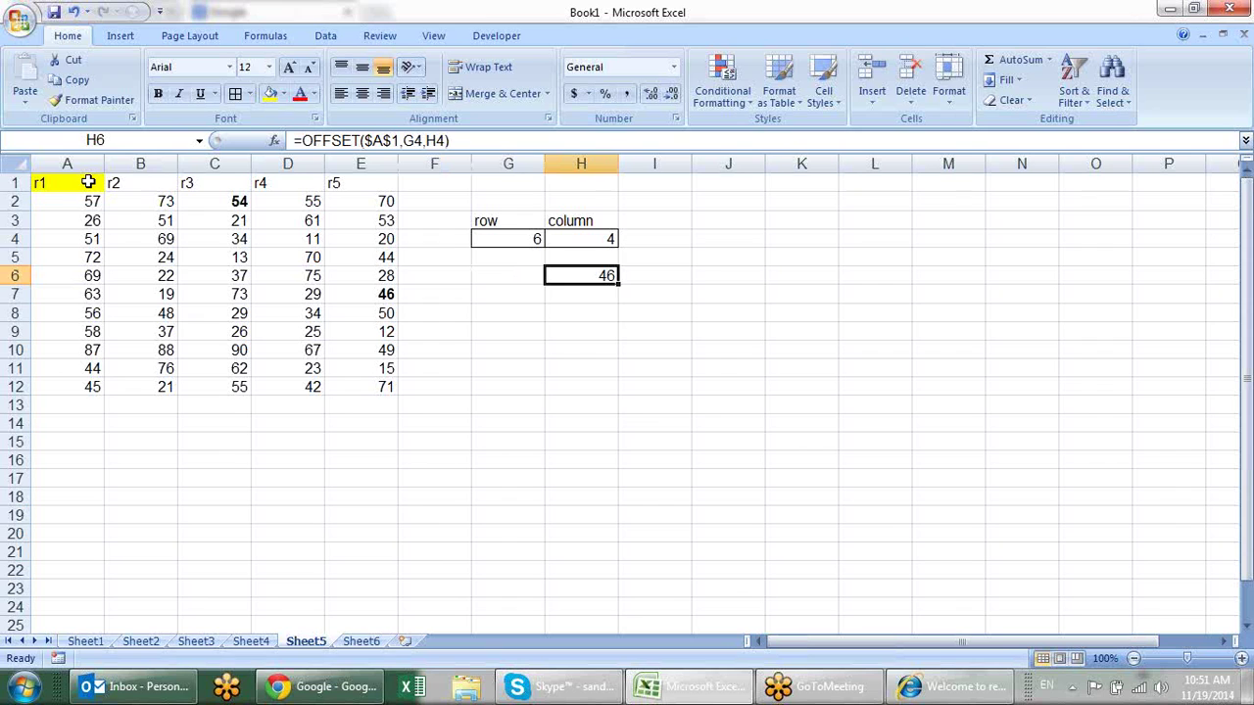
key("F2")
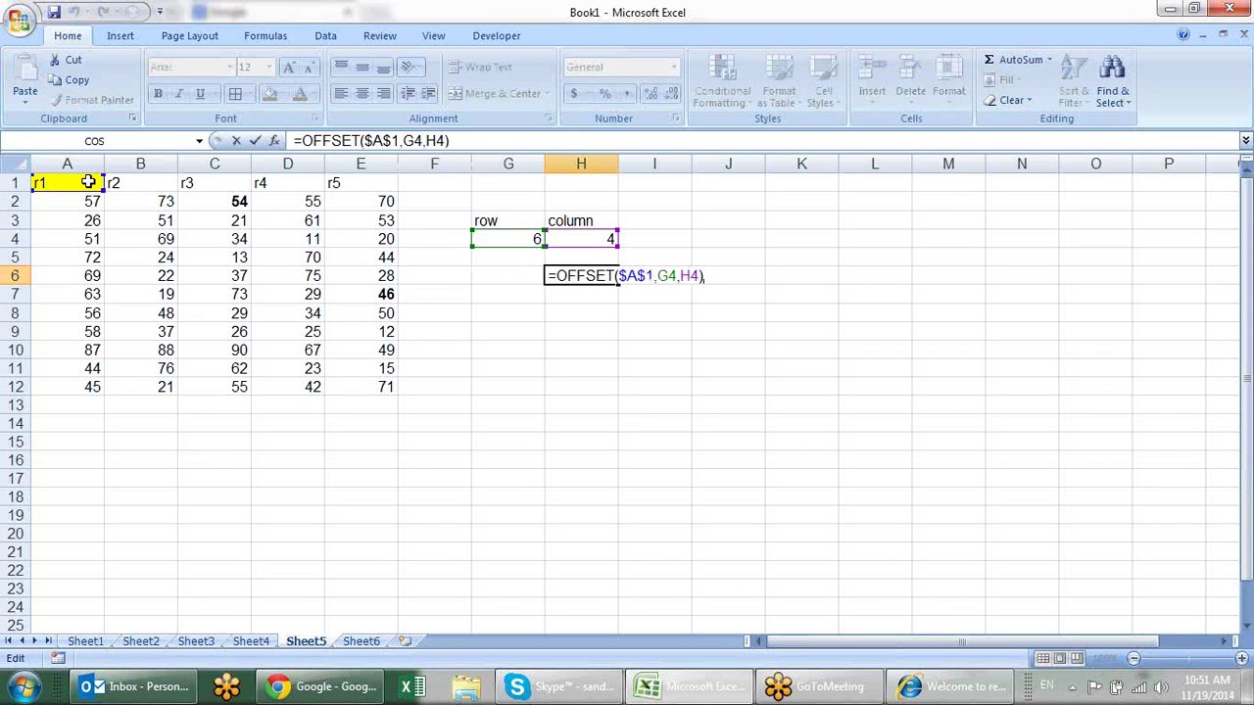
key("Escape")
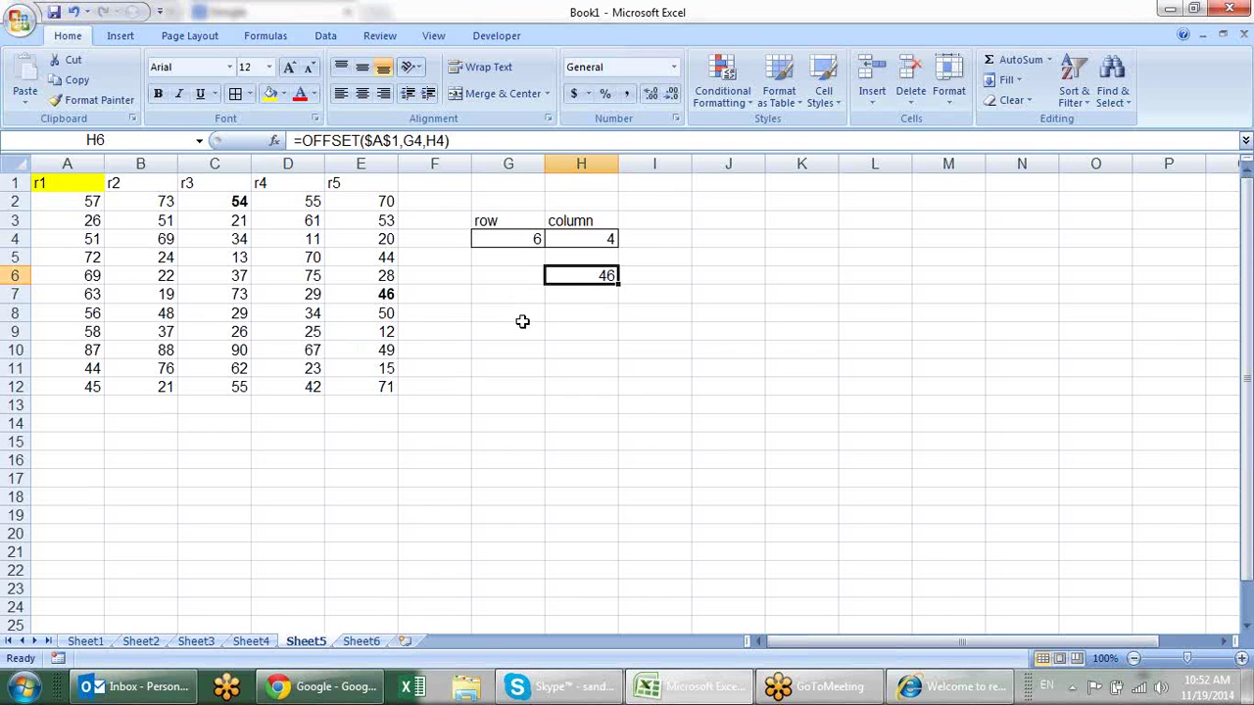
Add 'height' and 'width' labels in I3:J3 with values 2 and 2 below.
left_click(665, 221)
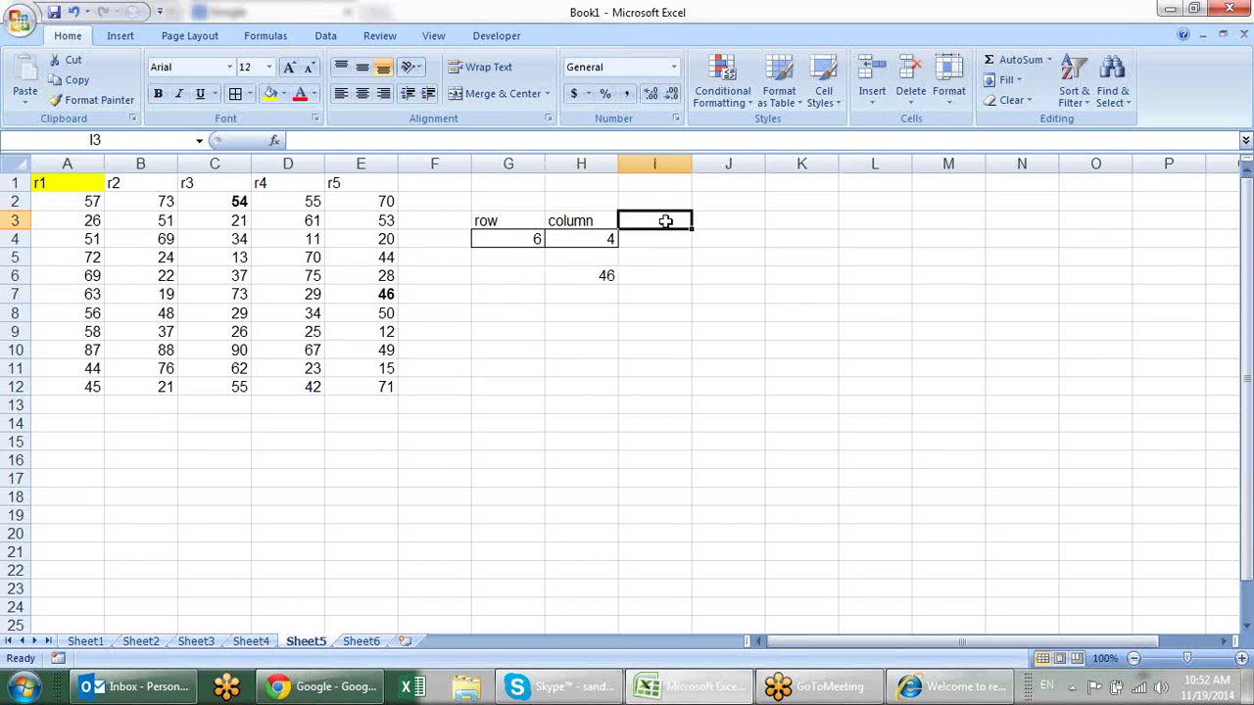
type("height")
key("Tab")
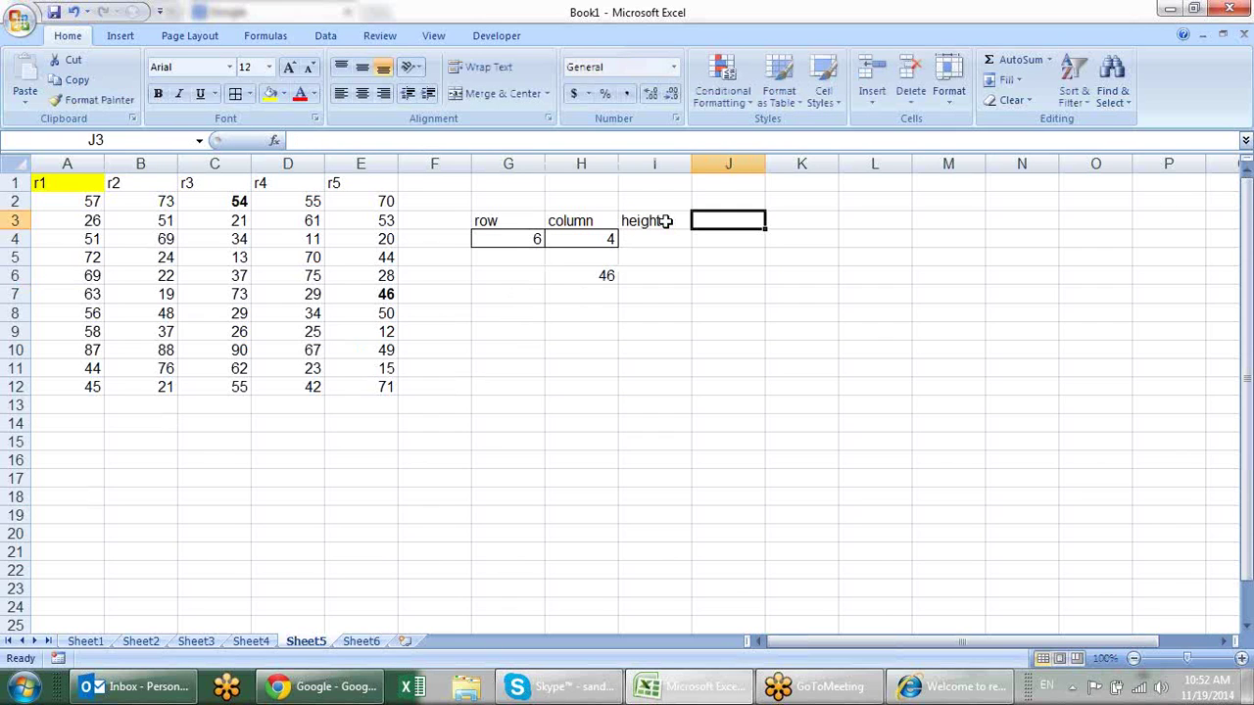
type("width")
key("Return")
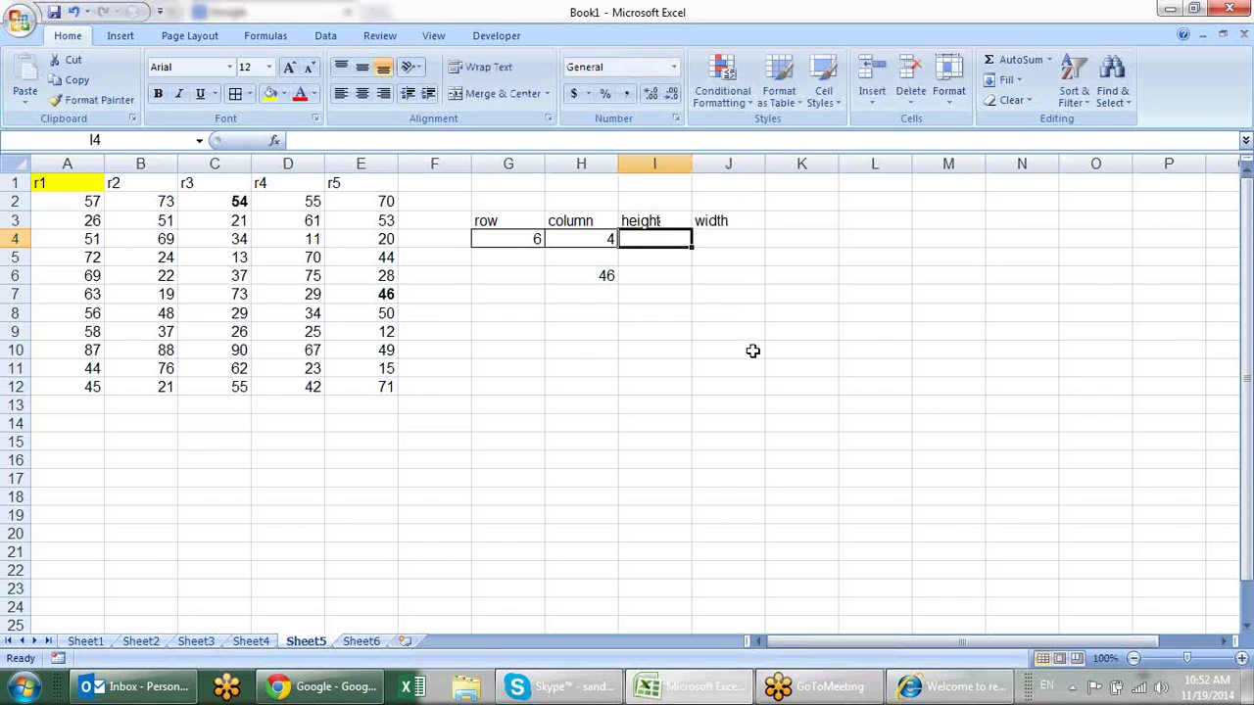
type("2")
key("Tab")
type("2")
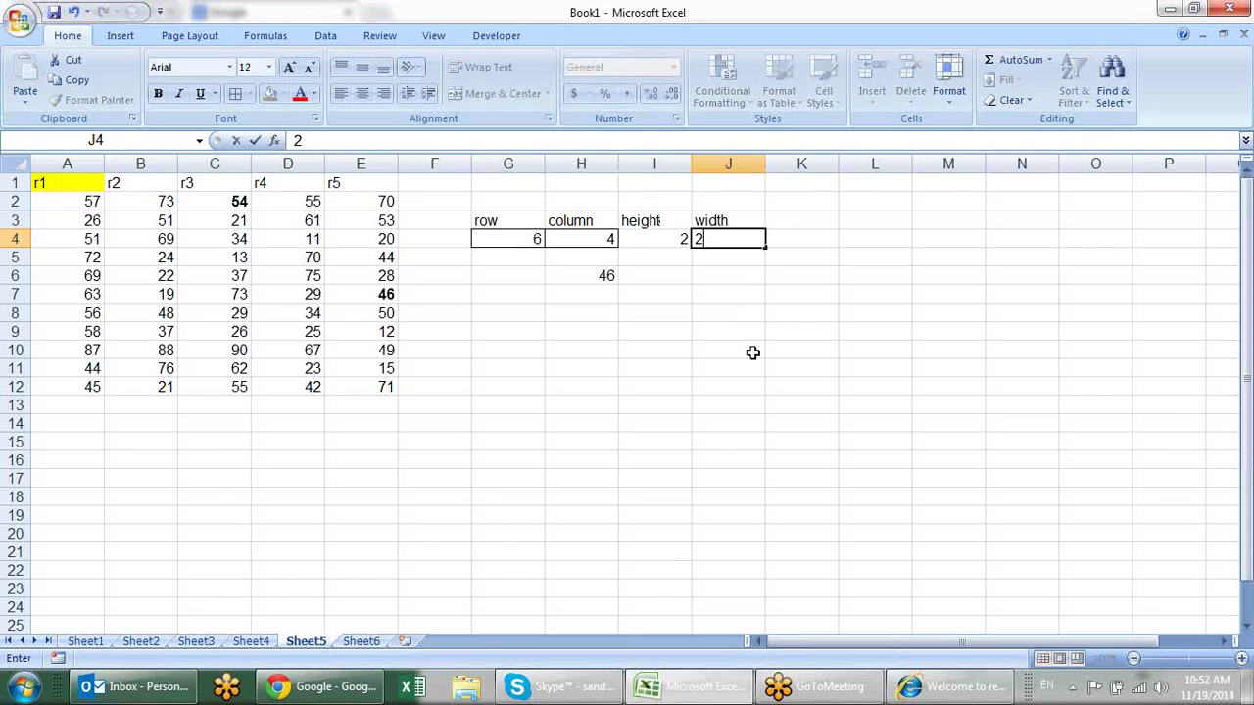
key("Tab")
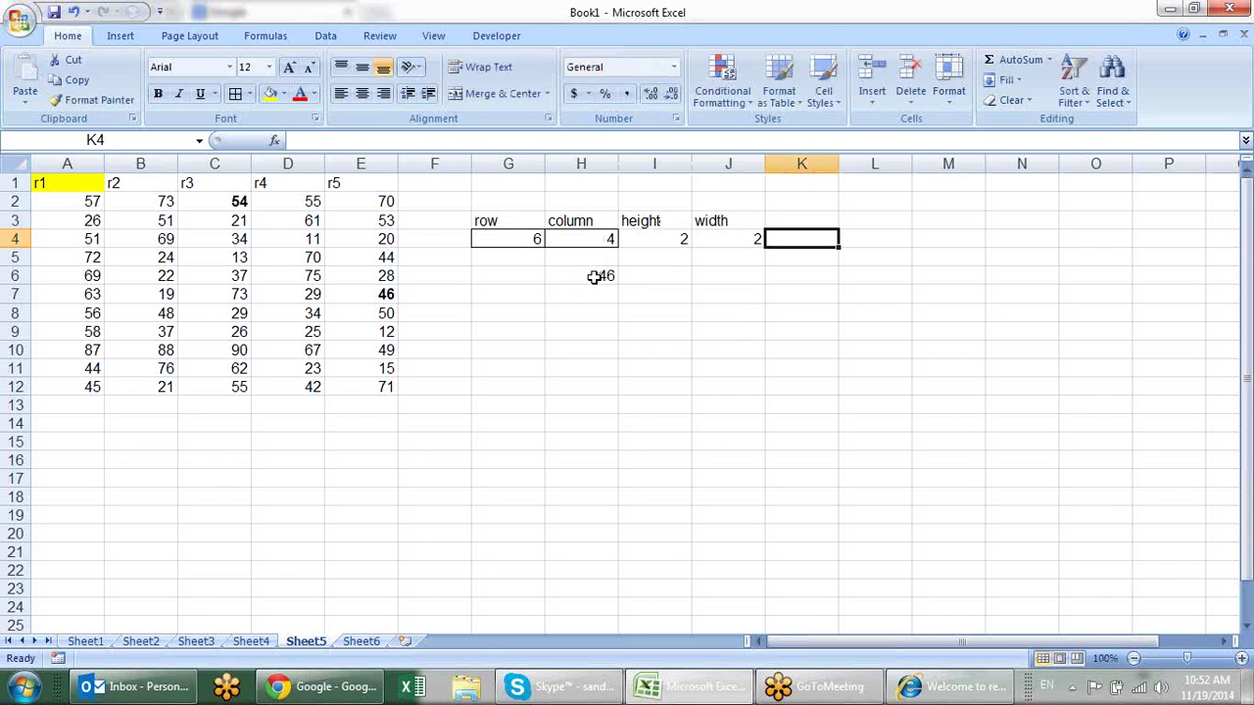
Extend H6 to =OFFSET($A$1,G4,H4,I4,J4), which shows #VALUE!
left_click(593, 280)
key("F2")
type(",")
left_click(678, 239)
type(",")
left_click(732, 239)
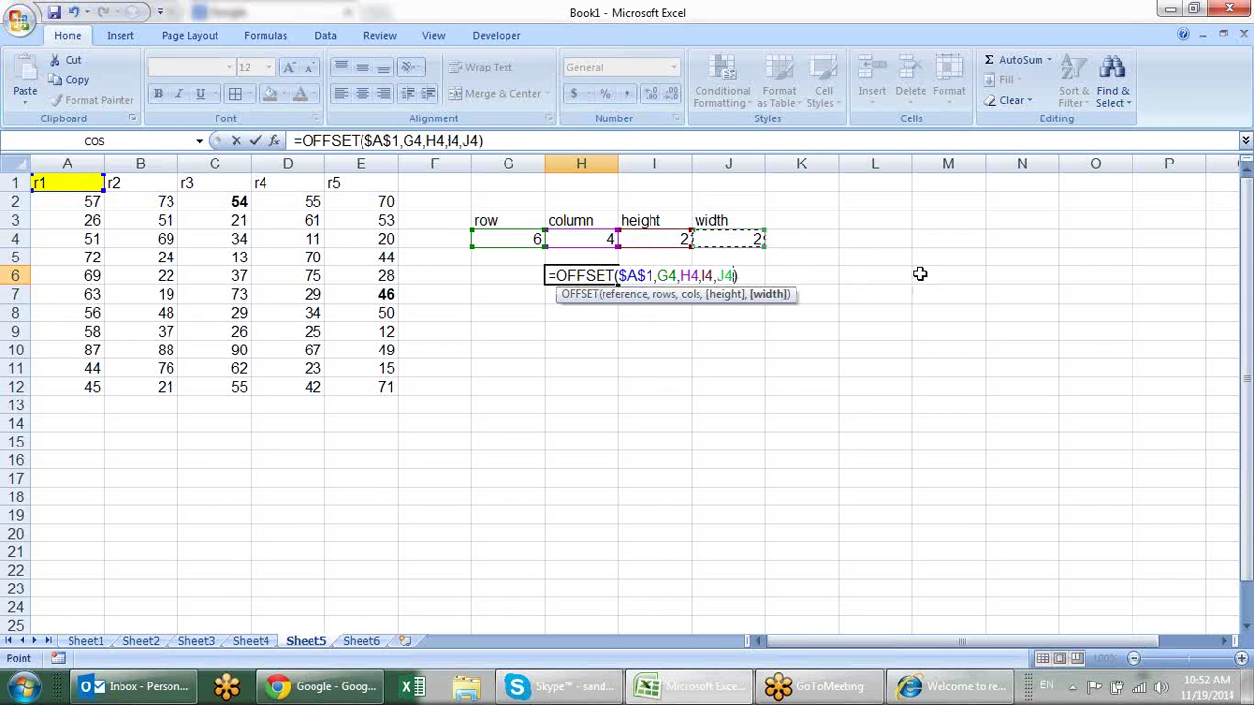
key("Return")
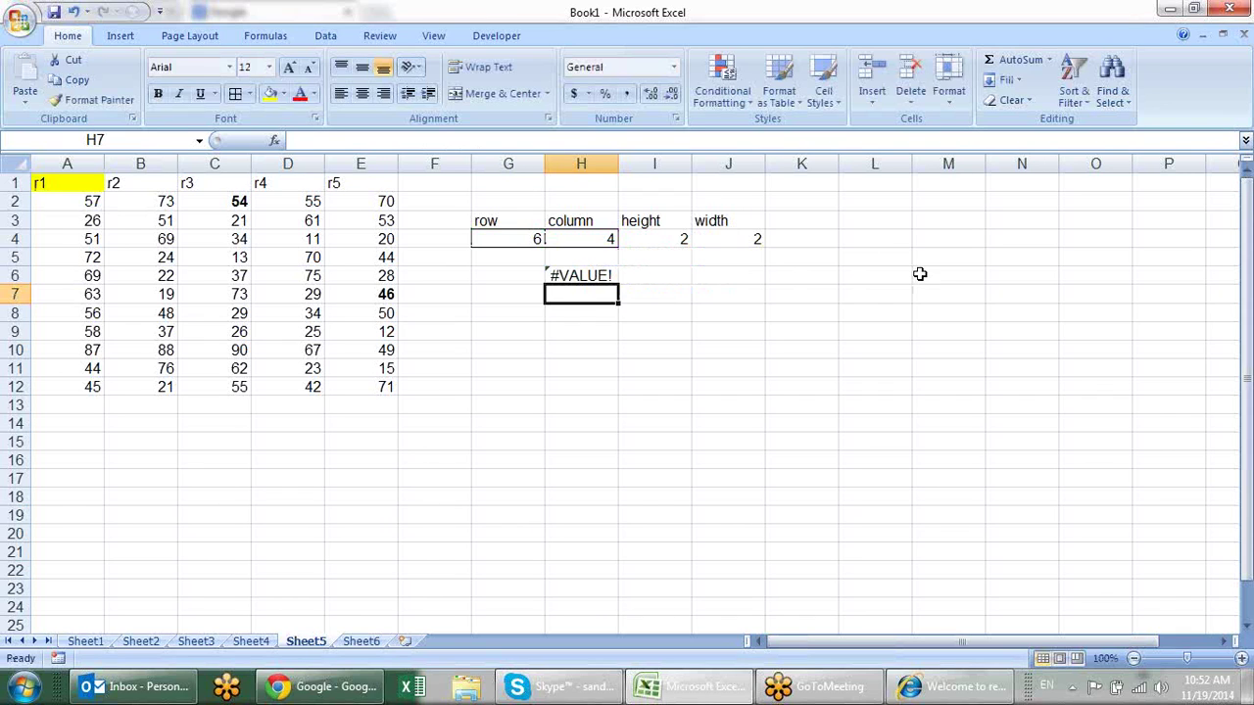
key("Up")
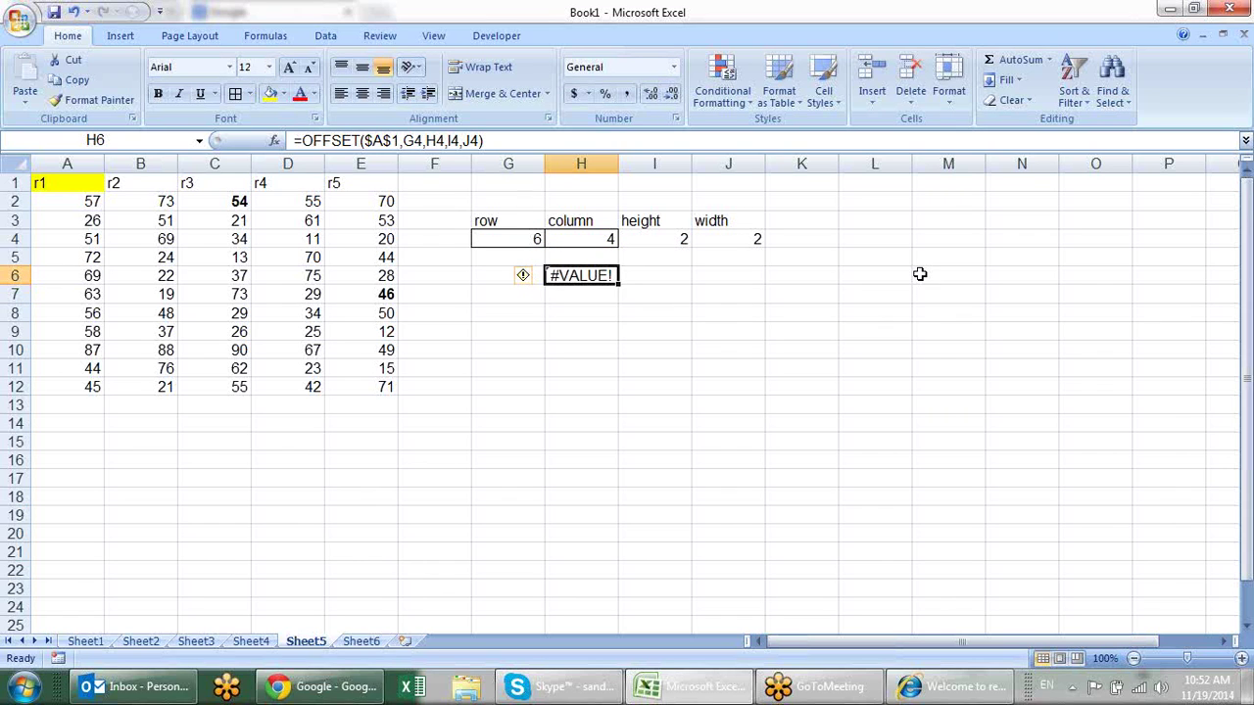
Set the column offset in H4 to 2.
left_click(611, 239)
left_click(362, 183)
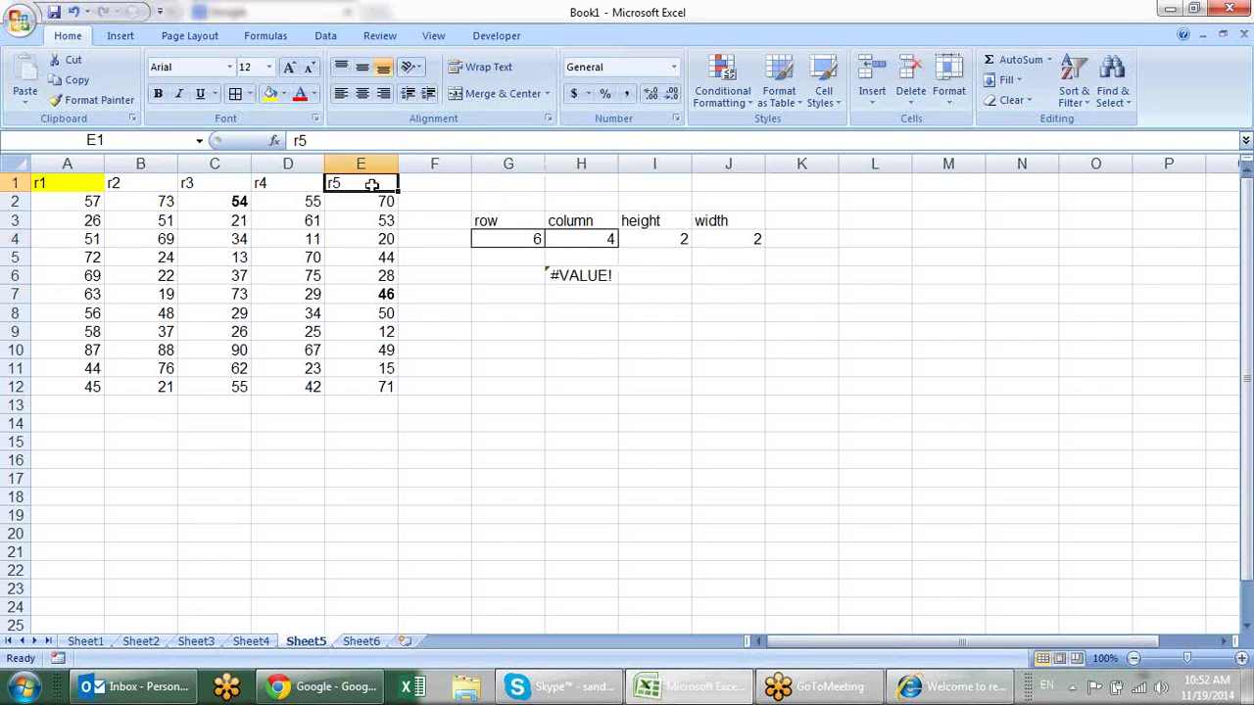
left_click(603, 237)
type("2")
key("Return")
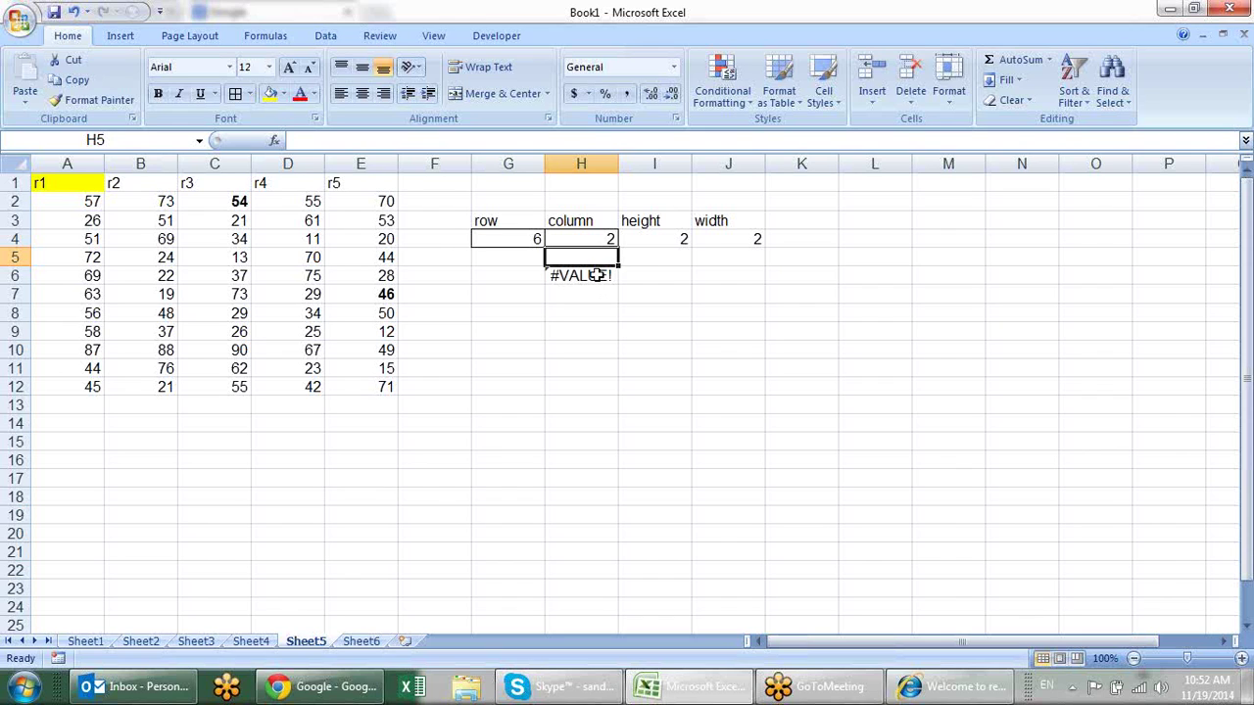
Enter the OFFSET formula as an array across H6:I7 with Ctrl+Shift+Enter.
left_click(696, 238)
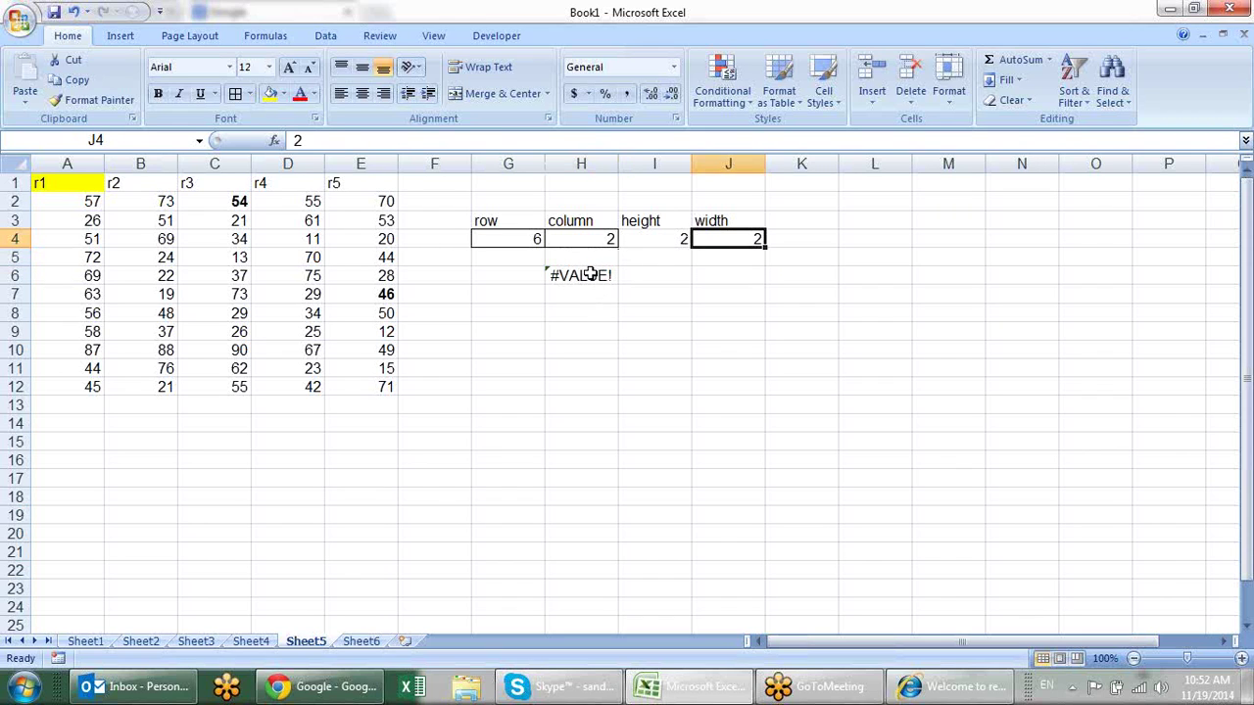
left_click_drag(591, 275, 650, 298)
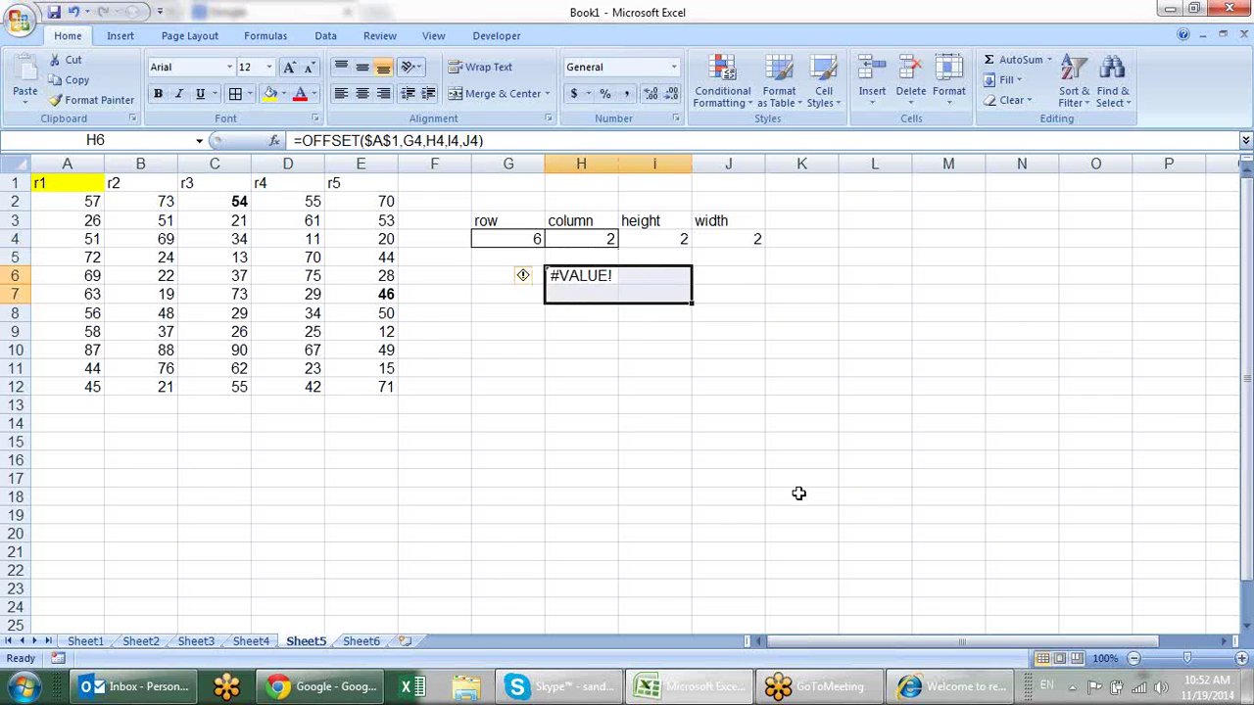
key("F2")
key("ctrl+shift+Return")
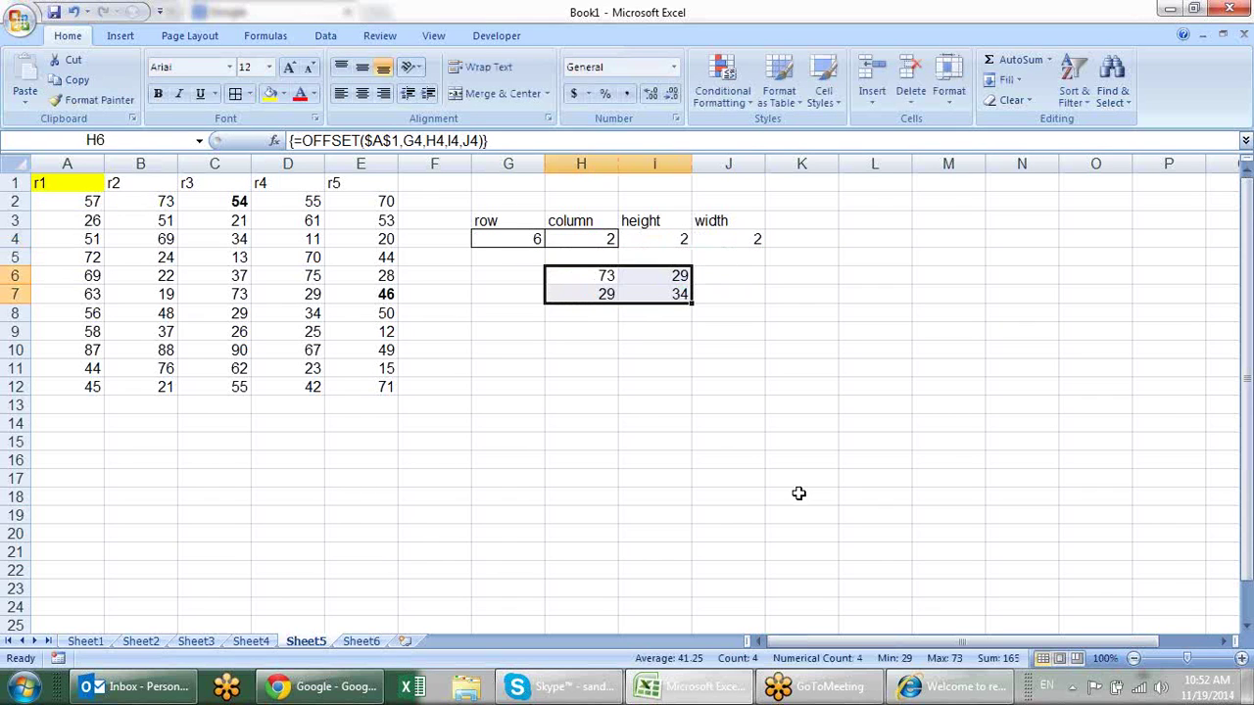
Verify the result by selecting the source block C7:D8 (73, 29, 29, 34).
left_click(607, 239)
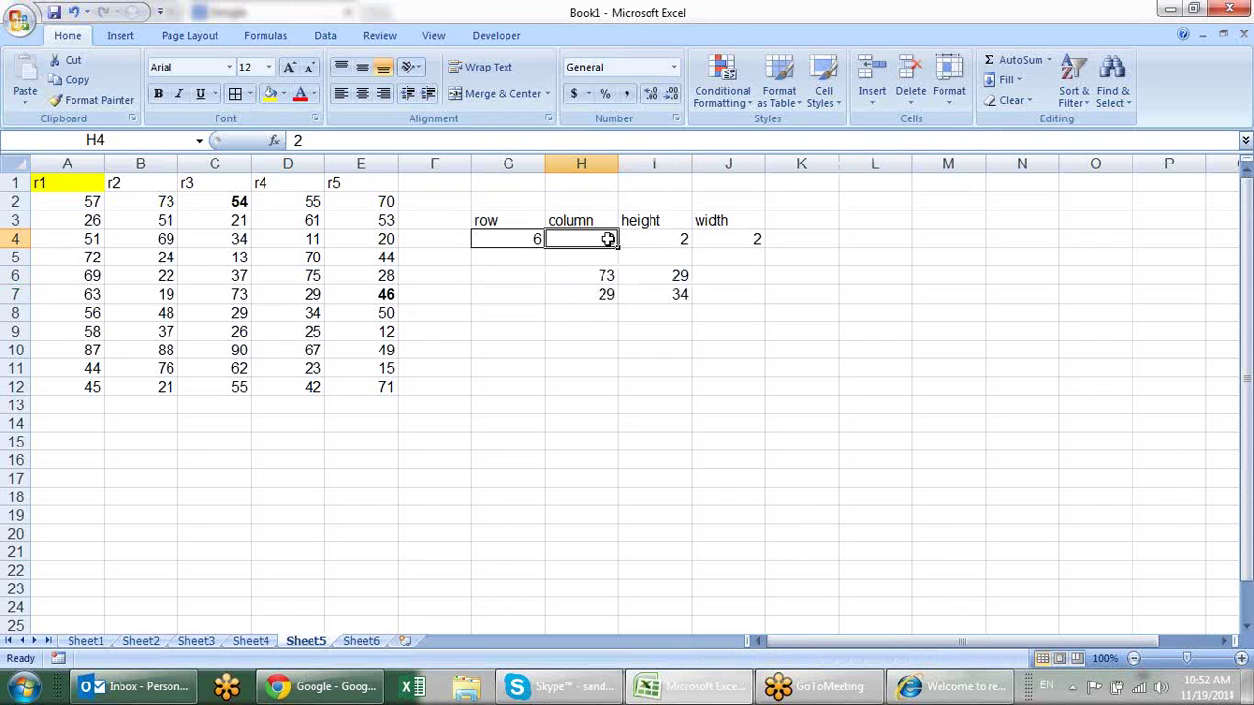
left_click(73, 186)
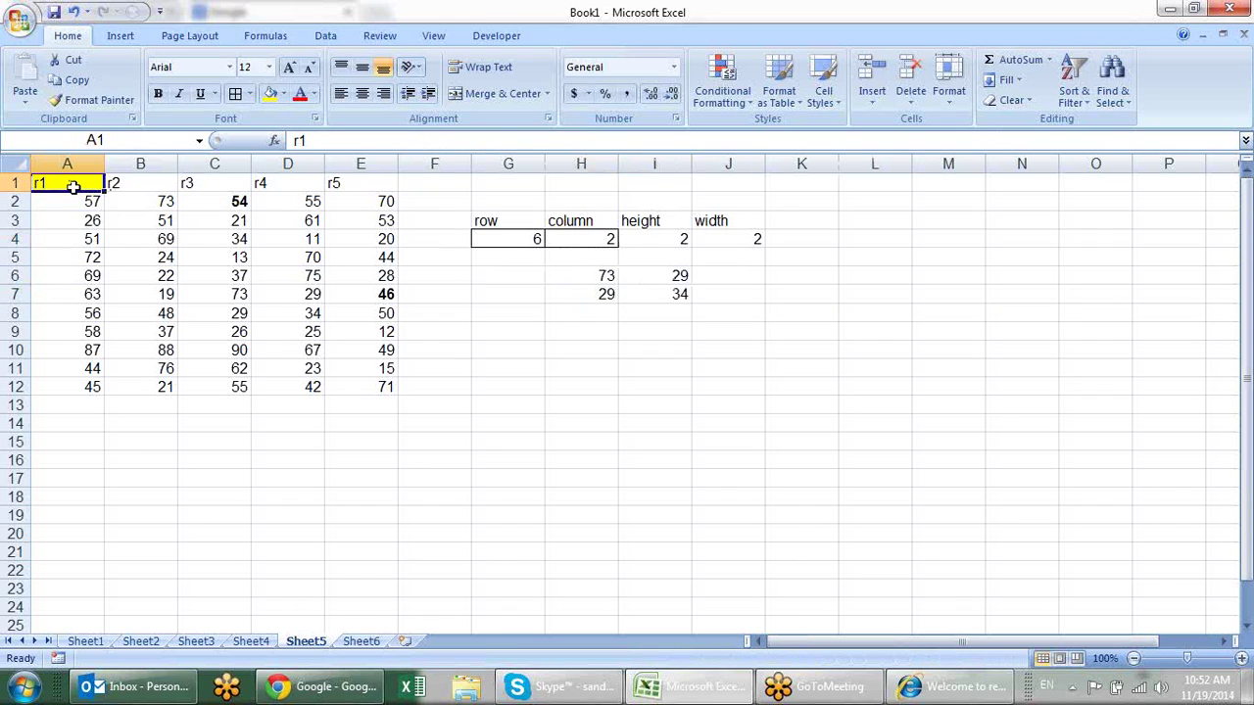
key("Right")
key("Right")
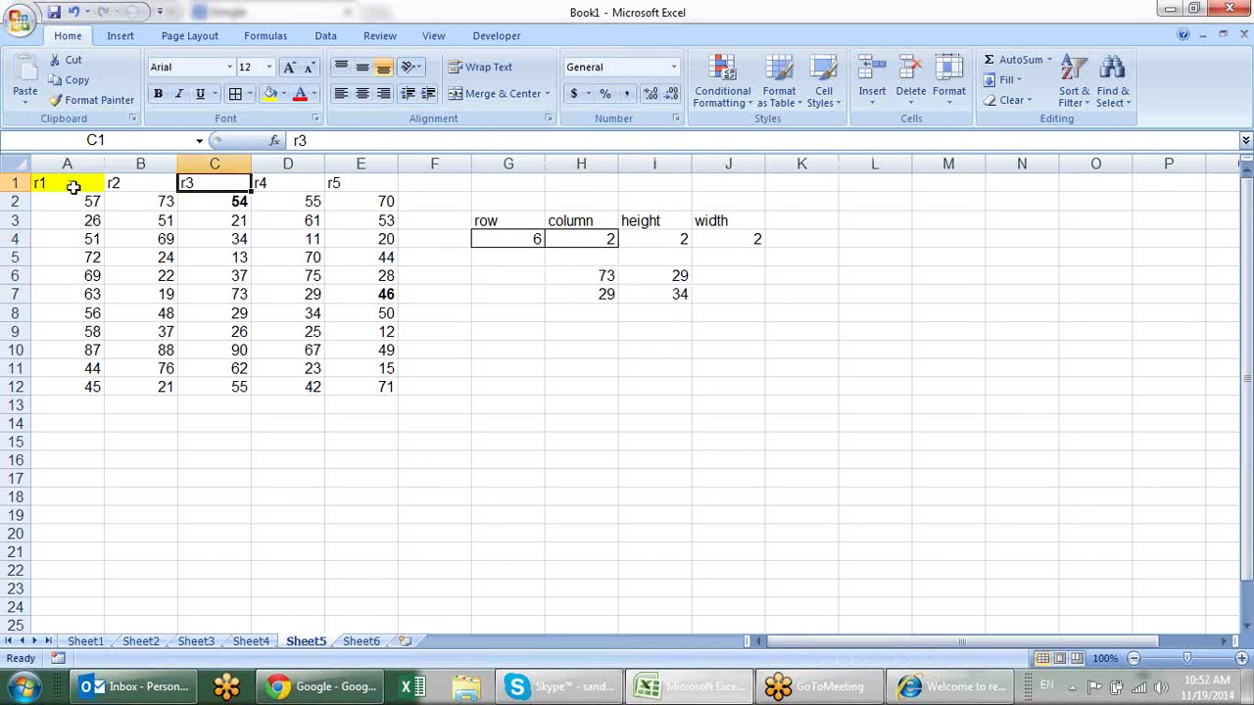
key("Down")
key("Down")
key("Down")
key("Down")
key("Down")
key("Down")
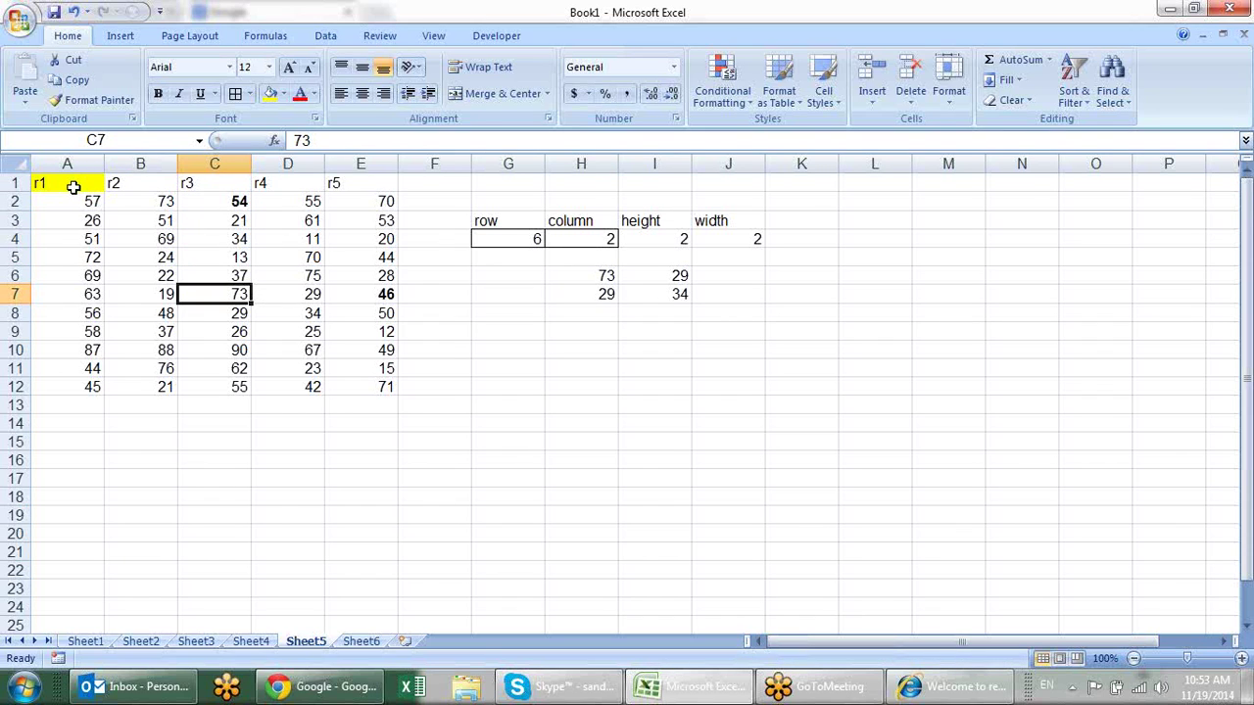
key("shift+Down")
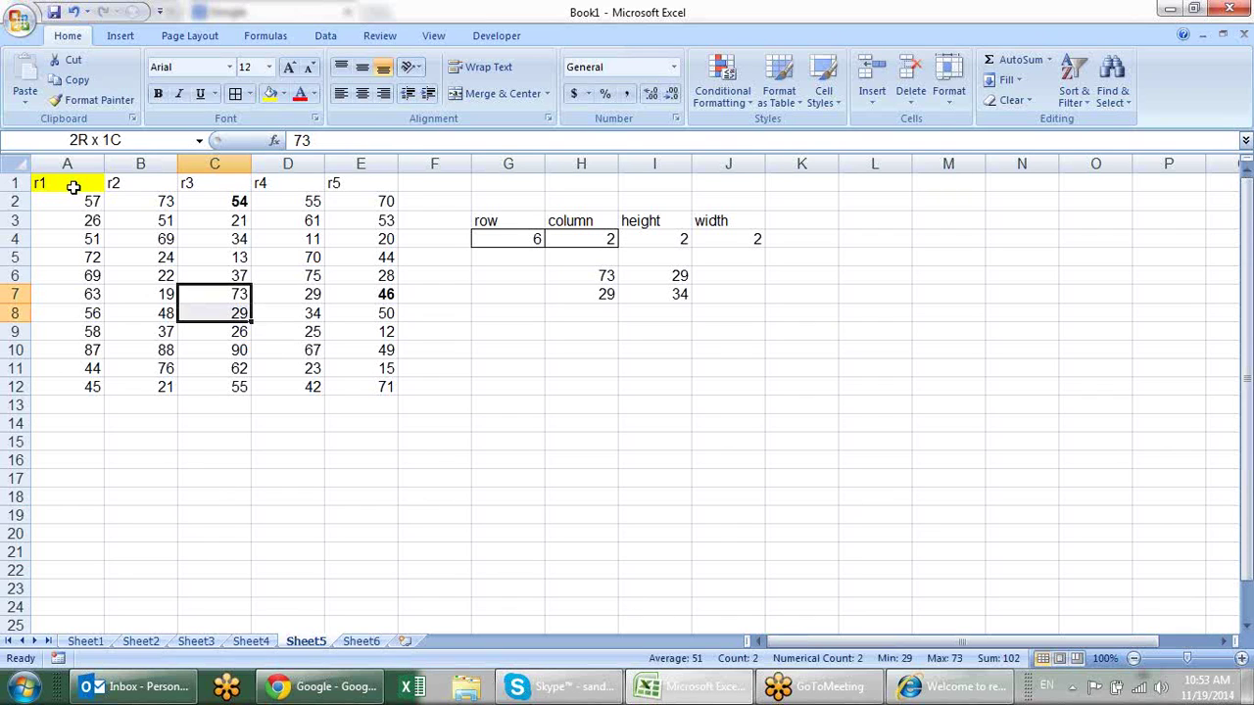
key("shift+Right")
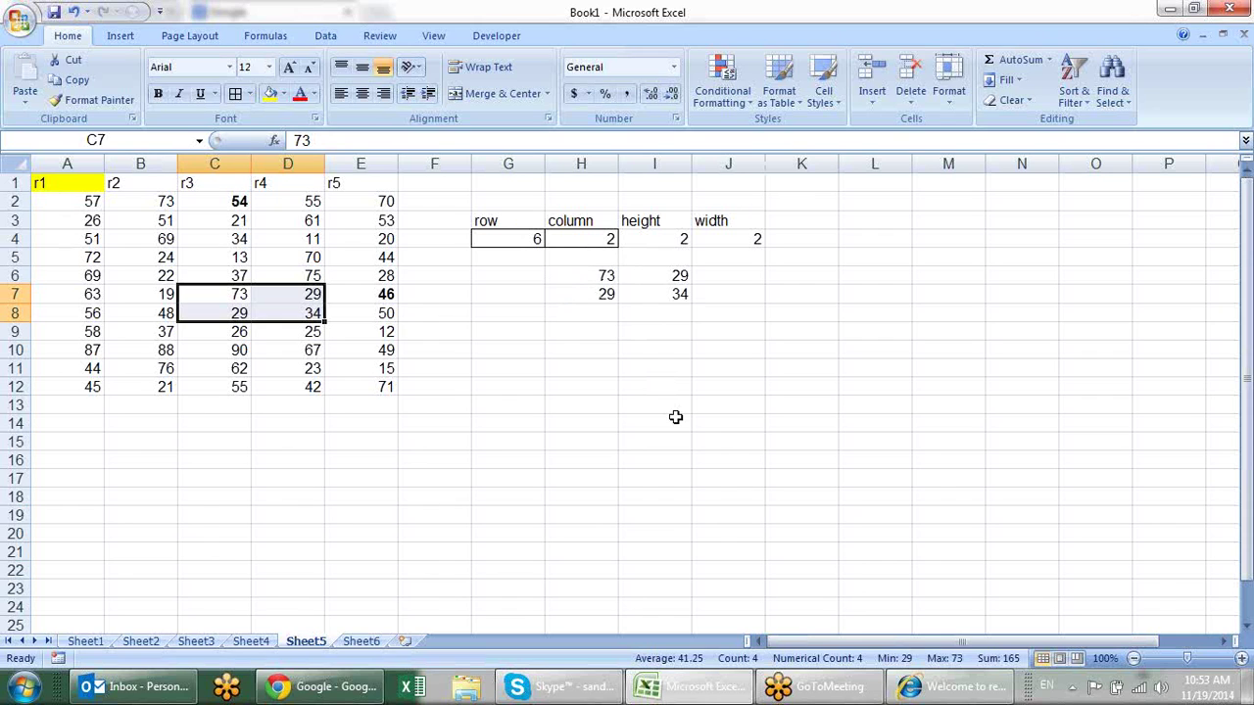
In H8, begin a formula nesting OFFSET inside SUM.
left_click(603, 313)
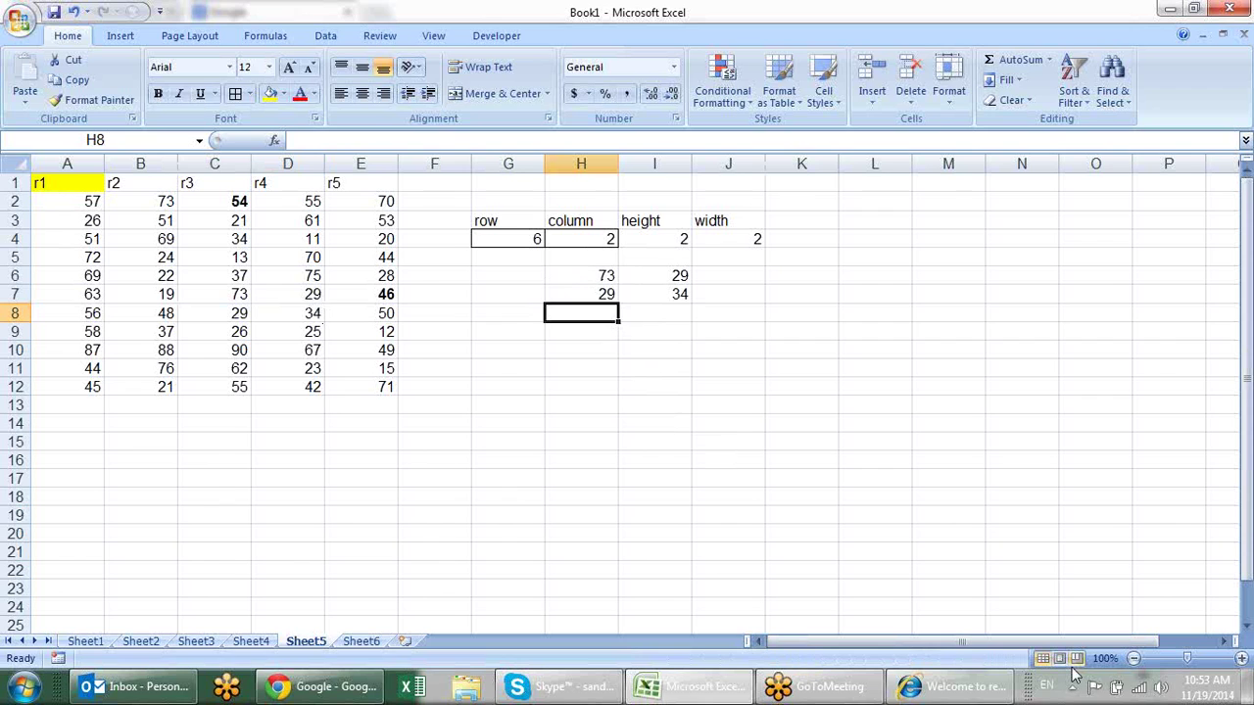
type("=sum")
key("BackSpace")
key("BackSpace")
key("BackSpace")
type("sum")
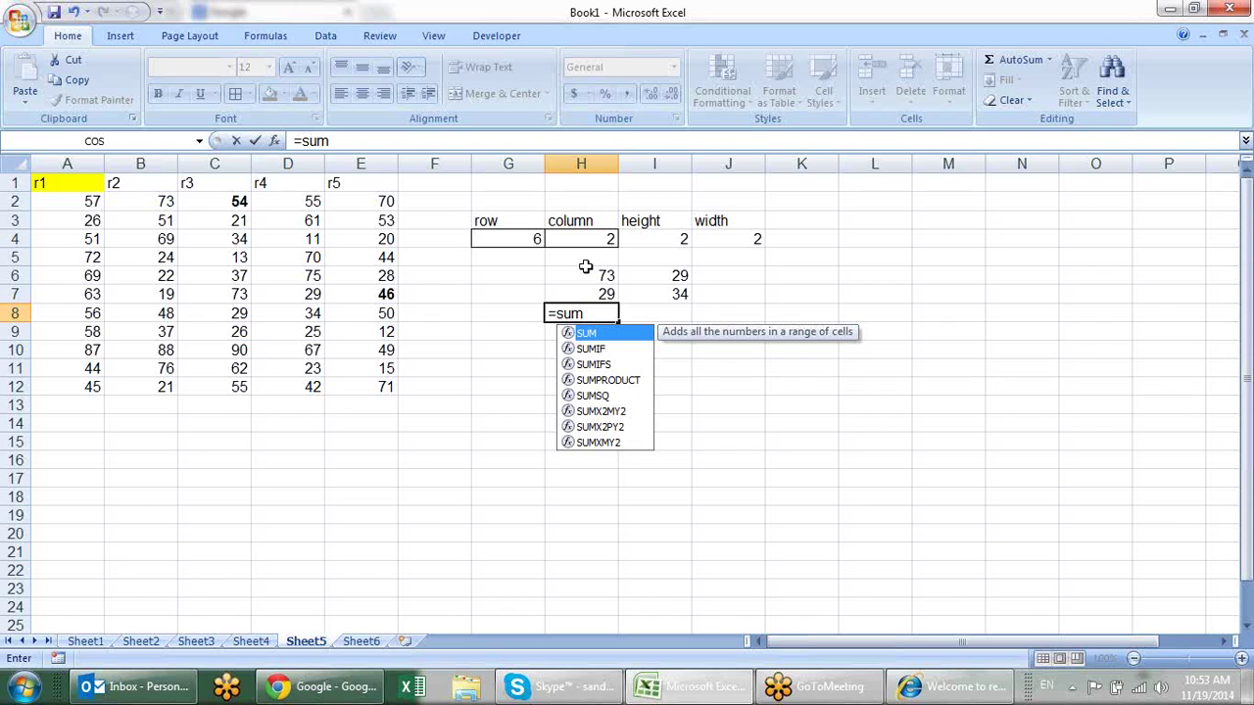
key("Tab")
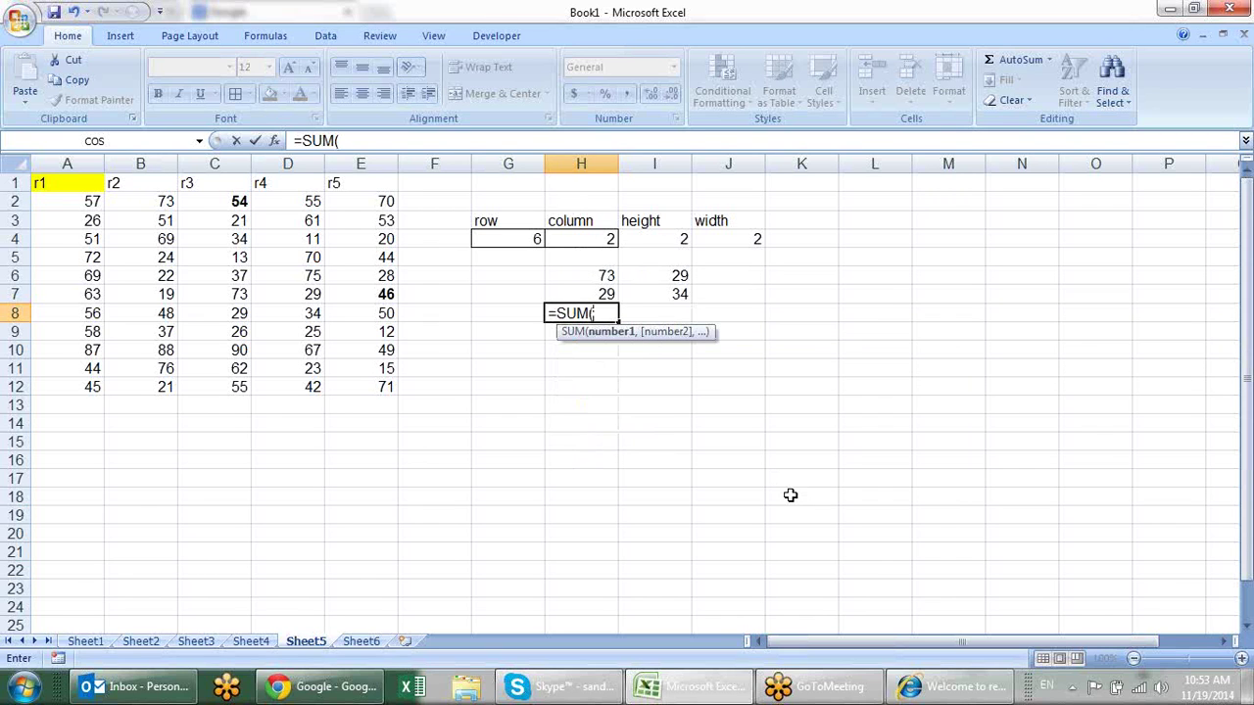
type("of")
key("Tab")
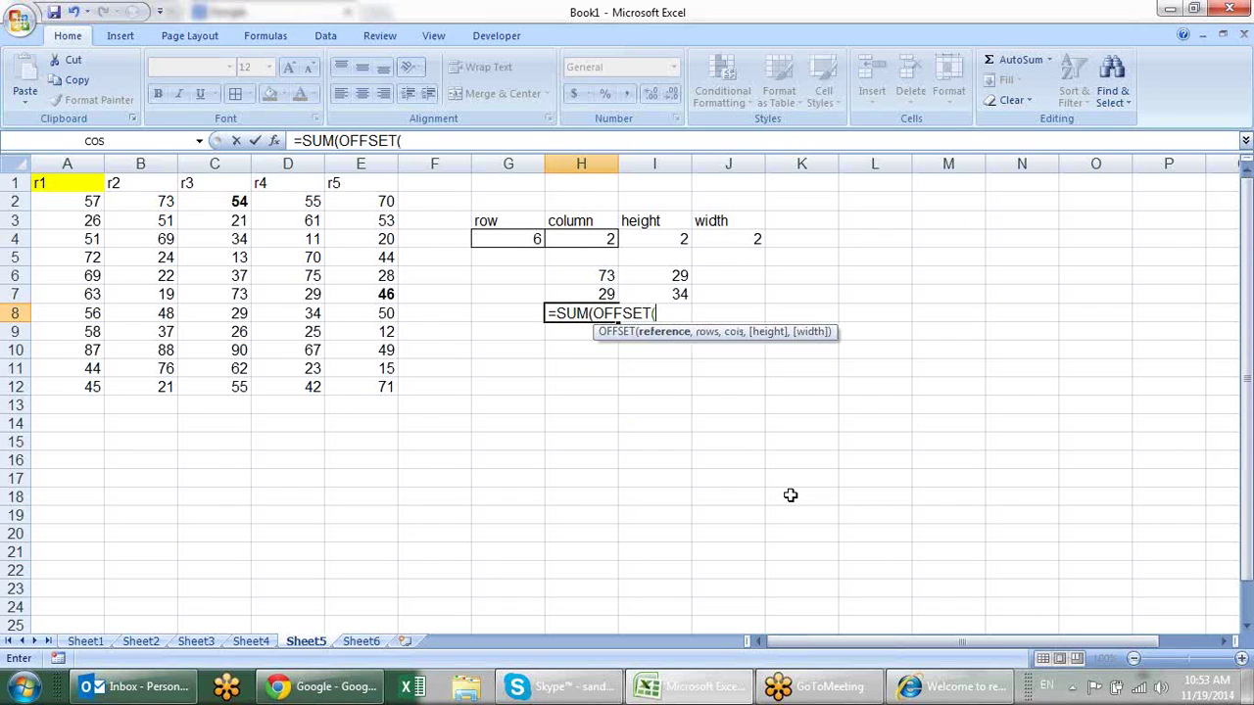
Complete =SUM(OFFSET(A1,G4,H4,I4,J4)) and commit it, accepting the added closing parentheses.
left_click(53, 183)
type(",")
left_click(537, 242)
type(",")
left_click(586, 245)
type(",")
left_click(649, 240)
type(",")
left_click(739, 242)
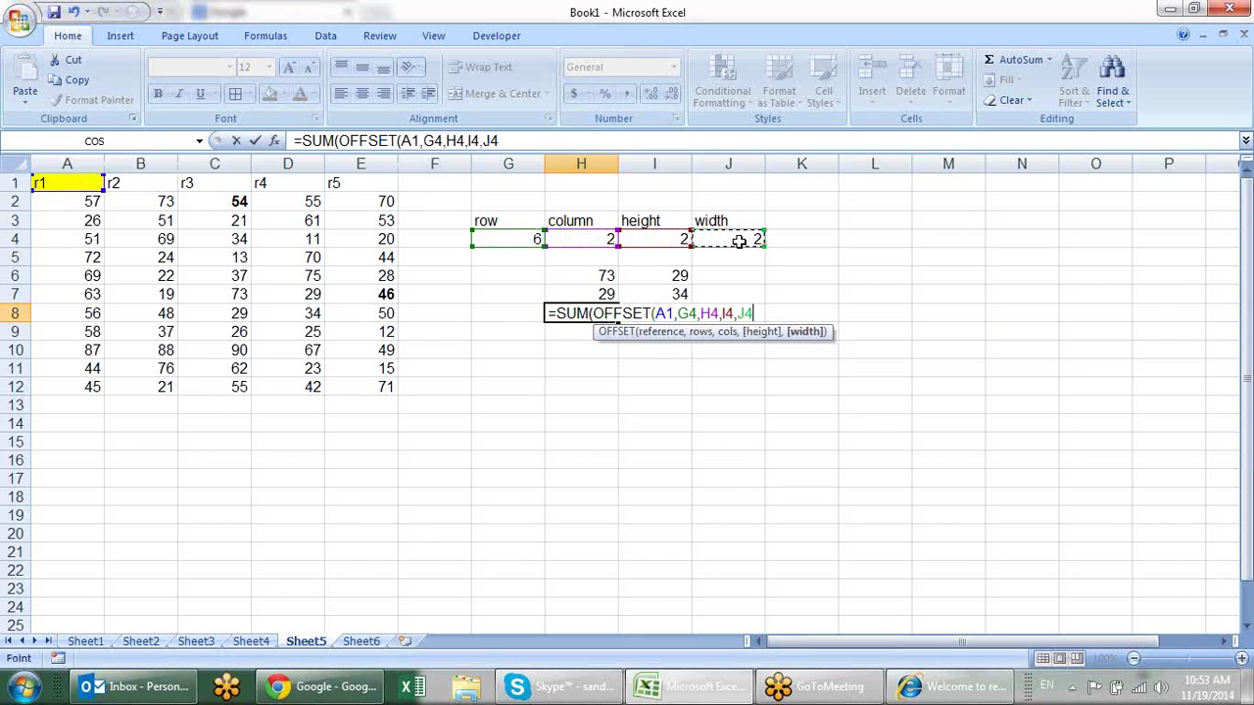
key("Return")
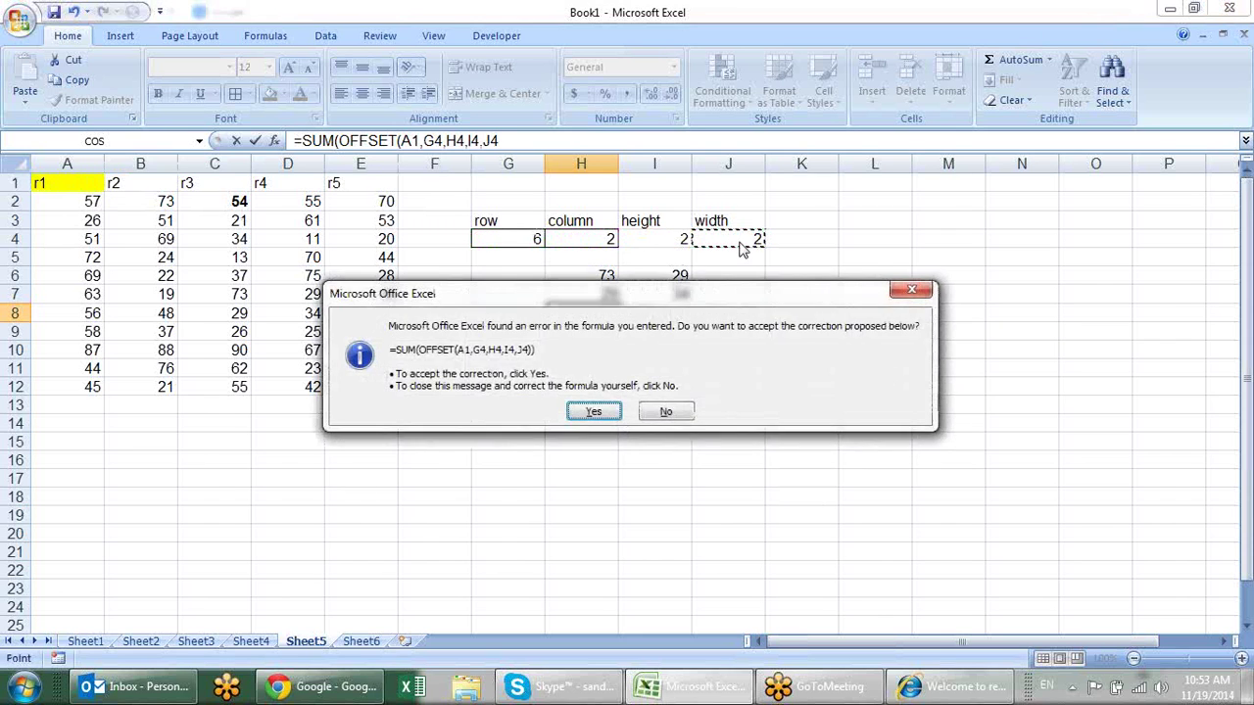
key("Return")
Bold the H8 total and select C7:D8 to confirm it sums to 165.
key("Up")
key("ctrl+b")
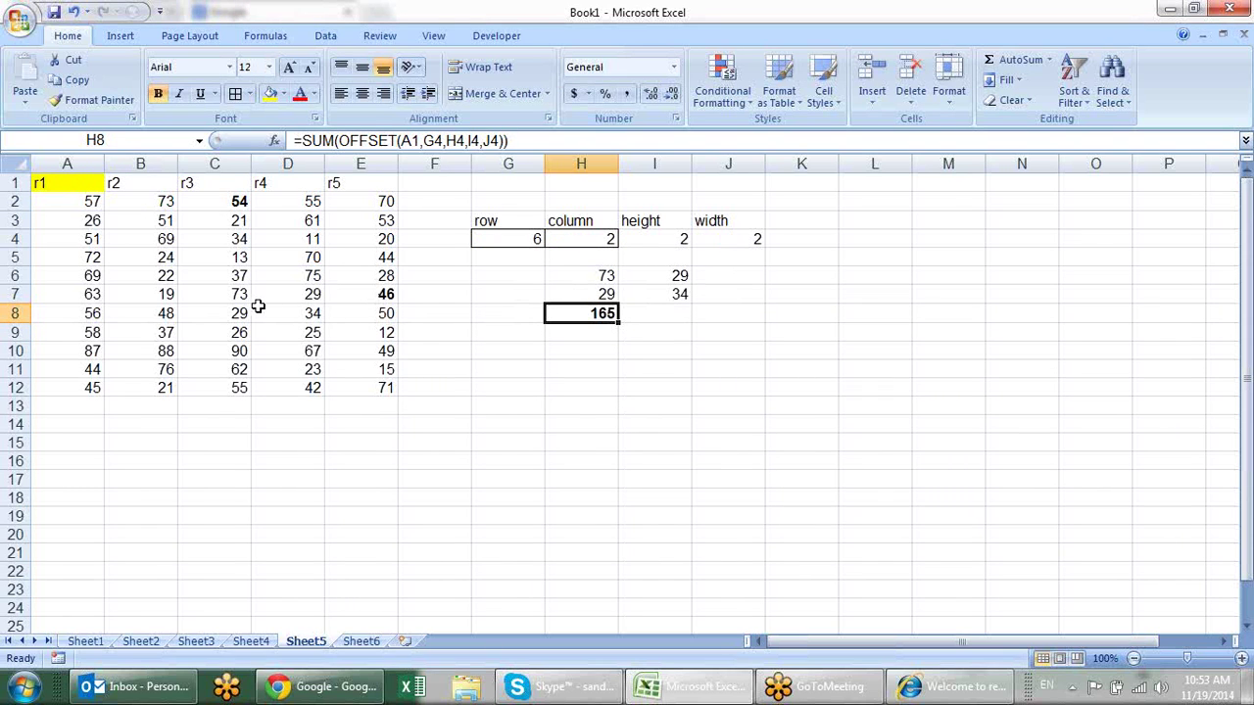
mouse_move(235, 296)
left_mouse_down()
mouse_move(294, 327)
mouse_move(292, 312)
left_mouse_up()
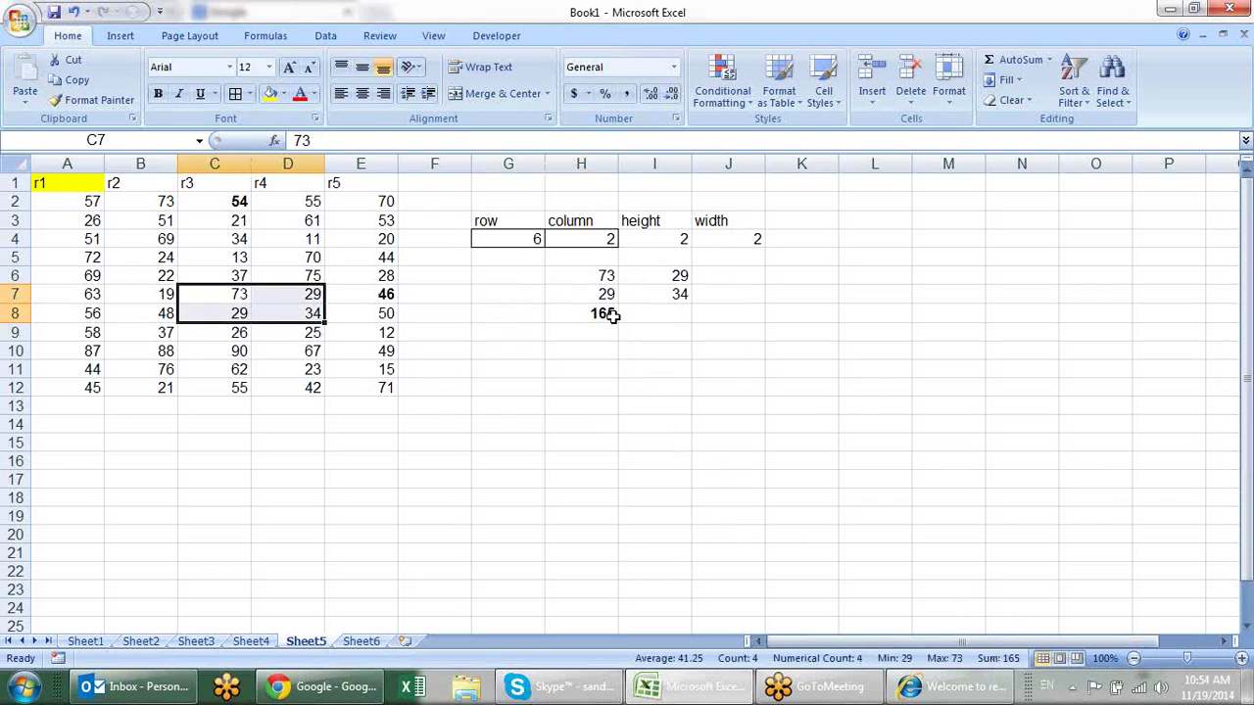
Set the width in J4 to 3 and select C7:E8 to compare its sum with 261.
left_click(725, 242)
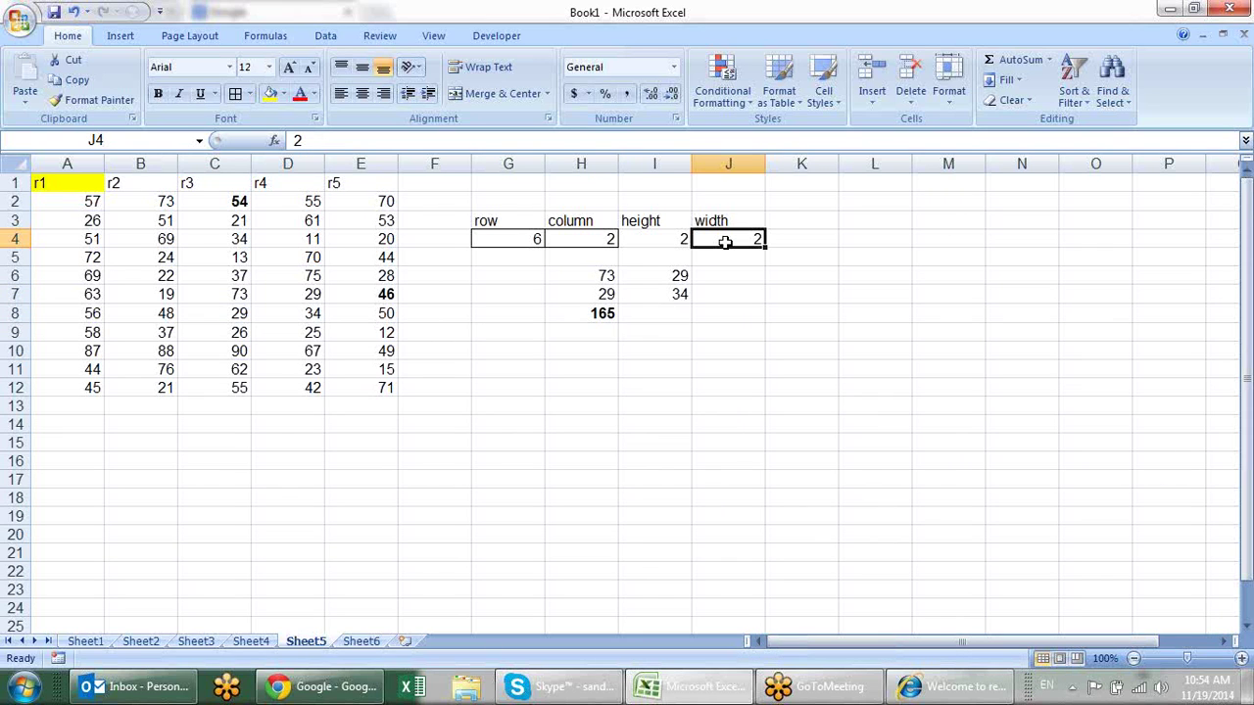
type("3")
key("Return")
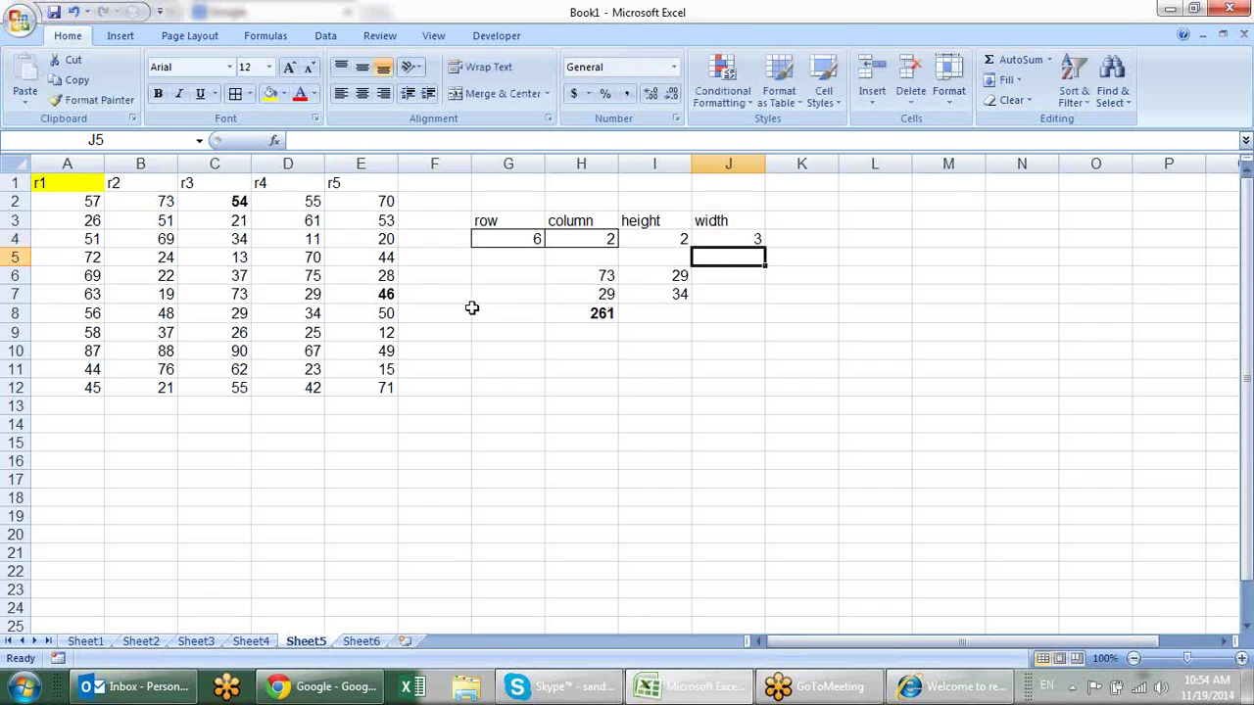
left_click(241, 294)
left_click_drag(241, 294, 360, 322)
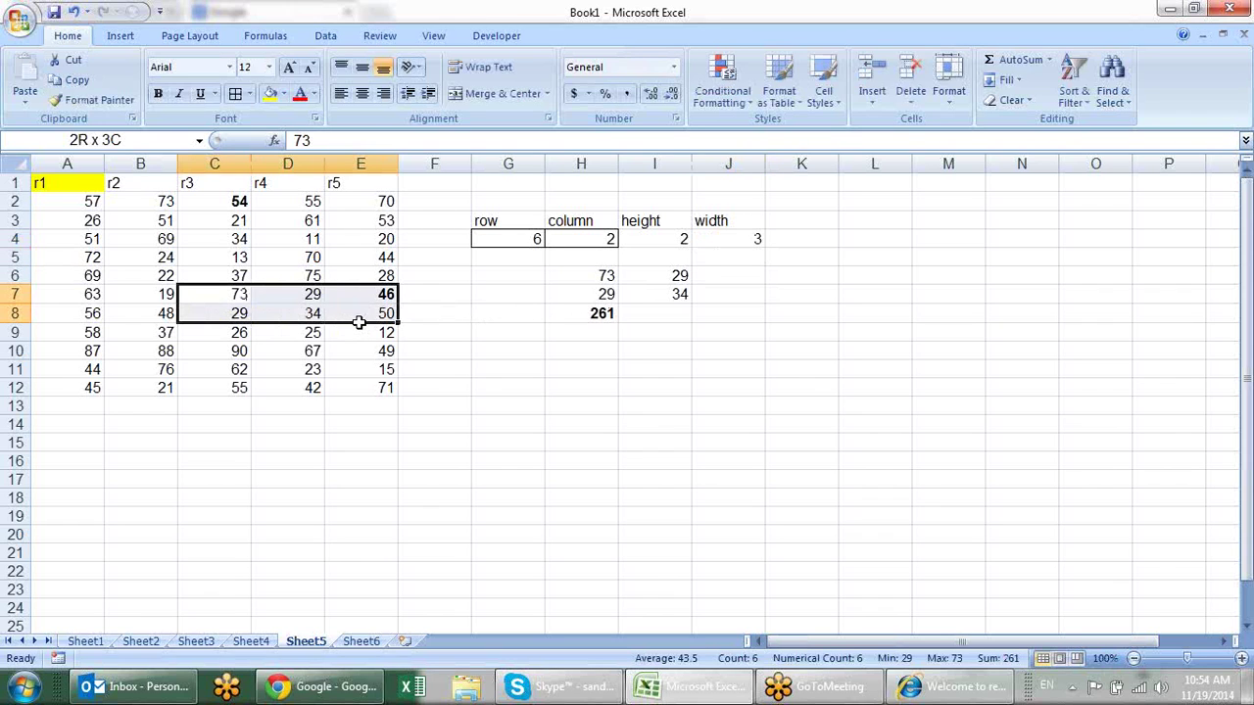
left_click_drag(359, 322, 361, 325)
Set the height in I4 to 3 and check that C7:E9 sums to 324.
left_click(660, 236)
type("3")
key("Return")
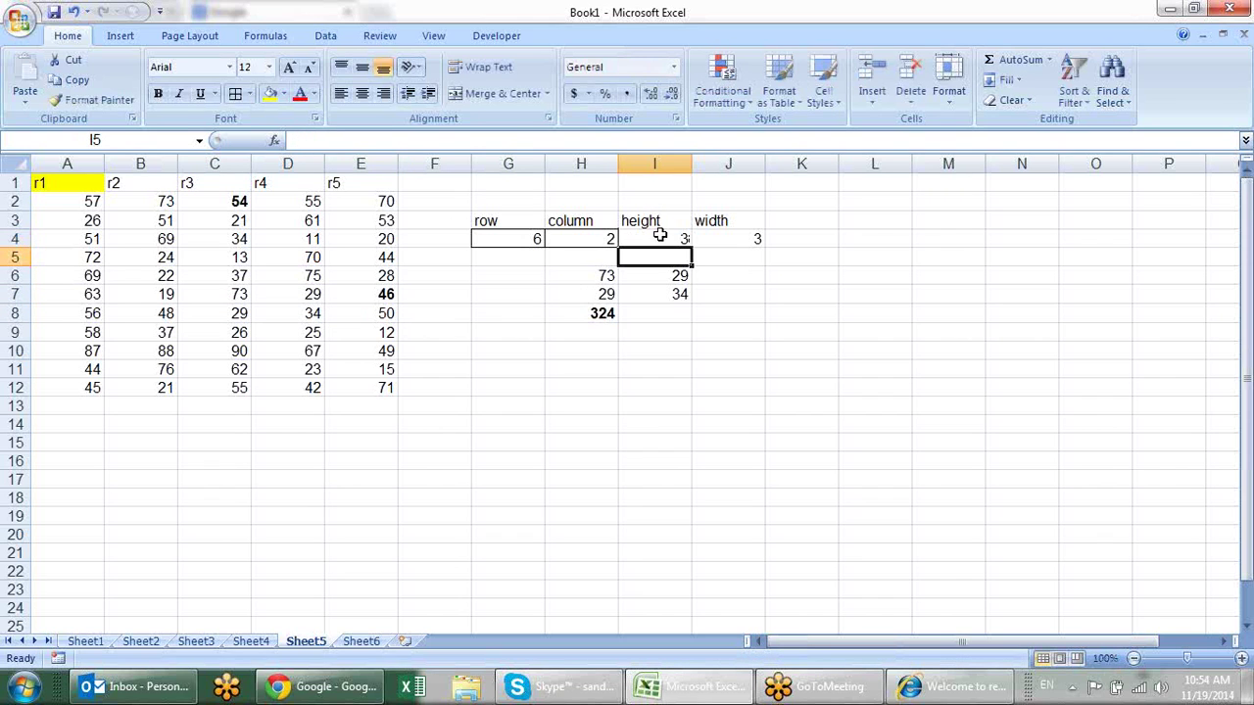
left_click_drag(239, 294, 382, 333)
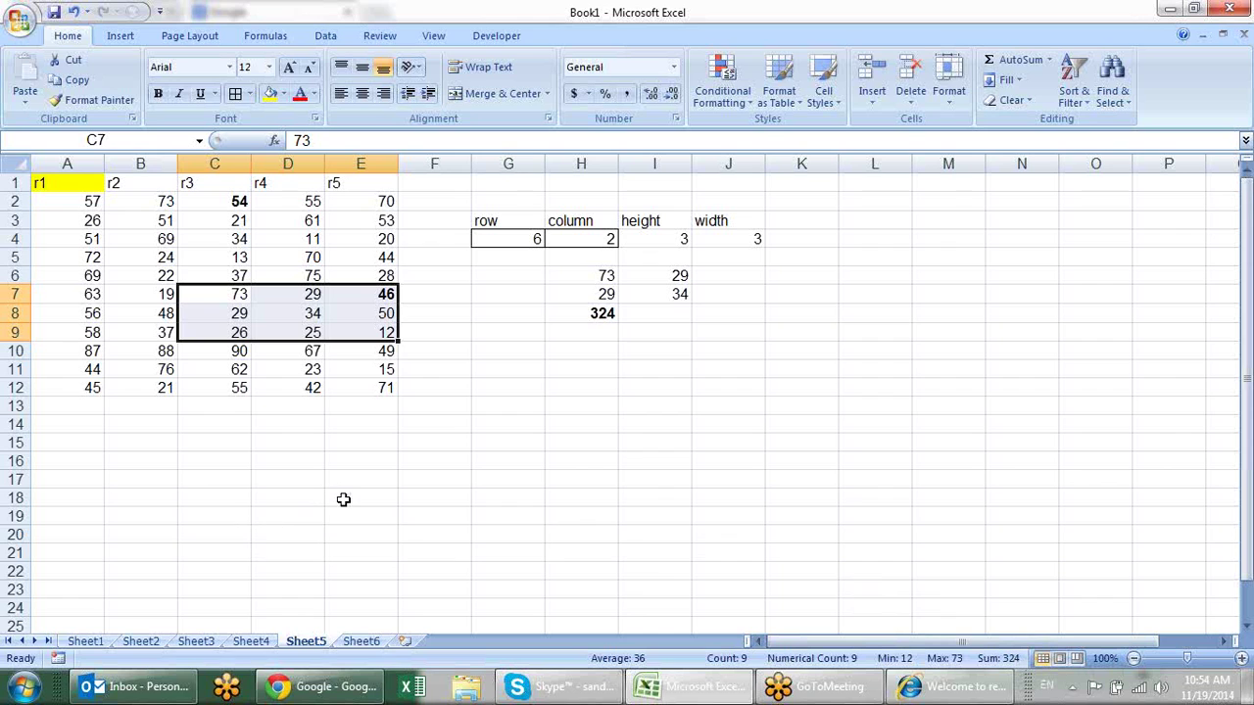
left_click(425, 398)
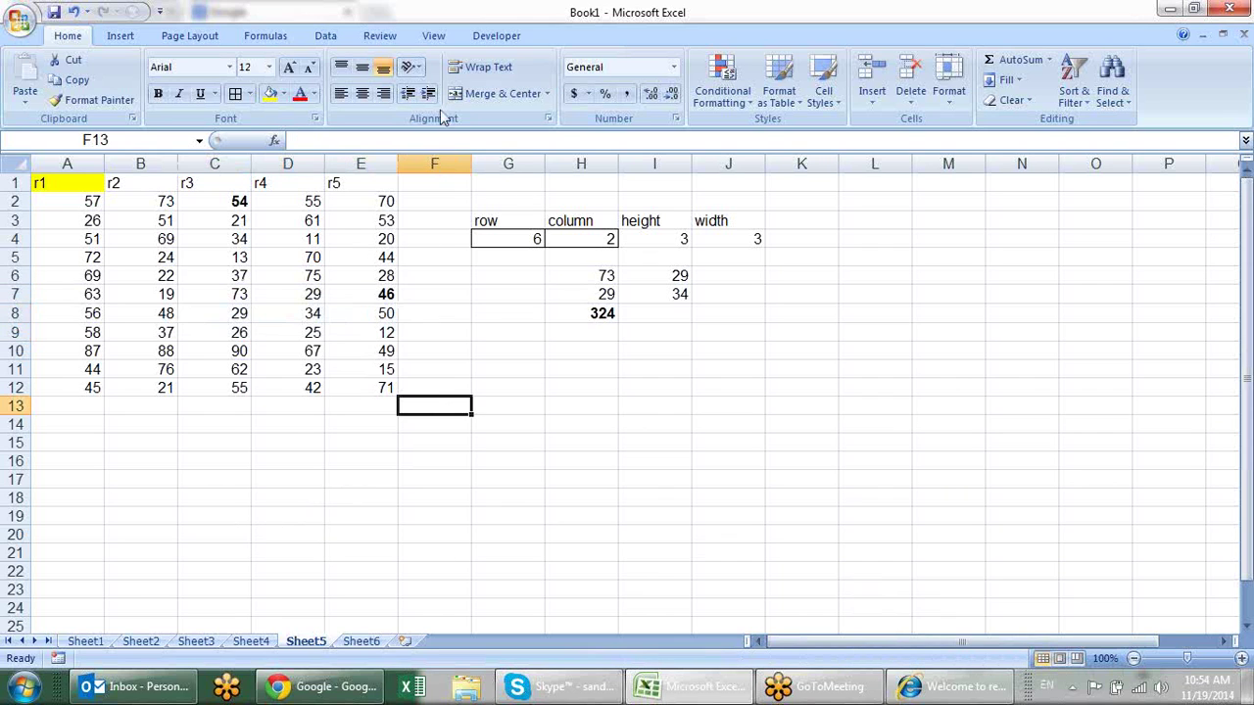
Browse the Lookup & Reference function list on the Formulas tab, then close it.
left_click(282, 35)
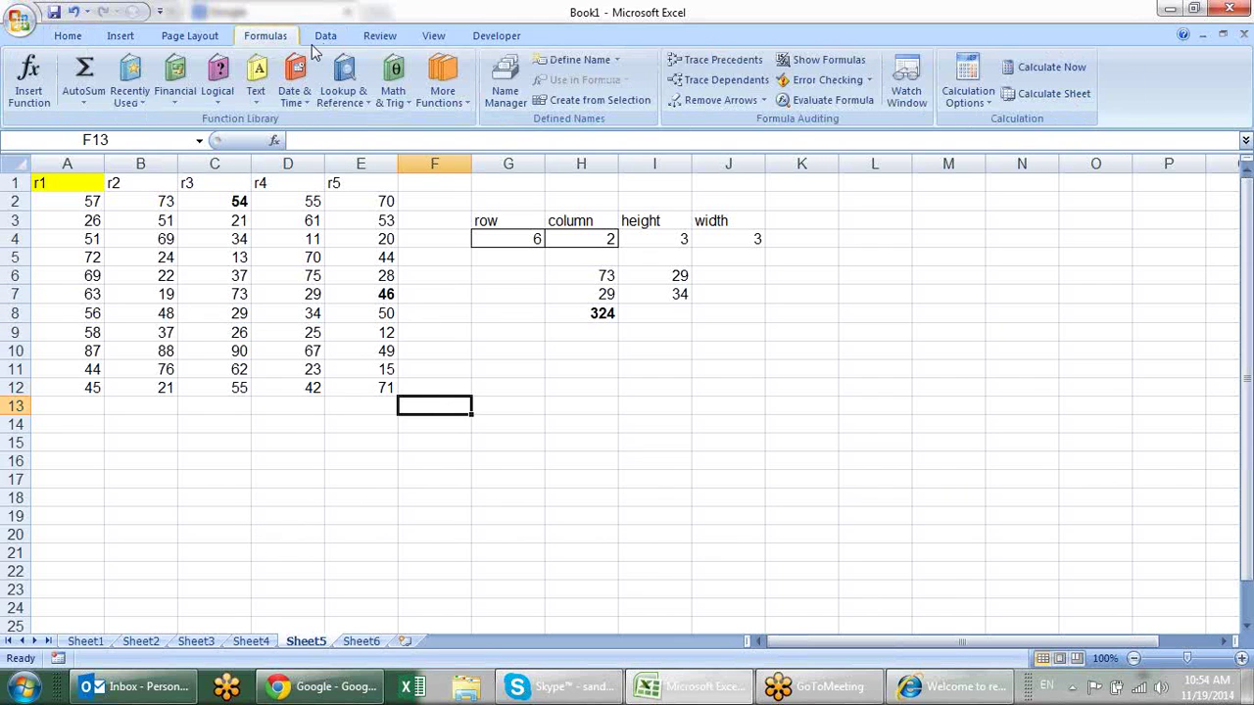
left_click(346, 94)
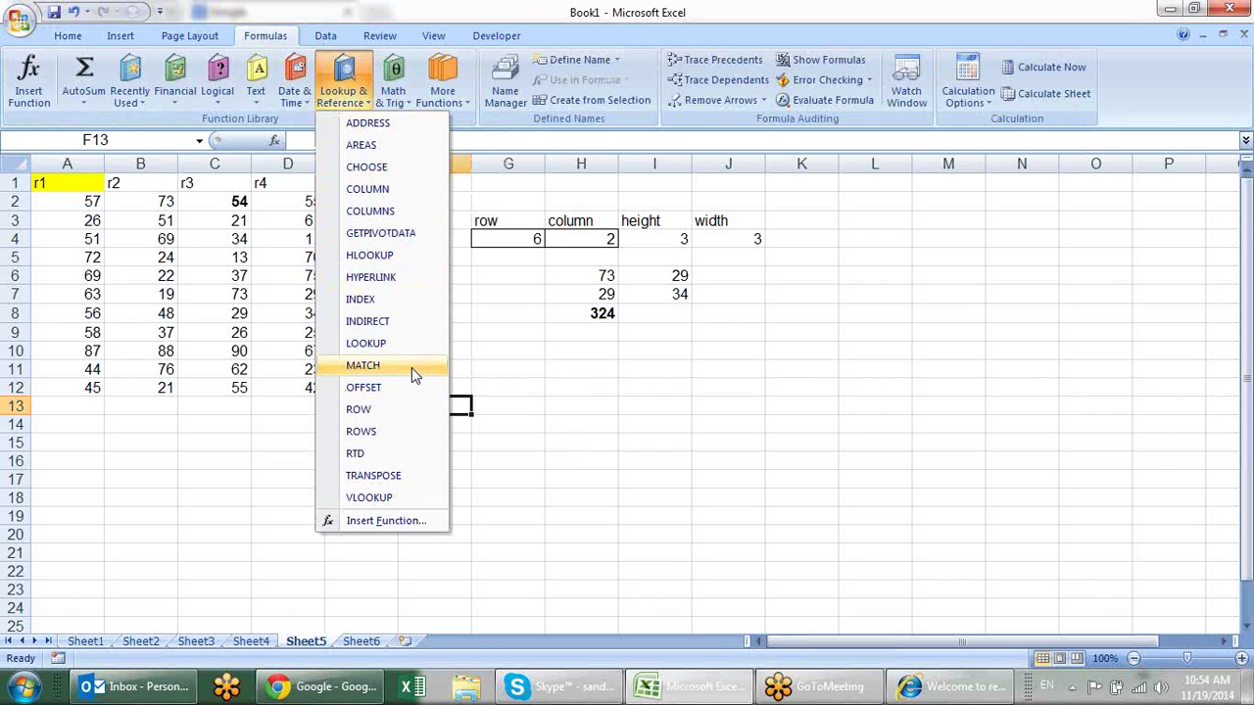
mouse_move(366, 343)
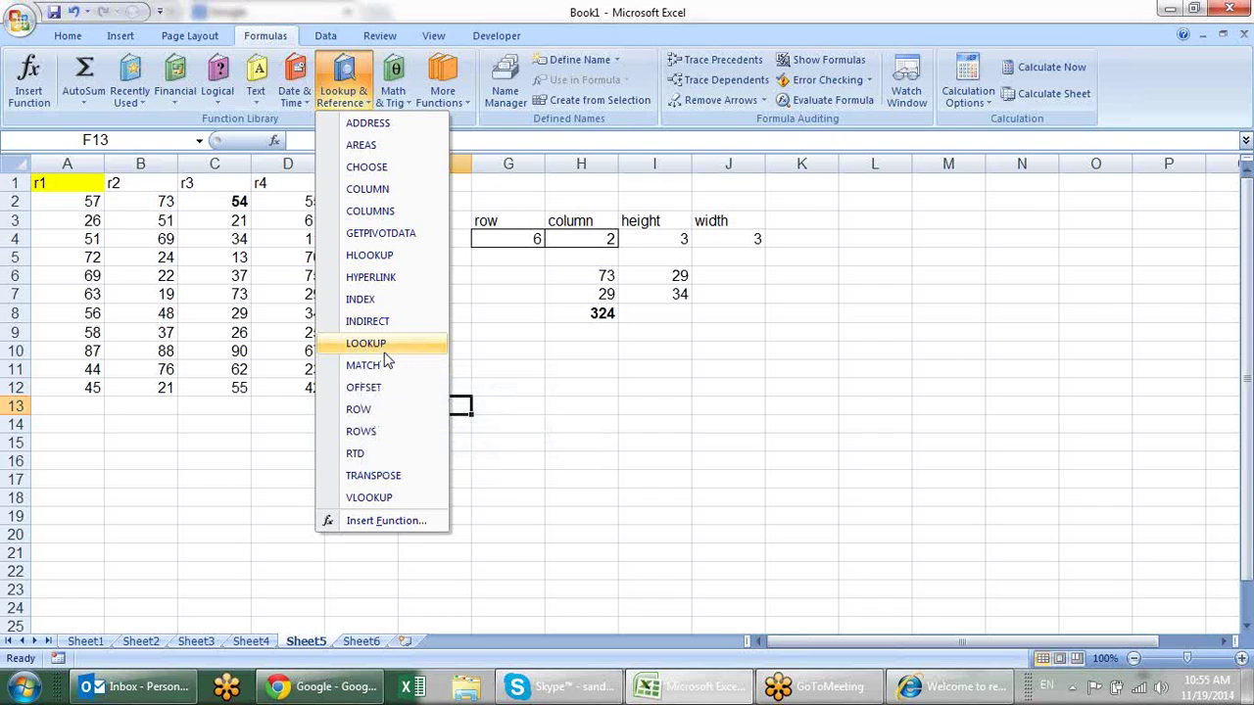
left_click(646, 391)
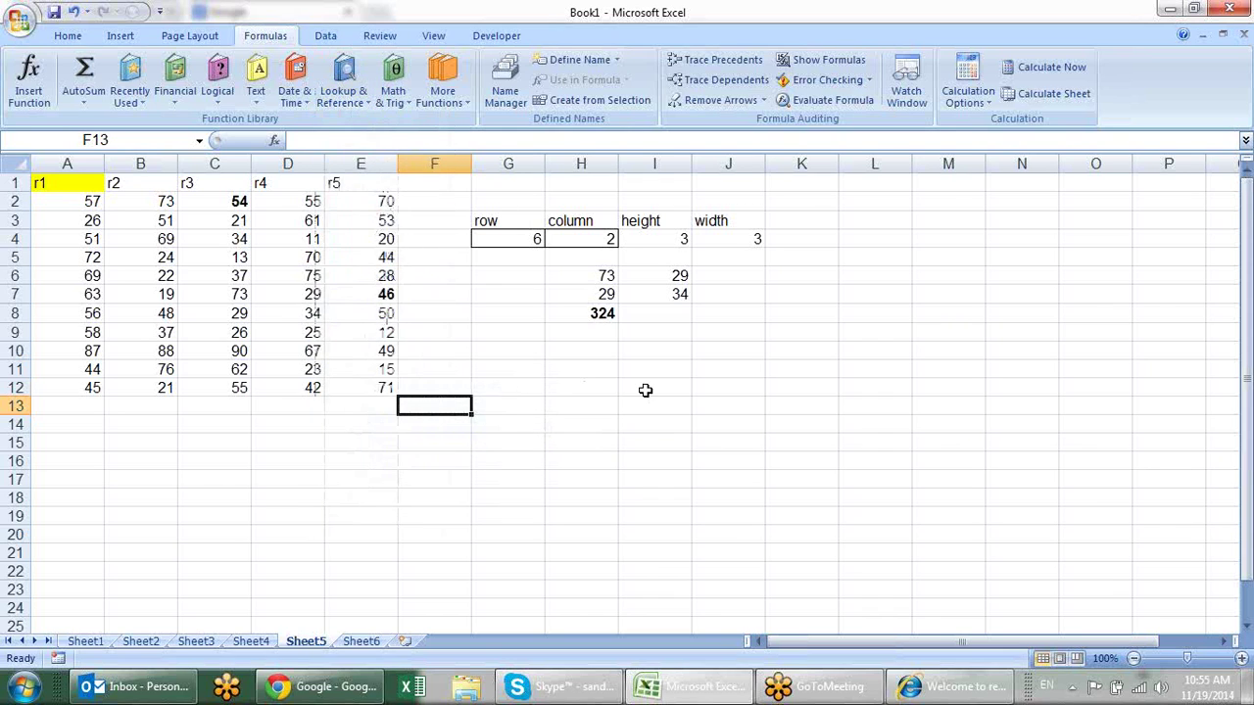